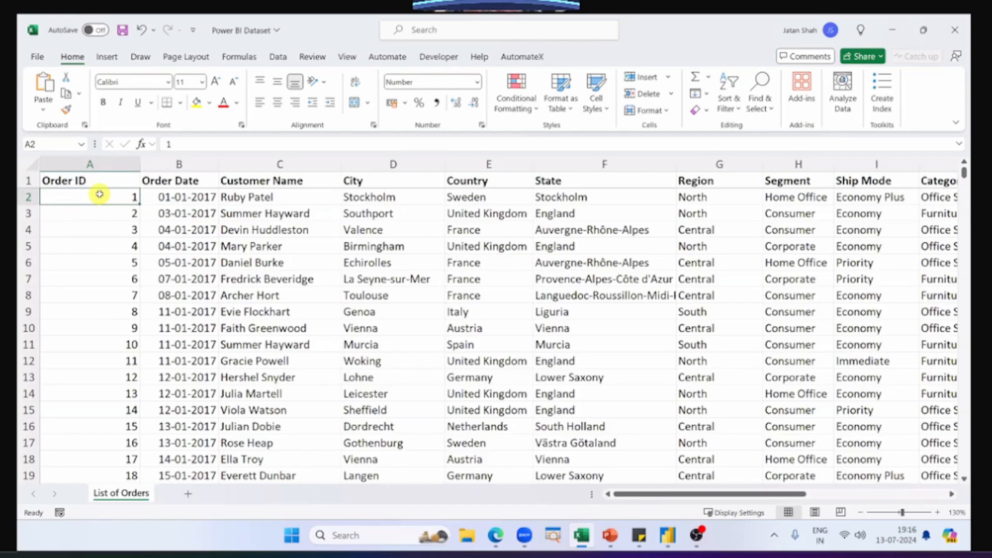
# Step: Examine the first Order ID entries, the first order's full row, and the columns from Order Date through Ship Mode
pyautogui.press('Down')
pyautogui.press('Down')
pyautogui.press('Down')
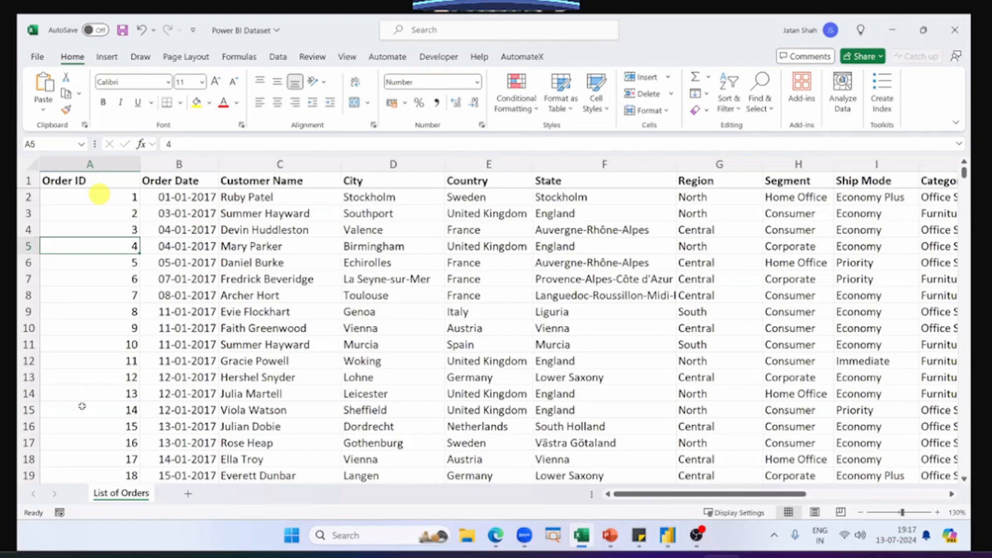
pyautogui.moveTo(100, 194); pyautogui.dragTo(81, 407)
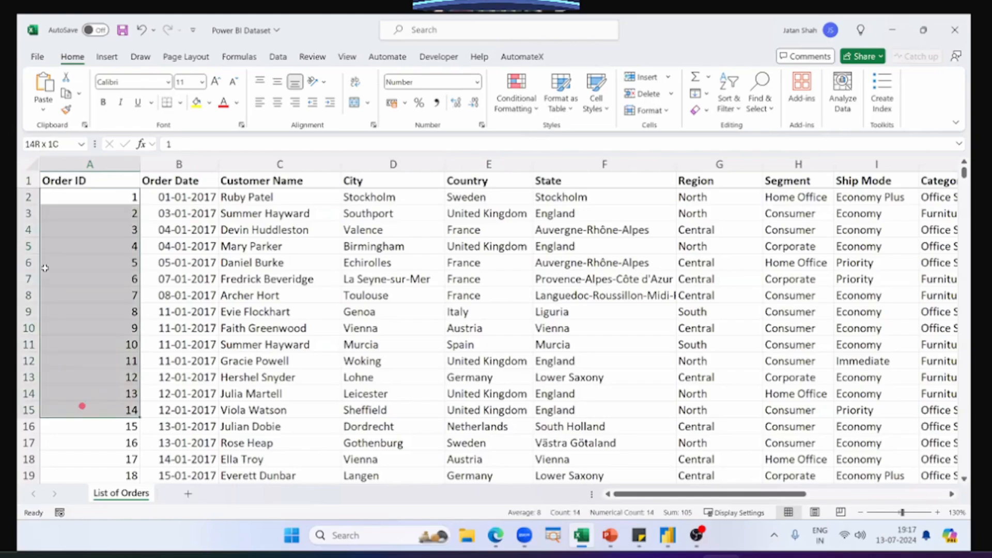
pyautogui.click(29, 195)
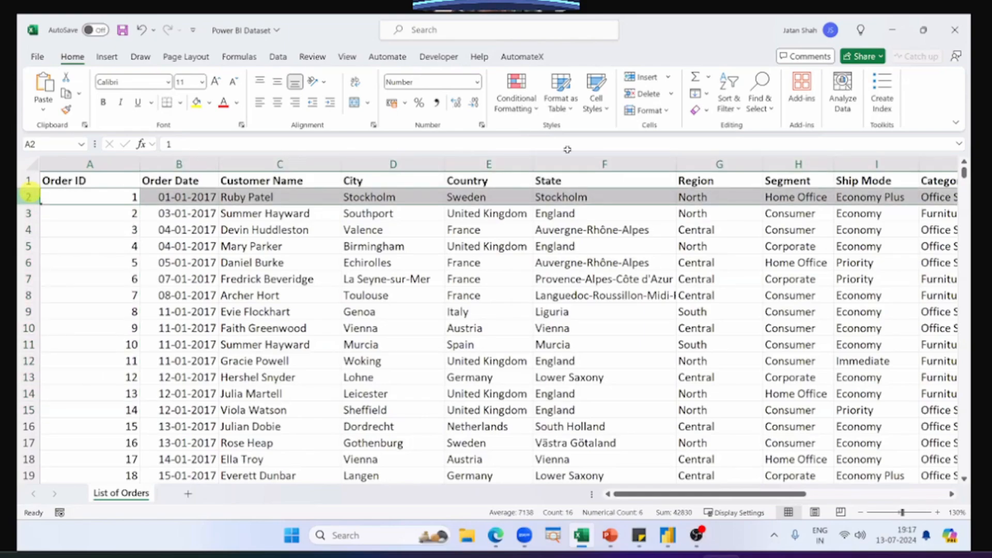
pyautogui.click(84, 202)
pyautogui.moveTo(179, 164); pyautogui.dragTo(877, 164)
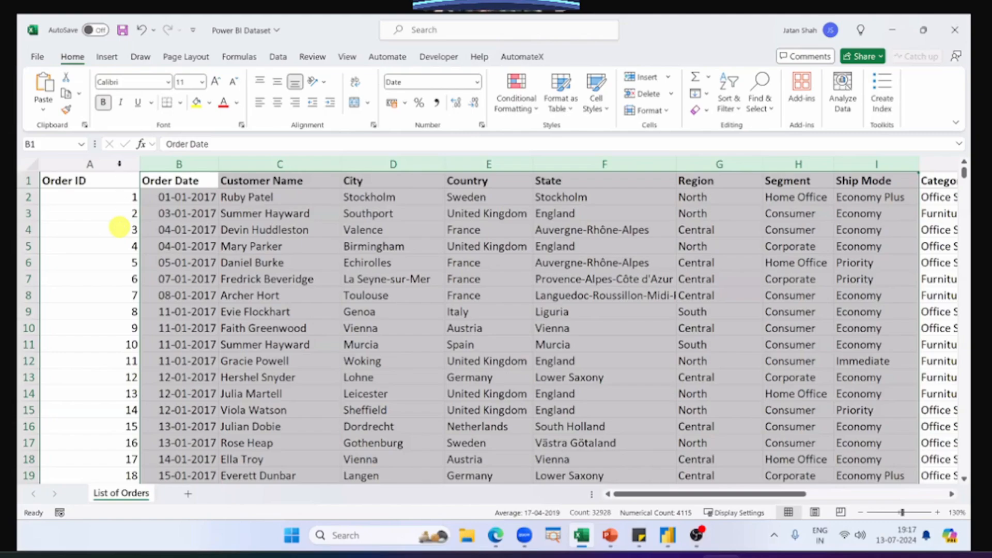
# Step: Review the Order ID column from its first record to its last, and return to the start of the data
pyautogui.click(119, 164)
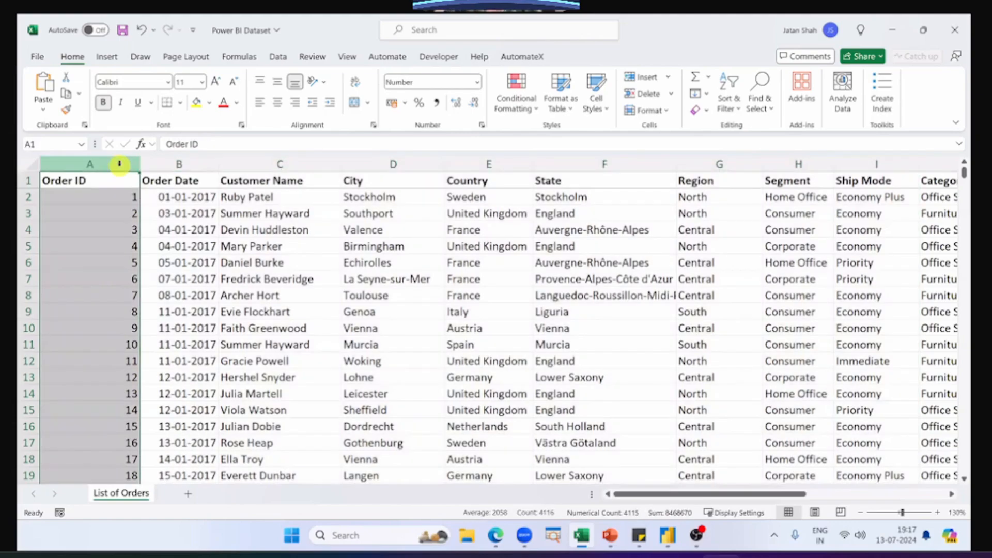
pyautogui.click(117, 197)
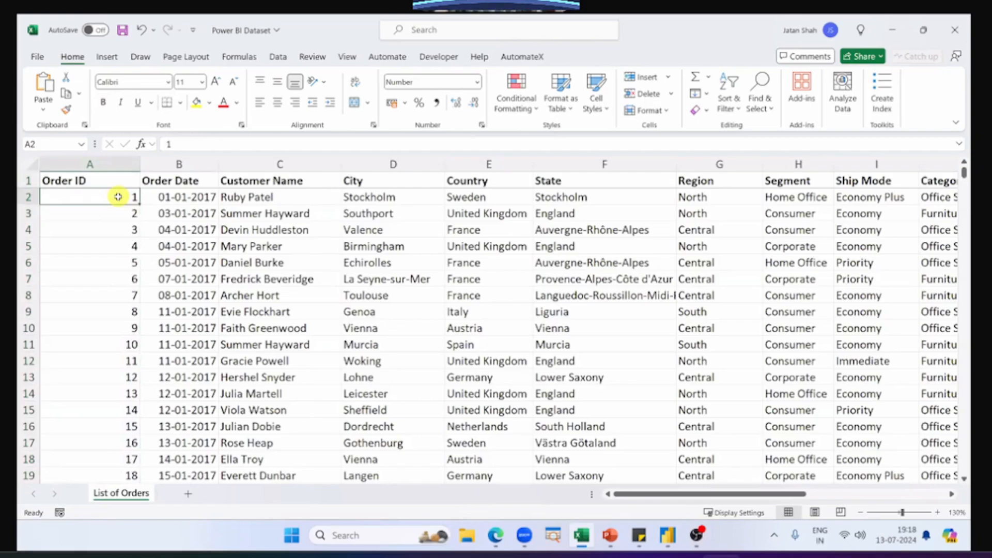
pyautogui.press('Down')
pyautogui.press('Down')
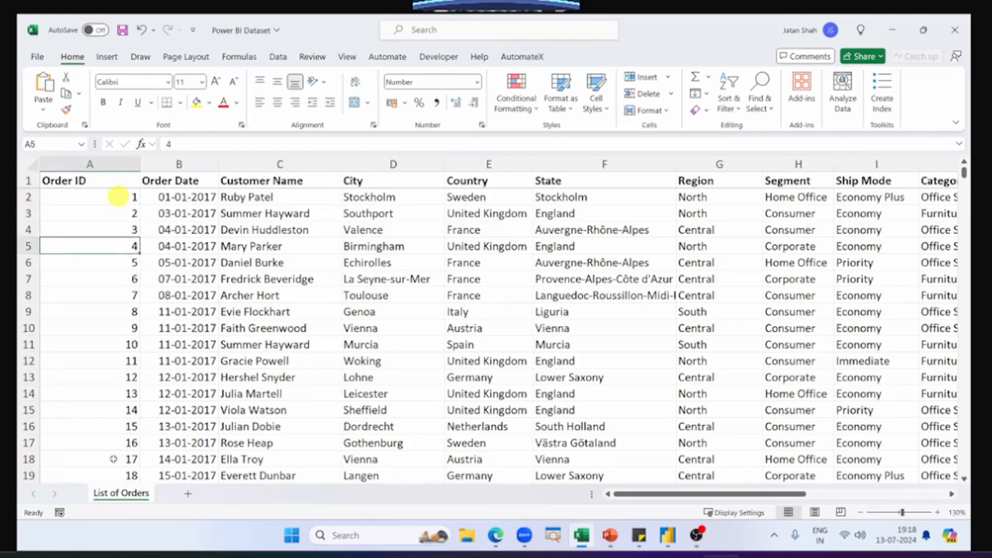
pyautogui.hotkey('ctrl', 'Down')
pyautogui.scroll(-1, 110, 425)
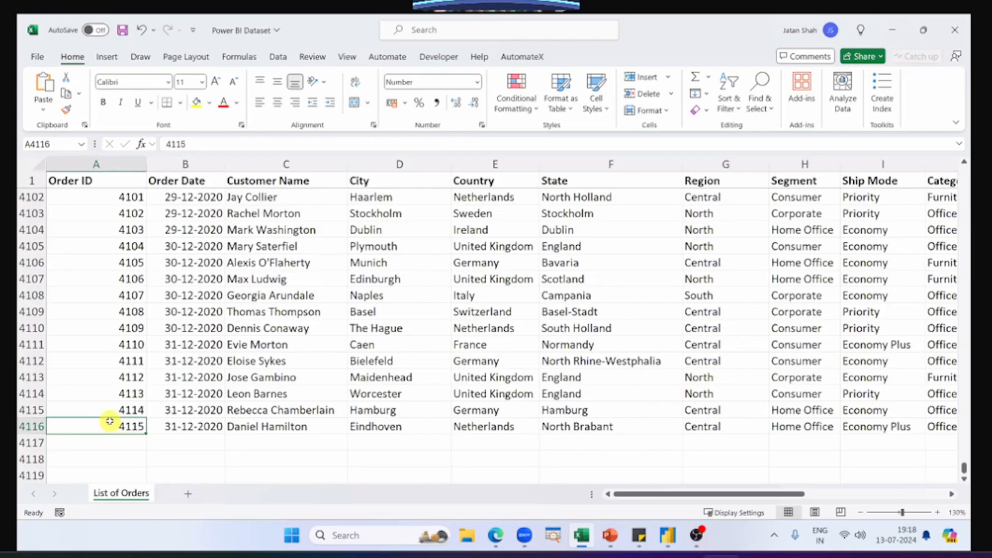
pyautogui.hotkey('ctrl', 'Up')
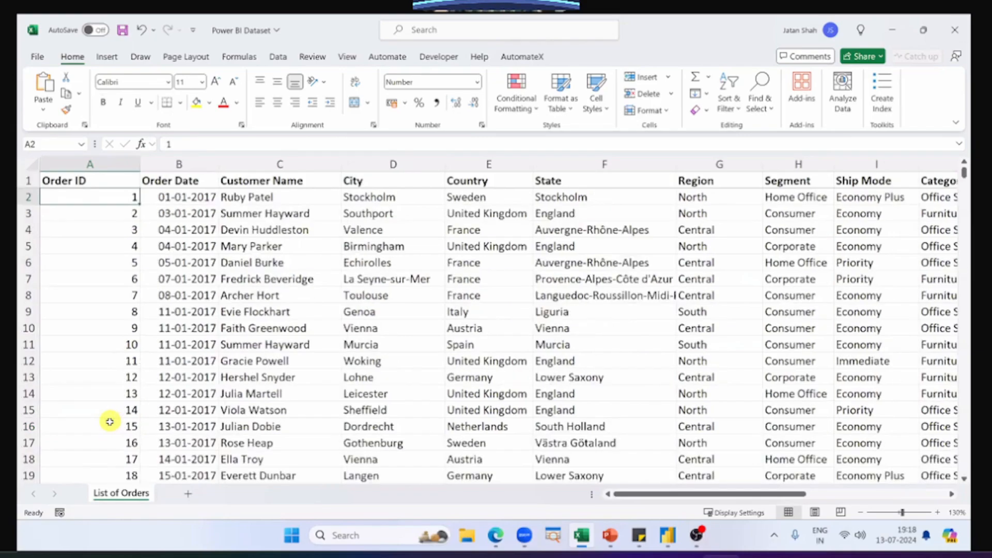
pyautogui.hotkey('ctrl', 'Home')
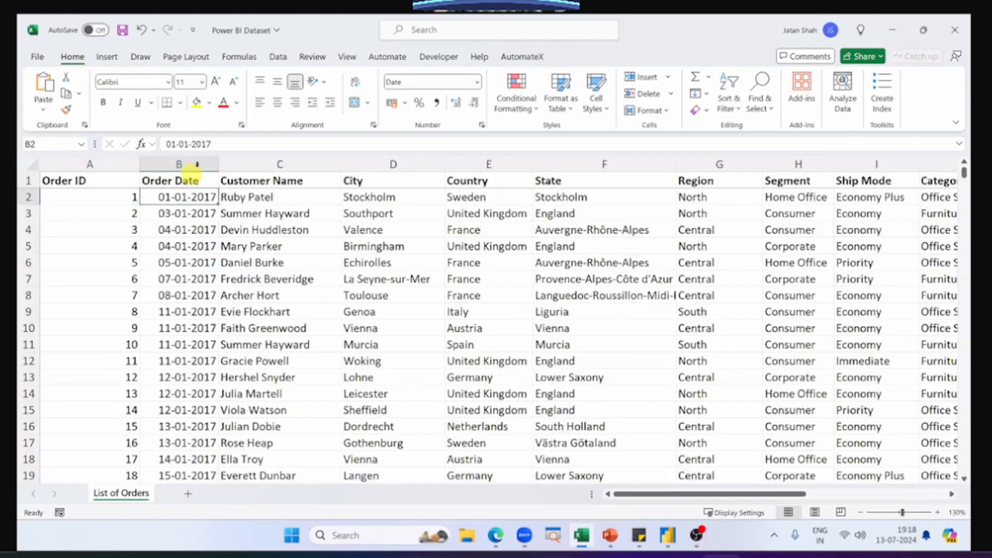
# Step: Check the Order Date column from the earliest row down to the last row and return to its header
pyautogui.click(197, 164)
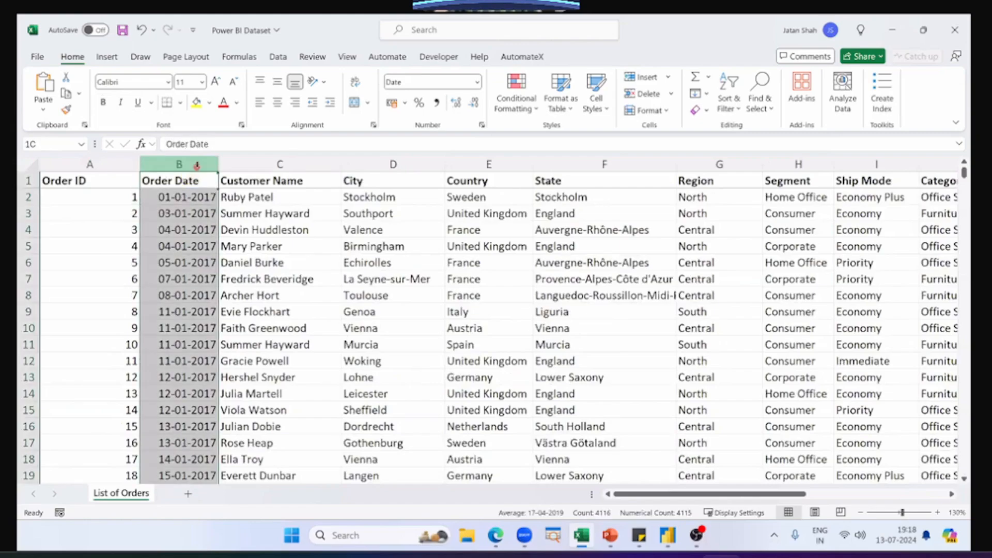
pyautogui.click(185, 198)
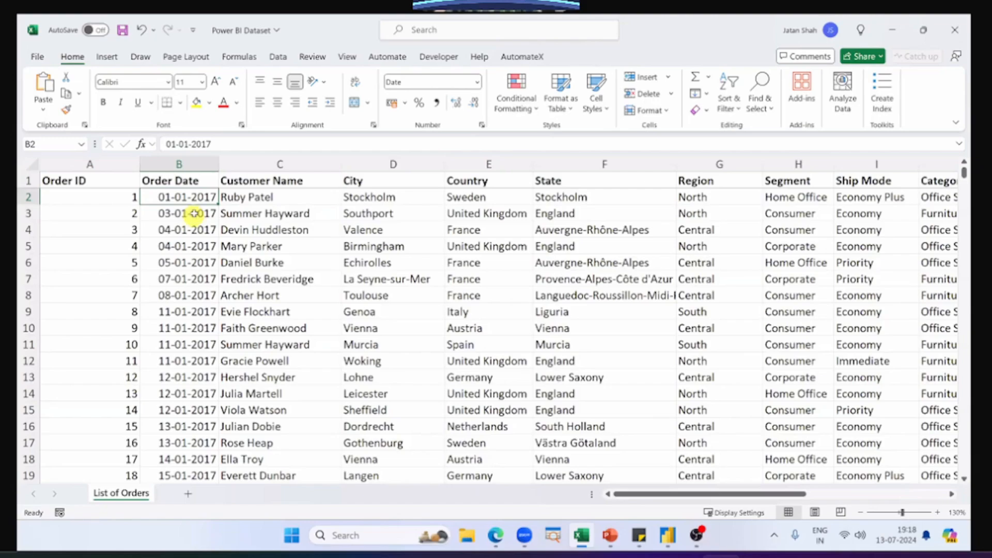
pyautogui.hotkey('ctrl', 'Down')
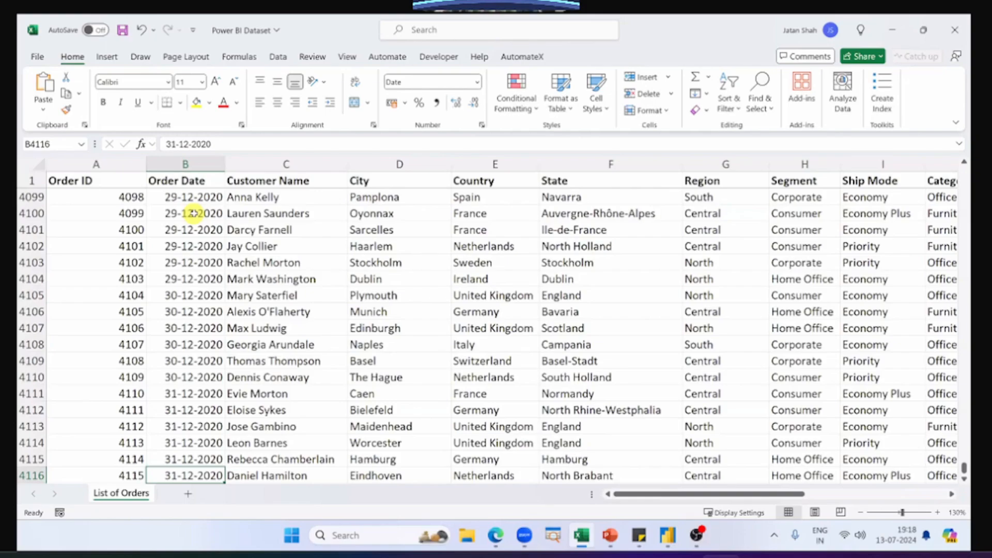
pyautogui.hotkey('ctrl', 'Up')
# Step: Look through the header and first entries of the Customer Name column
pyautogui.press('Right')
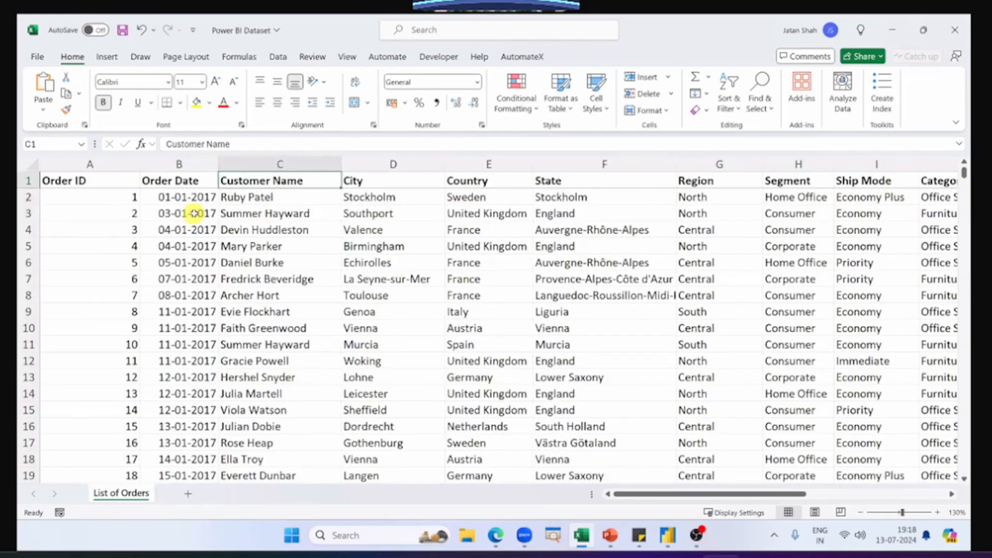
pyautogui.press('Down')
pyautogui.press('Up')
pyautogui.press('Down')
pyautogui.press('Down')
# Step: Select the City, Country and State data together down to the last record to review the location fields
pyautogui.press('Right')
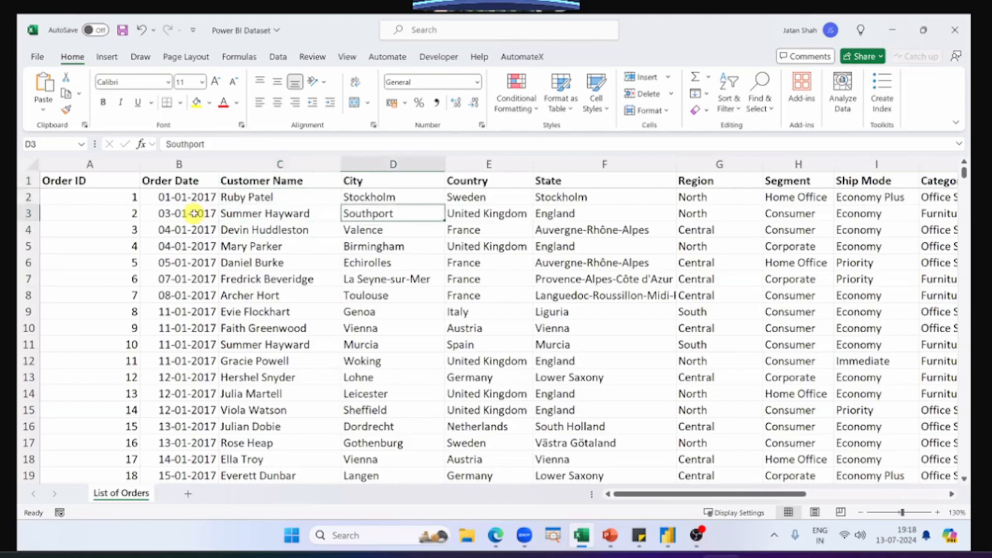
pyautogui.press('Up')
pyautogui.hotkey('shift', 'Right')
pyautogui.hotkey('shift', 'Right')
pyautogui.hotkey('ctrl', 'shift', 'Down')
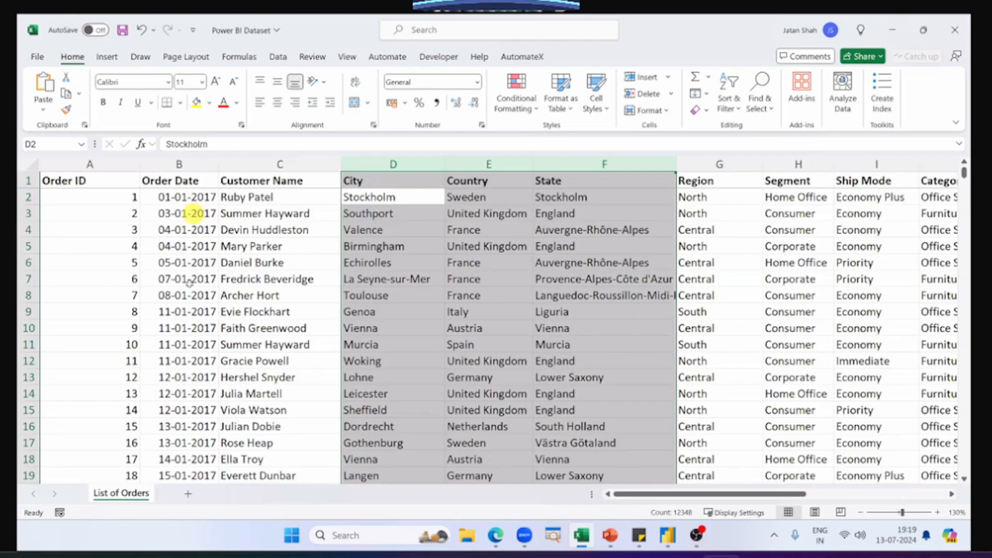
# Step: Compare the country, state and city of the order in row 14, and inspect the Country, State and City columns individually
pyautogui.click(488, 378)
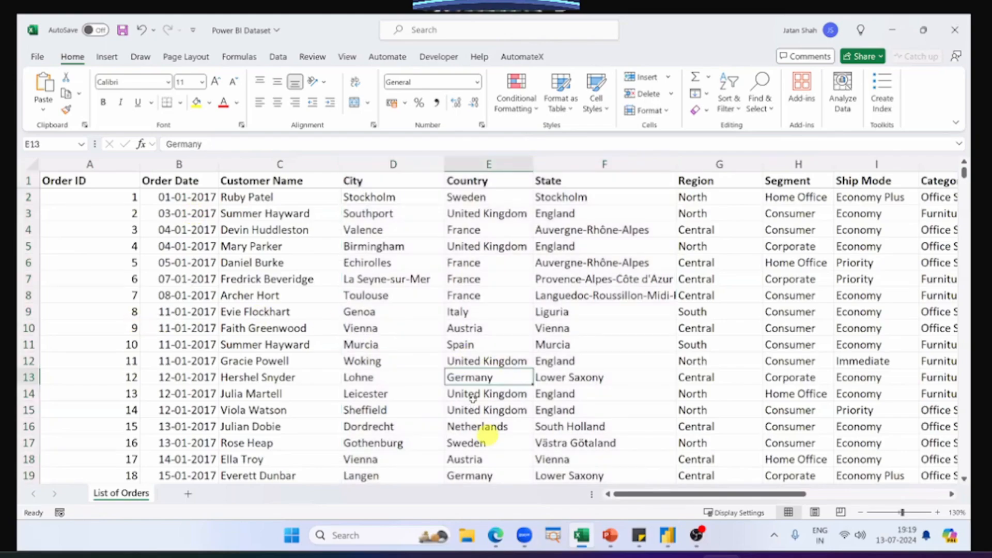
pyautogui.click(458, 401)
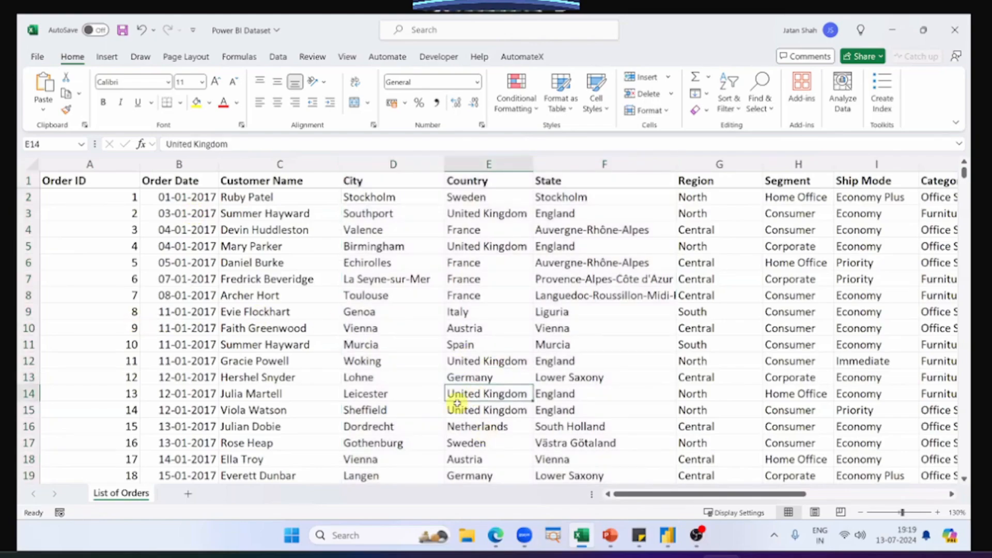
pyautogui.click(553, 394)
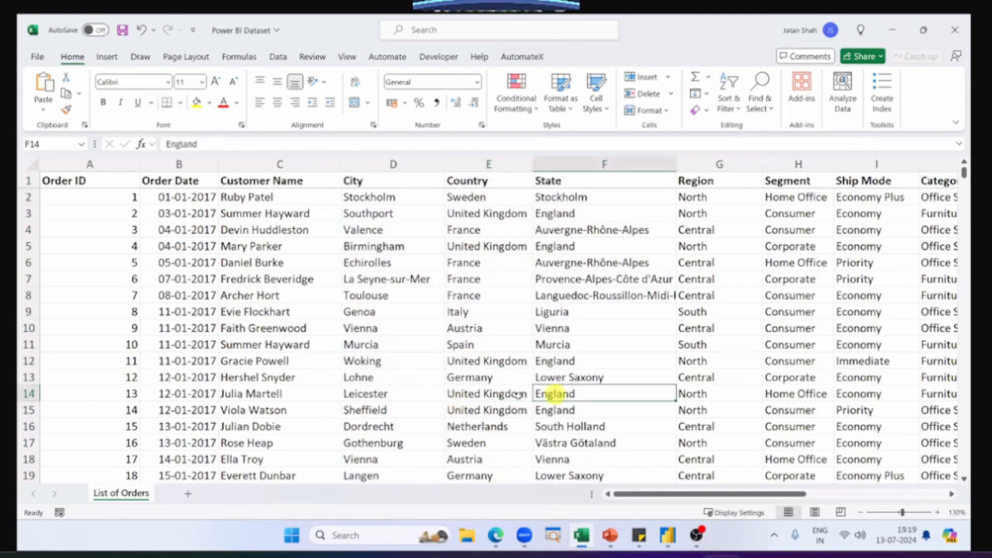
pyautogui.click(379, 394)
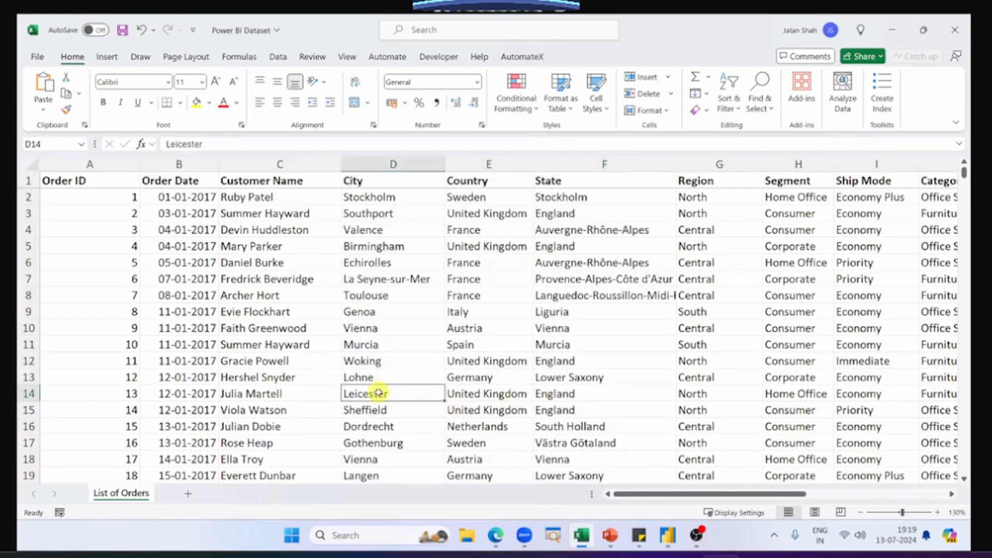
pyautogui.click(488, 163)
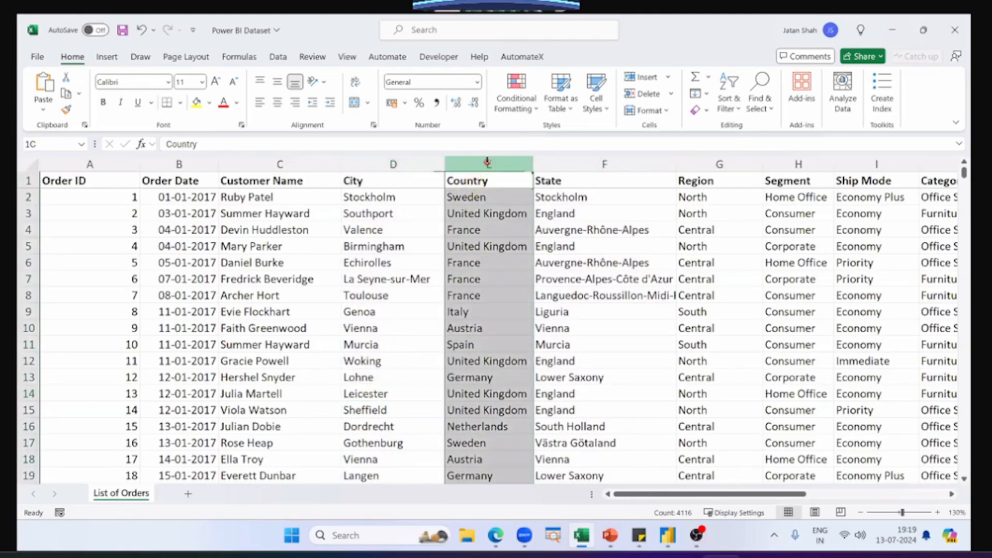
pyautogui.click(639, 156)
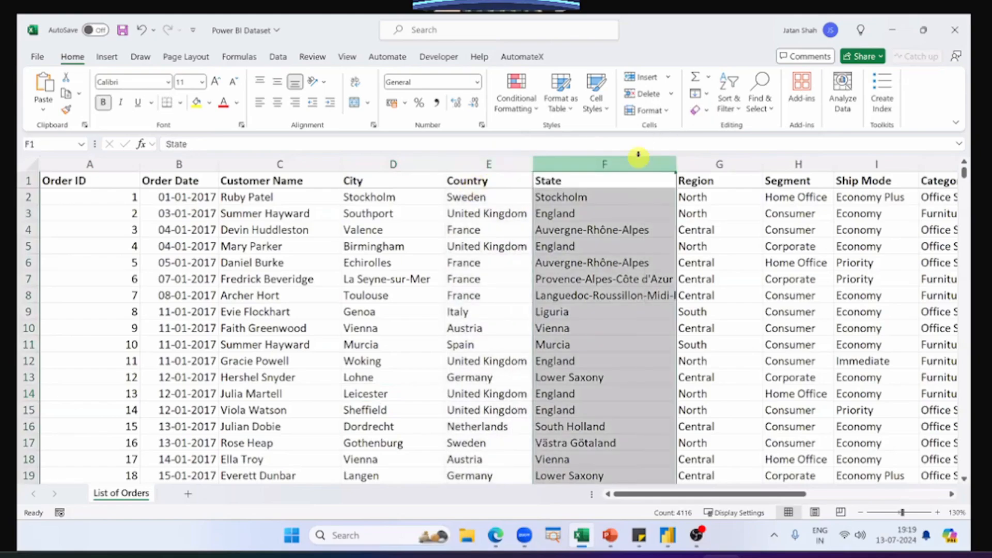
pyautogui.moveTo(636, 155); pyautogui.dragTo(388, 166)
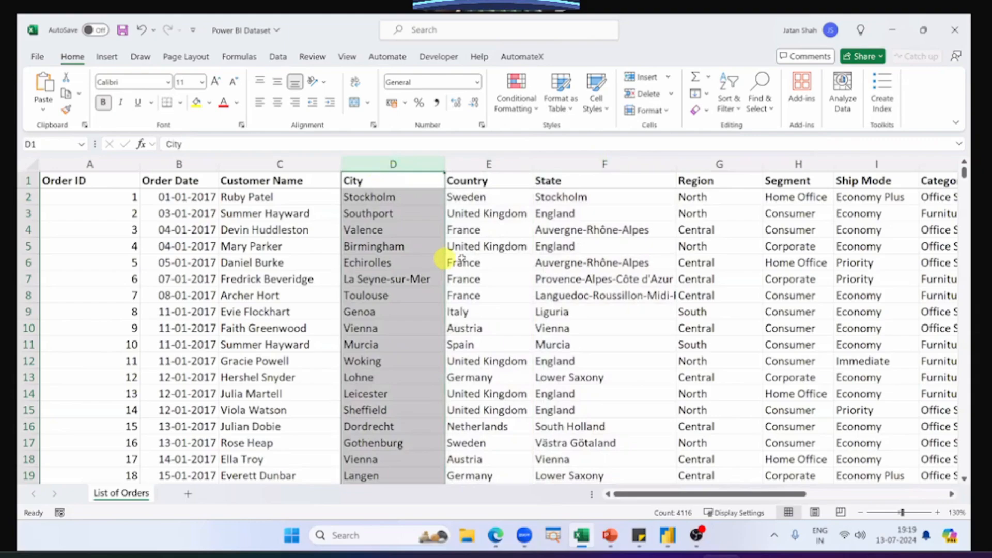
# Step: Review the Region column and inspect sample North, Central and South entries
pyautogui.click(699, 197)
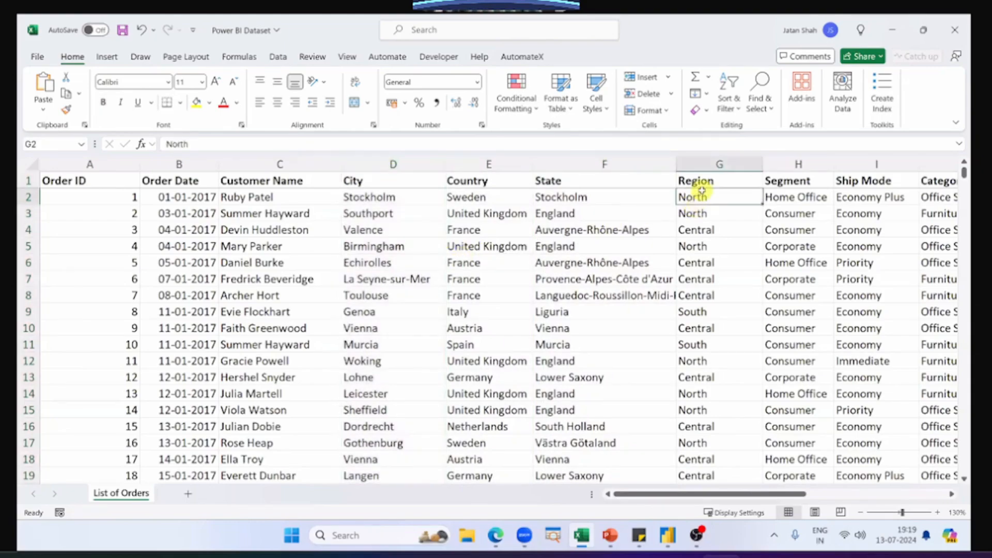
pyautogui.hotkey('ctrl', 'shift', 'Down')
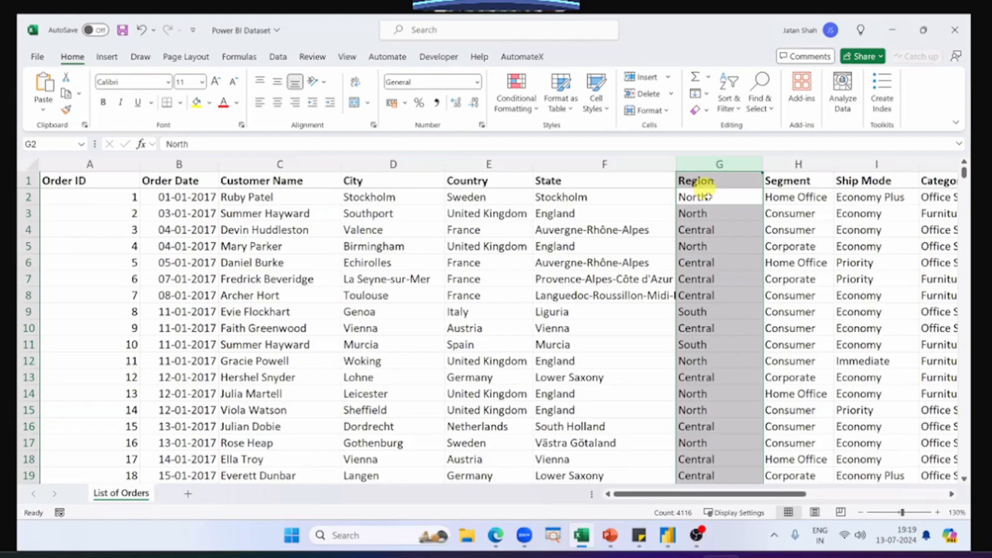
pyautogui.click(707, 197)
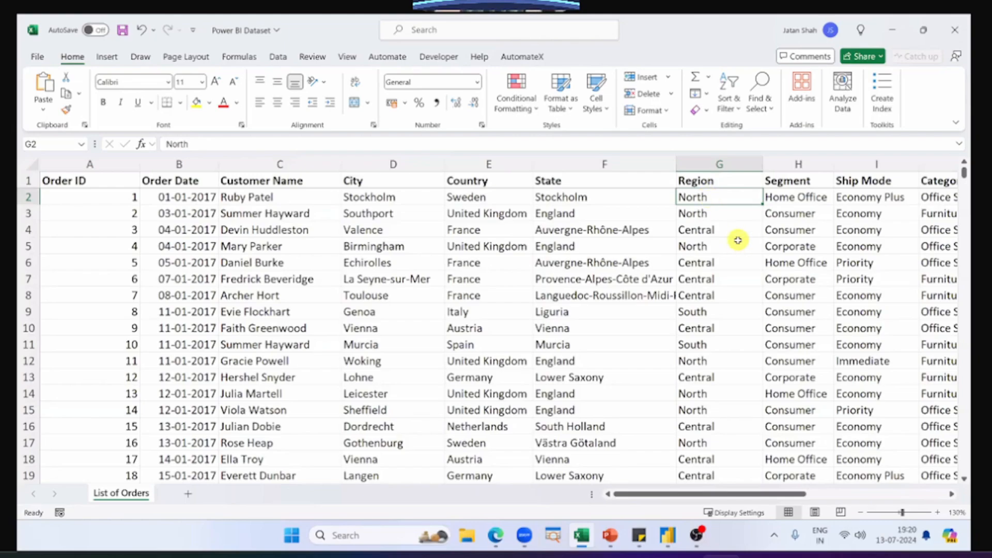
pyautogui.click(726, 236)
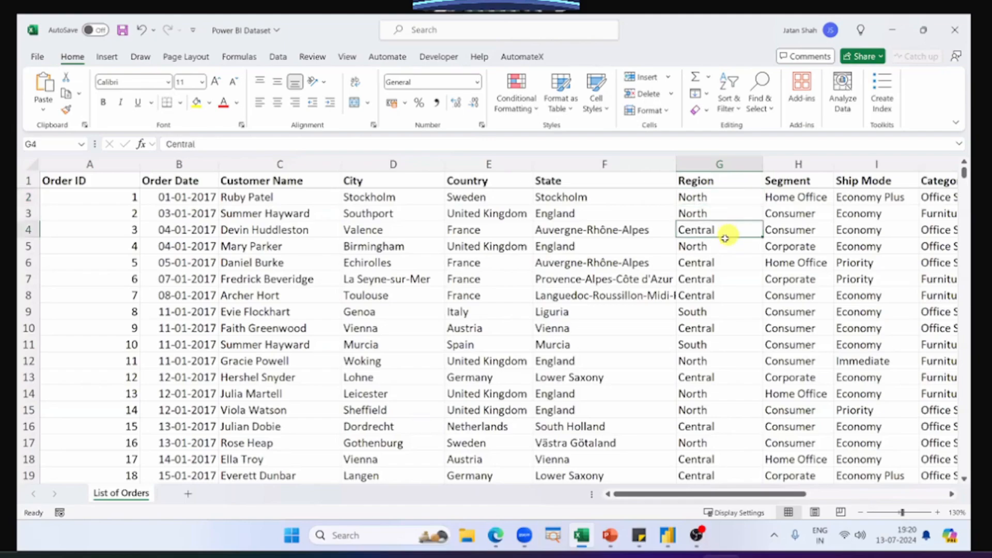
pyautogui.click(700, 310)
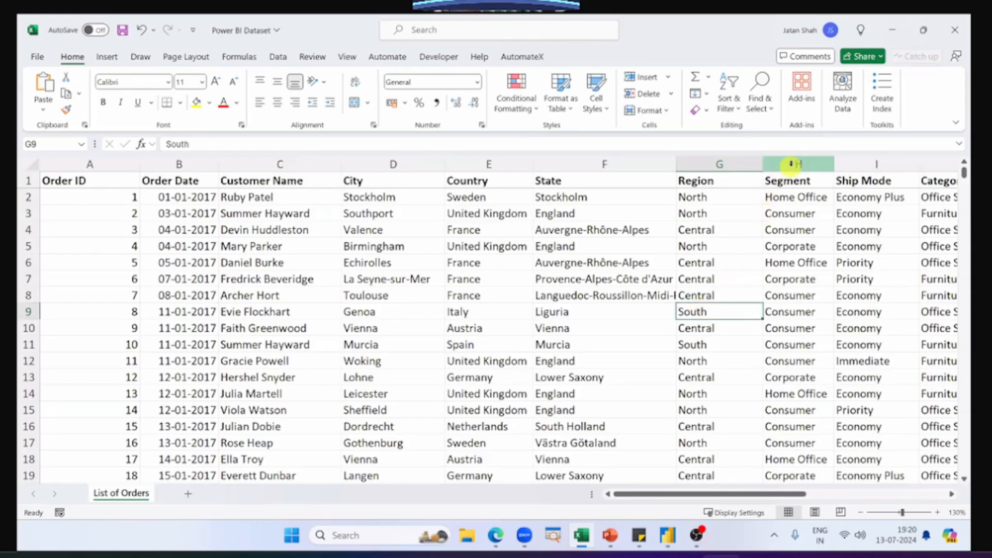
# Step: Review the Segment column and inspect sample Home Office, Consumer and Corporate entries
pyautogui.click(792, 165)
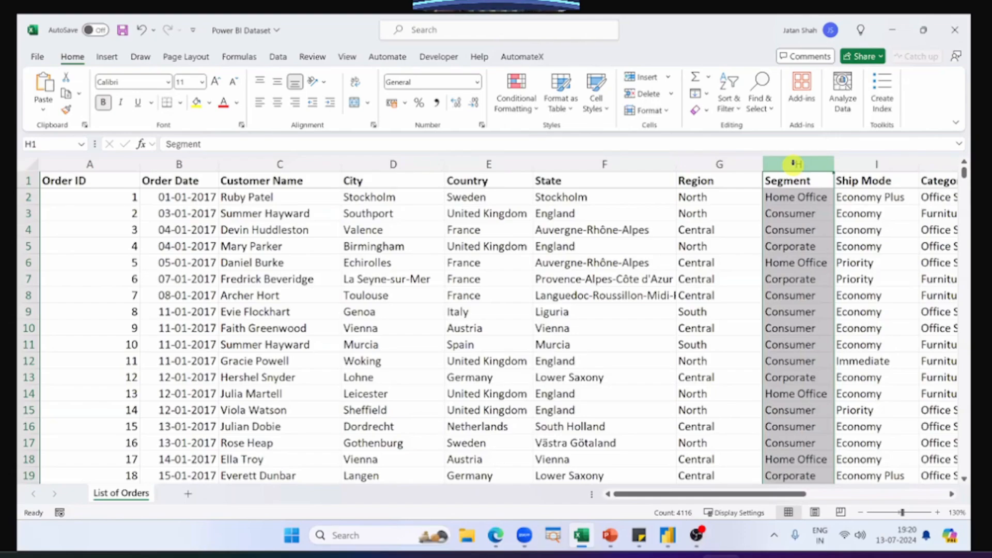
pyautogui.click(798, 213)
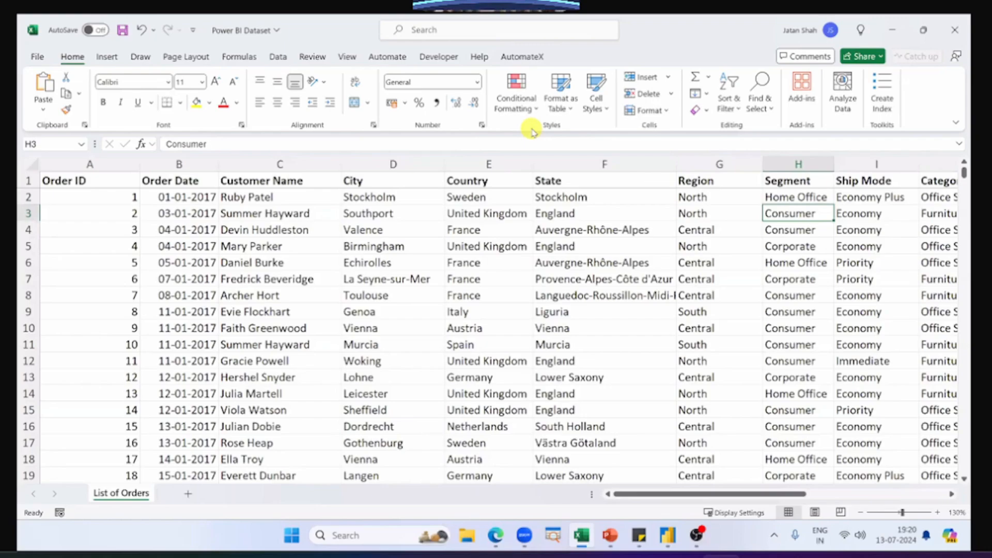
pyautogui.click(786, 182)
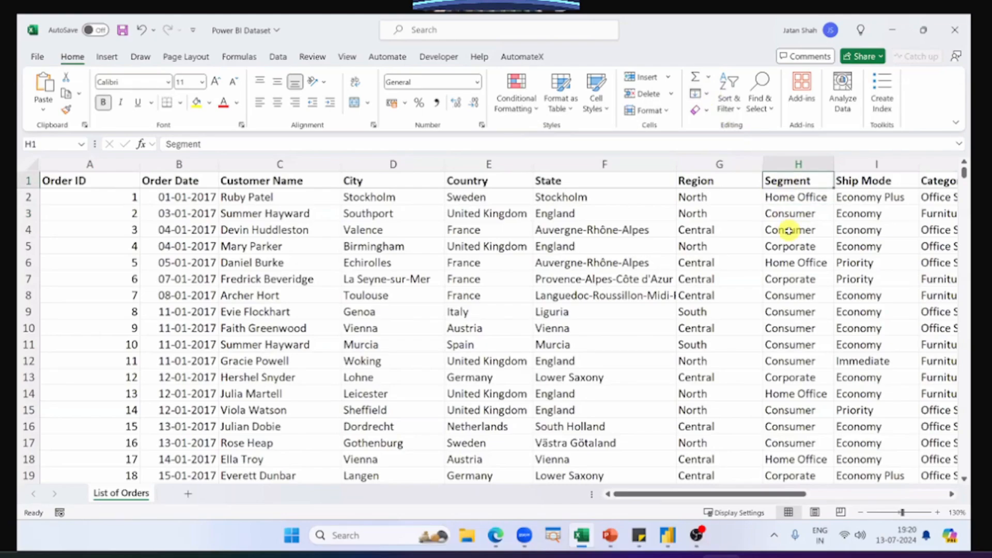
pyautogui.click(800, 262)
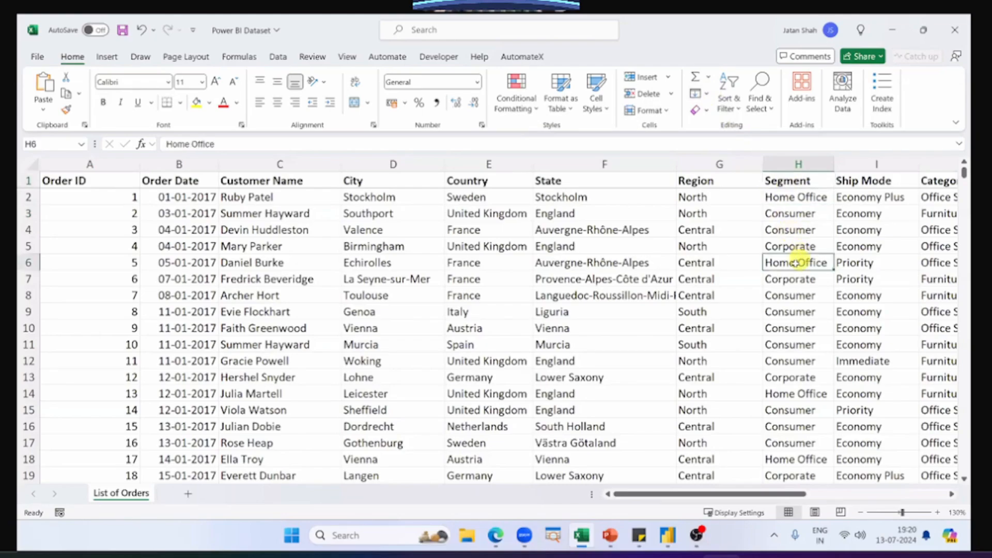
pyautogui.click(791, 279)
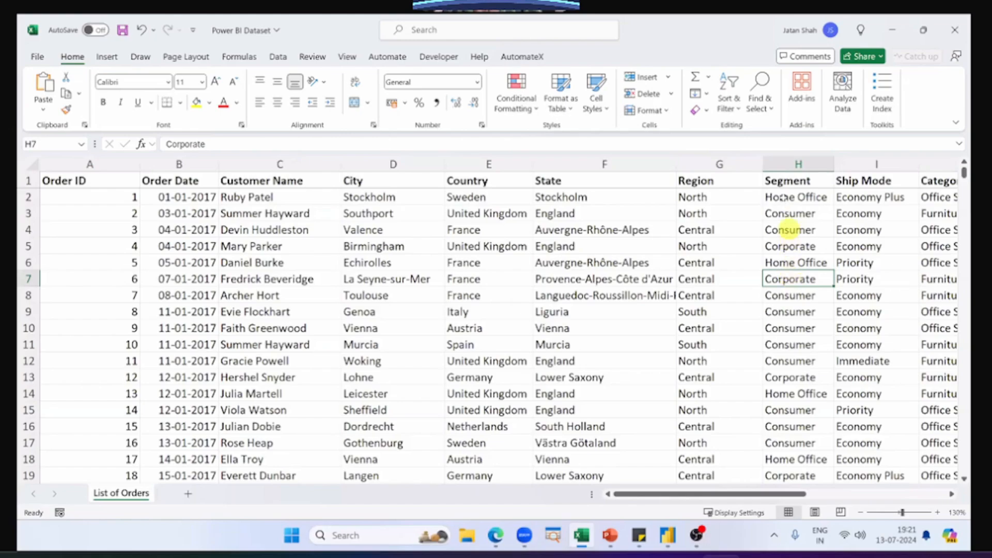
pyautogui.click(784, 199)
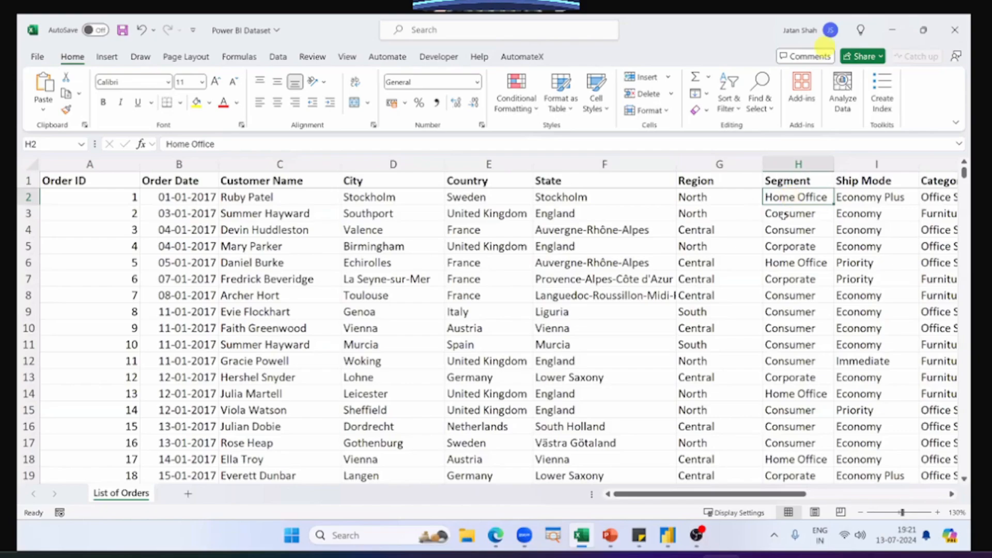
pyautogui.click(774, 216)
pyautogui.click(798, 279)
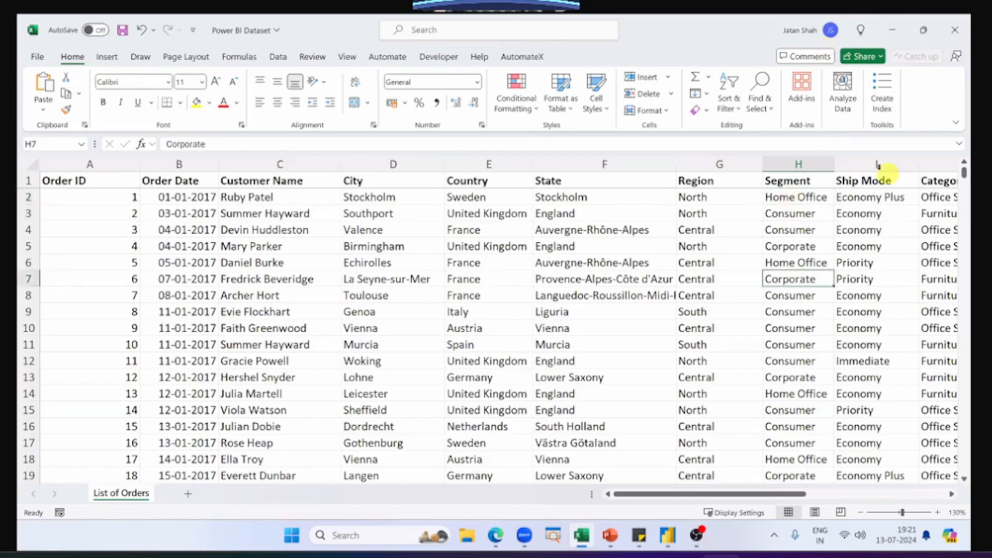
# Step: Review the Ship Mode column and inspect sample Economy Plus, Economy, Immediate and Priority entries
pyautogui.click(879, 166)
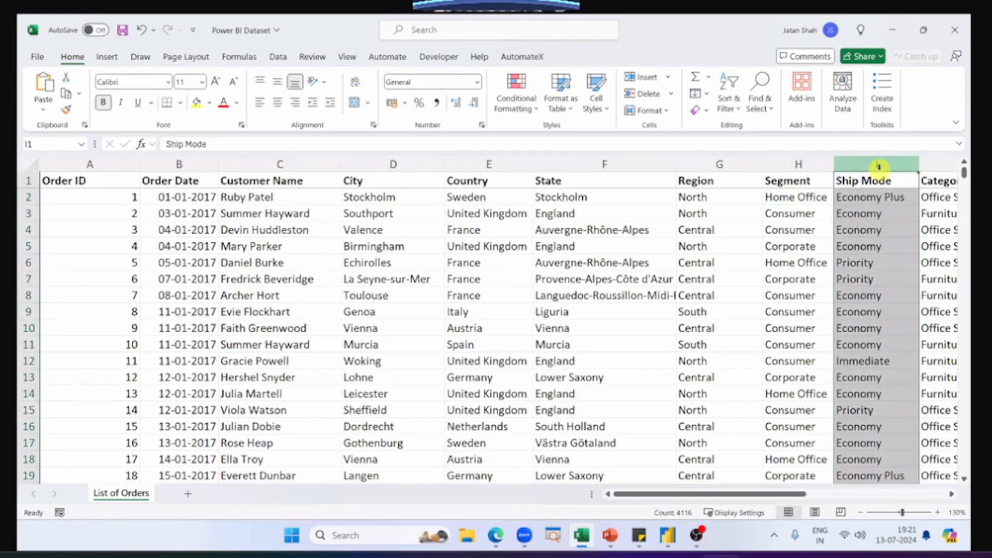
pyautogui.hotkey('ctrl', 'shift', 'Right')
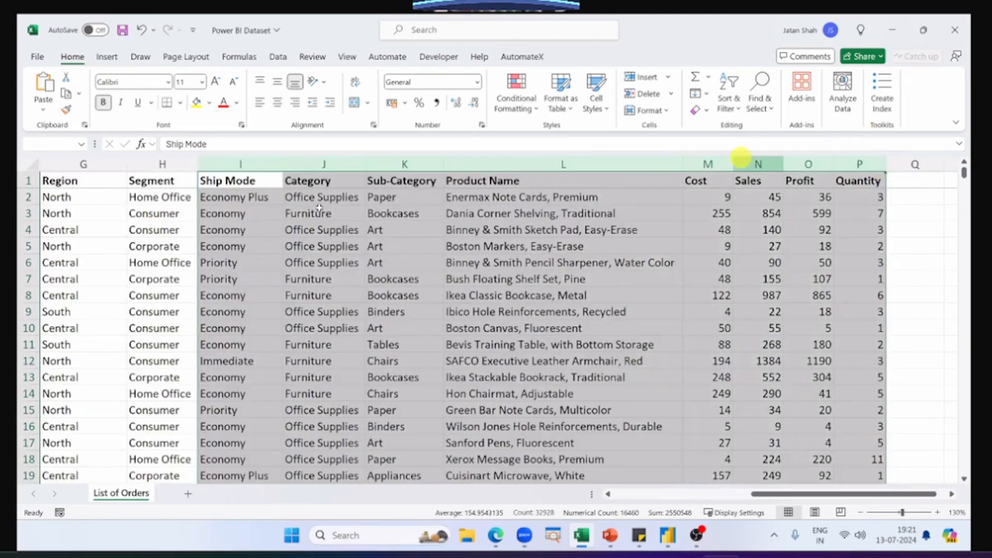
pyautogui.click(259, 192)
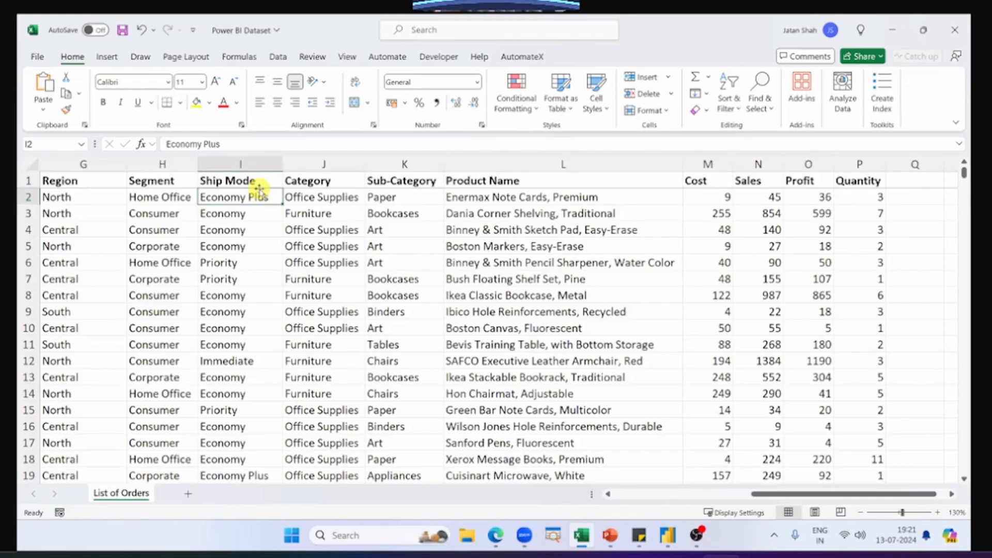
pyautogui.click(250, 222)
pyautogui.click(262, 200)
pyautogui.click(250, 357)
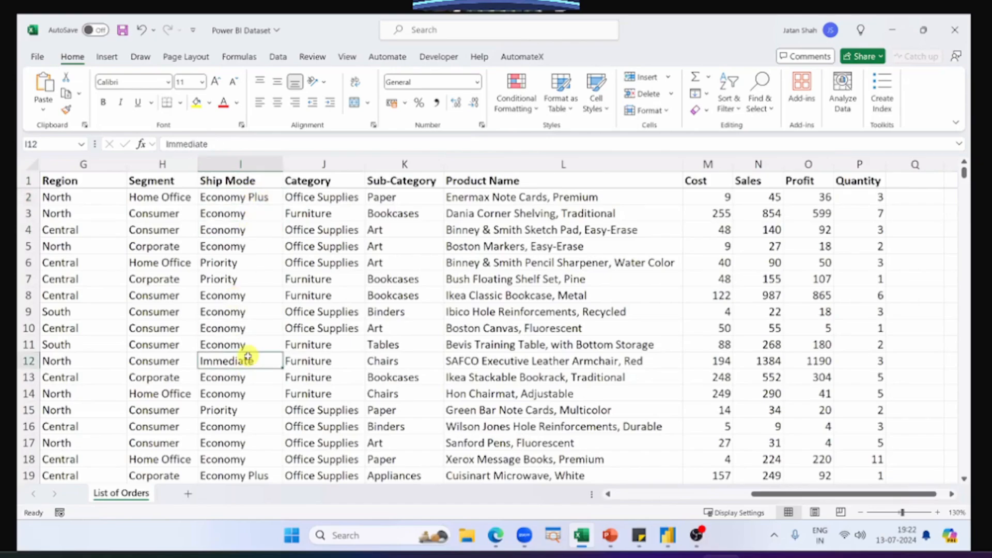
pyautogui.click(242, 412)
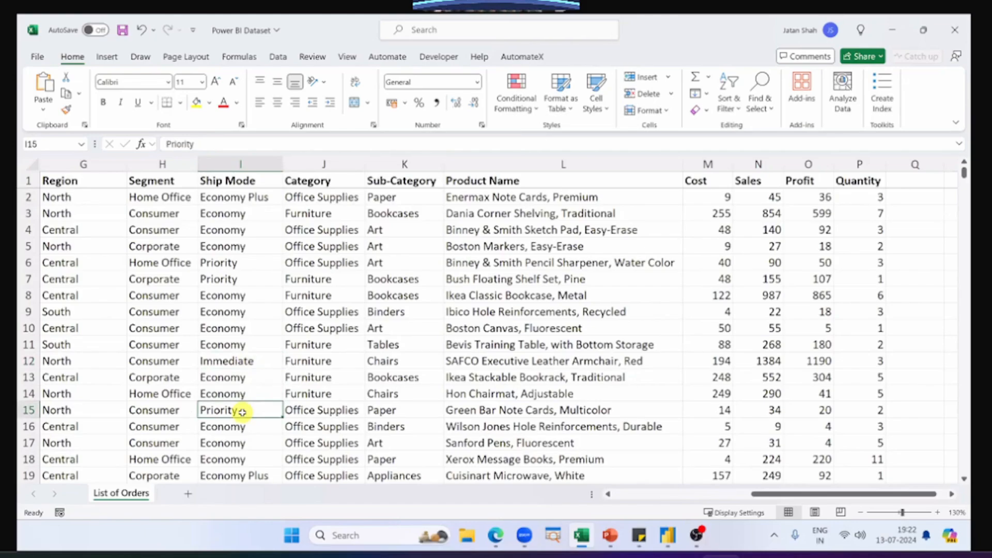
# Step: Review the Category, Sub-Category and Product Name columns together, and inspect sample Furniture and Technology entries under Category
pyautogui.moveTo(324, 164); pyautogui.dragTo(517, 164)
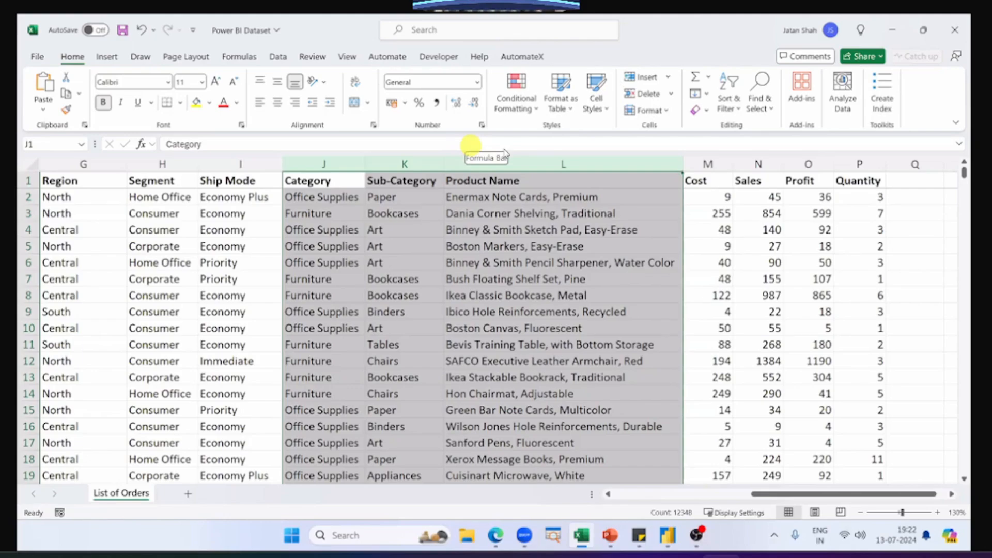
pyautogui.click(324, 213)
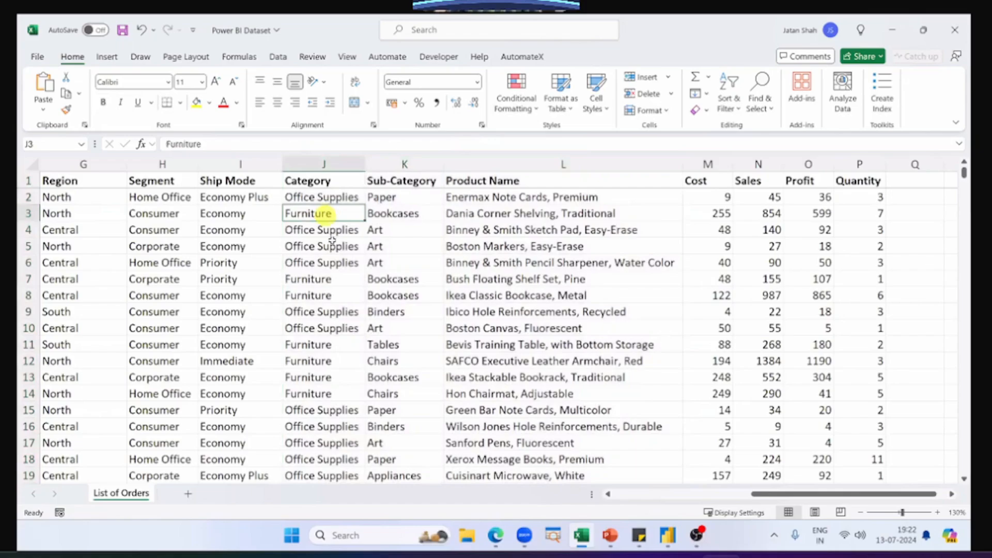
pyautogui.scroll(-1, 325, 452)
pyautogui.scroll(-3, 322, 393)
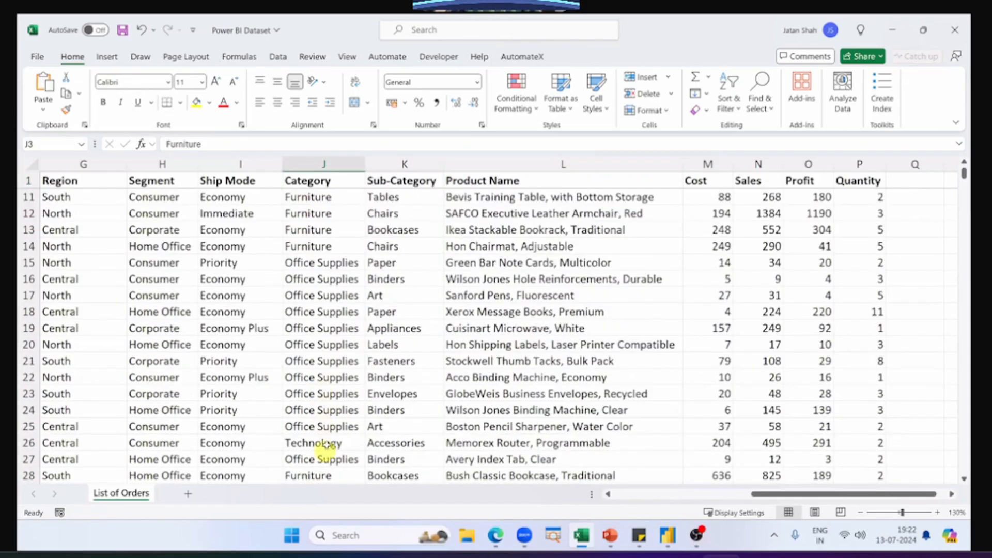
pyautogui.click(326, 443)
pyautogui.scroll(3, 326, 443)
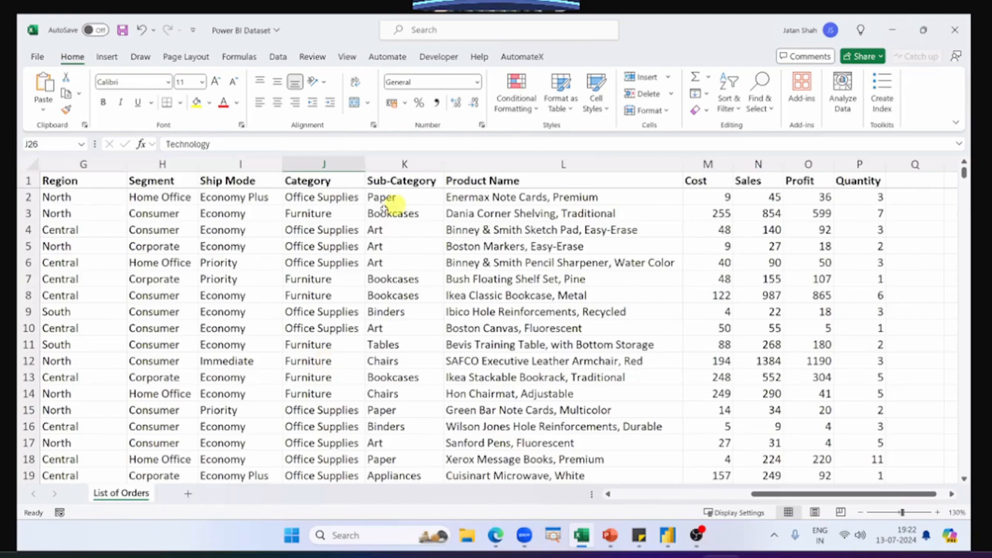
# Step: Highlight the Office Supplies category together with its Paper, Art and Binders sub-categories in rows 2, 4 and 9
pyautogui.click(311, 196)
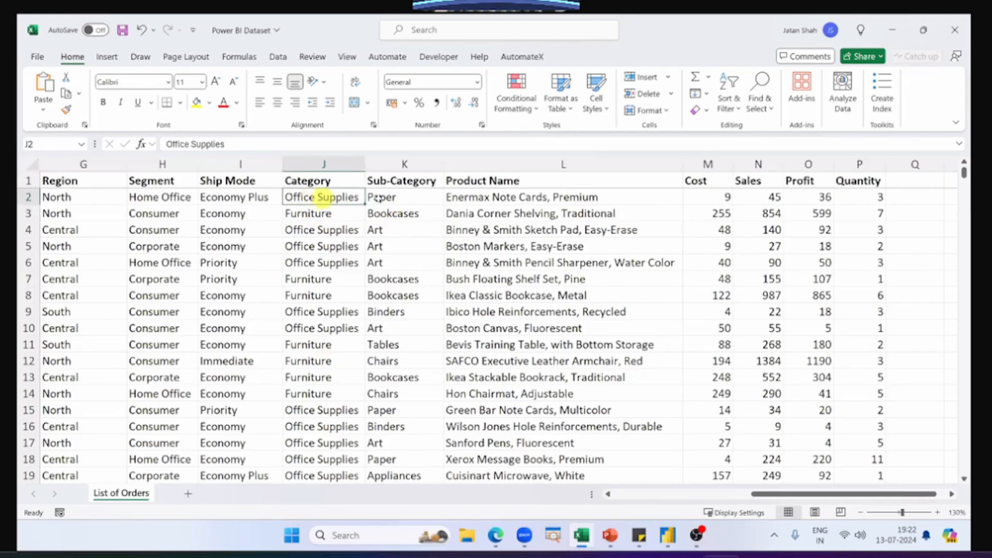
pyautogui.moveTo(385, 198); pyautogui.dragTo(364, 199)
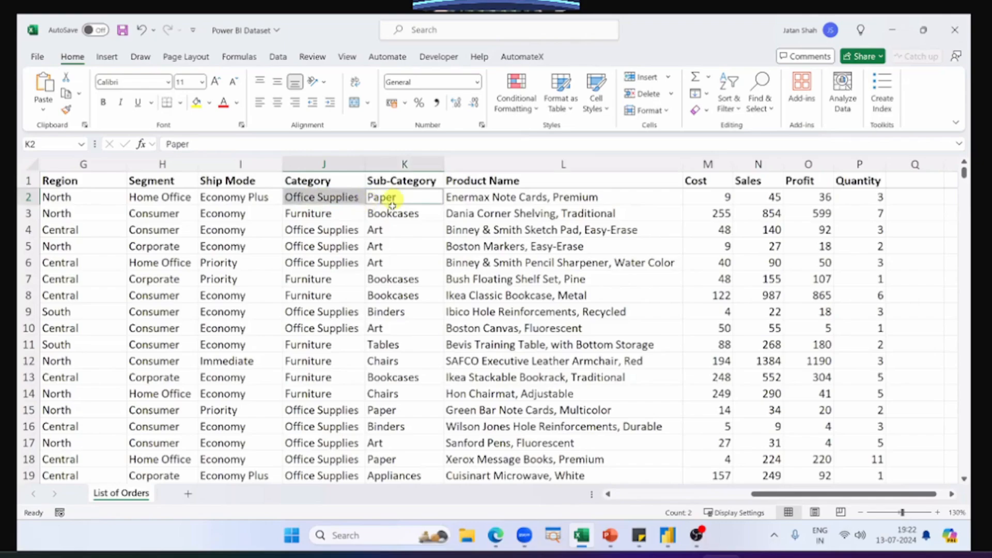
pyautogui.keyDown('ctrl'); pyautogui.click(386, 231); pyautogui.keyUp('ctrl')
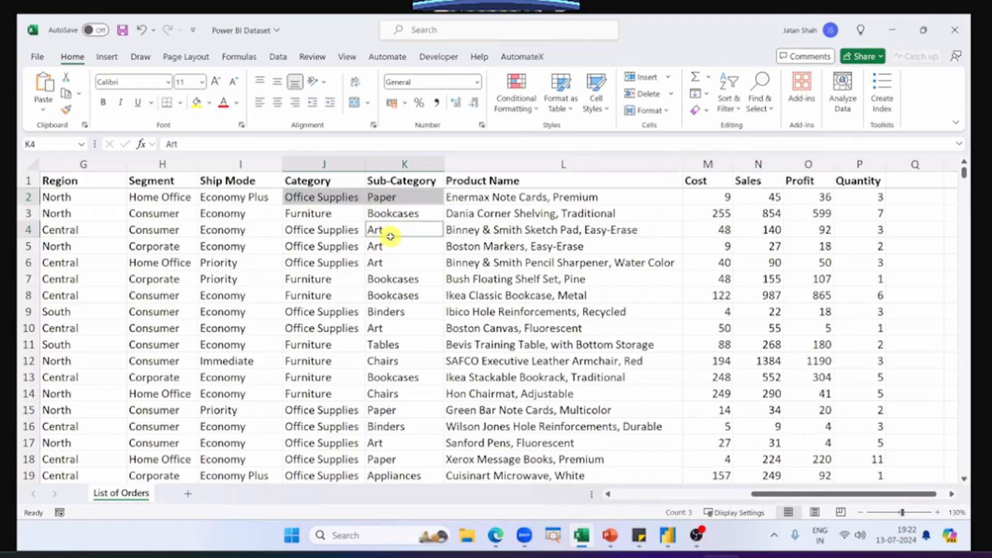
pyautogui.keyDown('ctrl'); pyautogui.click(393, 312); pyautogui.keyUp('ctrl')
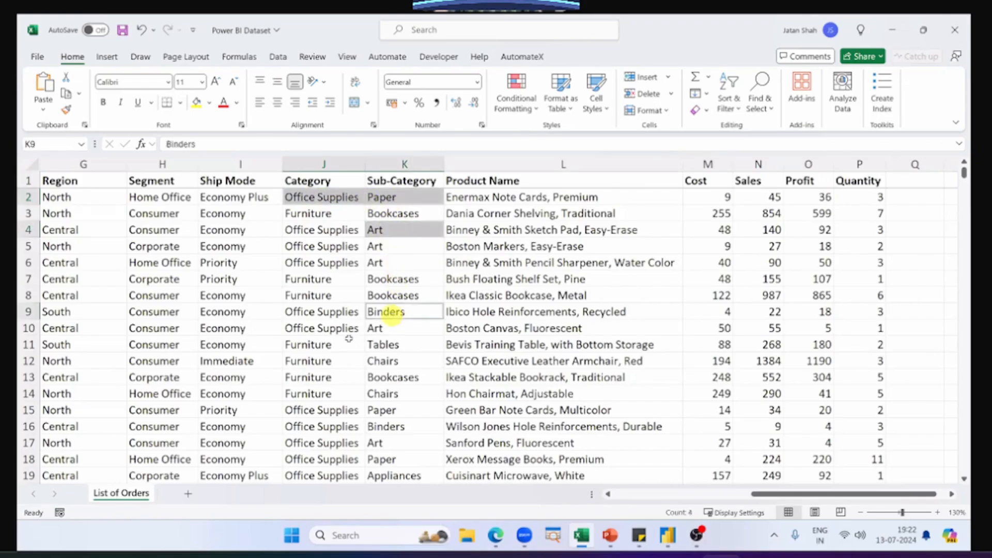
pyautogui.keyDown('ctrl'); pyautogui.click(329, 313); pyautogui.keyUp('ctrl')
pyautogui.keyDown('ctrl'); pyautogui.click(334, 231); pyautogui.keyUp('ctrl')
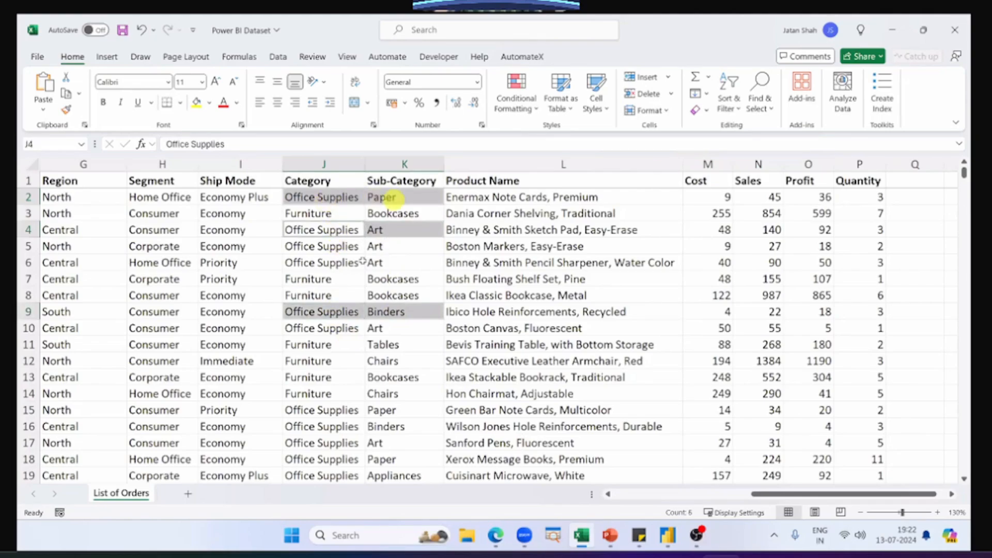
# Step: Compare the Art sub-category cells with their product names in rows 4 to 6
pyautogui.moveTo(395, 263); pyautogui.dragTo(394, 241)
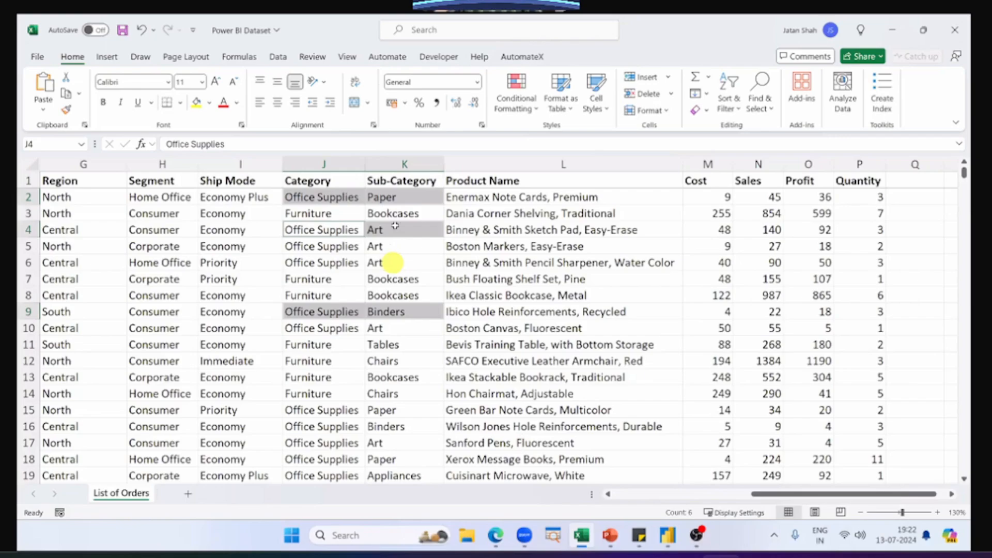
pyautogui.moveTo(466, 231); pyautogui.dragTo(473, 262)
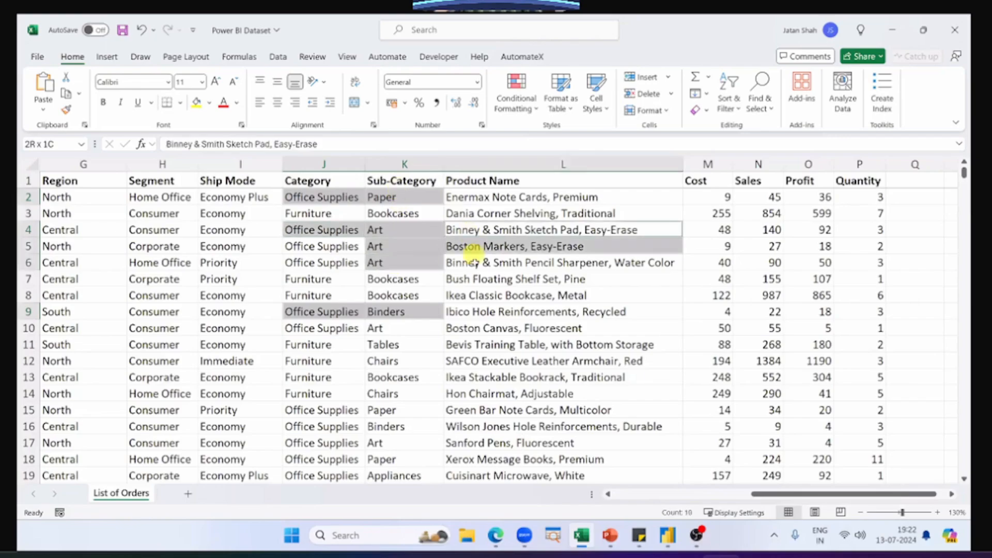
pyautogui.keyDown('ctrl'); pyautogui.click(424, 199); pyautogui.keyUp('ctrl')
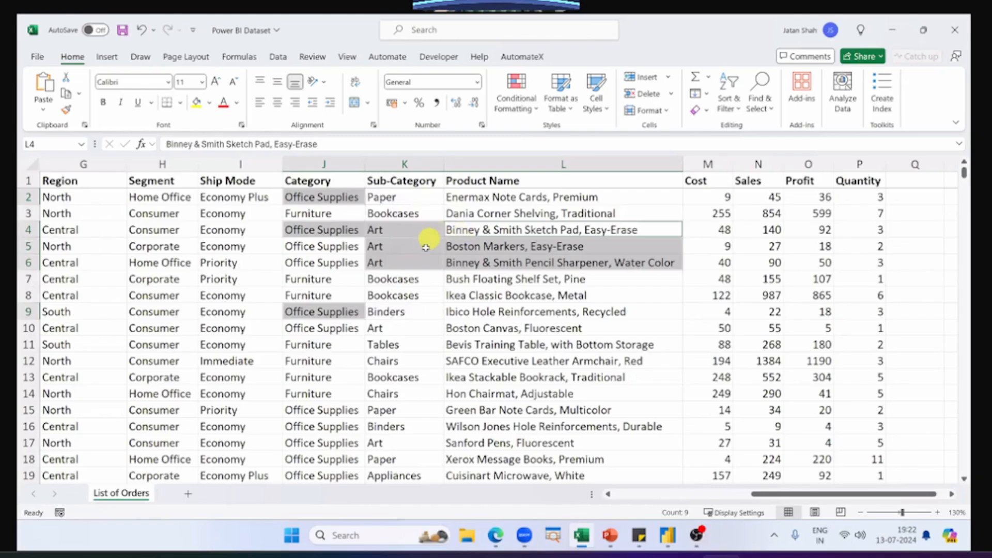
pyautogui.moveTo(426, 230); pyautogui.dragTo(524, 265)
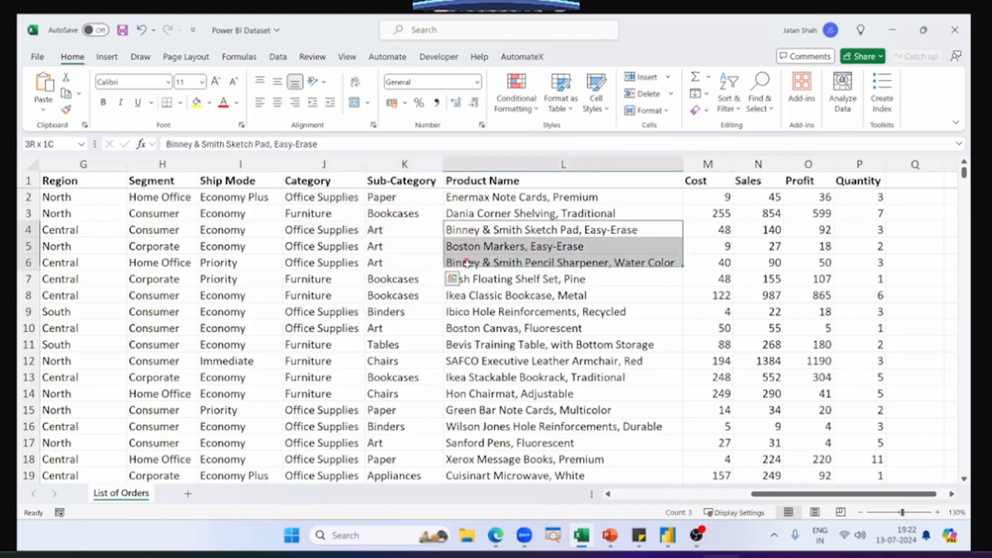
pyautogui.click(526, 272)
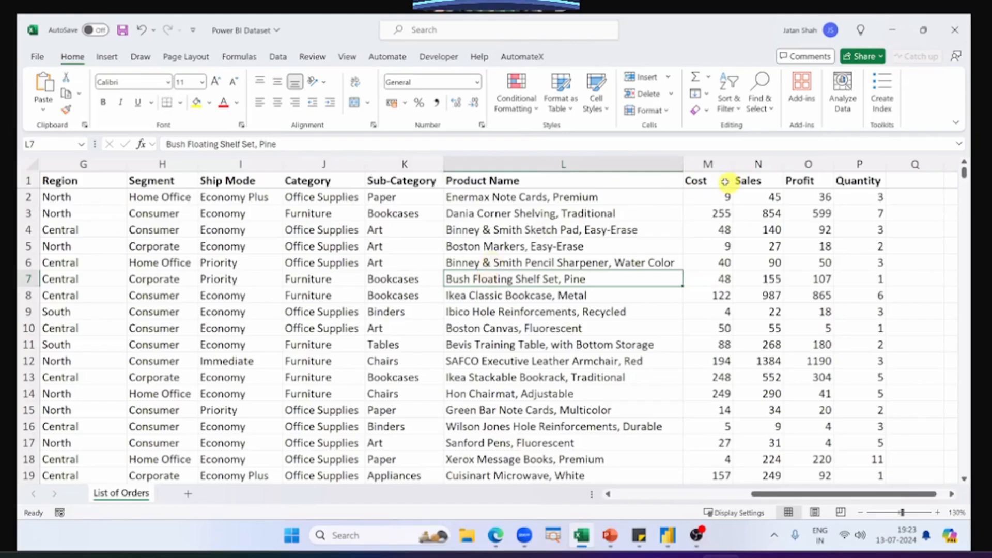
# Step: Review the Cost through Quantity columns together, and inspect the Cost and Sales columns individually
pyautogui.moveTo(708, 164); pyautogui.dragTo(855, 161)
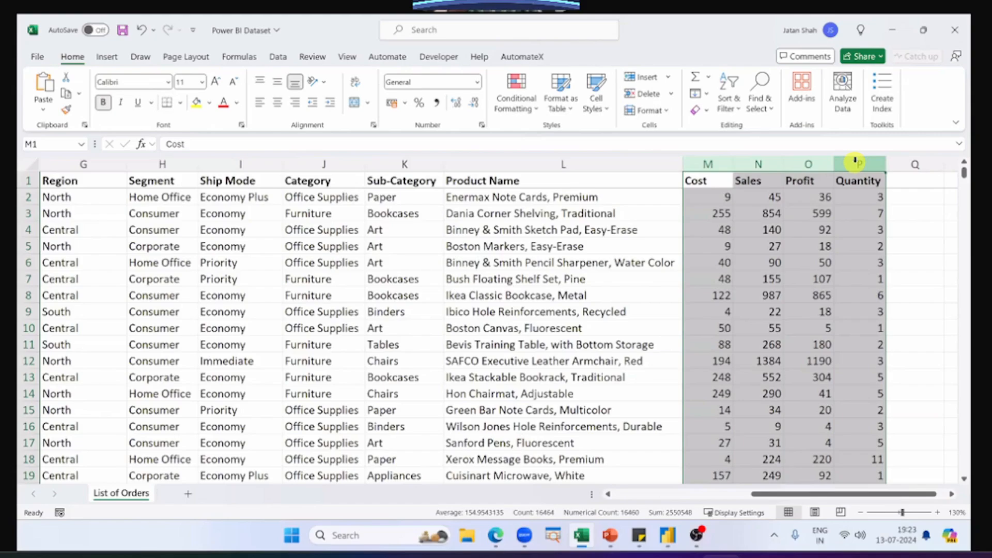
pyautogui.click(708, 164)
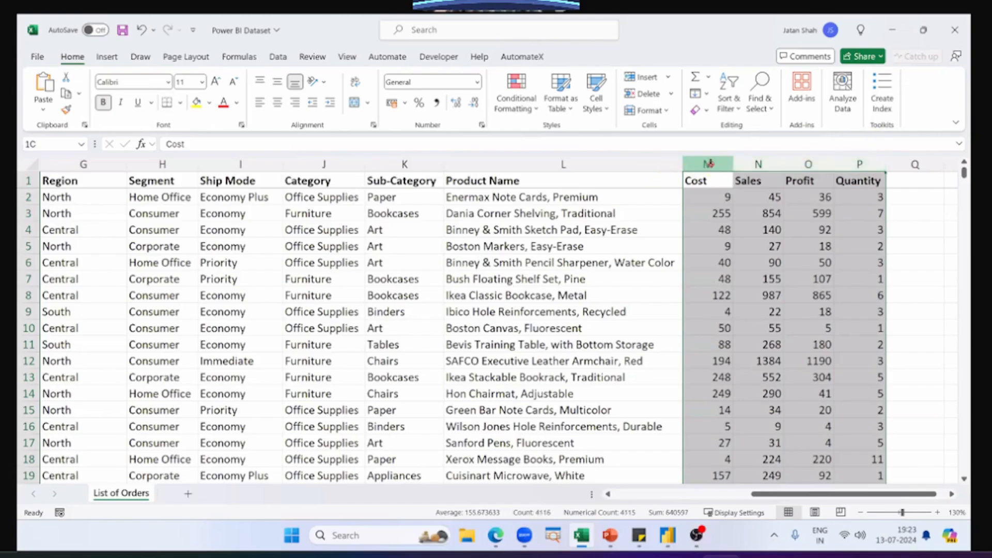
pyautogui.click(751, 163)
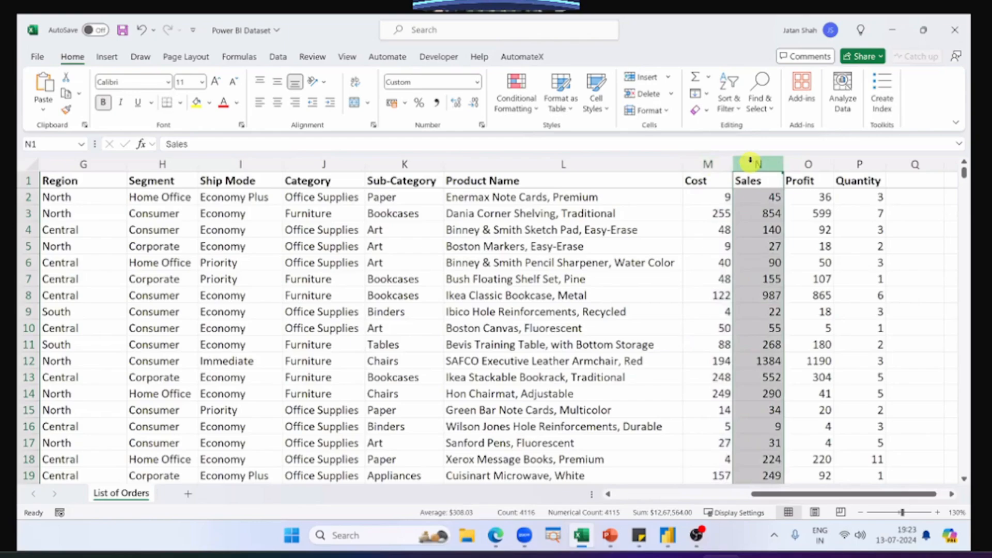
# Step: Inspect the Profit formula of the order in row 2, along with that order's quantity and product name
pyautogui.doubleClick(814, 197)
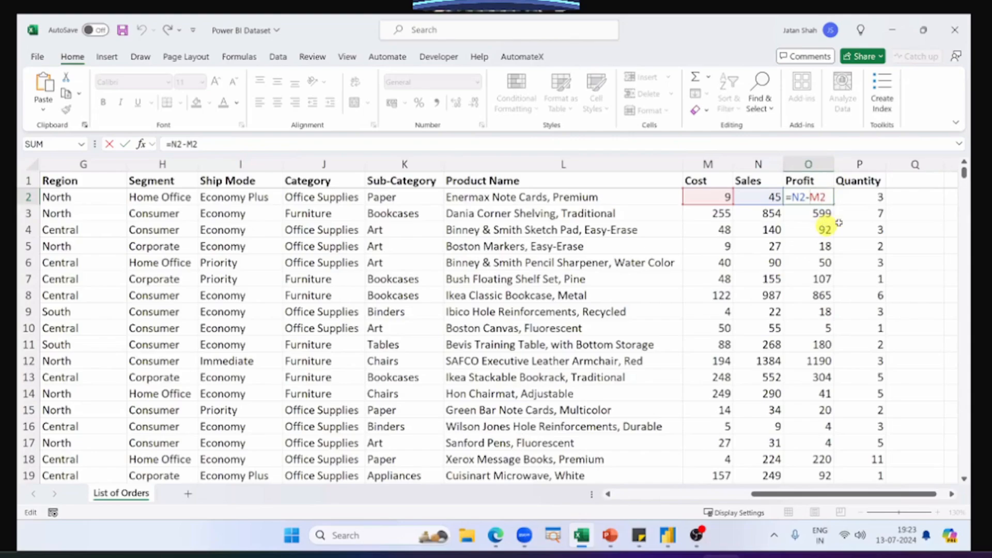
pyautogui.hotkey('ctrl', 'Return')
pyautogui.click(853, 194)
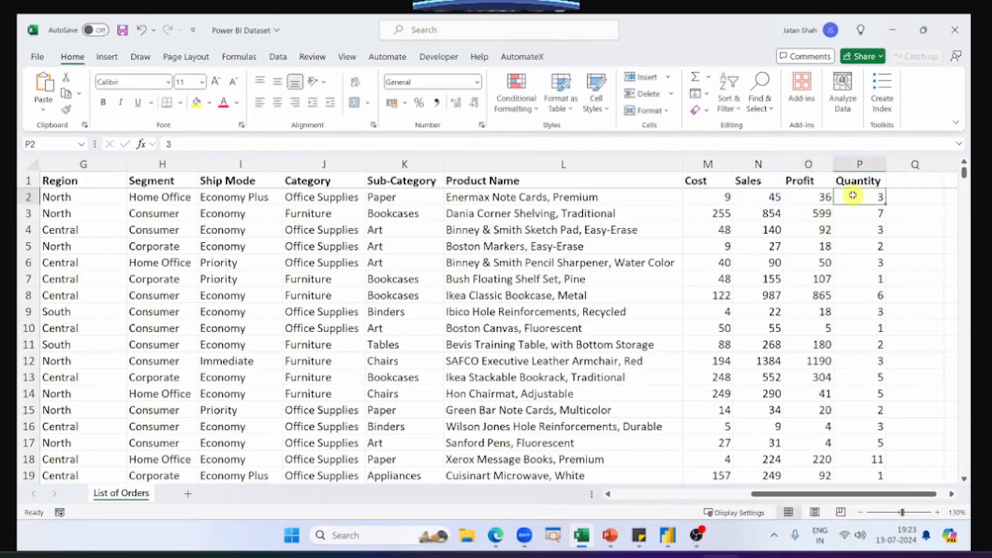
pyautogui.click(672, 201)
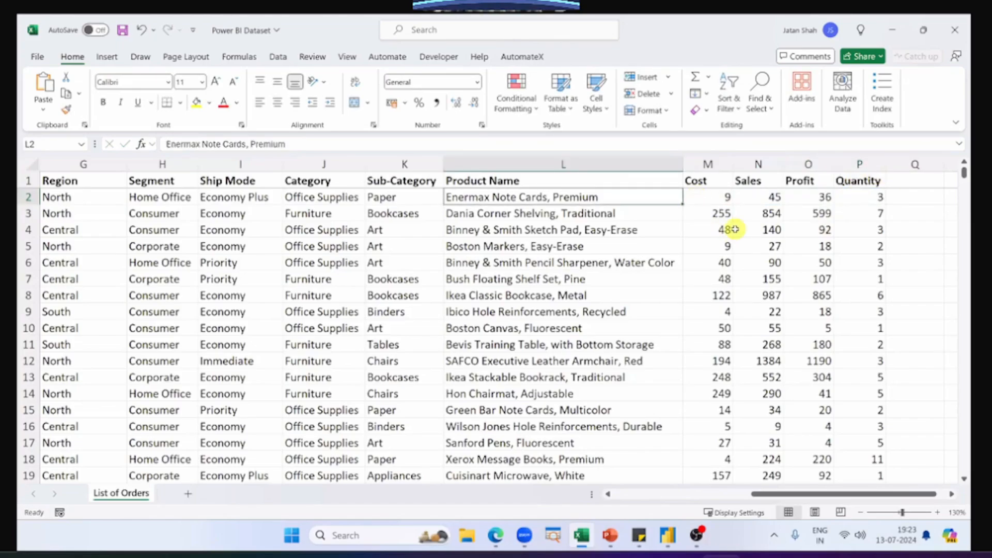
# Step: Select the whole orders dataset from the Order ID header through the last record
pyautogui.hotkey('ctrl', 'Home')
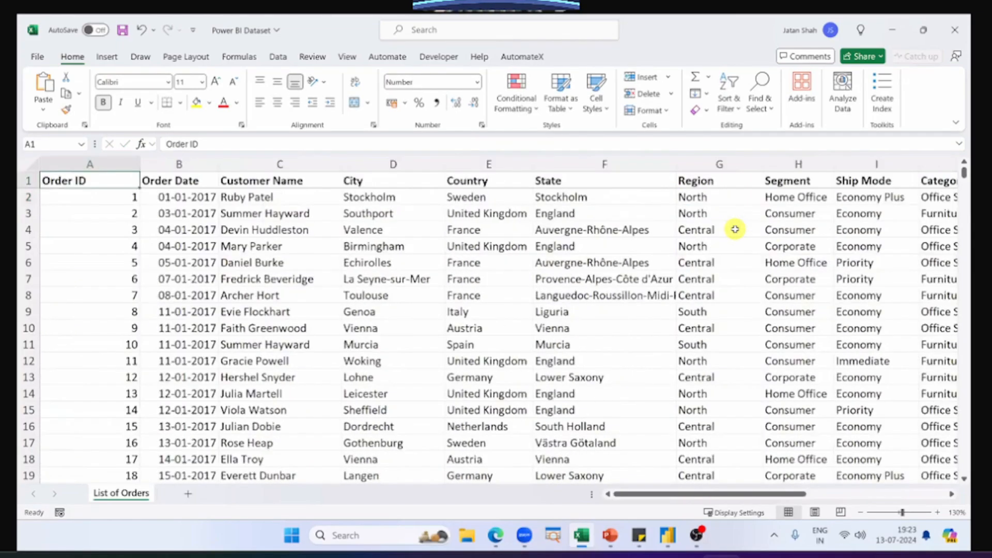
pyautogui.hotkey('ctrl', 'shift', 'End')
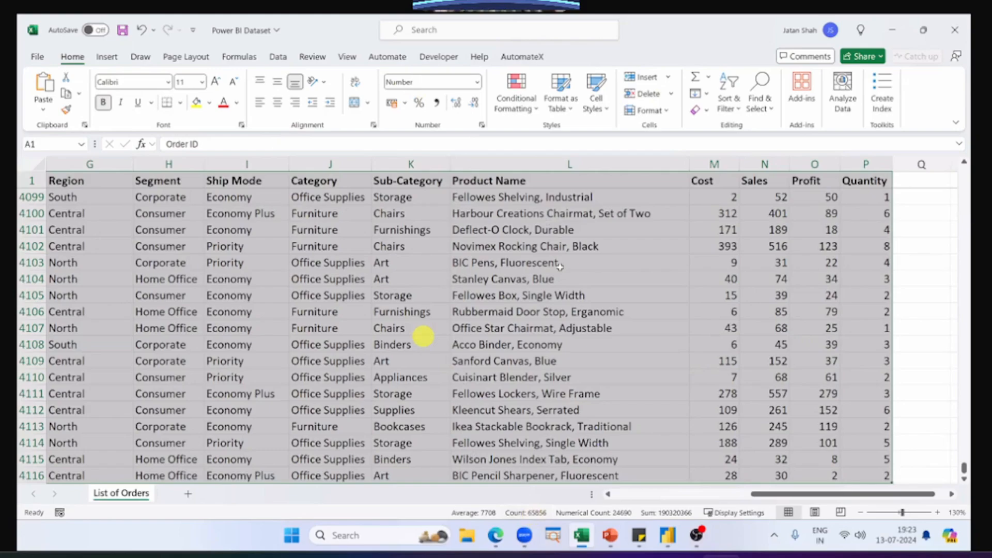
# Step: Switch to Power BI Desktop to view the SN Corp Dashboard, and return to the first cell of the Excel orders sheet
pyautogui.hotkey('alt', 'Tab')
pyautogui.press('Tab')
pyautogui.press('Tab')
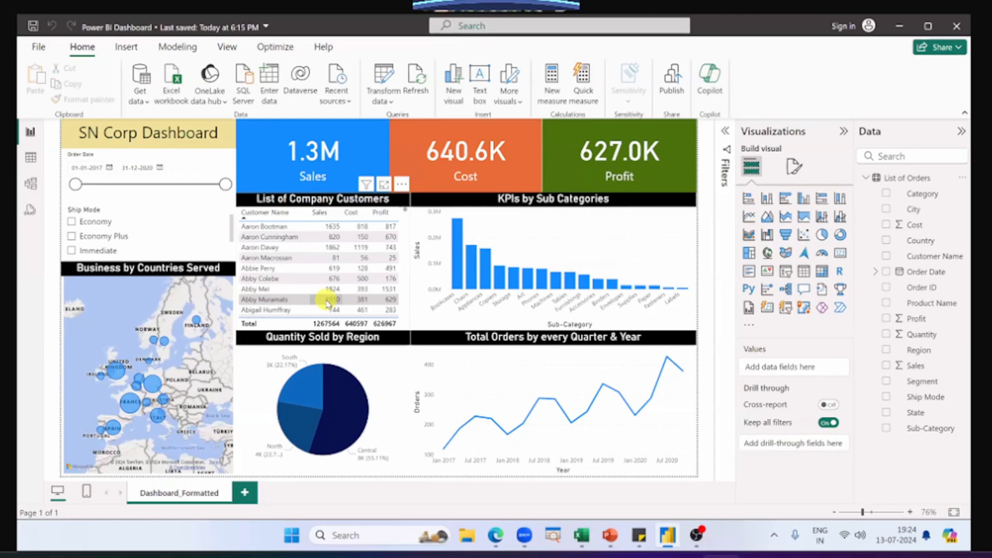
pyautogui.hotkey('alt', 'Tab')
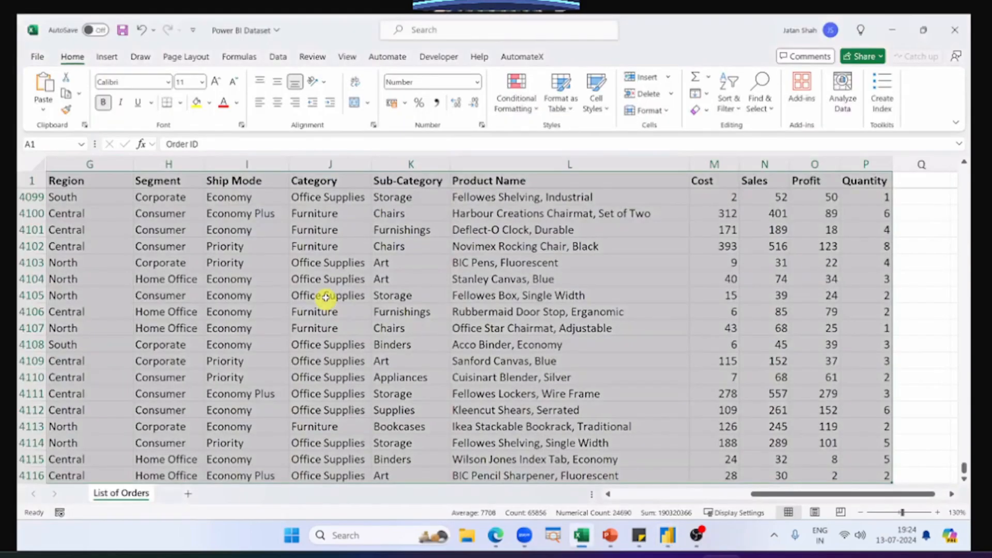
pyautogui.hotkey('ctrl', 'Home')
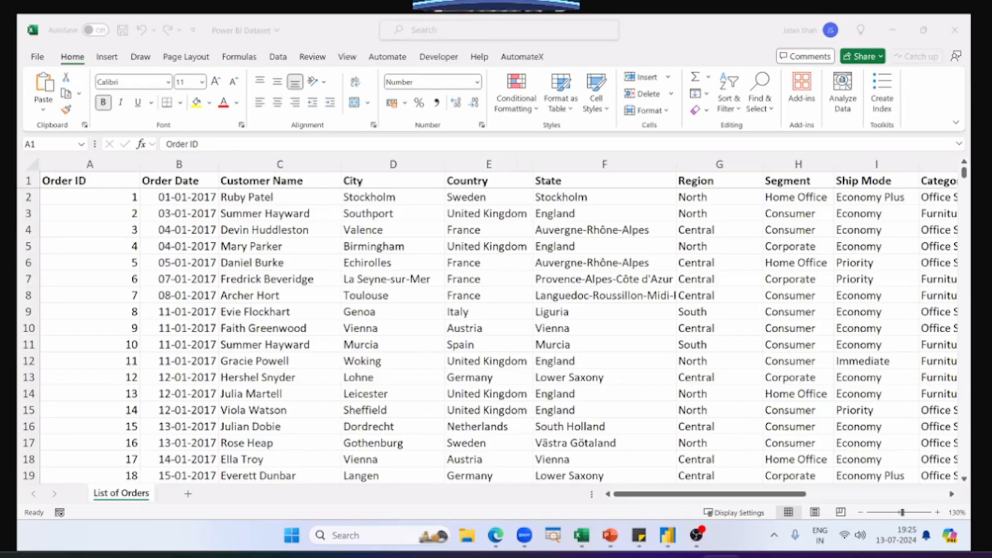
pyautogui.click(344, 539)
pyautogui.write('po')
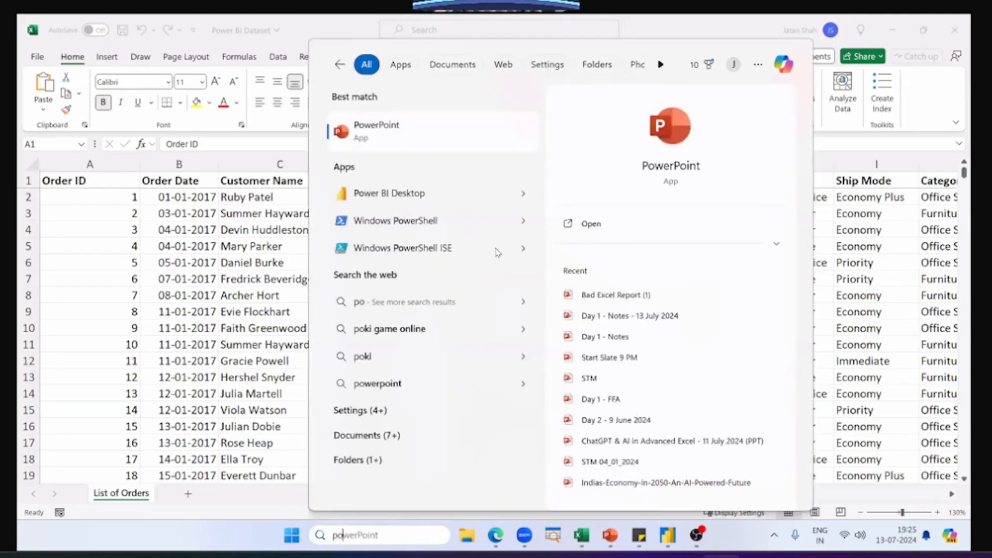
pyautogui.press('Down')
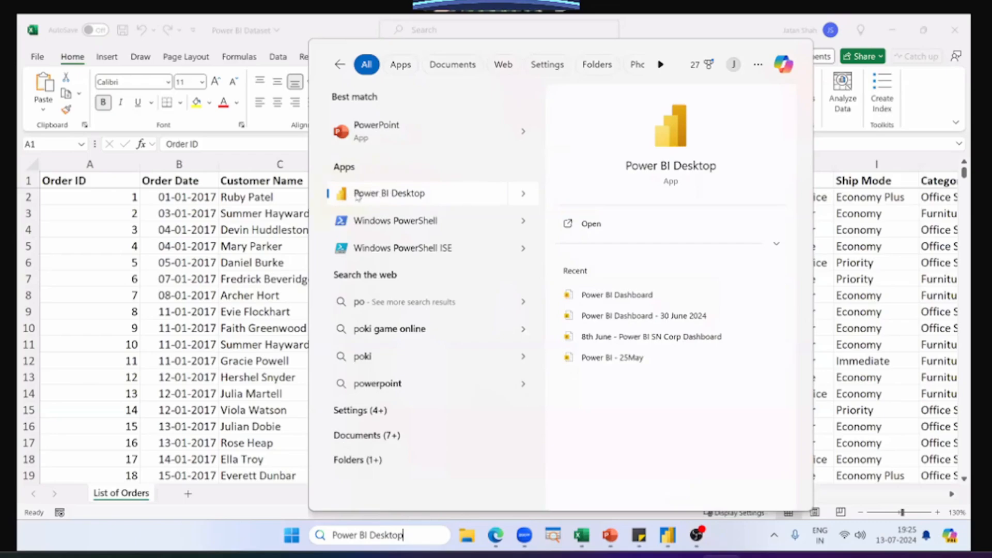
pyautogui.click(246, 214)
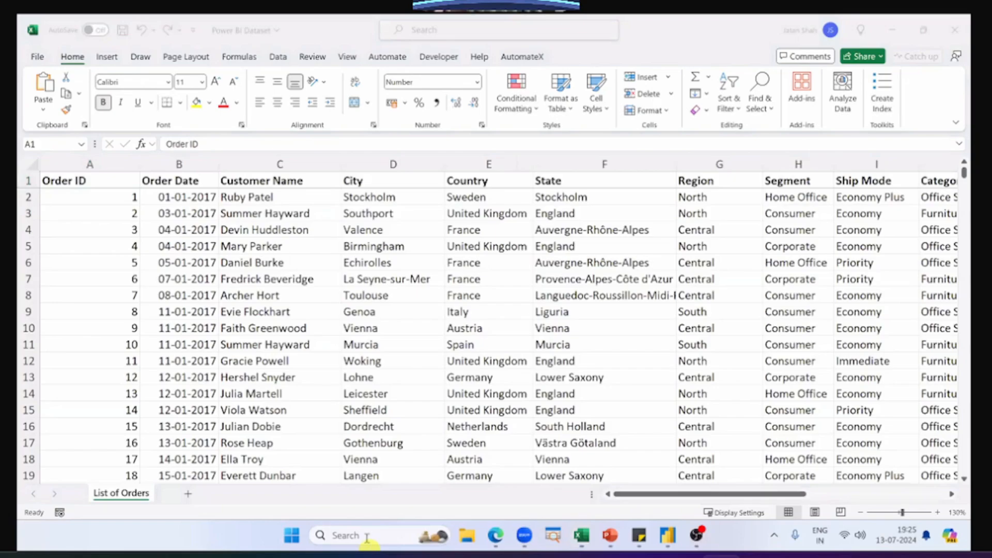
# Step: Launch a new Power BI Desktop window from the recent apps in Windows search
pyautogui.click(368, 537)
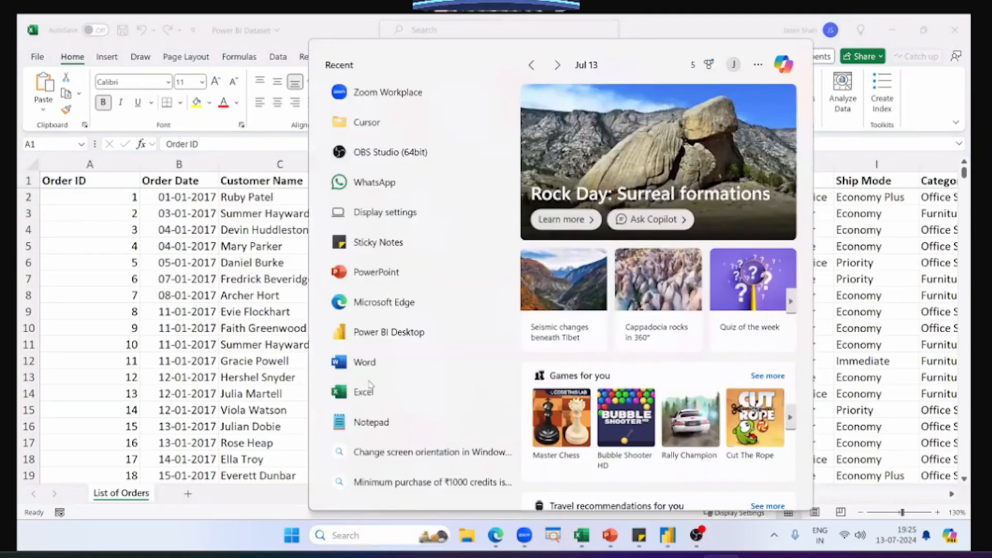
pyautogui.click(386, 333)
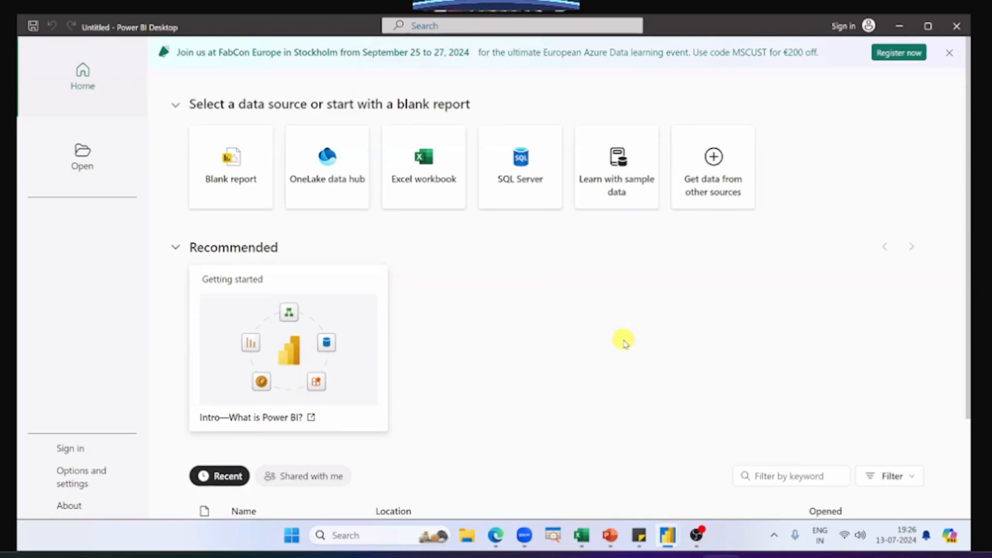
# Step: Create a blank report, view the Power BI Interface - Explained slide in PowerPoint, and return to the blank report
pyautogui.click(231, 178)
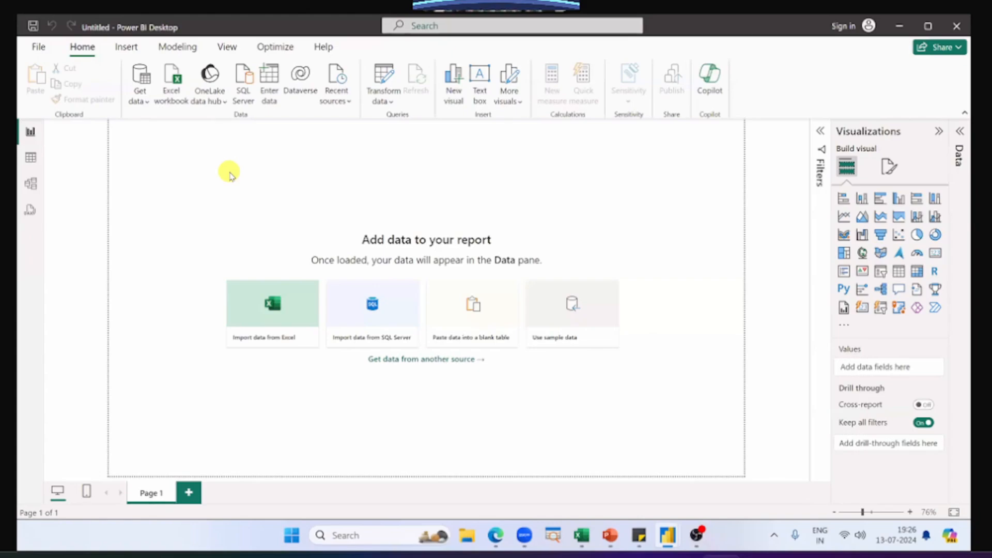
pyautogui.hotkey('alt', 'Tab')
pyautogui.hotkey('alt', 'Tab')
pyautogui.hotkey('alt', 'Tab')
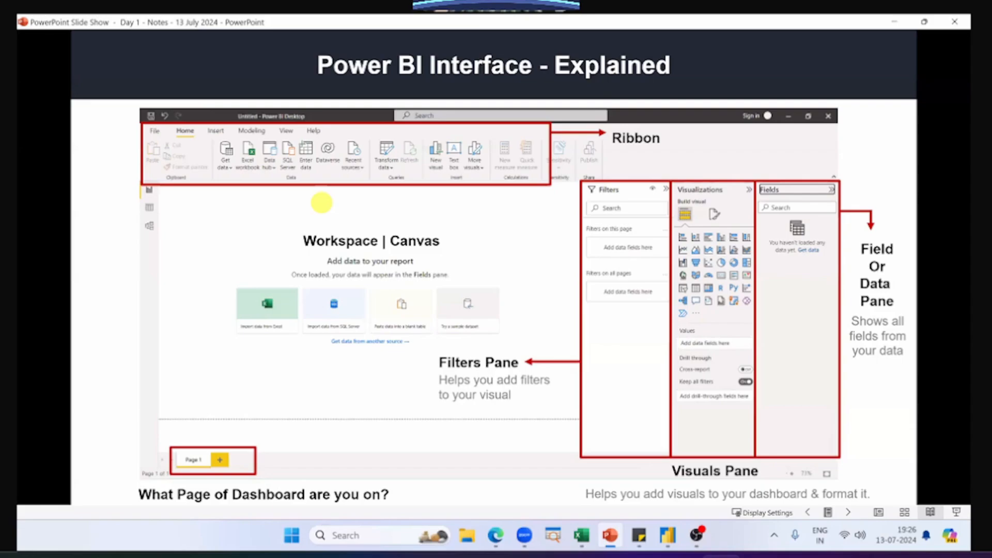
pyautogui.hotkey('alt', 'Tab')
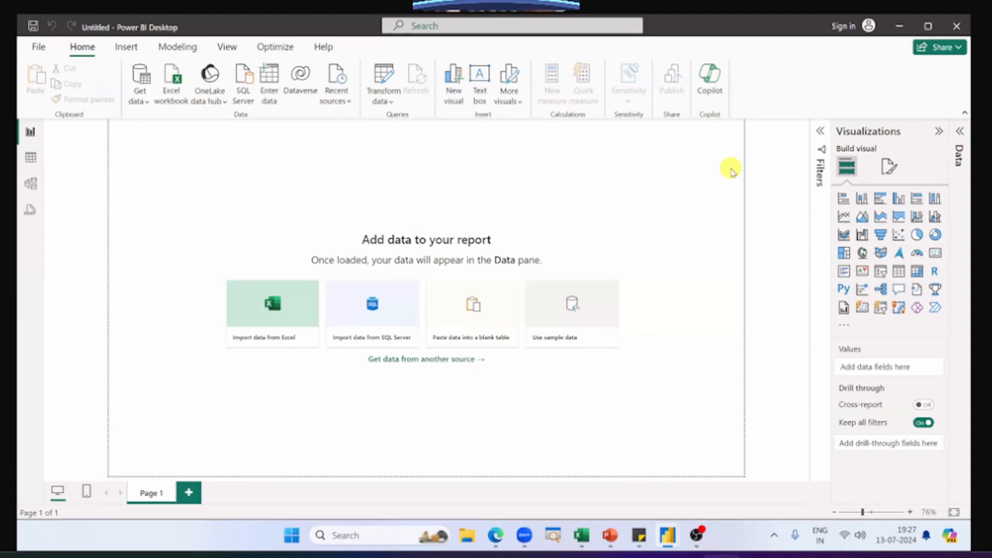
# Step: Draw a red annotation box around the ribbon and underline the Home, Insert, Modeling, View and Optimize tab names
pyautogui.hotkey('ctrl', '2')
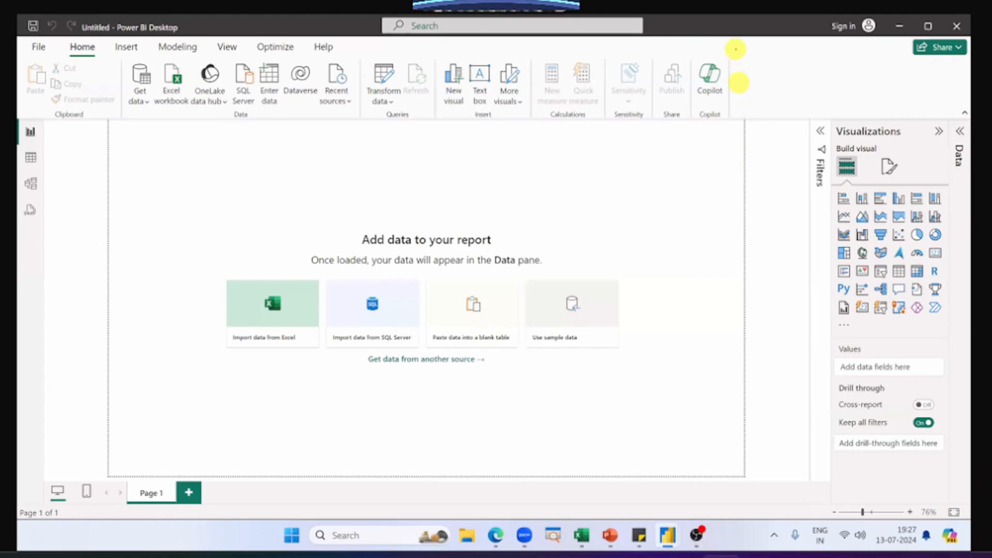
pyautogui.moveTo(736, 37)
pyautogui.mouseDown()
pyautogui.moveTo(608, 89)
pyautogui.moveTo(22, 88)
pyautogui.moveTo(20, 122)
pyautogui.mouseUp()
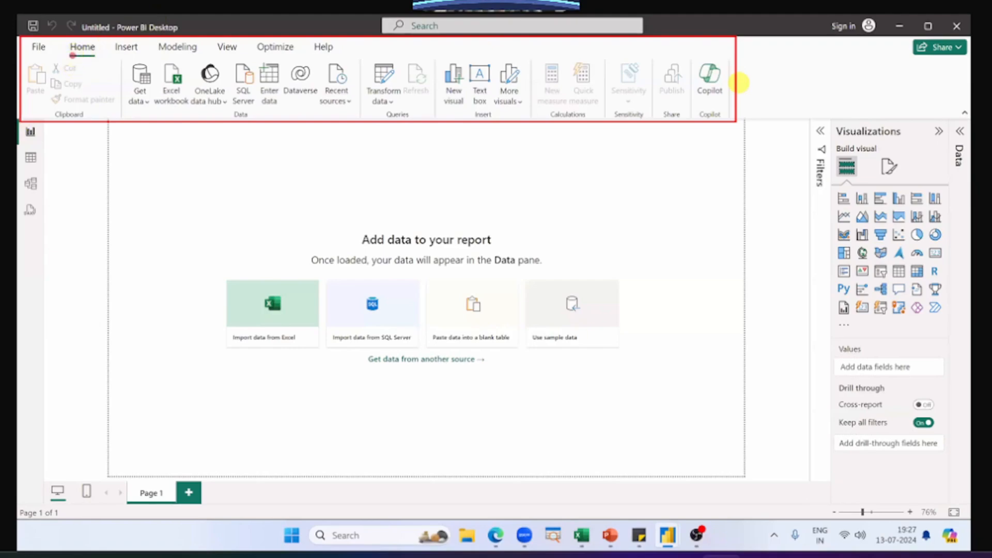
pyautogui.moveTo(116, 55); pyautogui.dragTo(277, 55)
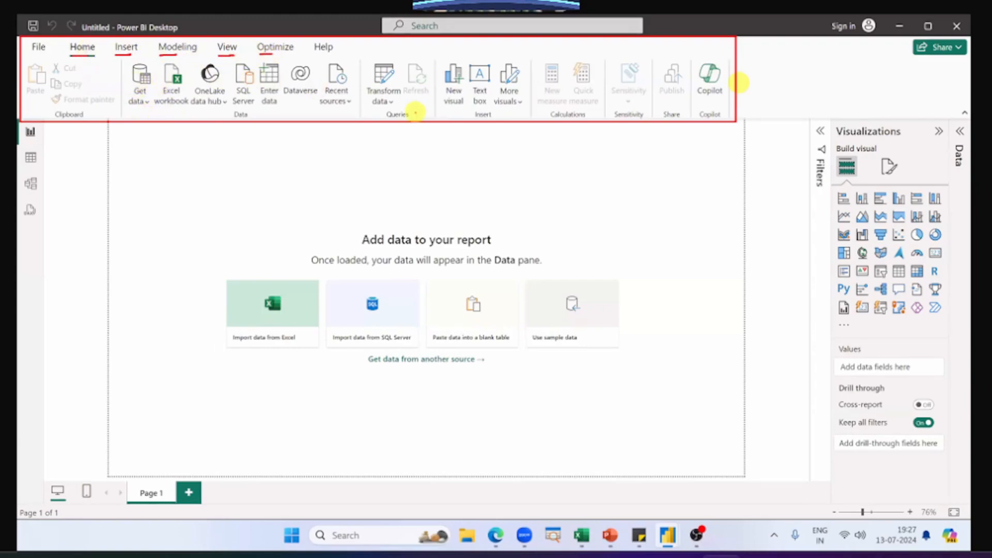
# Step: Switch to the Power BI Dataset workbook in Excel to view its ribbon, and return to the blank report in Power BI Desktop
pyautogui.hotkey('alt', 'Tab')
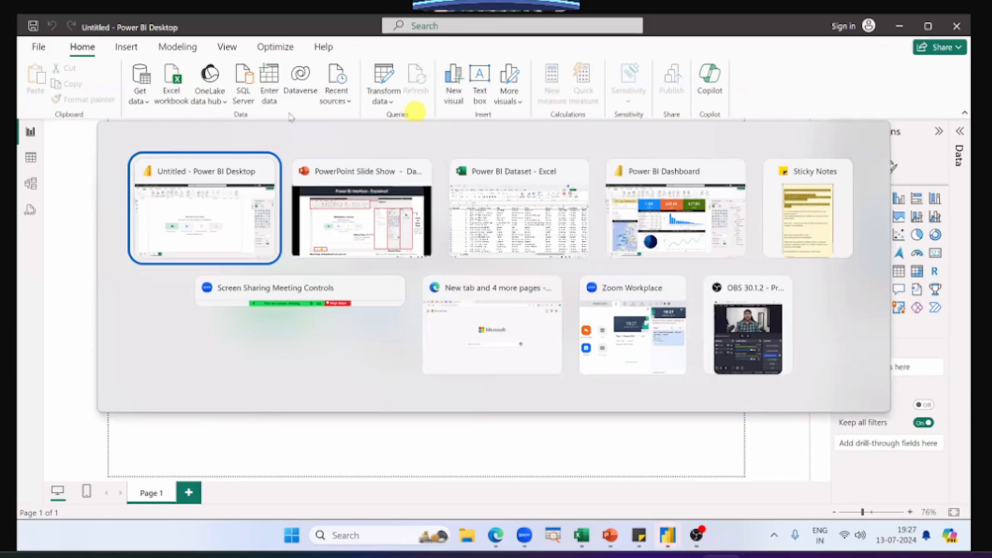
pyautogui.hotkey('alt', 'Tab')
pyautogui.hotkey('alt', 'Tab')
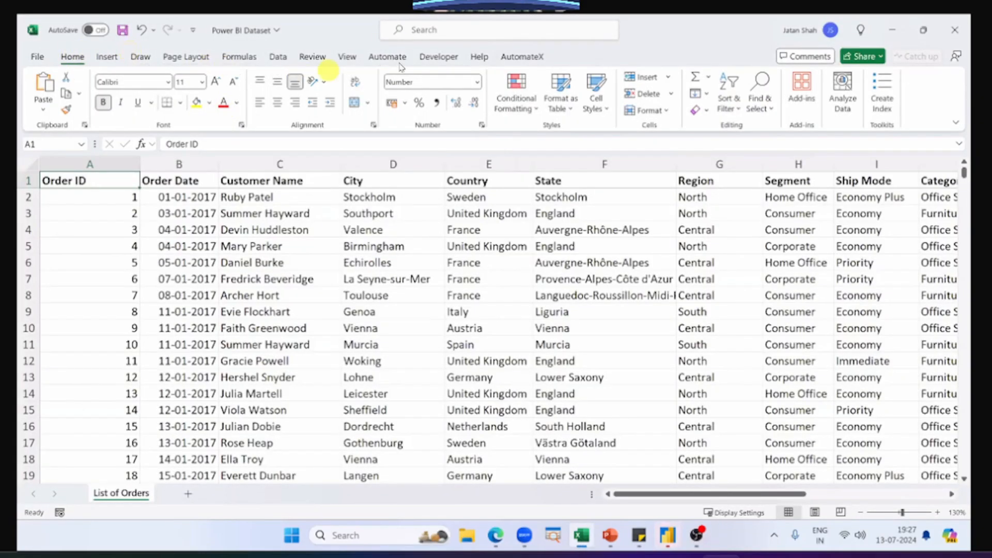
pyautogui.hotkey('alt', 'Tab')
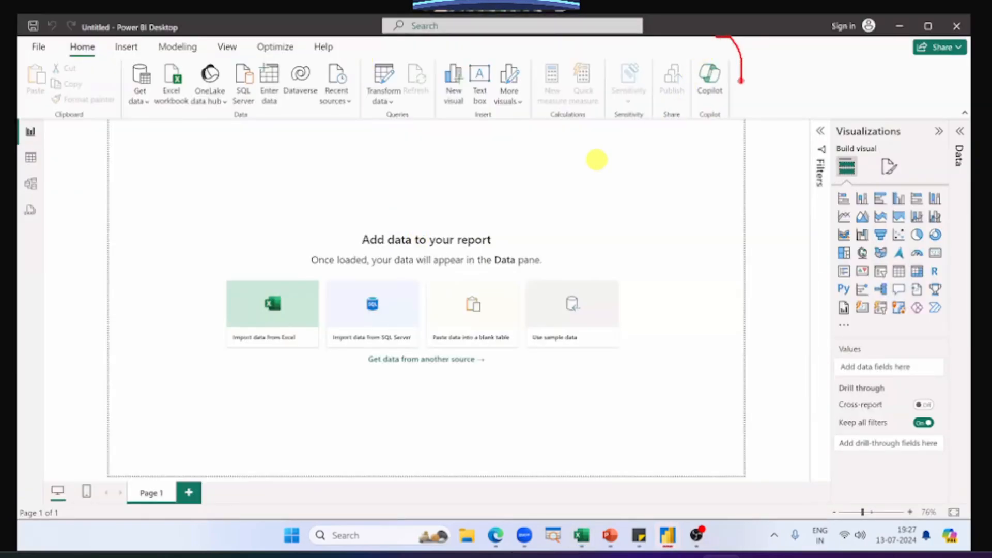
# Step: Annotate the ribbon in red with a bracket, the label RIBBON and a box around it
pyautogui.moveTo(741, 81)
pyautogui.mouseDown()
pyautogui.moveTo(736, 119)
pyautogui.moveTo(725, 124)
pyautogui.mouseUp()
pyautogui.moveTo(746, 69); pyautogui.dragTo(772, 61)
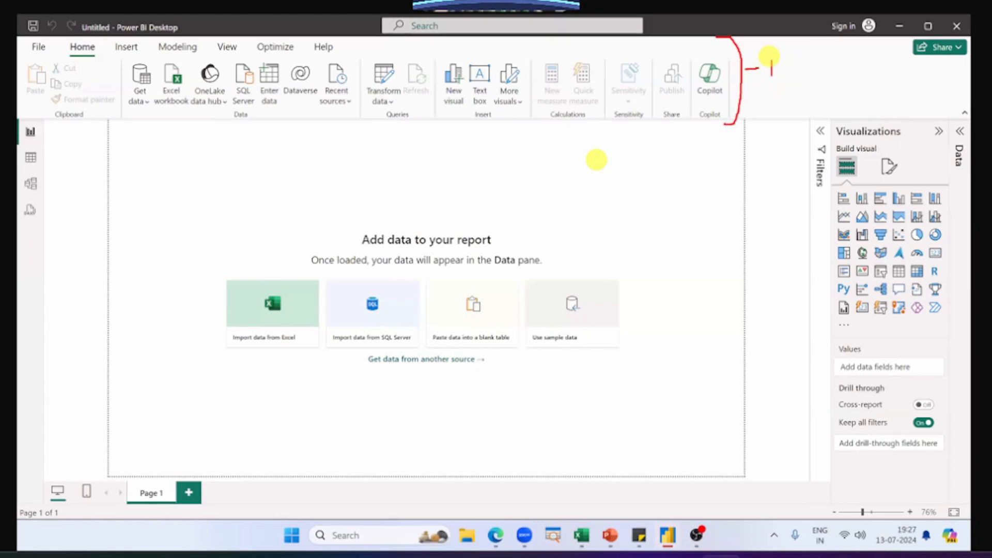
pyautogui.write('RIBBON')
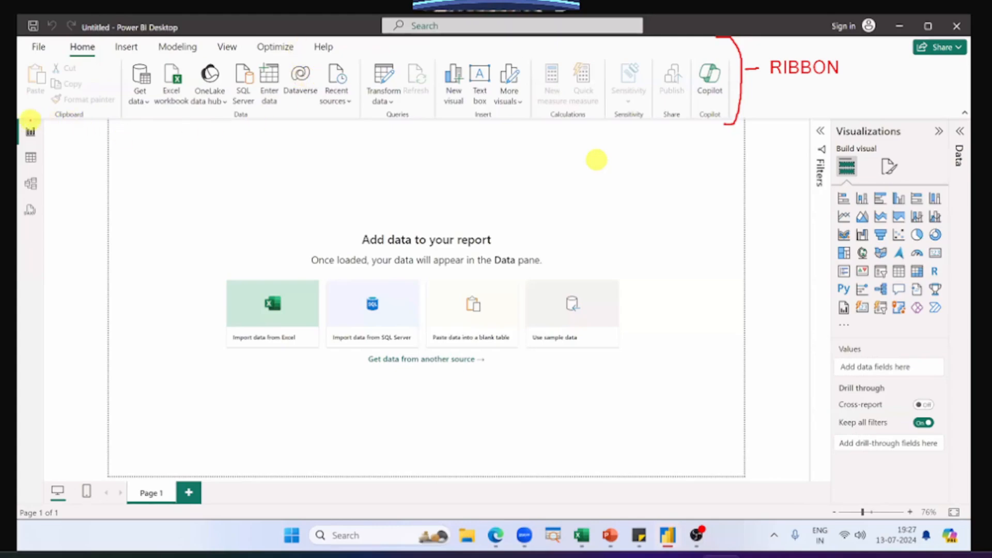
pyautogui.moveTo(28, 118); pyautogui.dragTo(726, 118)
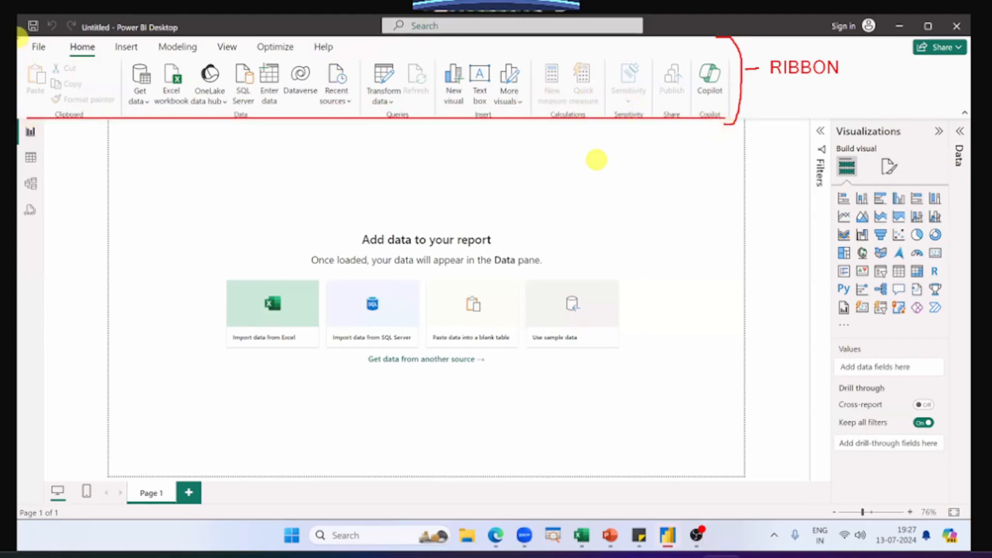
pyautogui.moveTo(21, 38); pyautogui.dragTo(729, 118)
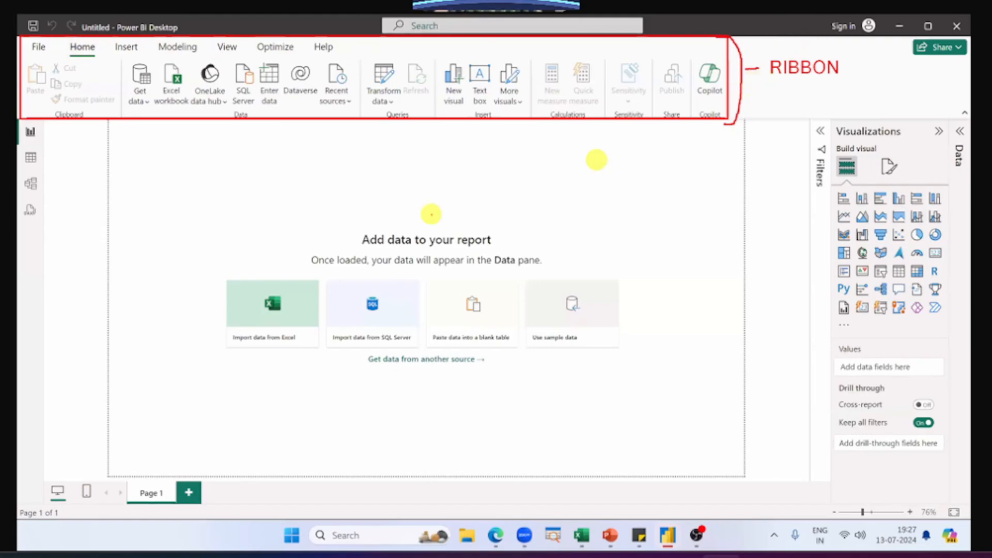
# Step: Scribble across the report canvas and box it in red, then undo both annotations
pyautogui.moveTo(115, 177)
pyautogui.mouseDown()
pyautogui.moveTo(97, 238)
pyautogui.moveTo(293, 138)
pyautogui.moveTo(142, 318)
pyautogui.moveTo(224, 381)
pyautogui.moveTo(407, 344)
pyautogui.moveTo(577, 254)
pyautogui.moveTo(724, 351)
pyautogui.moveTo(702, 413)
pyautogui.mouseUp()
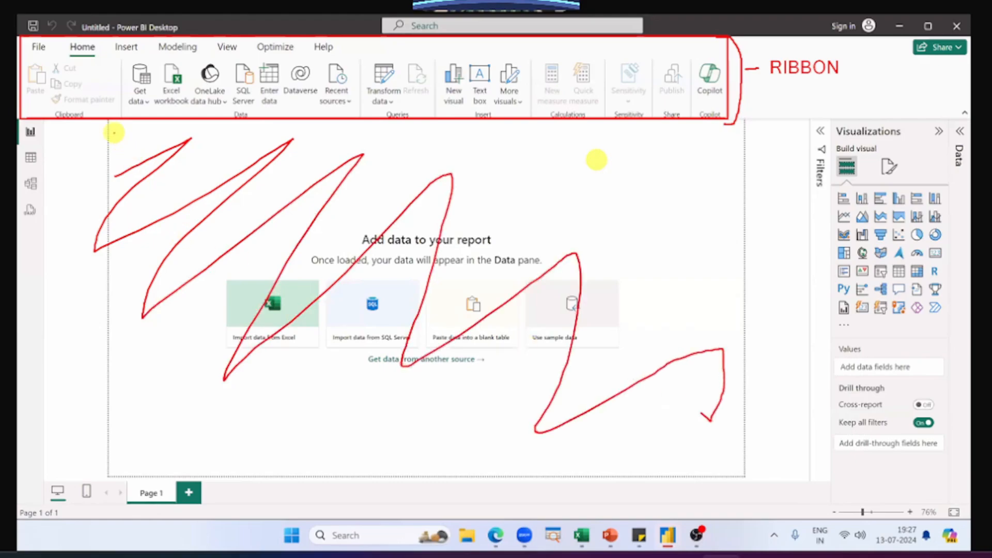
pyautogui.moveTo(110, 126)
pyautogui.mouseDown()
pyautogui.moveTo(665, 421)
pyautogui.moveTo(742, 476)
pyautogui.mouseUp()
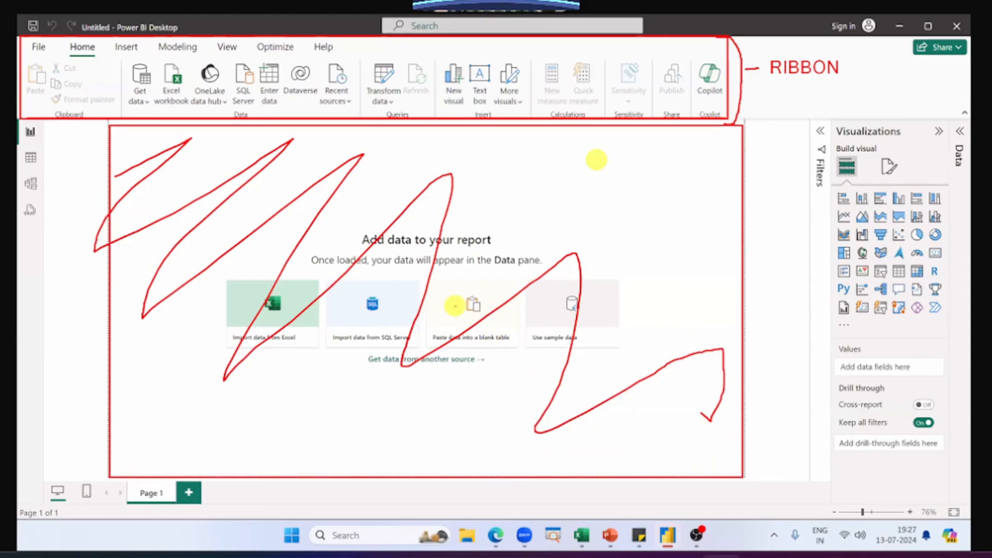
pyautogui.hotkey('ctrl', 'z')
pyautogui.hotkey('ctrl', 'z')
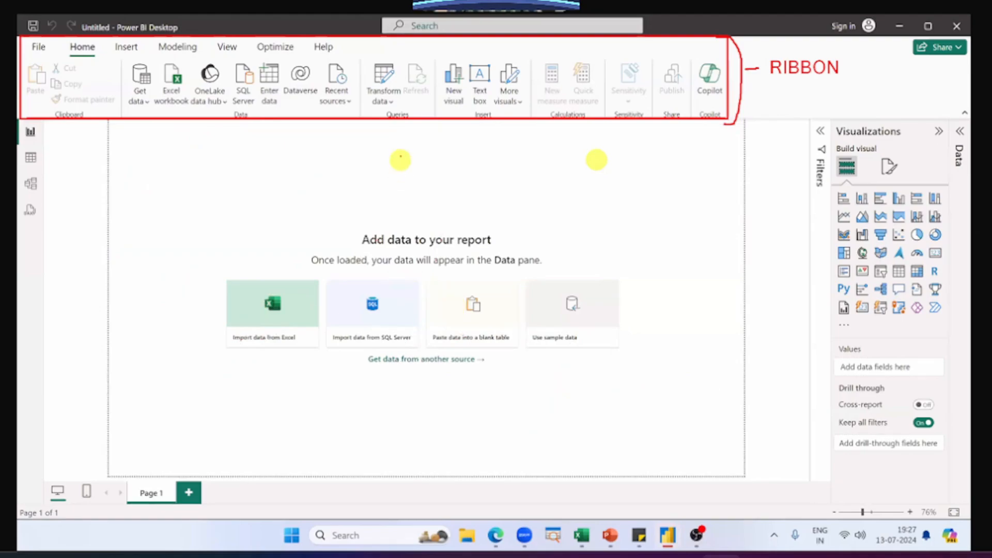
# Step: Label the report canvas CANVAS / WORKSPACE in red, underline both words, and box the Page 1 tab area
pyautogui.moveTo(393, 163); pyautogui.dragTo(393, 178)
pyautogui.write('CANVAS / ')
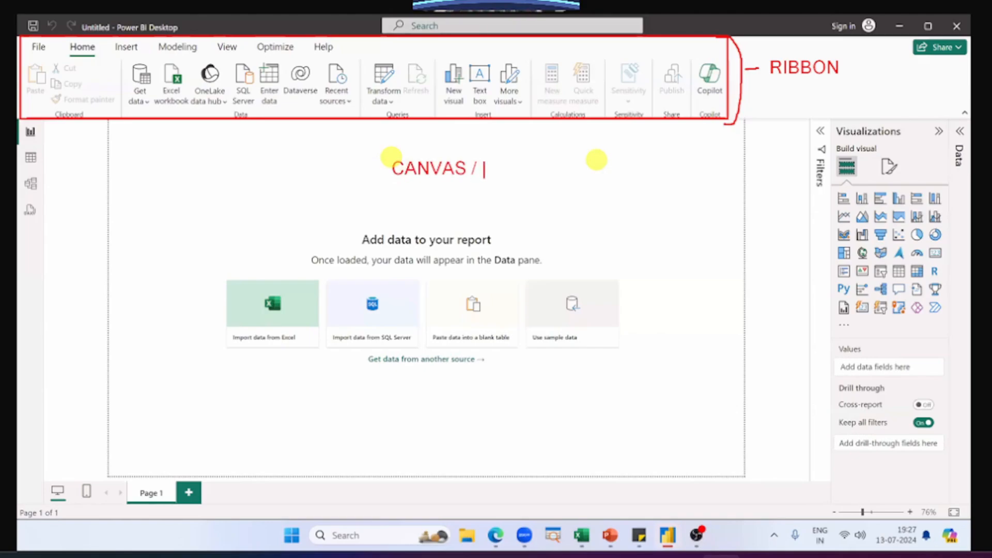
pyautogui.write('WORKSPACE')
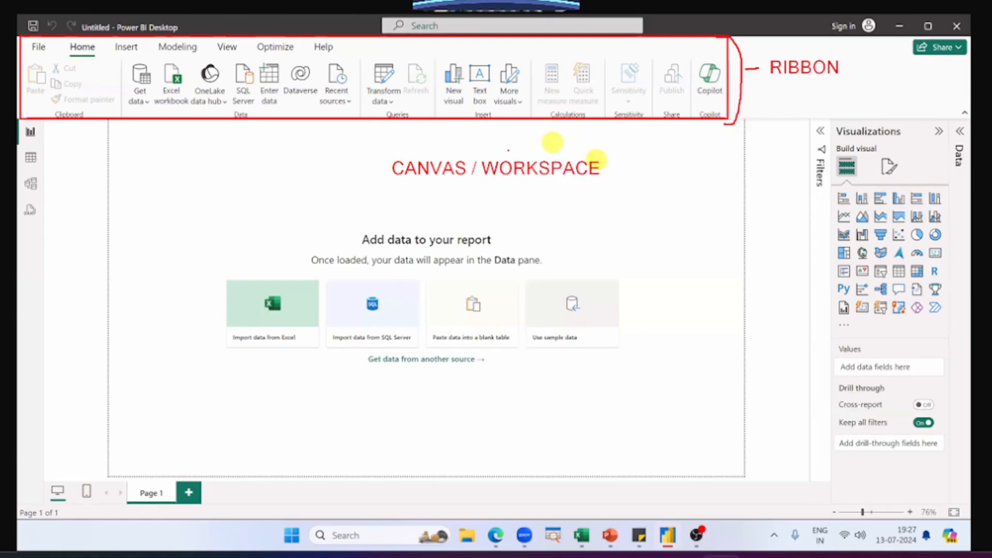
pyautogui.moveTo(402, 190); pyautogui.dragTo(423, 189)
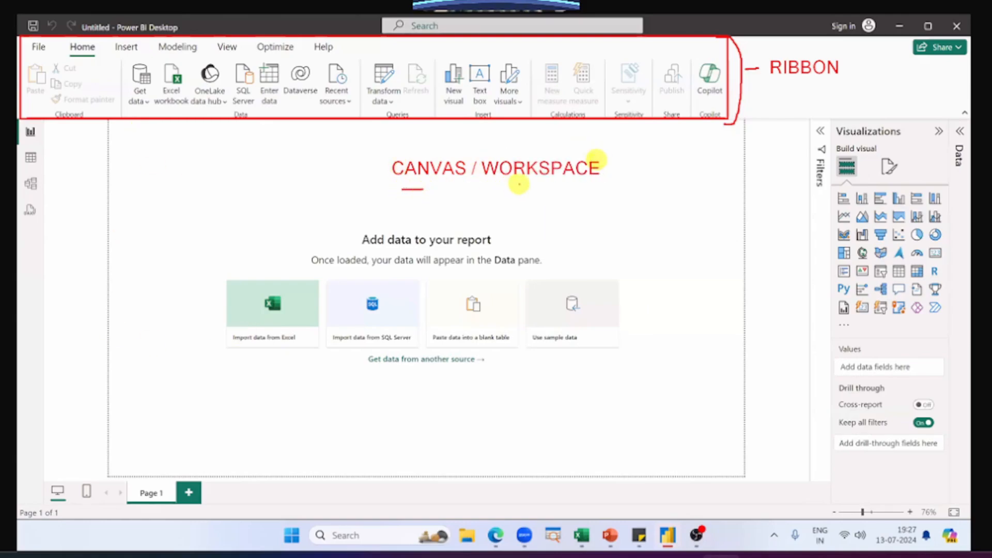
pyautogui.moveTo(521, 185); pyautogui.dragTo(541, 184)
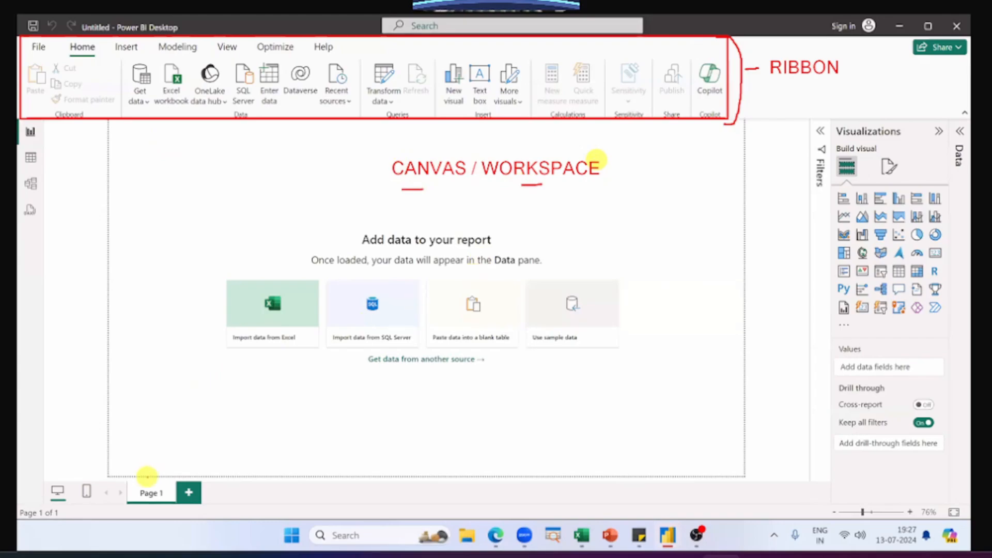
pyautogui.moveTo(119, 475)
pyautogui.mouseDown()
pyautogui.moveTo(188, 506)
pyautogui.moveTo(218, 507)
pyautogui.mouseUp()
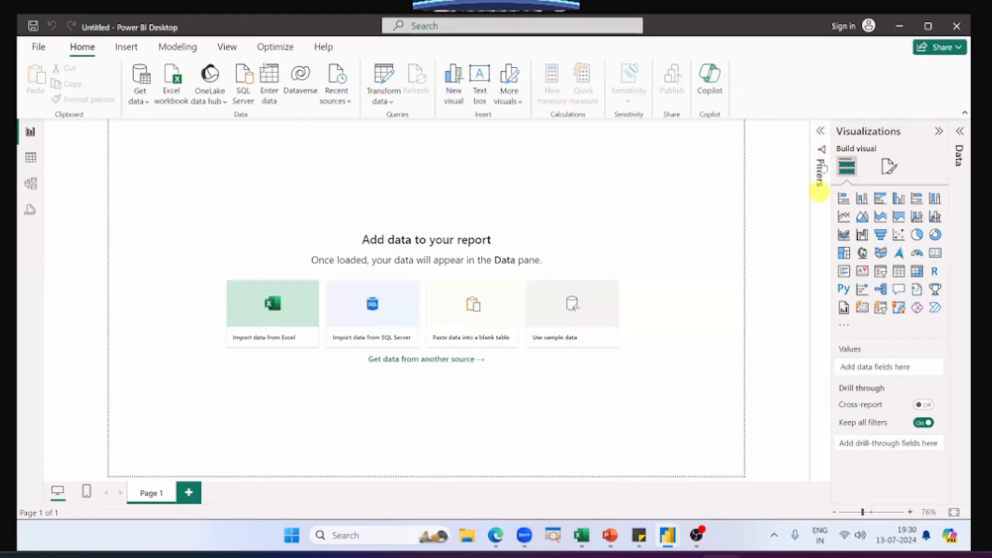
# Step: Expand the Filters pane and the Data pane on either side of the Visualizations pane
pyautogui.click(821, 133)
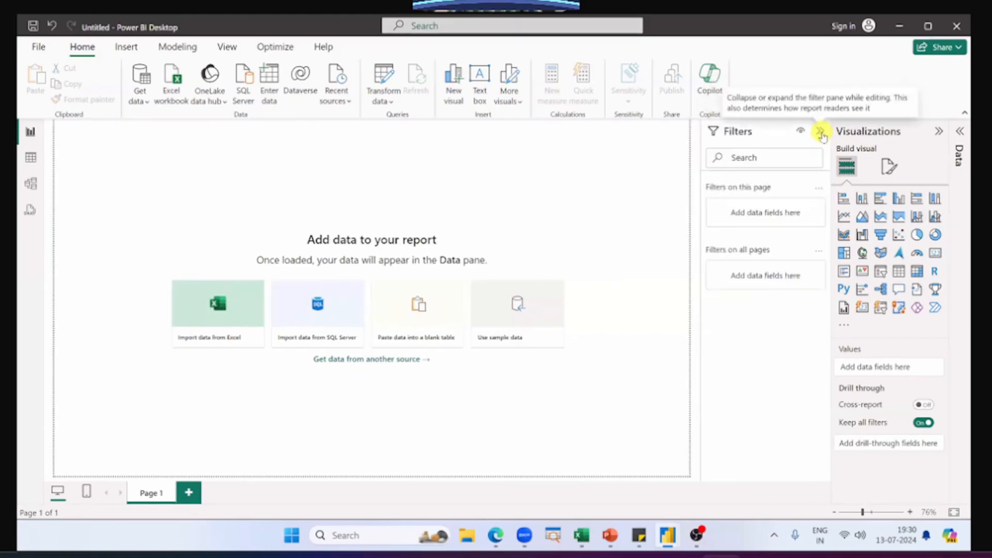
pyautogui.click(821, 133)
pyautogui.click(821, 133)
pyautogui.click(821, 132)
pyautogui.click(821, 133)
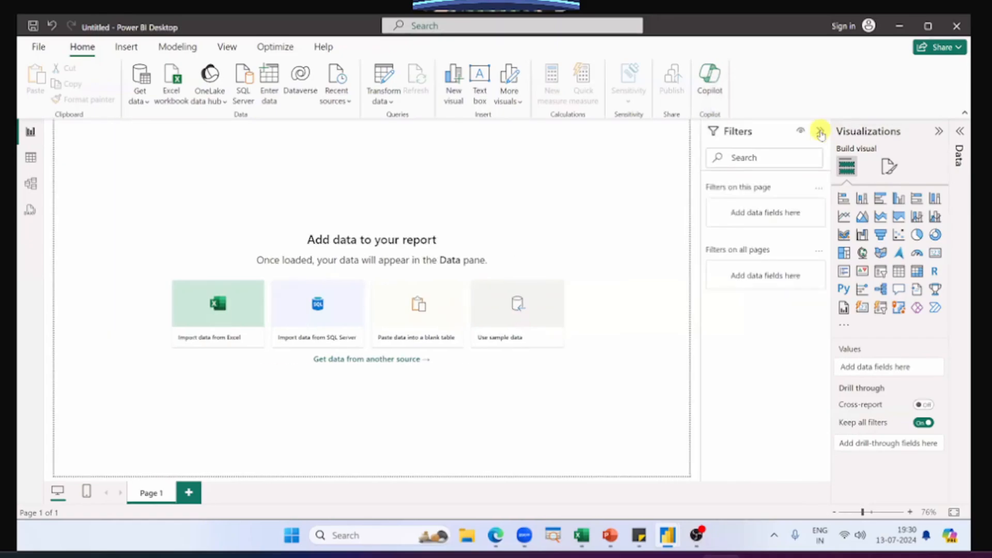
pyautogui.click(821, 133)
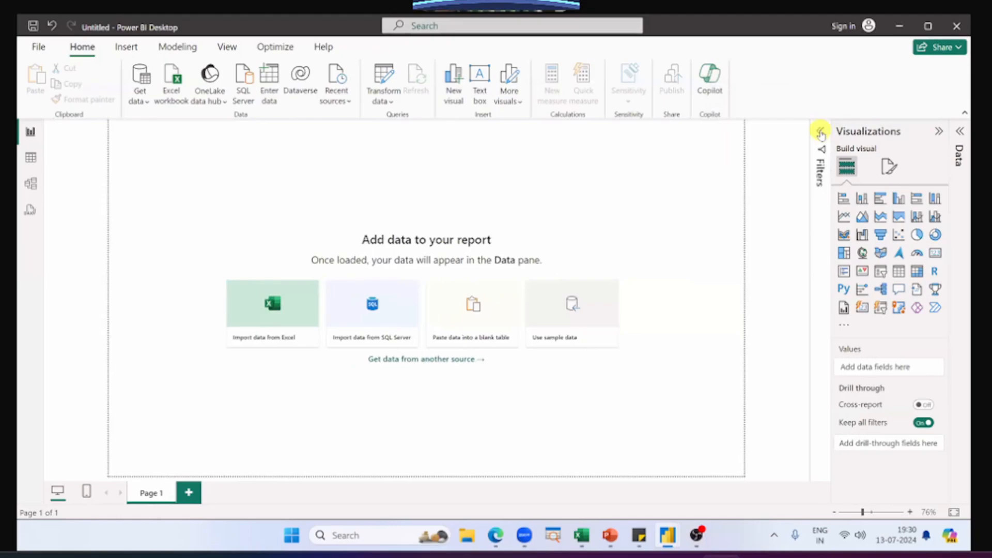
pyautogui.click(821, 133)
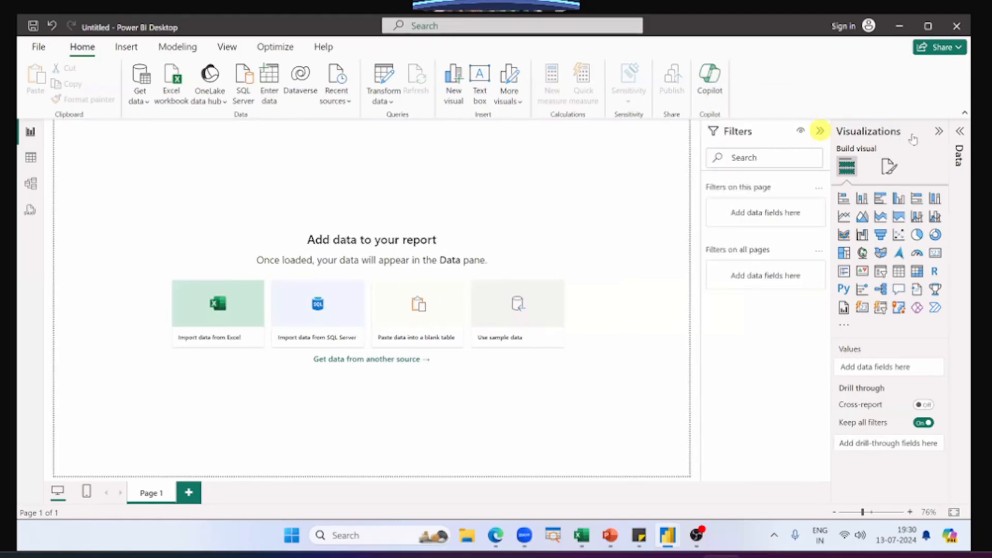
pyautogui.click(960, 132)
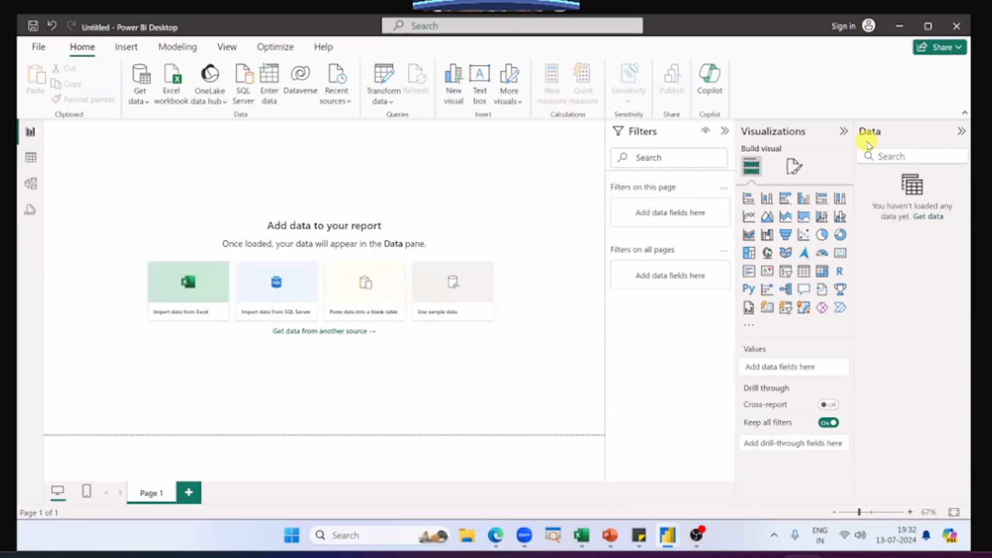
# Step: Review the Order Date, Customer Name, City and Country columns in the Excel orders sheet, and return to the blank report
pyautogui.hotkey('alt', 'Tab')
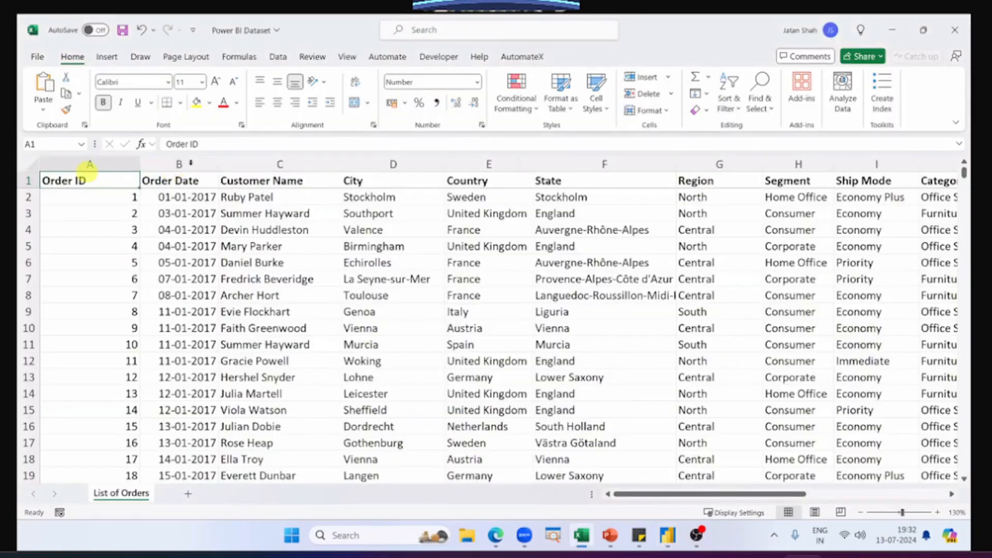
pyautogui.click(191, 164)
pyautogui.click(231, 164)
pyautogui.click(406, 163)
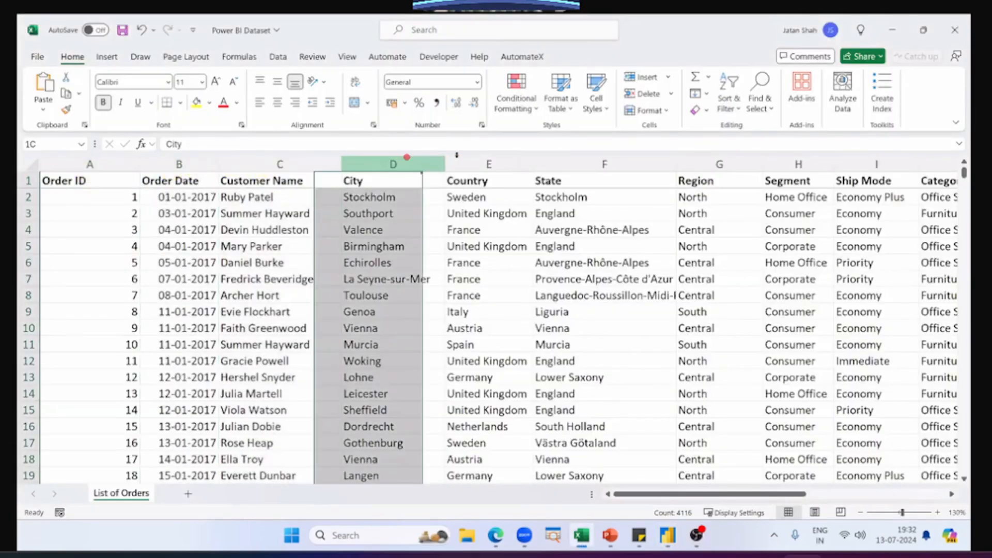
pyautogui.click(488, 164)
pyautogui.hotkey('alt', 'Tab')
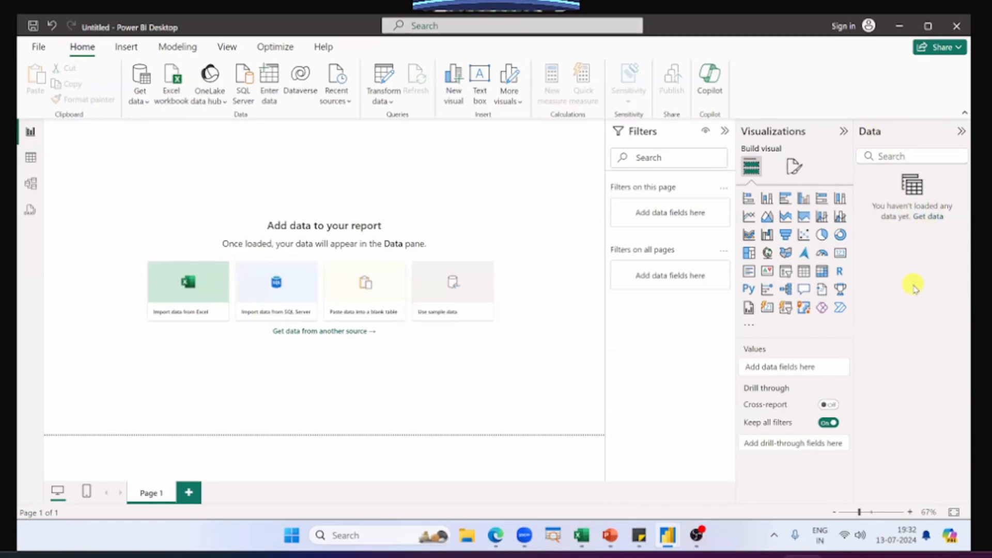
# Step: Examine the List of Orders fields in the SN Corp Dashboard's Data pane, and switch to the Power BI Interface slide in PowerPoint
pyautogui.hotkey('alt', 'Tab')
pyautogui.hotkey('alt', 'Tab')
pyautogui.hotkey('alt', 'Tab')
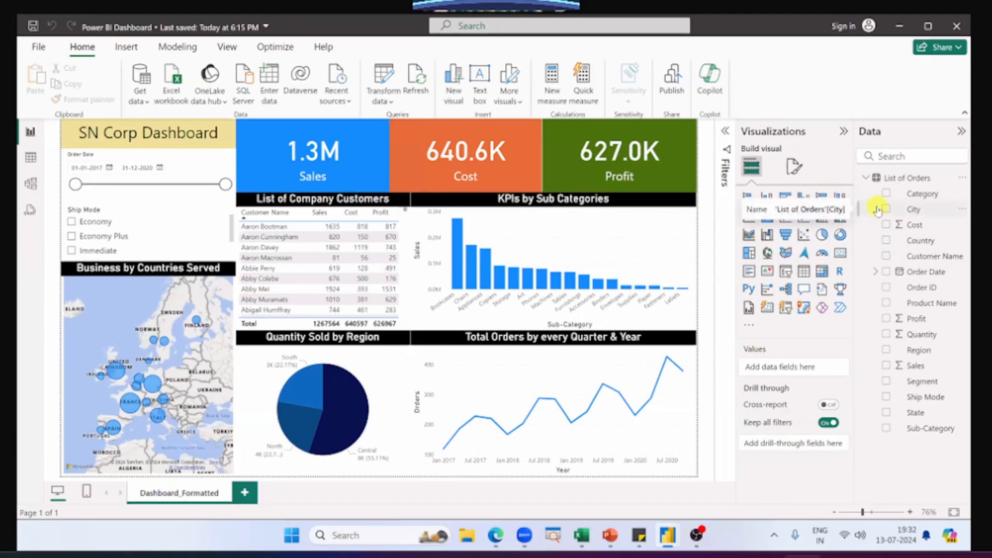
pyautogui.hotkey('alt', 'Tab')
pyautogui.press('Tab')
pyautogui.press('Tab')
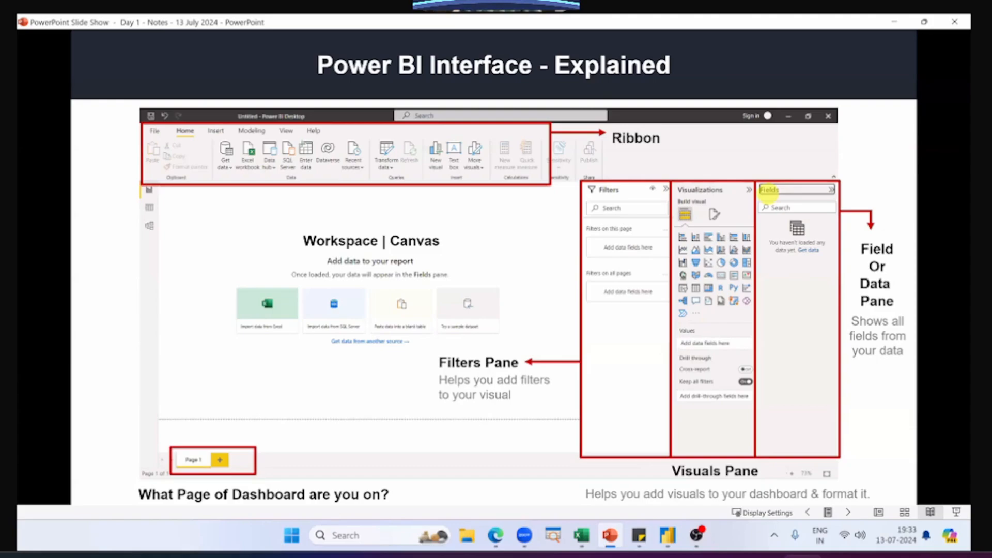
# Step: Switch from the slide to the List of Orders sheet in Excel, and return to the untitled report in Power BI Desktop
pyautogui.hotkey('alt', 'Tab')
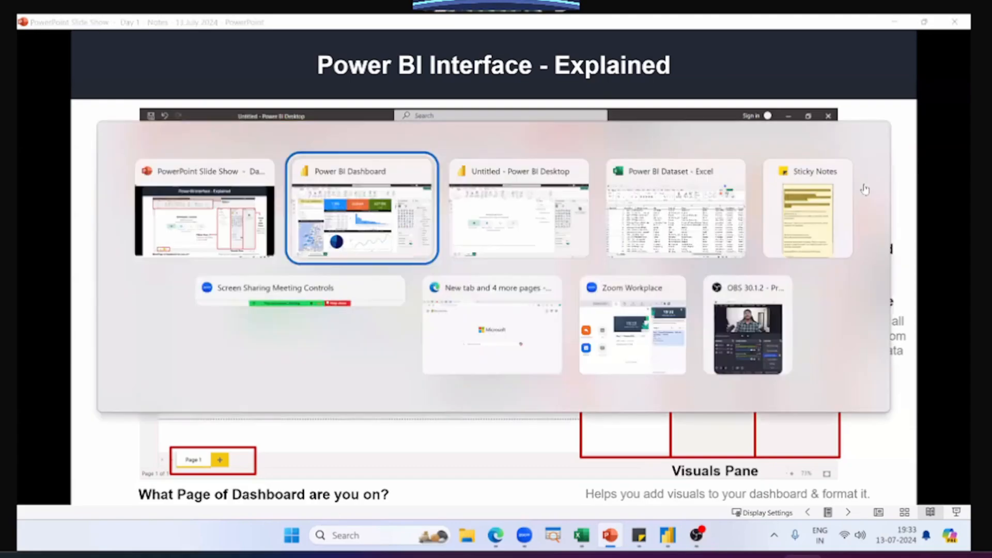
pyautogui.hotkey('alt', 'Tab')
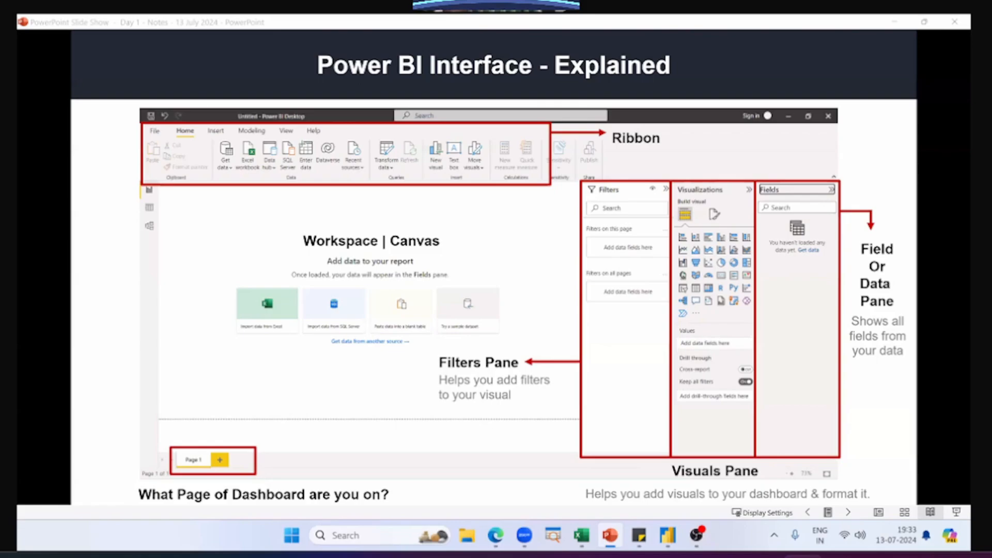
pyautogui.hotkey('alt', 'Tab')
pyautogui.hotkey('alt', 'Tab')
pyautogui.hotkey('alt', 'Tab')
pyautogui.hotkey('alt', 'Tab')
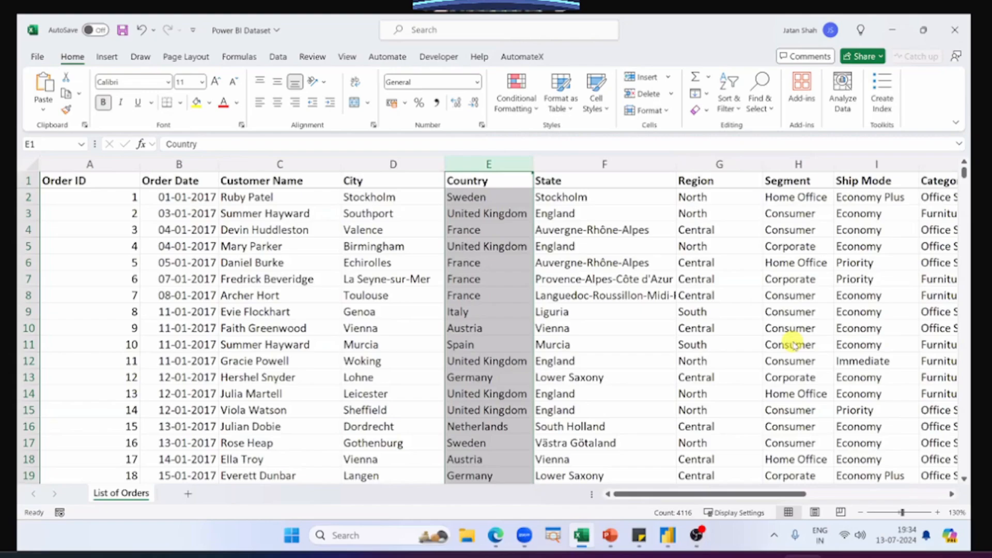
pyautogui.hotkey('alt', 'Tab')
pyautogui.hotkey('alt', 'Tab')
pyautogui.hotkey('alt', 'Tab')
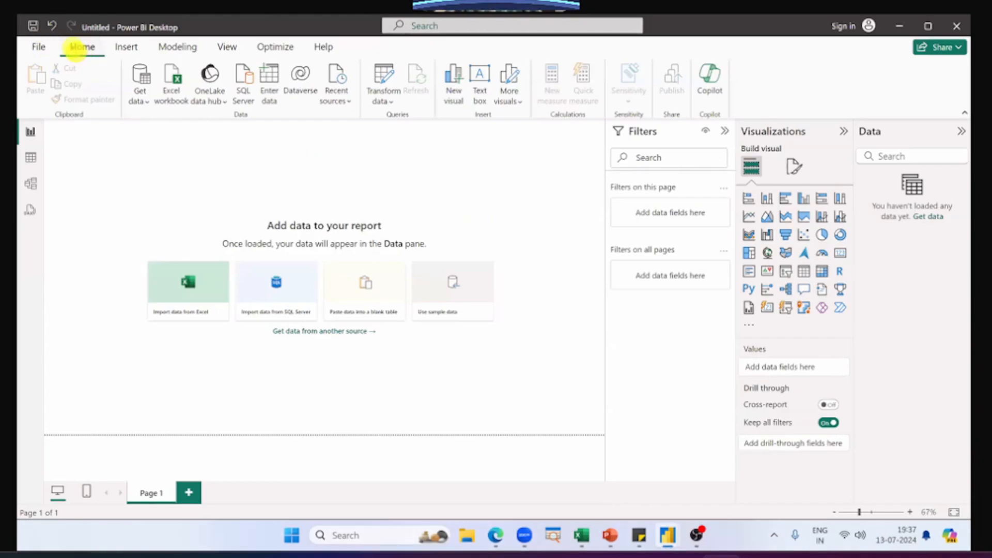
# Step: Open the Get Data dialog with the full list of data source connectors
pyautogui.moveTo(58, 40); pyautogui.dragTo(157, 85)
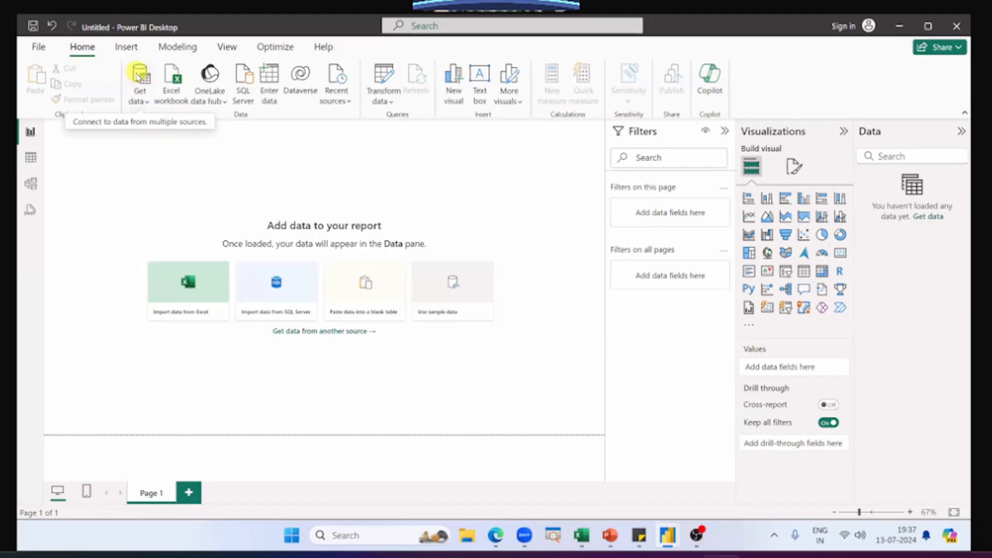
pyautogui.click(143, 99)
pyautogui.click(143, 100)
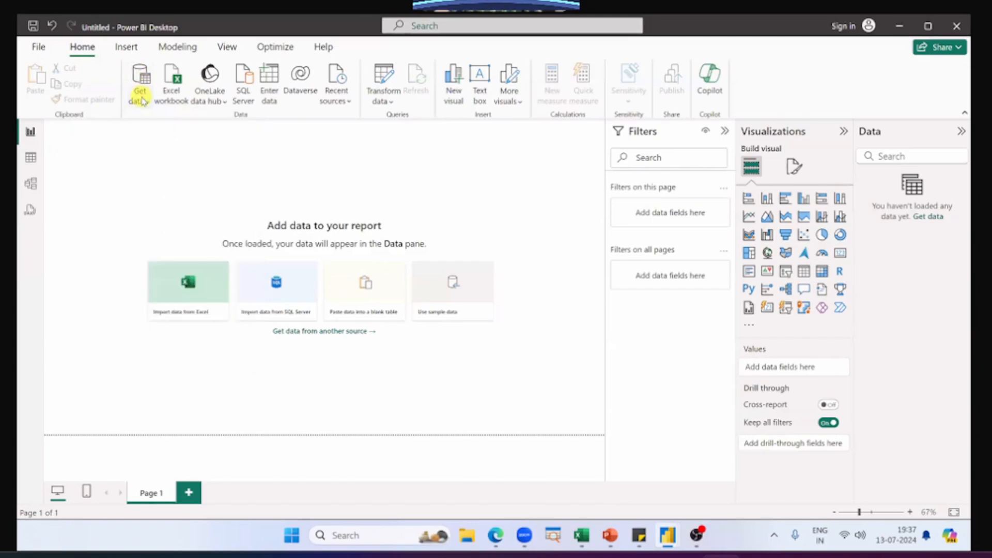
pyautogui.click(144, 99)
pyautogui.click(141, 75)
pyautogui.click(143, 75)
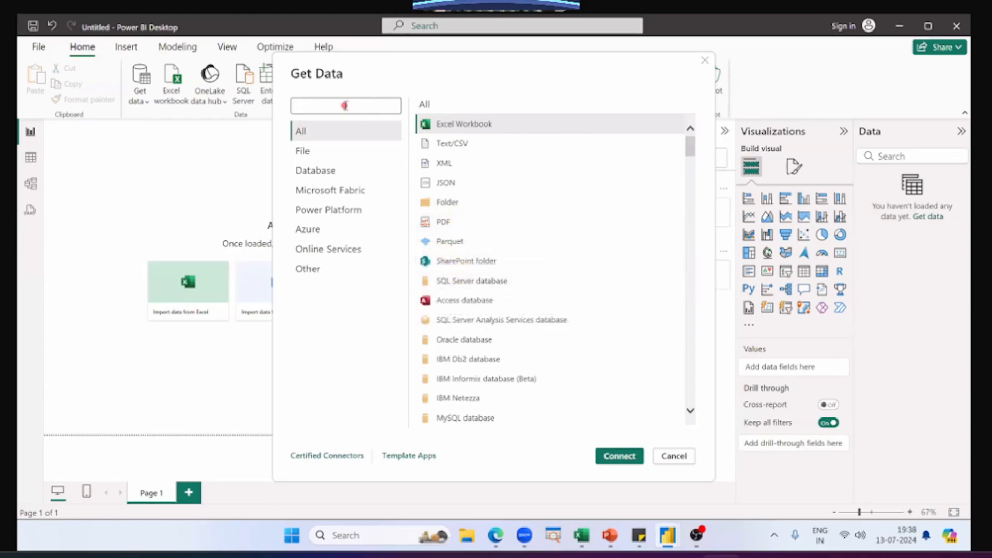
# Step: Search the data source connectors for share, shee, amaz, goog, web and sql, and clear the search
pyautogui.write('share')
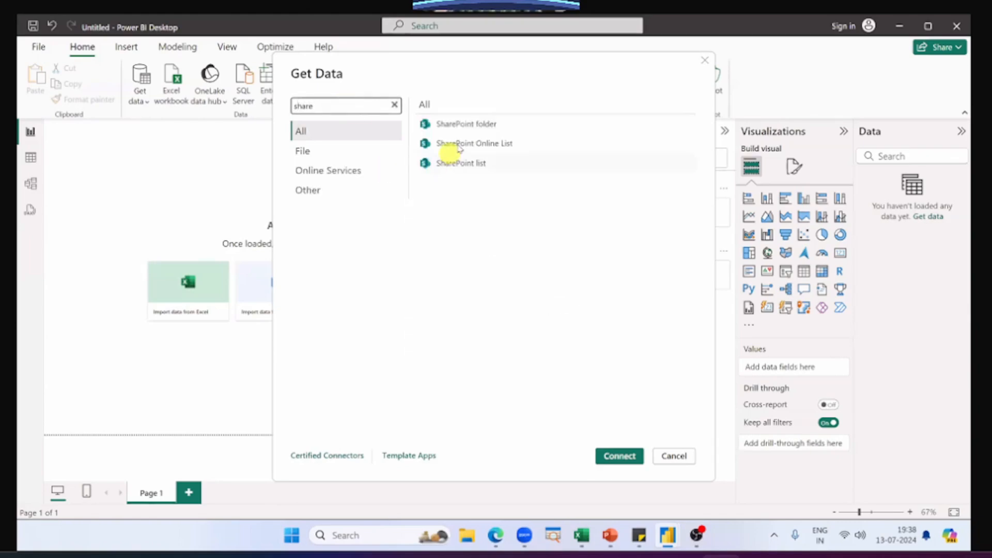
pyautogui.write('shee')
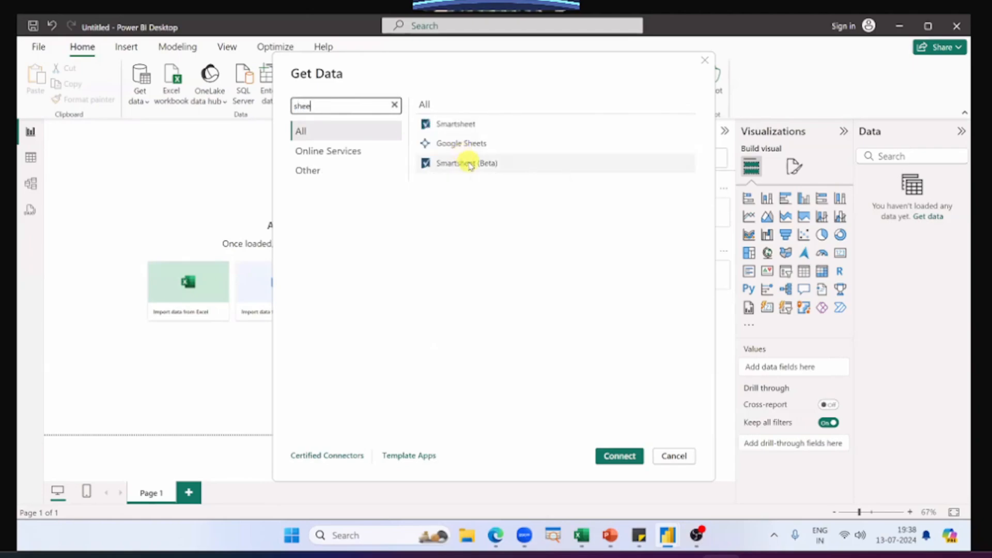
pyautogui.hotkey('ctrl', 'a')
pyautogui.write('amaz')
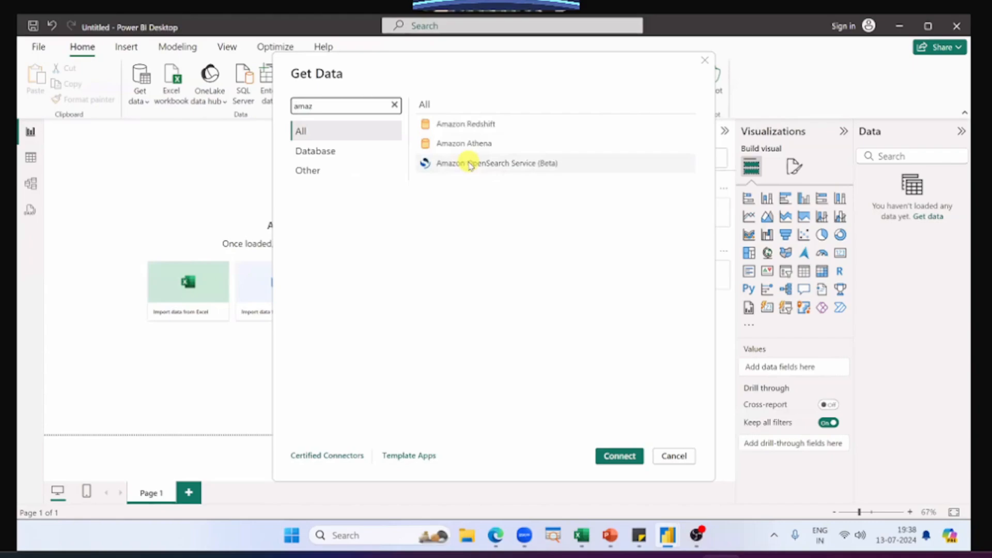
pyautogui.hotkey('ctrl', 'a')
pyautogui.write('goog')
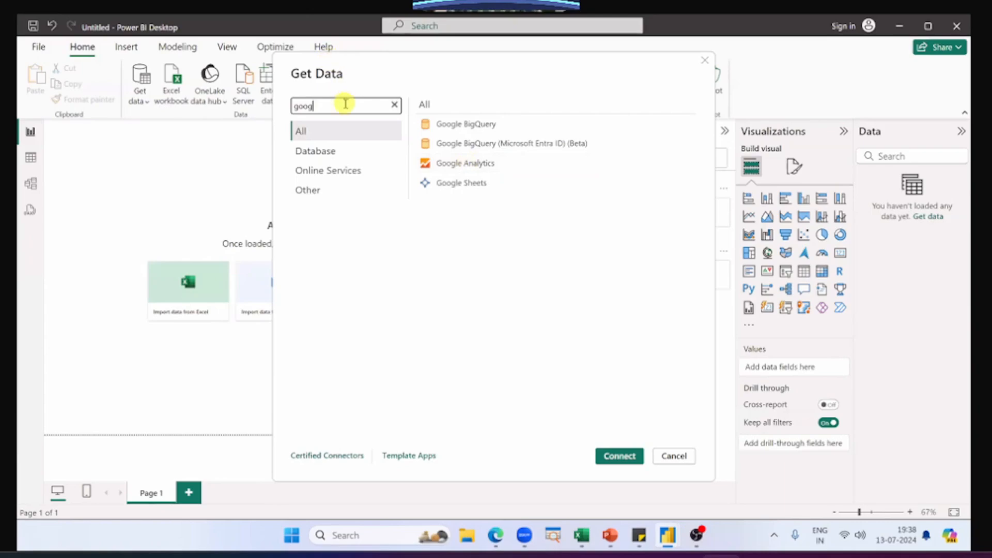
pyautogui.hotkey('ctrl', 'a')
pyautogui.write('web')
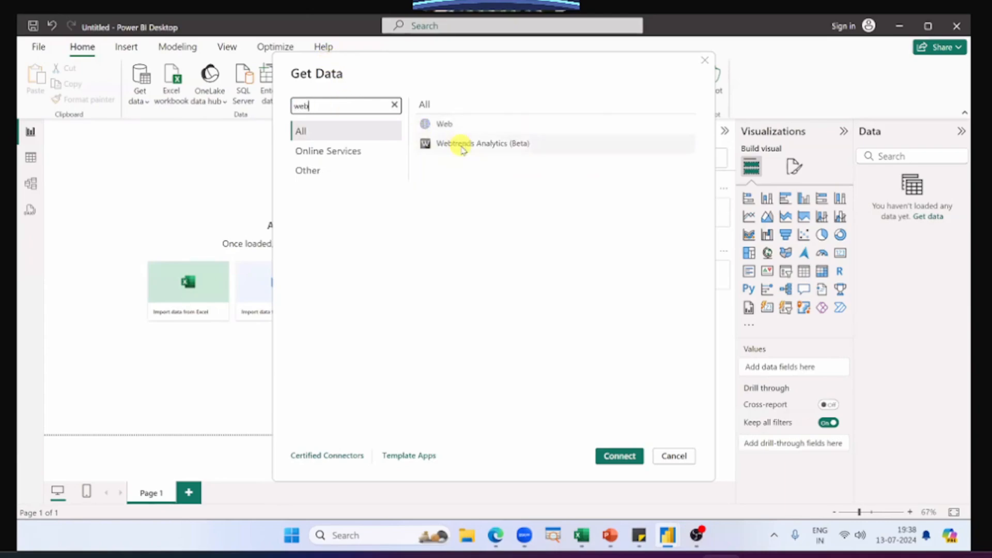
pyautogui.hotkey('ctrl', 'a')
pyautogui.write('sql')
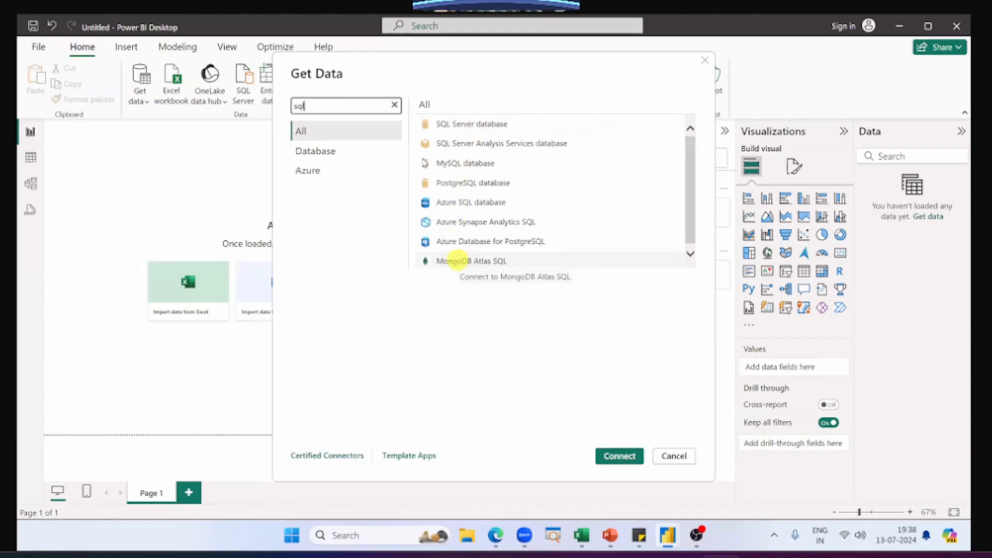
pyautogui.click(396, 106)
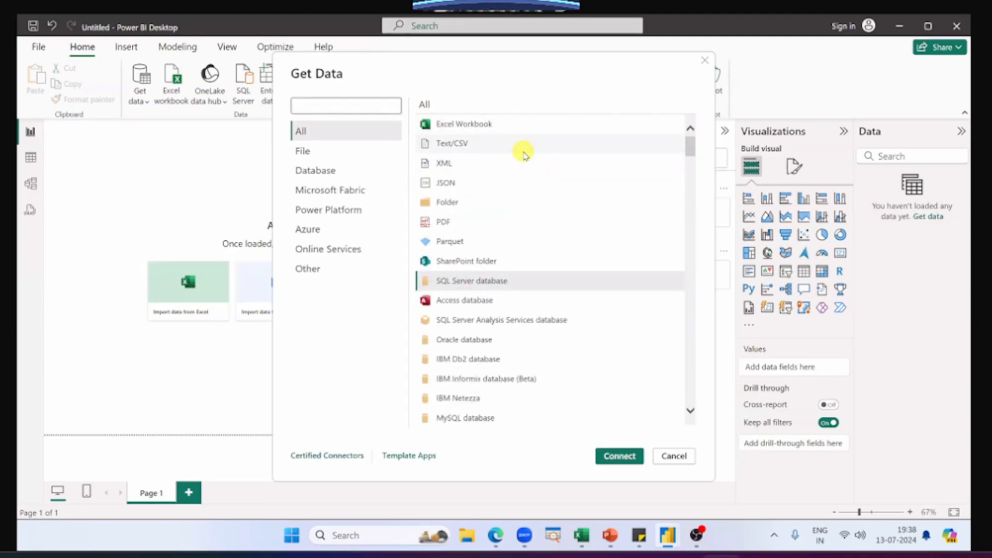
# Step: Connect to an Excel Workbook source and open the Power BI Dataset file from the Desktop folder
pyautogui.click(516, 126)
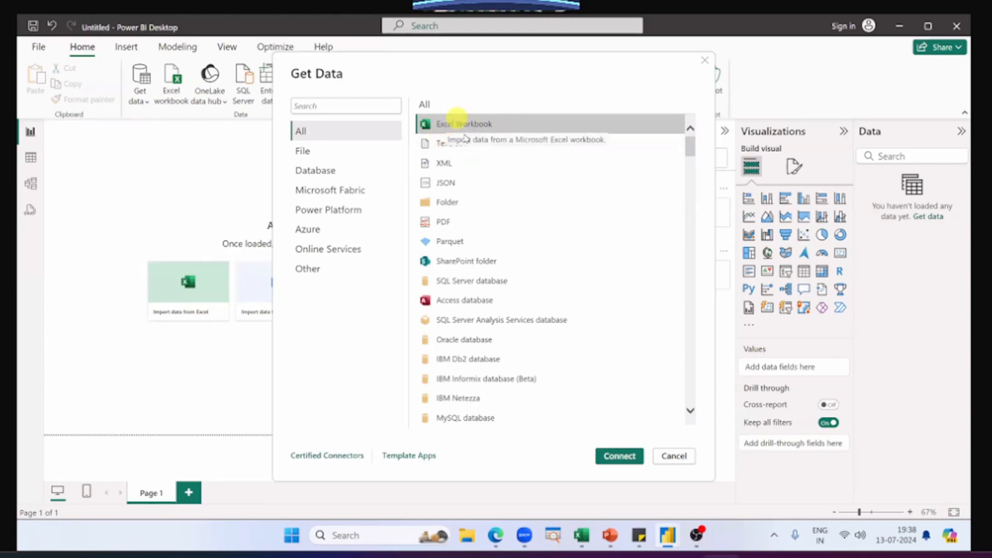
pyautogui.click(619, 459)
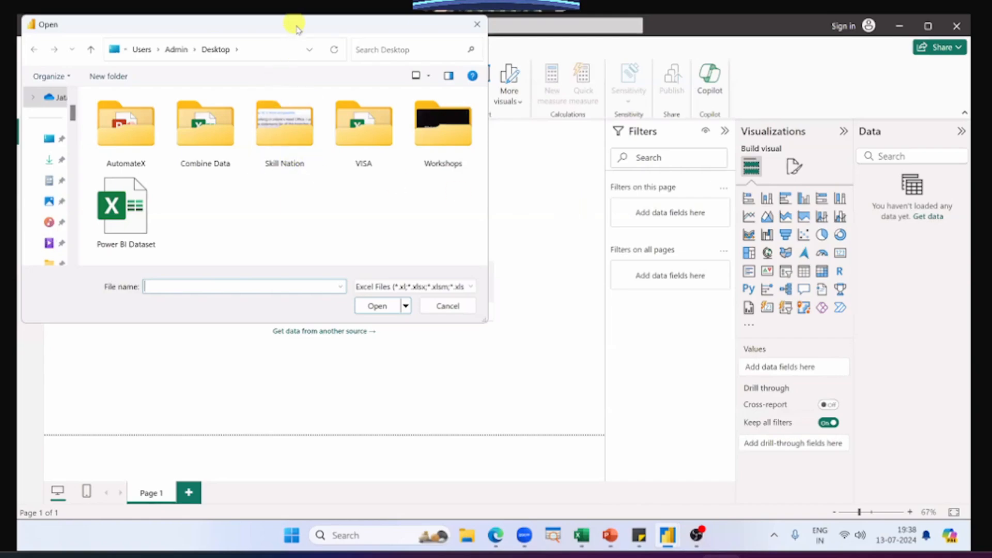
pyautogui.moveTo(296, 28); pyautogui.dragTo(330, 49)
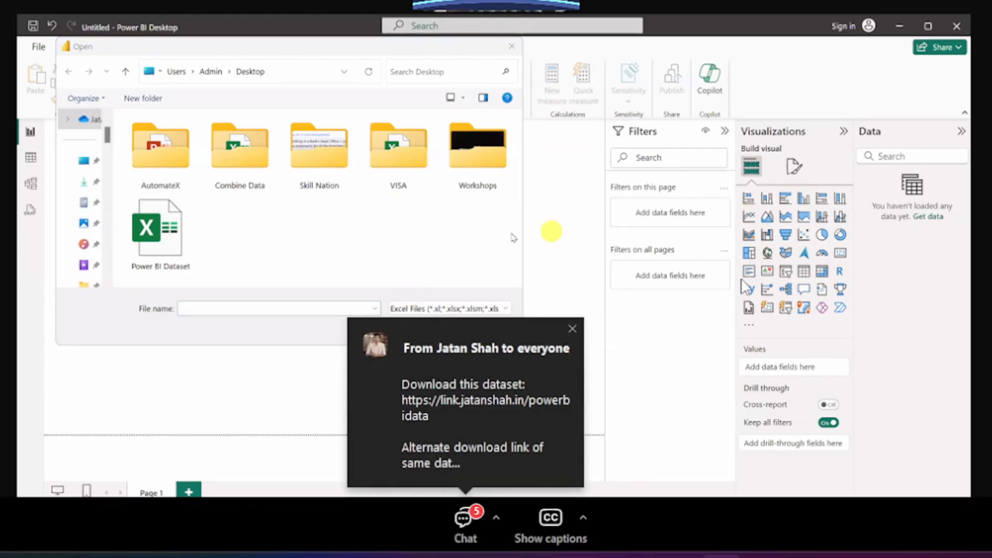
pyautogui.click(566, 331)
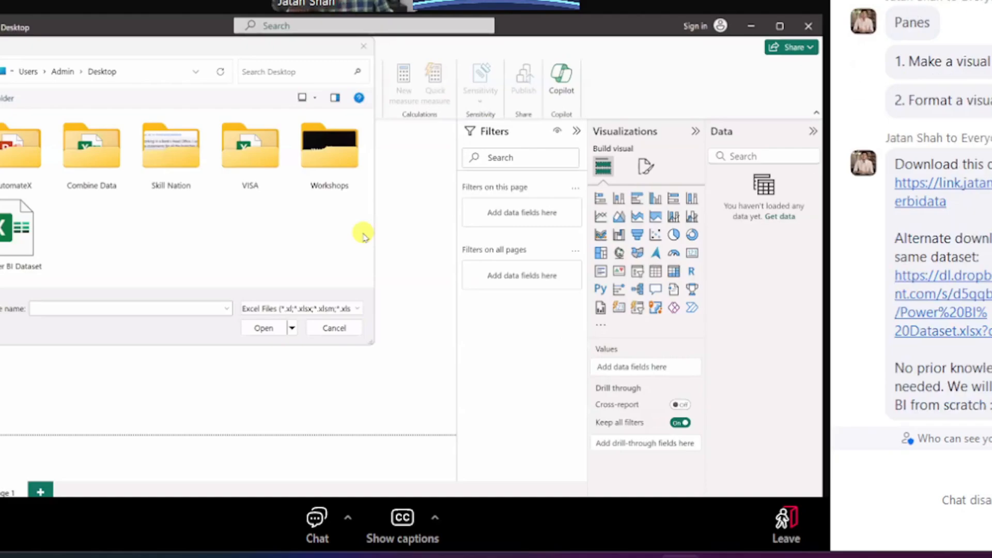
pyautogui.hotkey('alt', 'h')
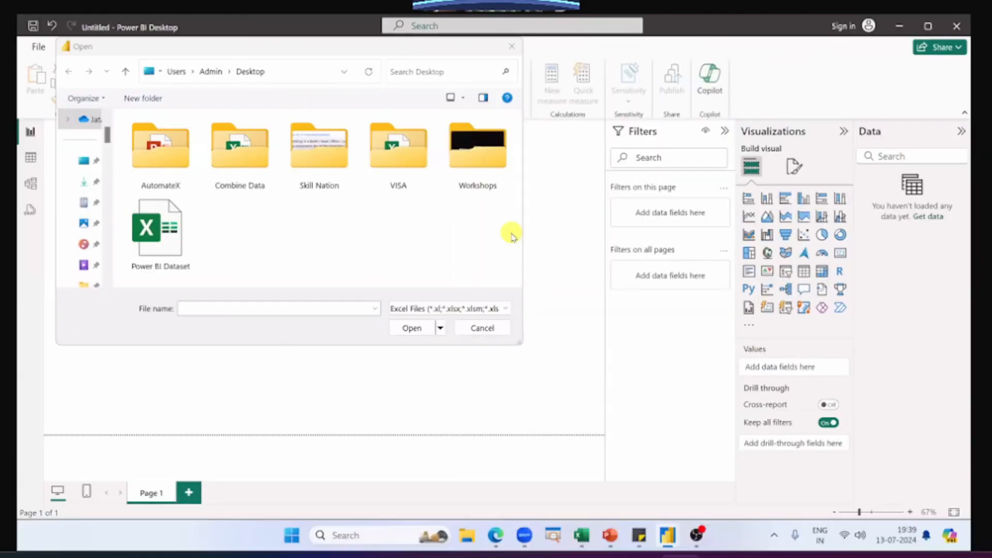
pyautogui.click(189, 237)
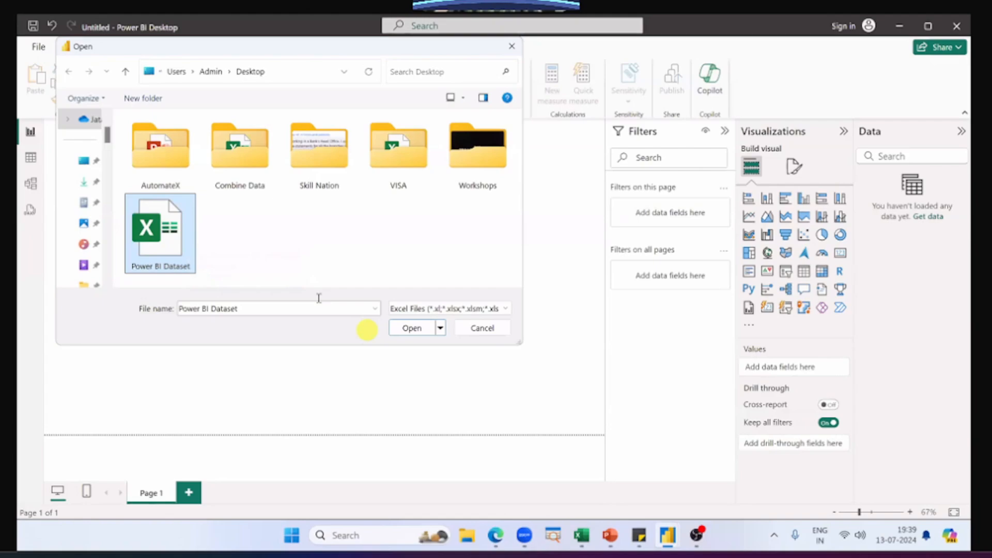
pyautogui.click(412, 327)
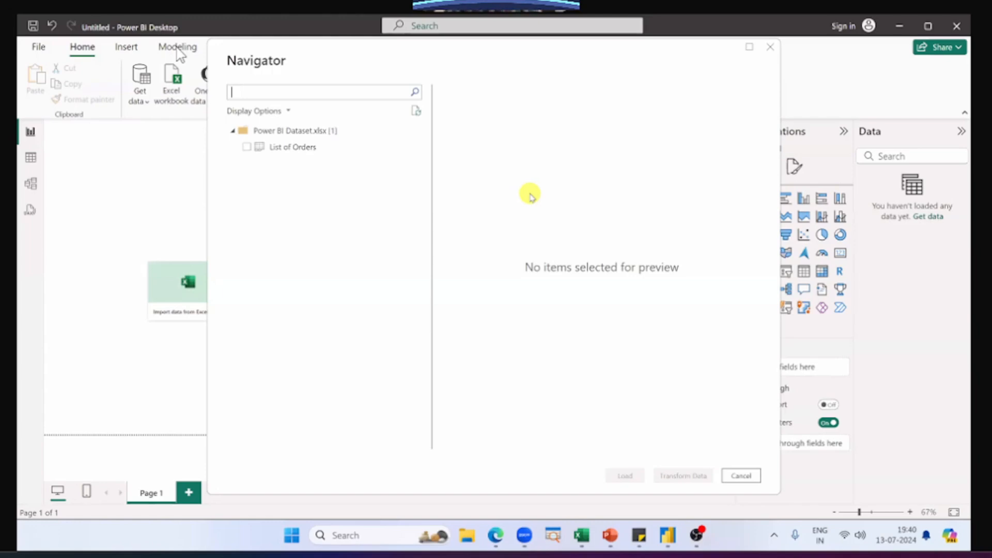
# Step: Preview the List of Orders table of Power BI Dataset.xlsx in the Navigator and mark it for import
pyautogui.moveTo(292, 130); pyautogui.dragTo(285, 150)
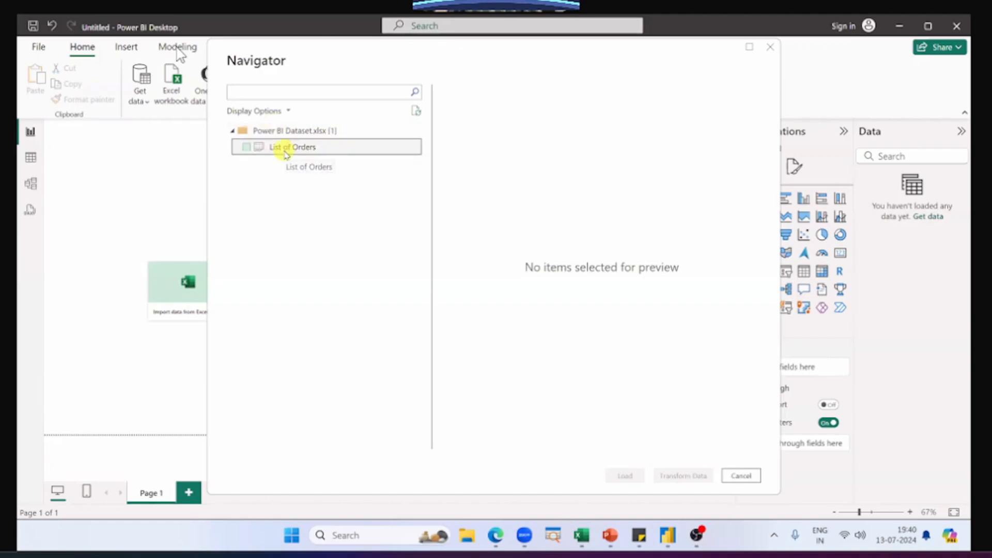
pyautogui.click(286, 149)
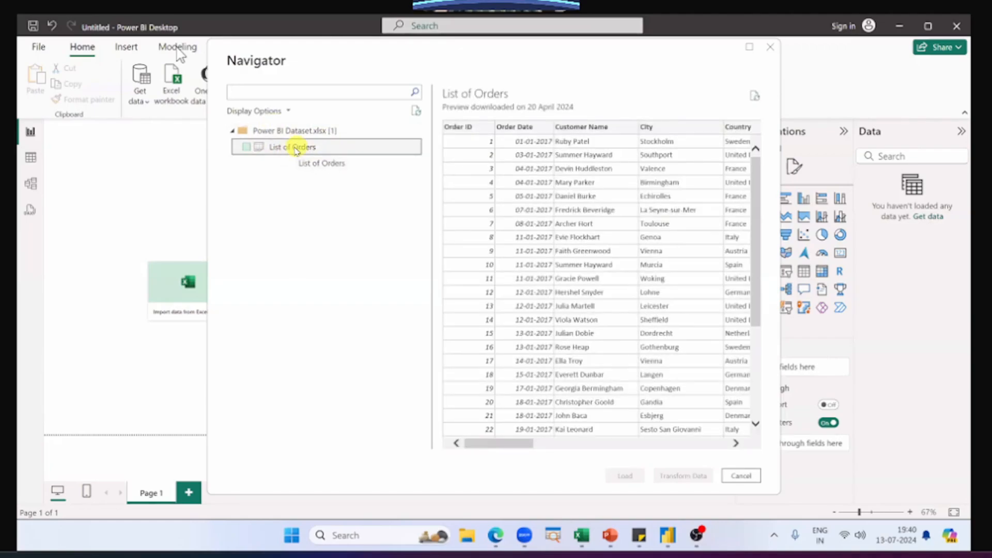
pyautogui.click(288, 151)
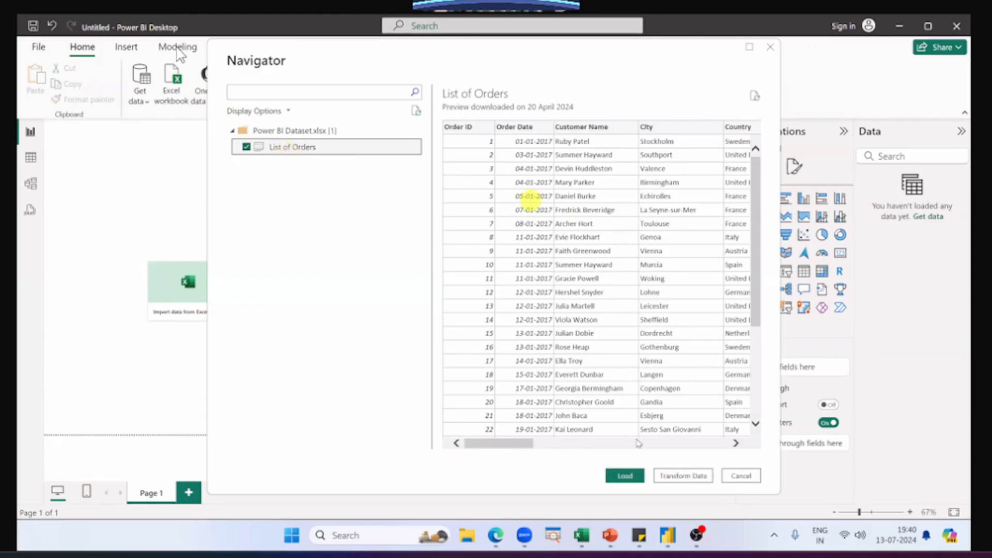
pyautogui.moveTo(503, 443); pyautogui.dragTo(479, 446)
# Step: Check the List of Orders sheet name in the Excel workbook against the Navigator's table entry, and return to Power BI Desktop
pyautogui.hotkey('alt', 'Tab')
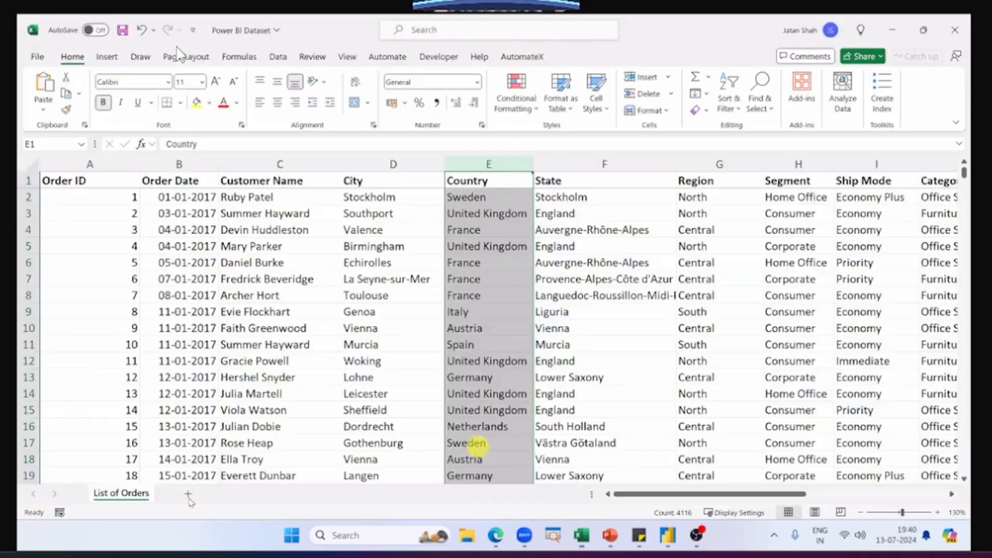
pyautogui.click(110, 495)
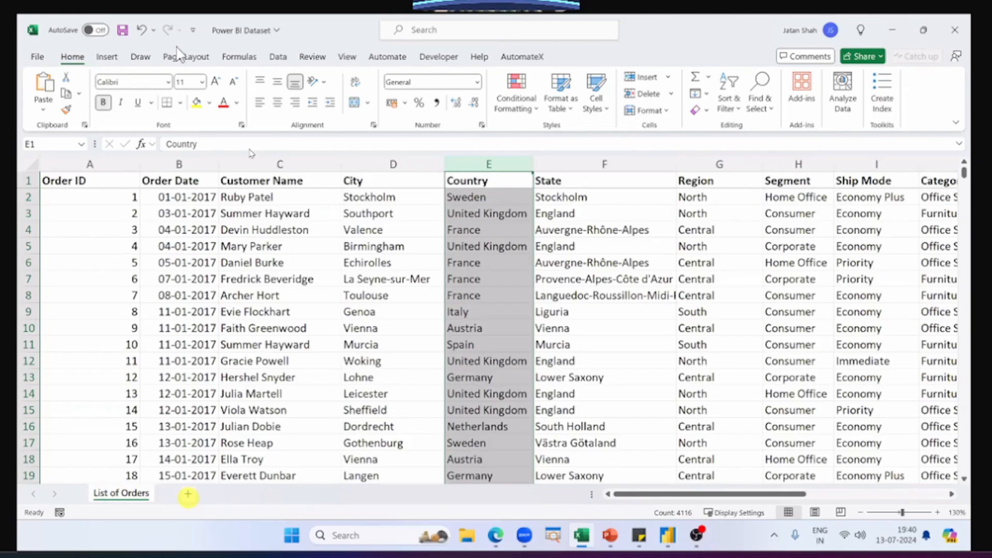
pyautogui.click(668, 536)
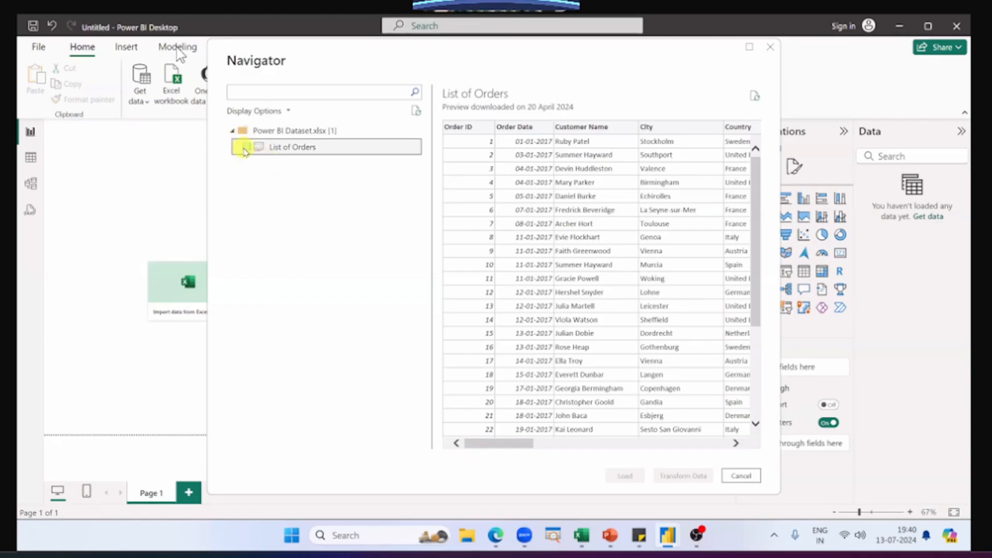
pyautogui.click(246, 148)
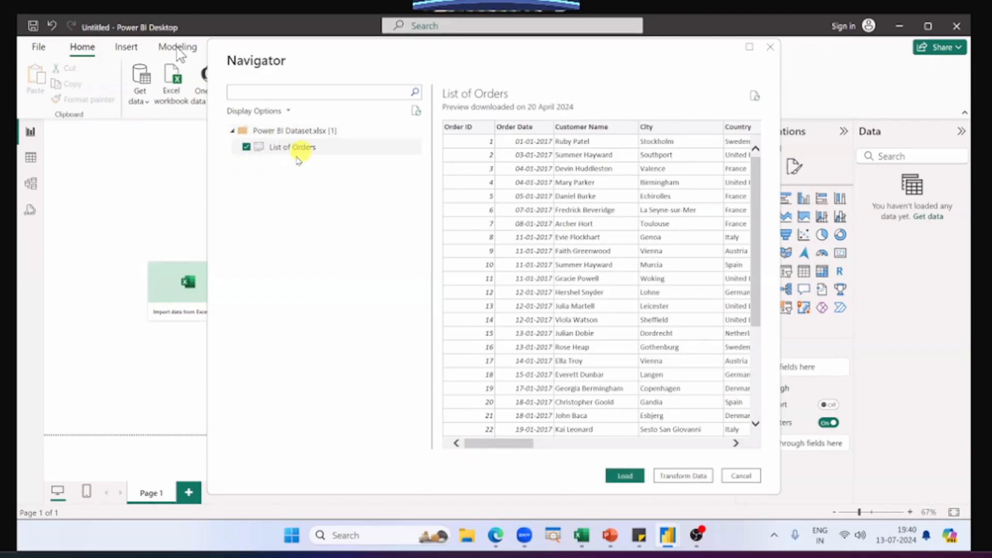
pyautogui.hotkey('alt', 'Tab')
pyautogui.doubleClick(121, 493)
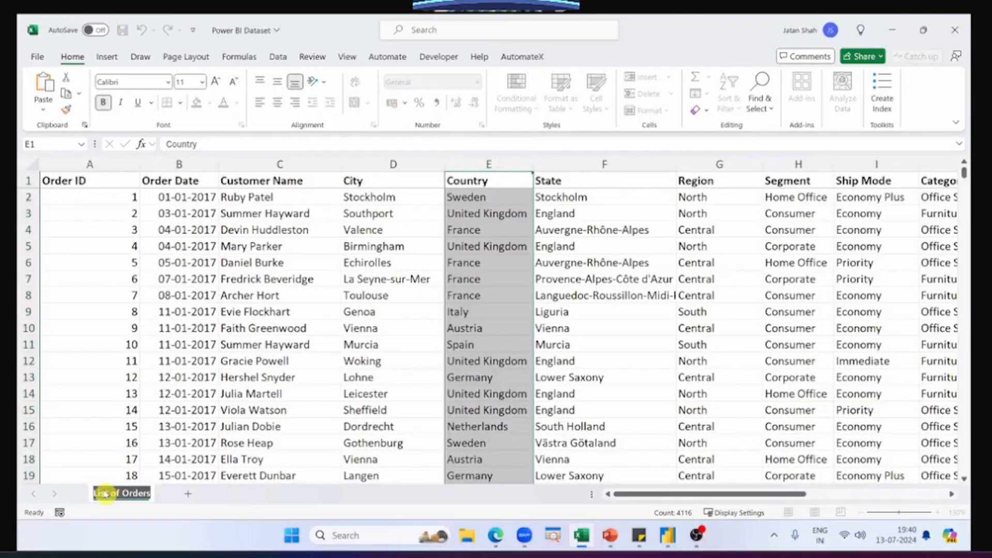
pyautogui.click(137, 377)
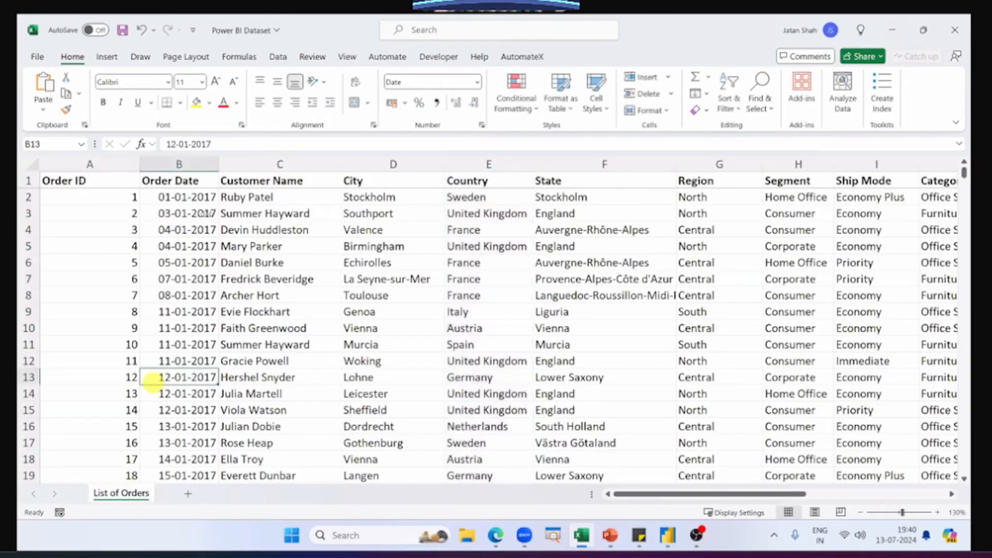
pyautogui.hotkey('alt', 'Tab')
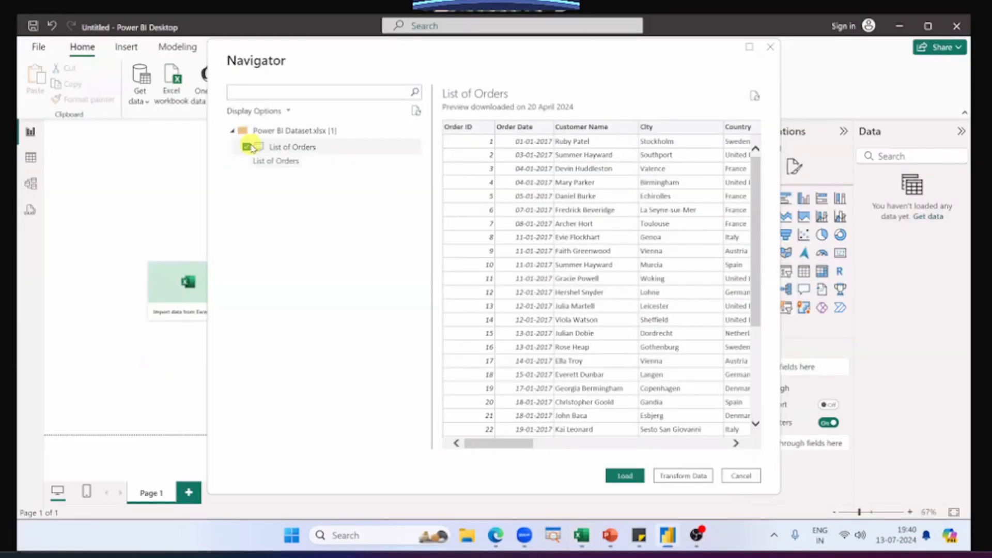
# Step: Keep the List of Orders table selected in the Navigator and load it into the report
pyautogui.click(247, 148)
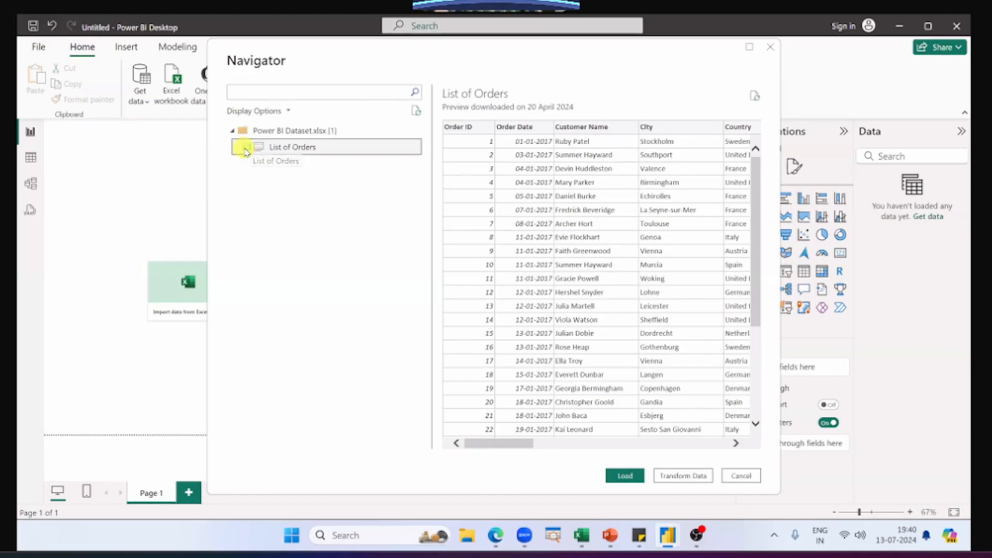
pyautogui.click(247, 149)
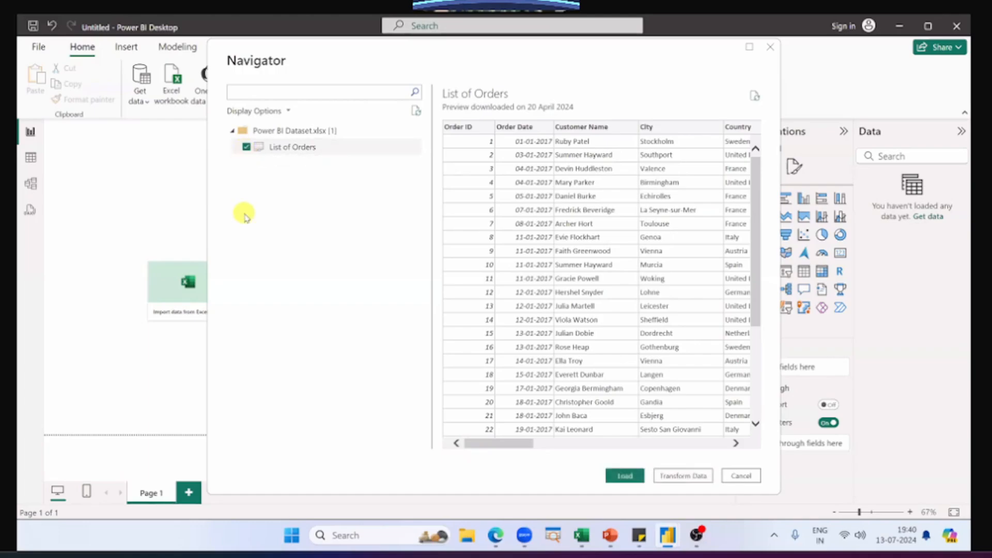
pyautogui.click(254, 149)
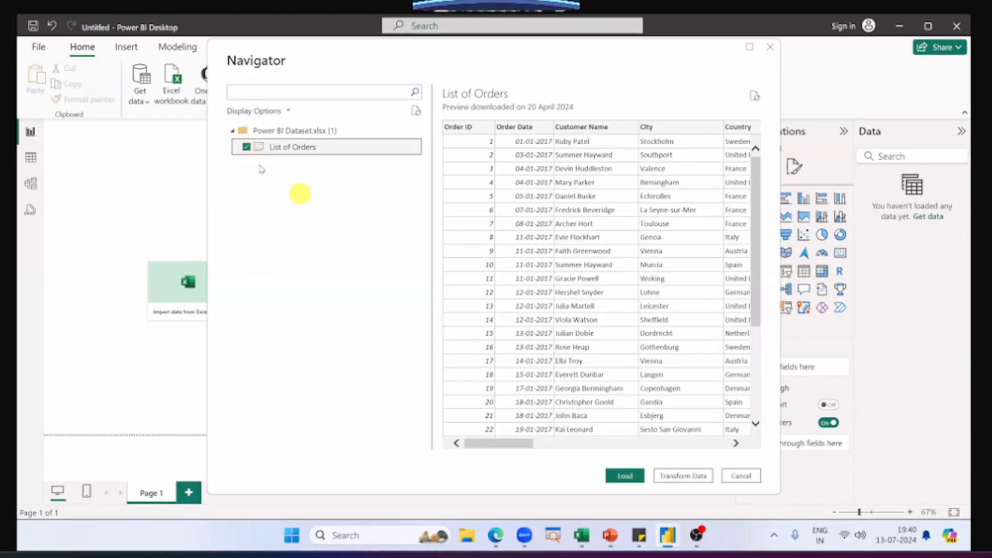
pyautogui.click(246, 147)
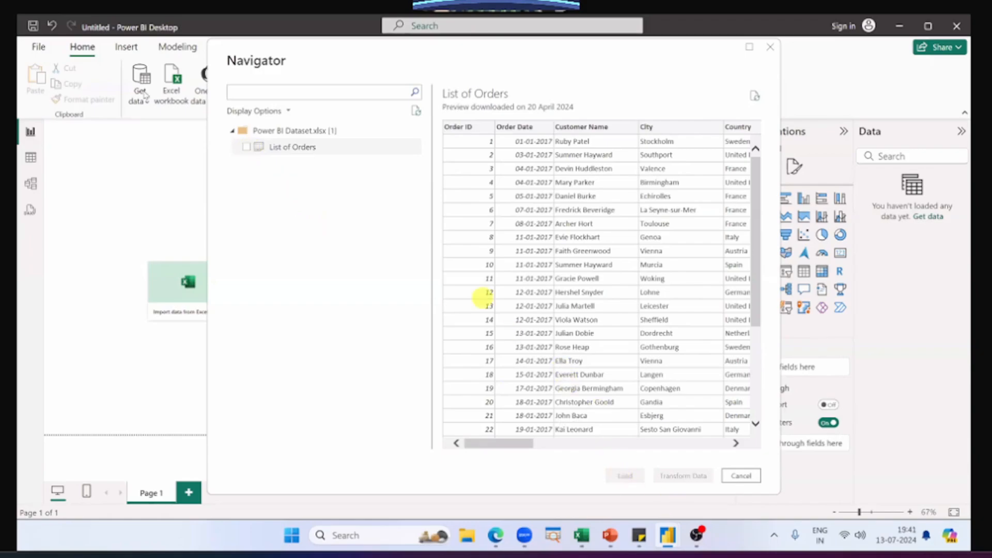
pyautogui.click(247, 147)
pyautogui.click(608, 477)
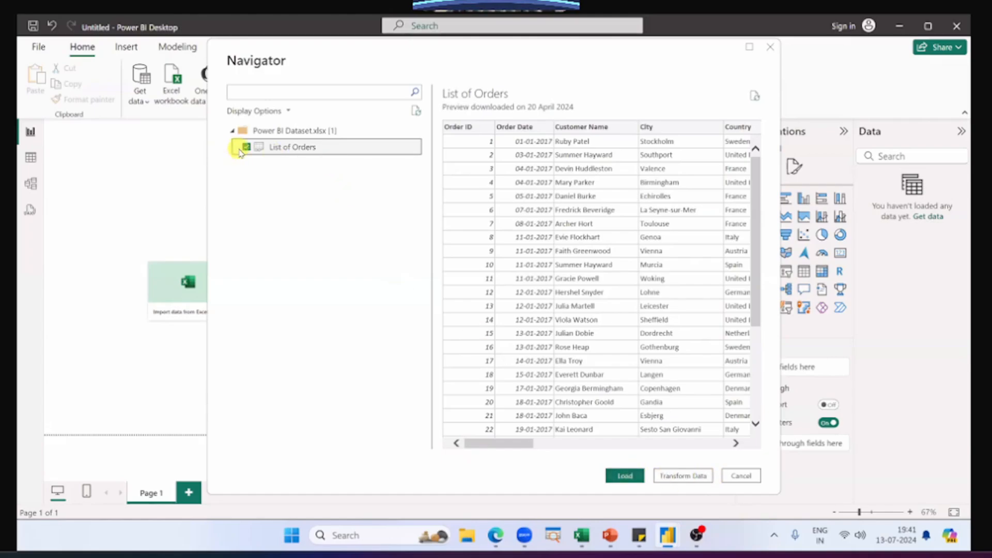
pyautogui.click(623, 475)
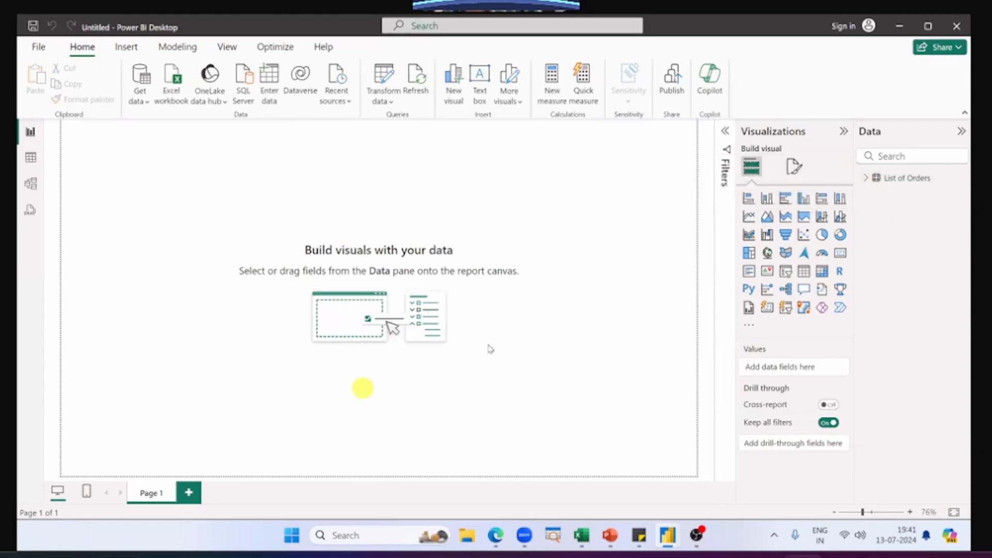
# Step: Expand the List of Orders table in the Data pane to list its fields
pyautogui.click(867, 180)
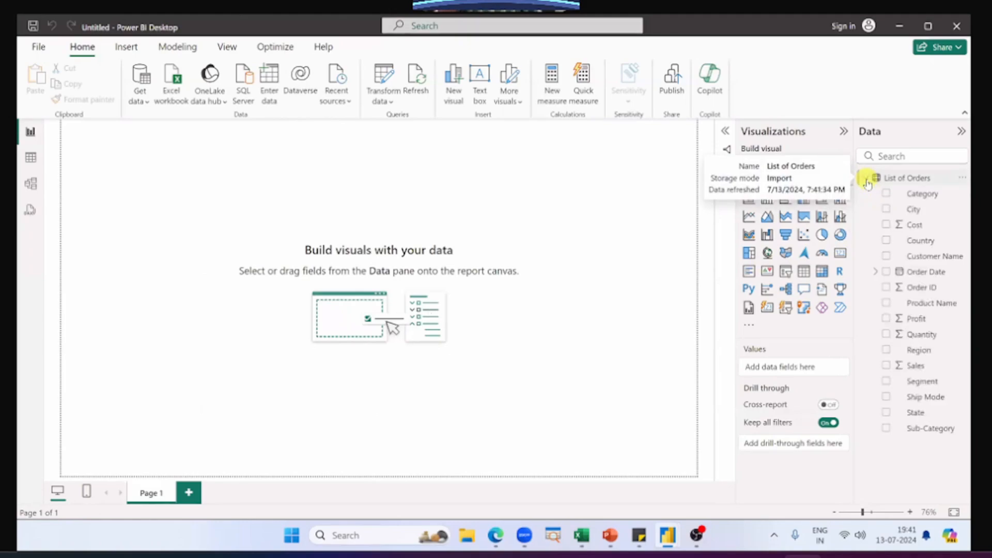
pyautogui.click(866, 180)
pyautogui.click(867, 180)
pyautogui.click(867, 180)
pyautogui.click(867, 180)
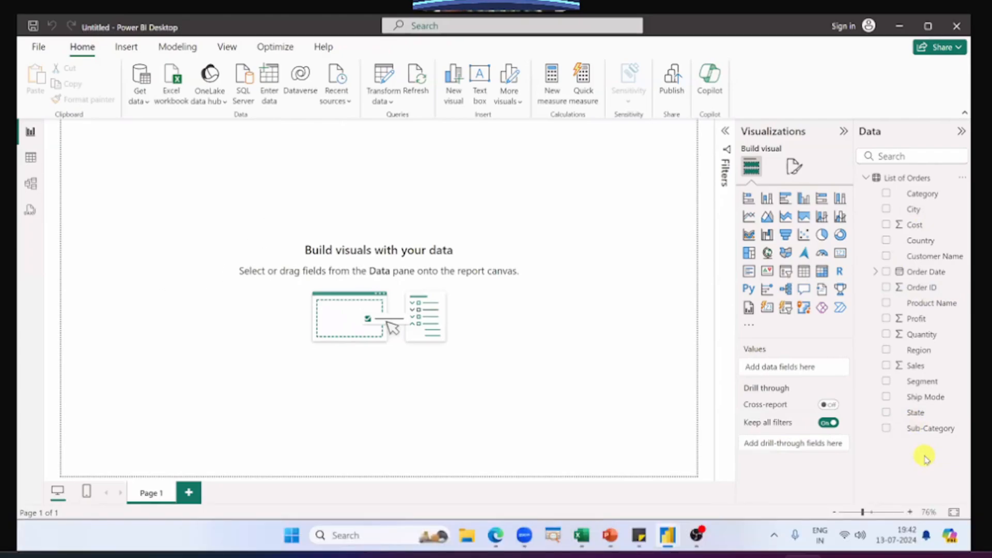
# Step: Switch to the PowerPoint slide show to review the "Loading your data" slide, dismiss the chat notification, and return to Power BI Desktop
pyautogui.hotkey('alt', 'Tab')
pyautogui.hotkey('alt', 'Tab')
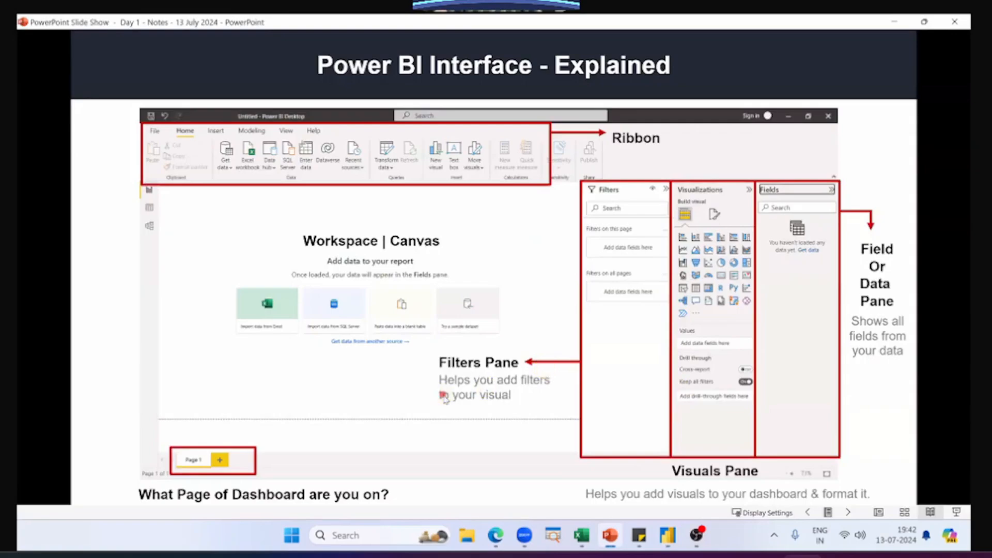
pyautogui.click(443, 397)
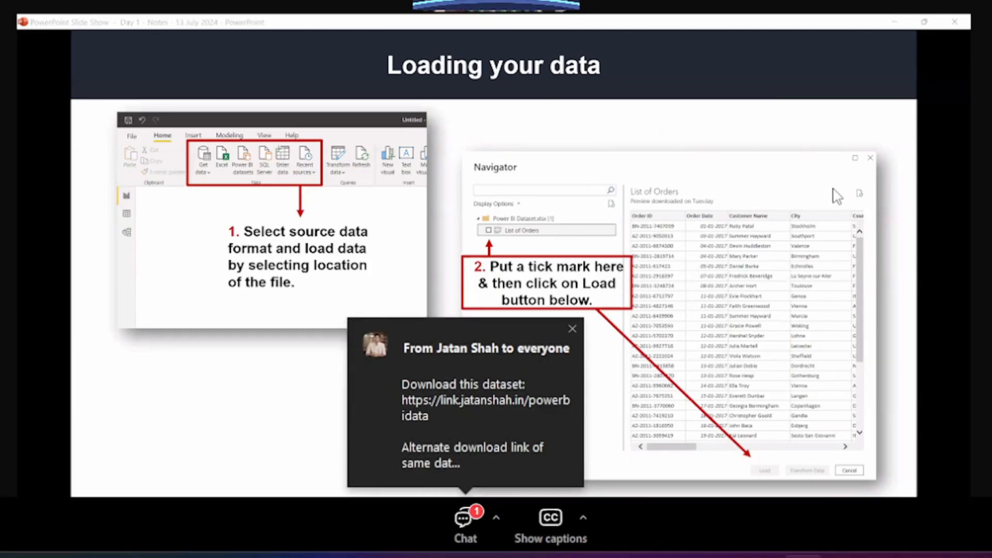
pyautogui.click(572, 329)
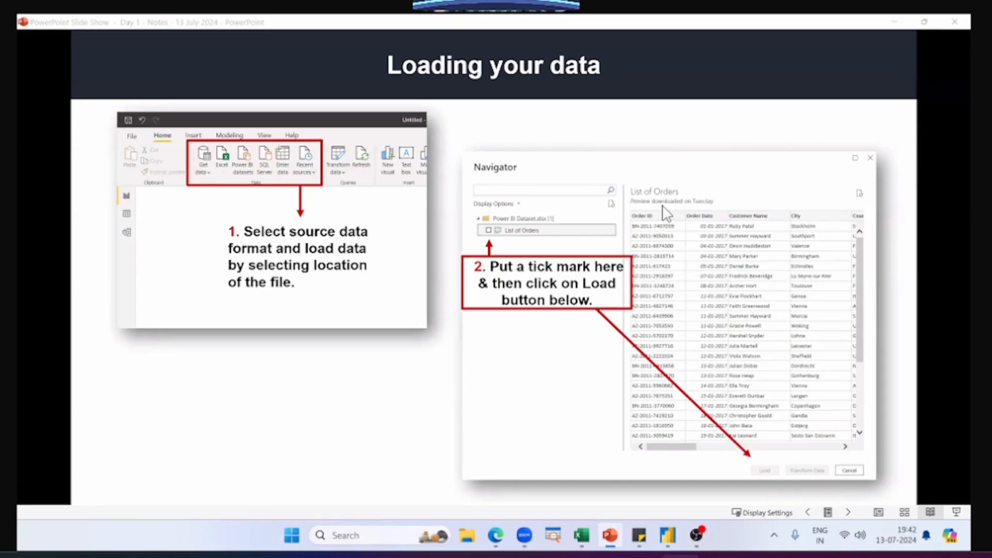
pyautogui.hotkey('alt', 'Tab')
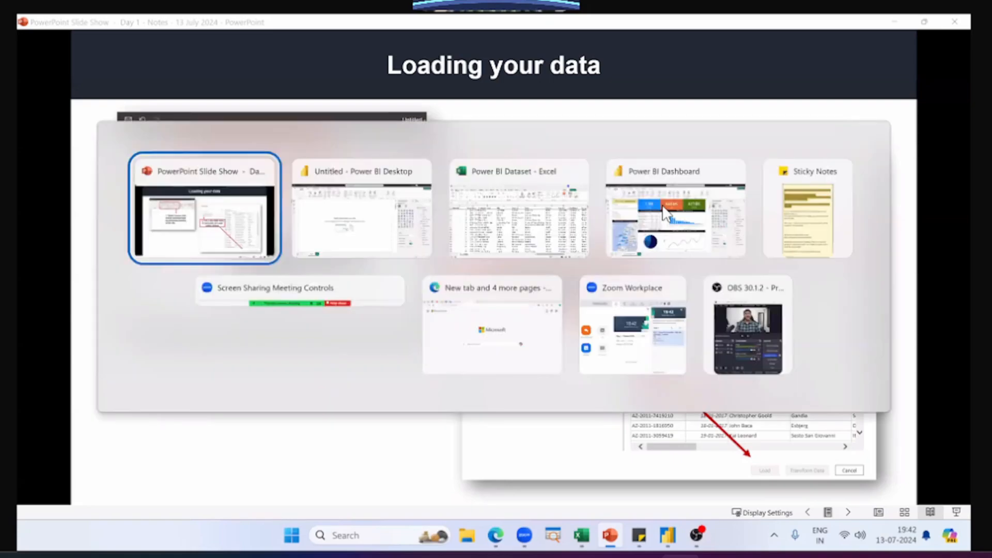
pyautogui.hotkey('alt', 'Tab')
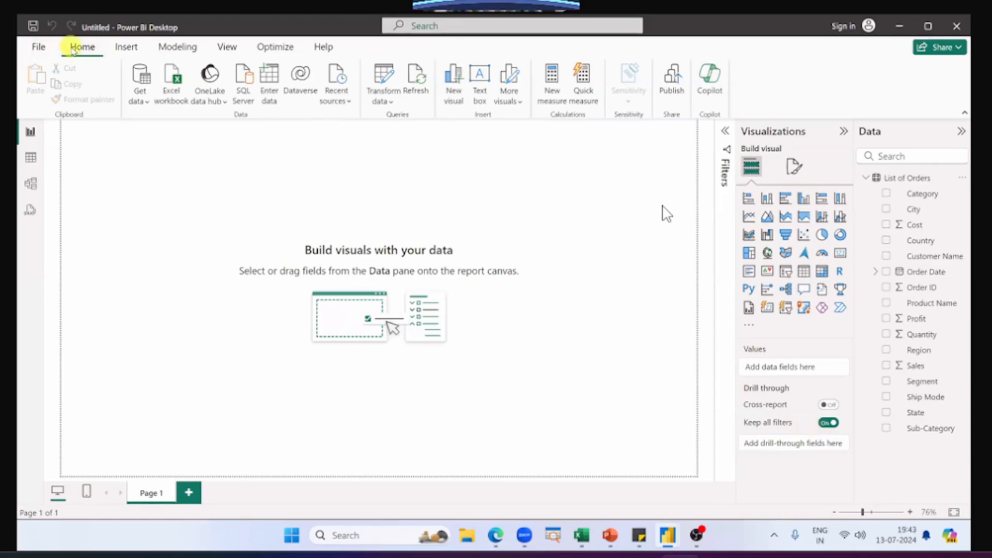
pyautogui.click(141, 78)
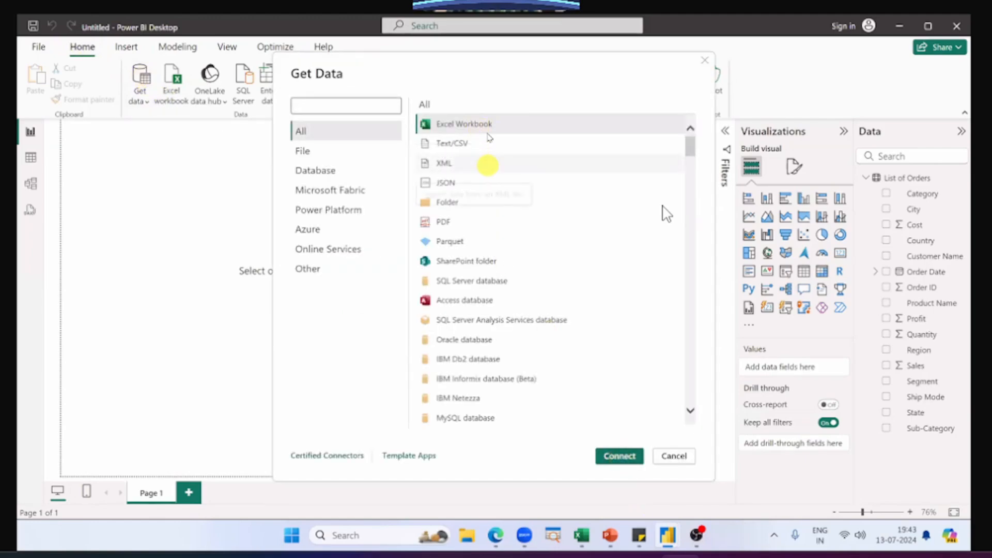
pyautogui.click(620, 458)
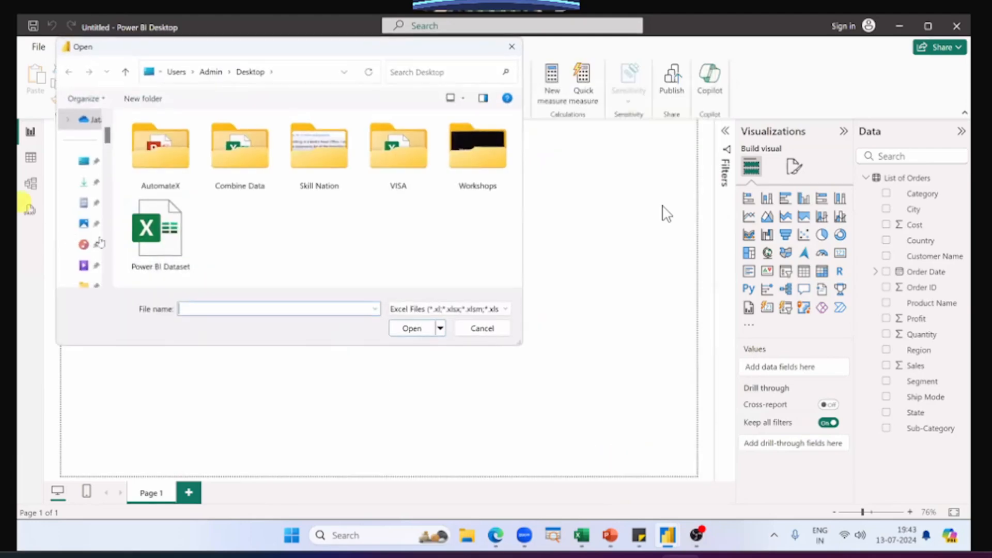
pyautogui.click(166, 233)
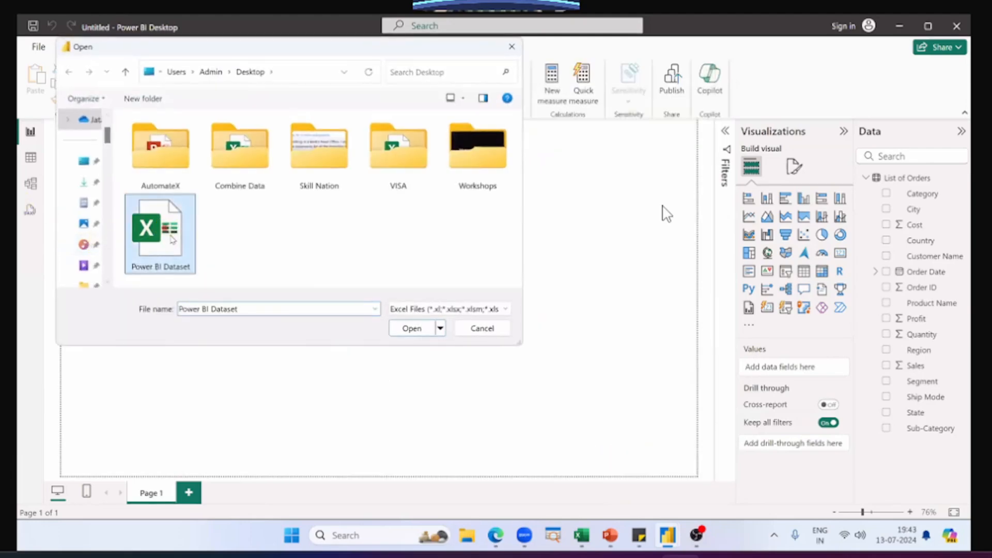
pyautogui.click(407, 332)
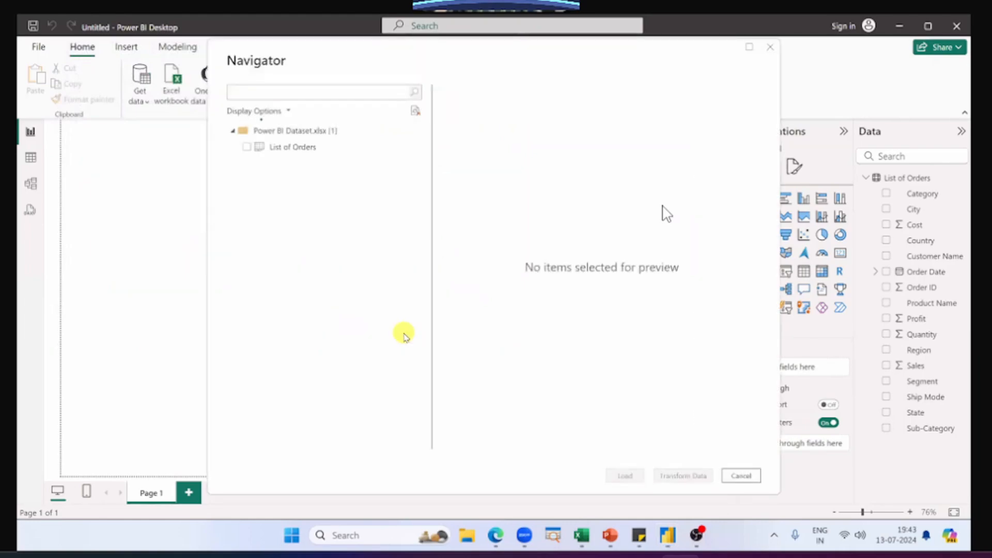
pyautogui.click(247, 147)
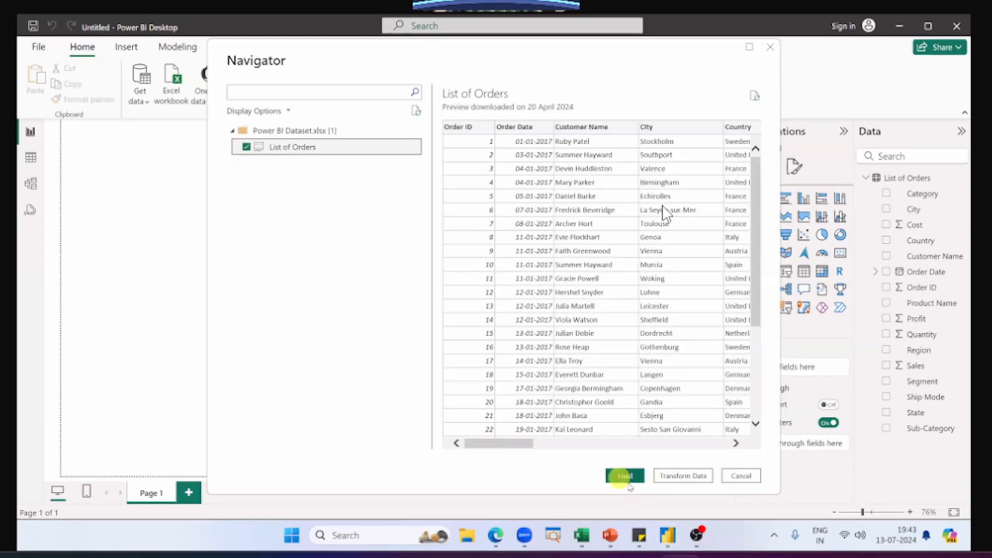
pyautogui.click(733, 482)
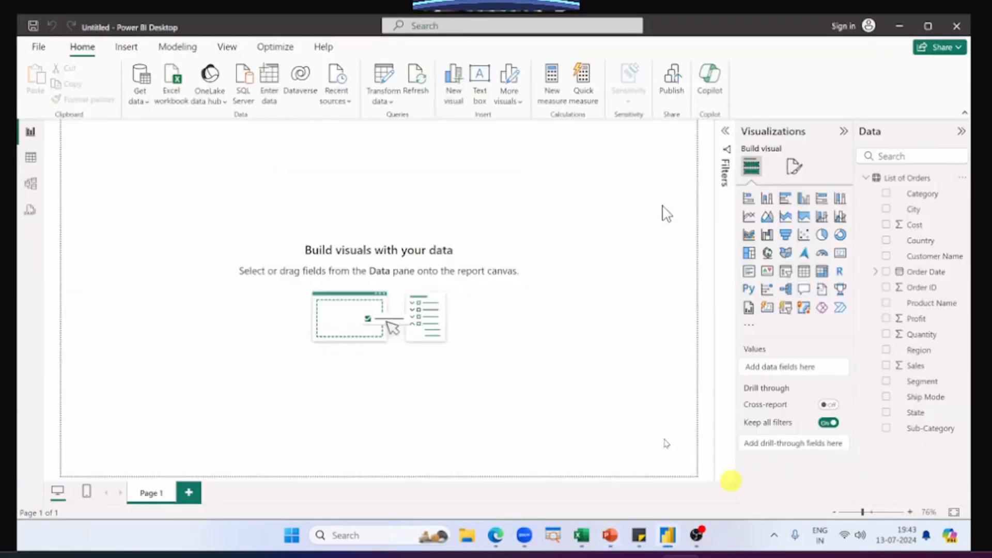
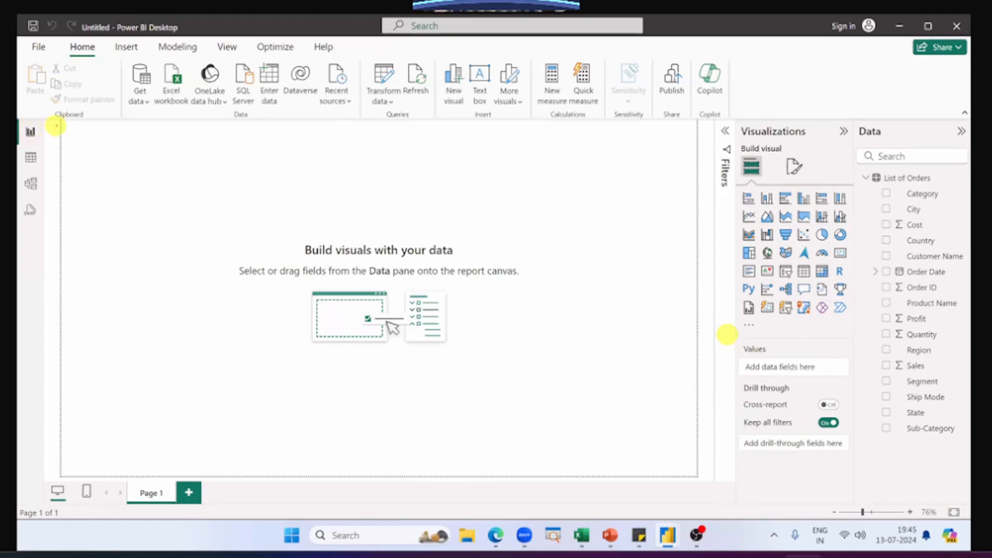
# Step: Switch to the finished Power BI Dashboard report and examine its List of Company Customers table and KPIs by Sub Categories chart
pyautogui.moveTo(61, 121); pyautogui.dragTo(695, 474)
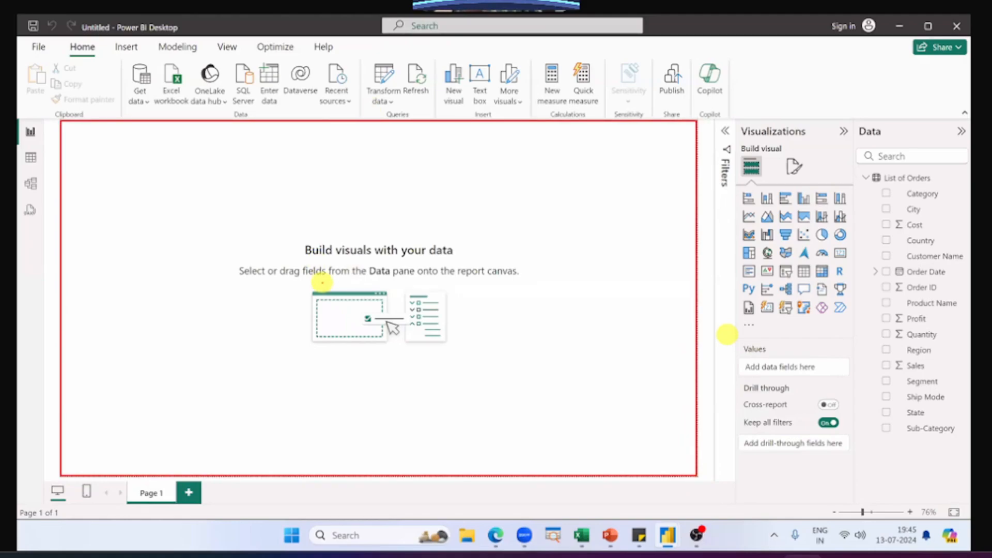
pyautogui.hotkey('alt', 'Tab')
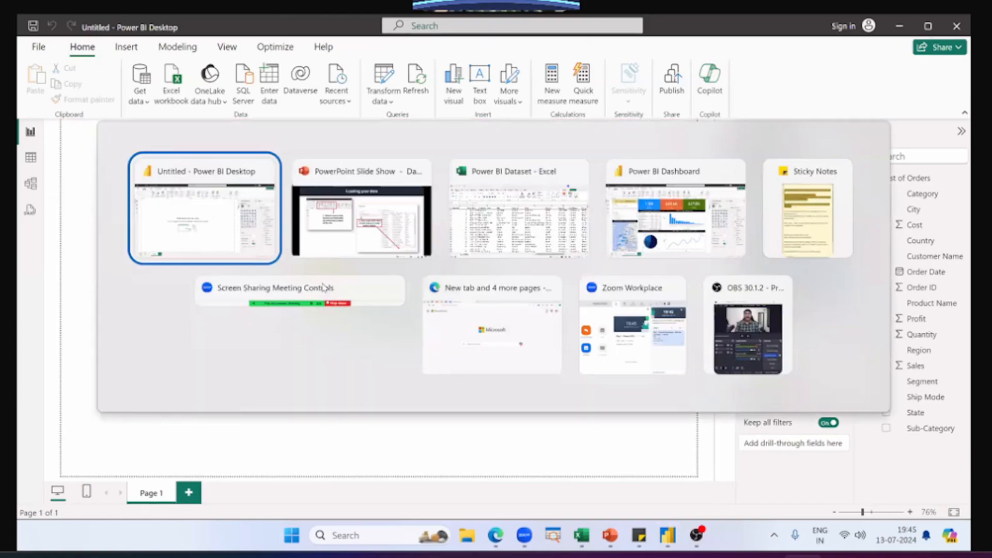
pyautogui.hotkey('alt', 'Tab')
pyautogui.hotkey('alt', 'Tab')
pyautogui.click(662, 214)
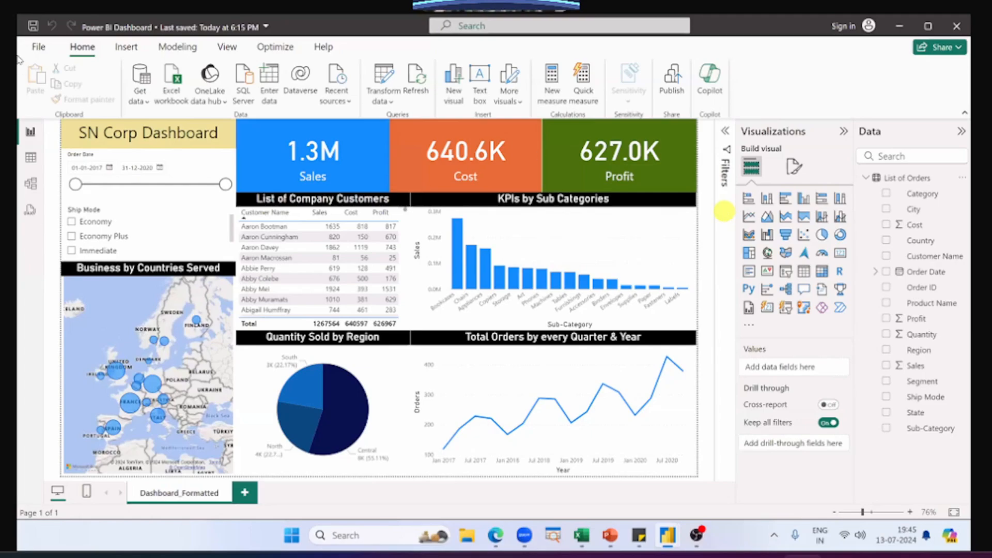
pyautogui.moveTo(401, 201)
pyautogui.mouseDown()
pyautogui.moveTo(380, 189)
pyautogui.moveTo(380, 211)
pyautogui.moveTo(397, 141)
pyautogui.moveTo(399, 202)
pyautogui.mouseUp()
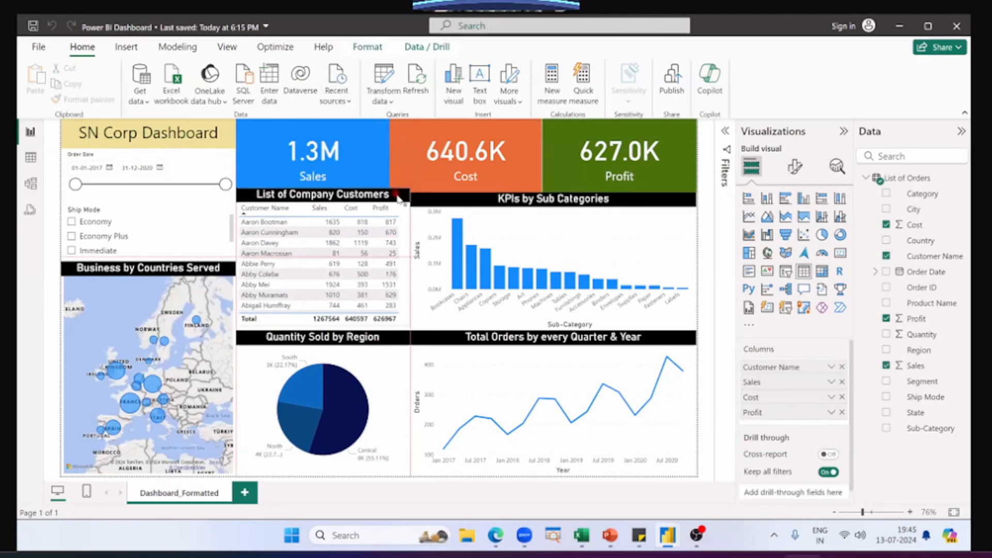
pyautogui.click(443, 199)
pyautogui.moveTo(443, 200)
pyautogui.mouseDown()
pyautogui.moveTo(437, 150)
pyautogui.moveTo(272, 135)
pyautogui.moveTo(446, 208)
pyautogui.mouseUp()
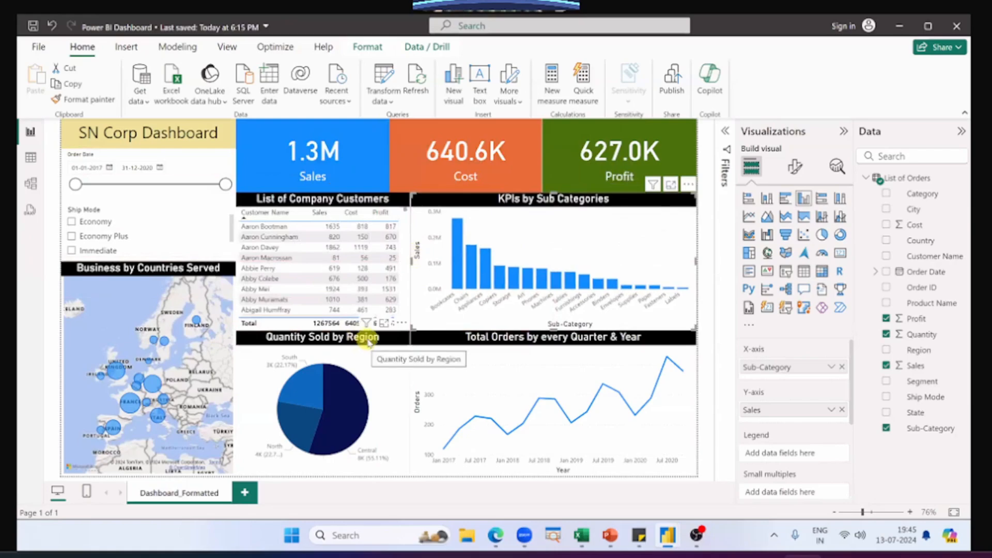
# Step: Revisit the "Loading your data" slide and return to the blank Untitled report
pyautogui.hotkey('alt', 'Tab')
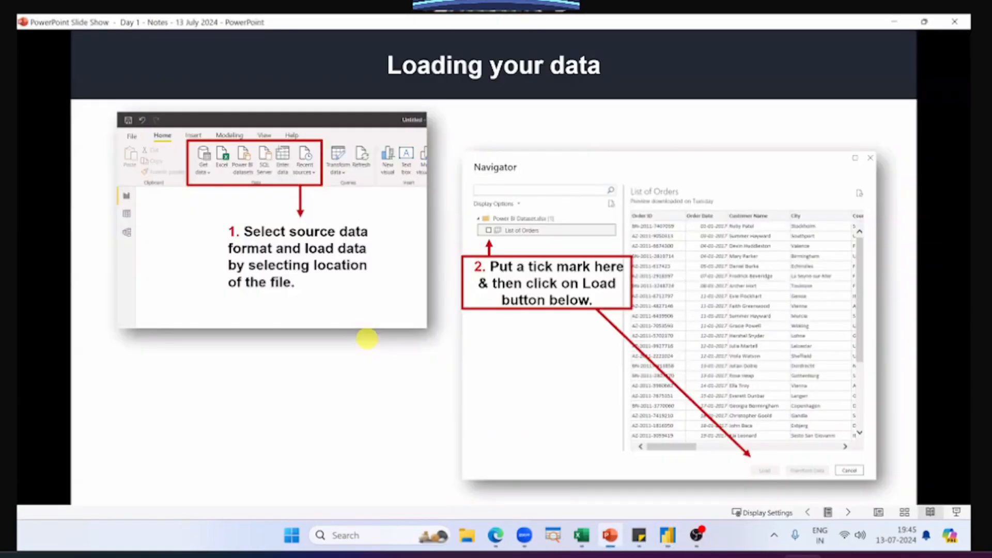
pyautogui.hotkey('alt', 'Tab')
pyautogui.hotkey('alt', 'Tab')
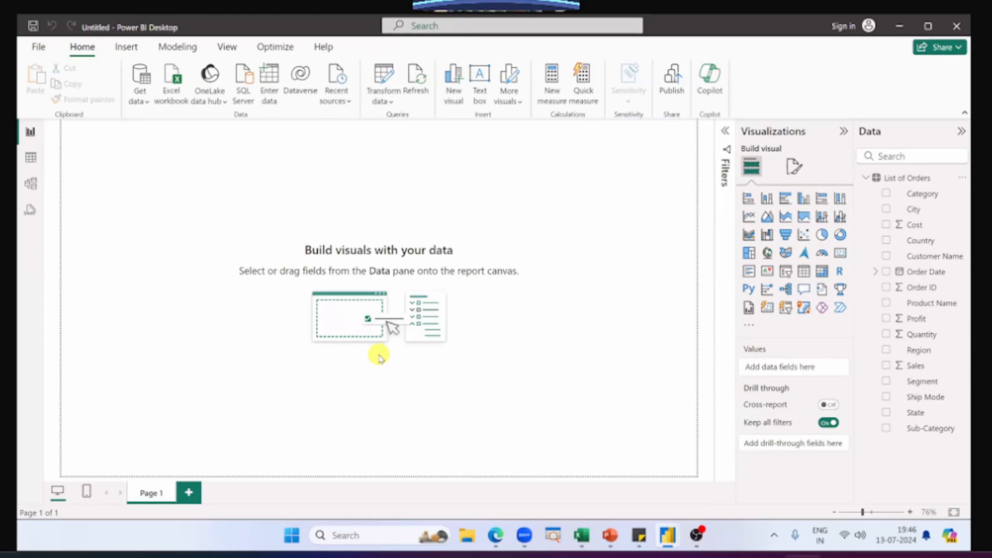
# Step: Switch to the Power BI Dashboard report and inspect the fields behind its Sales, Cost and Profit cards
pyautogui.hotkey('alt', 'Tab')
pyautogui.hotkey('alt', 'Tab')
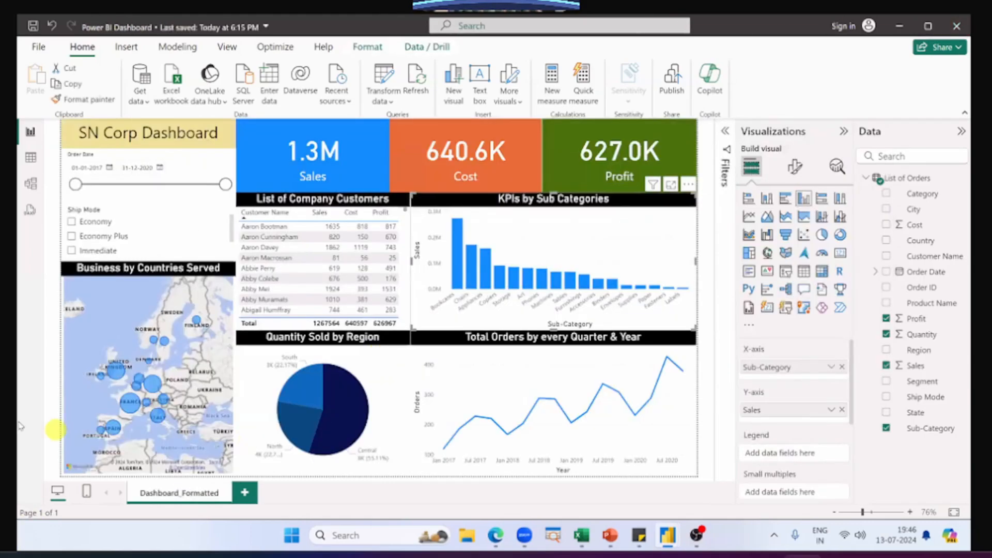
pyautogui.click(317, 136)
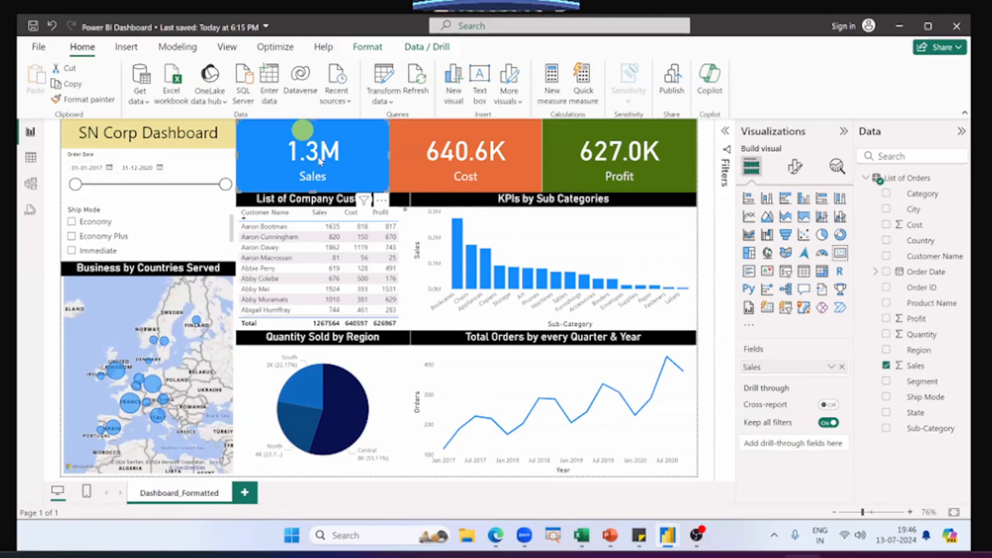
pyautogui.moveTo(319, 155)
pyautogui.mouseDown()
pyautogui.moveTo(294, 162)
pyautogui.moveTo(288, 180)
pyautogui.moveTo(343, 166)
pyautogui.moveTo(323, 150)
pyautogui.mouseUp()
pyautogui.click(273, 183)
pyautogui.click(437, 158)
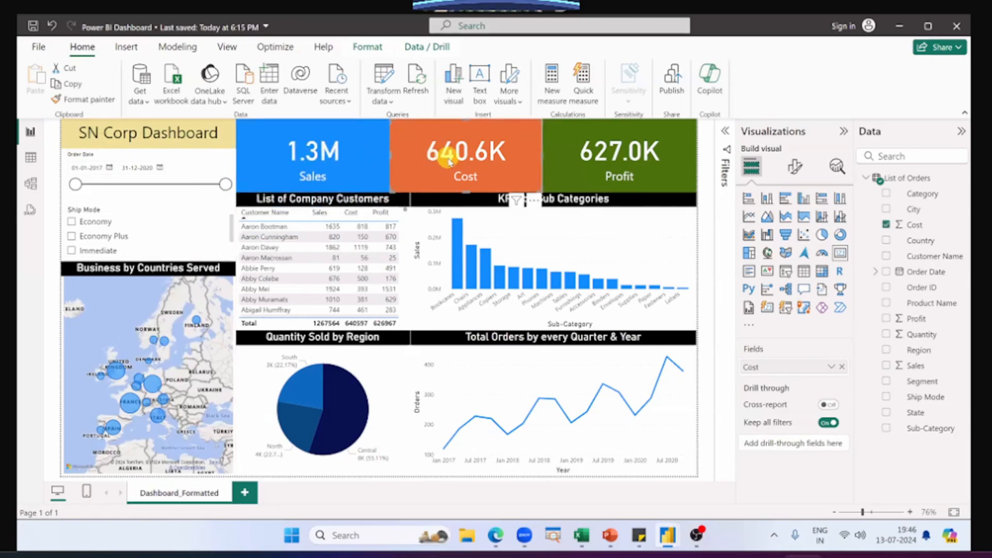
pyautogui.moveTo(447, 155); pyautogui.dragTo(468, 150)
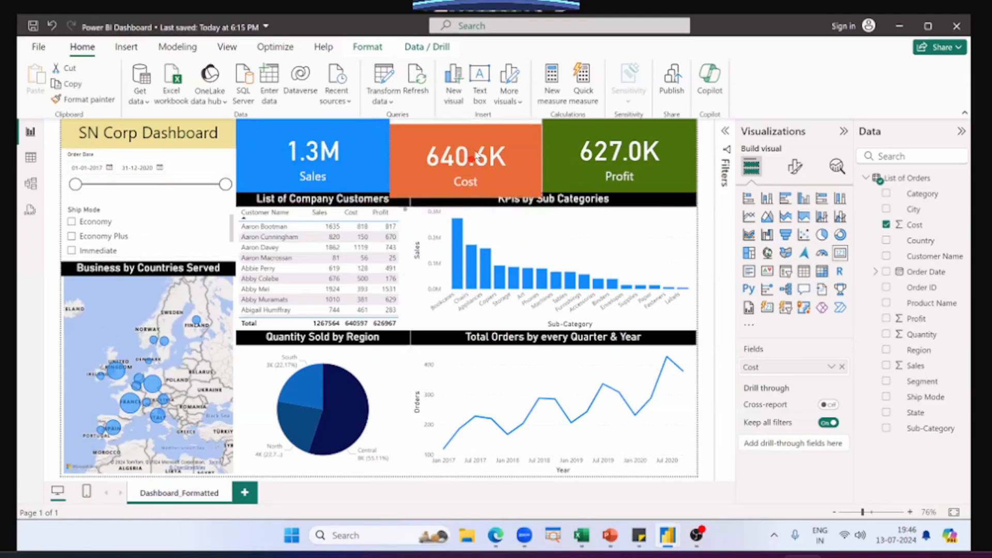
pyautogui.moveTo(630, 151)
pyautogui.mouseDown()
pyautogui.moveTo(590, 208)
pyautogui.moveTo(636, 148)
pyautogui.mouseUp()
pyautogui.click(616, 159)
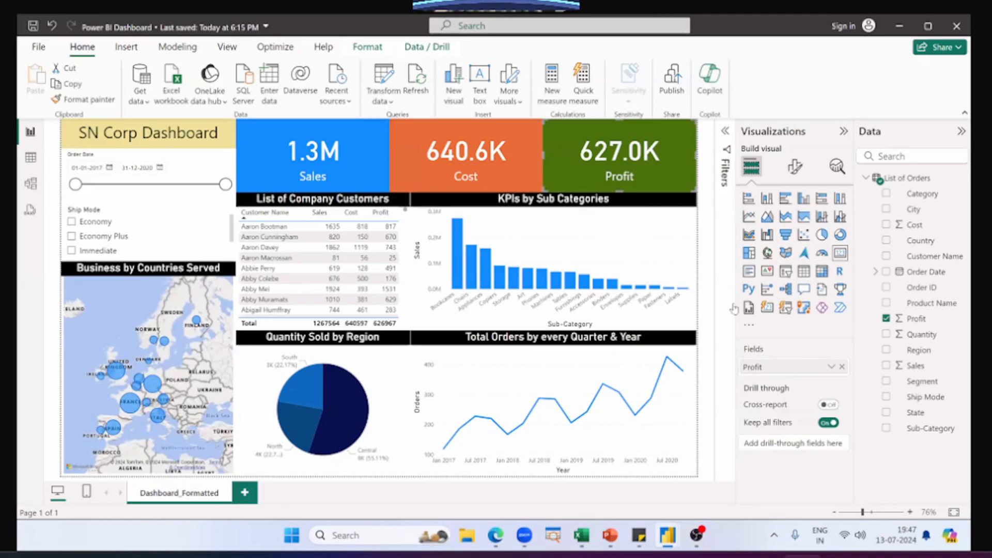
# Step: Return to the blank Untitled report and add a Card visual to Page 1
pyautogui.hotkey('alt', 'Tab')
pyautogui.click(395, 174)
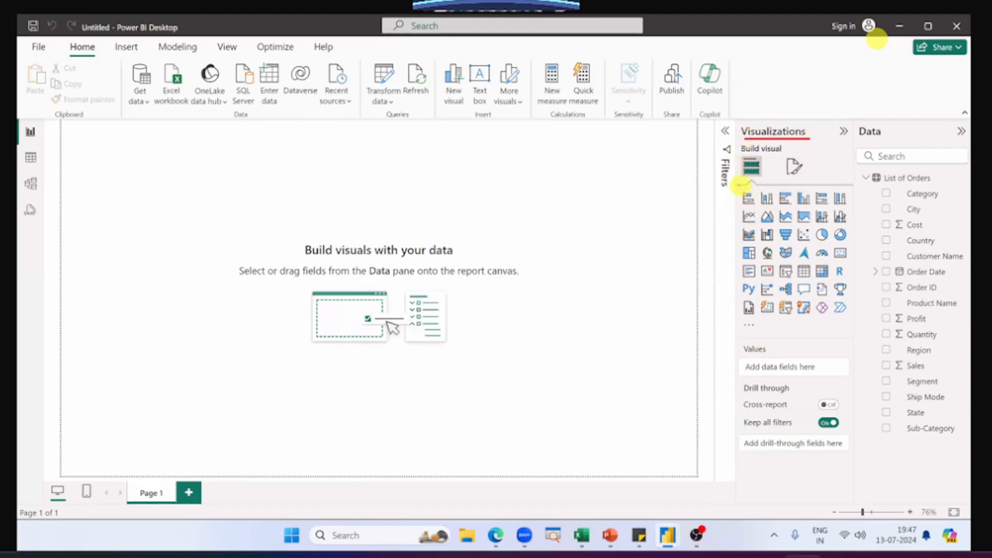
pyautogui.moveTo(740, 184); pyautogui.dragTo(851, 321)
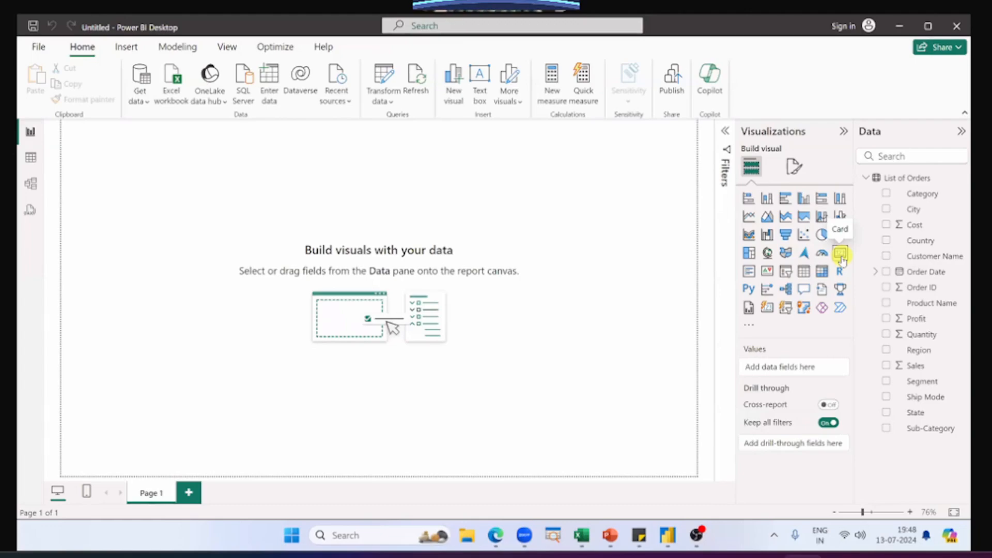
pyautogui.click(841, 256)
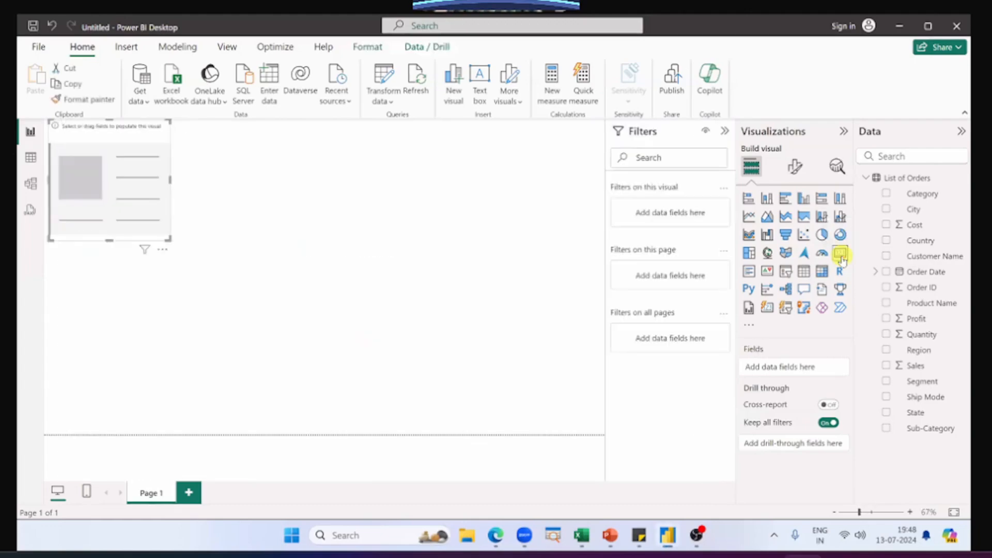
# Step: Shorten the empty card, place it at the page's upper edge left of centre, and collapse the Filters pane
pyautogui.moveTo(124, 169); pyautogui.dragTo(339, 203)
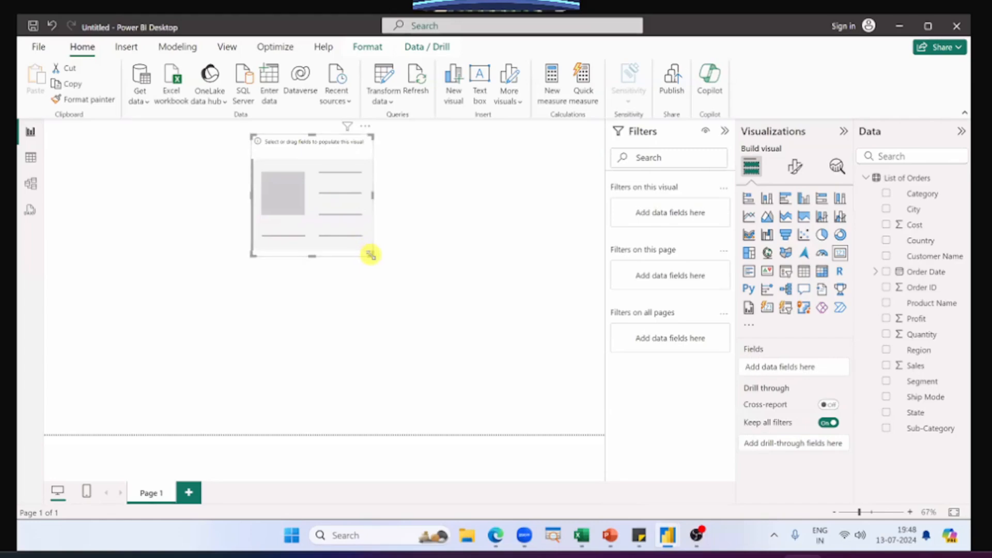
pyautogui.moveTo(371, 254); pyautogui.dragTo(379, 201)
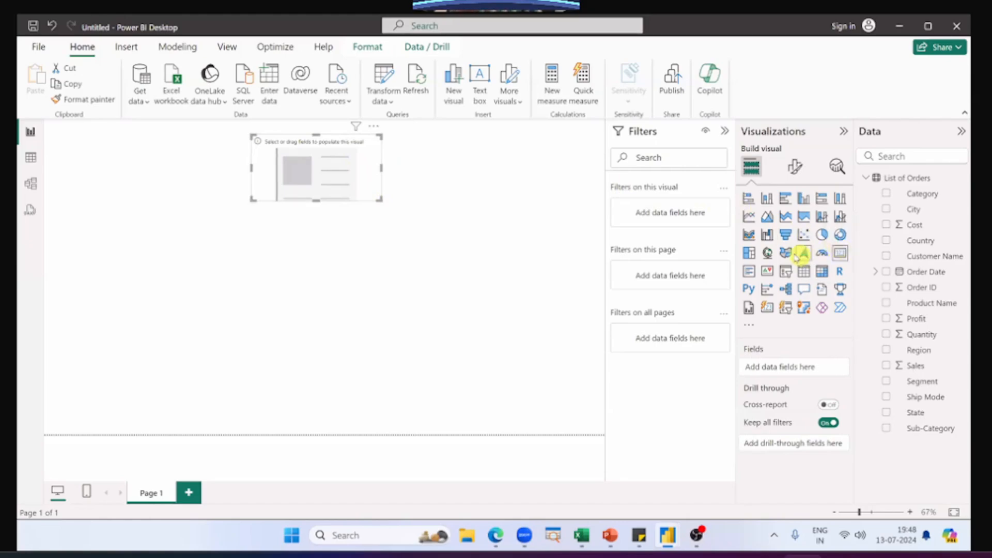
pyautogui.moveTo(325, 182); pyautogui.dragTo(261, 152)
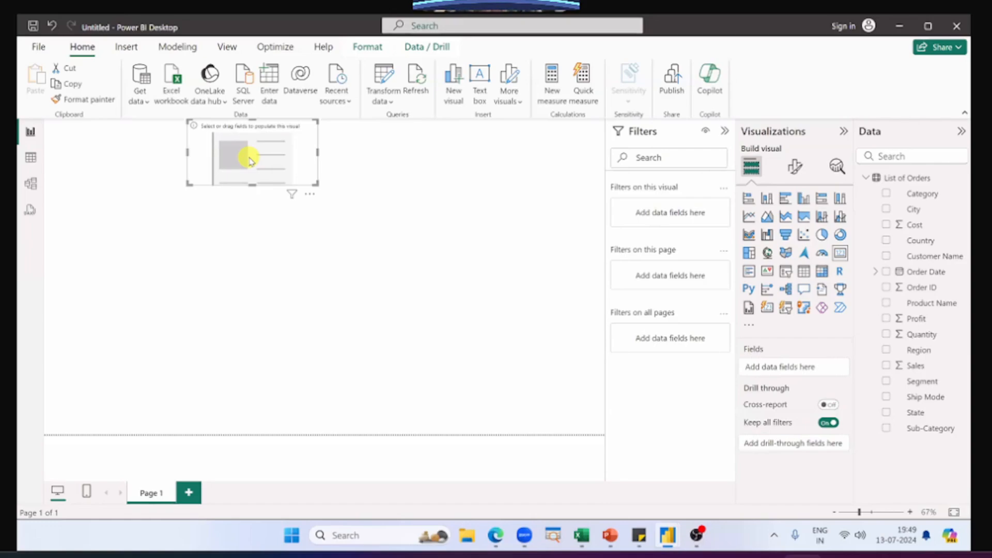
pyautogui.click(727, 131)
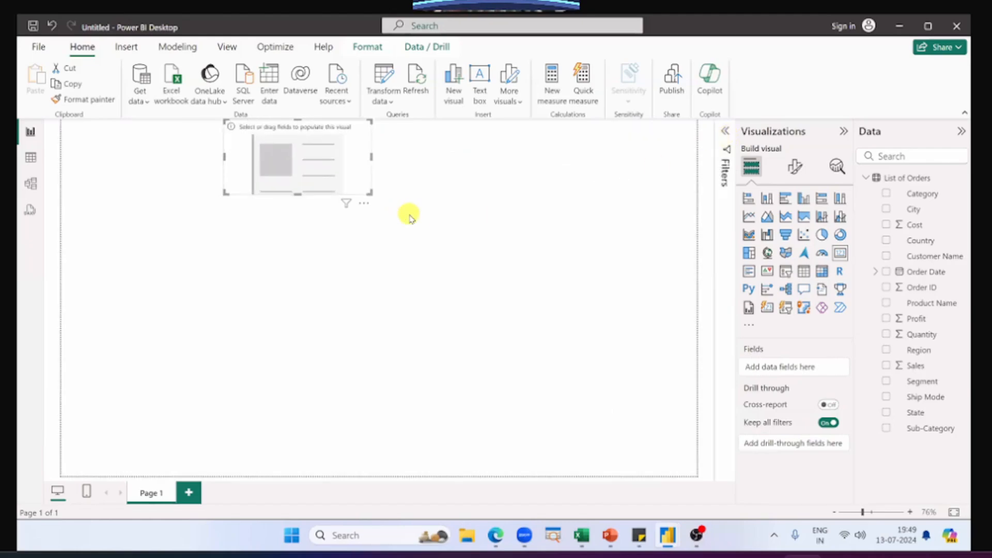
pyautogui.moveTo(738, 183)
pyautogui.mouseDown()
pyautogui.moveTo(850, 325)
pyautogui.moveTo(851, 316)
pyautogui.mouseUp()
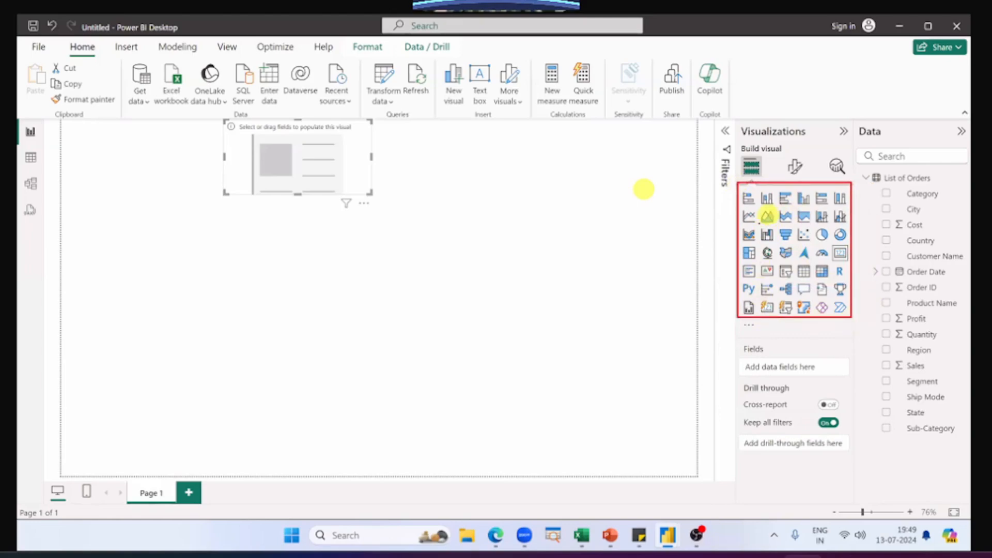
pyautogui.moveTo(733, 217); pyautogui.dragTo(672, 225)
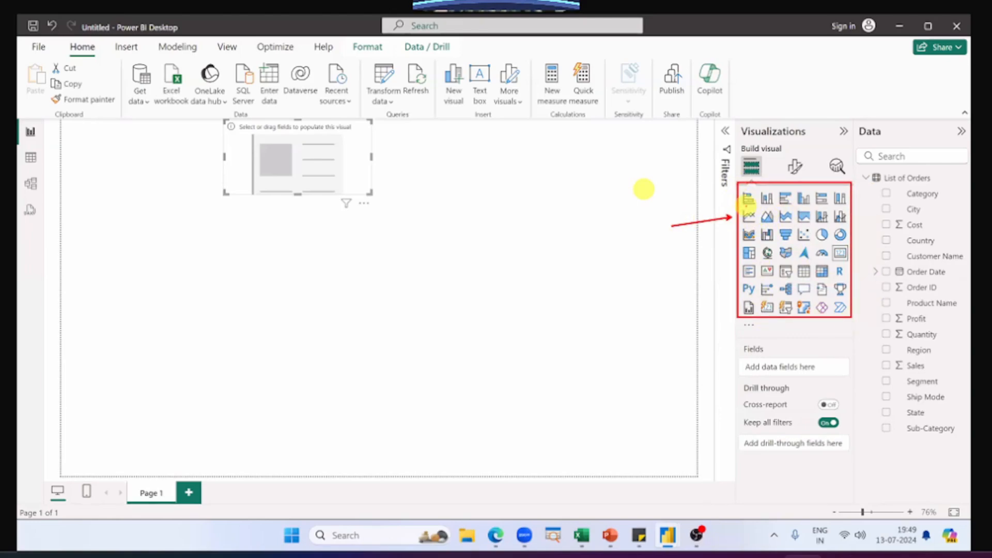
pyautogui.hotkey('ctrl', 'z')
pyautogui.moveTo(739, 339); pyautogui.dragTo(853, 381)
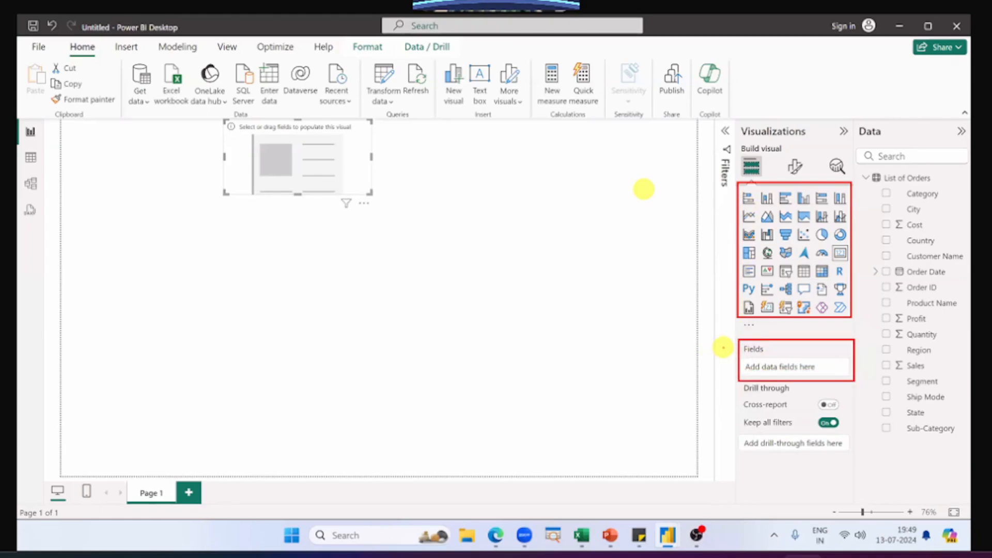
pyautogui.moveTo(740, 360); pyautogui.dragTo(850, 374)
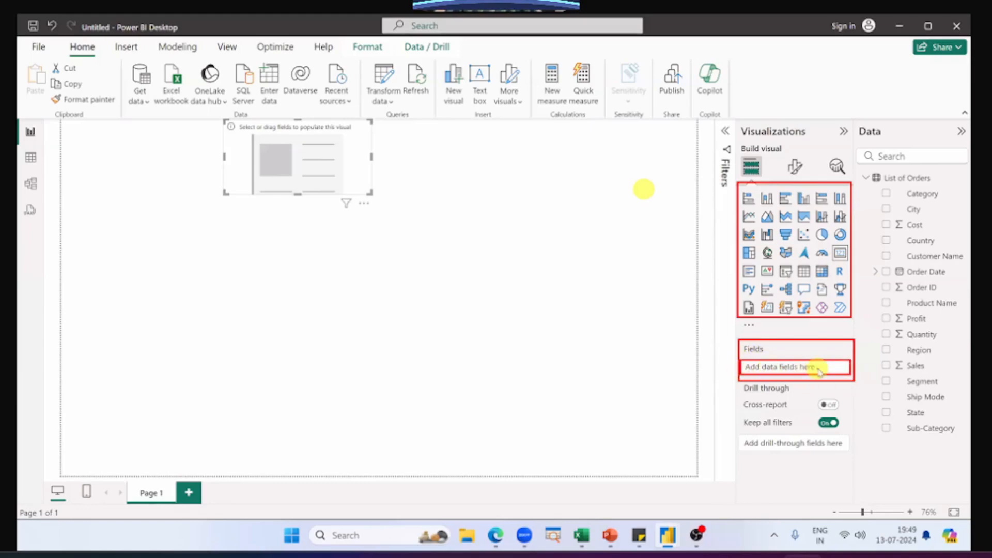
pyautogui.press('Escape')
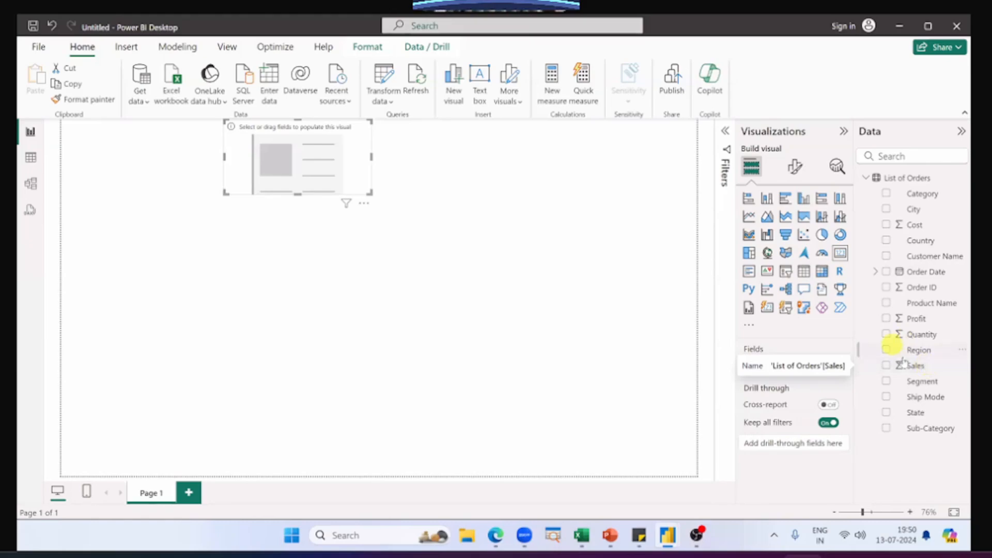
# Step: Add the Sales field to the card's field well, remove it, and add Sales again directly onto the card
pyautogui.moveTo(920, 371)
pyautogui.mouseDown()
pyautogui.moveTo(844, 362)
pyautogui.moveTo(803, 374)
pyautogui.moveTo(922, 369)
pyautogui.mouseUp()
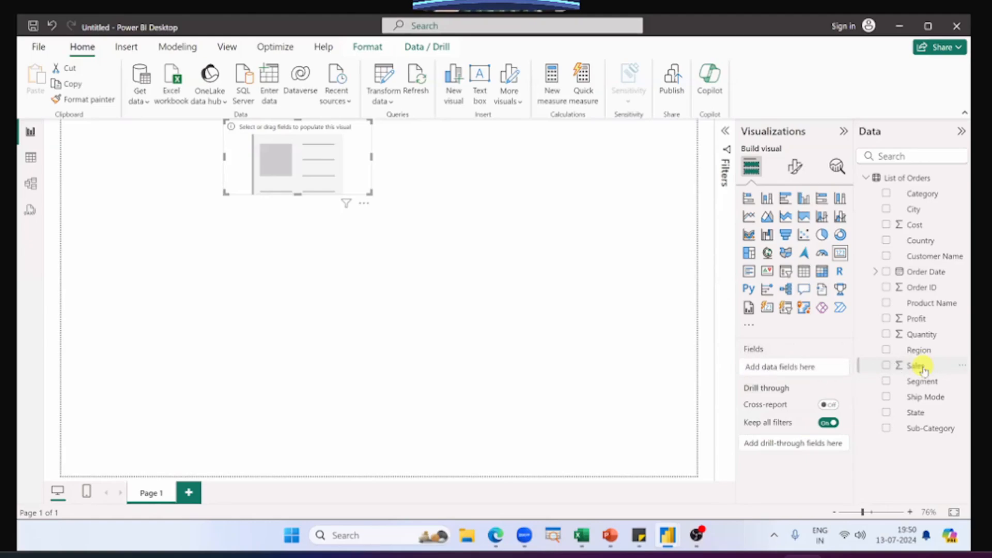
pyautogui.moveTo(923, 370); pyautogui.dragTo(804, 368)
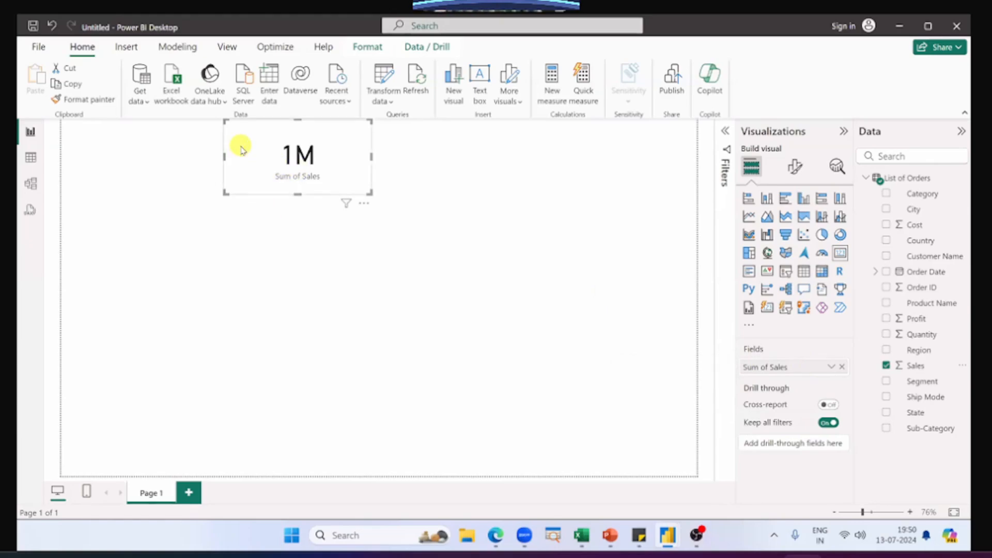
pyautogui.click(842, 367)
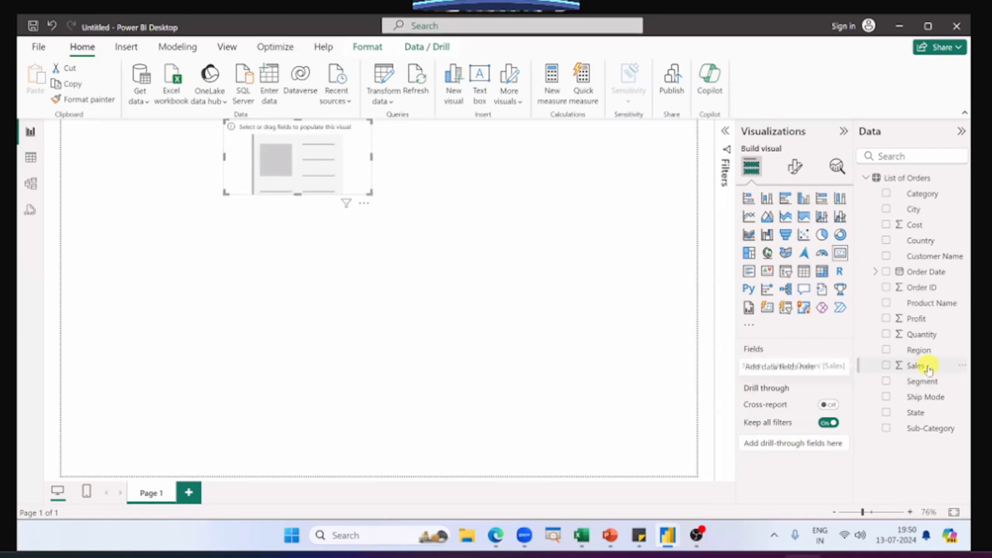
pyautogui.moveTo(926, 367); pyautogui.dragTo(312, 168)
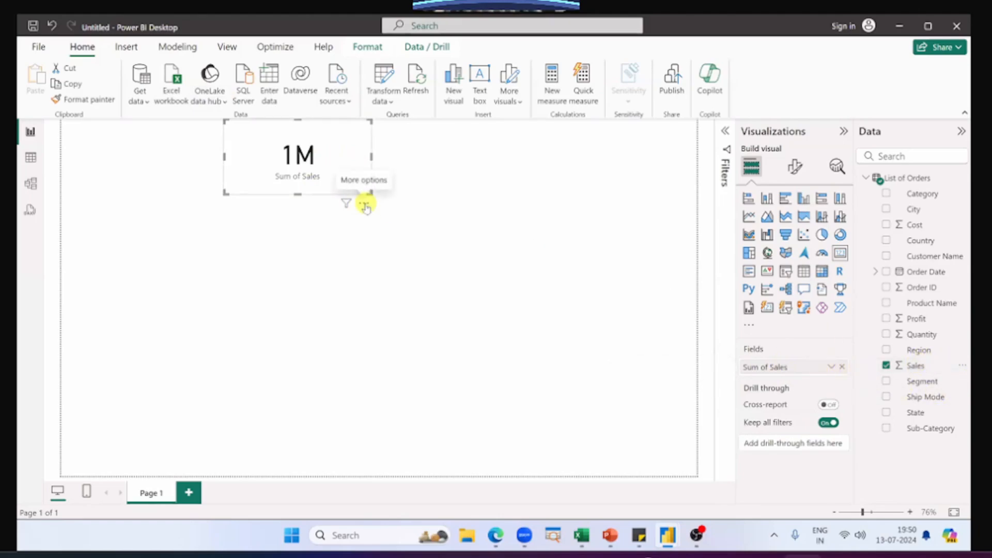
# Step: Replace the card's Sales field with Profit, and swap it back to Sales
pyautogui.click(843, 368)
pyautogui.moveTo(918, 325); pyautogui.dragTo(801, 365)
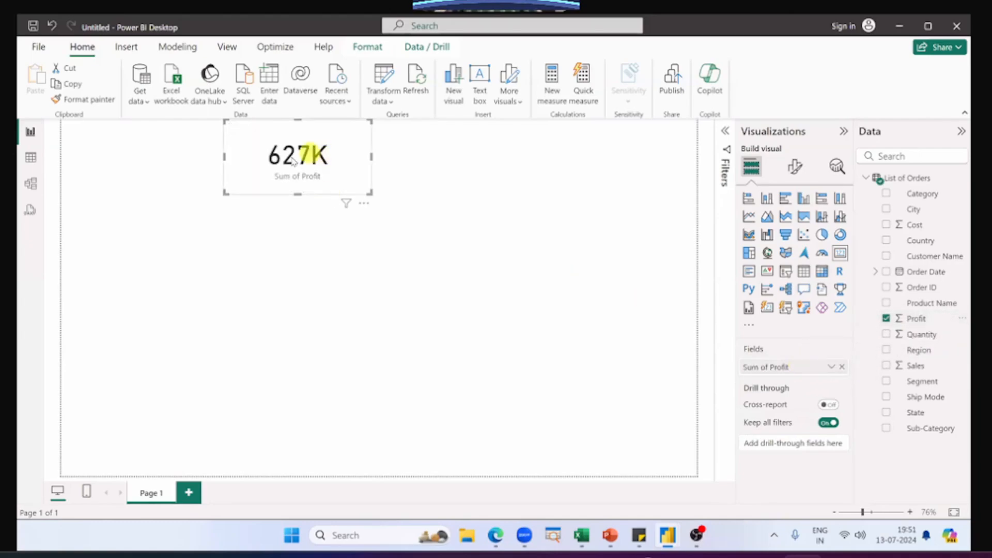
pyautogui.click(842, 366)
pyautogui.moveTo(933, 372); pyautogui.dragTo(820, 365)
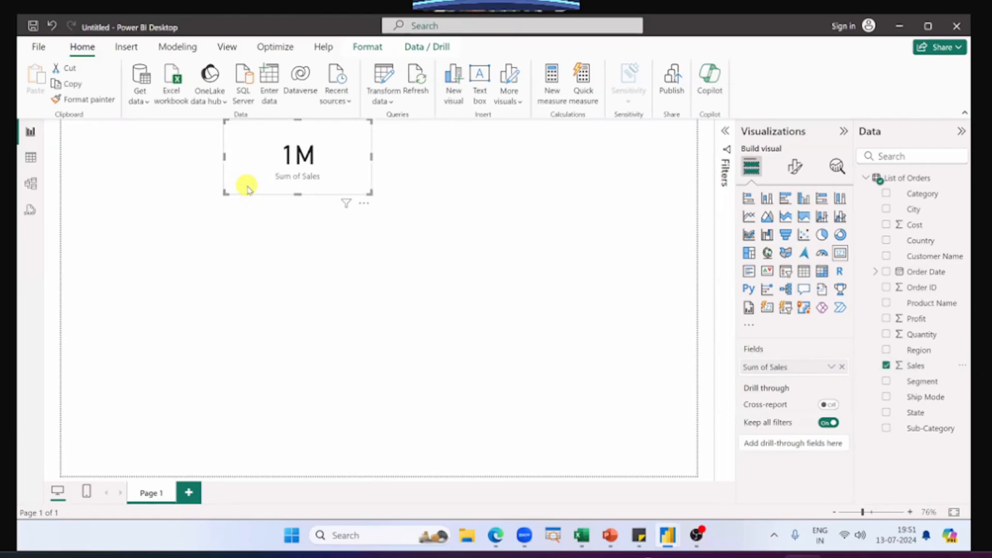
# Step: Add a second Card visual and place it near the middle of the page, below the Sales card
pyautogui.click(265, 265)
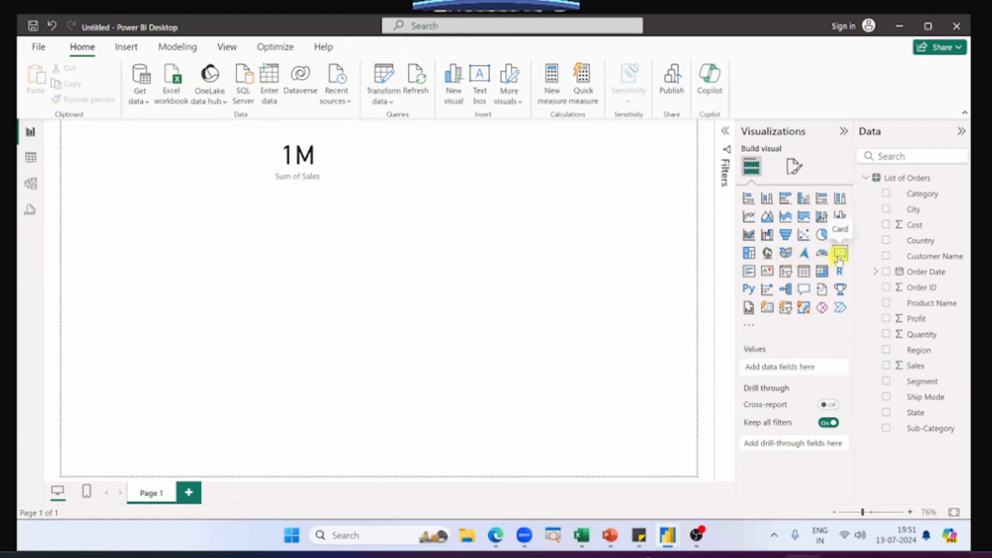
pyautogui.click(840, 253)
pyautogui.moveTo(188, 327); pyautogui.dragTo(388, 288)
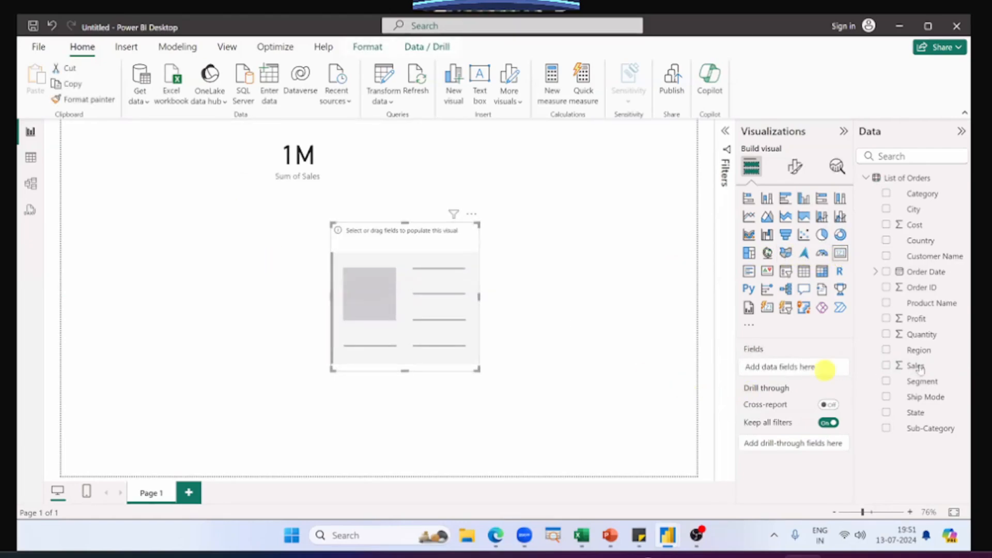
# Step: Add the Sales field to the second card, remove it again, and deselect the card
pyautogui.moveTo(915, 366); pyautogui.dragTo(832, 369)
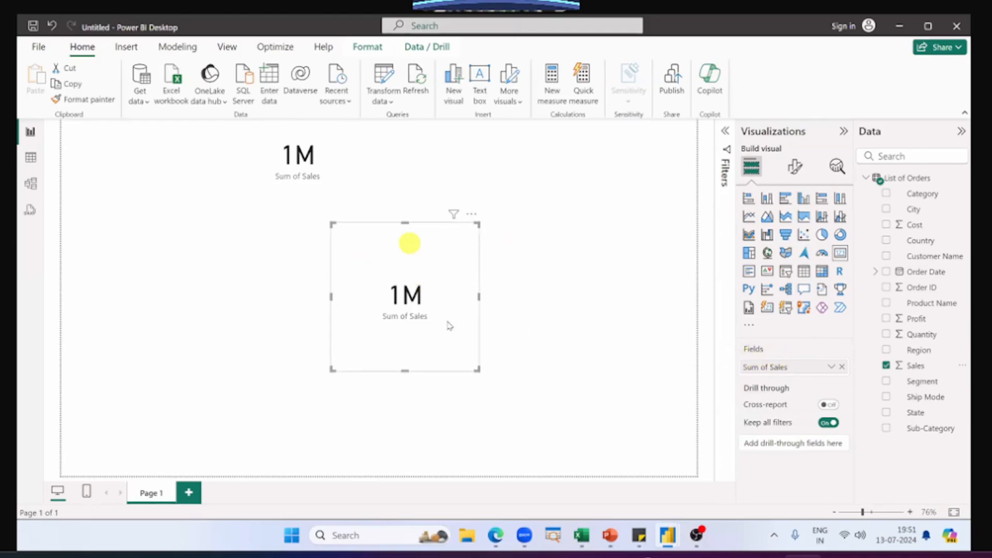
pyautogui.click(842, 367)
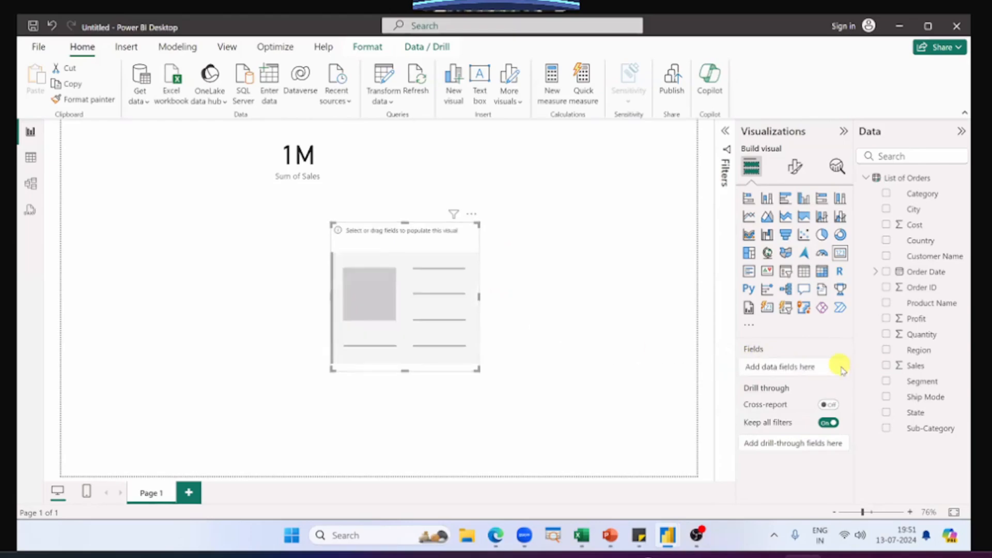
pyautogui.click(570, 381)
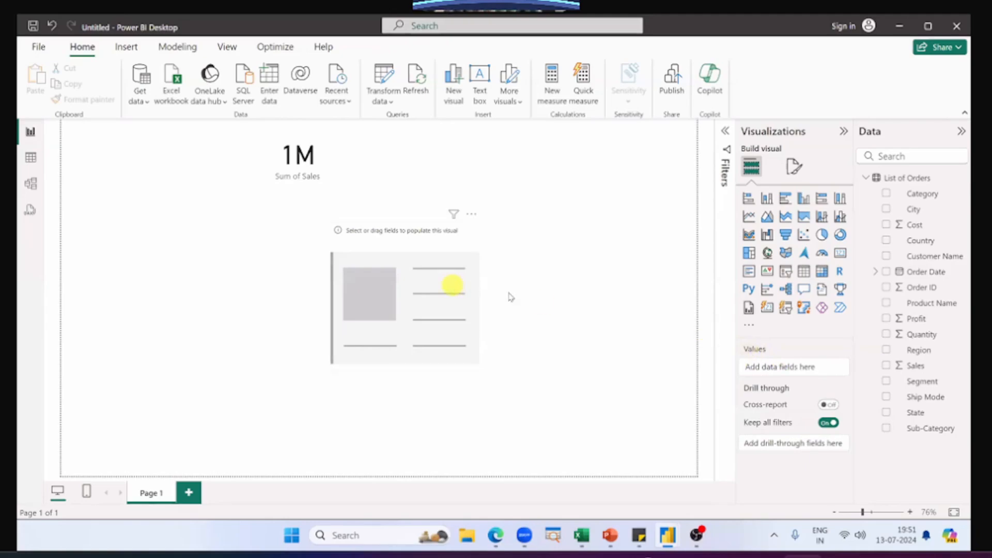
# Step: Add the Sales field to the second card, delete that card, and select the remaining Sales card
pyautogui.click(454, 284)
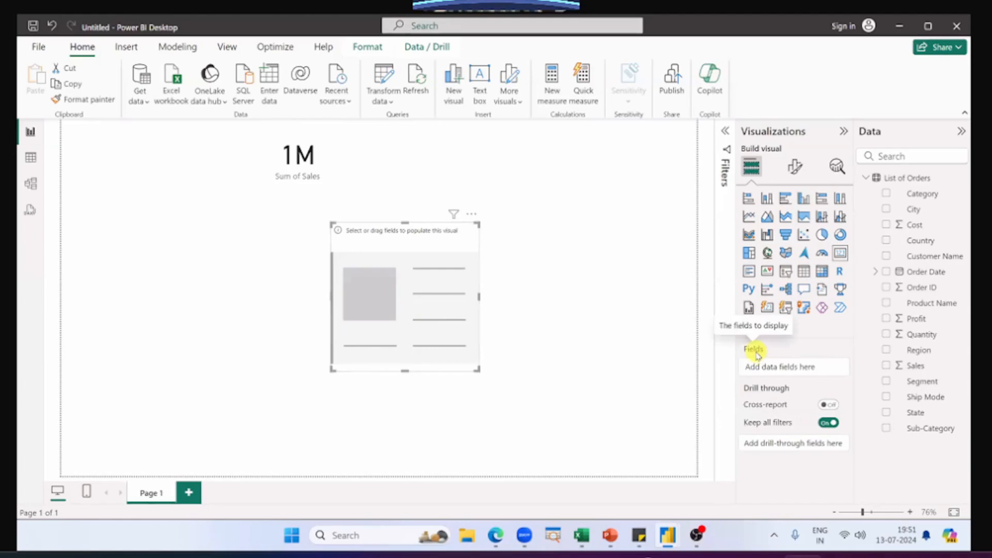
pyautogui.moveTo(916, 366); pyautogui.dragTo(810, 367)
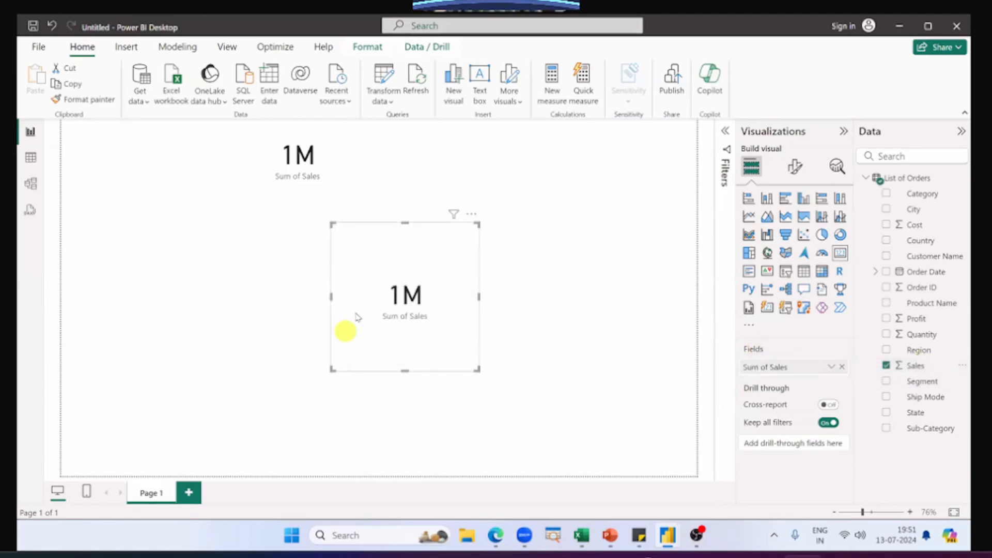
pyautogui.press('Delete')
pyautogui.click(273, 141)
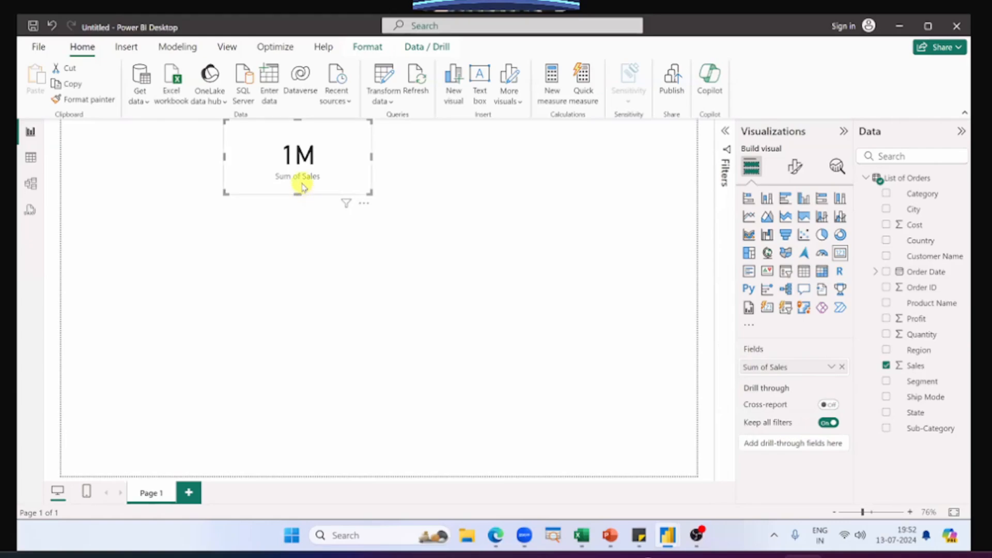
# Step: Examine the Sales, Cost and Profit cards in the finished SN Corp dashboard and return to the new report
pyautogui.hotkey('alt', 'Tab')
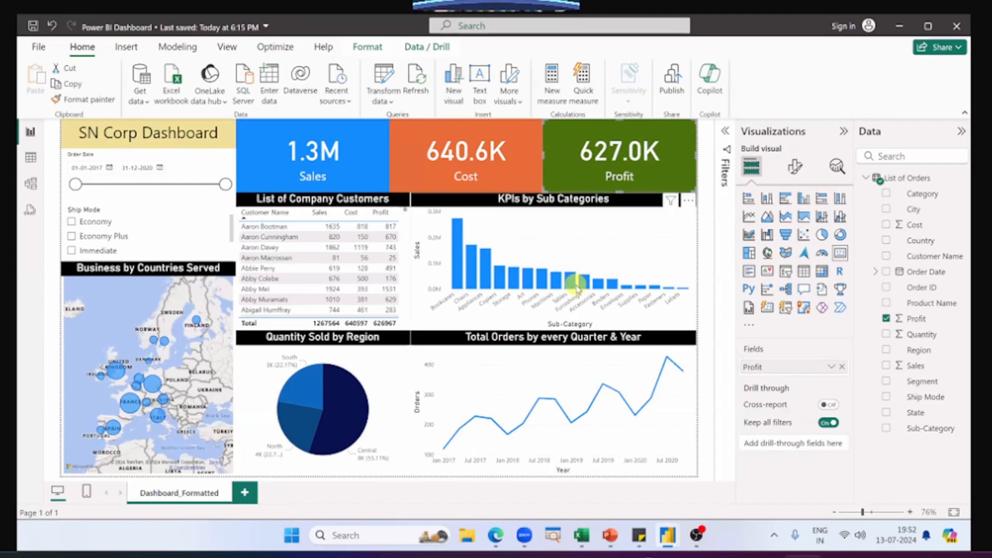
pyautogui.hotkey('alt', 'Tab')
pyautogui.hotkey('alt', 'Tab')
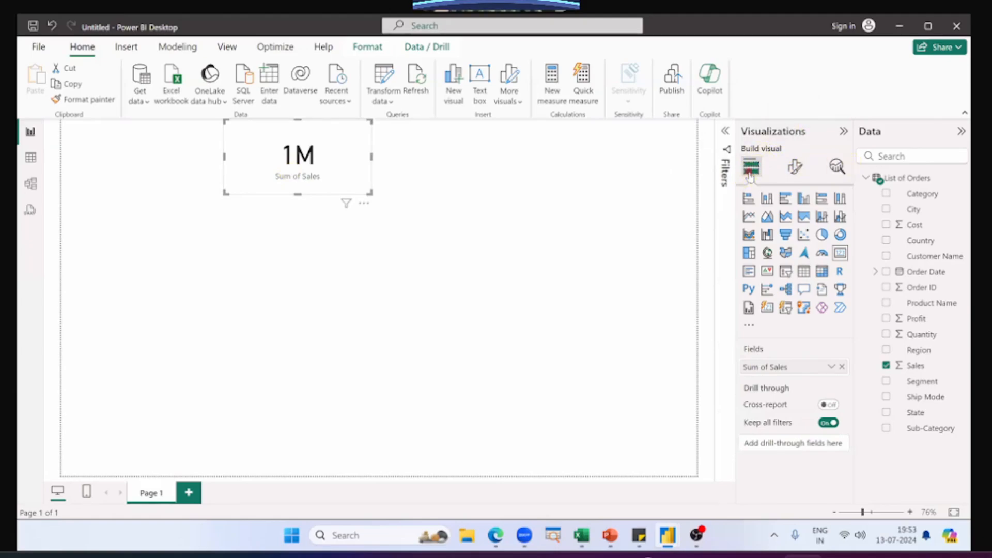
# Step: Open the callout value formatting settings of the Sales card
pyautogui.click(796, 167)
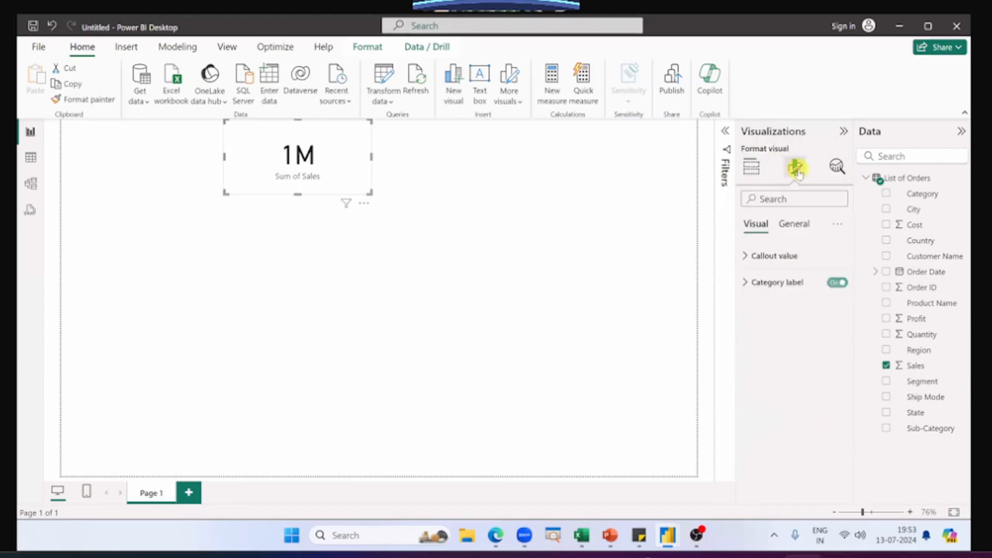
pyautogui.click(752, 166)
pyautogui.click(794, 168)
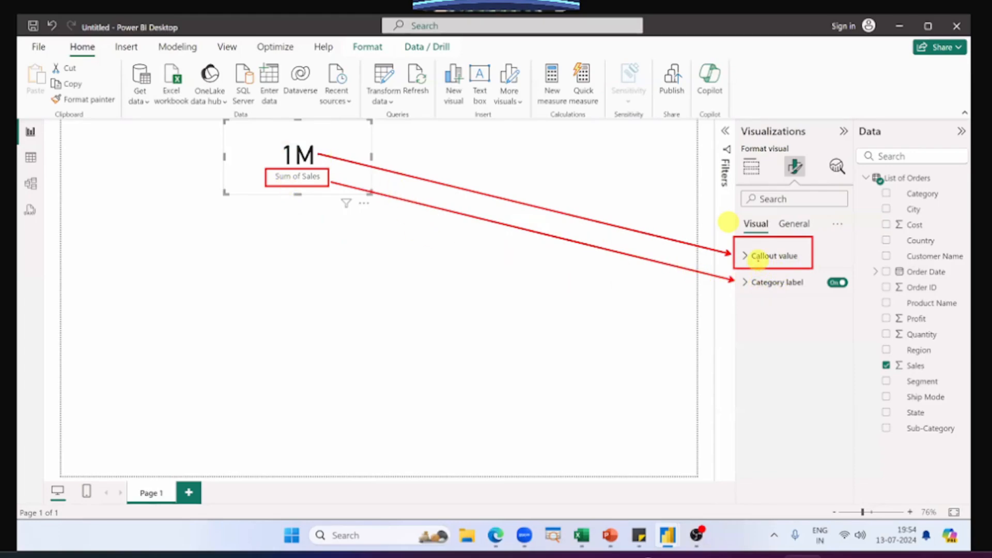
pyautogui.click(759, 263)
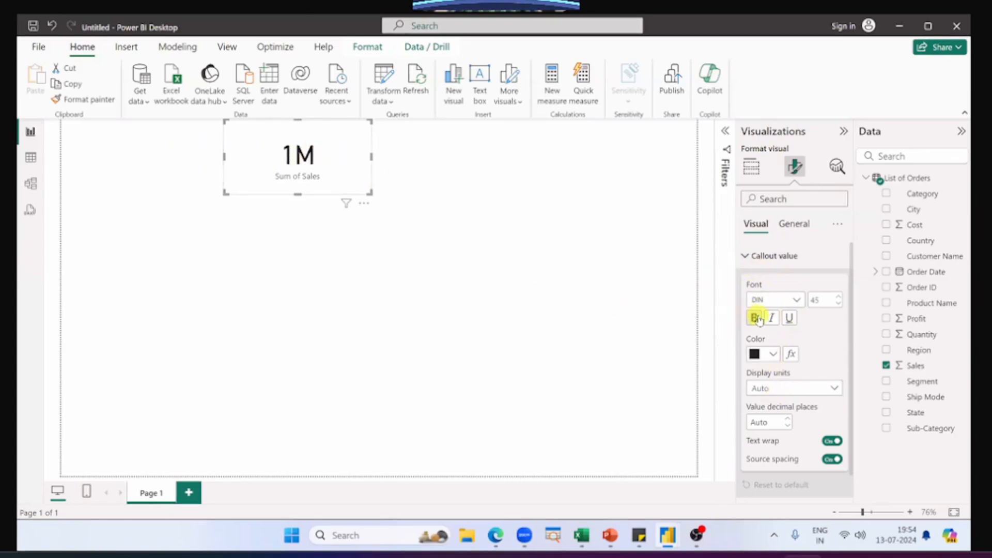
# Step: Try bold and italic styling on the Sales card's callout value, and switch both off again
pyautogui.click(772, 318)
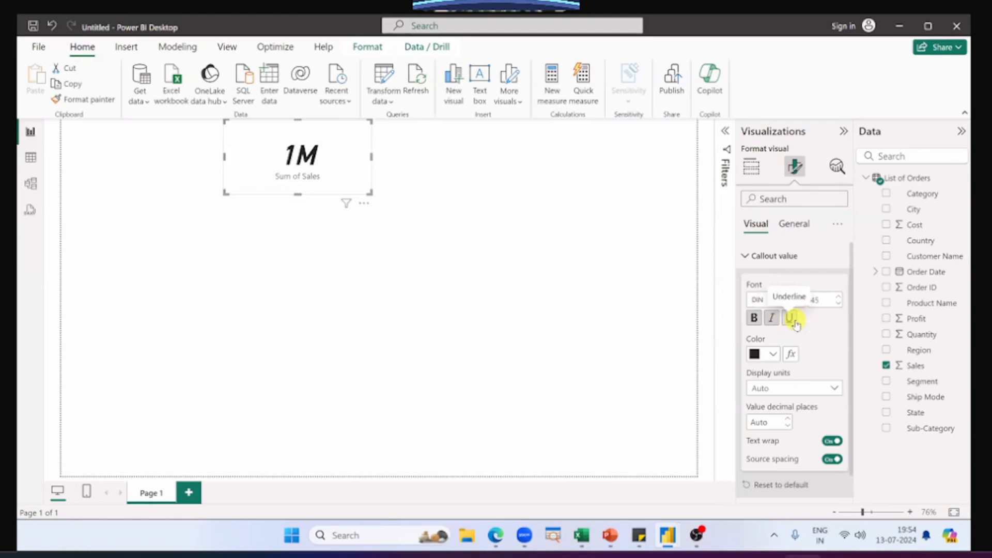
pyautogui.click(772, 319)
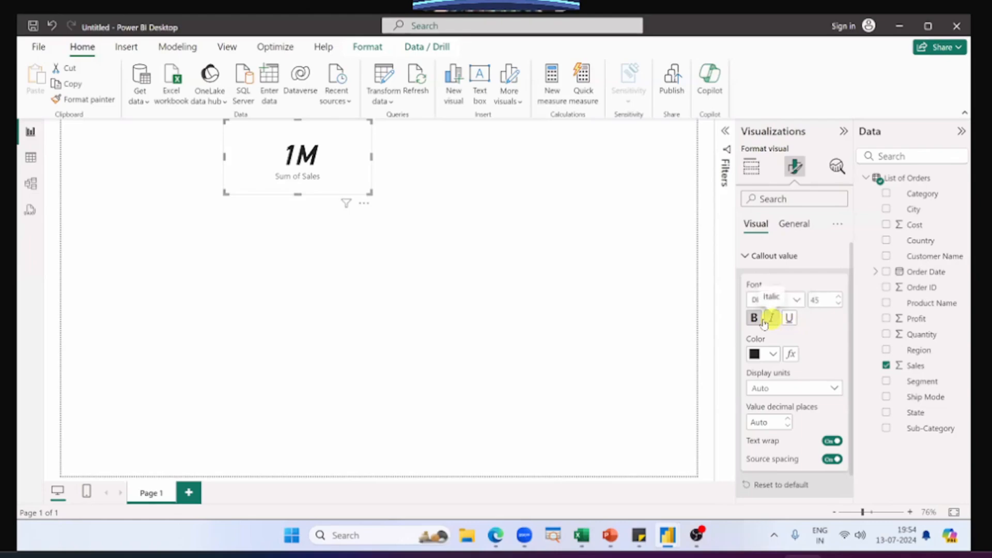
pyautogui.click(756, 318)
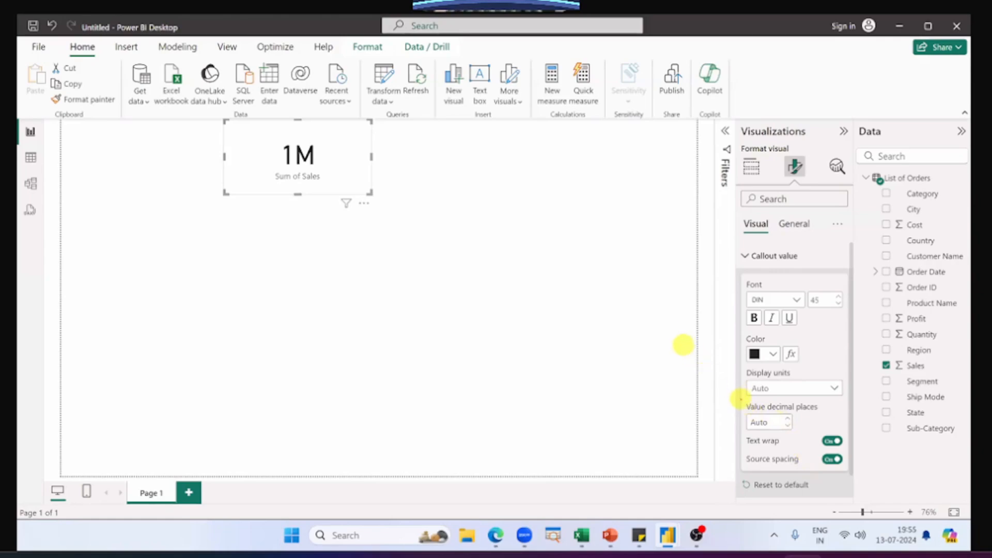
pyautogui.moveTo(740, 399); pyautogui.dragTo(830, 433)
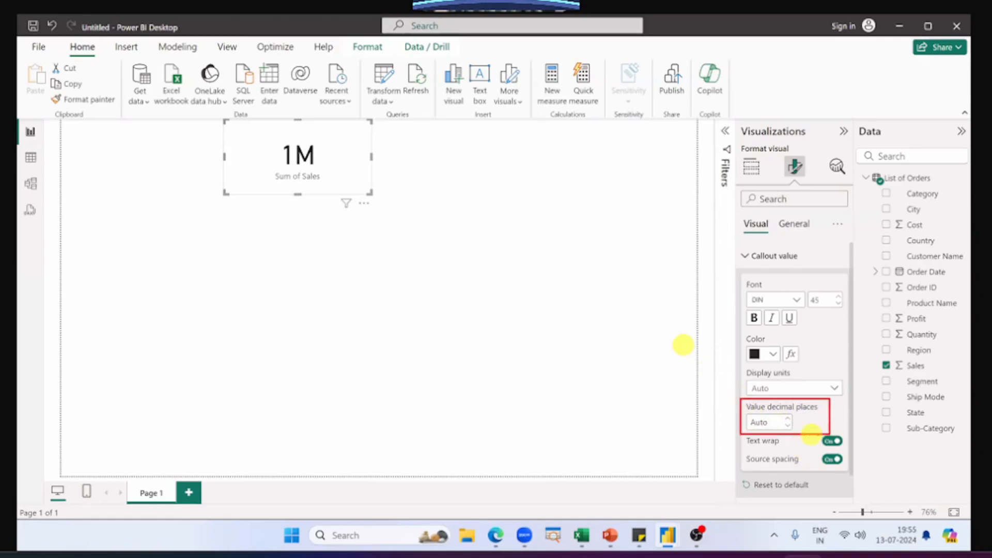
pyautogui.moveTo(737, 424); pyautogui.dragTo(698, 424)
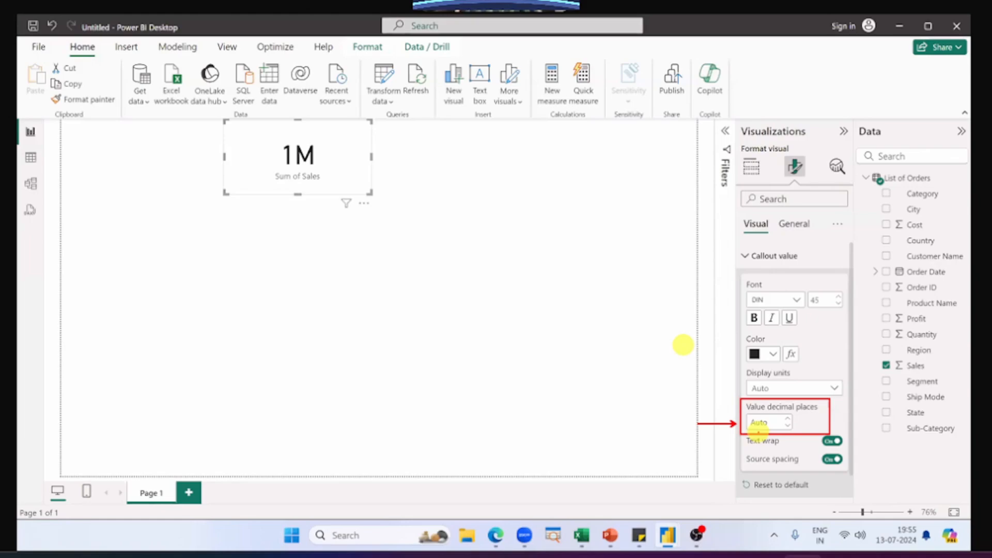
pyautogui.press('Escape')
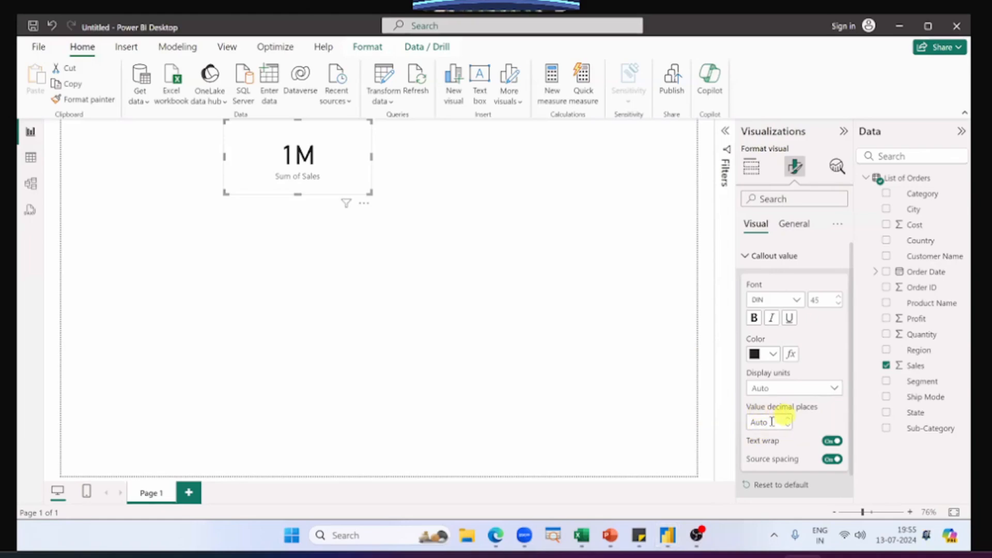
# Step: Set the decimal places of the Sales card's callout value to 1
pyautogui.click(772, 421)
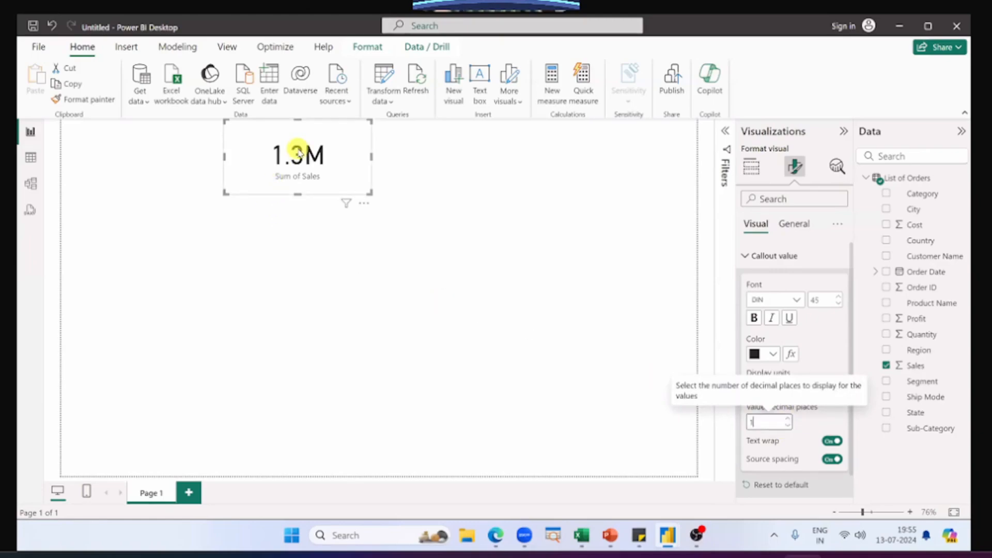
pyautogui.click(771, 422)
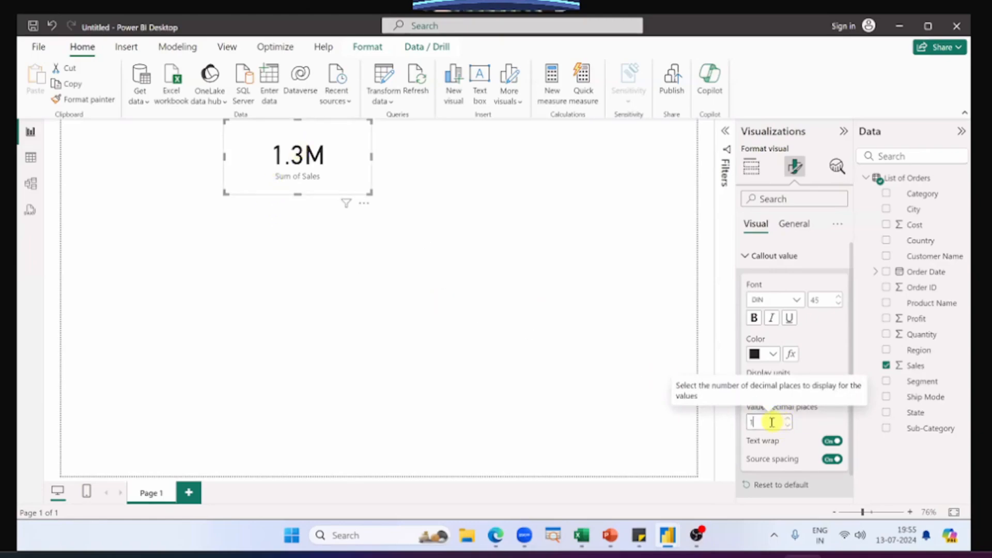
pyautogui.press('BackSpace')
pyautogui.write('2')
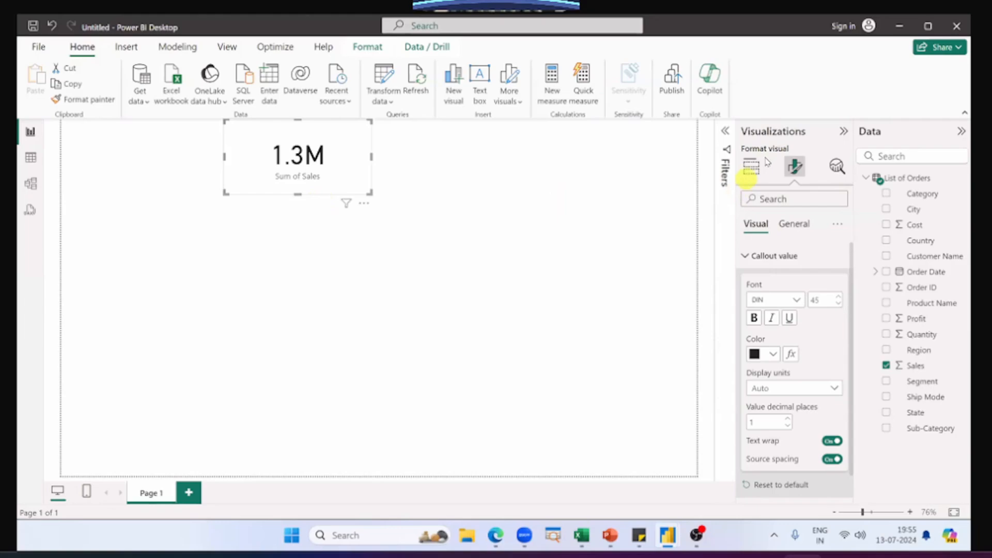
# Step: Return to the Sales card's field setup and compare the card with the three key figure cards in the finished dashboard
pyautogui.click(752, 166)
pyautogui.hotkey('alt', 'Tab')
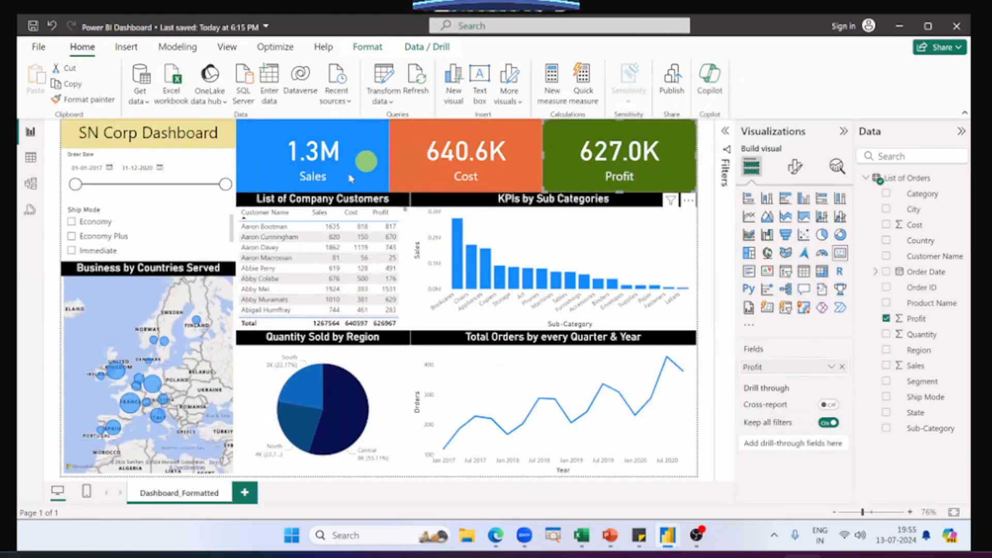
pyautogui.hotkey('alt', 'Tab')
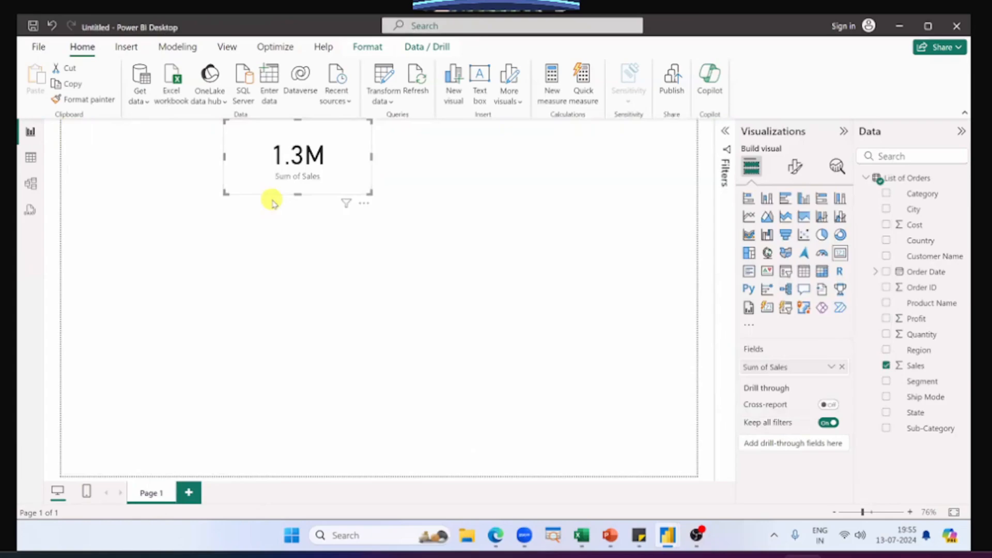
pyautogui.hotkey('alt', 'Tab')
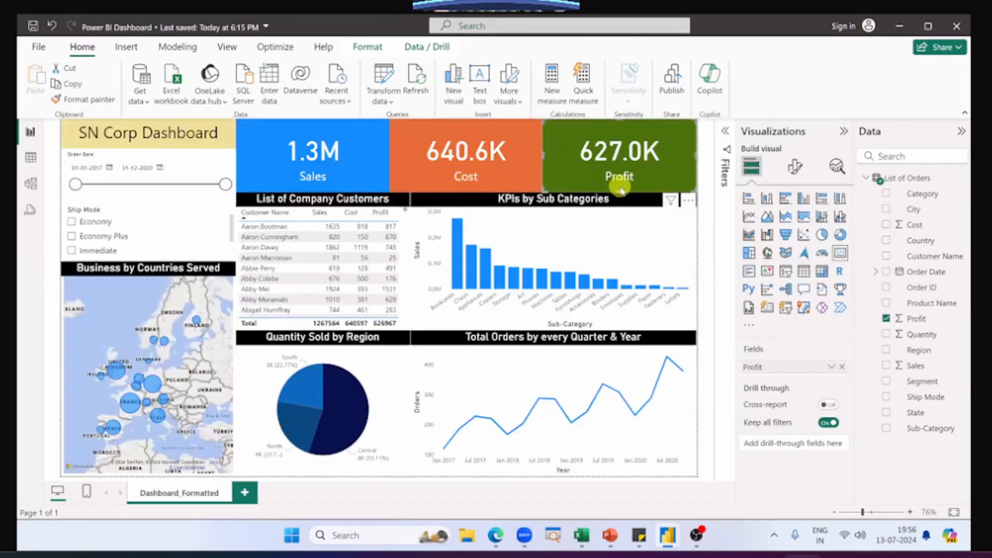
pyautogui.hotkey('alt', 'Tab')
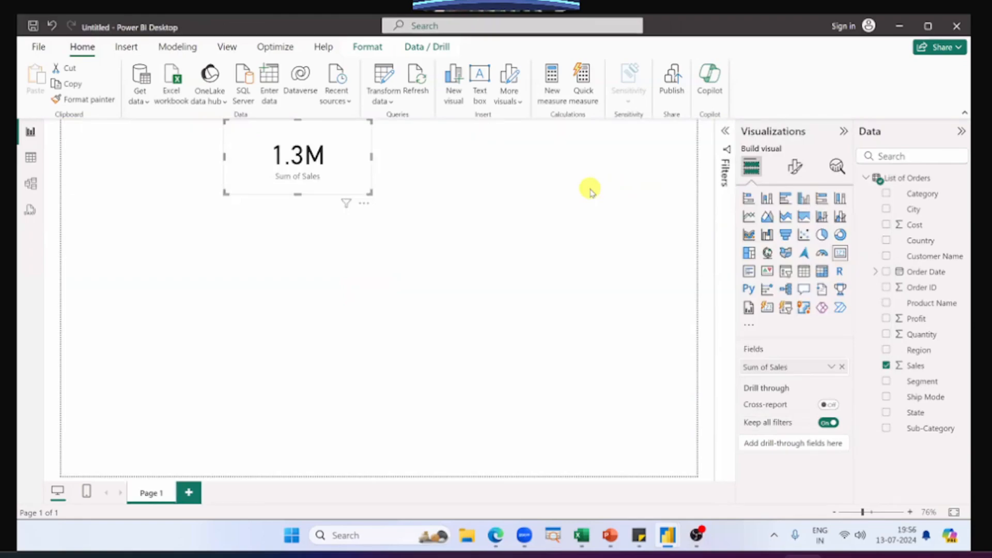
# Step: Build a separate Card visual for Profit with its callout value at 1 decimal place, and delete it
pyautogui.click(590, 190)
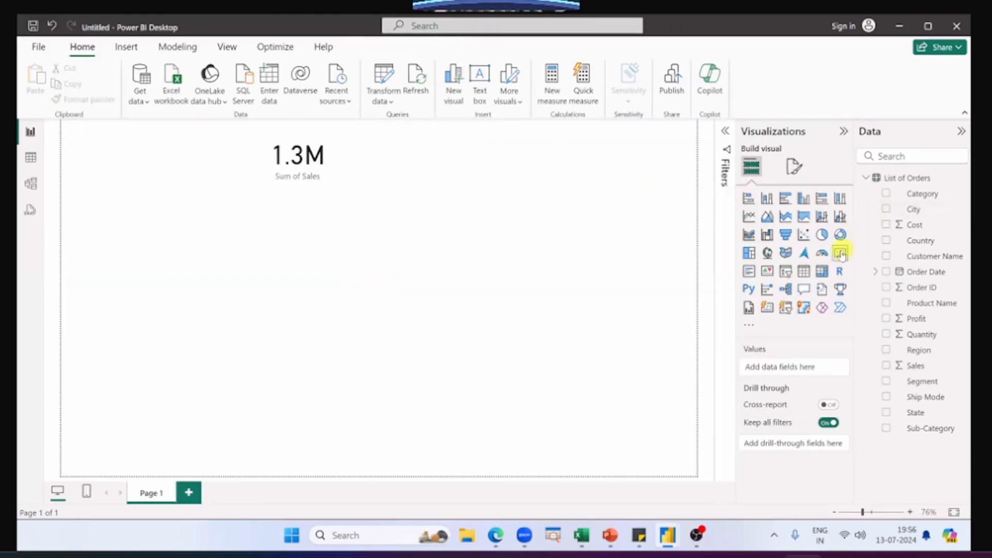
pyautogui.click(840, 255)
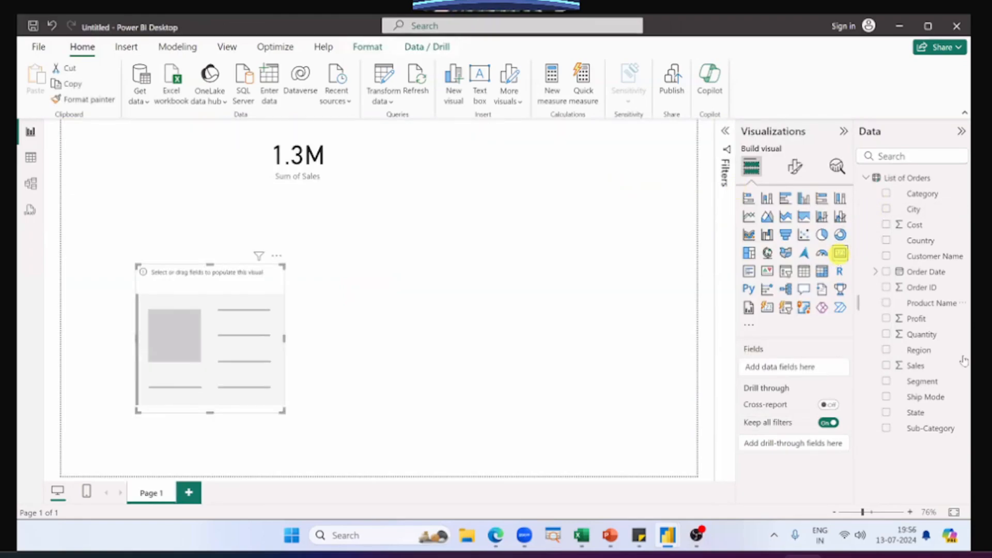
pyautogui.moveTo(915, 317); pyautogui.dragTo(819, 367)
pyautogui.click(790, 167)
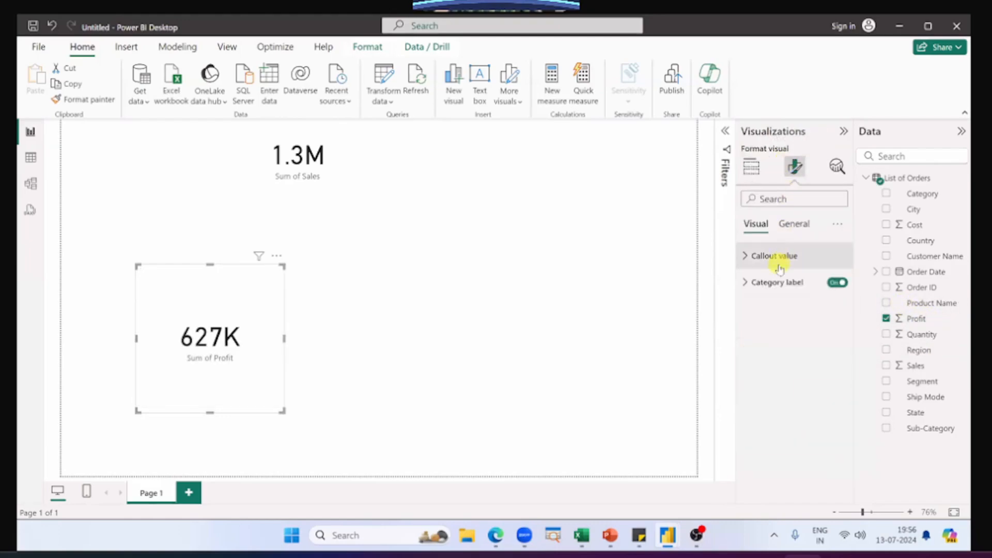
pyautogui.click(775, 257)
pyautogui.click(768, 422)
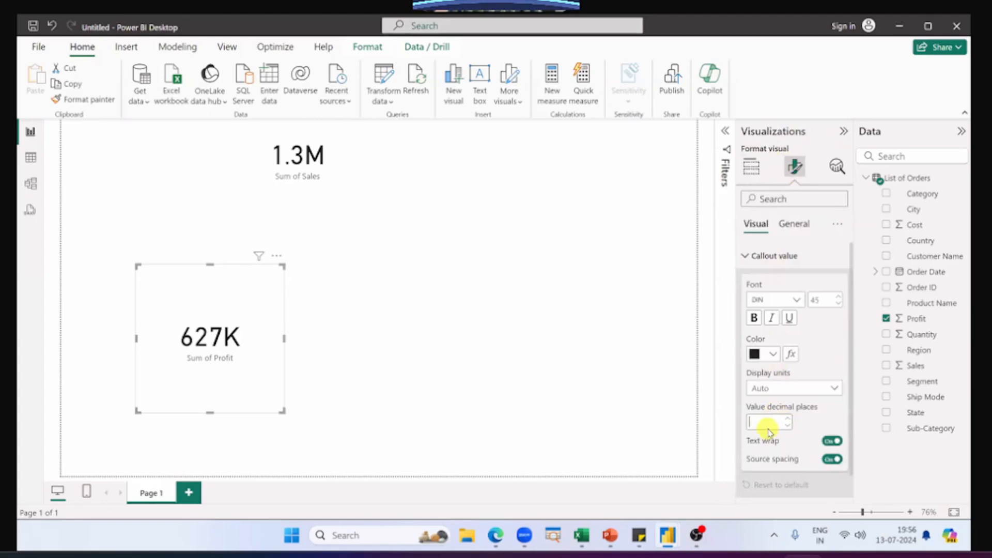
pyautogui.write('1')
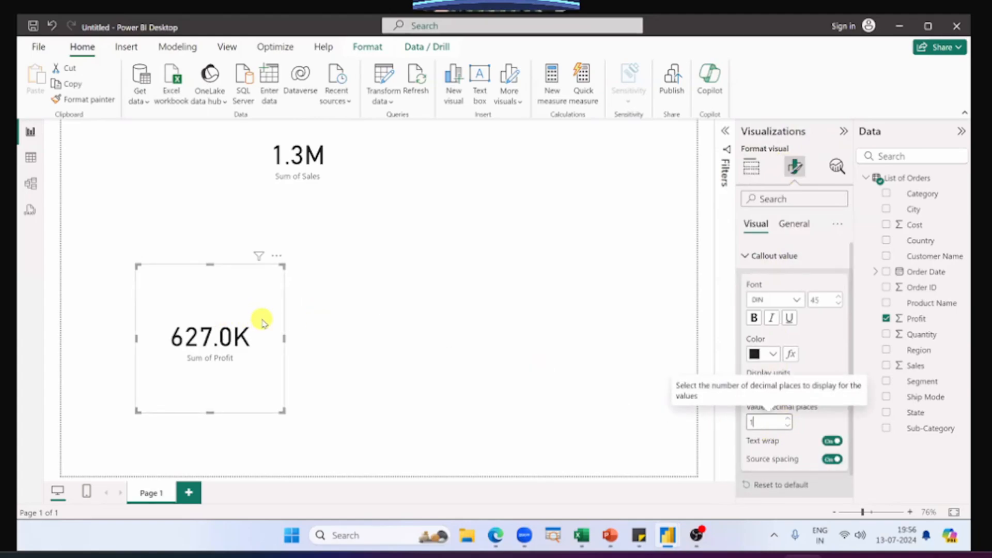
pyautogui.press('Delete')
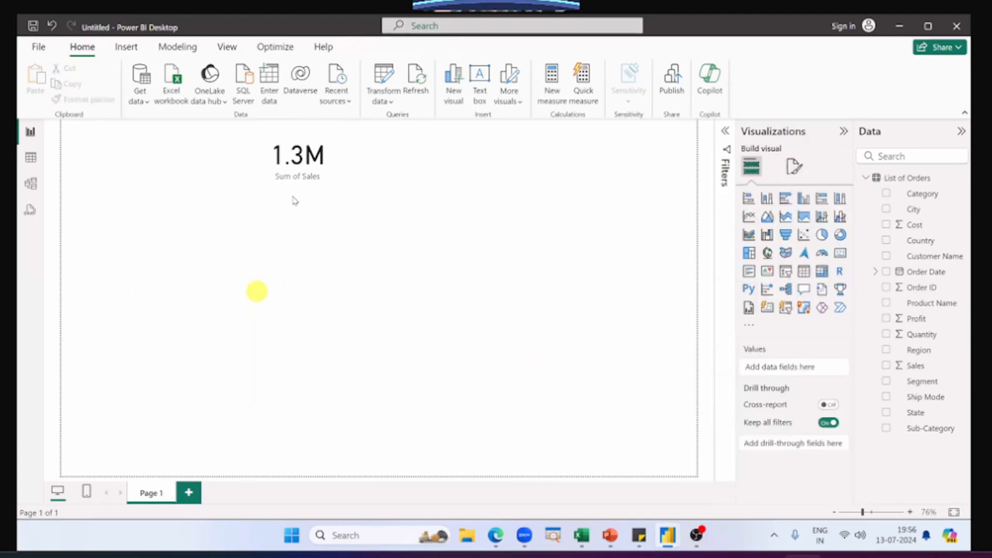
# Step: Duplicate the Sales card twice and line up both copies in a row to the right of the original
pyautogui.click(315, 165)
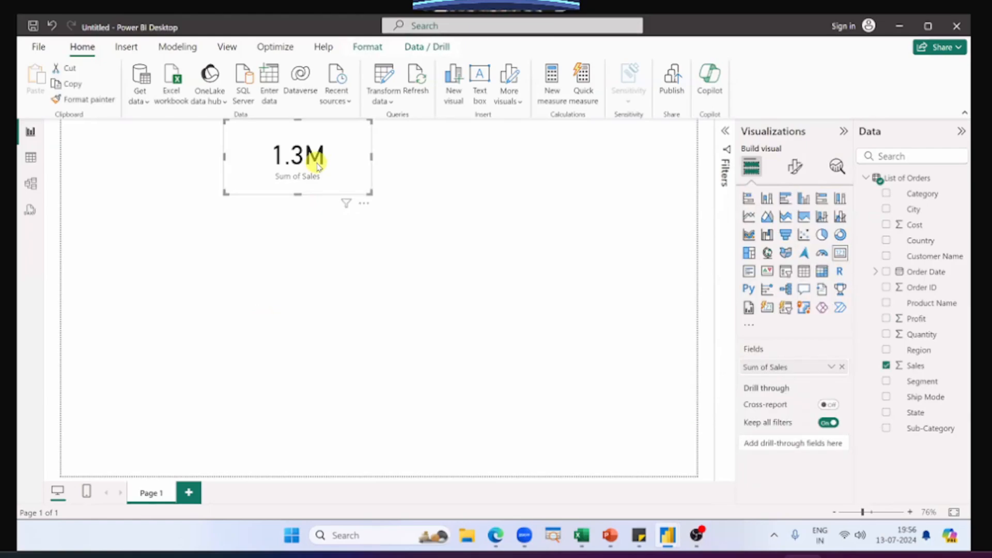
pyautogui.hotkey('ctrl', 'c')
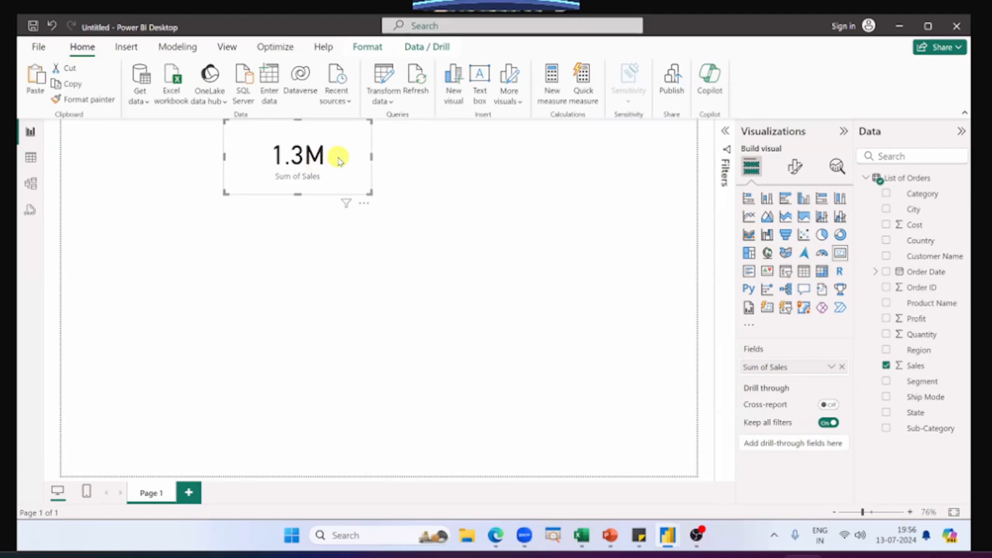
pyautogui.hotkey('ctrl', 'v')
pyautogui.moveTo(343, 156); pyautogui.dragTo(423, 155)
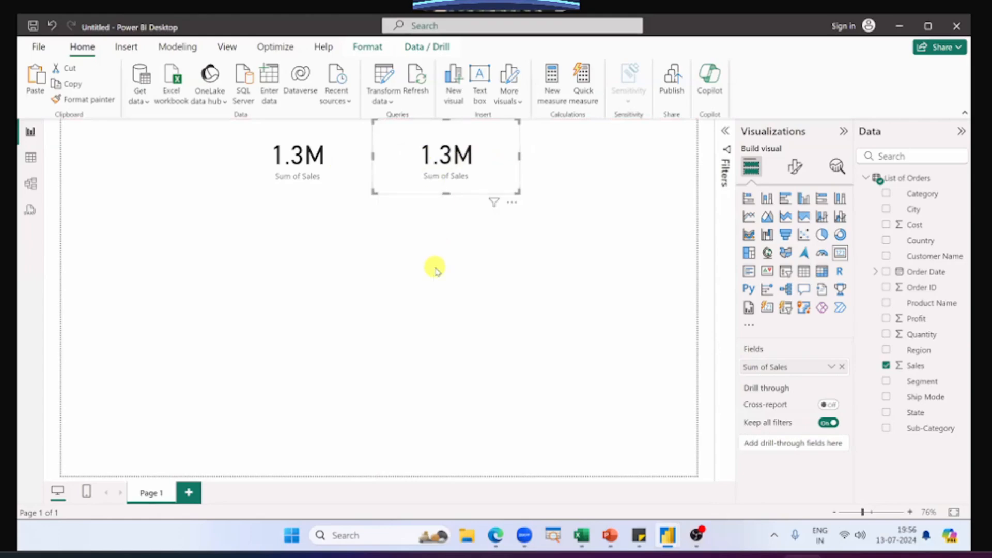
pyautogui.hotkey('ctrl', 'v')
pyautogui.moveTo(448, 174); pyautogui.dragTo(591, 149)
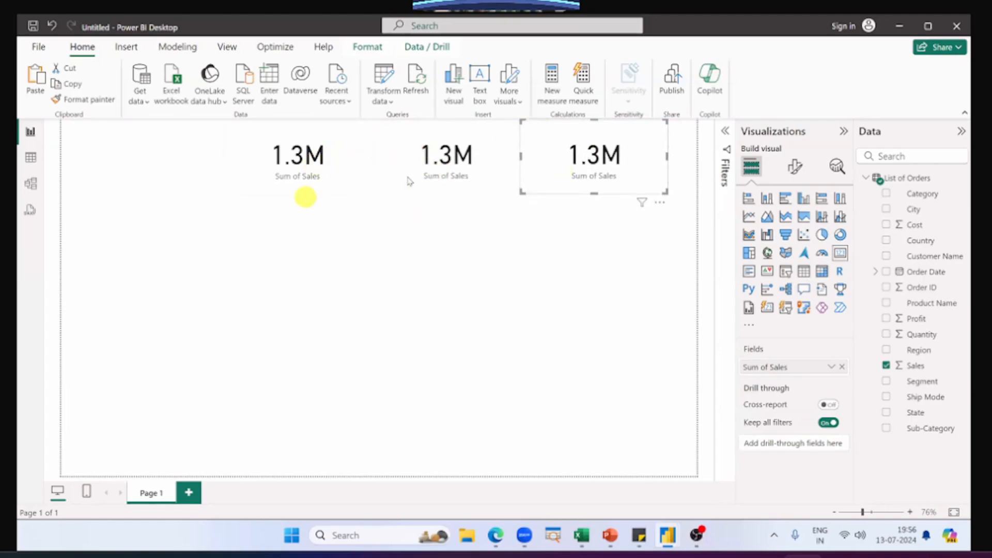
# Step: Replace the Sales field with Cost in the middle card
pyautogui.click(442, 158)
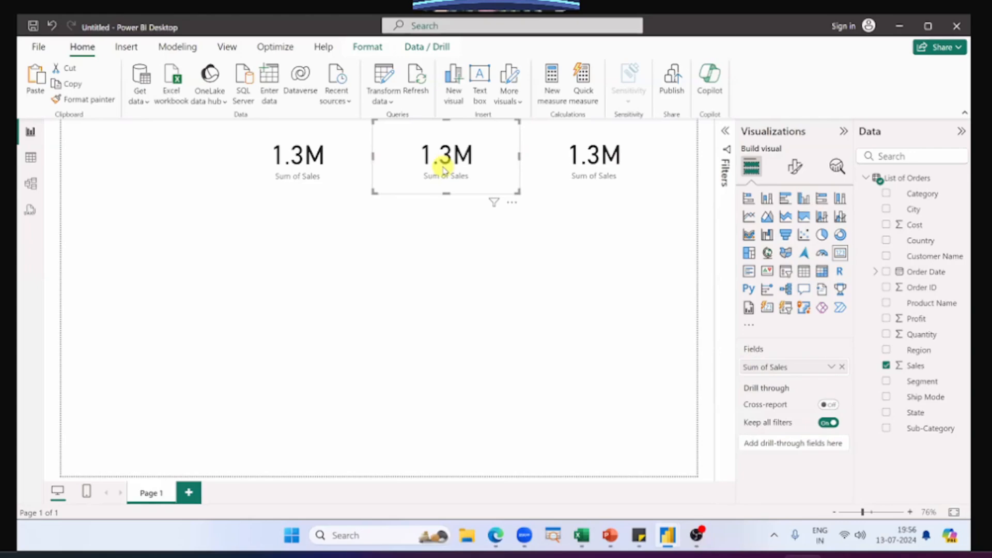
pyautogui.click(842, 369)
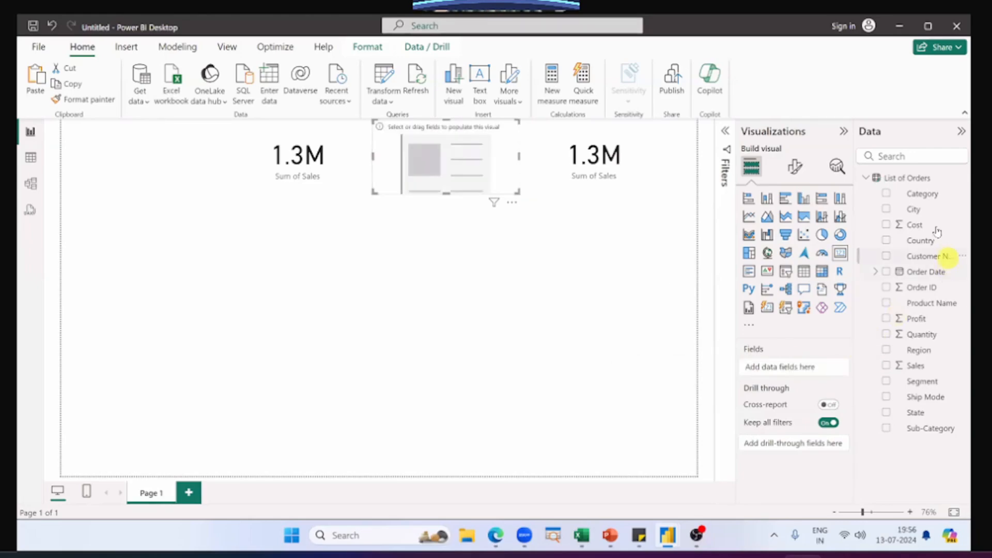
pyautogui.moveTo(937, 226); pyautogui.dragTo(813, 366)
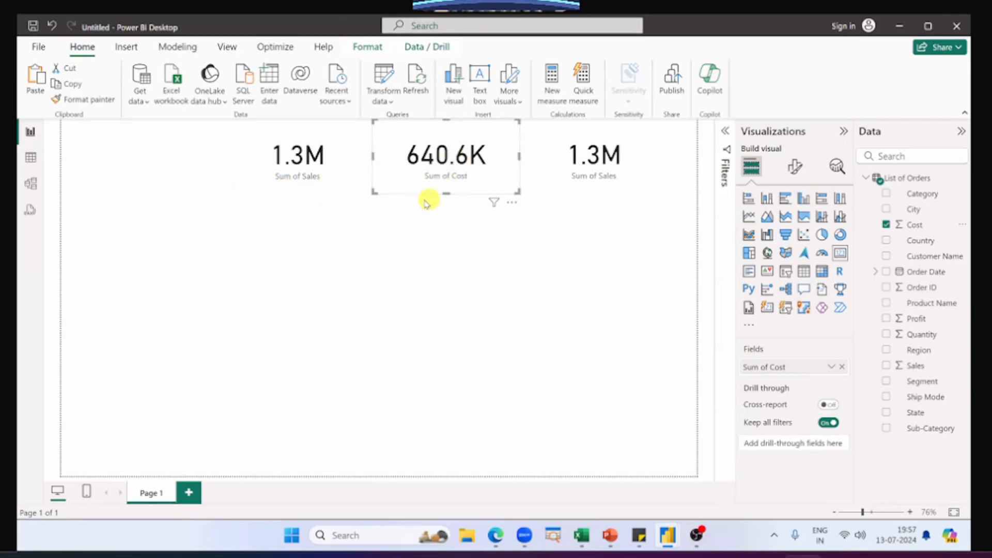
# Step: Replace the Sales field with Profit in the third card, and check all three cards
pyautogui.click(616, 168)
pyautogui.click(840, 367)
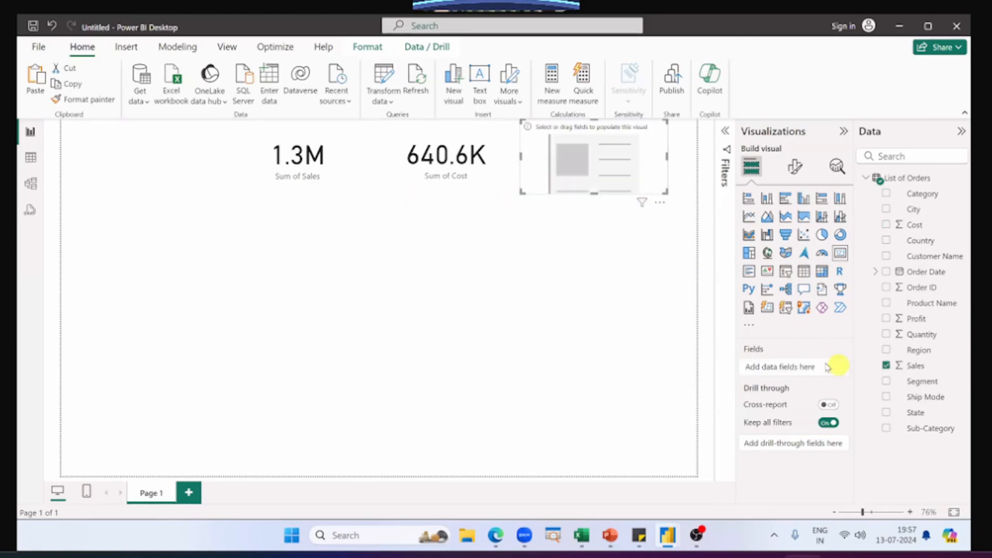
pyautogui.moveTo(923, 323); pyautogui.dragTo(797, 367)
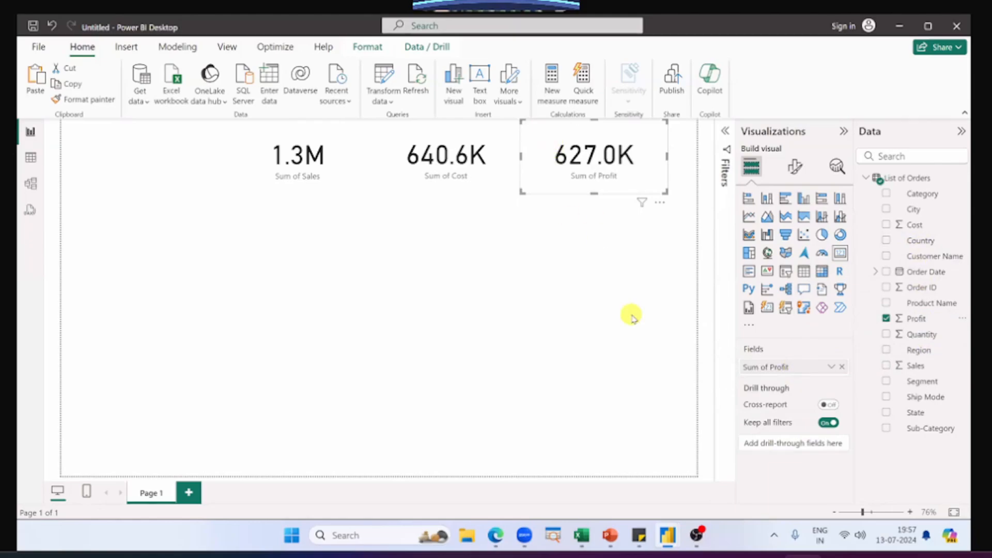
pyautogui.click(291, 148)
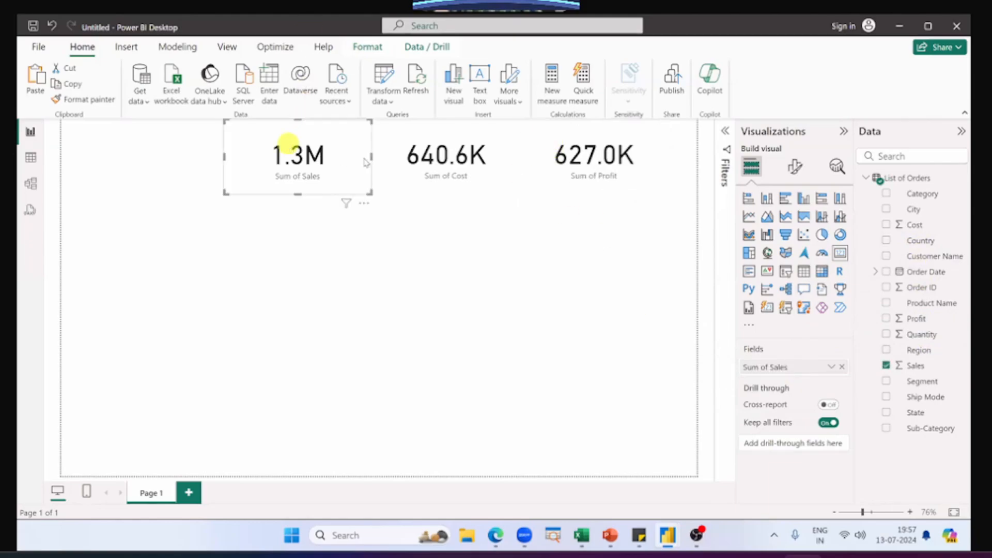
pyautogui.click(459, 158)
pyautogui.click(588, 165)
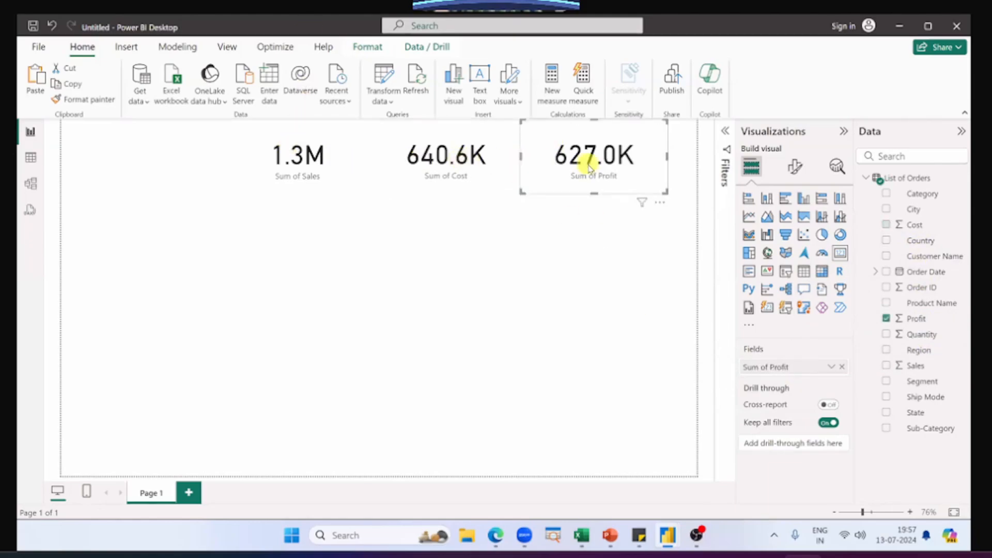
pyautogui.click(549, 218)
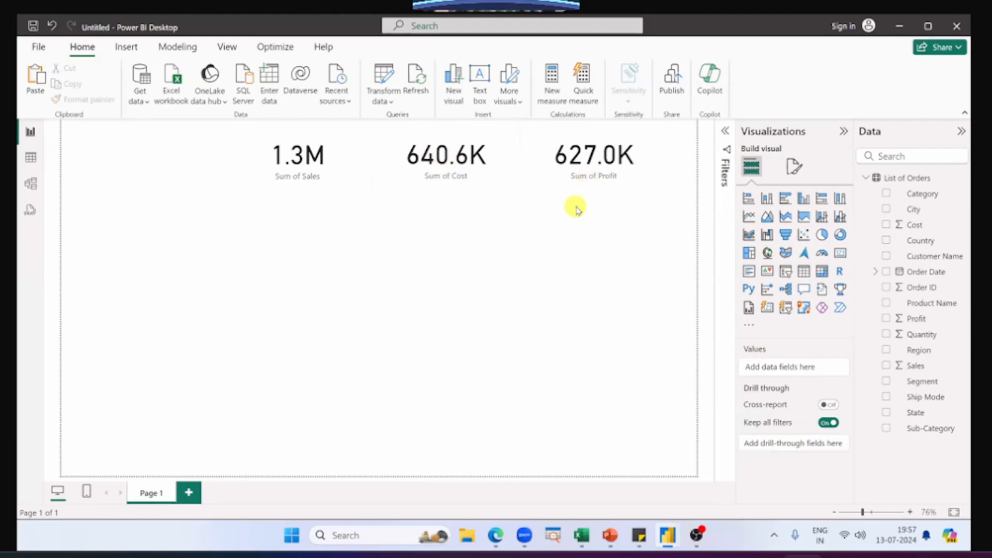
# Step: View the Creating a Card slide in PowerPoint and return to the new Power BI report
pyautogui.hotkey('alt', 'Tab')
pyautogui.hotkey('alt', 'Tab')
pyautogui.hotkey('alt', 'Tab')
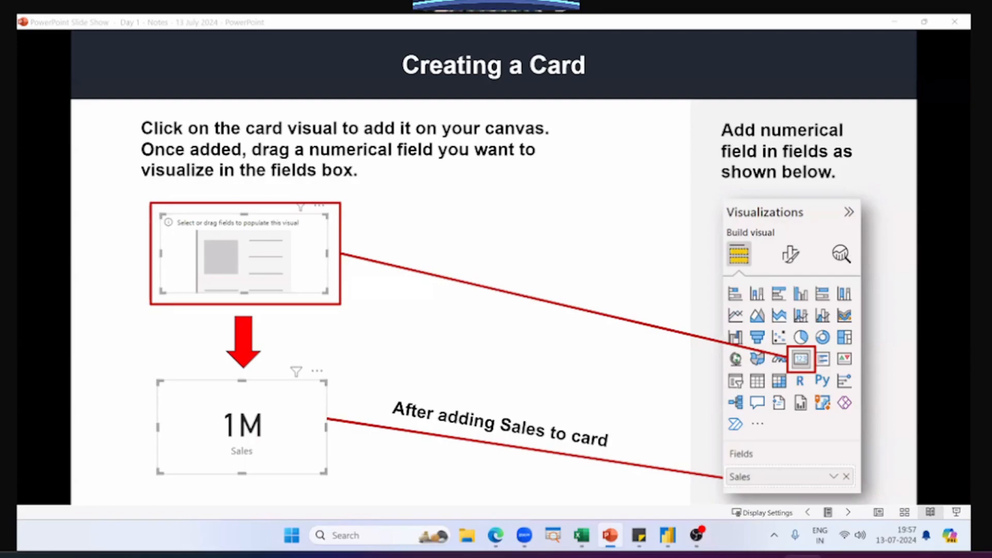
pyautogui.hotkey('alt', 'Tab')
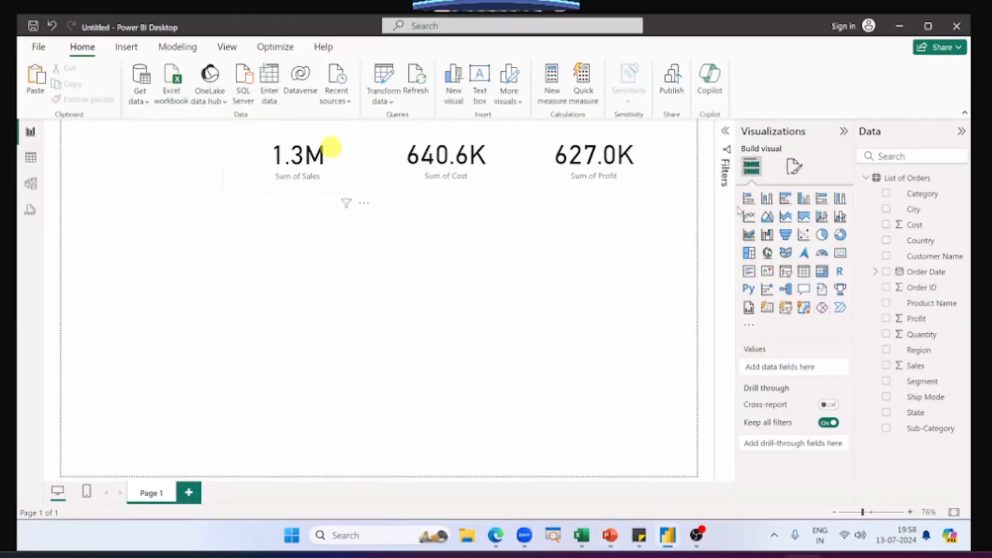
# Step: Examine the Sales card's callout value formatting, including its value decimal places setting
pyautogui.click(330, 147)
pyautogui.click(795, 167)
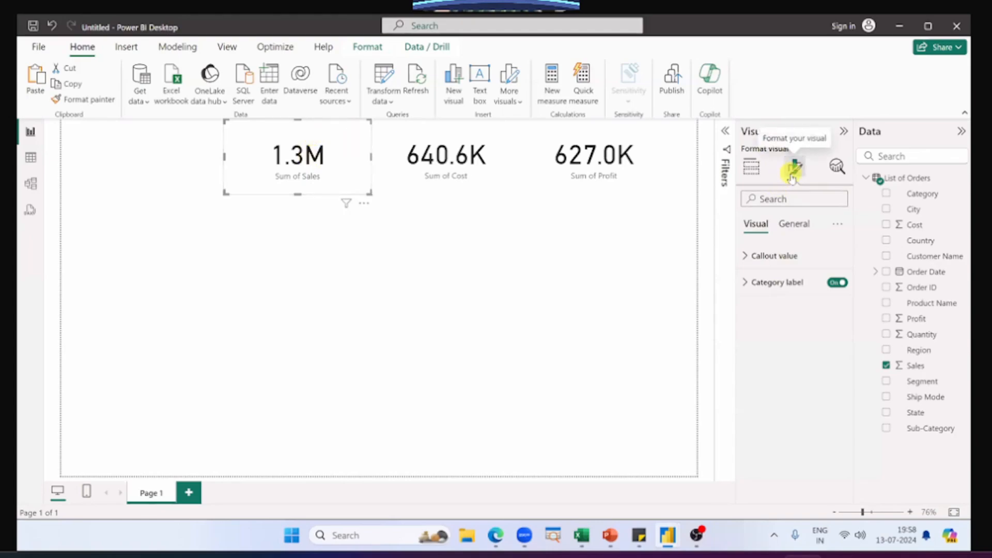
pyautogui.click(748, 257)
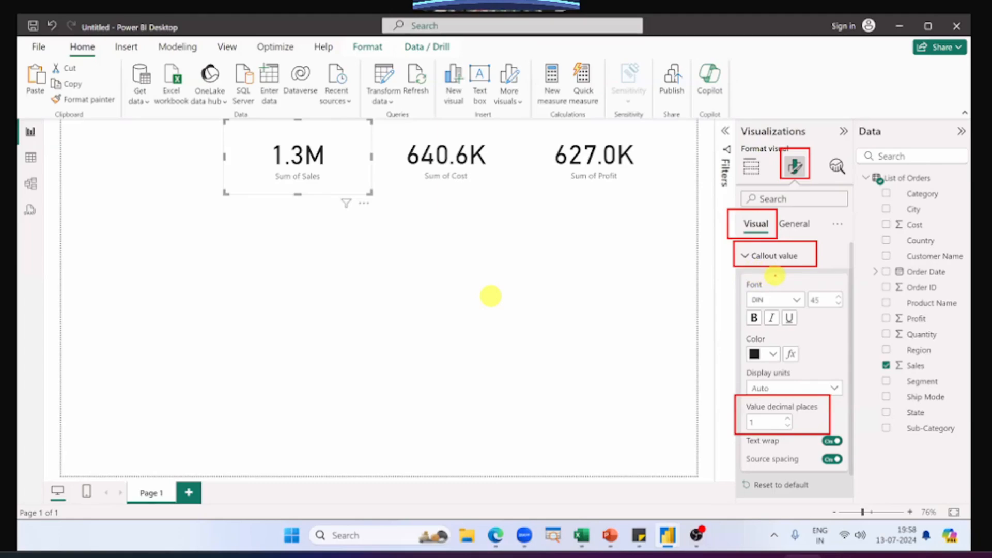
pyautogui.moveTo(290, 185); pyautogui.dragTo(307, 185)
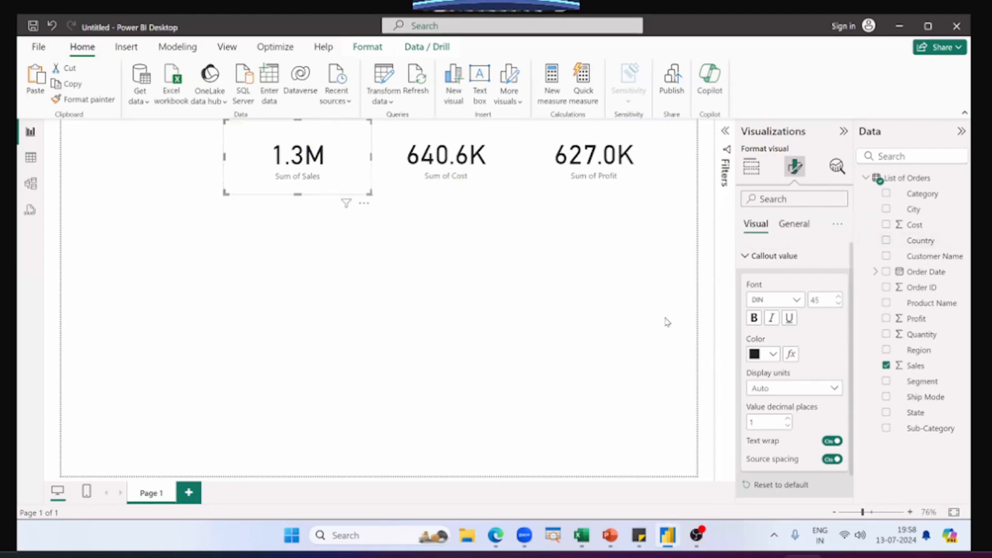
pyautogui.click(500, 303)
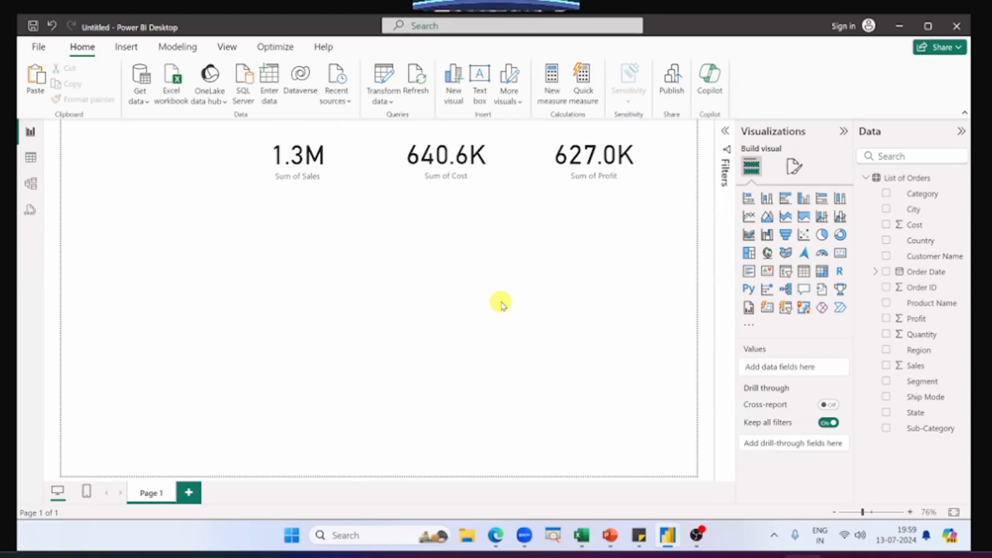
# Step: Compare the List of Company Customers table in the finished dashboard with the order rows in the Excel dataset
pyautogui.hotkey('alt', 'Tab')
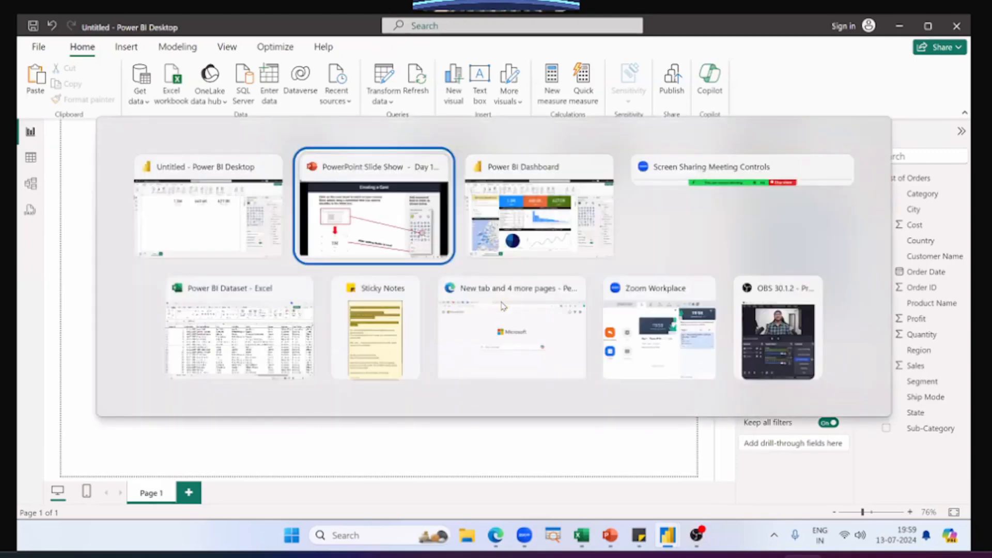
pyautogui.click(475, 253)
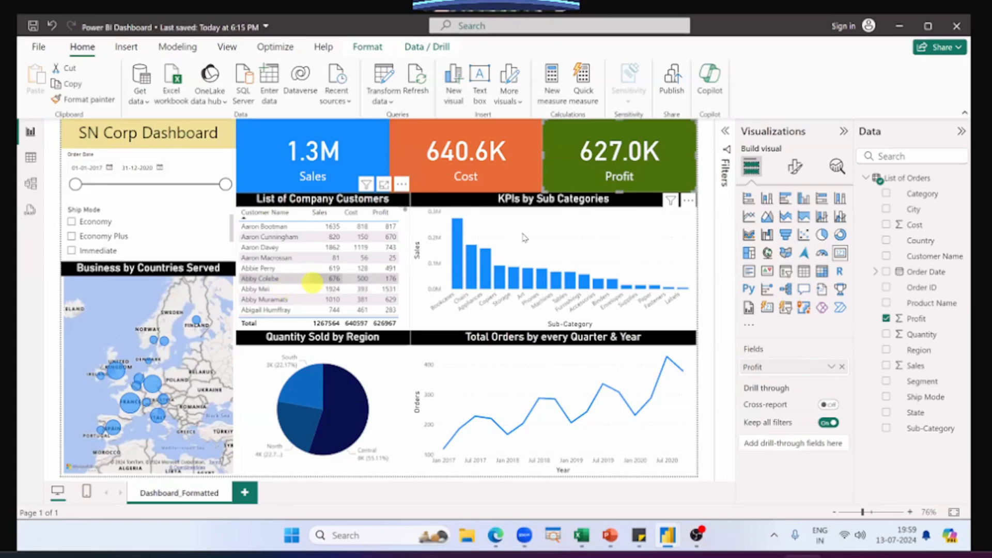
pyautogui.hotkey('alt', 'Tab')
pyautogui.click(267, 359)
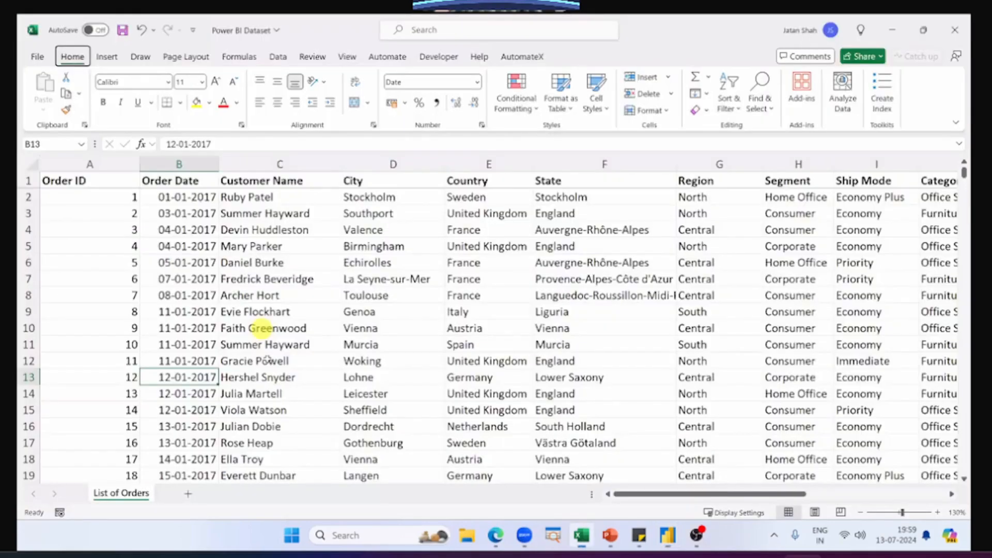
pyautogui.hotkey('alt', 'Tab')
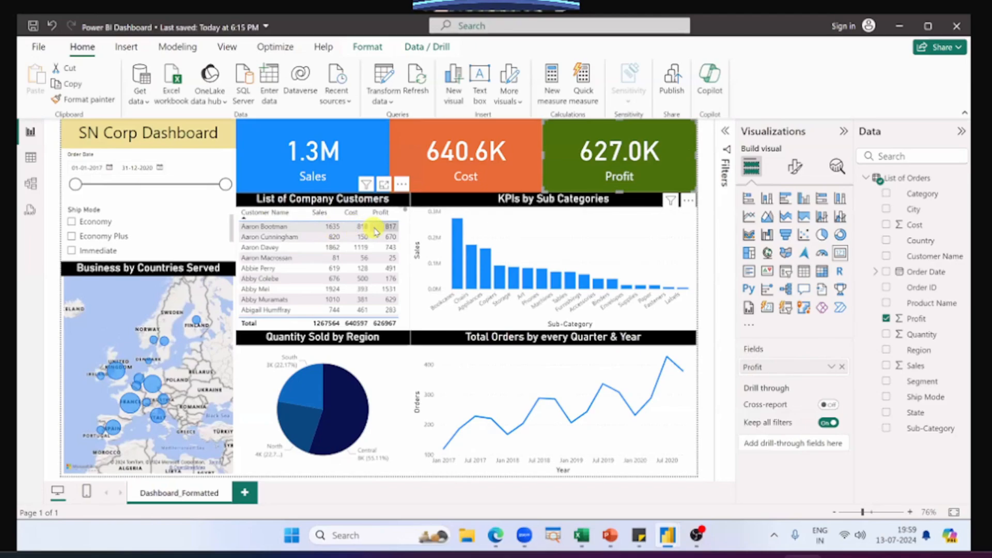
pyautogui.hotkey('alt', 'Tab')
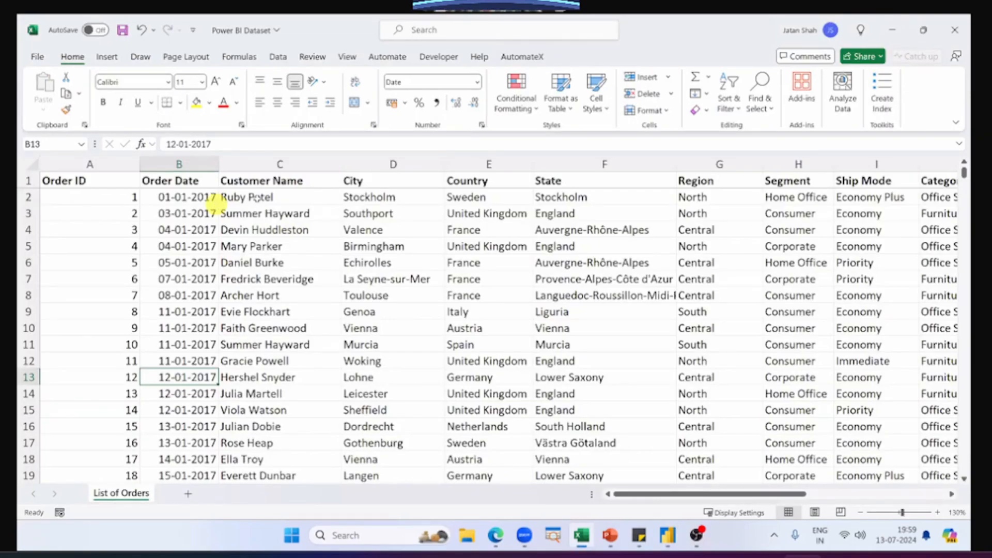
# Step: Fill the first customer's name down through C2:C6 in the Excel dataset and compare the rows with the dashboard's customer table
pyautogui.click(309, 201)
pyautogui.moveTo(341, 204); pyautogui.dragTo(339, 267)
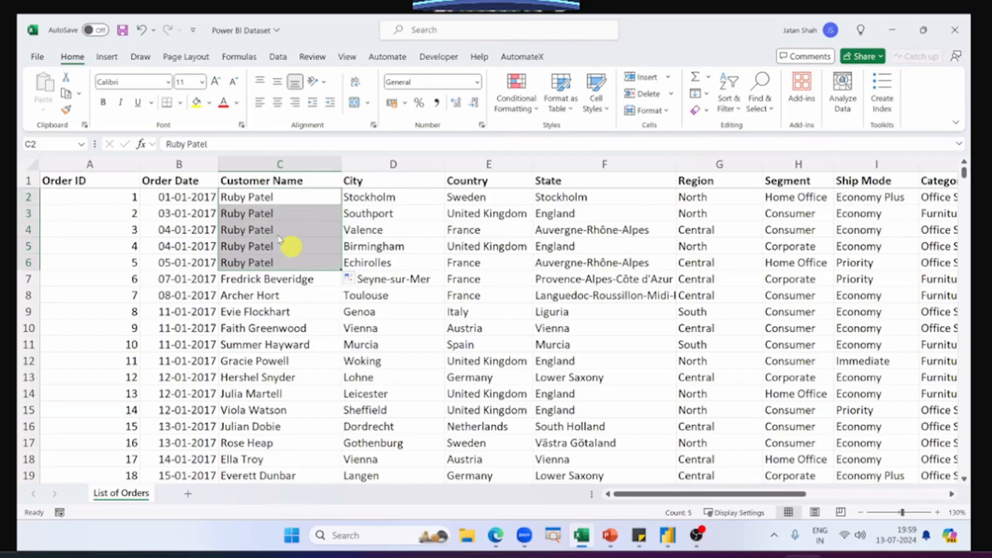
pyautogui.hotkey('alt', 'Tab')
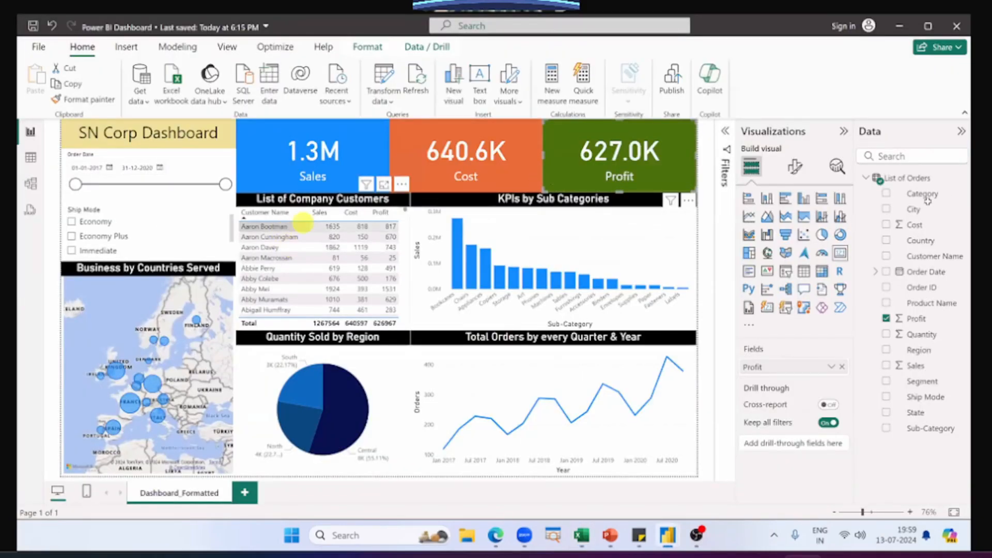
pyautogui.hotkey('alt', 'Tab')
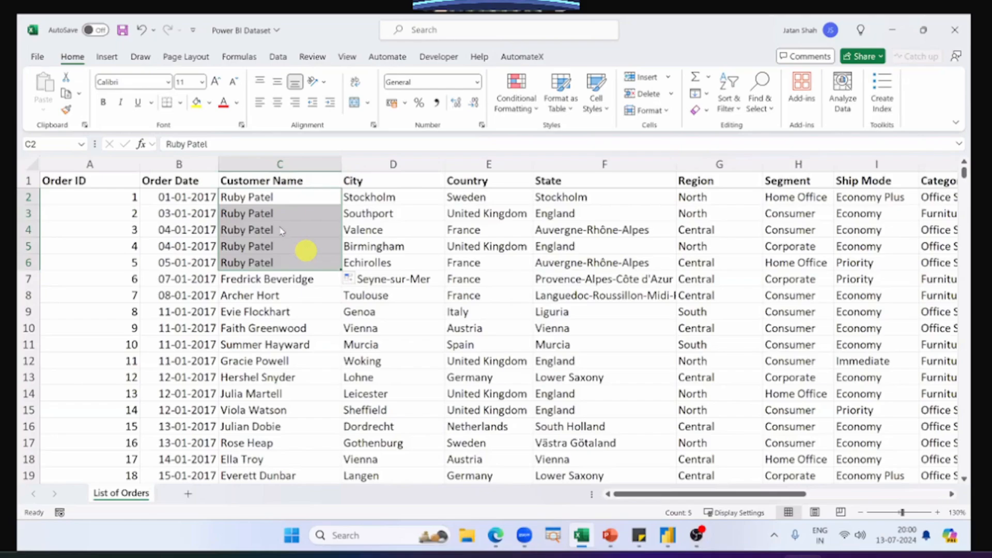
pyautogui.hotkey('alt', 'Tab')
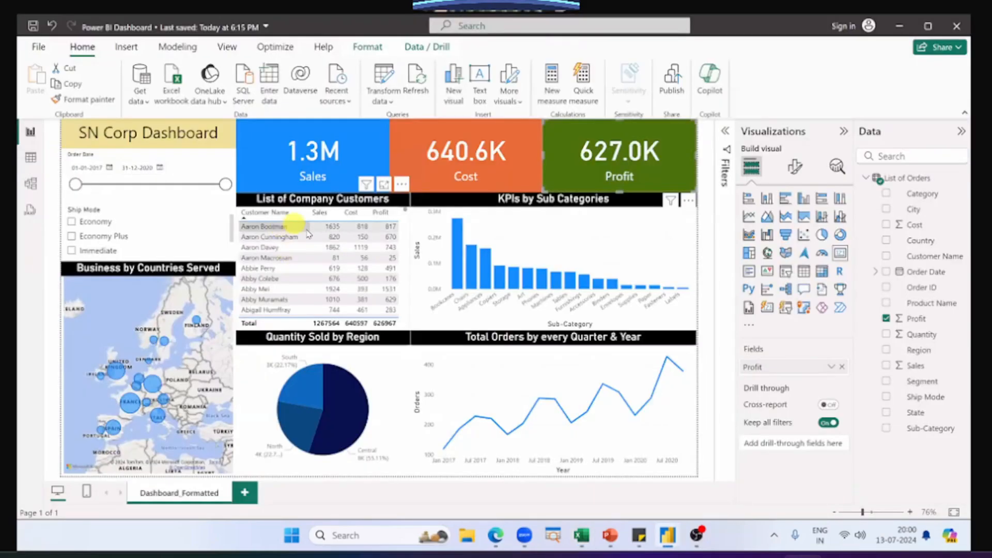
pyautogui.hotkey('alt', 'Tab')
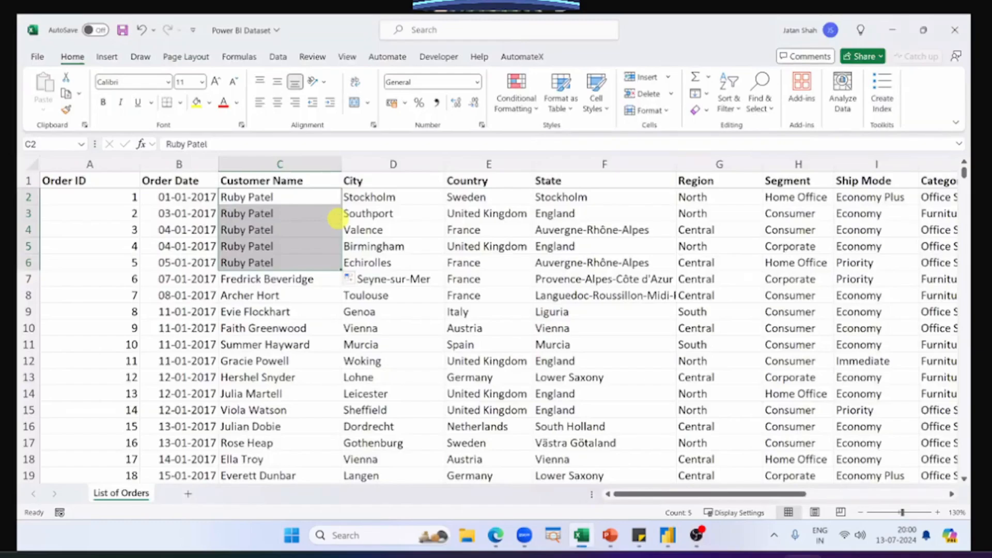
pyautogui.hotkey('alt', 'Tab')
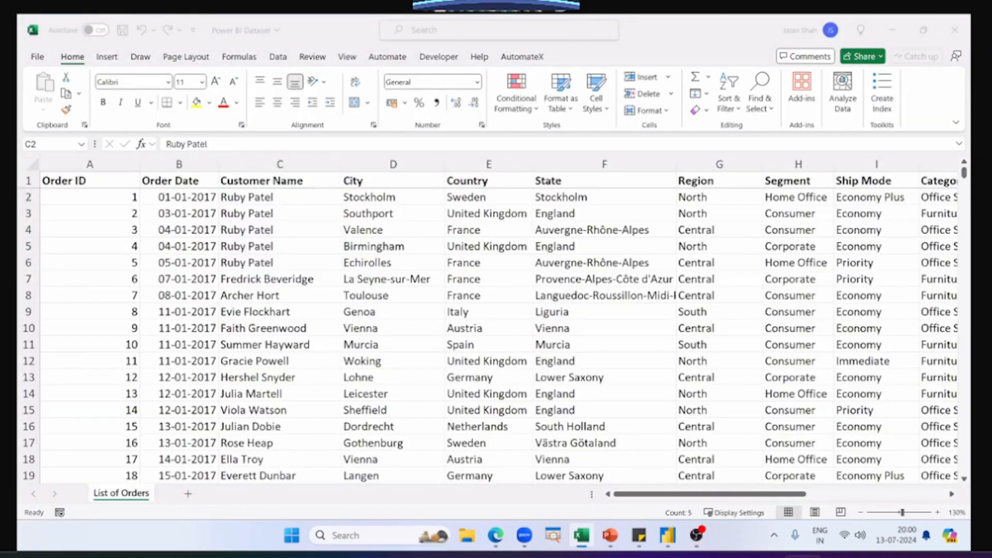
pyautogui.hotkey('alt', 'Tab')
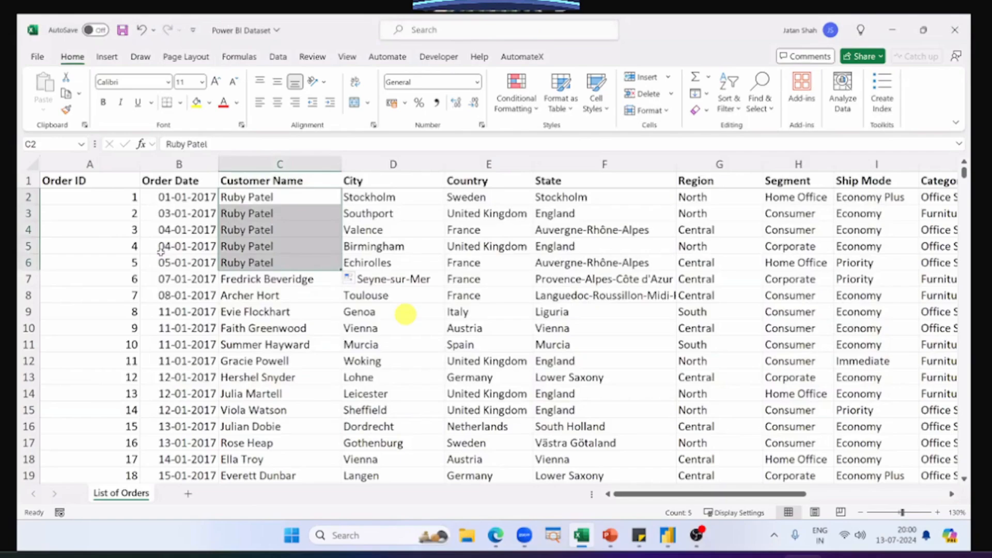
# Step: Undo the fill in the Customer Name column and return to the finished dashboard
pyautogui.click(220, 296)
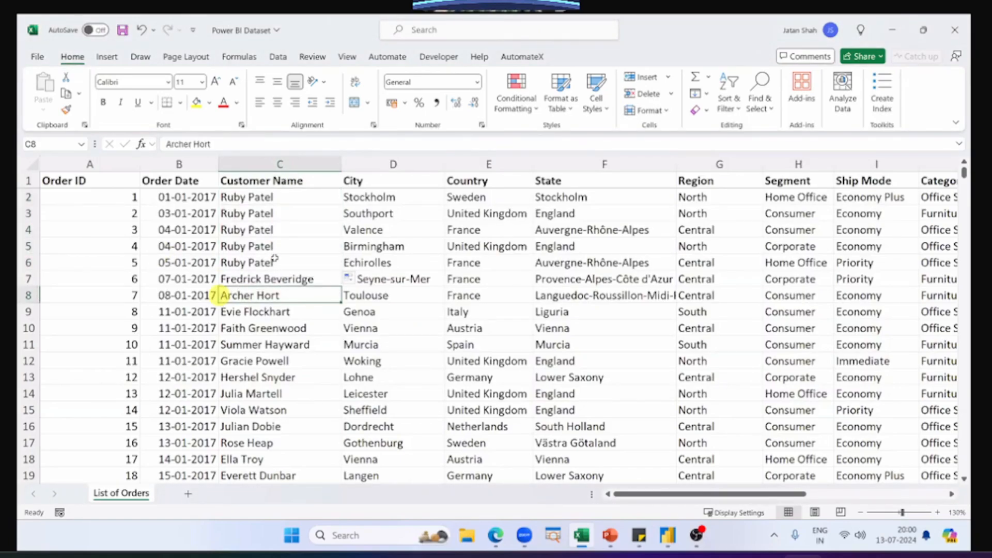
pyautogui.hotkey('ctrl', 'z')
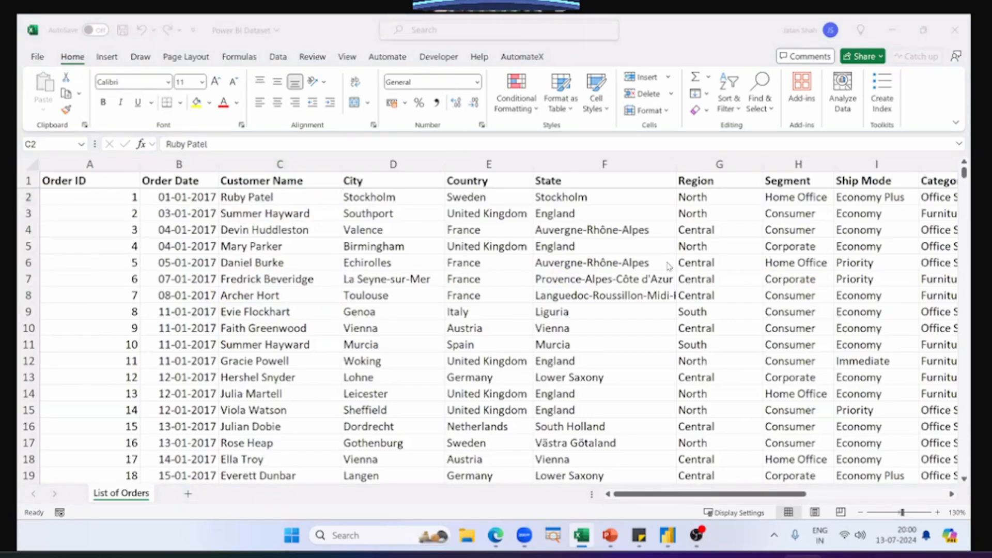
pyautogui.hotkey('alt', 'Tab')
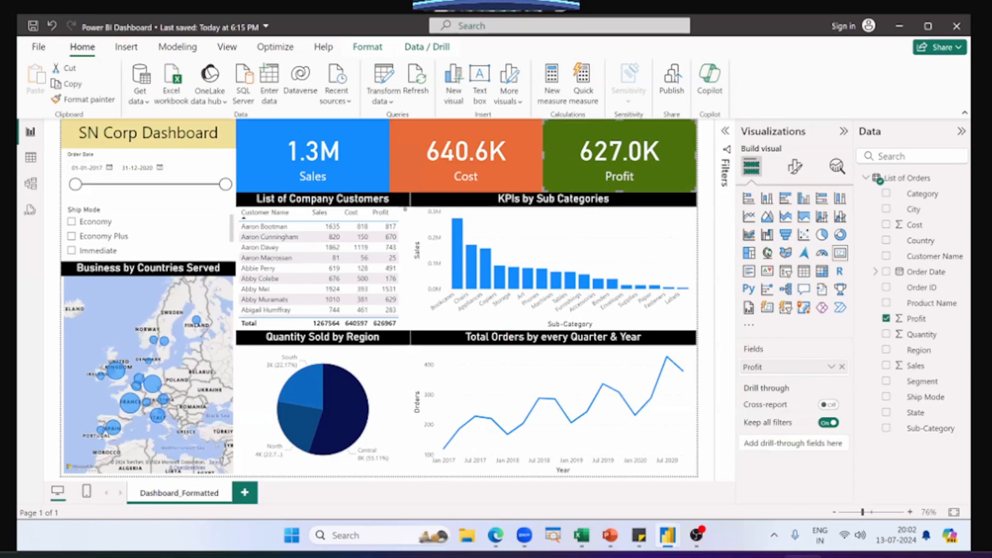
# Step: Add a Table visual with the Customer Name field to the new report and place it directly below the Sales card
pyautogui.hotkey('alt', 'Tab')
pyautogui.press('Tab')
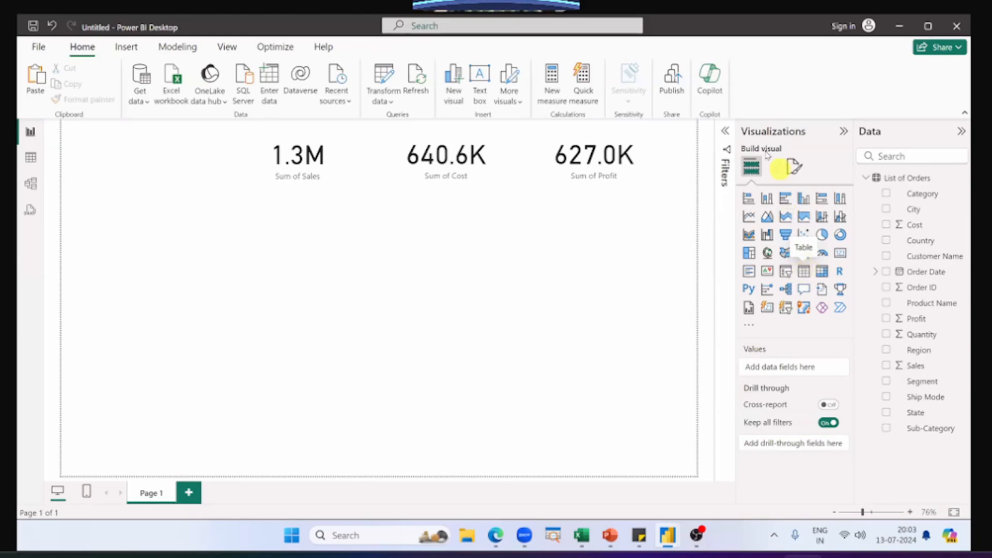
pyautogui.click(805, 272)
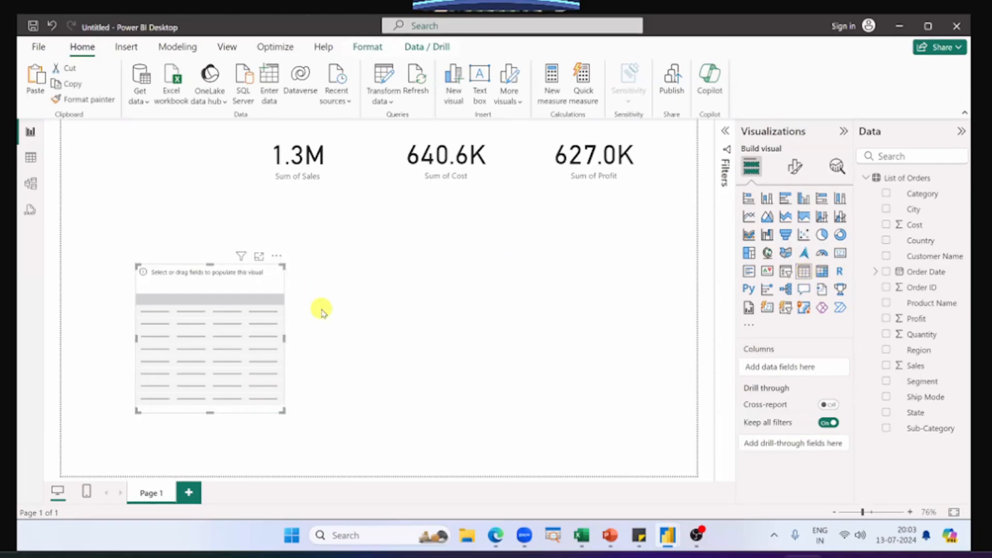
pyautogui.moveTo(224, 328); pyautogui.dragTo(247, 327)
pyautogui.moveTo(282, 306); pyautogui.dragTo(295, 268)
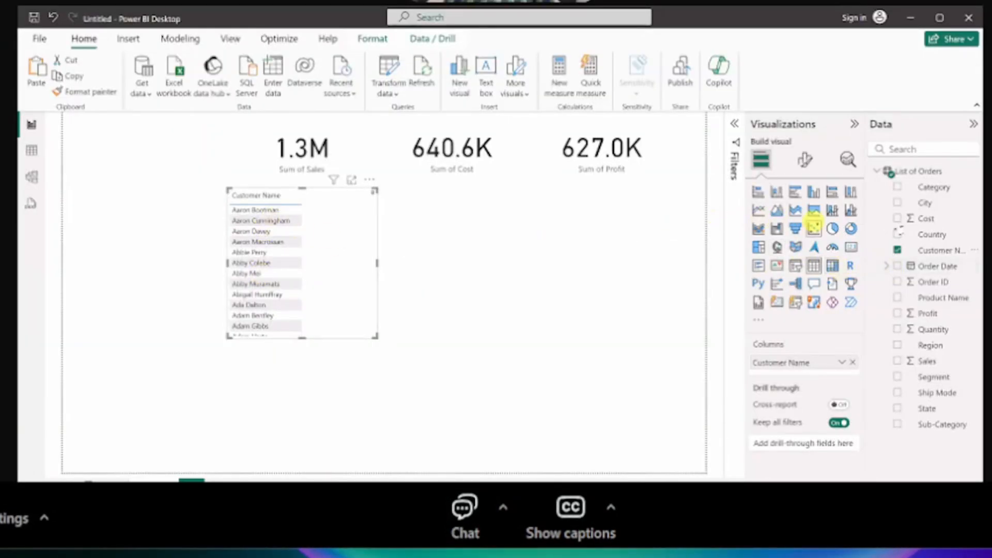
# Step: Add the Sales, Cost and Profit fields after Customer Name as columns of the customer table
pyautogui.moveTo(929, 361); pyautogui.dragTo(833, 368)
pyautogui.click(310, 161)
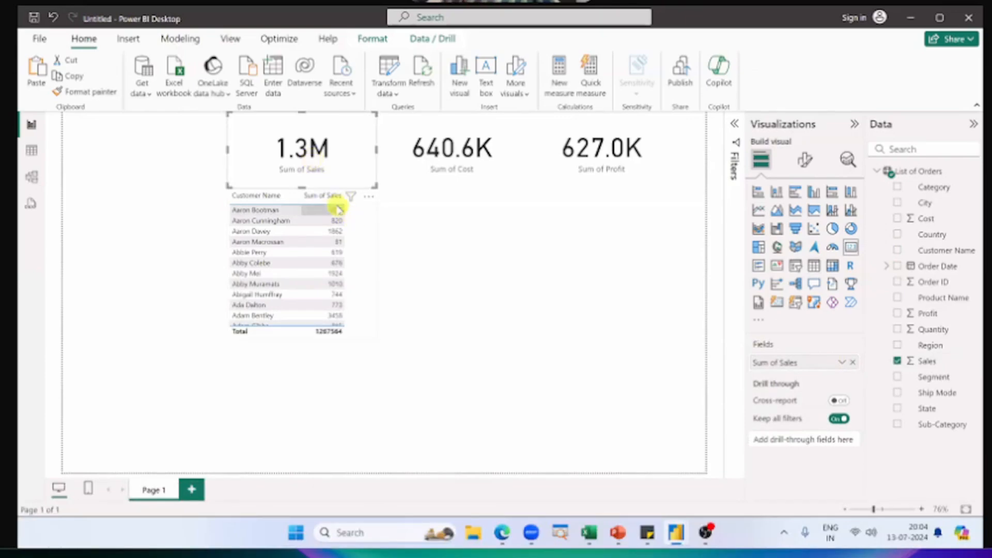
pyautogui.click(370, 216)
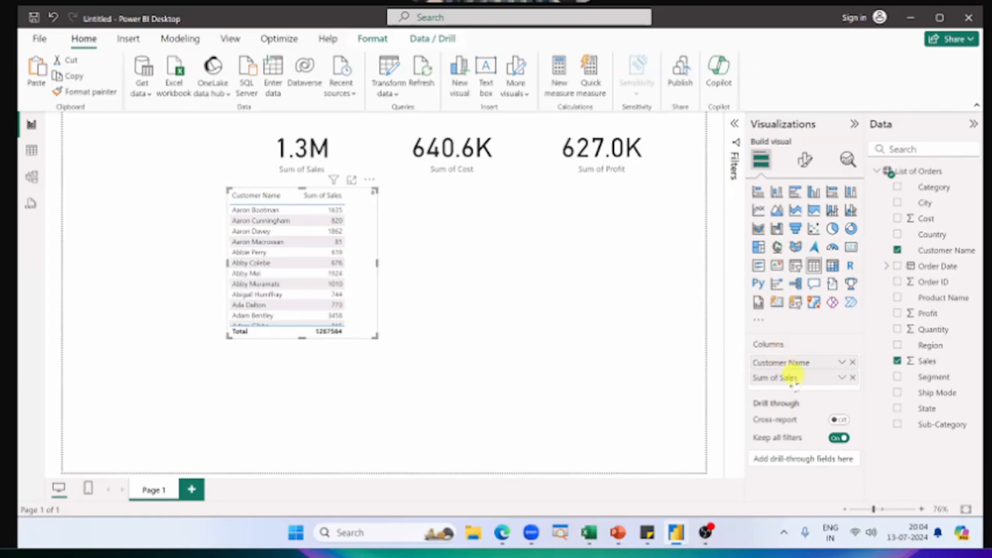
pyautogui.moveTo(929, 218); pyautogui.dragTo(827, 380)
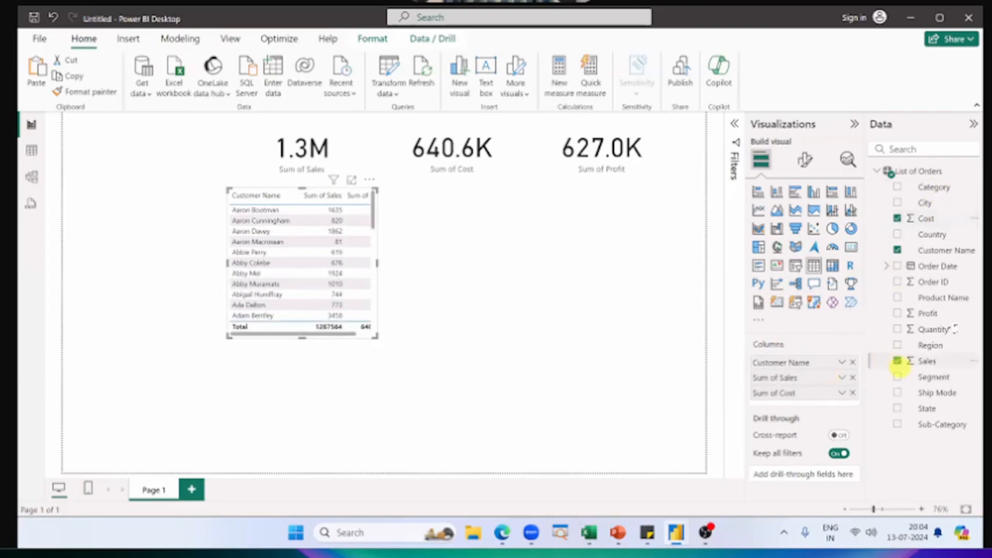
pyautogui.moveTo(935, 368); pyautogui.dragTo(816, 398)
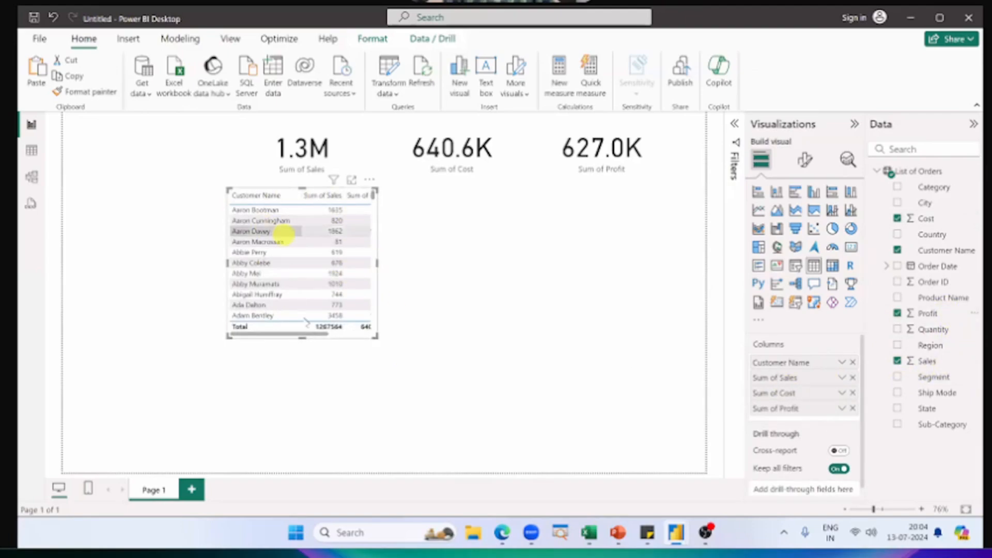
# Step: Widen the customer table until the Sum of Sales, Sum of Cost and Sum of Profit columns fit, and look through its rows
pyautogui.moveTo(316, 333)
pyautogui.mouseDown()
pyautogui.moveTo(355, 337)
pyautogui.moveTo(314, 337)
pyautogui.mouseUp()
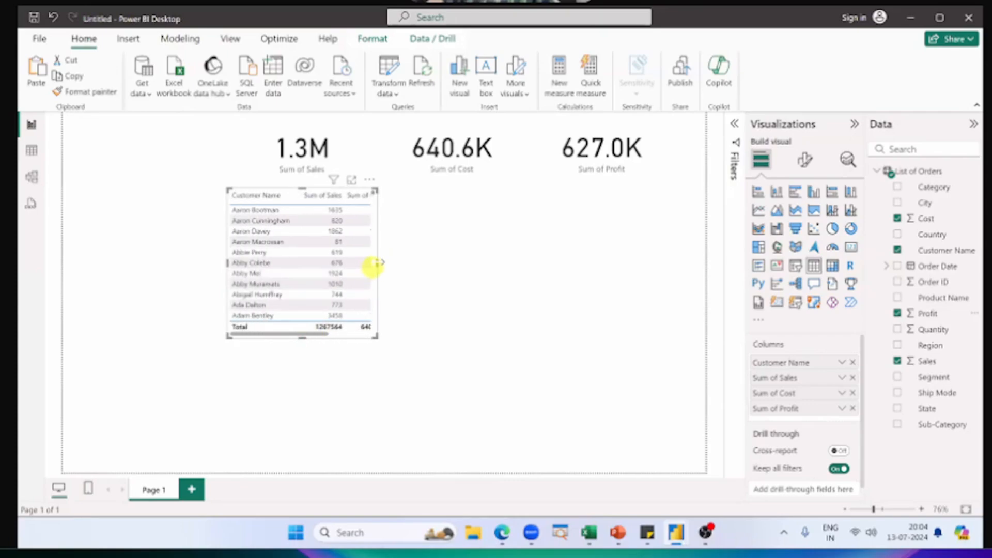
pyautogui.moveTo(380, 263); pyautogui.dragTo(432, 265)
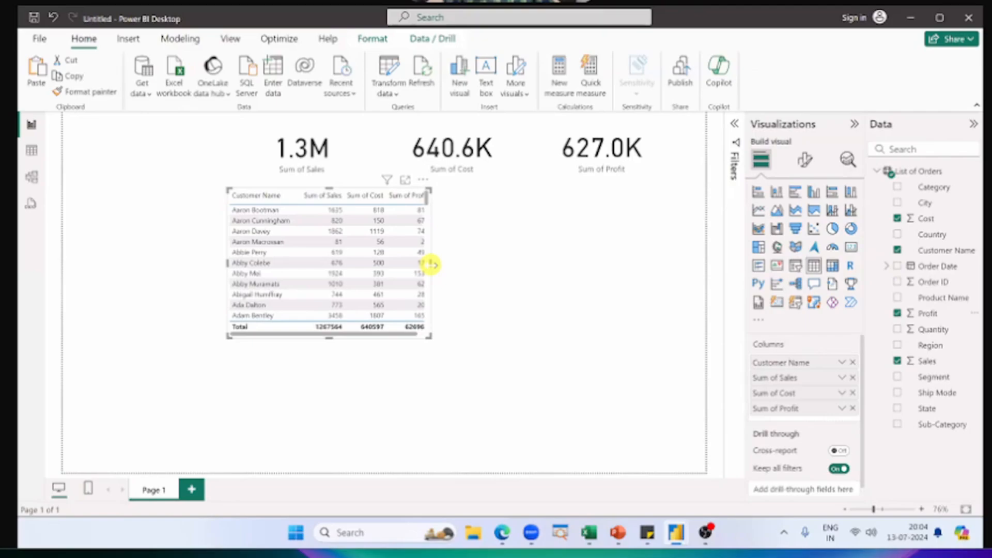
pyautogui.moveTo(432, 264); pyautogui.dragTo(444, 268)
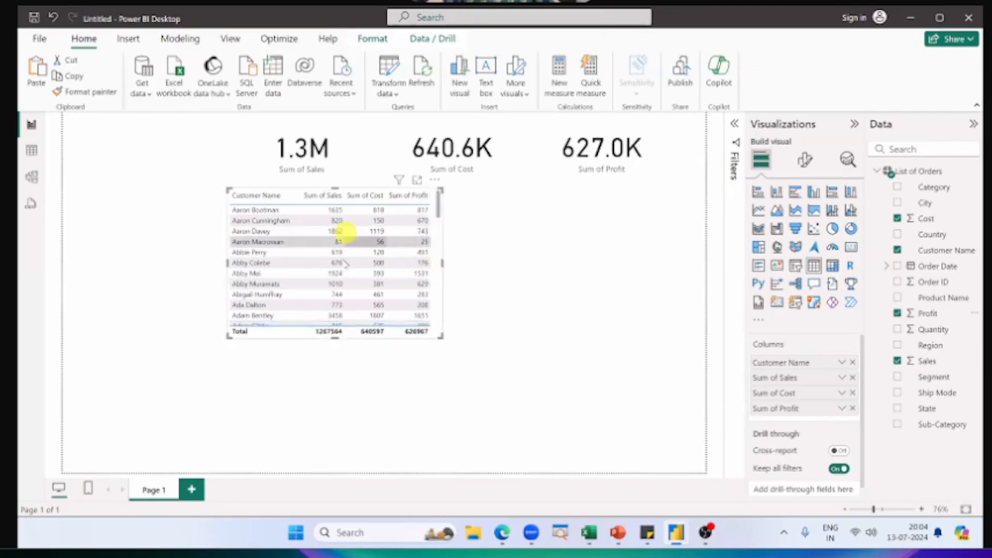
pyautogui.scroll(-3, 342, 262)
pyautogui.scroll(3, 337, 260)
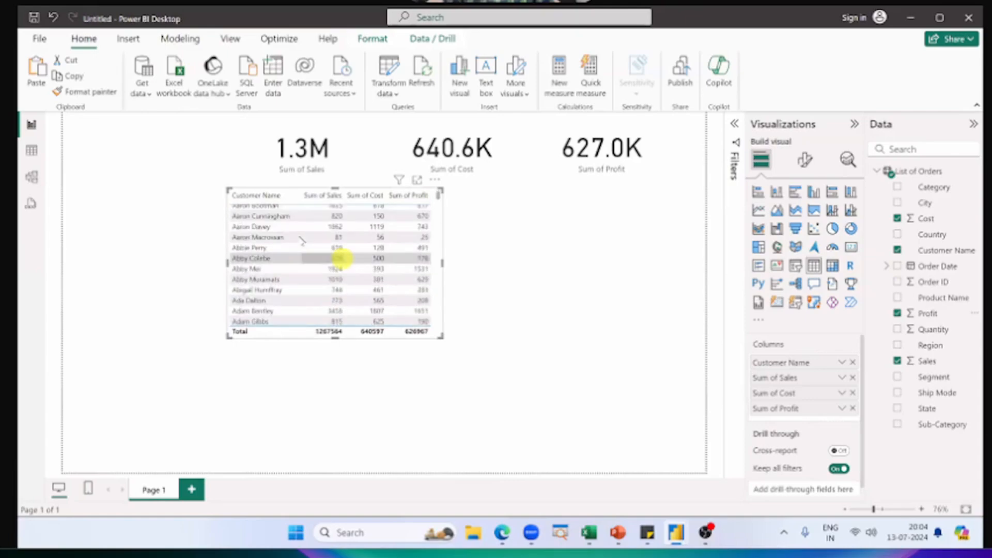
# Step: Sort the customer table by Sum of Sales in descending and then ascending order, and browse the sorted rows
pyautogui.click(276, 198)
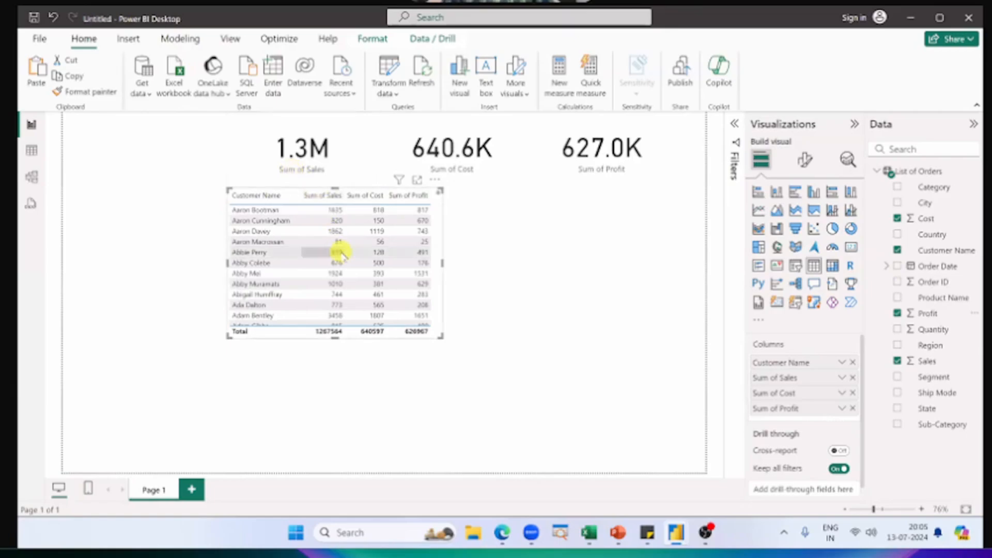
pyautogui.click(326, 195)
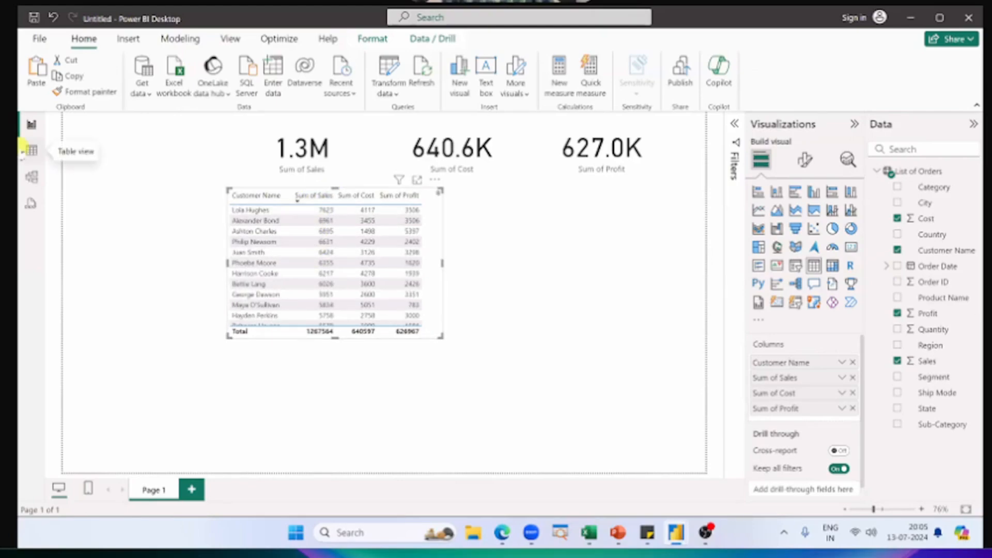
pyautogui.click(322, 195)
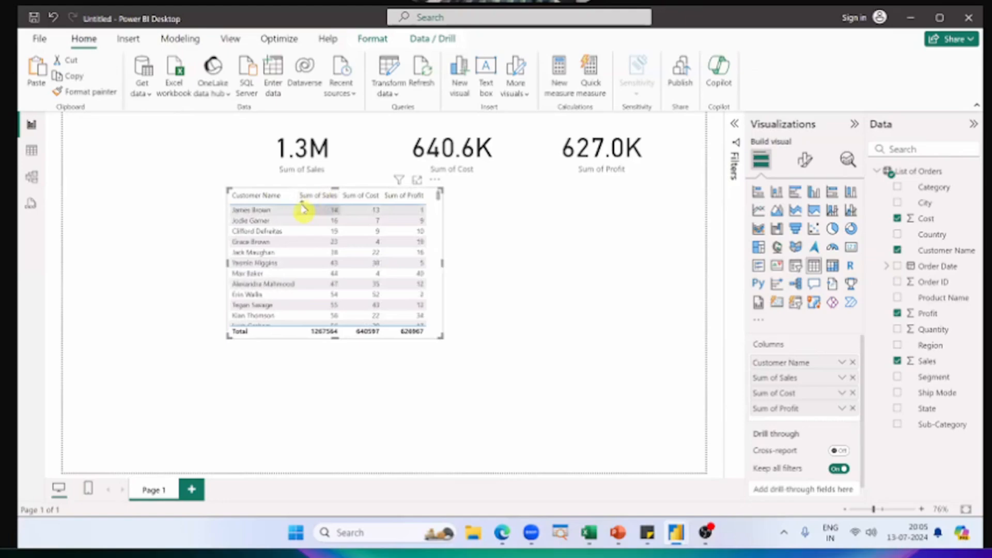
pyautogui.scroll(-5, 316, 247)
pyautogui.scroll(-10, 316, 247)
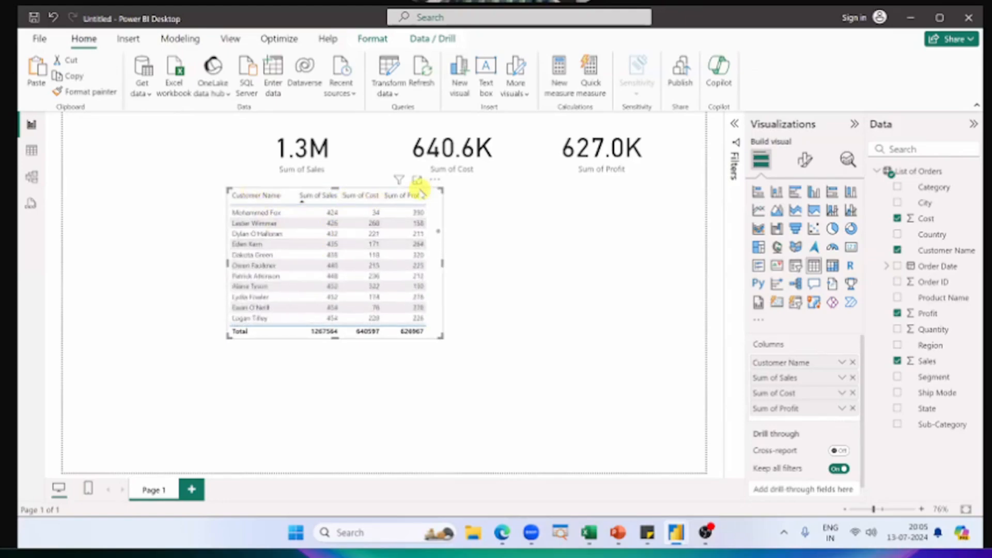
# Step: Try sorting the customer table by Sum of Profit and re-sort it by Customer Name in ascending order
pyautogui.click(413, 196)
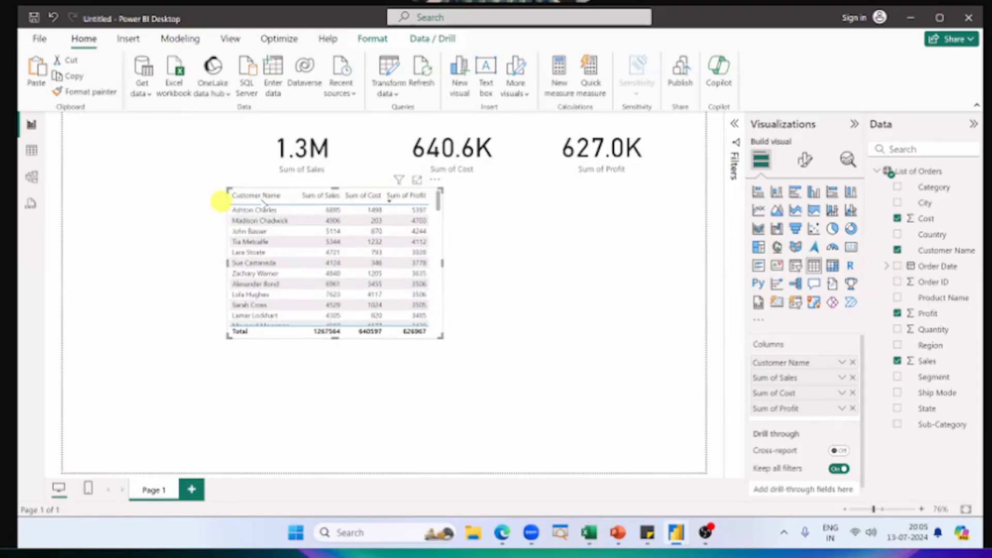
pyautogui.click(262, 197)
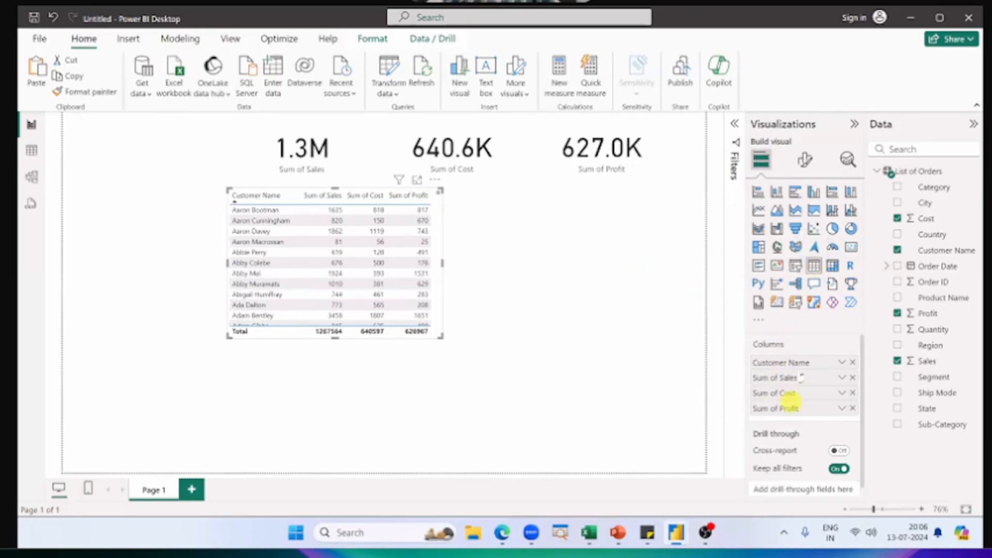
# Step: Switch to the Power BI Dataset workbook in Excel
pyautogui.hotkey('alt', 'Tab')
pyautogui.hotkey('alt', 'Tab')
pyautogui.hotkey('alt', 'Tab')
pyautogui.hotkey('alt', 'Tab')
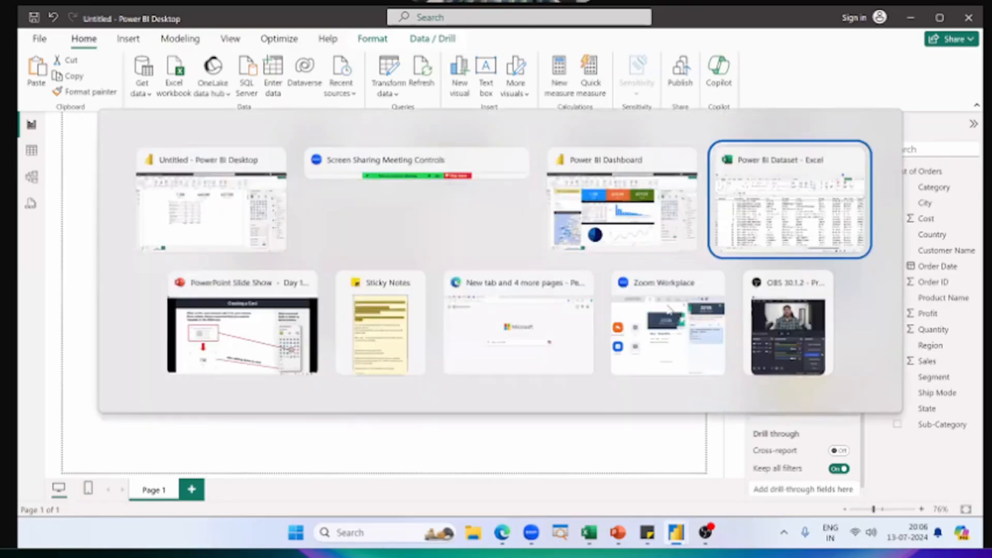
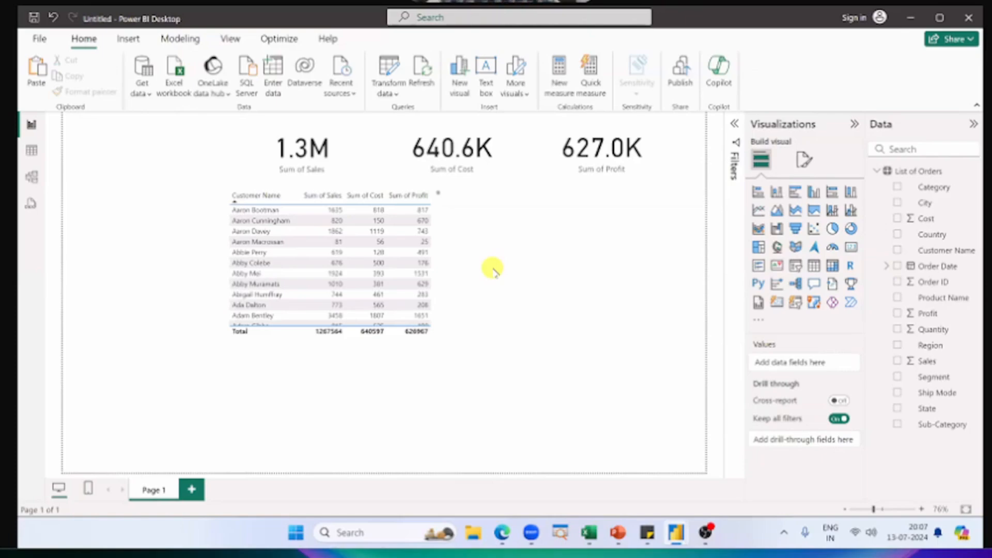
# Step: Switch to the finished Power BI Dashboard report and examine the Sales and Sub-Category axes of the KPIs by Sub Categories chart
pyautogui.hotkey('alt', 'Tab')
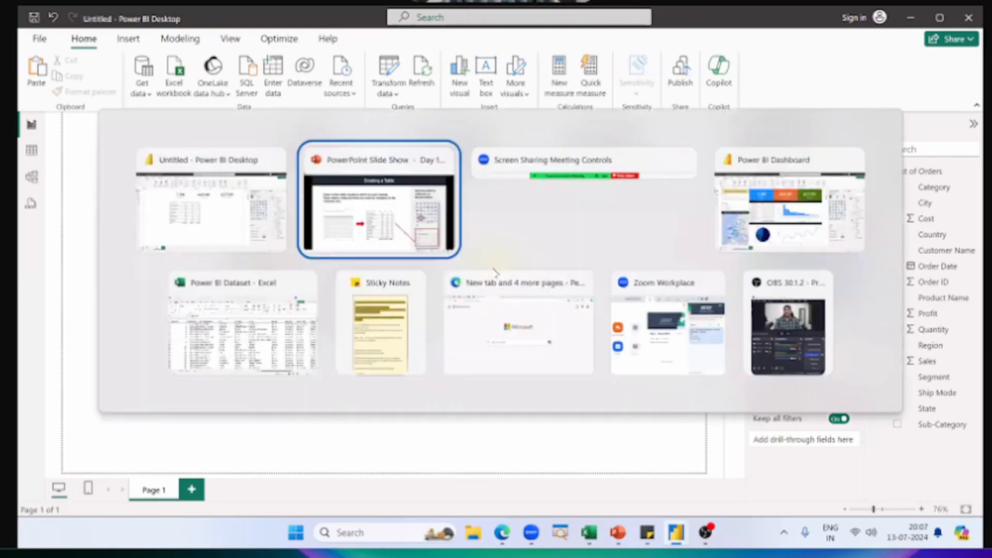
pyautogui.hotkey('alt', 'Tab')
pyautogui.hotkey('alt', 'Tab')
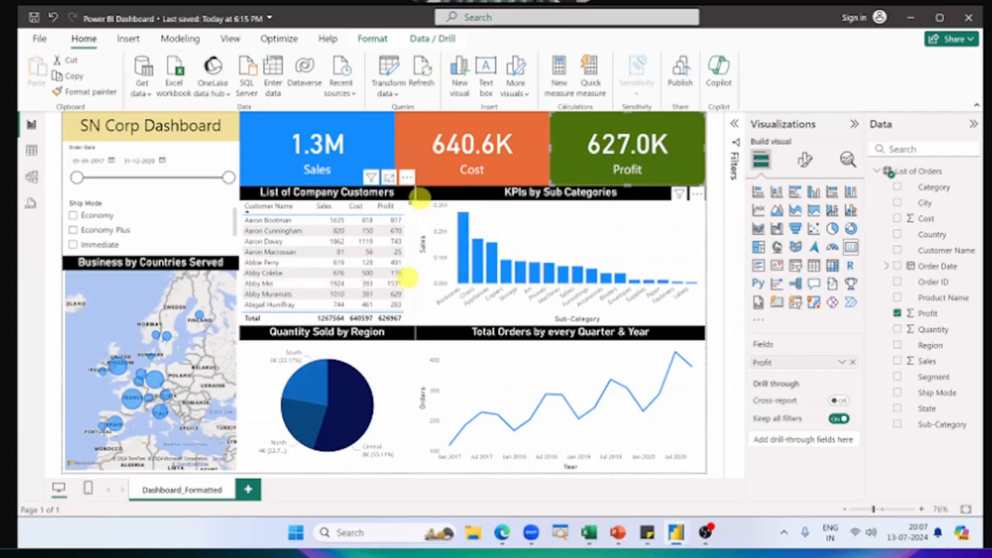
pyautogui.moveTo(415, 195)
pyautogui.mouseDown()
pyautogui.moveTo(454, 287)
pyautogui.moveTo(441, 299)
pyautogui.moveTo(677, 326)
pyautogui.moveTo(706, 310)
pyautogui.mouseUp()
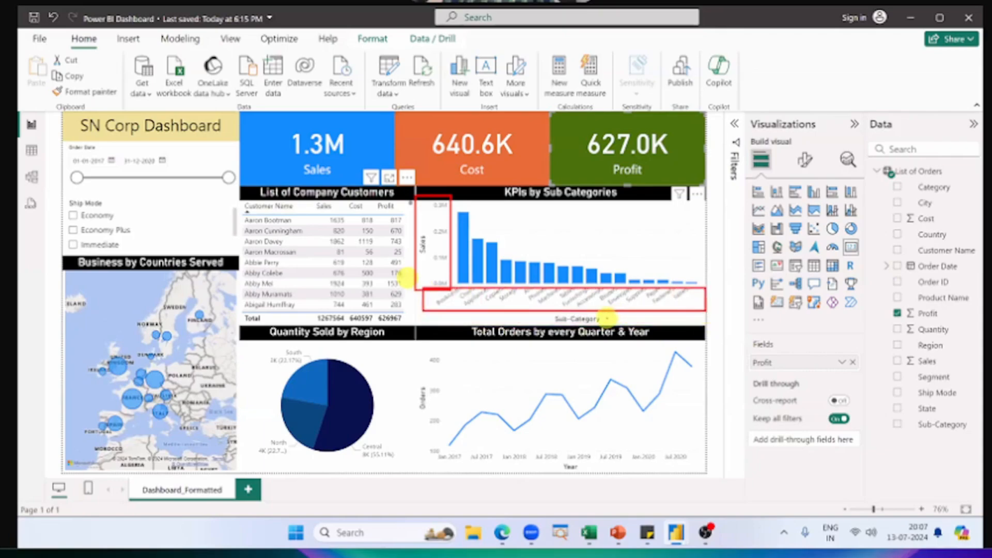
pyautogui.moveTo(646, 318); pyautogui.dragTo(608, 318)
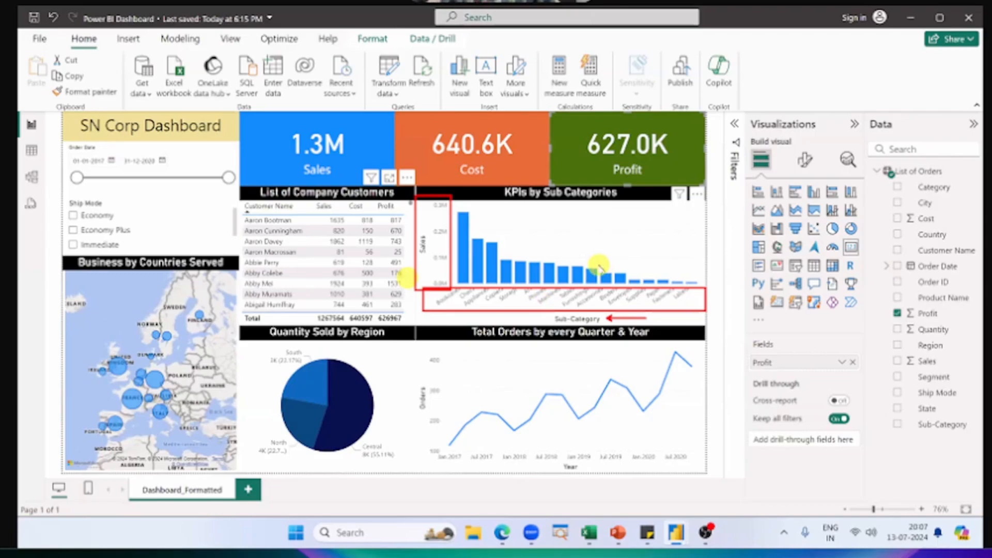
pyautogui.press('Escape')
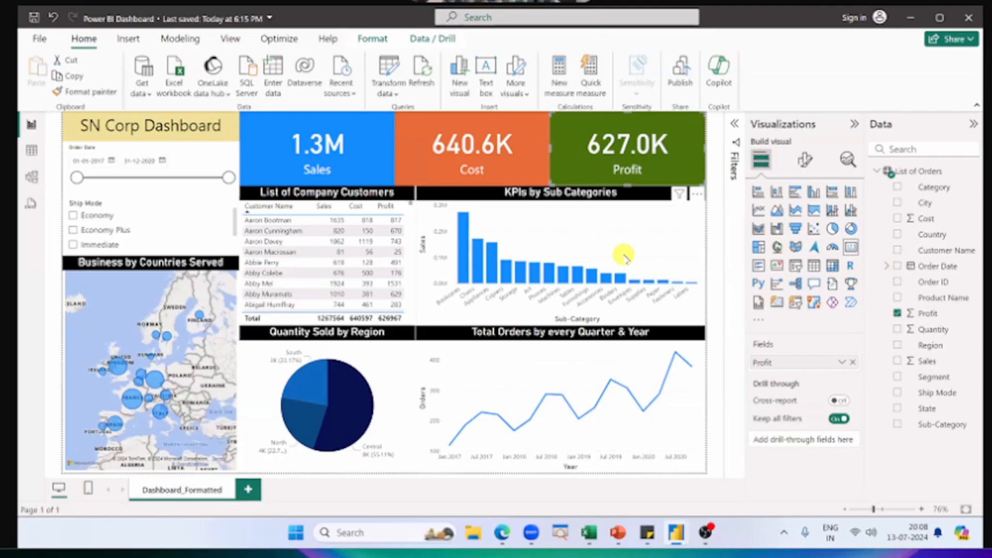
# Step: Return to the untitled report, insert a clustered column chart beside the customer table and enlarge it to the page's edge
pyautogui.hotkey('alt', 'Tab')
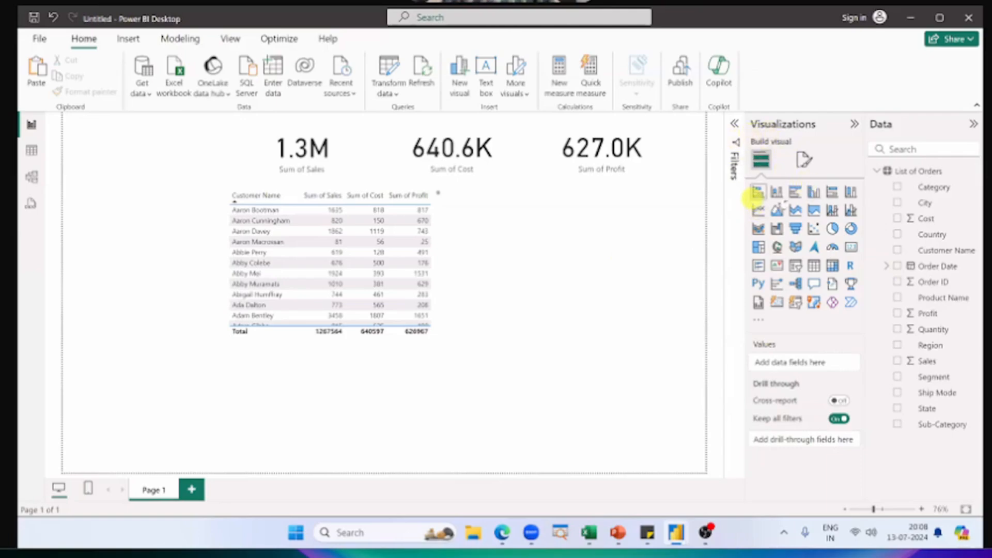
pyautogui.click(814, 193)
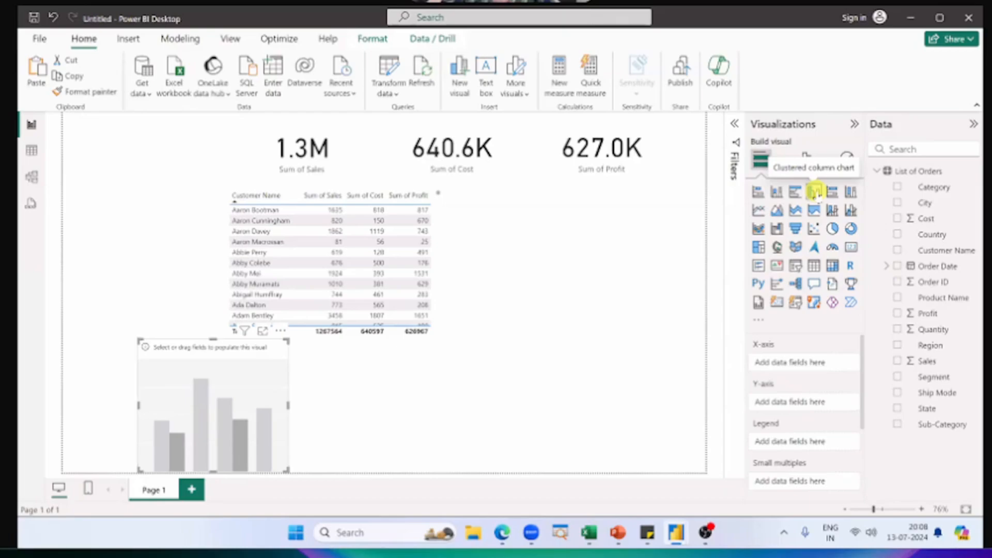
pyautogui.moveTo(247, 386); pyautogui.dragTo(556, 240)
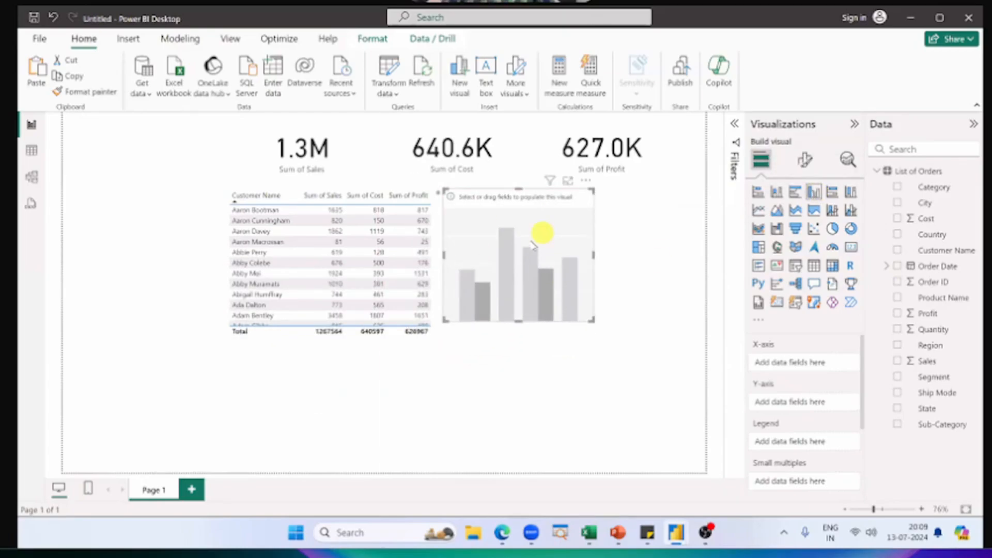
pyautogui.moveTo(594, 323); pyautogui.dragTo(554, 288)
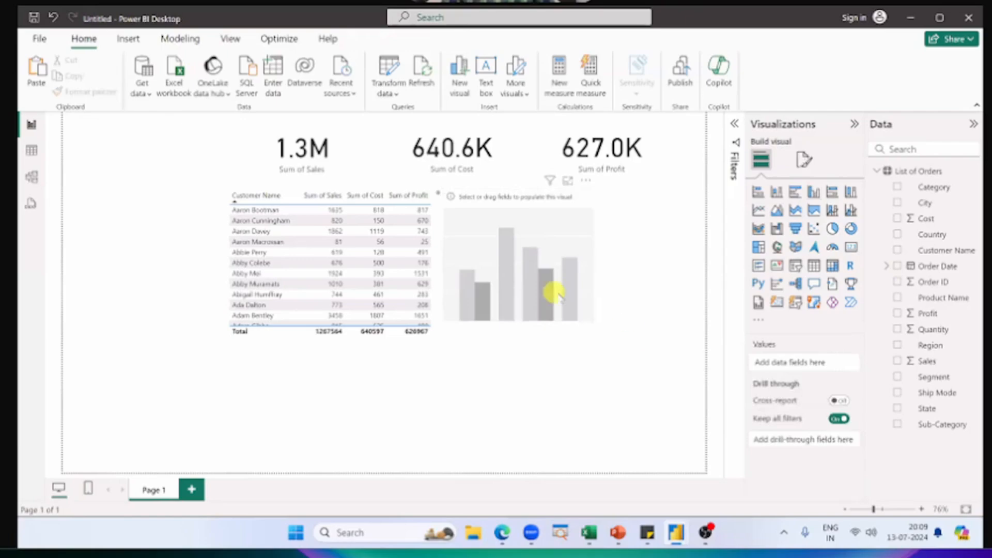
pyautogui.click(593, 322)
pyautogui.moveTo(620, 342); pyautogui.dragTo(706, 333)
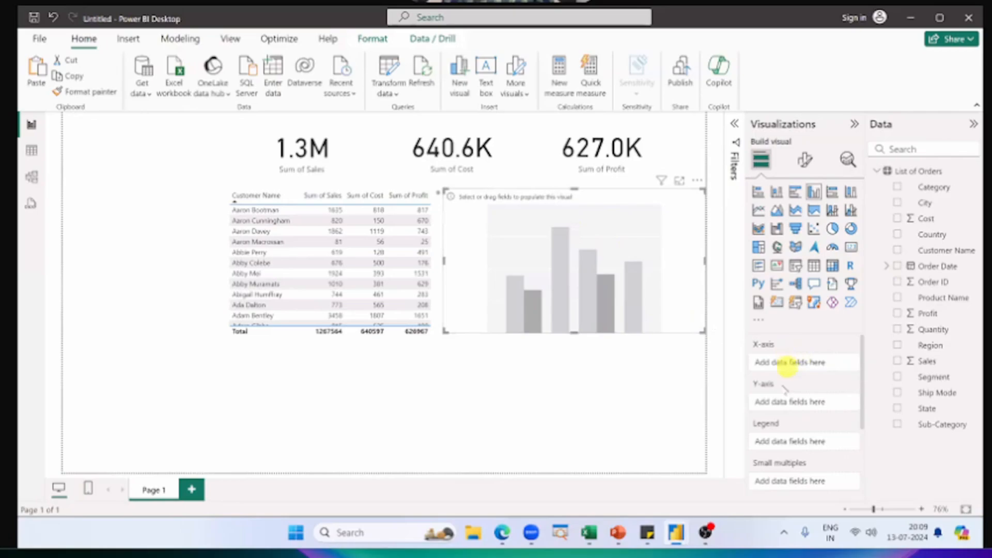
pyautogui.scroll(-2, 780, 372)
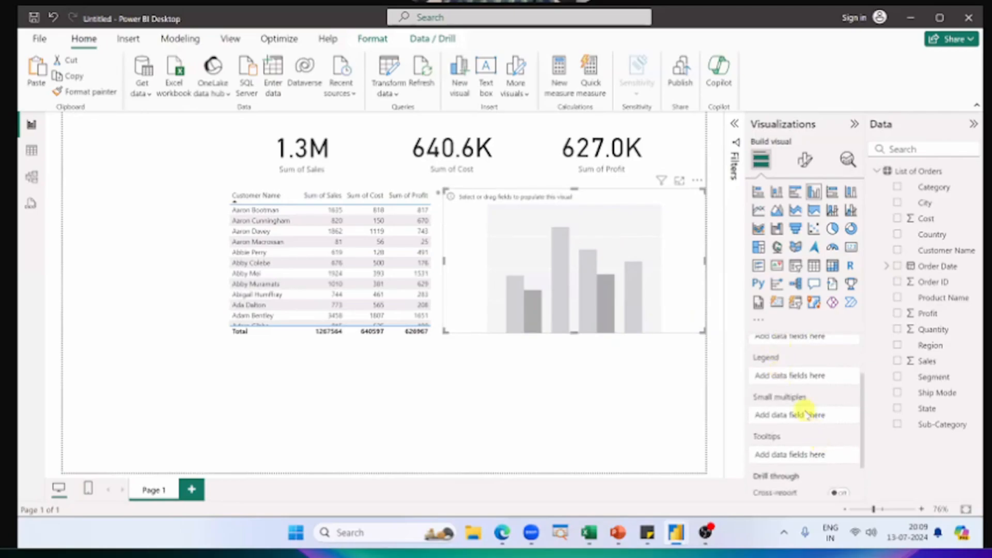
pyautogui.scroll(2, 806, 412)
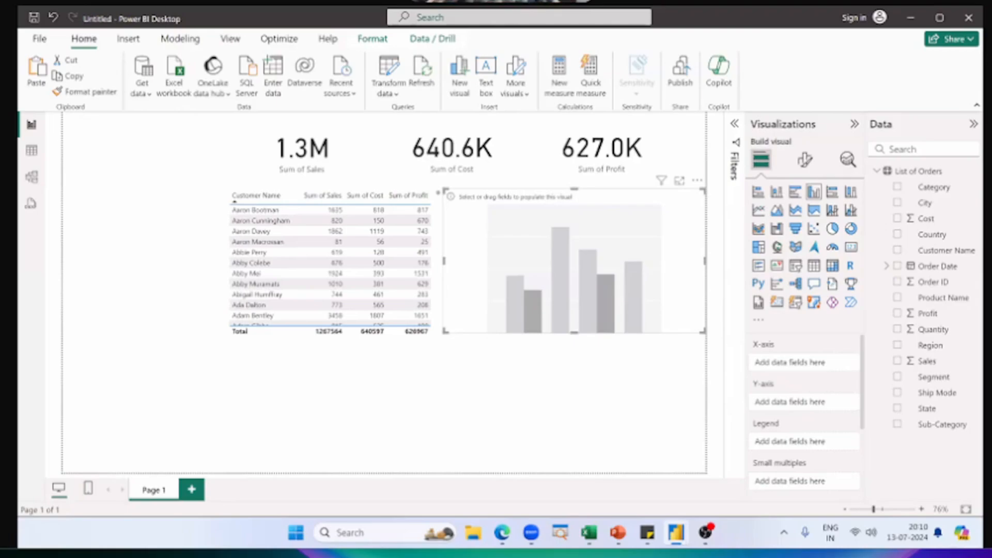
# Step: Switch to the Power BI Dashboard report and mark the x and y axes on the KPIs by Sub Categories chart
pyautogui.hotkey('alt', 'Tab')
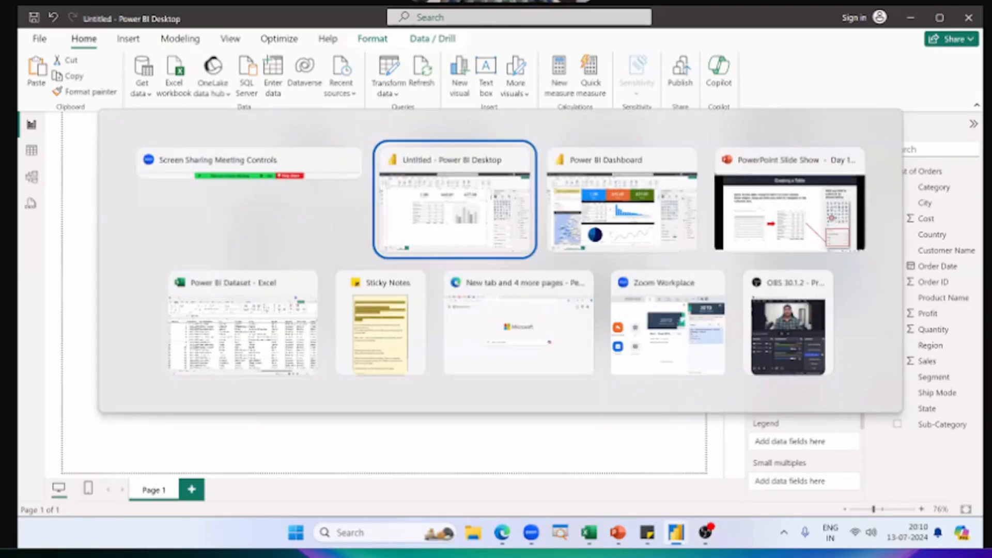
pyautogui.click(678, 219)
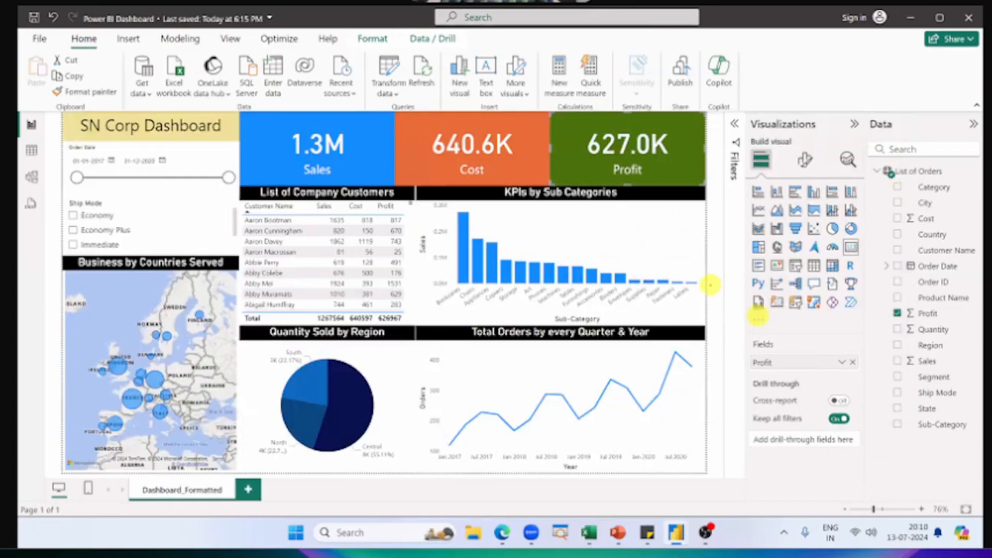
pyautogui.moveTo(710, 284); pyautogui.dragTo(450, 280)
pyautogui.moveTo(453, 292); pyautogui.dragTo(694, 286)
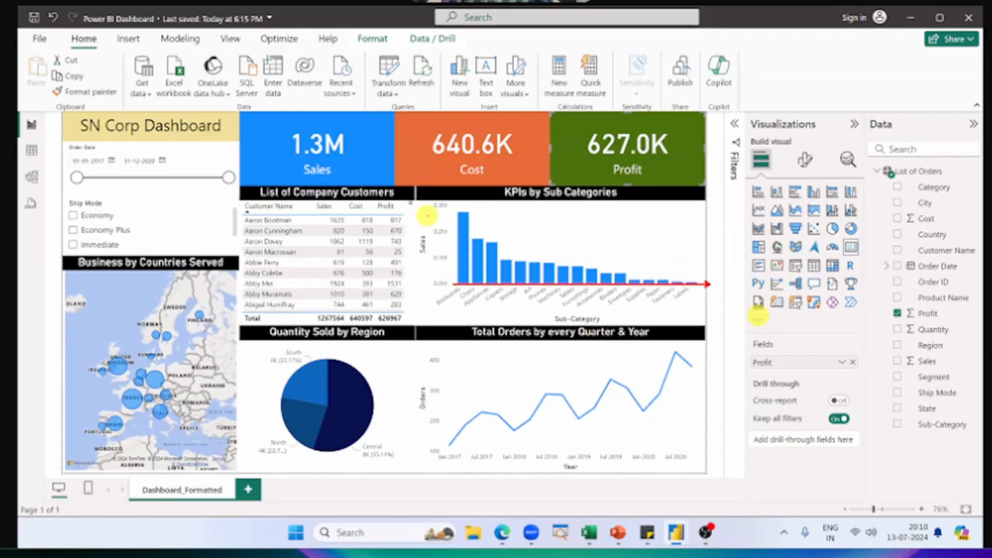
pyautogui.moveTo(454, 204); pyautogui.dragTo(451, 282)
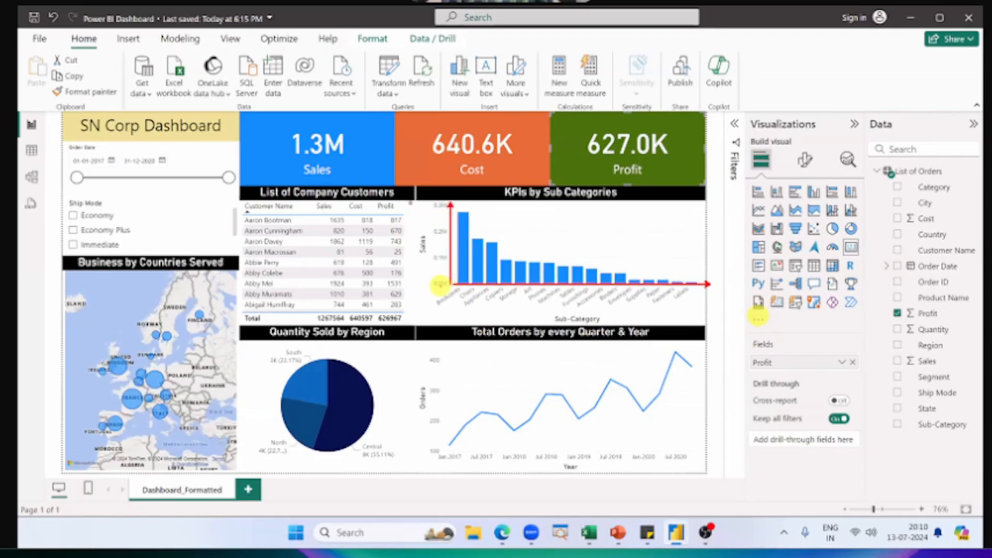
pyautogui.write('t')
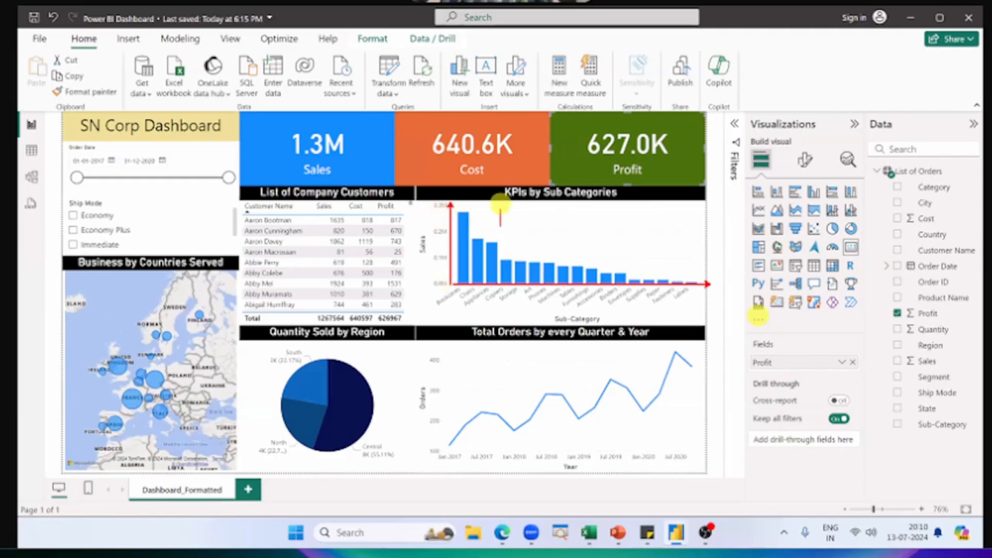
pyautogui.write('y')
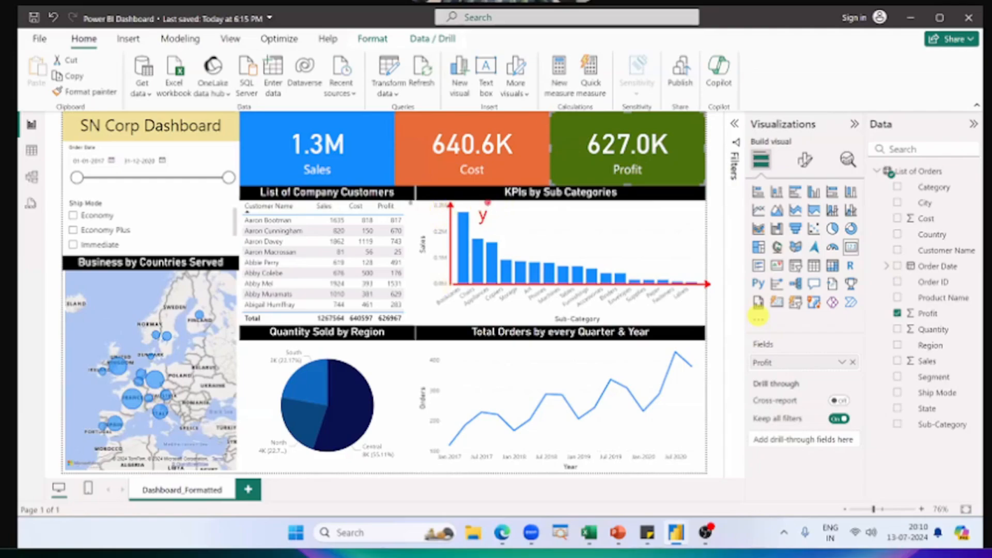
pyautogui.write('x')
pyautogui.press('Escape')
# Step: Select the KPIs by Sub Categories chart and view its axis fields and the Bookcases bar's details
pyautogui.click(583, 236)
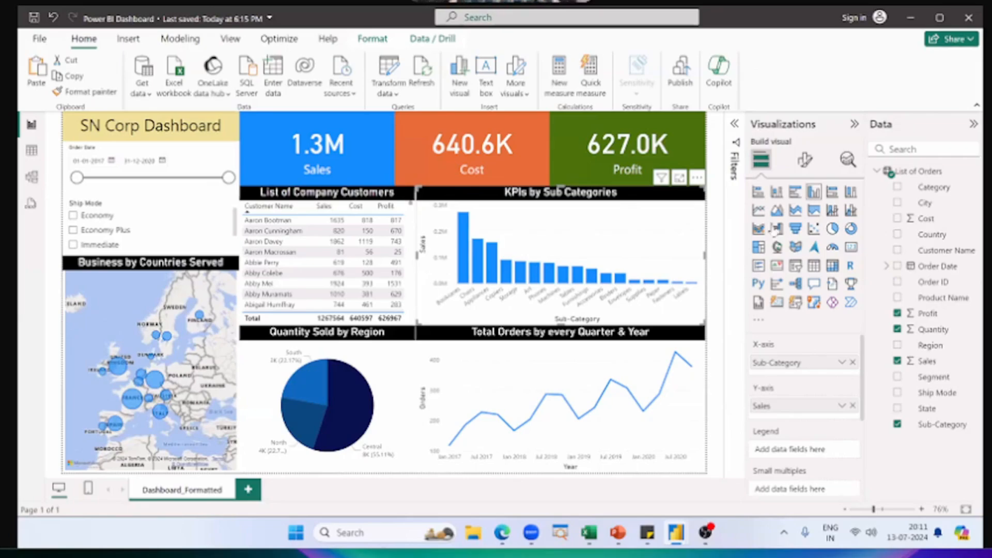
pyautogui.click(465, 219)
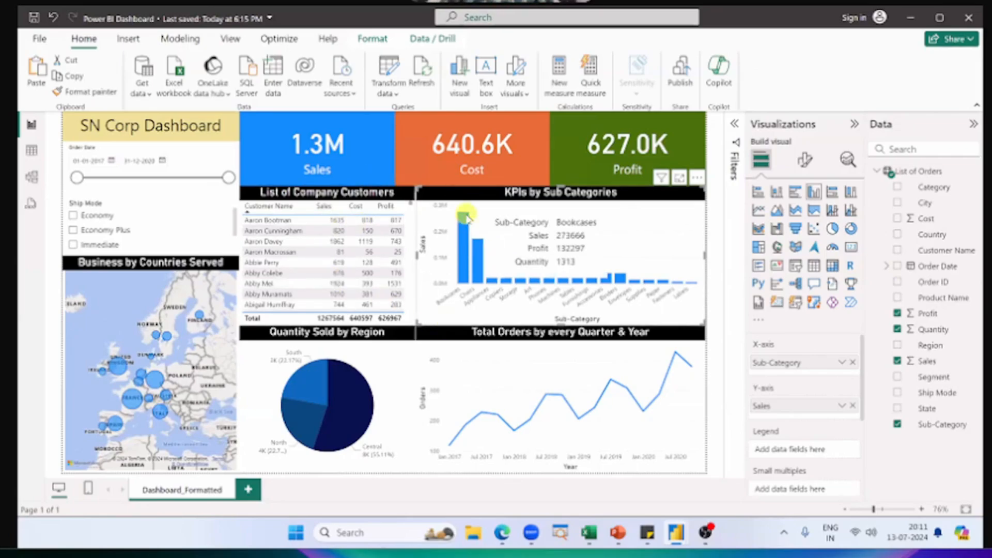
pyautogui.click(428, 202)
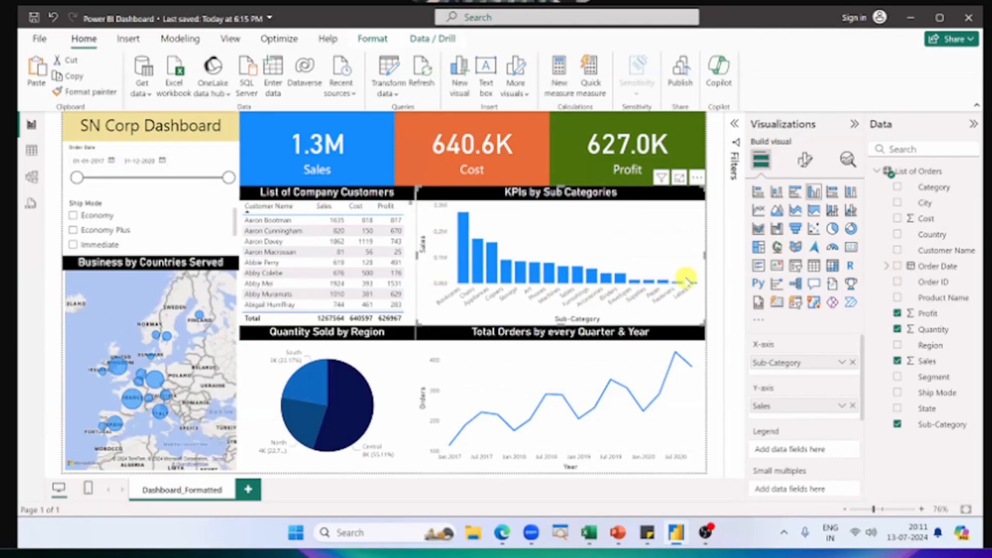
# Step: In the untitled report, assign Sales to the column chart's Y-axis and Sub-Category to its X-axis
pyautogui.hotkey('alt', 'Tab')
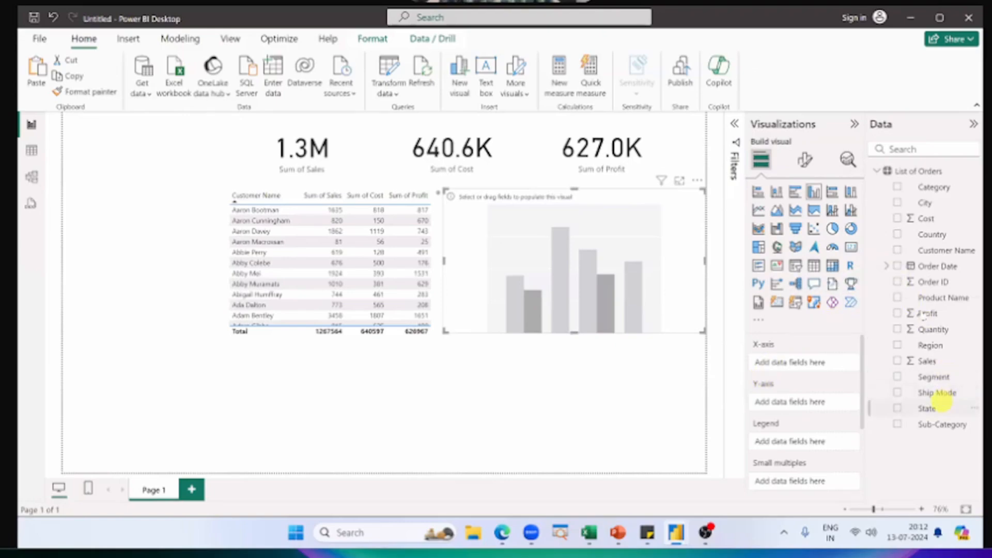
pyautogui.moveTo(928, 361); pyautogui.dragTo(819, 399)
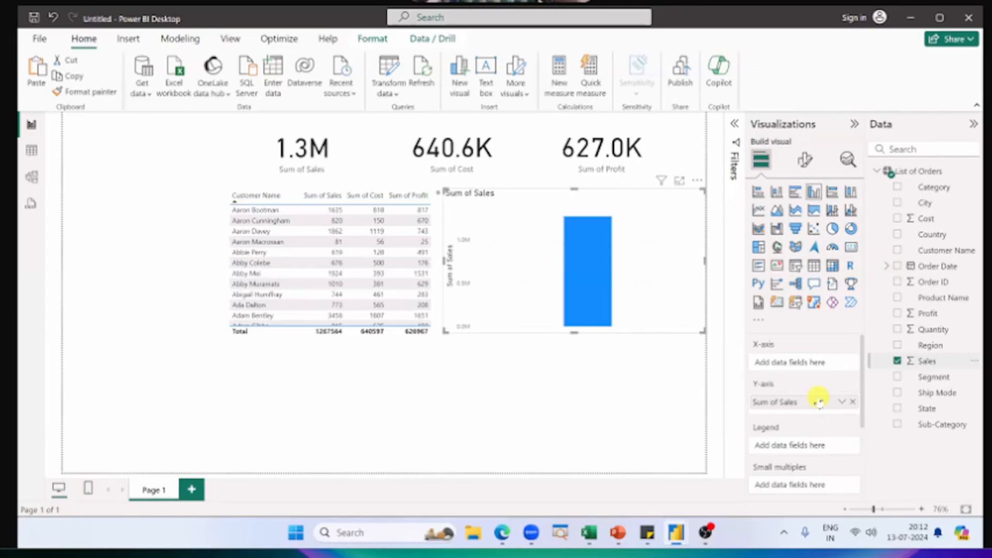
pyautogui.moveTo(598, 264)
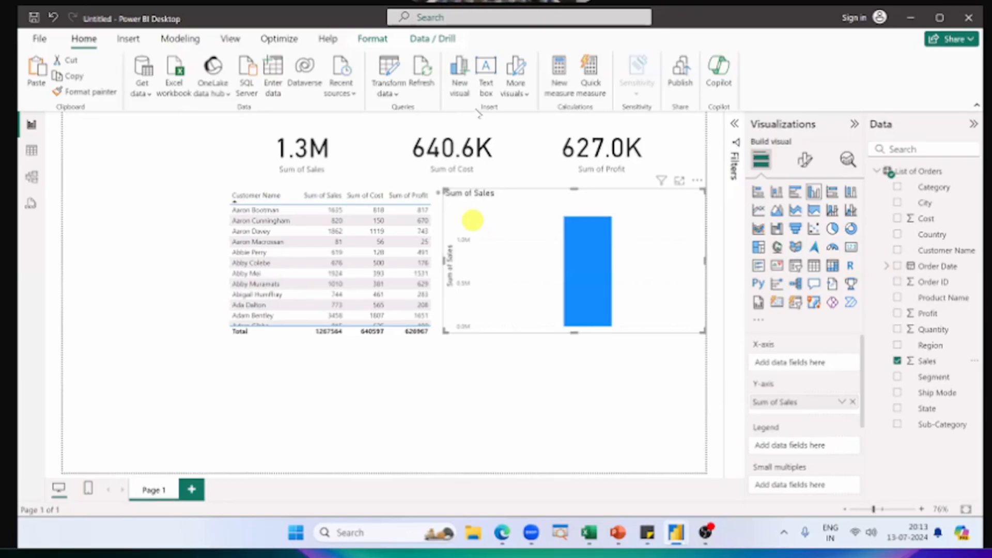
pyautogui.moveTo(946, 430); pyautogui.dragTo(821, 368)
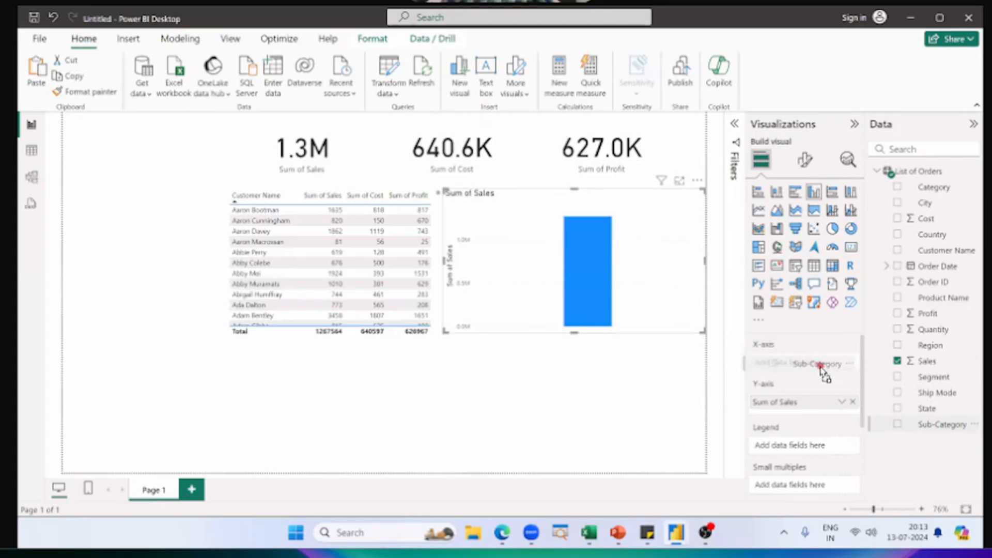
pyautogui.moveTo(822, 368); pyautogui.dragTo(822, 368)
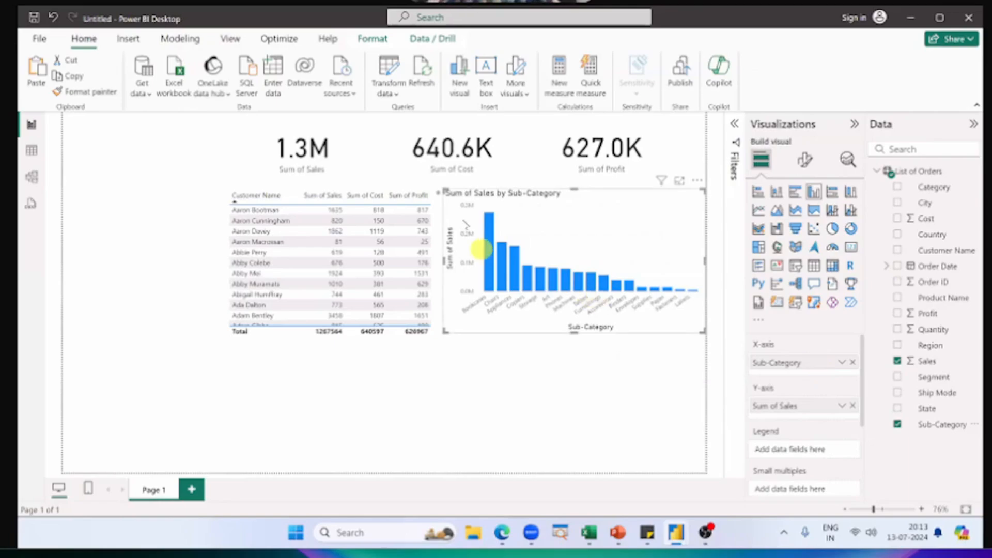
# Step: Add Region as the legend of the Sum of Sales by Sub-Category column chart
pyautogui.moveTo(502, 249)
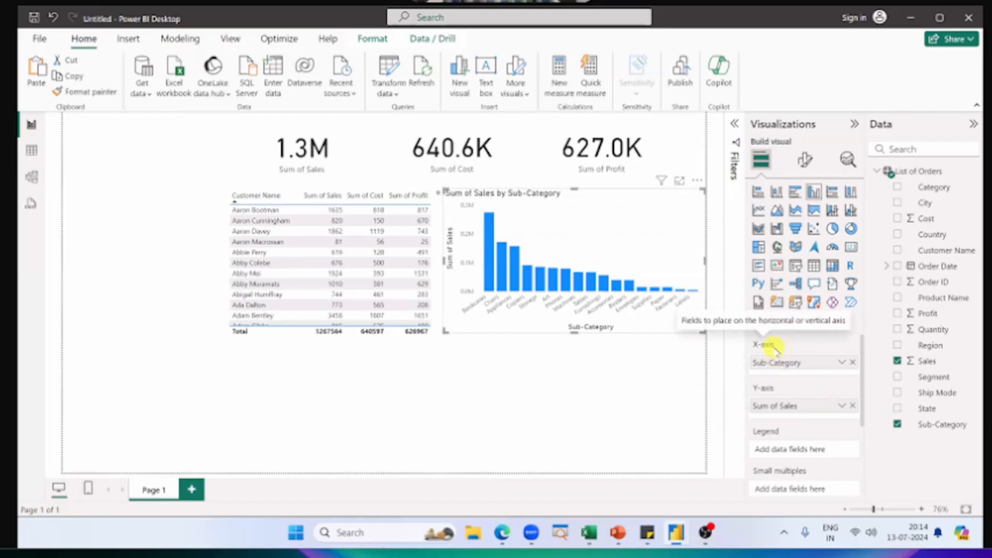
pyautogui.scroll(-2, 778, 383)
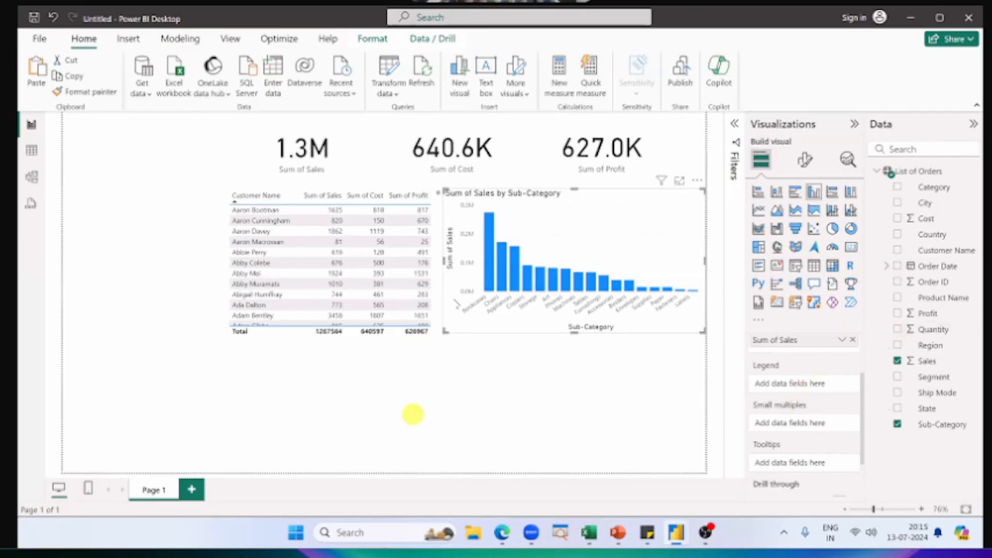
pyautogui.moveTo(489, 255)
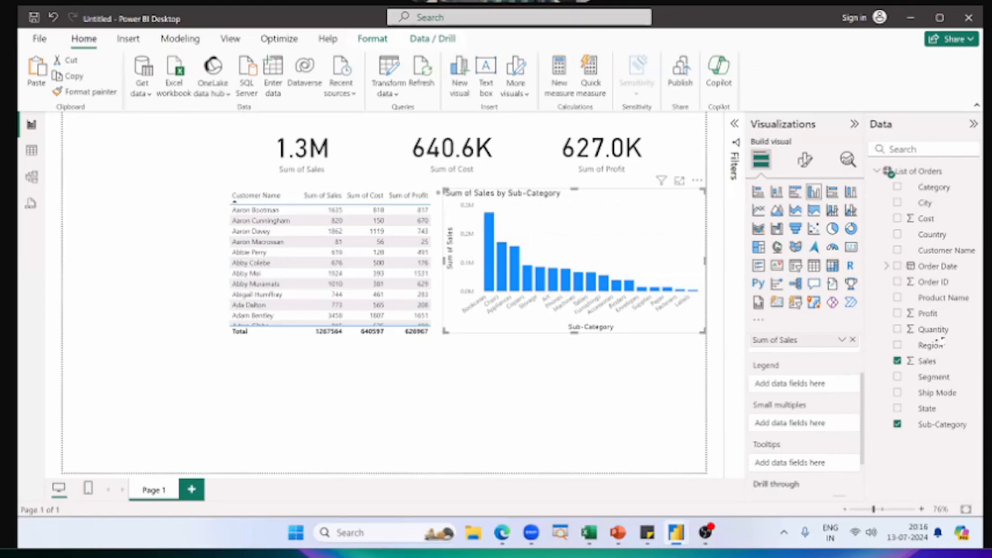
pyautogui.click(899, 344)
pyautogui.moveTo(902, 345); pyautogui.dragTo(781, 383)
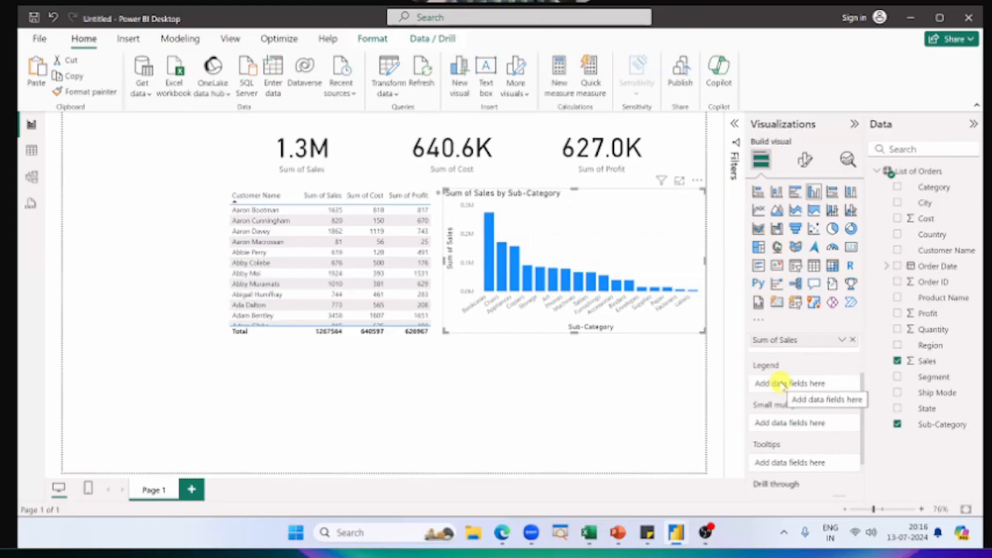
pyautogui.scroll(3, 782, 385)
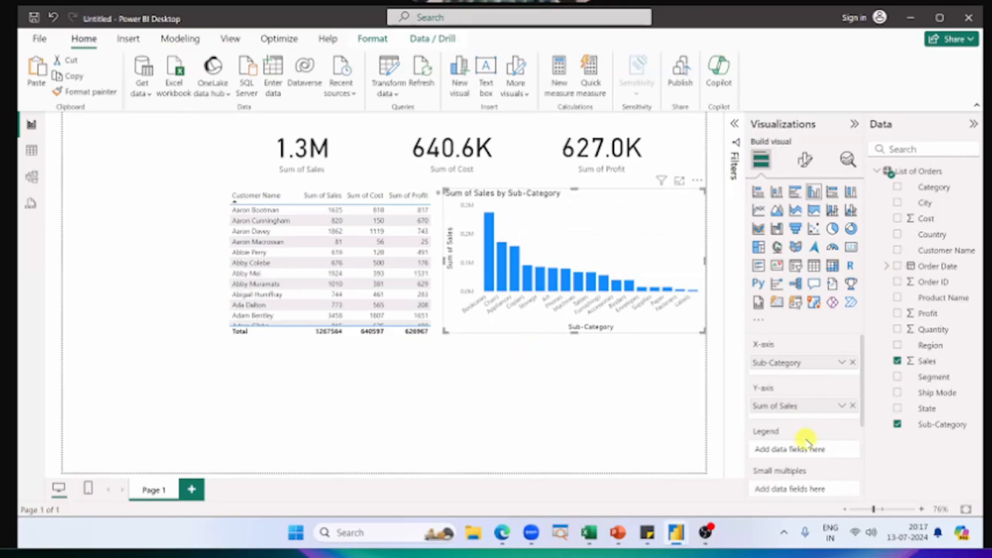
pyautogui.moveTo(930, 345); pyautogui.dragTo(821, 446)
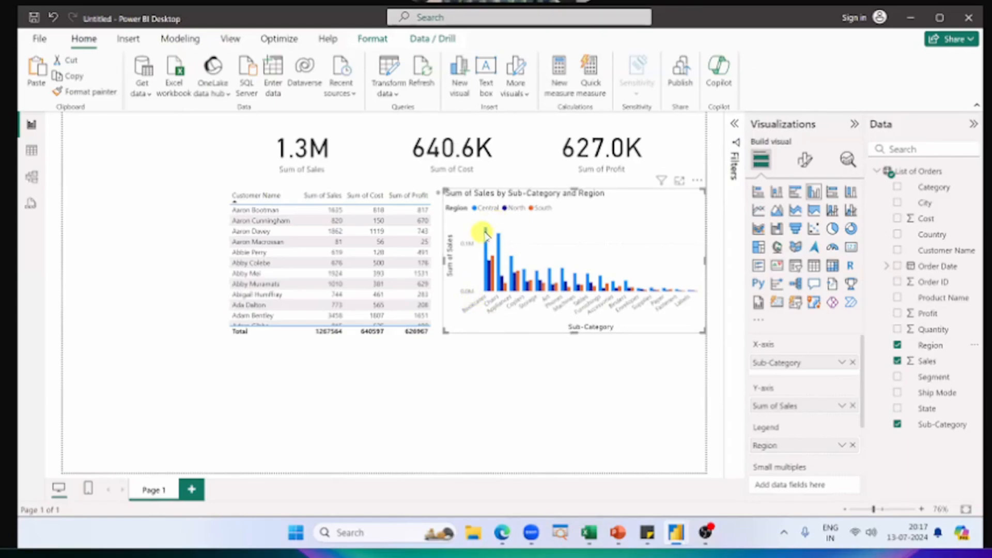
pyautogui.moveTo(487, 236)
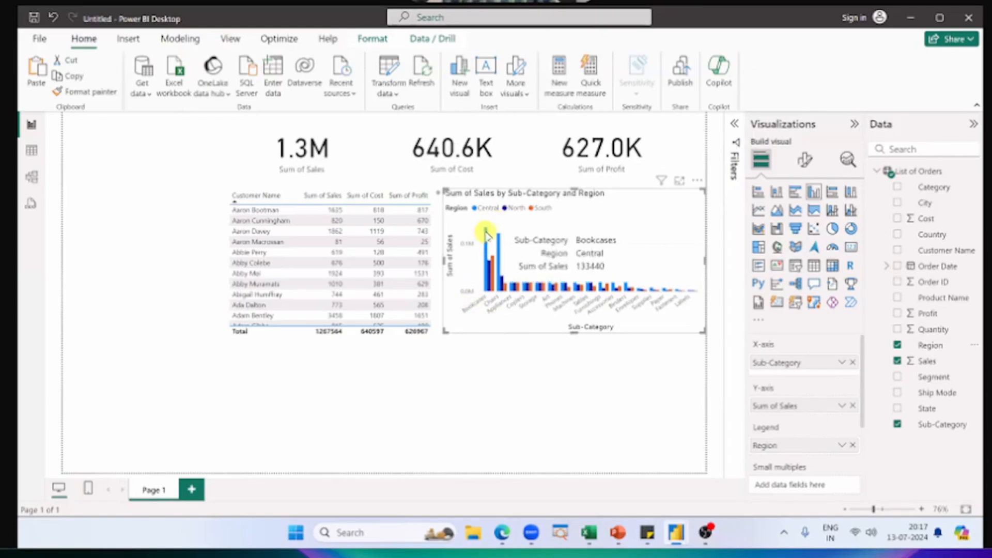
pyautogui.moveTo(490, 267)
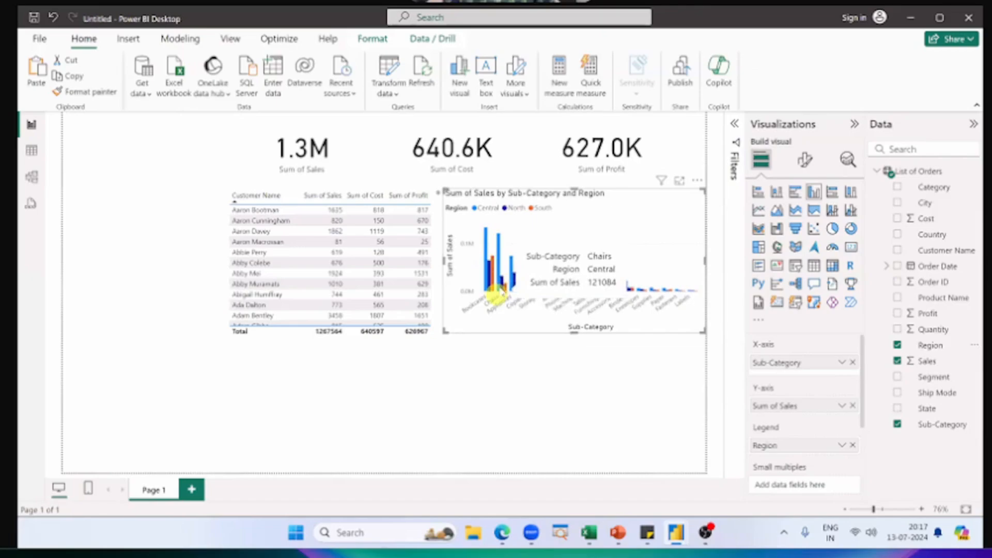
pyautogui.moveTo(501, 283)
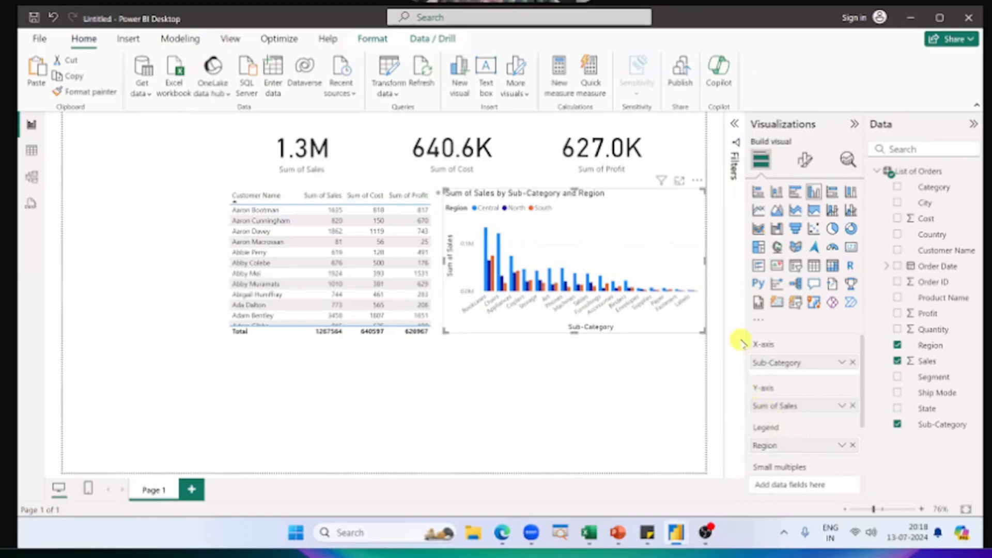
# Step: Remove Region from the column chart's legend and view the Bookcases bar's details
pyautogui.click(853, 445)
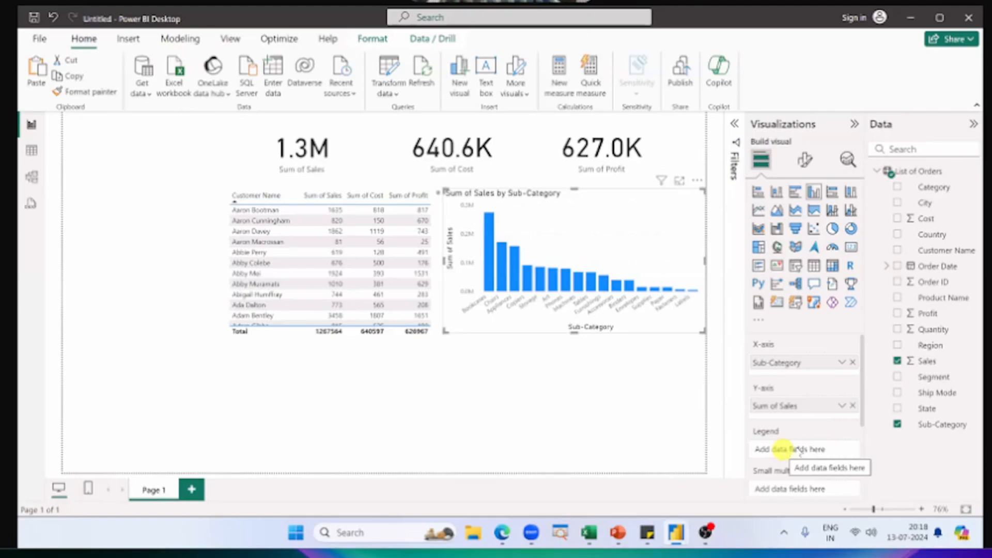
pyautogui.scroll(-3, 802, 416)
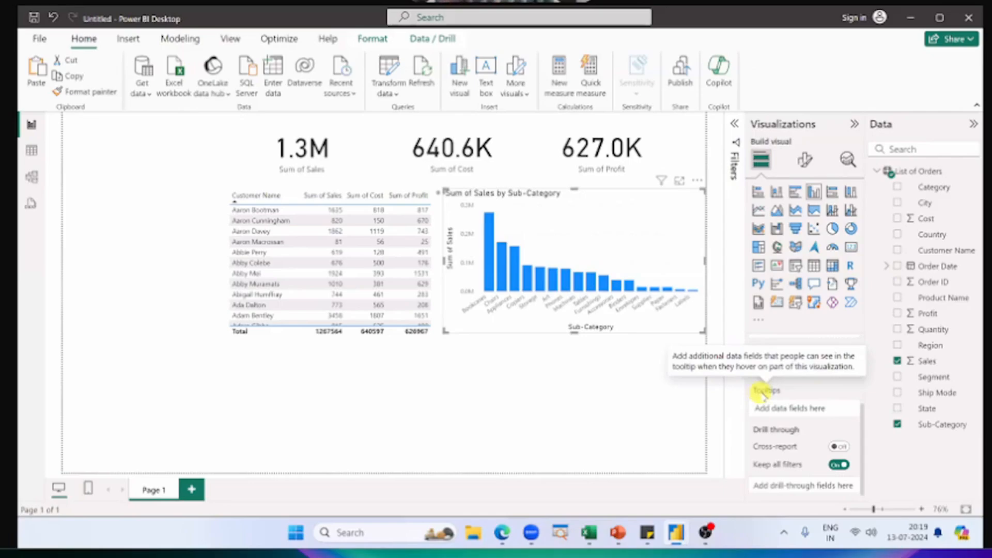
pyautogui.moveTo(485, 226)
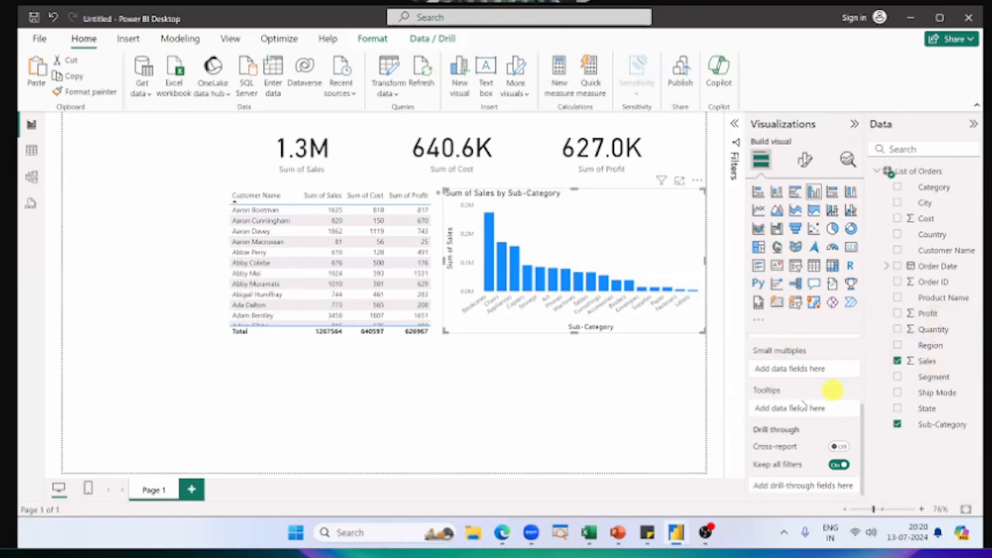
# Step: Try adding Profit beside Sales on the column chart's Y-axis, and remove it again
pyautogui.scroll(3, 817, 395)
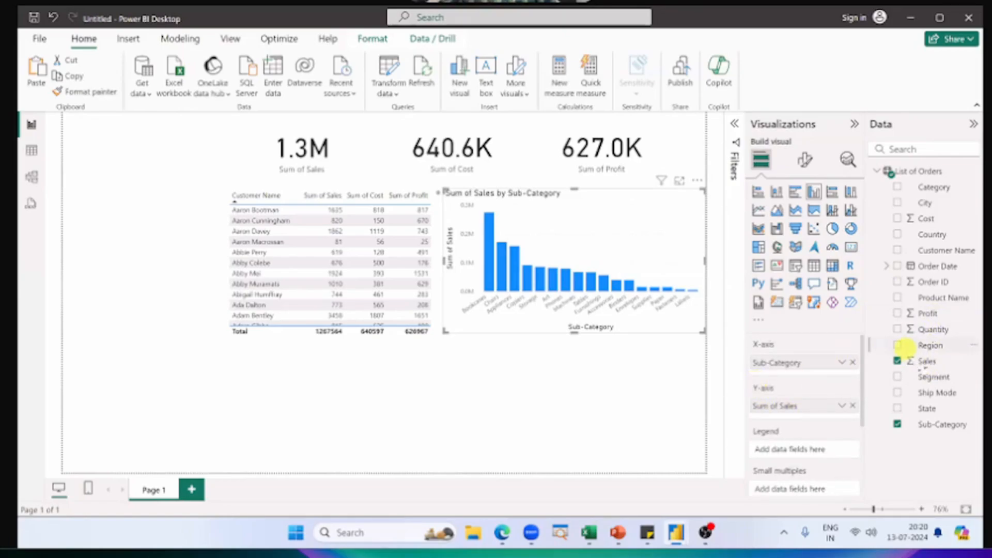
pyautogui.moveTo(927, 313); pyautogui.dragTo(817, 408)
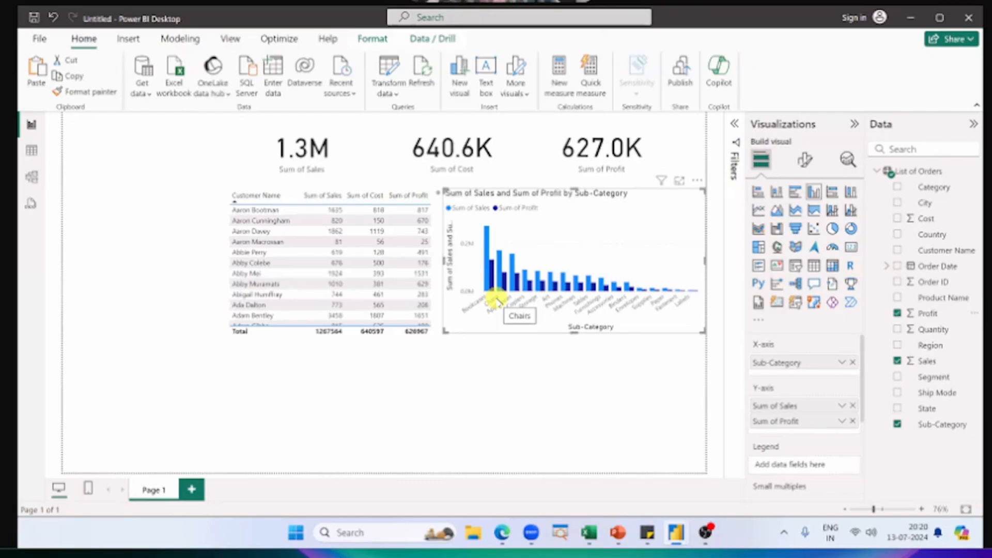
pyautogui.click(491, 272)
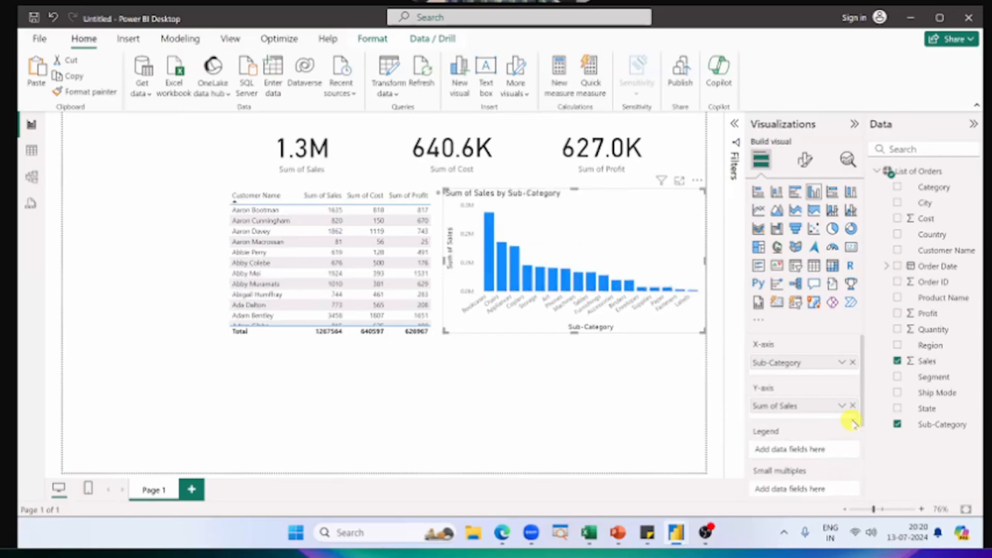
pyautogui.click(853, 421)
pyautogui.click(615, 432)
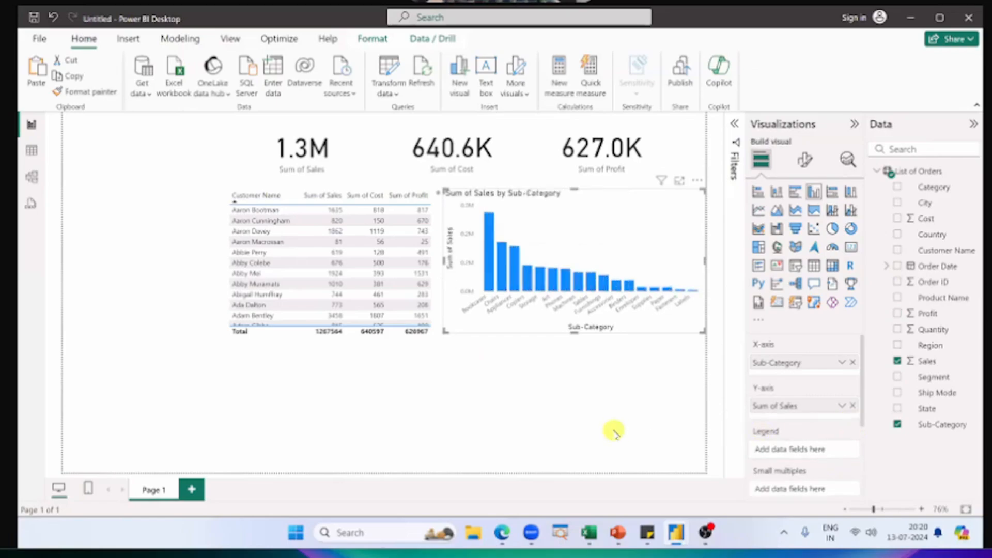
# Step: Add Profit and Quantity to the column chart's tooltips and view the details of its bars
pyautogui.scroll(-3, 841, 434)
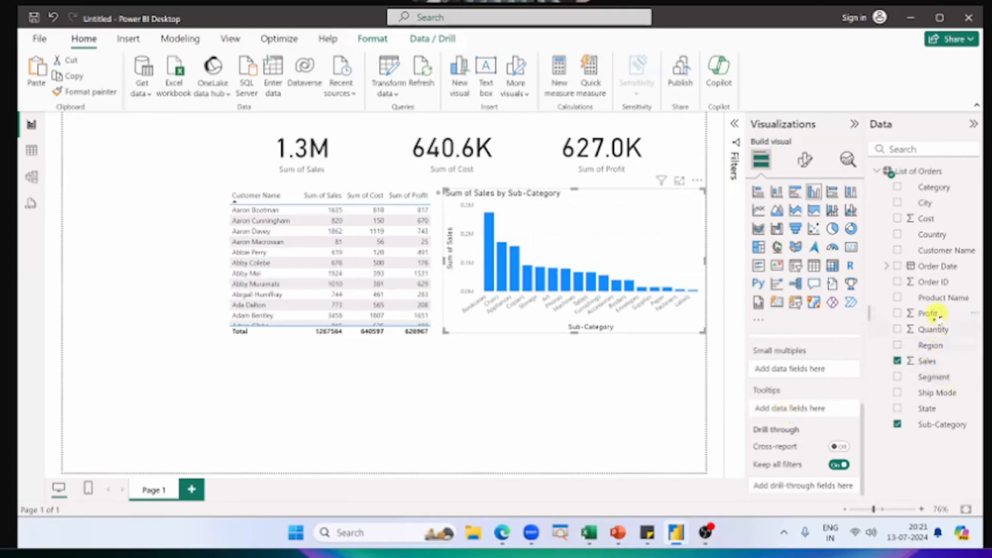
pyautogui.moveTo(928, 314); pyautogui.dragTo(804, 410)
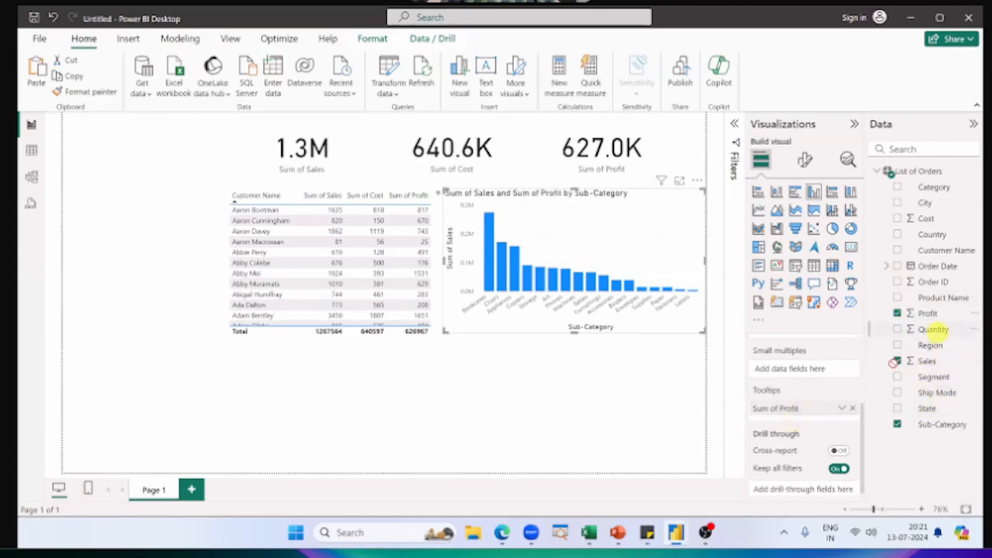
pyautogui.moveTo(930, 329); pyautogui.dragTo(815, 414)
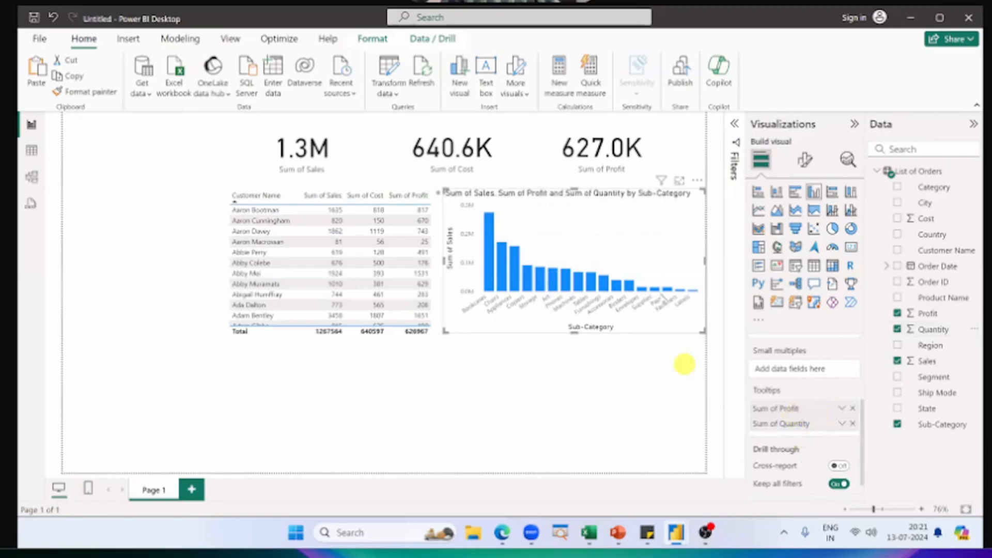
pyautogui.moveTo(514, 282)
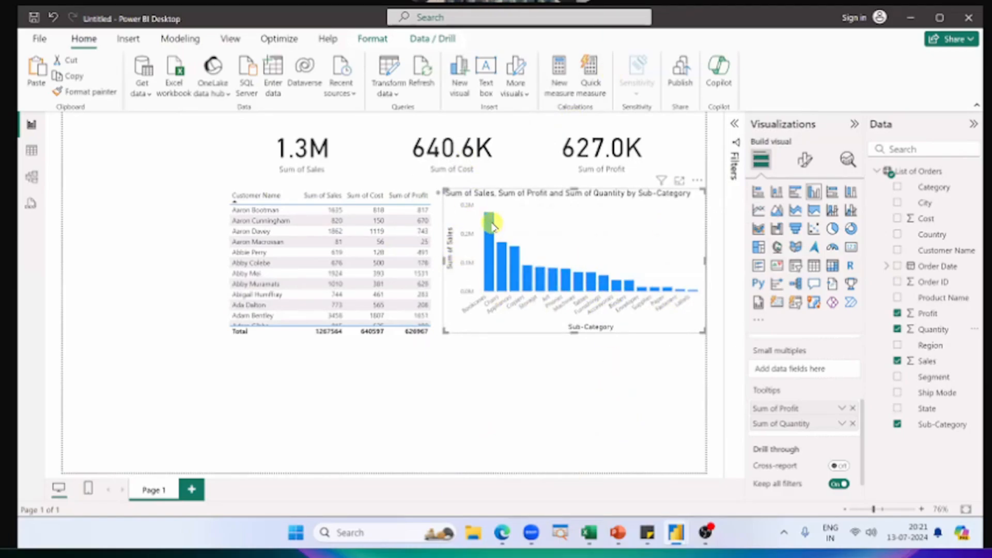
pyautogui.moveTo(492, 224)
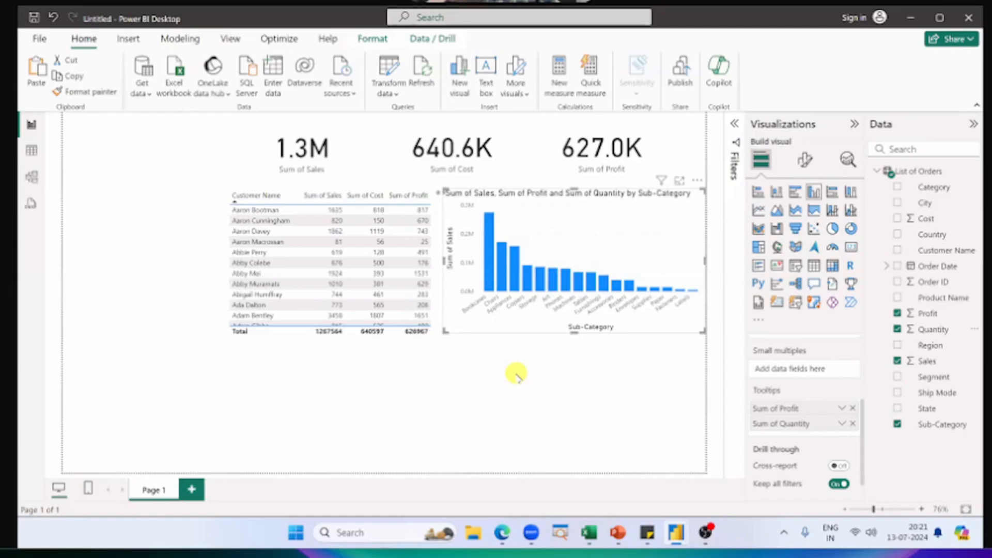
pyautogui.moveTo(490, 264)
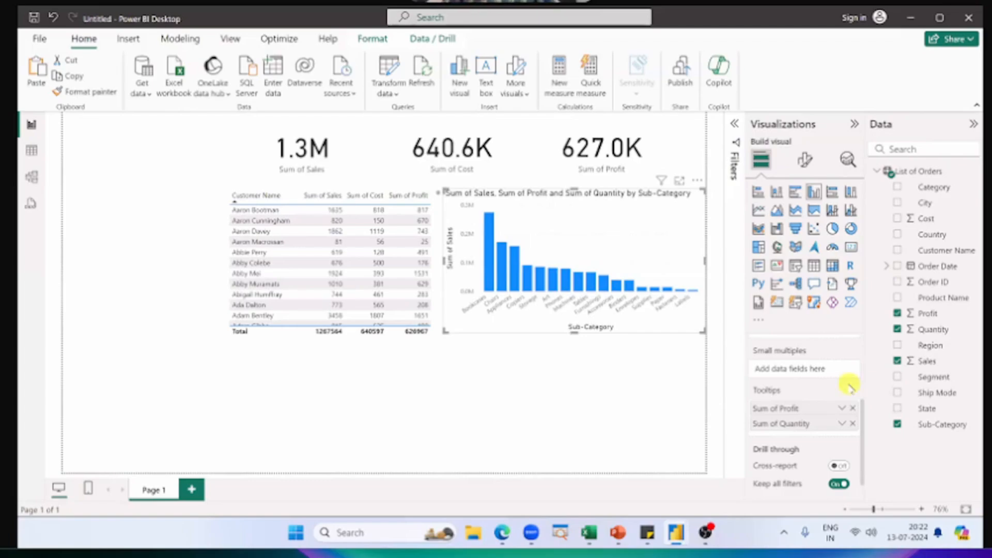
# Step: Switch to the PowerPoint slide show and advance through the column chart slides to the one on Tooltips
pyautogui.hotkey('alt', 'Tab')
pyautogui.hotkey('alt', 'Tab')
pyautogui.hotkey('alt', 'Tab')
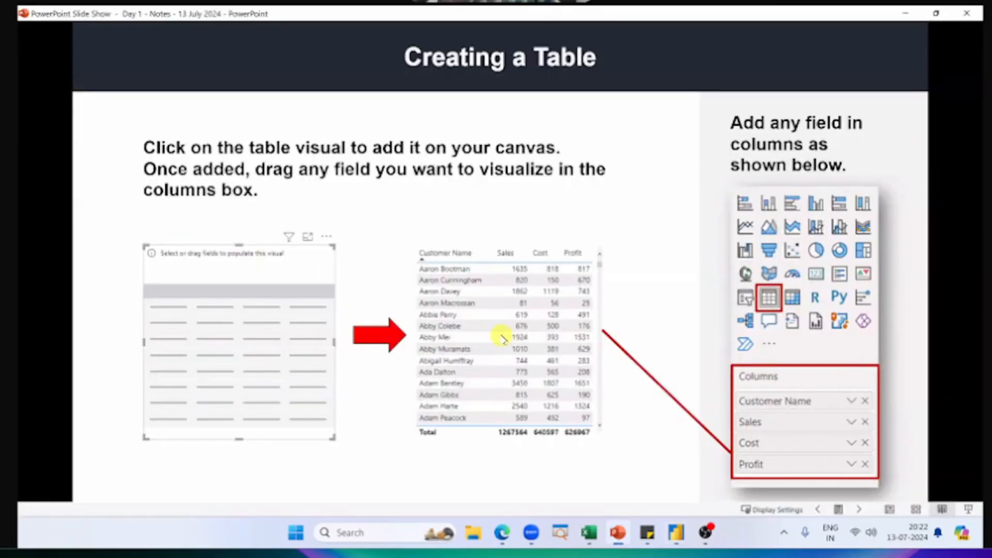
pyautogui.click(501, 338)
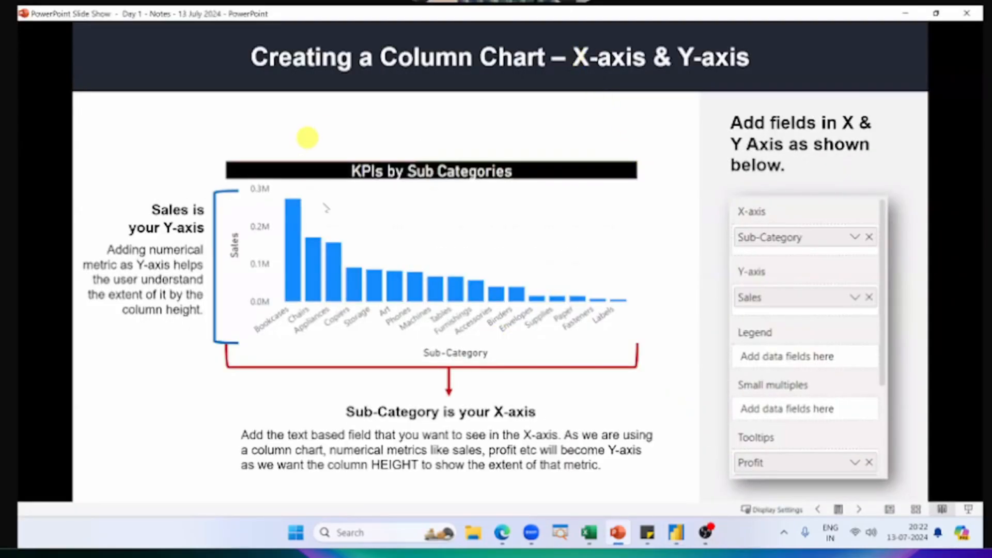
pyautogui.click(300, 215)
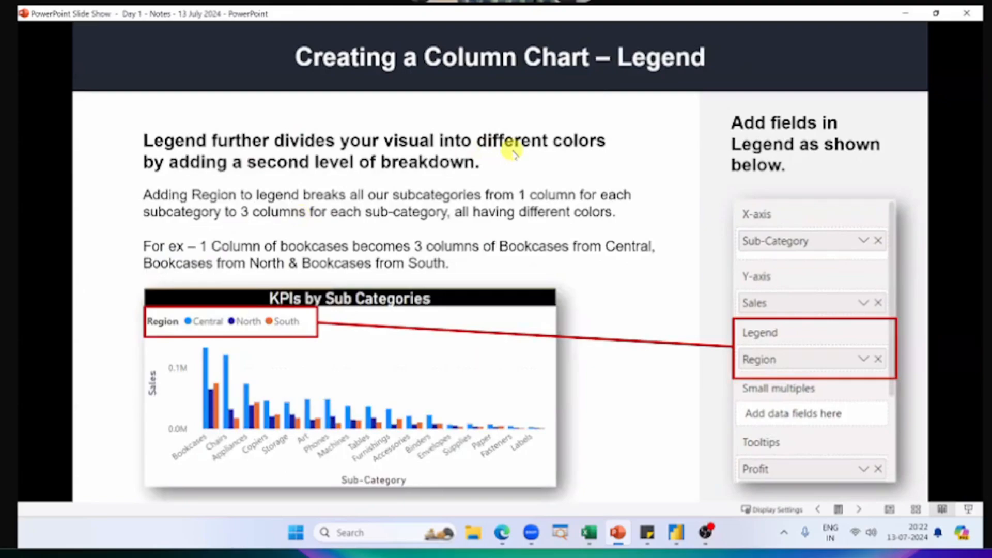
pyautogui.click(514, 153)
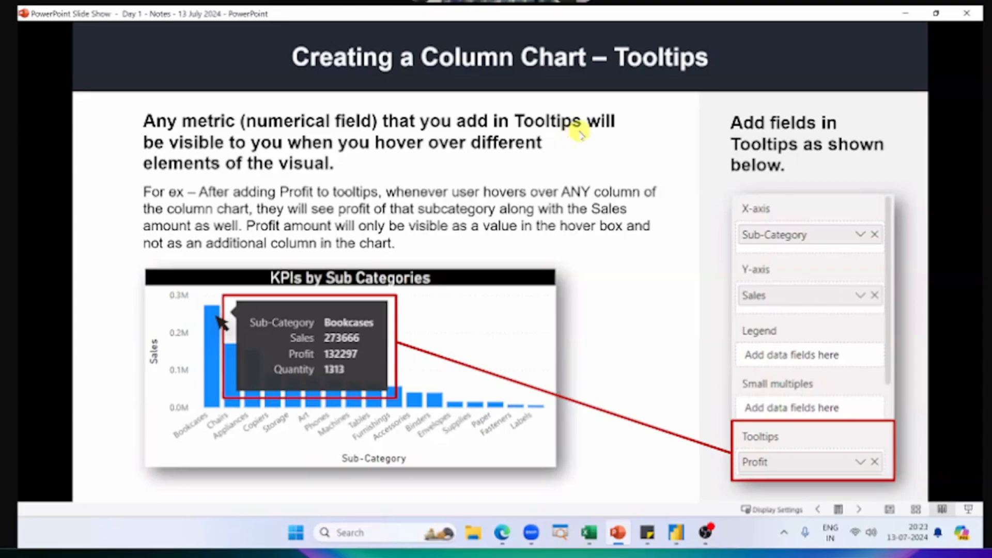
# Step: Compare the untitled report's column chart with the Tooltips slide, ending on the PowerPoint slide show
pyautogui.hotkey('alt', 'Tab')
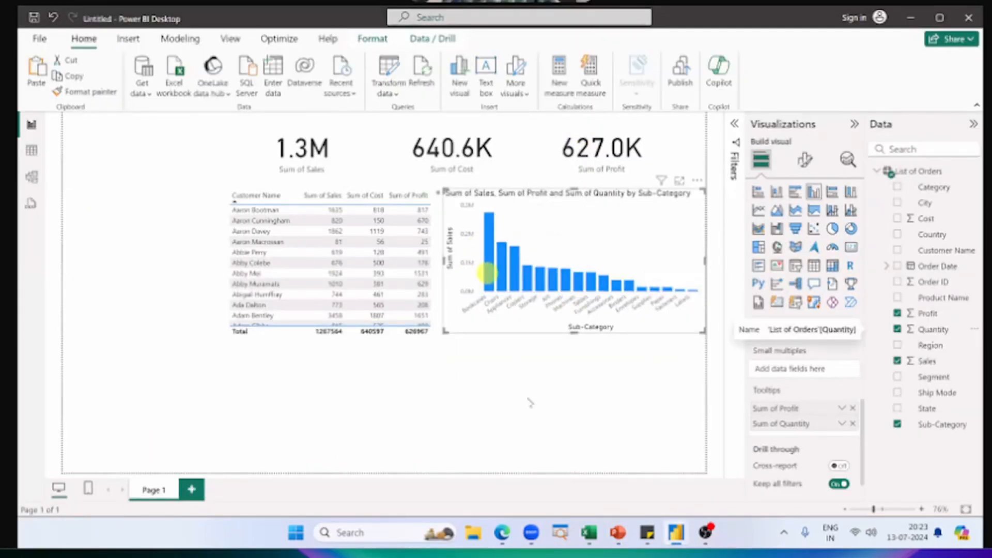
pyautogui.hotkey('alt', 'Tab')
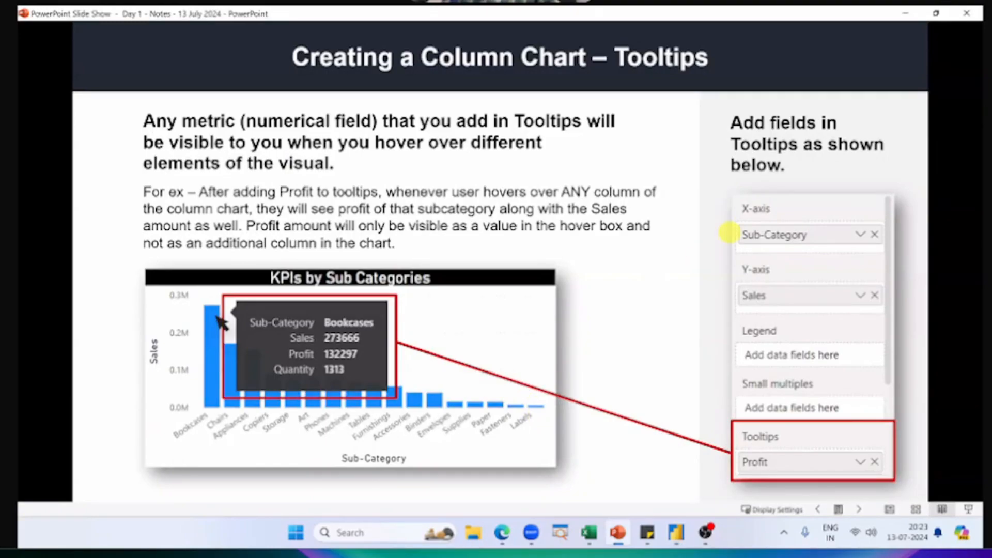
pyautogui.hotkey('alt', 'Tab')
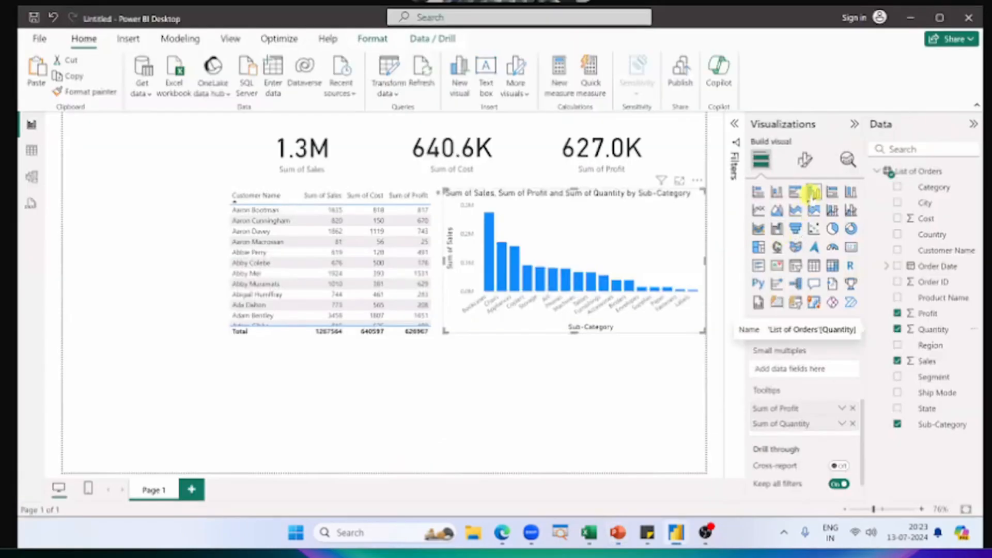
pyautogui.hotkey('alt', 'Tab')
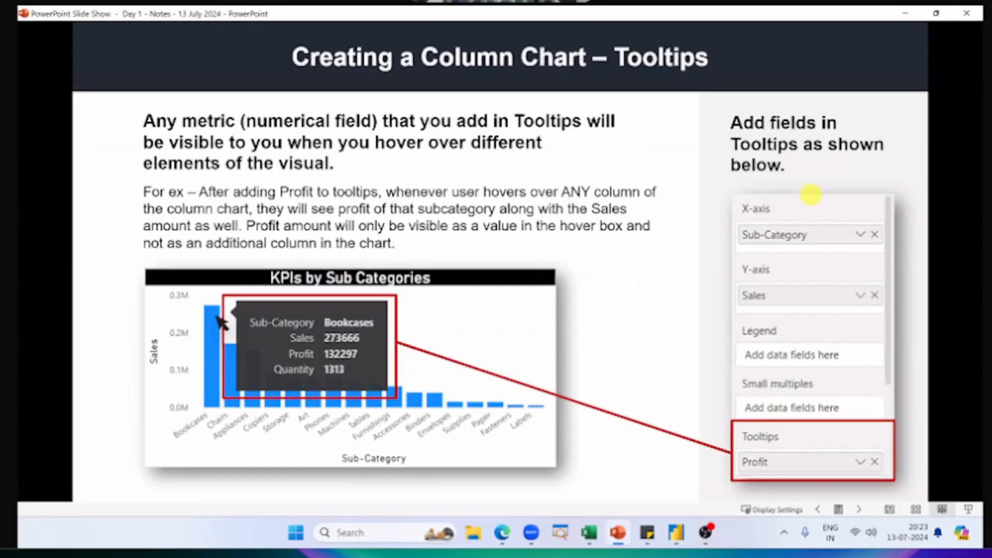
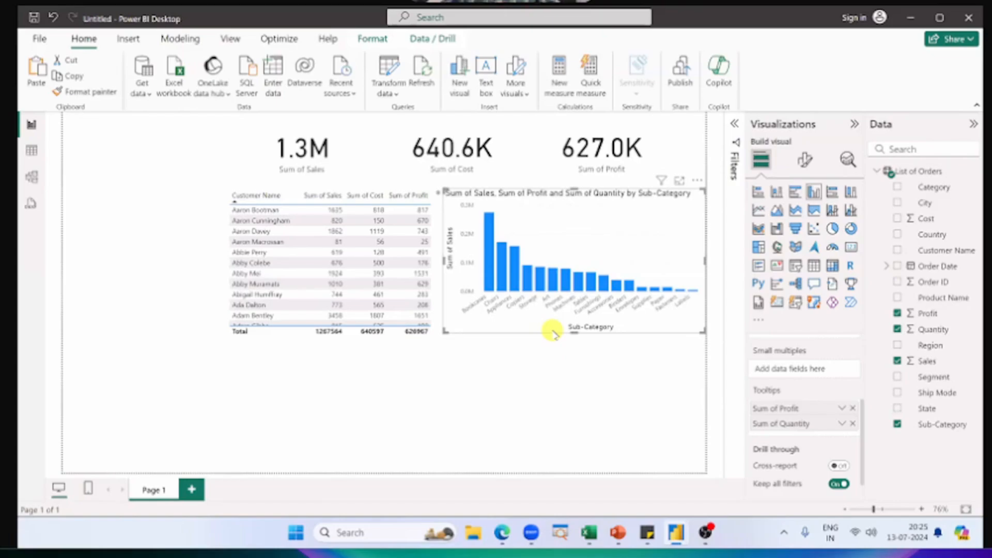
pyautogui.click(556, 377)
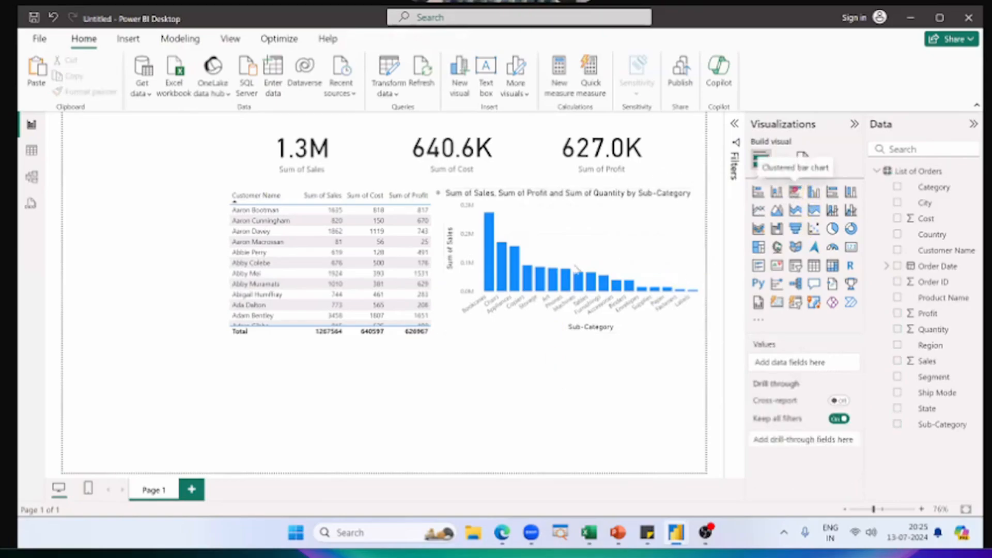
pyautogui.click(796, 193)
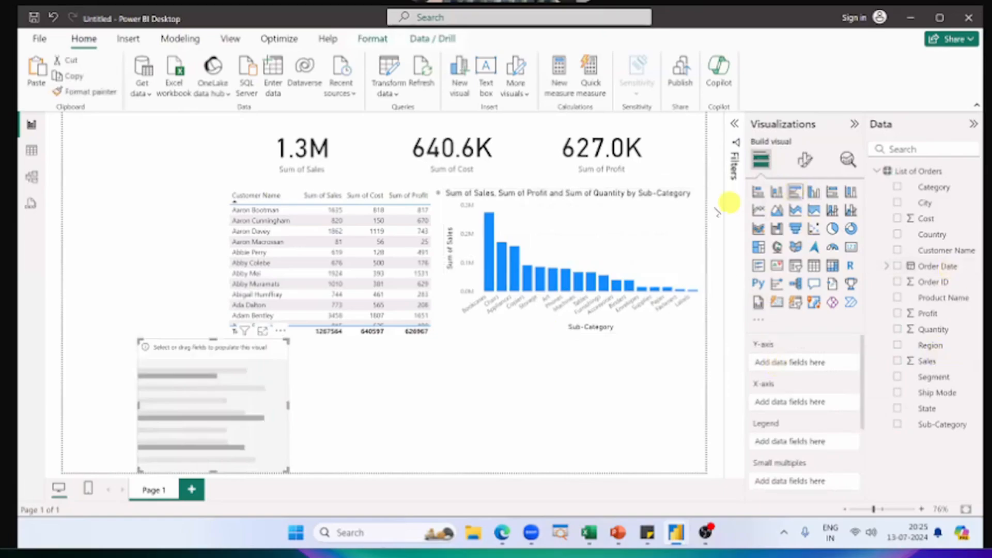
pyautogui.moveTo(522, 285)
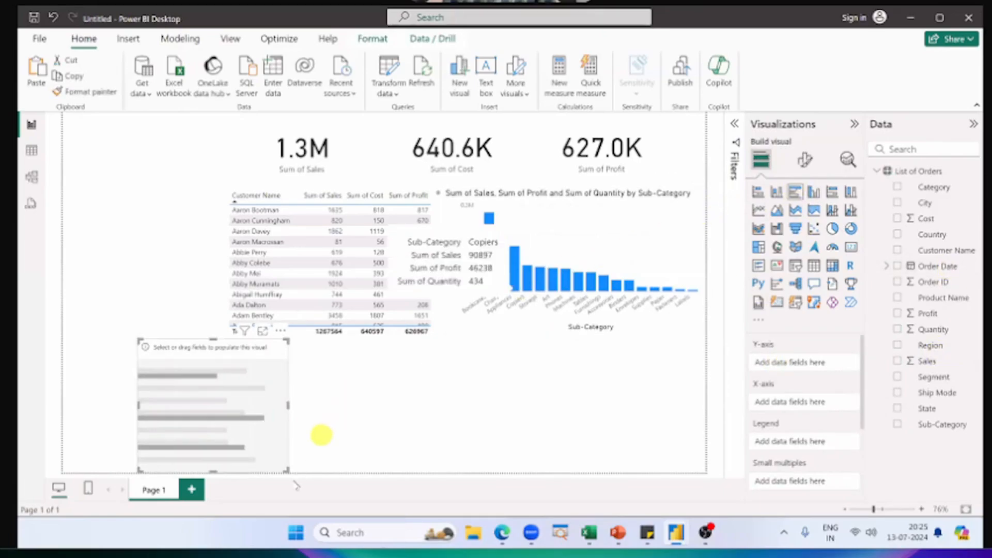
pyautogui.press('Delete')
# Step: Convert the sub-category column chart to a clustered bar chart and review its field assignments and bars
pyautogui.click(599, 258)
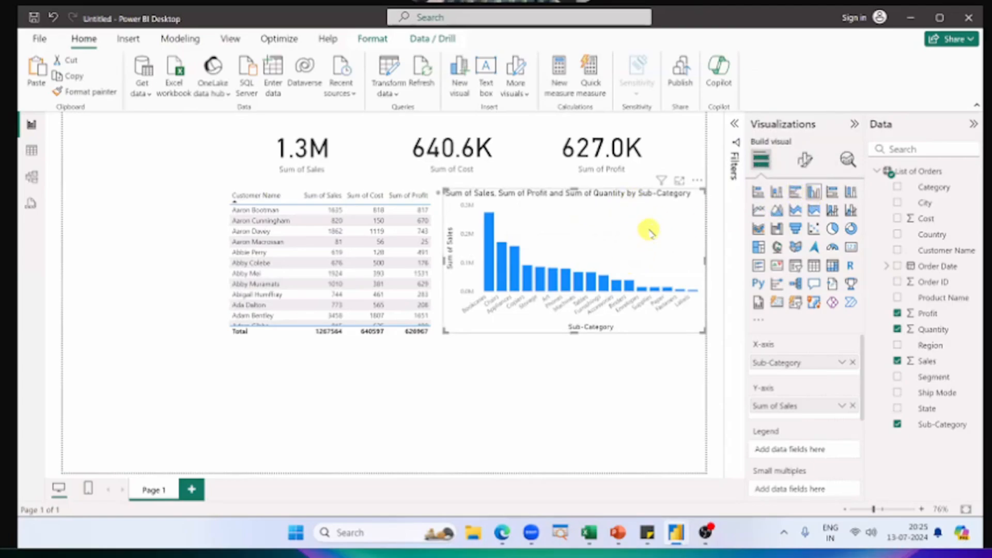
pyautogui.click(794, 196)
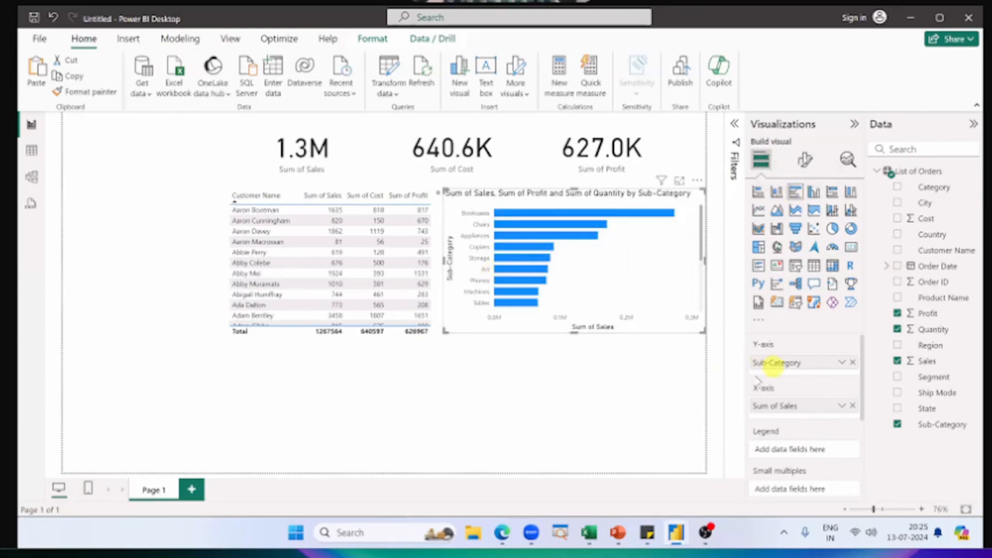
pyautogui.scroll(-4, 770, 409)
pyautogui.scroll(2, 781, 410)
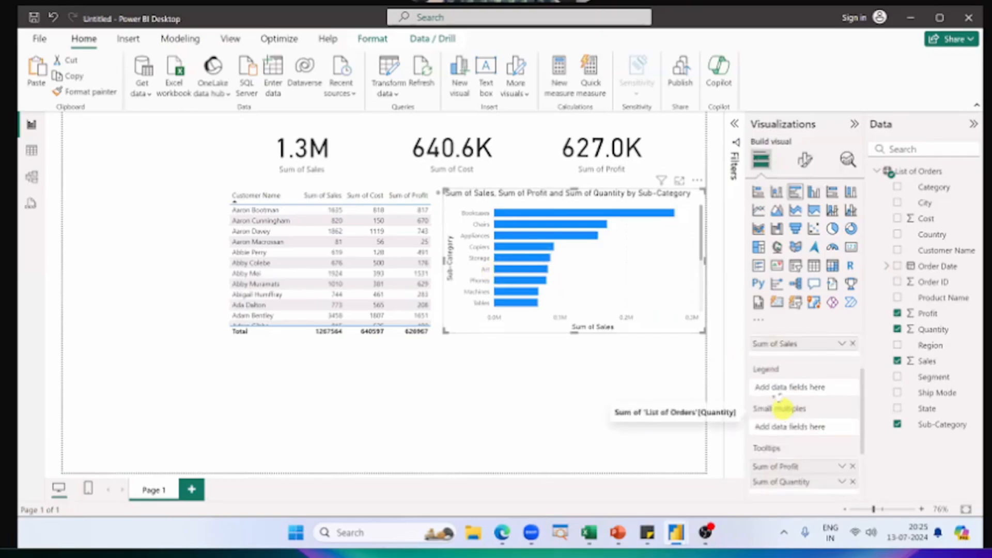
pyautogui.scroll(2, 780, 408)
pyautogui.scroll(-3, 517, 272)
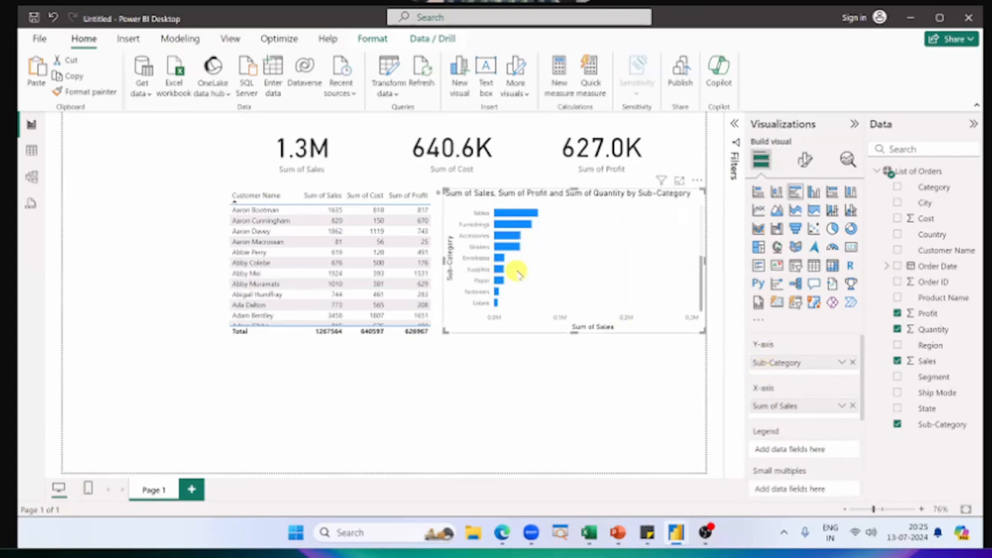
pyautogui.scroll(2, 517, 272)
pyautogui.scroll(-2, 517, 273)
pyautogui.scroll(2, 517, 273)
pyautogui.scroll(-2, 517, 272)
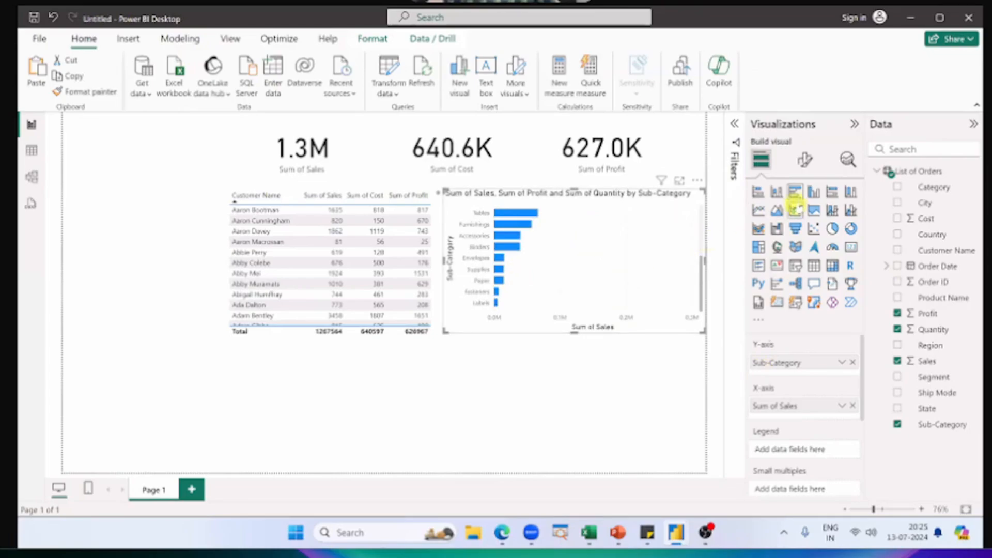
# Step: Try the sub-category chart as a line, area, pie and donut chart, and return it to a clustered column chart
pyautogui.click(760, 210)
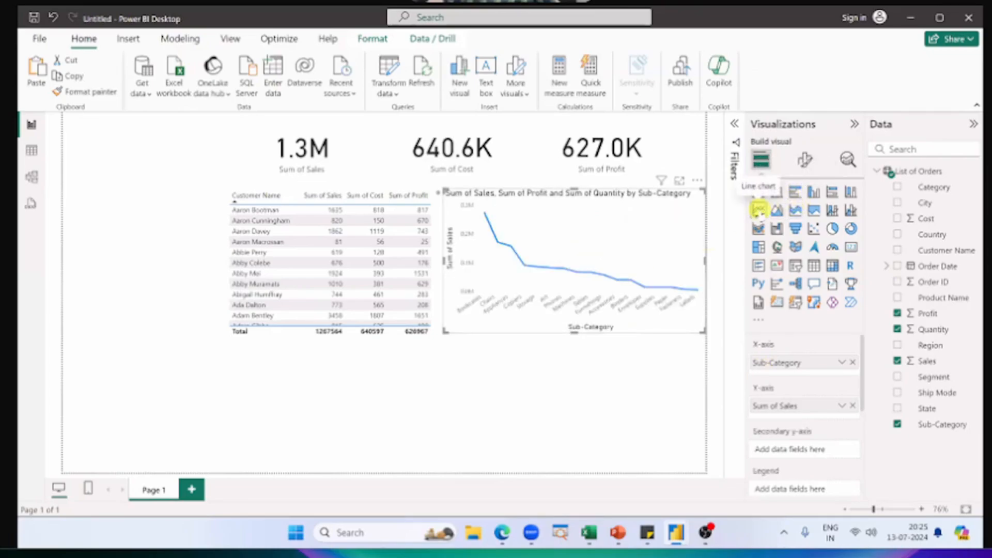
pyautogui.click(777, 210)
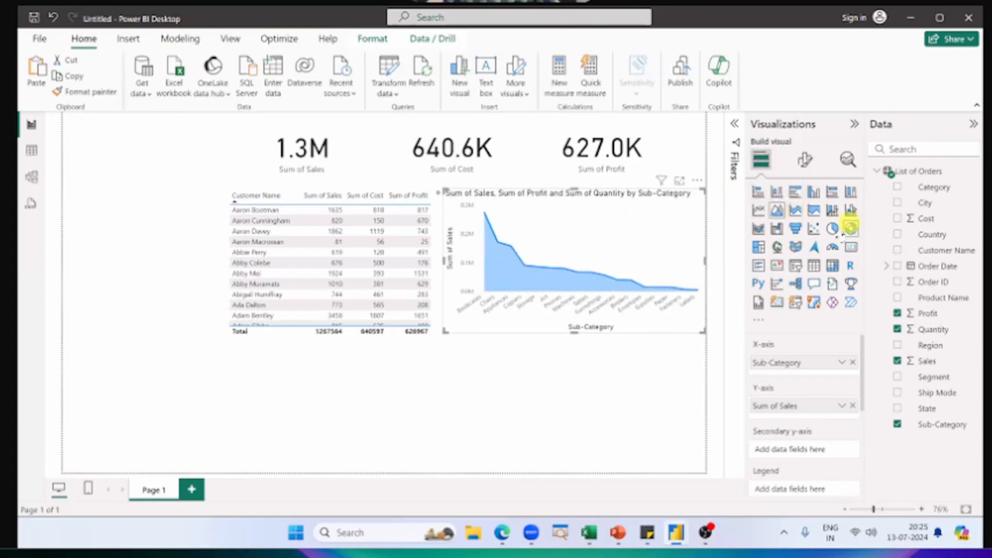
pyautogui.click(832, 228)
pyautogui.click(851, 231)
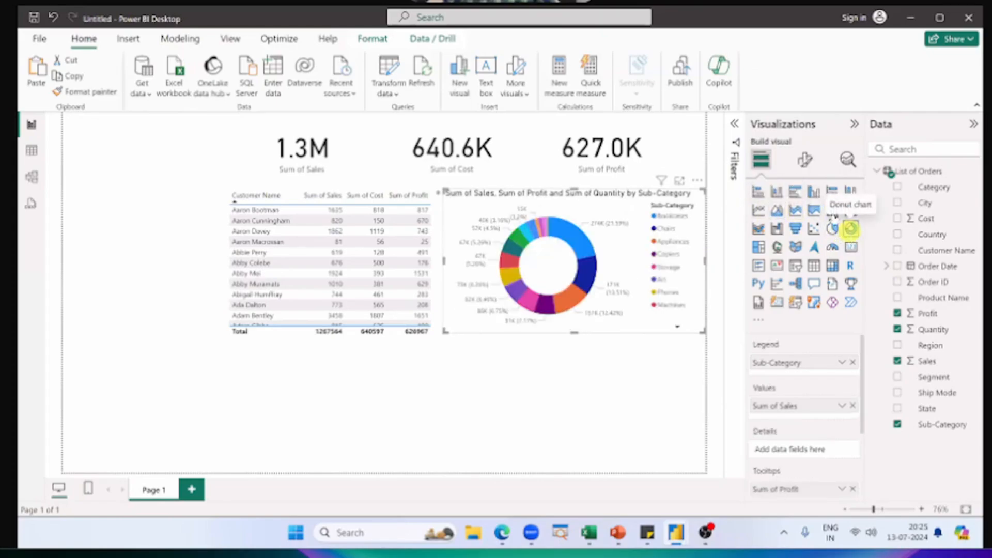
pyautogui.click(815, 192)
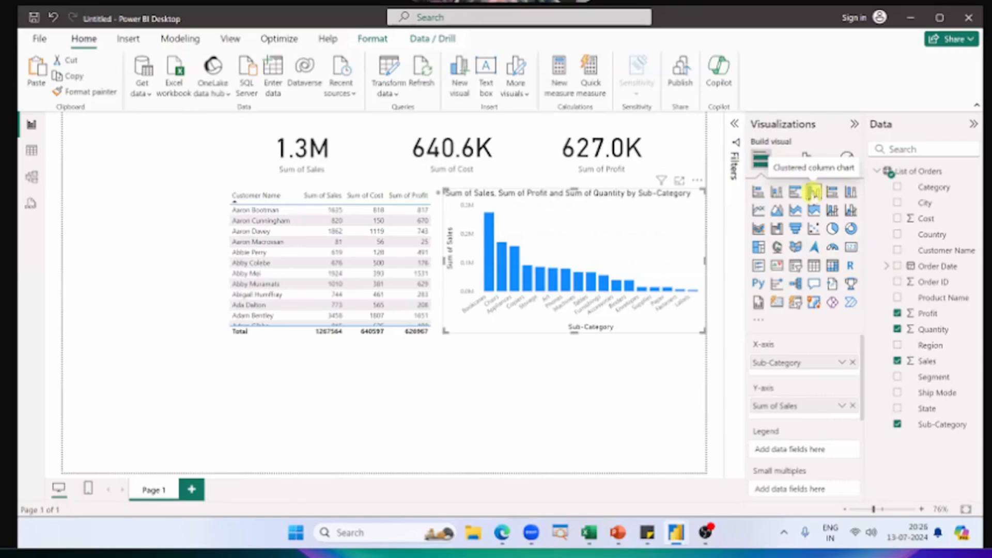
# Step: Switch to the PowerPoint slide show and advance to the slide on creating a bar chart from a column chart
pyautogui.hotkey('alt', 'Tab')
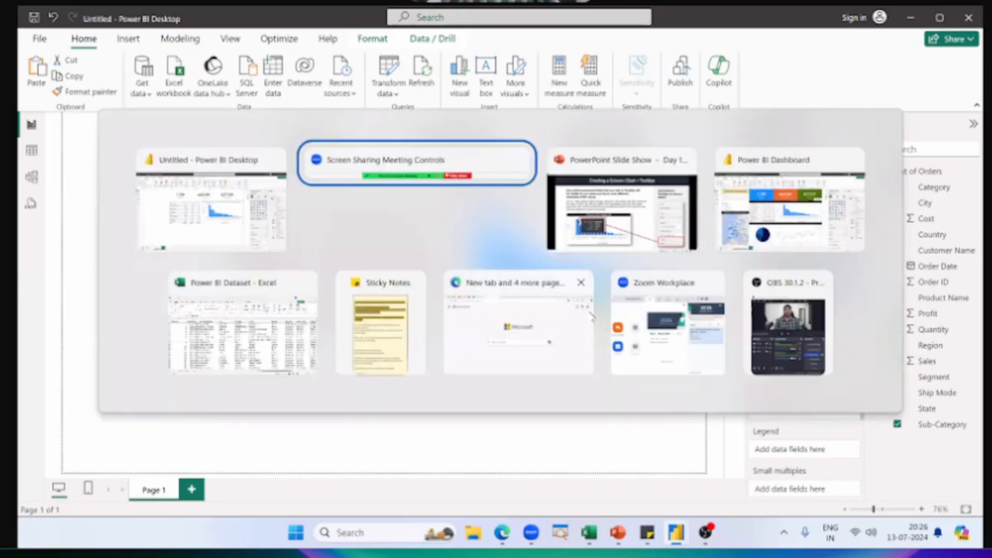
pyautogui.hotkey('alt', 'Tab')
pyautogui.press('Right')
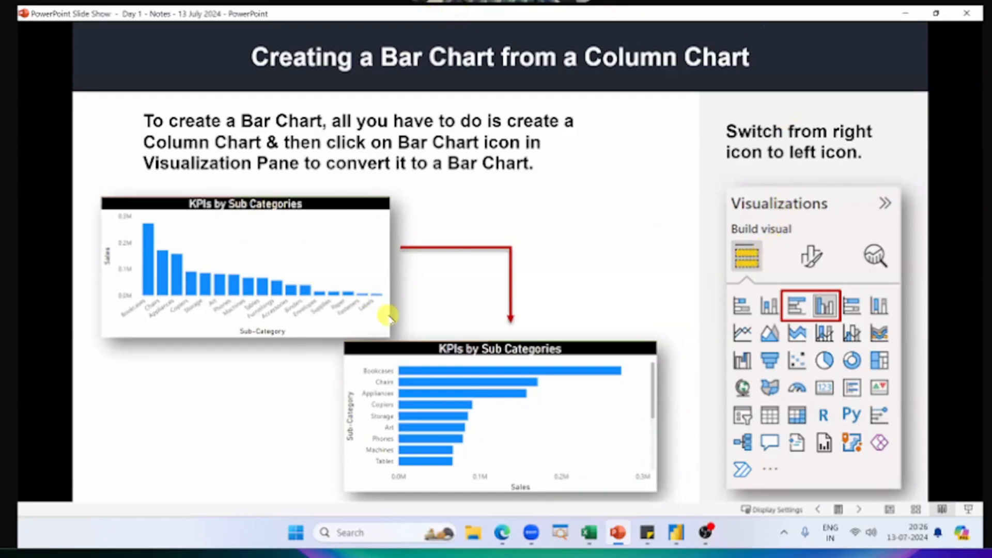
# Step: Switch to the finished Power BI Dashboard report and examine the points and fields of its Total Orders by every Quarter & Year line chart
pyautogui.hotkey('alt', 'Tab')
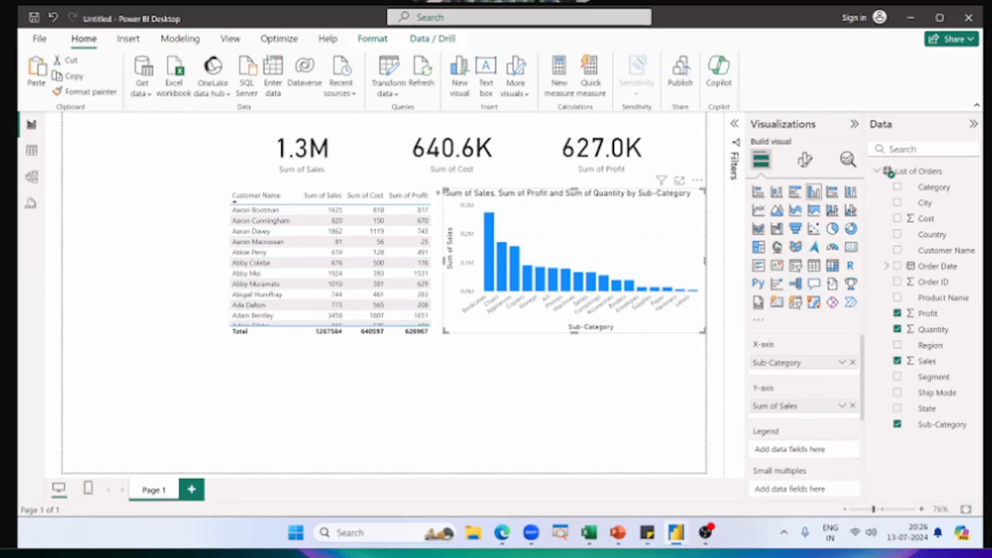
pyautogui.click(563, 364)
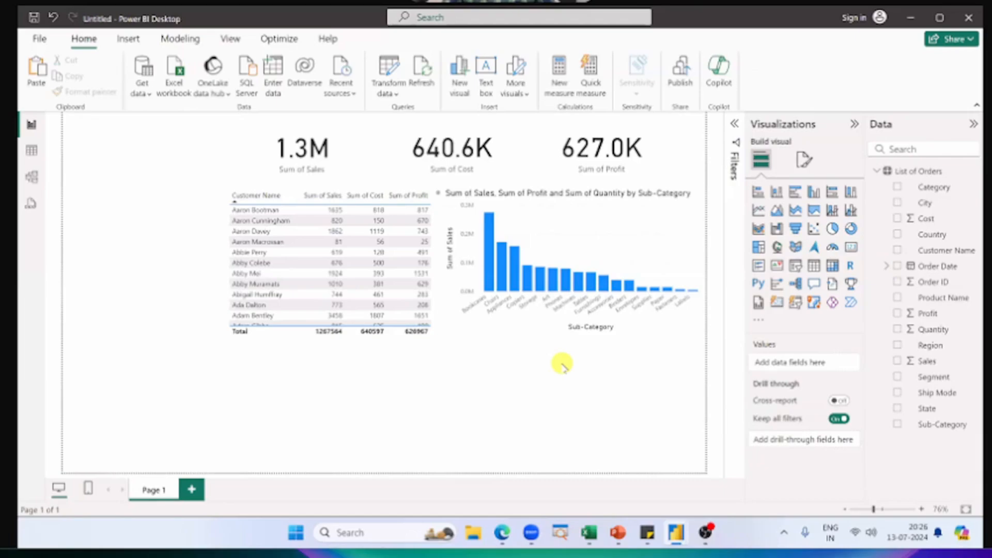
pyautogui.press('alt')
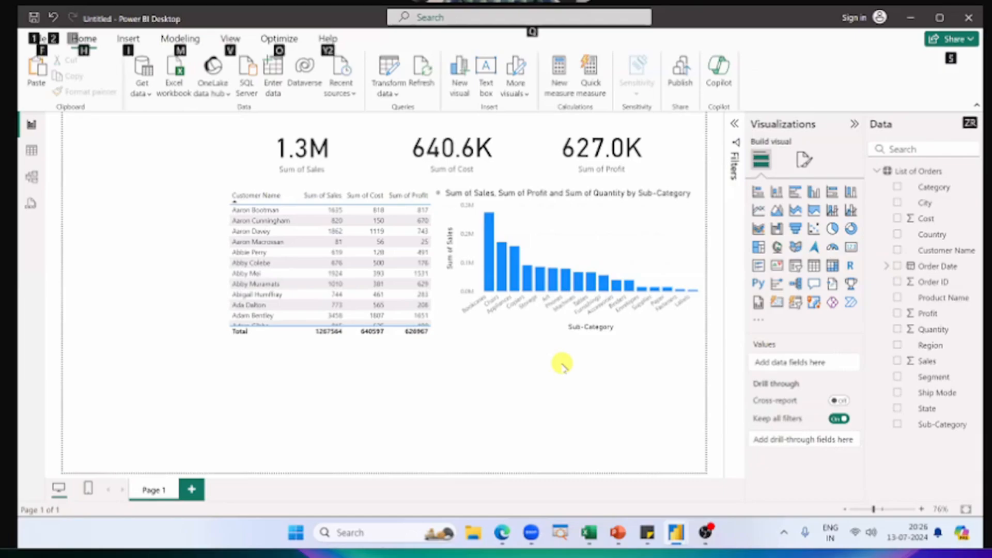
pyautogui.press('alt')
pyautogui.hotkey('alt', 'Tab')
pyautogui.hotkey('alt', 'Tab')
pyautogui.hotkey('alt', 'Tab')
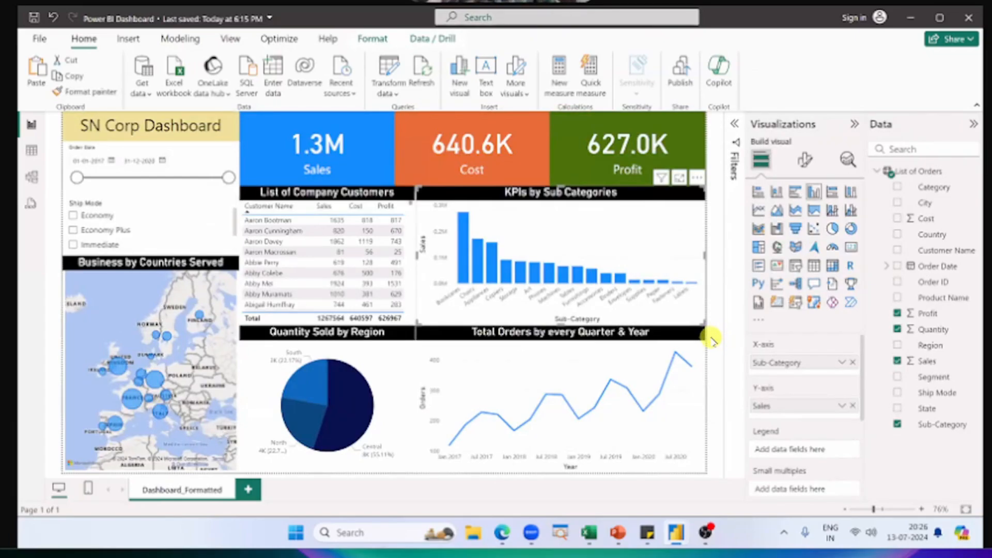
pyautogui.click(660, 424)
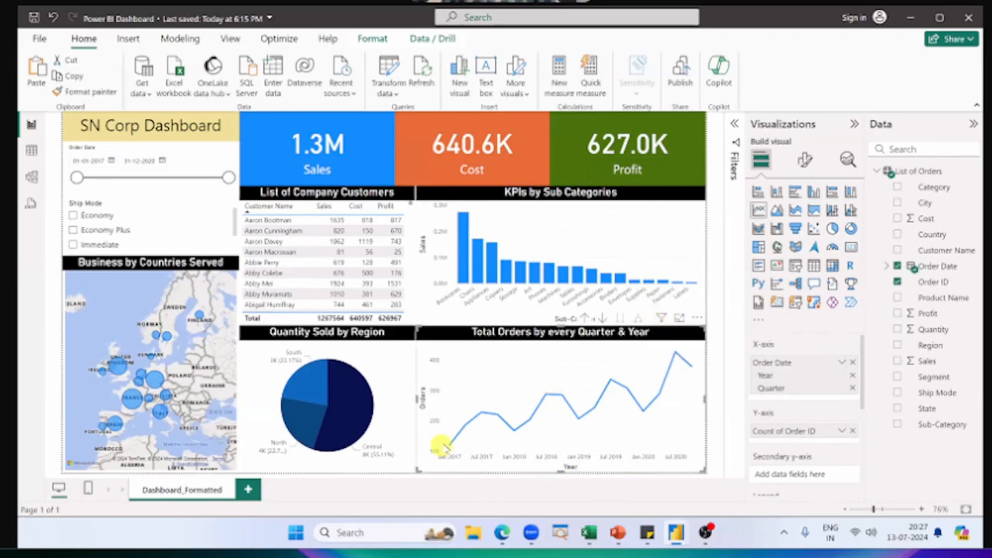
pyautogui.moveTo(446, 446)
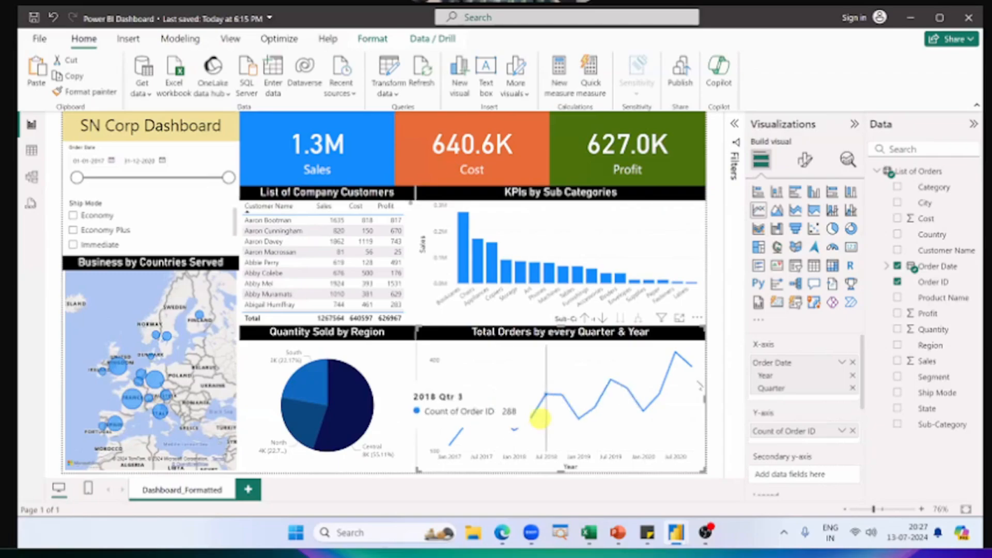
# Step: Compare the untitled report with the finished dashboard's Total Orders line chart, ending on the untitled report
pyautogui.hotkey('alt', 'Tab')
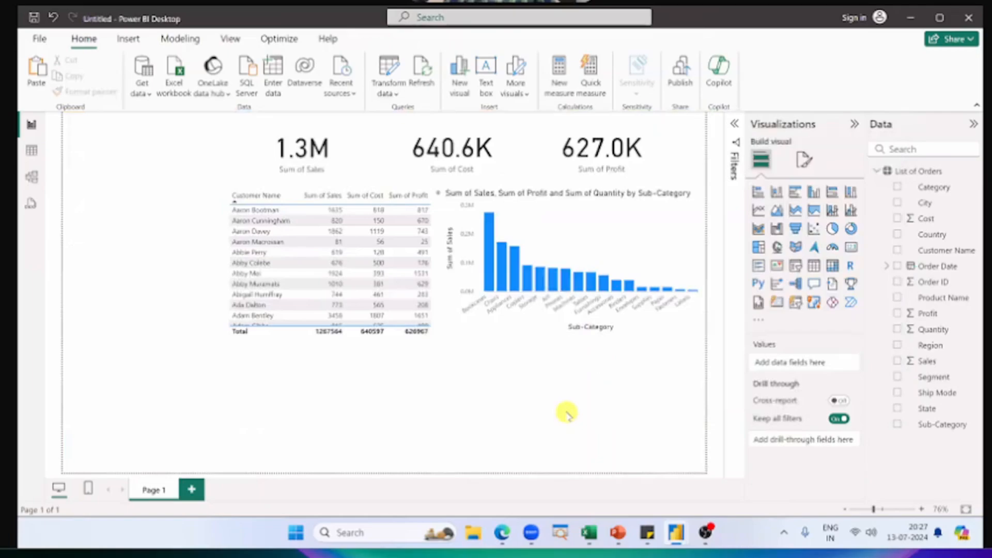
pyautogui.hotkey('alt', 'Tab')
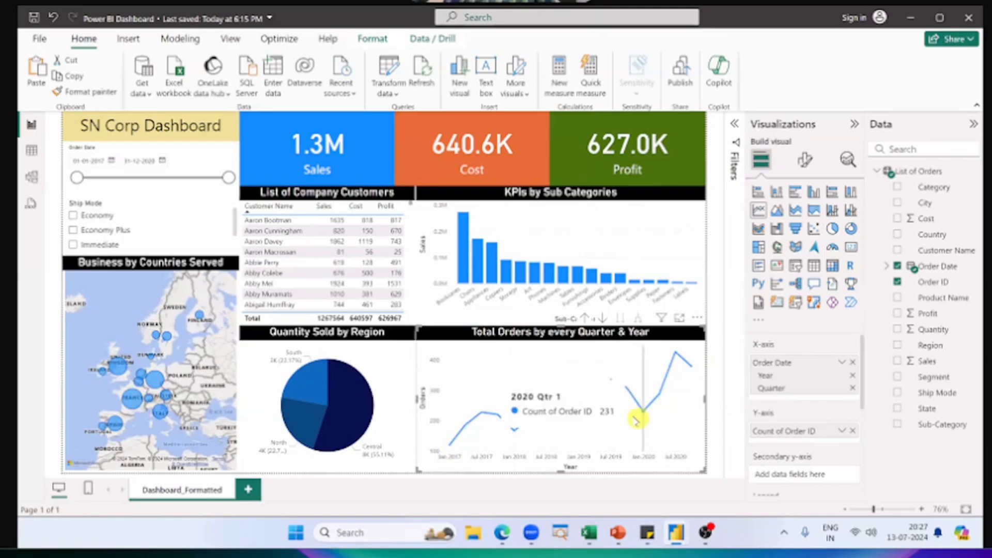
pyautogui.hotkey('alt', 'Tab')
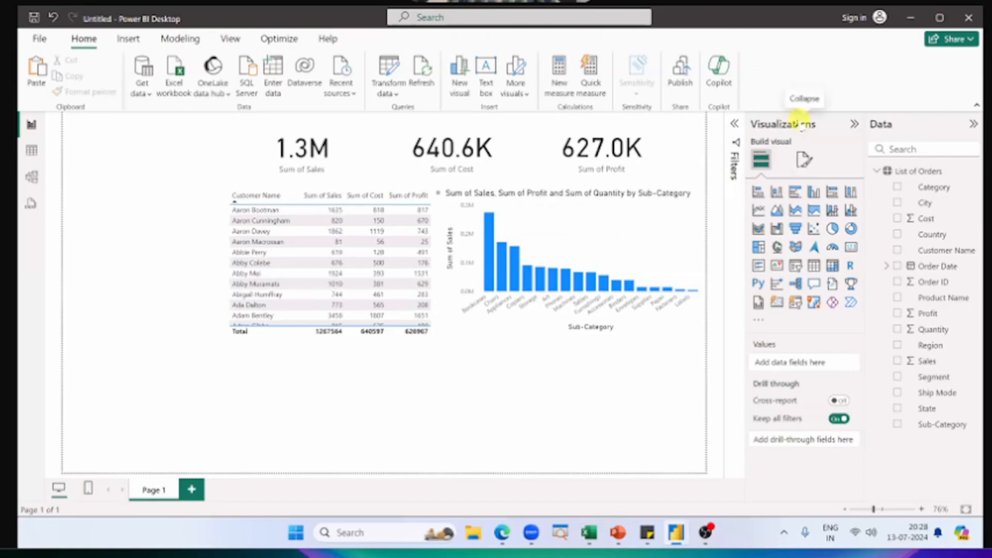
# Step: Add an empty line chart, place it below the column chart and widen it to match the column chart's width
pyautogui.click(758, 211)
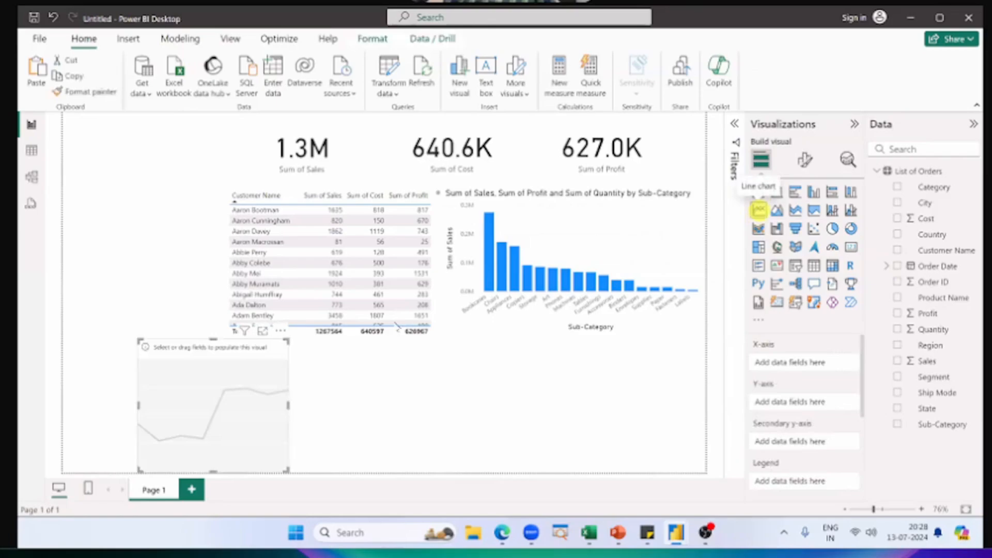
pyautogui.moveTo(256, 368); pyautogui.dragTo(673, 368)
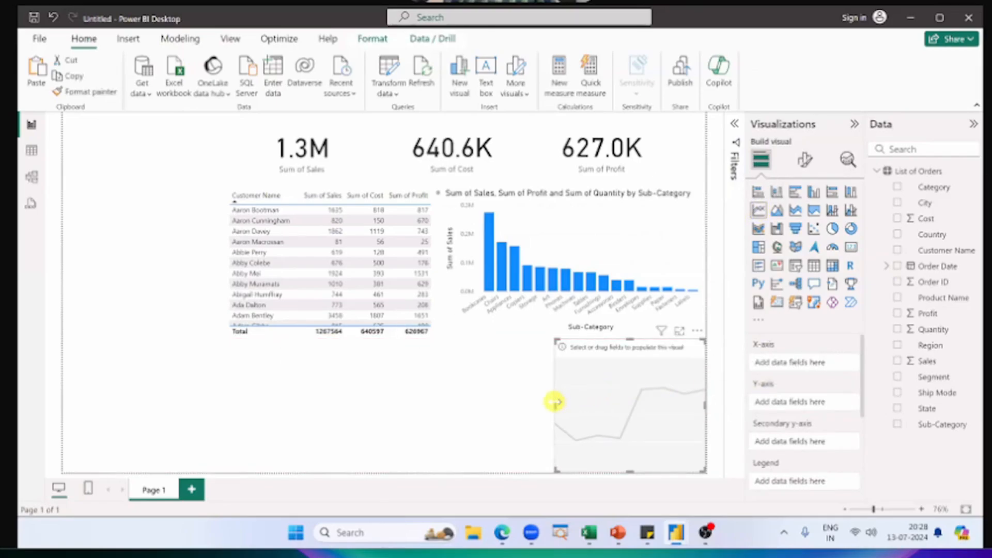
pyautogui.moveTo(554, 402); pyautogui.dragTo(443, 397)
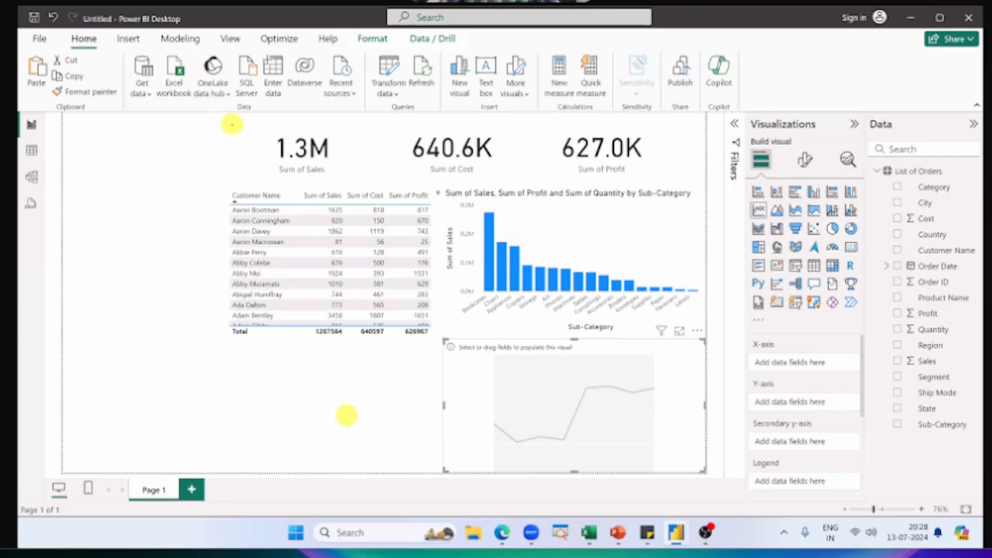
pyautogui.moveTo(232, 124)
pyautogui.mouseDown()
pyautogui.moveTo(216, 321)
pyautogui.moveTo(417, 329)
pyautogui.moveTo(443, 352)
pyautogui.moveTo(445, 471)
pyautogui.mouseUp()
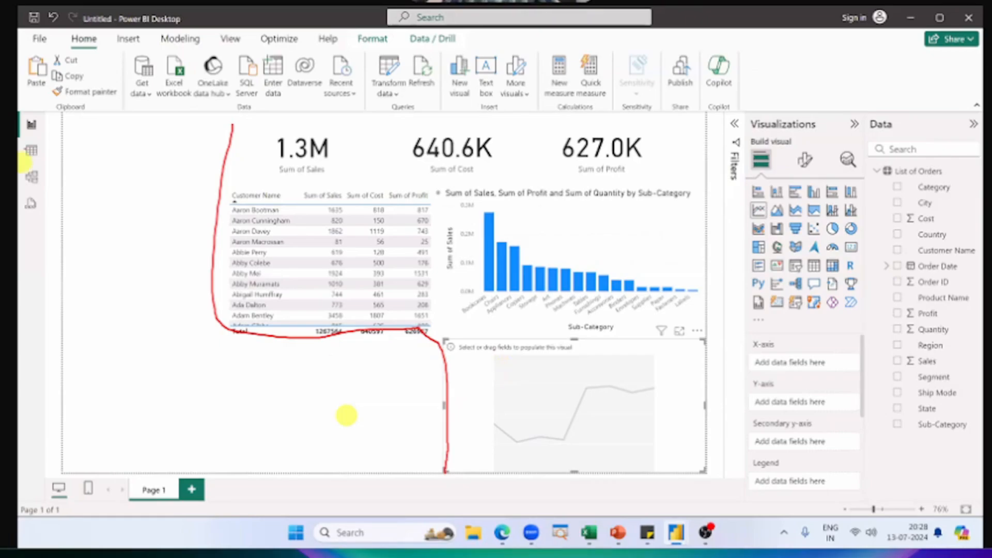
pyautogui.moveTo(149, 139)
pyautogui.mouseDown()
pyautogui.moveTo(131, 227)
pyautogui.moveTo(293, 389)
pyautogui.mouseUp()
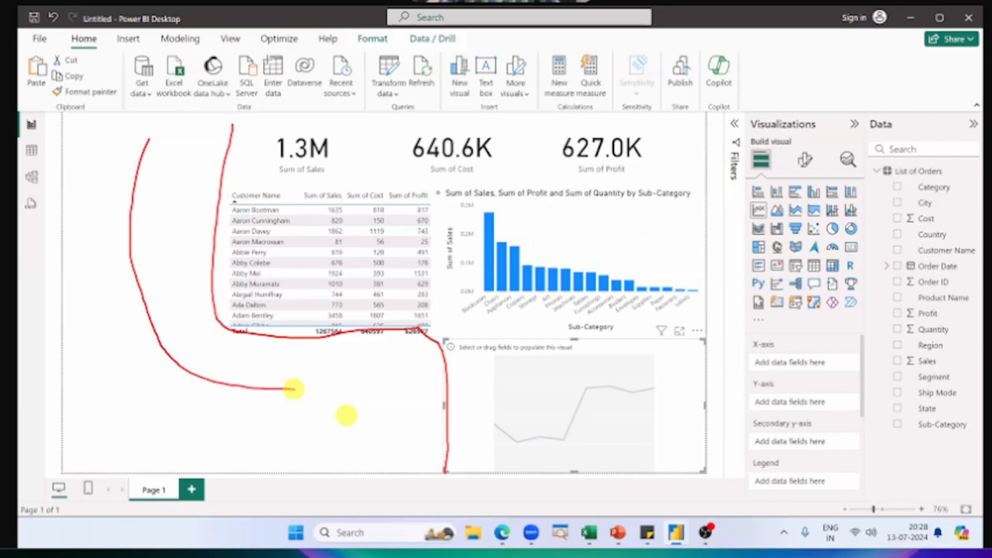
pyautogui.press('Escape')
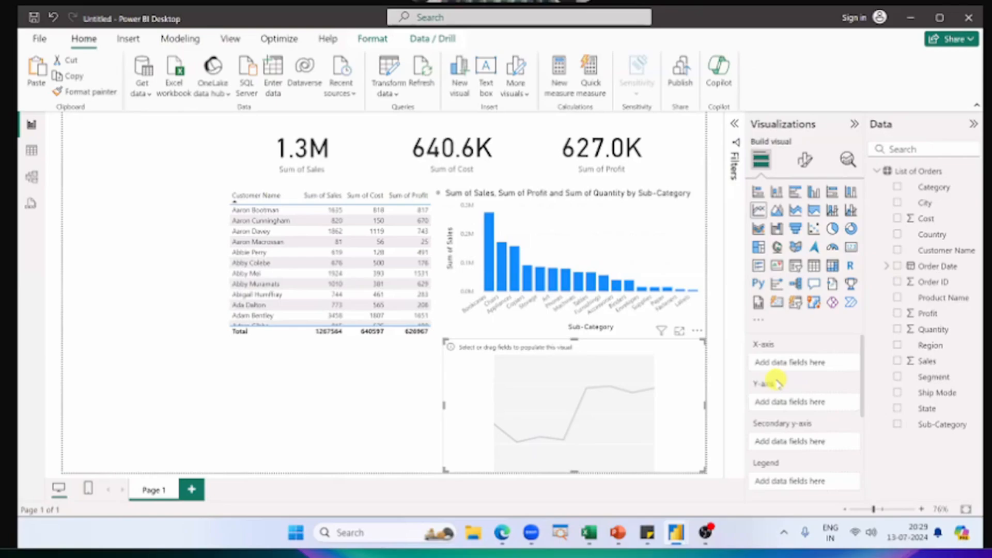
# Step: Check the column chart's axis fields against the empty line chart's, and extend the line chart's upper edge to meet the column chart
pyautogui.click(605, 261)
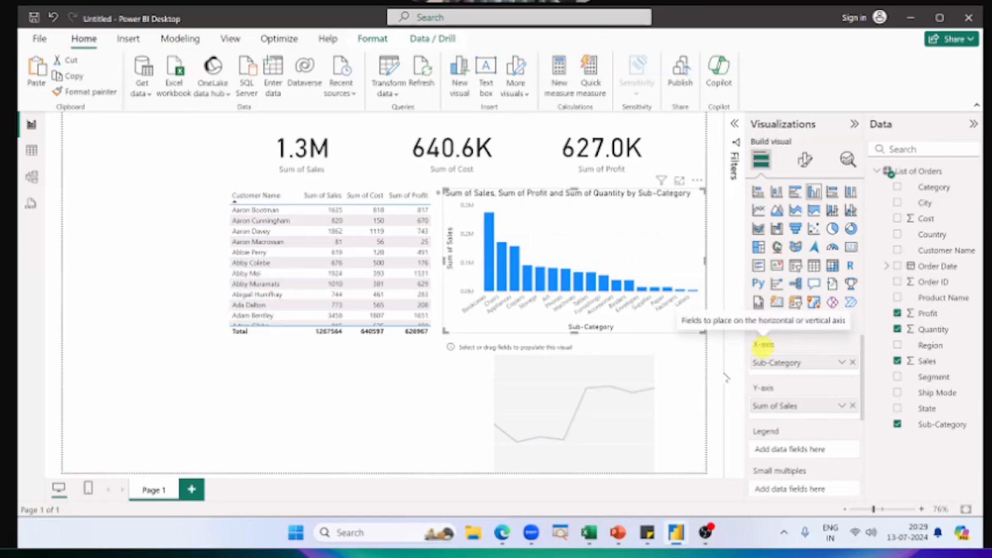
pyautogui.click(691, 391)
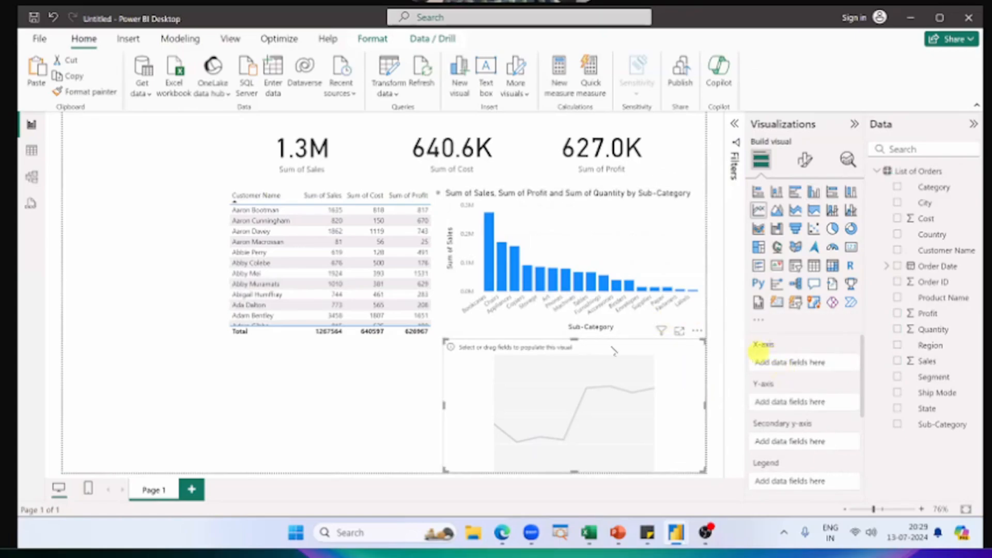
pyautogui.moveTo(575, 340); pyautogui.dragTo(573, 334)
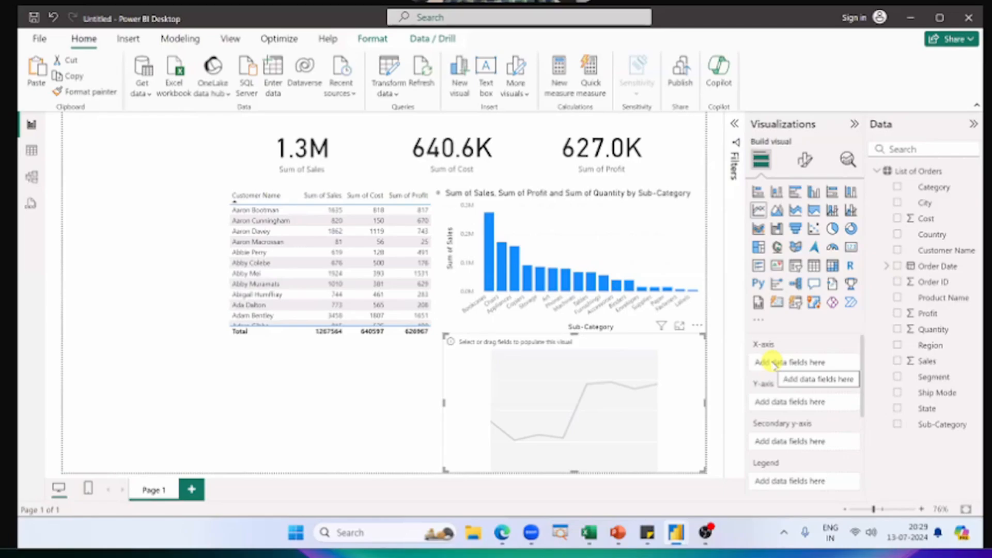
# Step: Switch to the finished Power BI Dashboard report and examine the line chart's Orders axis, Year axis and Quarter & Year title
pyautogui.hotkey('alt', 'Tab')
pyautogui.hotkey('alt', 'Tab')
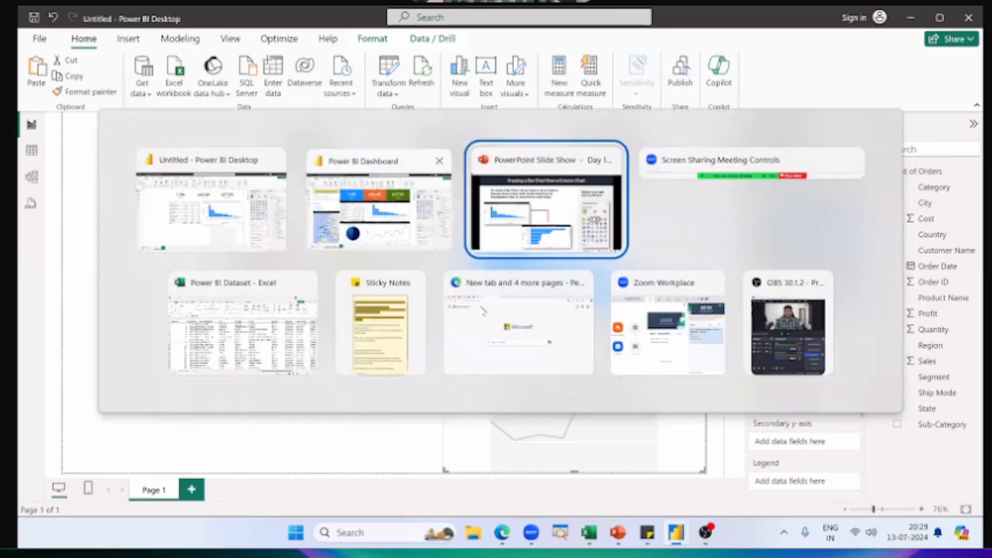
pyautogui.click(380, 218)
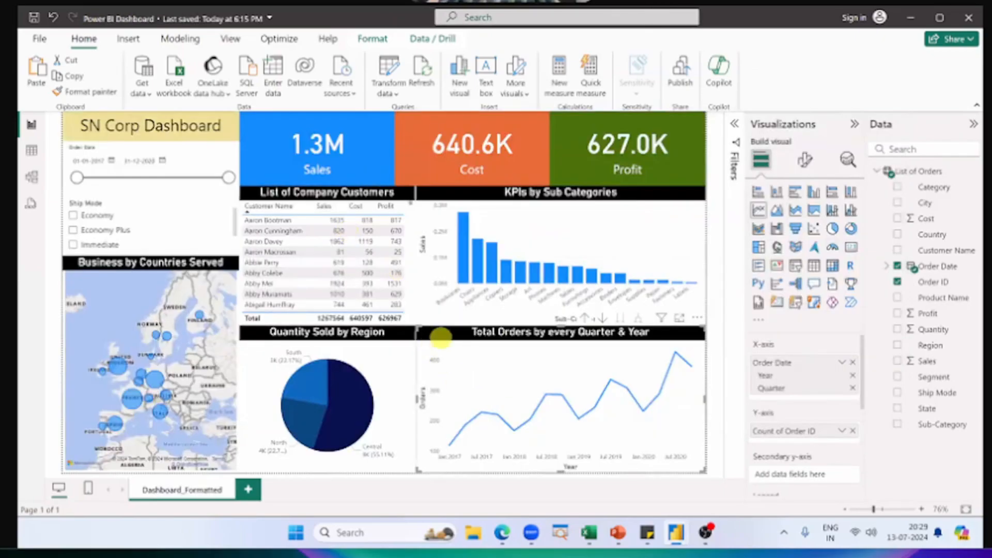
pyautogui.moveTo(442, 339)
pyautogui.mouseDown()
pyautogui.moveTo(413, 469)
pyautogui.moveTo(414, 457)
pyautogui.mouseUp()
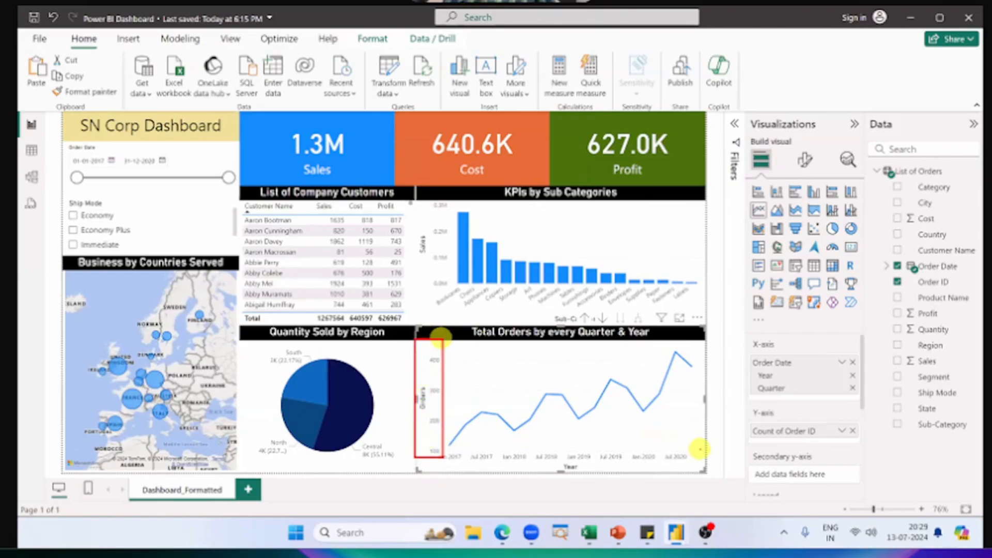
pyautogui.moveTo(700, 450); pyautogui.dragTo(420, 472)
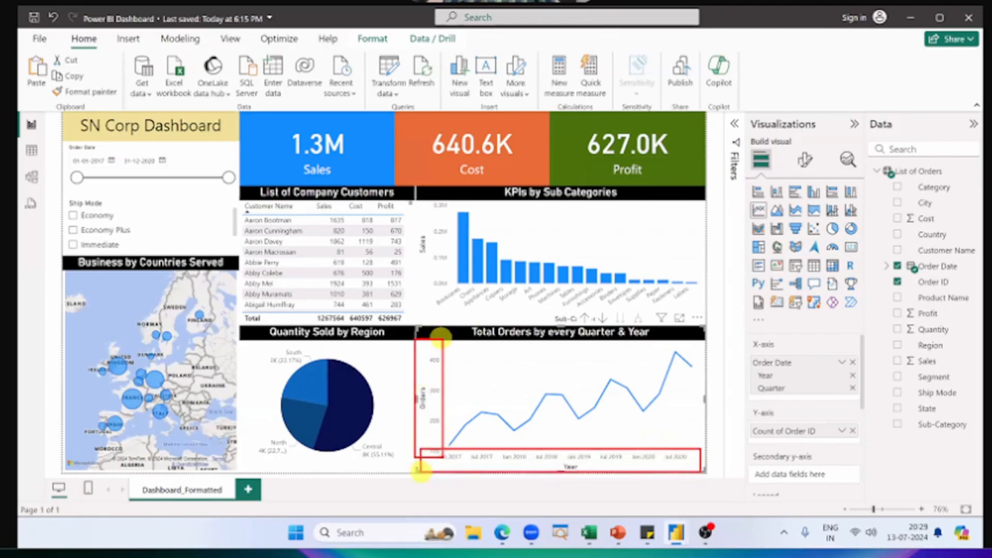
pyautogui.moveTo(578, 342); pyautogui.dragTo(641, 343)
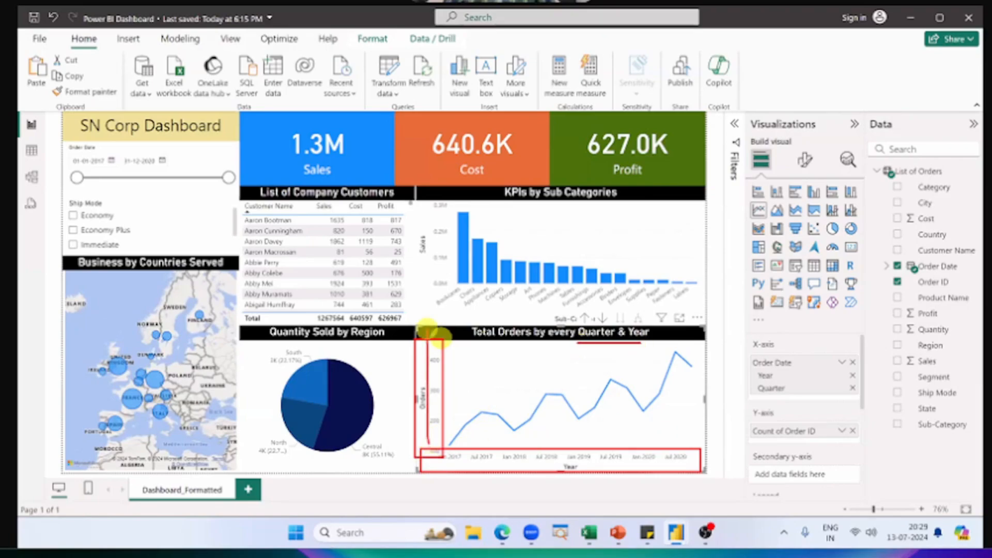
pyautogui.press('Escape')
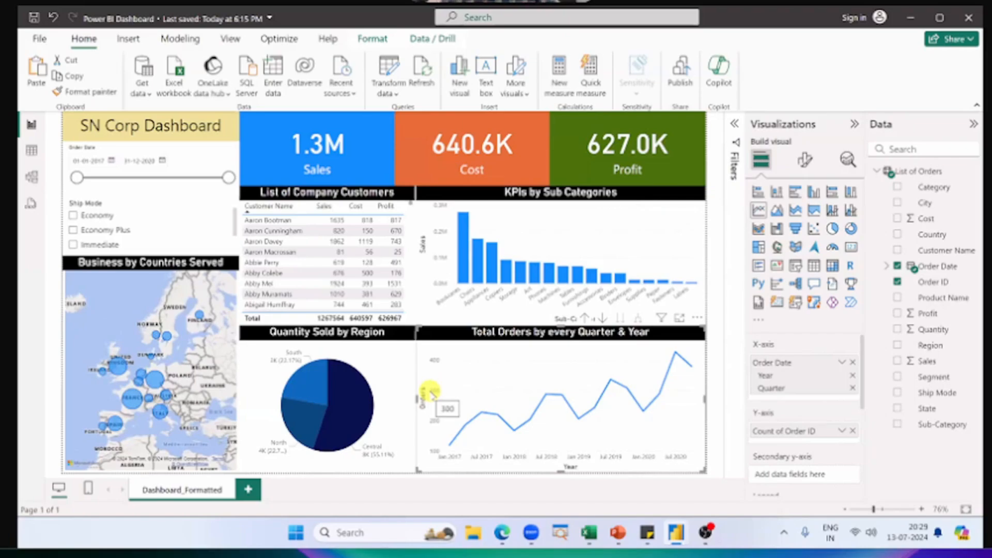
# Step: Switch to the Power BI Dataset workbook in Excel and examine its Cost, Sales, Profit and Quantity columns
pyautogui.hotkey('alt', 'Tab')
pyautogui.click(243, 323)
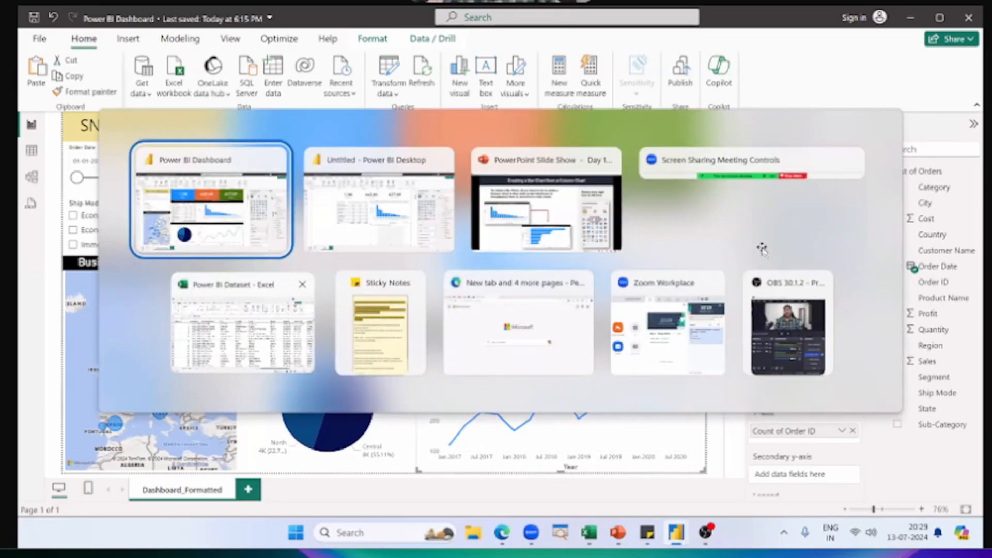
pyautogui.hotkey('ctrl', 'Right')
pyautogui.hotkey('ctrl', 'Up')
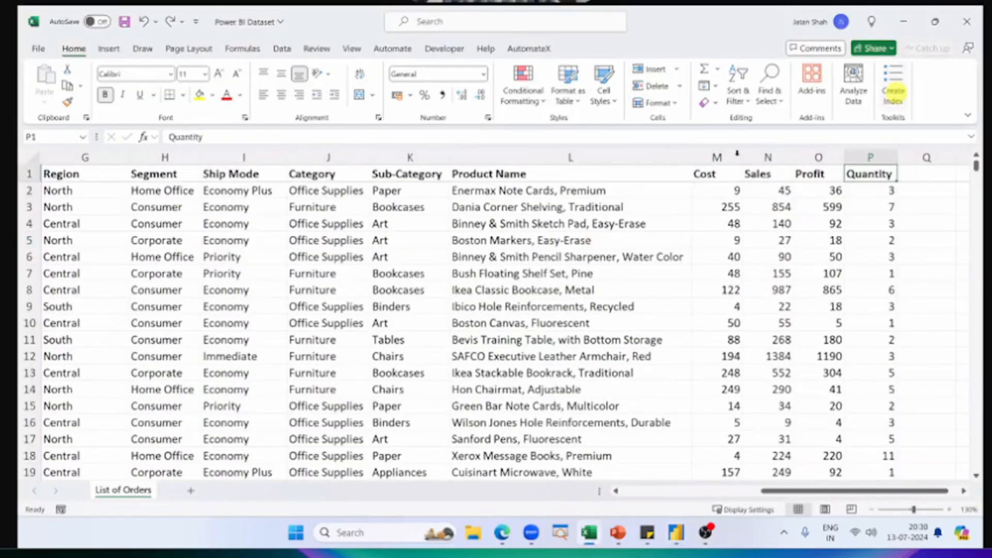
pyautogui.moveTo(721, 157); pyautogui.dragTo(853, 153)
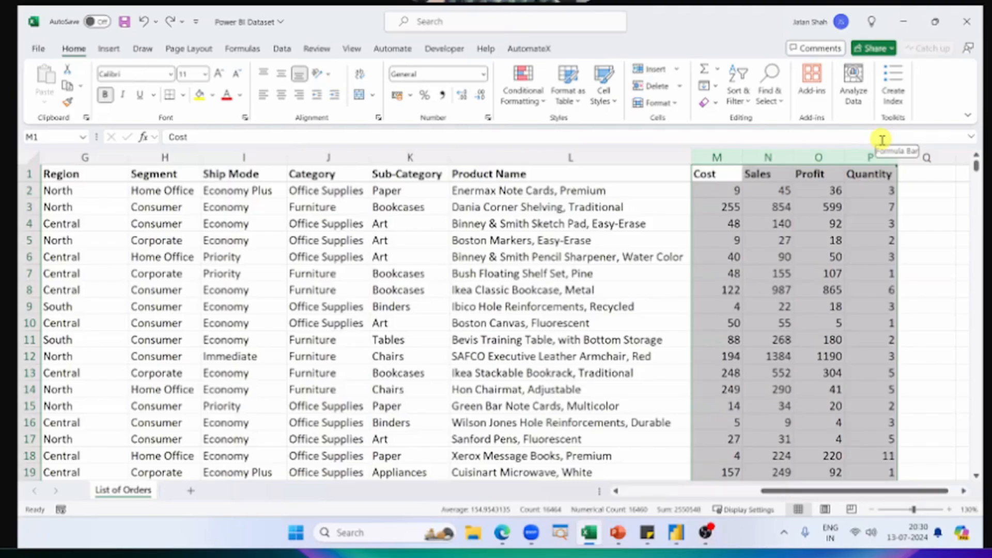
pyautogui.click(881, 185)
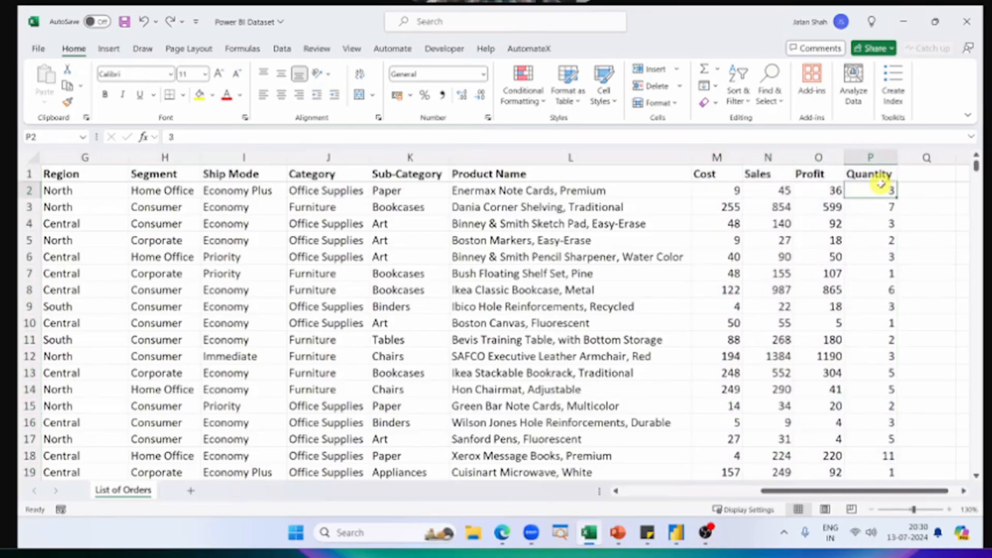
pyautogui.hotkey('shift', 'Up')
pyautogui.hotkey('shift', 'Left')
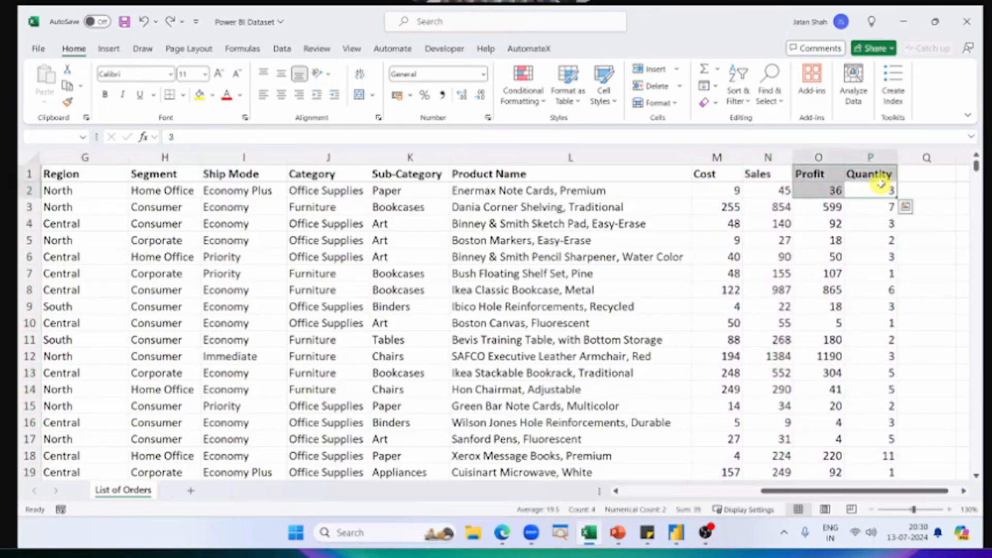
# Step: Examine the Order ID column from its first to its last record and select all its values to check the count
pyautogui.hotkey('ctrl', 'Up')
pyautogui.hotkey('ctrl', 'Left')
pyautogui.hotkey('ctrl', 'Left')
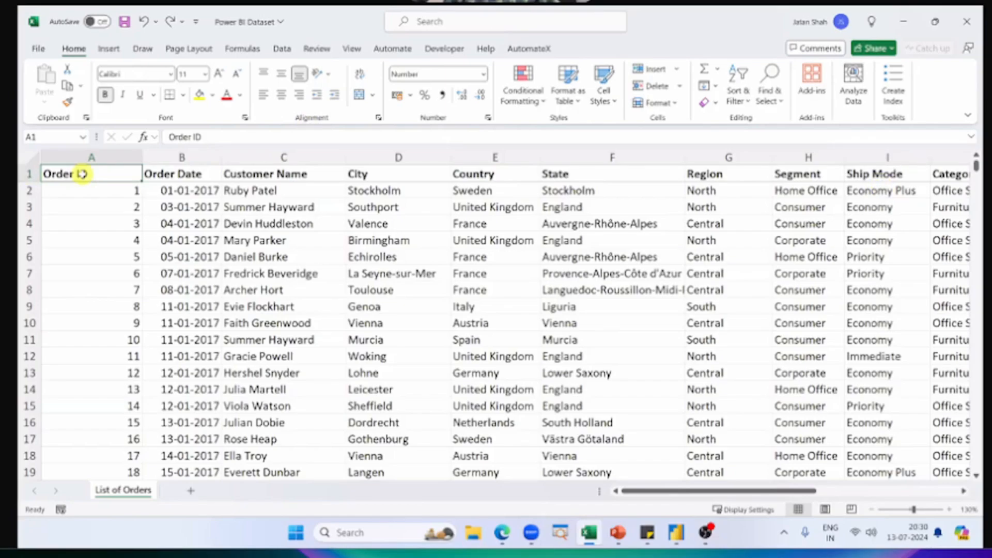
pyautogui.click(91, 190)
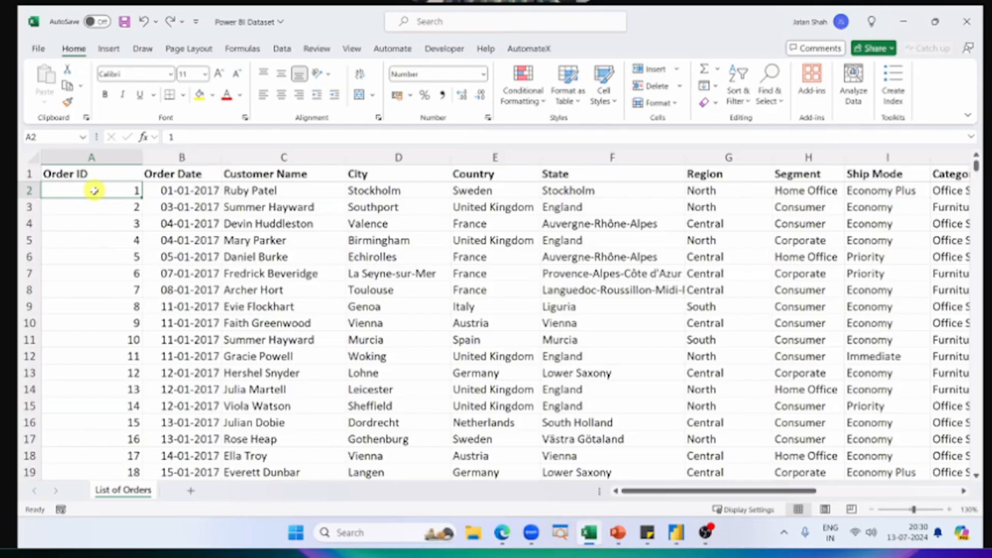
pyautogui.press('Down')
pyautogui.press('Down')
pyautogui.press('Down')
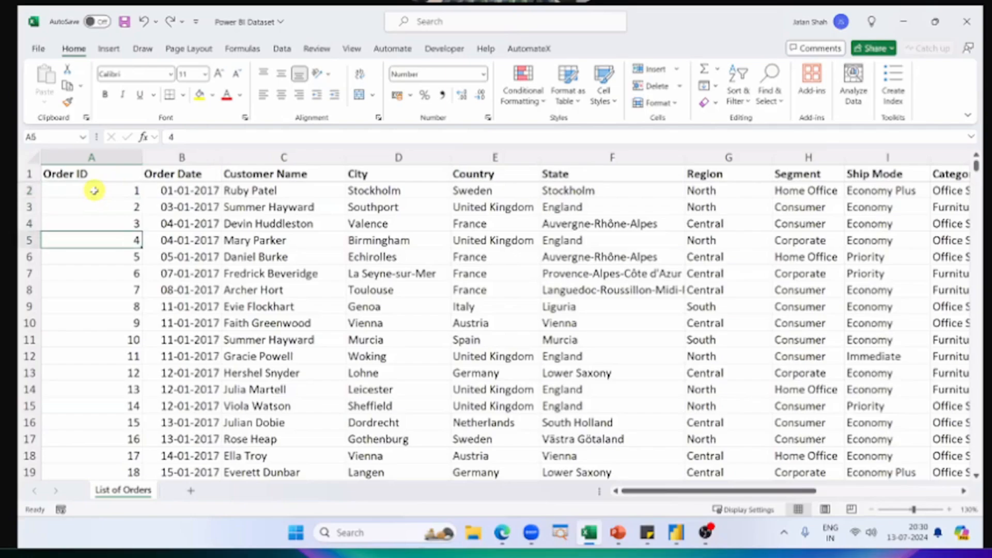
pyautogui.press('Down')
pyautogui.press('Down')
pyautogui.hotkey('ctrl', 'Down')
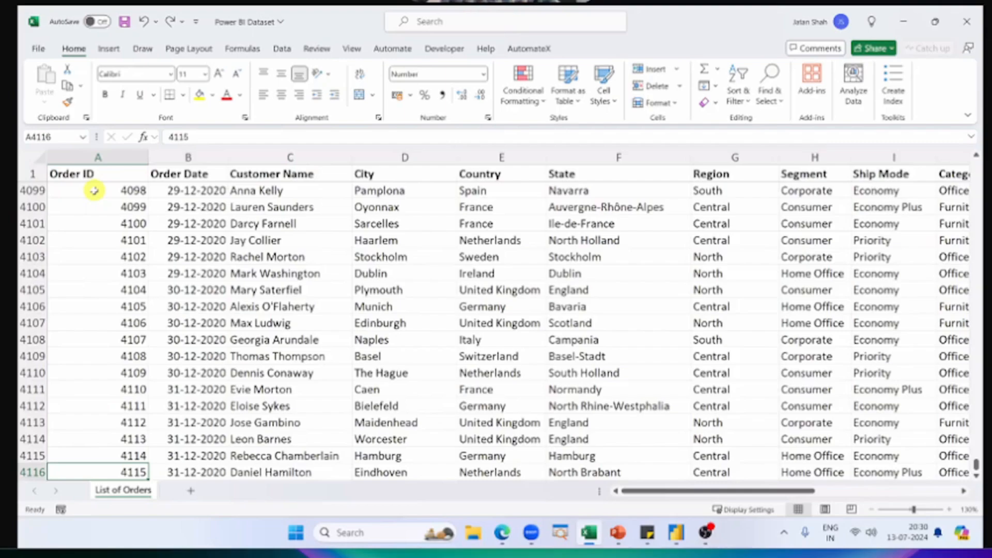
pyautogui.hotkey('ctrl', 'shift', 'Up')
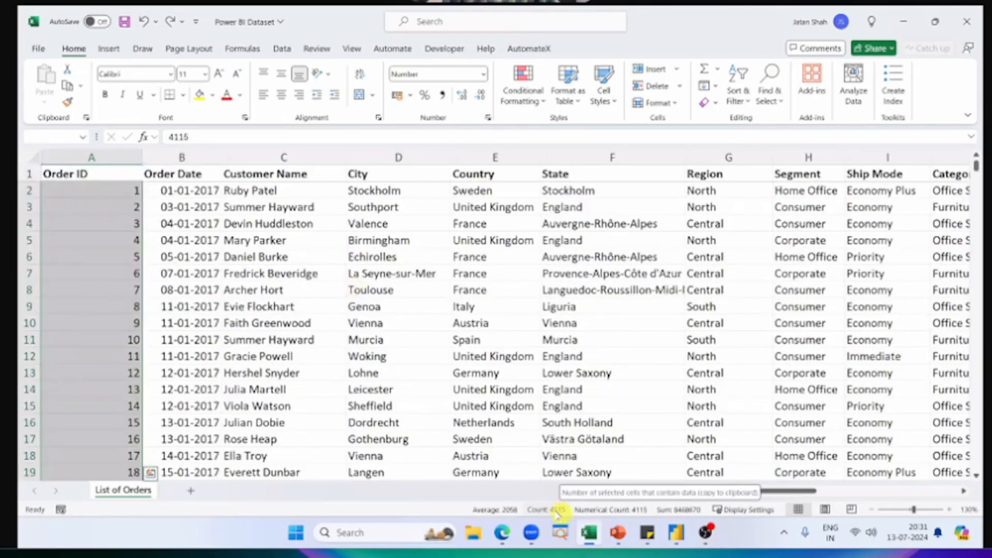
pyautogui.click(107, 252)
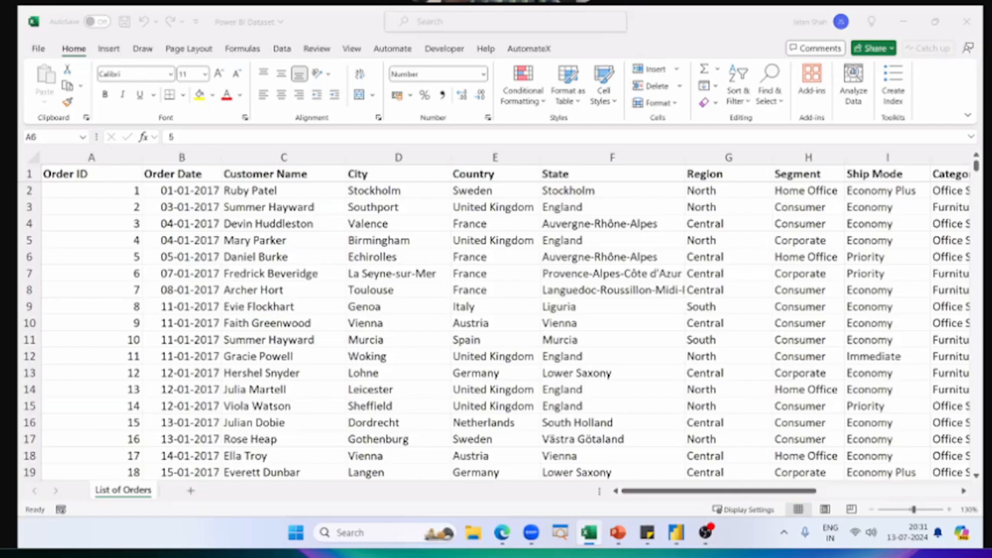
pyautogui.click(129, 217)
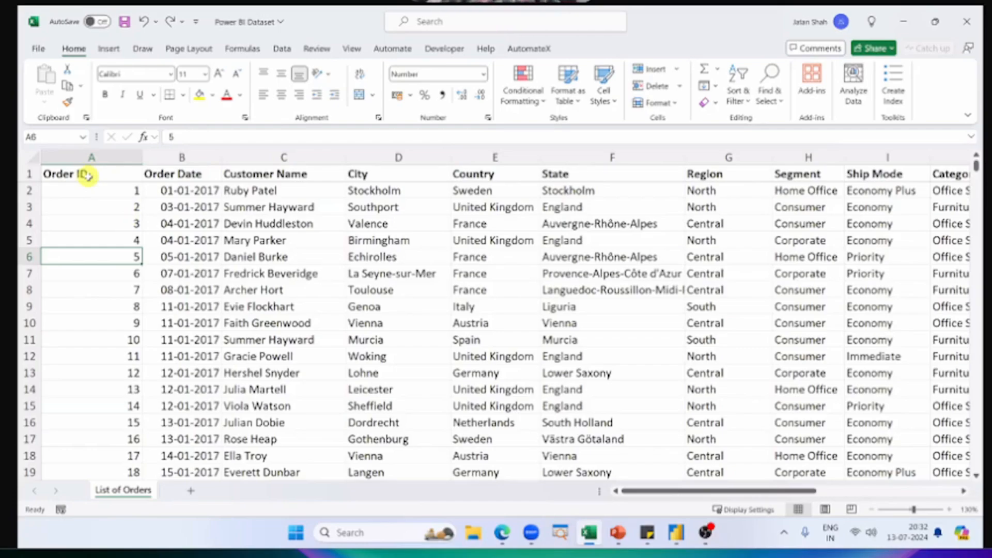
# Step: Switch to the untitled Power BI report and assign Order ID to the empty line chart's Y-axis
pyautogui.hotkey('alt', 'Tab')
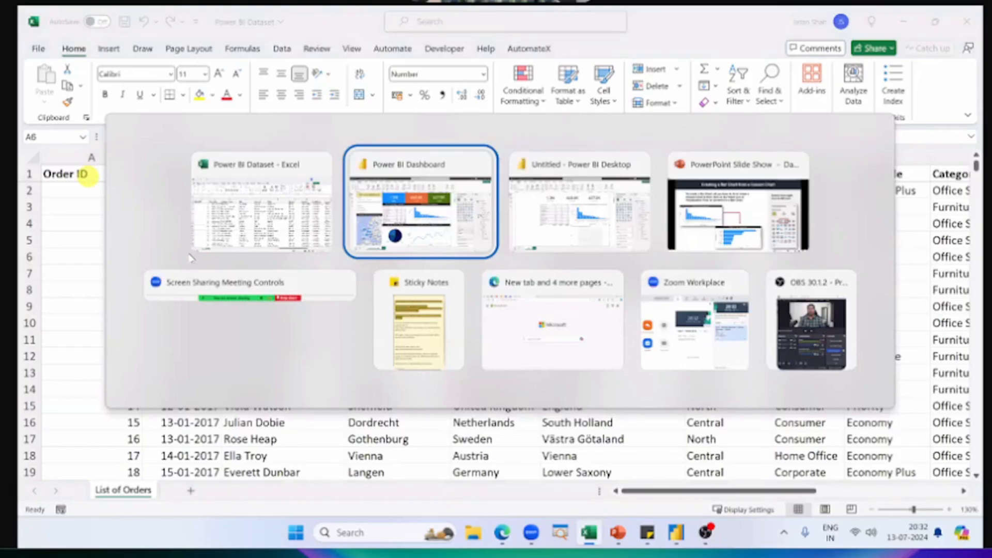
pyautogui.hotkey('alt', 'Tab')
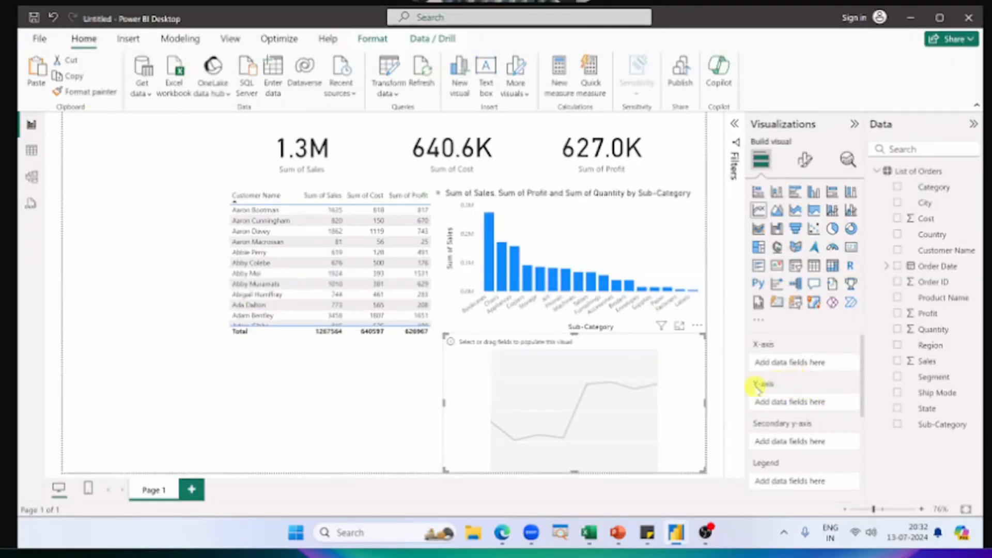
pyautogui.moveTo(950, 281); pyautogui.dragTo(820, 402)
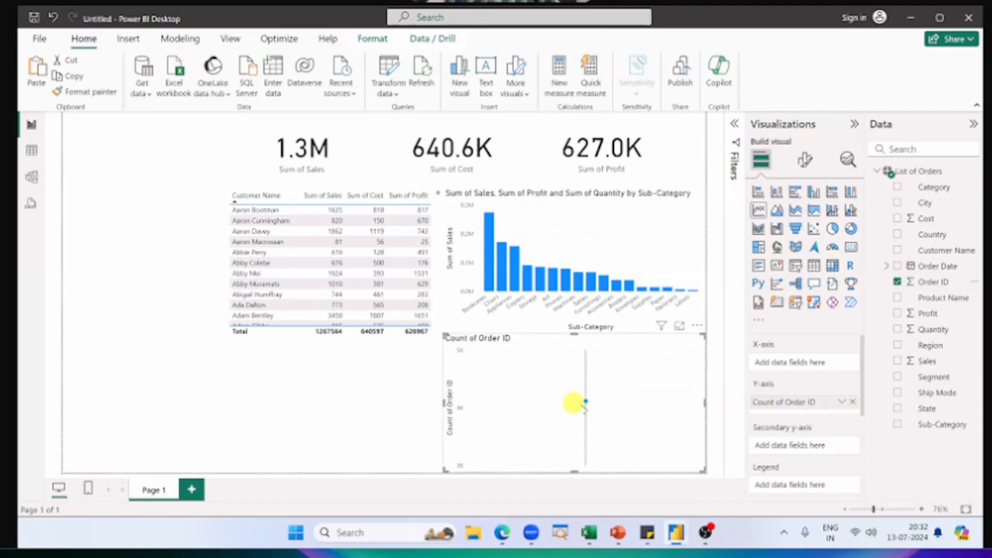
# Step: Check the line chart's Order ID count against the Order ID column in the Excel dataset, ending on the untitled report
pyautogui.moveTo(586, 402)
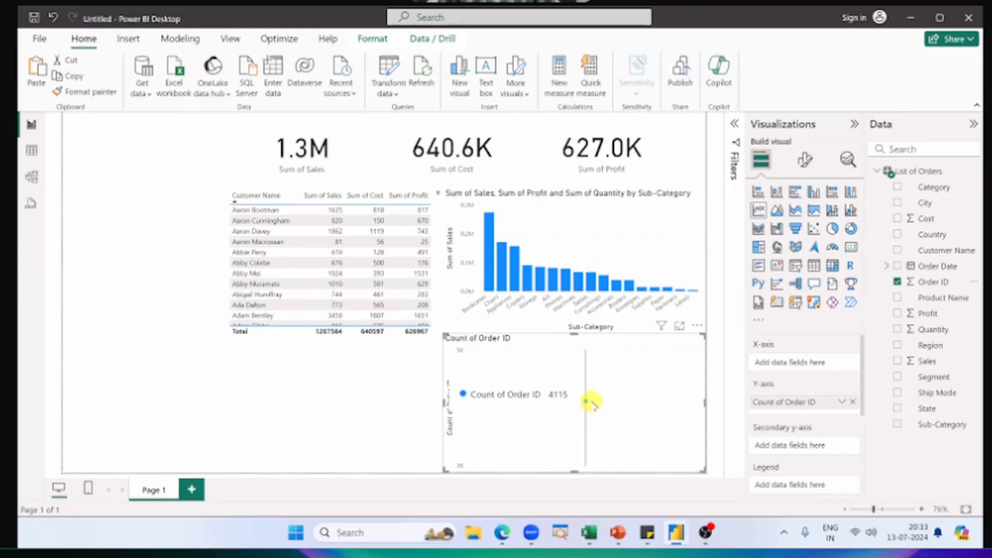
pyautogui.hotkey('alt', 'Tab')
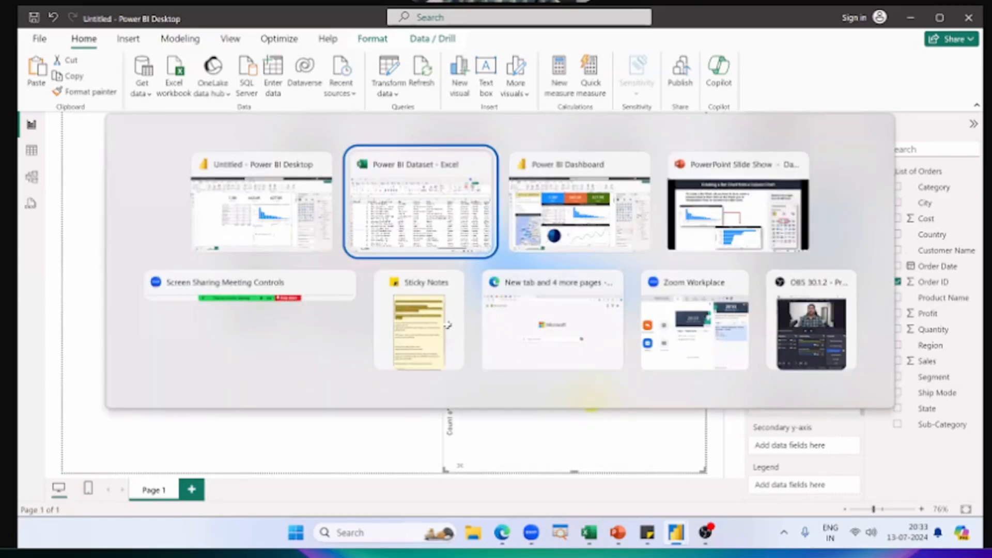
pyautogui.click(93, 157)
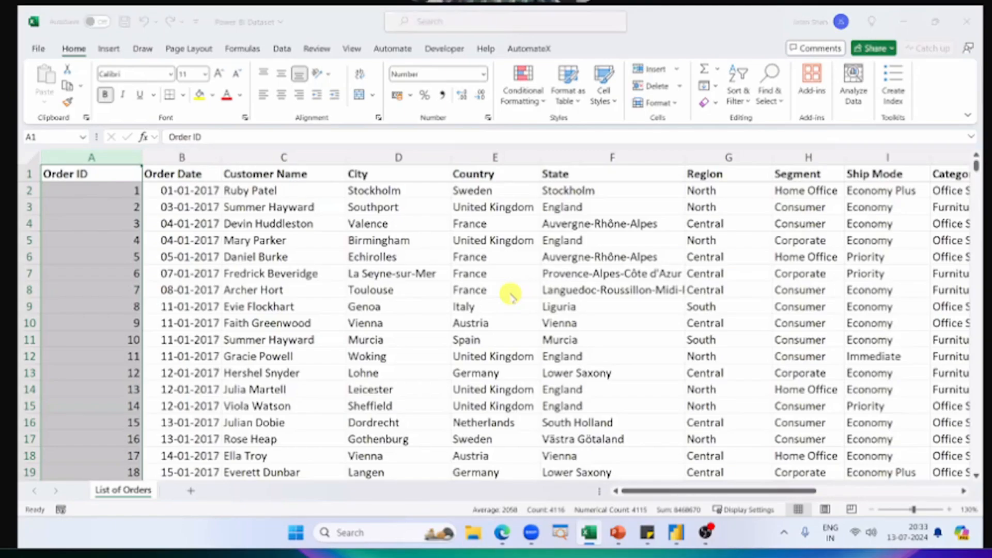
pyautogui.hotkey('alt', 'Tab')
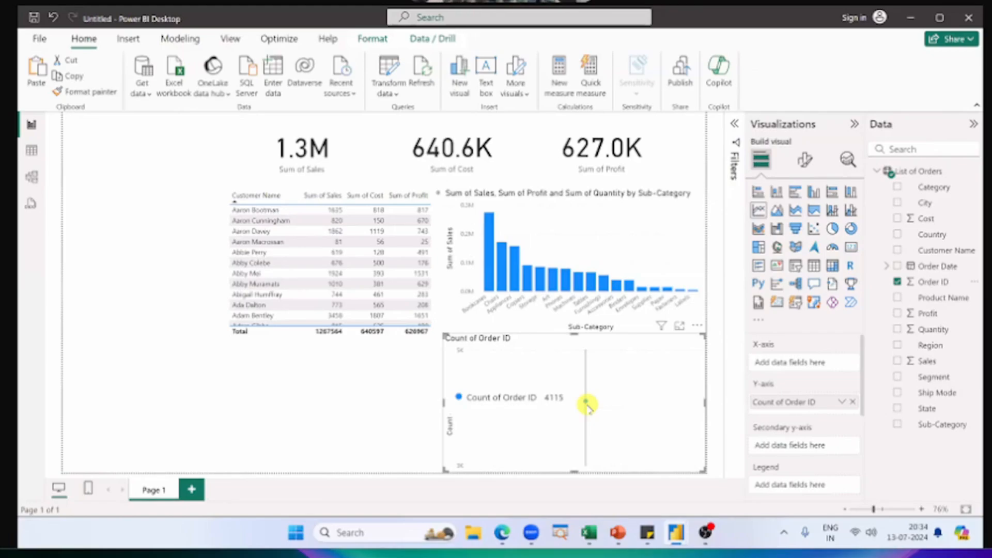
# Step: Try the Average and Minimum aggregations on the Sales card and set it back to Sum
pyautogui.click(282, 142)
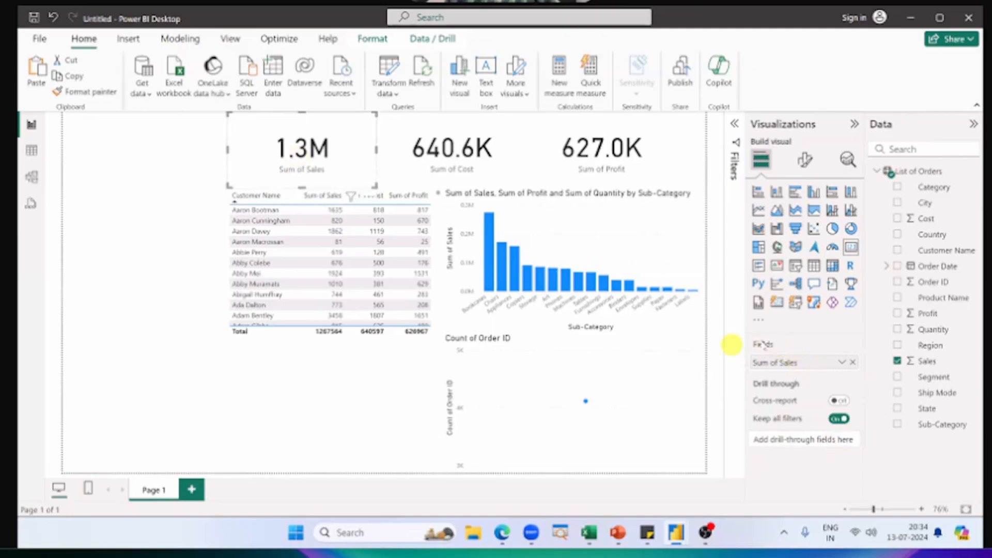
pyautogui.click(841, 362)
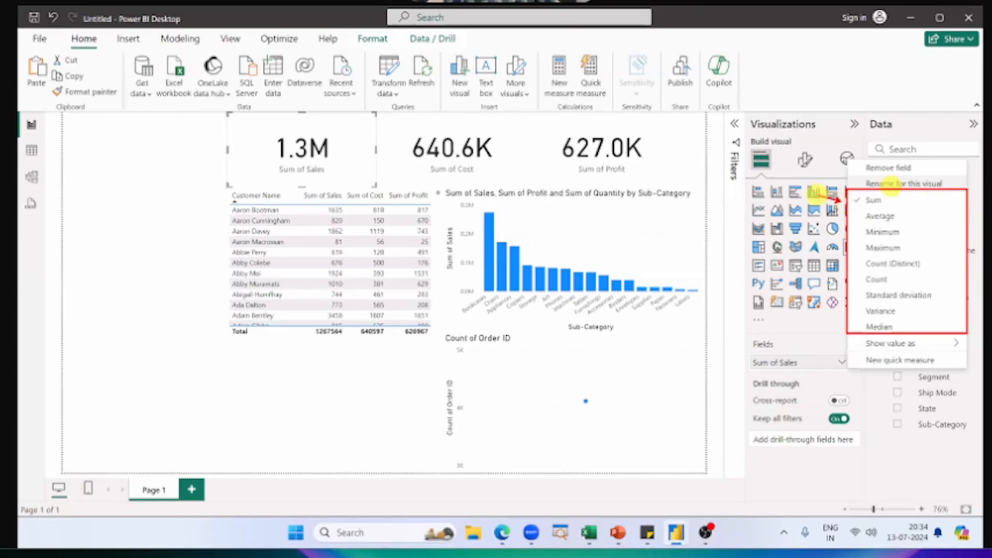
pyautogui.moveTo(836, 211)
pyautogui.mouseDown()
pyautogui.moveTo(819, 212)
pyautogui.moveTo(823, 229)
pyautogui.moveTo(807, 251)
pyautogui.mouseUp()
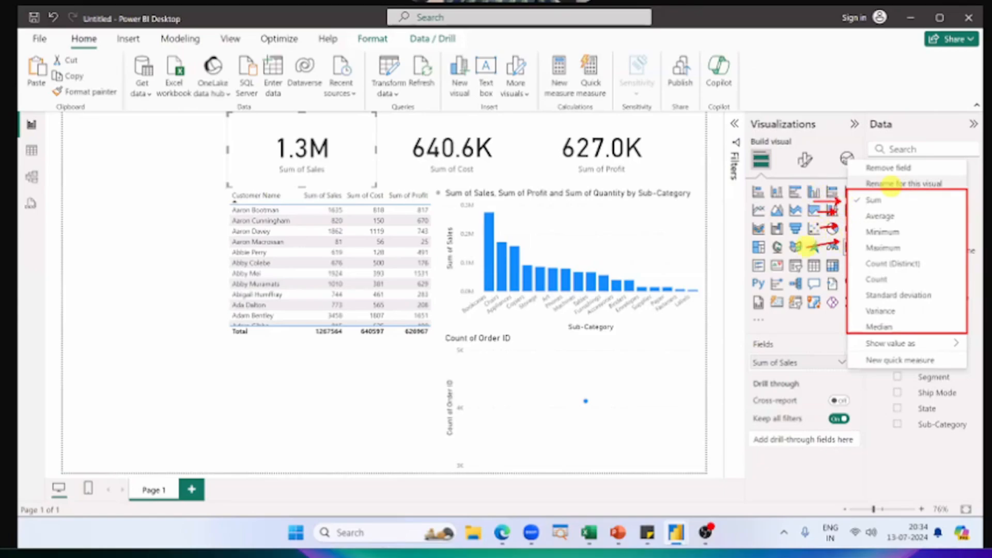
pyautogui.press('Escape')
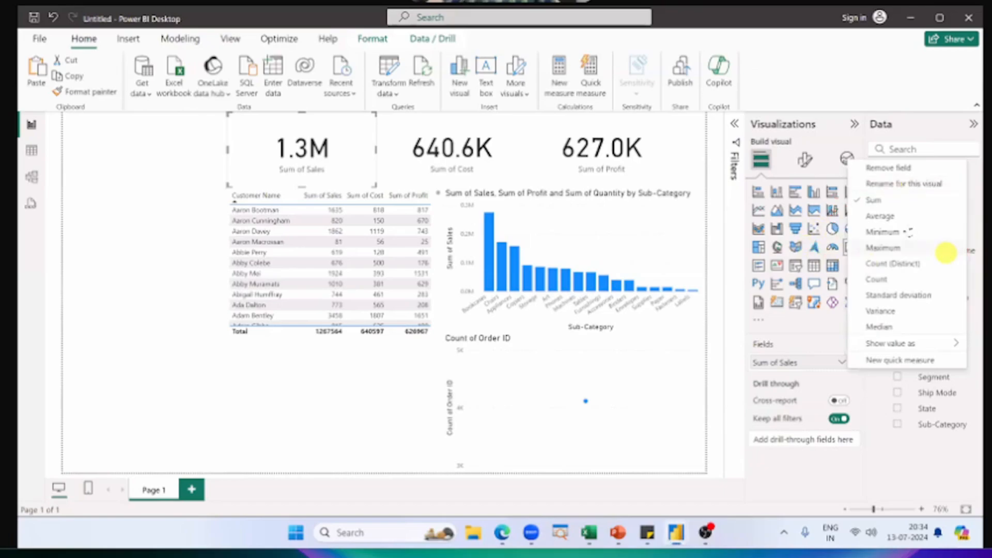
pyautogui.click(896, 216)
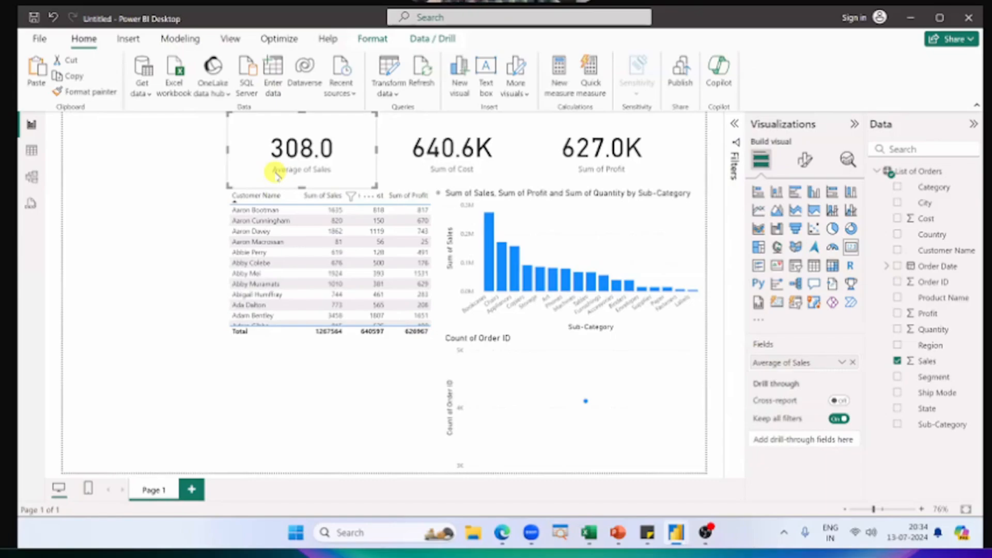
pyautogui.click(842, 362)
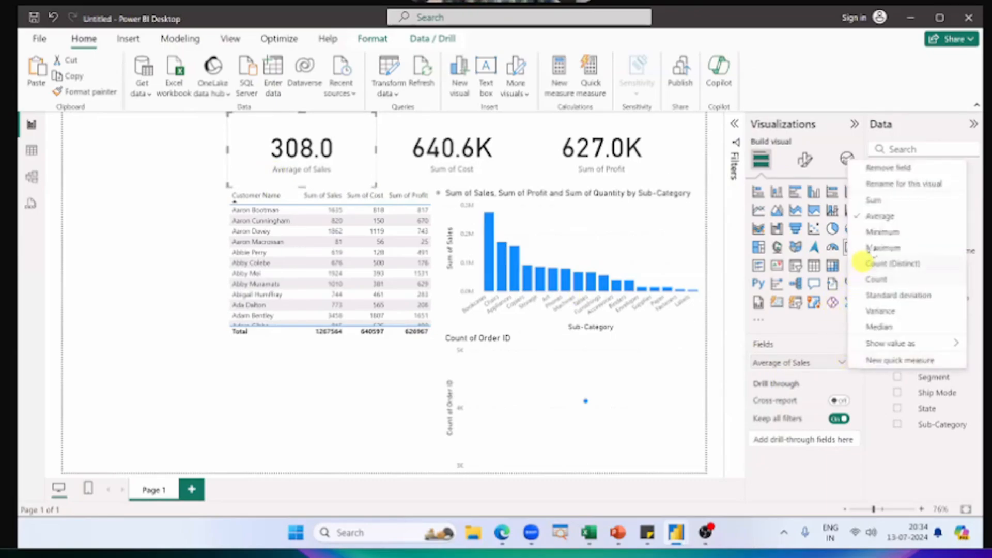
pyautogui.click(882, 233)
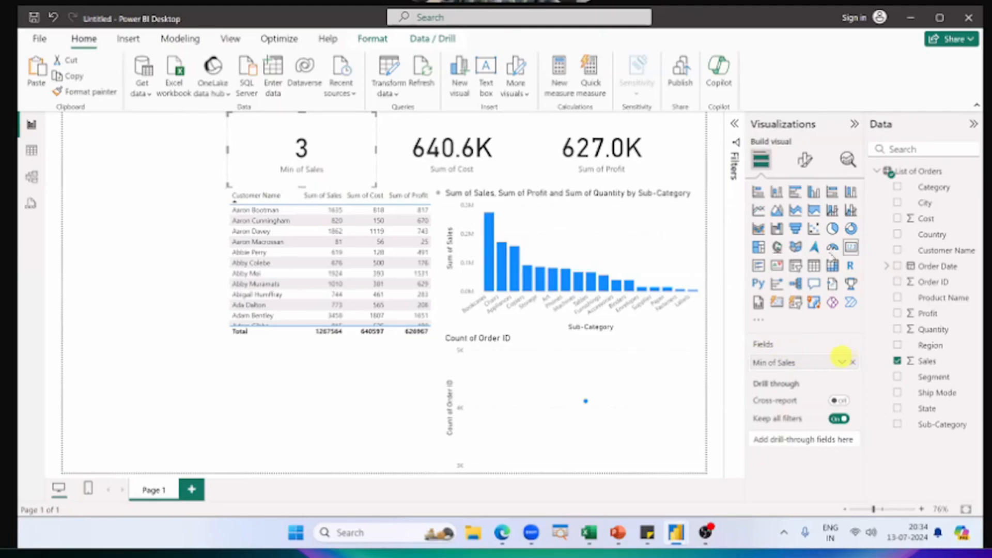
pyautogui.click(842, 362)
pyautogui.click(879, 200)
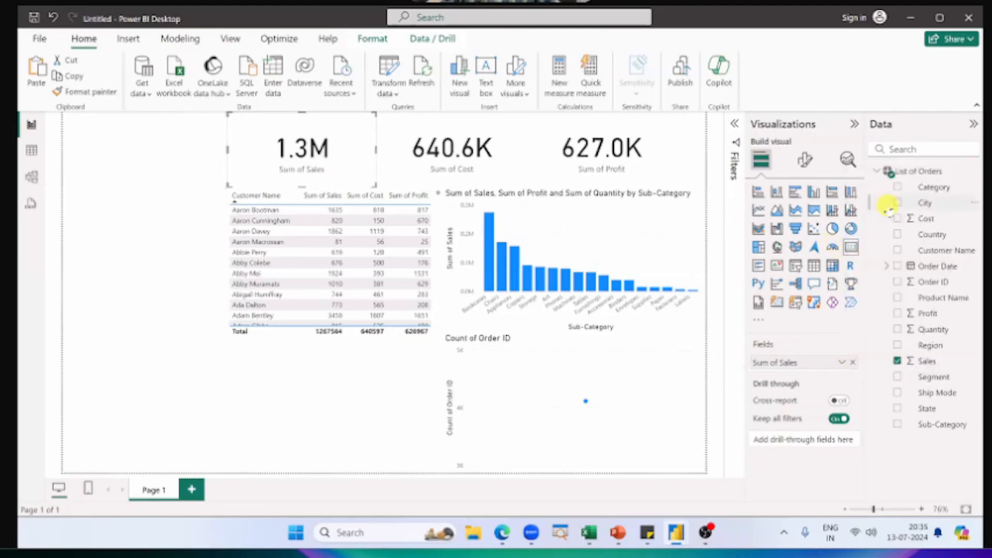
# Step: Review the aggregation options of the line chart's Order ID field and inspect the chart's data point
pyautogui.click(665, 354)
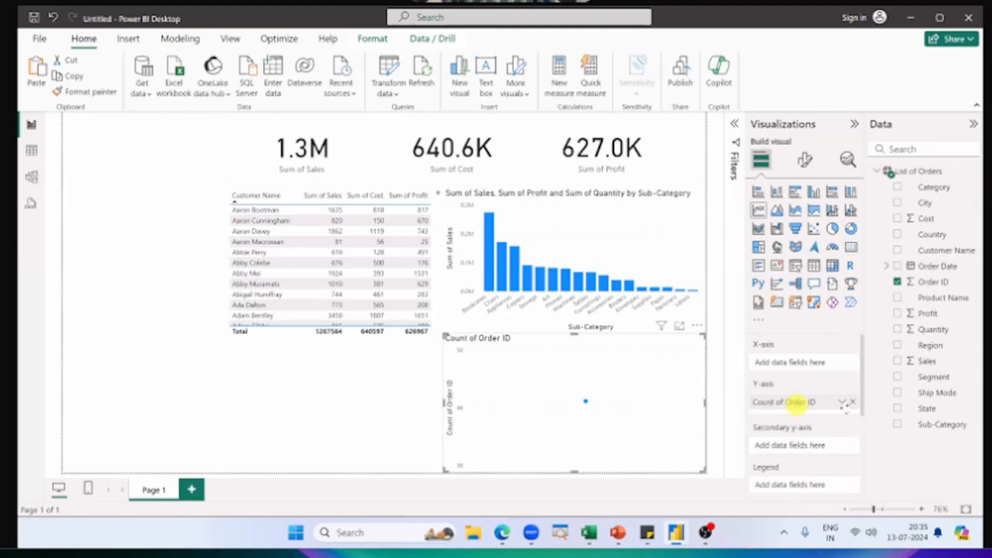
pyautogui.click(842, 402)
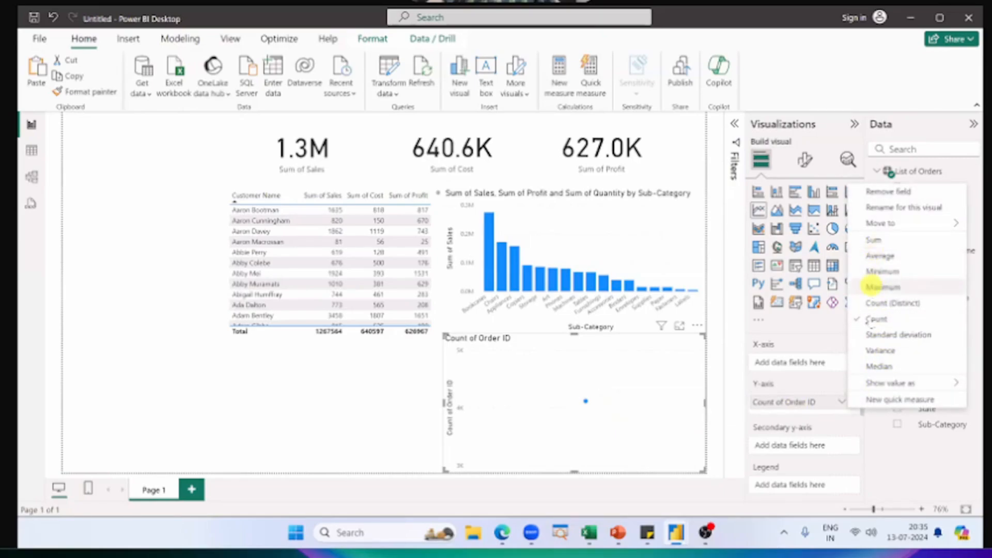
pyautogui.click(766, 382)
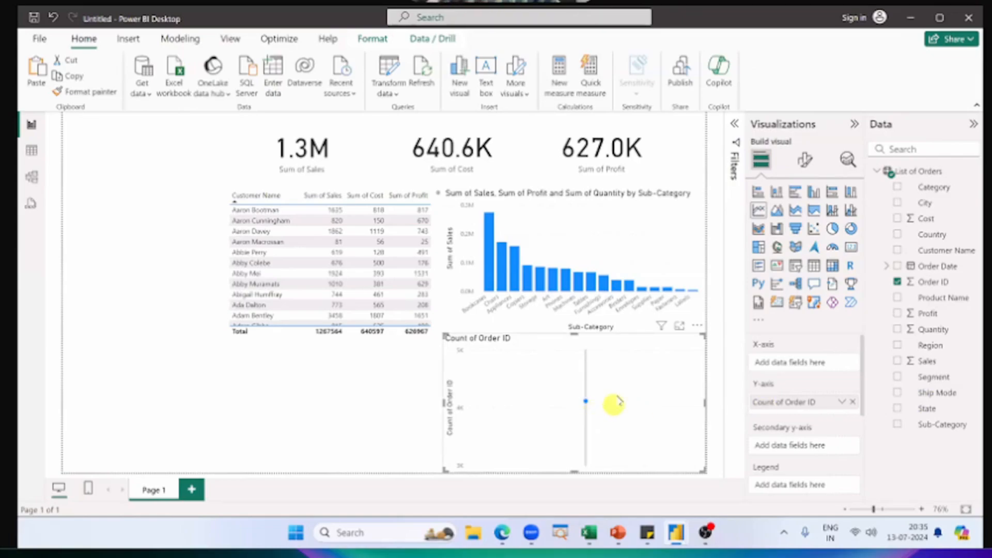
pyautogui.moveTo(586, 401)
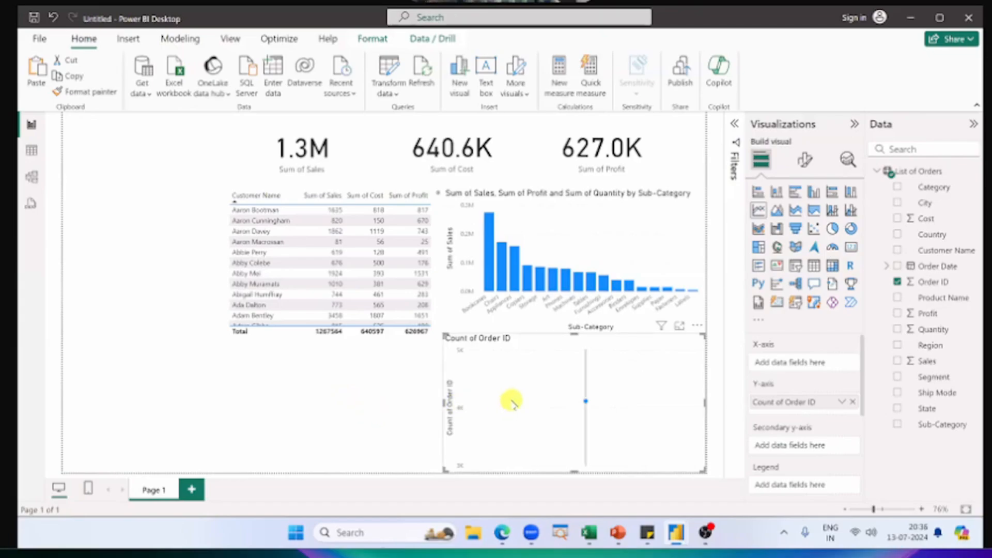
pyautogui.moveTo(512, 399)
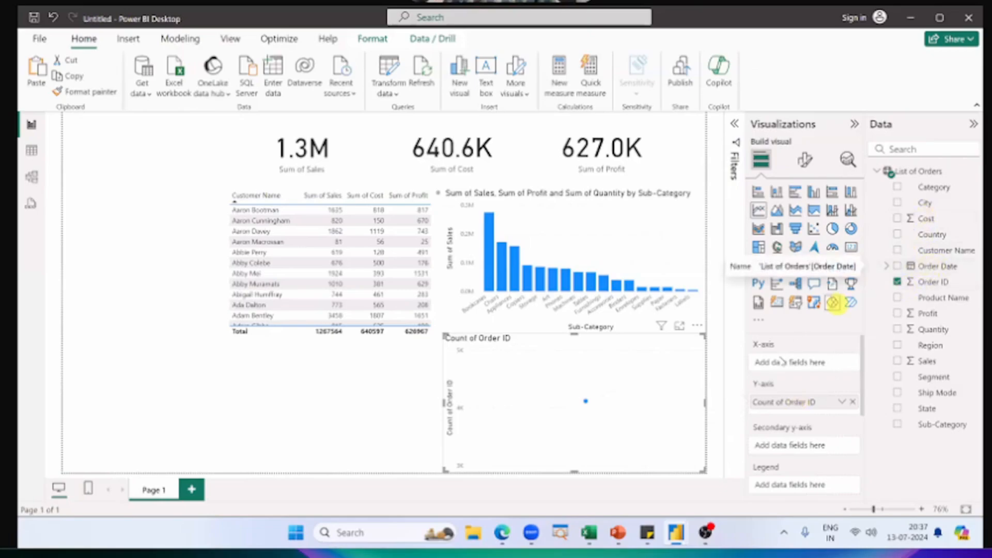
# Step: Switch to the finished Power BI Dashboard report and examine its Total Orders by every Quarter & Year chart
pyautogui.hotkey('alt', 'Tab')
pyautogui.hotkey('alt', 'Tab')
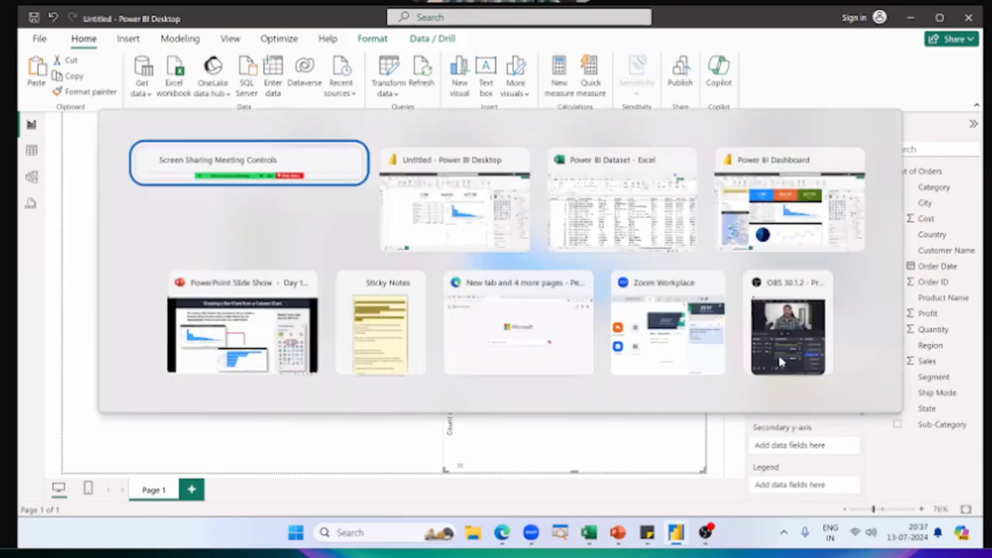
pyautogui.hotkey('alt', 'Tab')
pyautogui.hotkey('alt', 'Tab')
pyautogui.hotkey('alt', 'Tab')
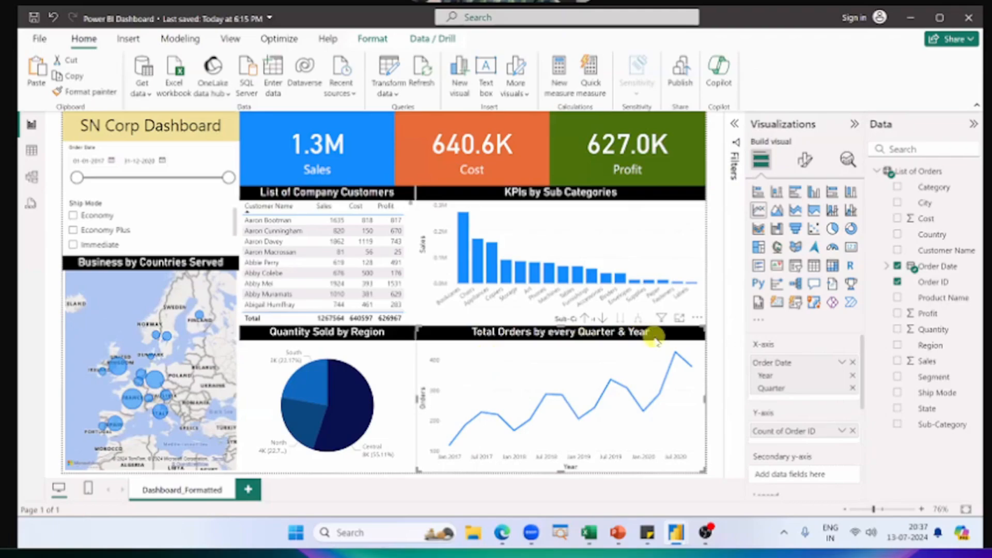
# Step: Switch to the Power BI Dataset workbook in Excel and examine the Order Date column
pyautogui.hotkey('alt', 'Tab')
pyautogui.hotkey('alt', 'Tab')
pyautogui.hotkey('alt', 'Tab')
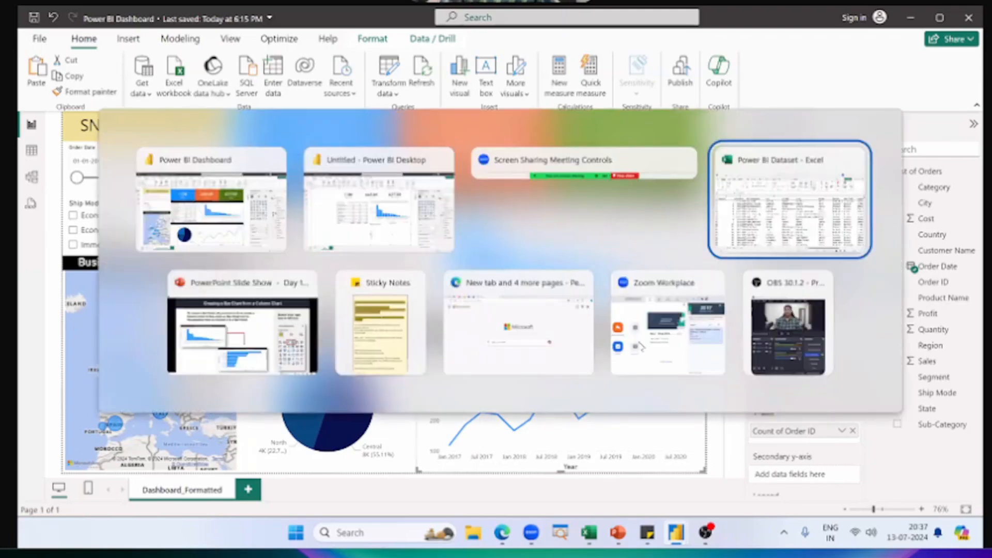
pyautogui.click(171, 207)
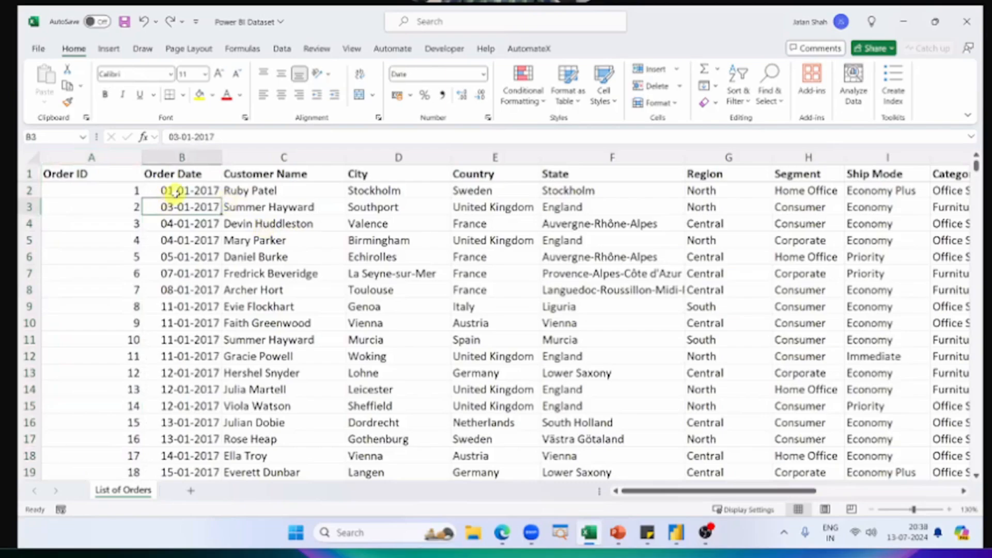
pyautogui.hotkey('alt', 'Tab')
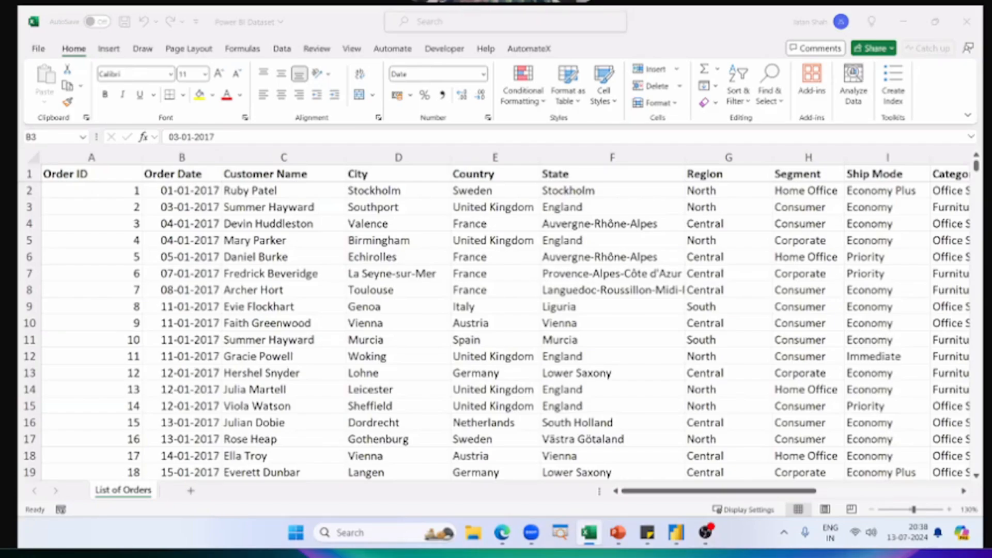
# Step: Try inserting a blank column between Order Date and Customer Name in the Excel dataset, and delete it again
pyautogui.click(251, 156)
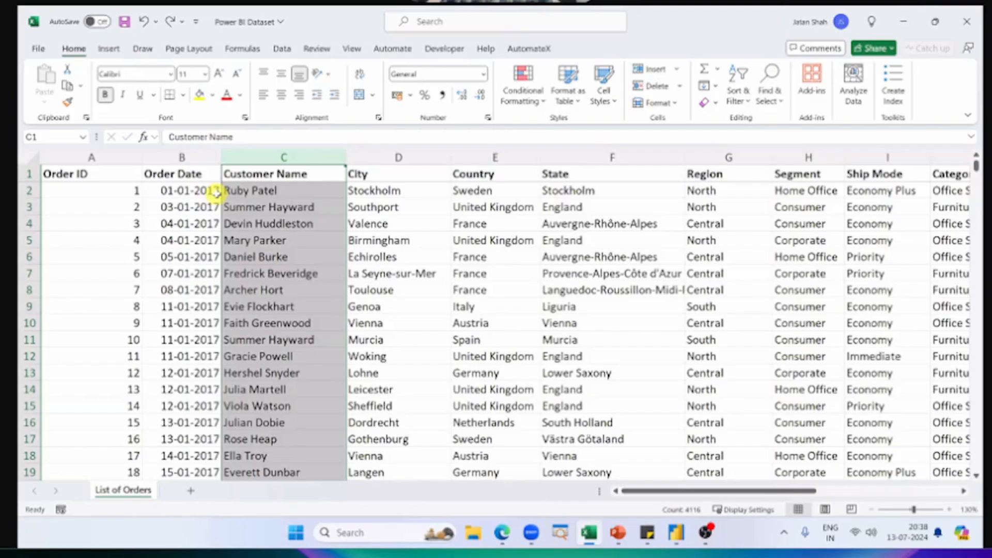
pyautogui.hotkey('ctrl', 'shift', '+')
pyautogui.press('Down')
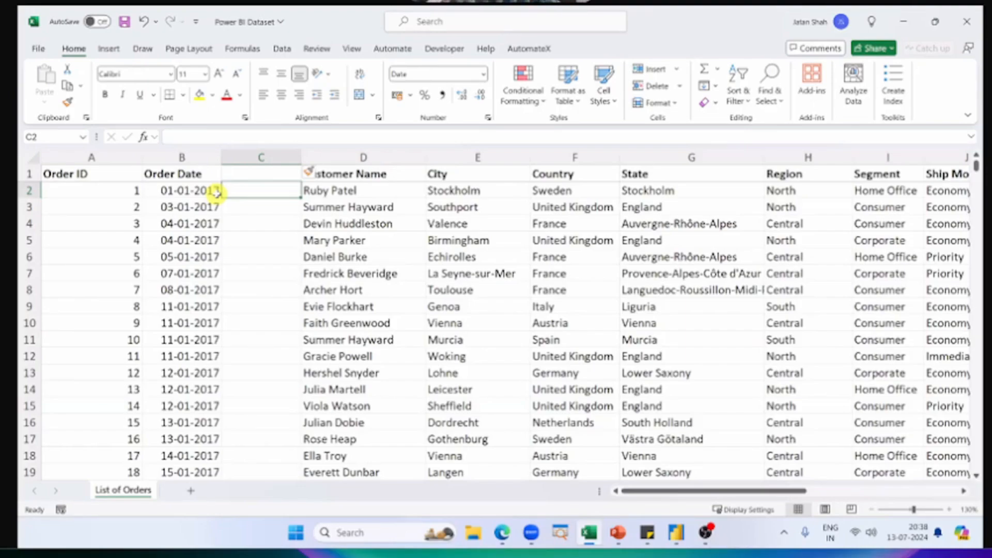
pyautogui.hotkey('ctrl', 'space')
pyautogui.hotkey('ctrl', '-')
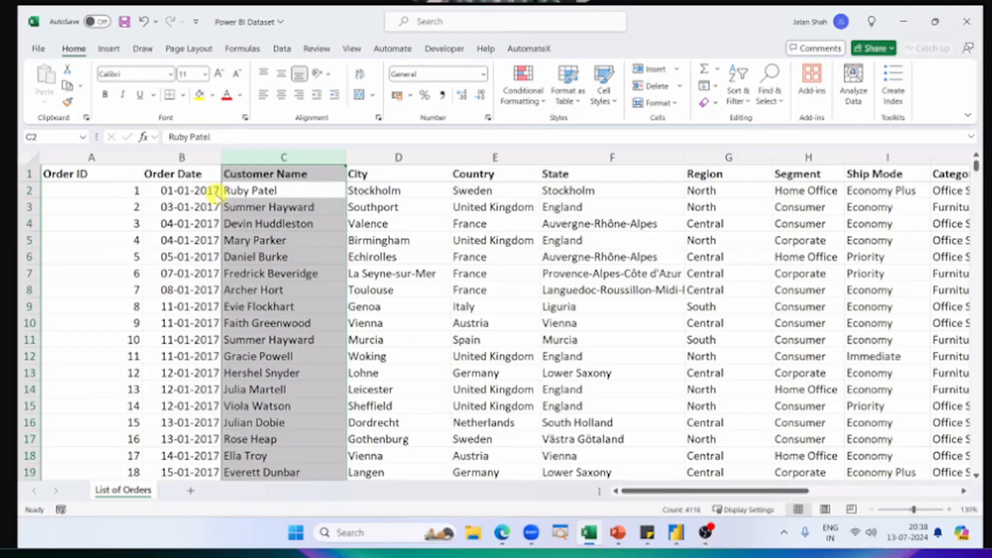
# Step: Return to the untitled Power BI report and assign Year and Quarter from the Order Date hierarchy to the line chart's X-axis
pyautogui.hotkey('alt', 'Tab')
pyautogui.hotkey('alt', 'Tab')
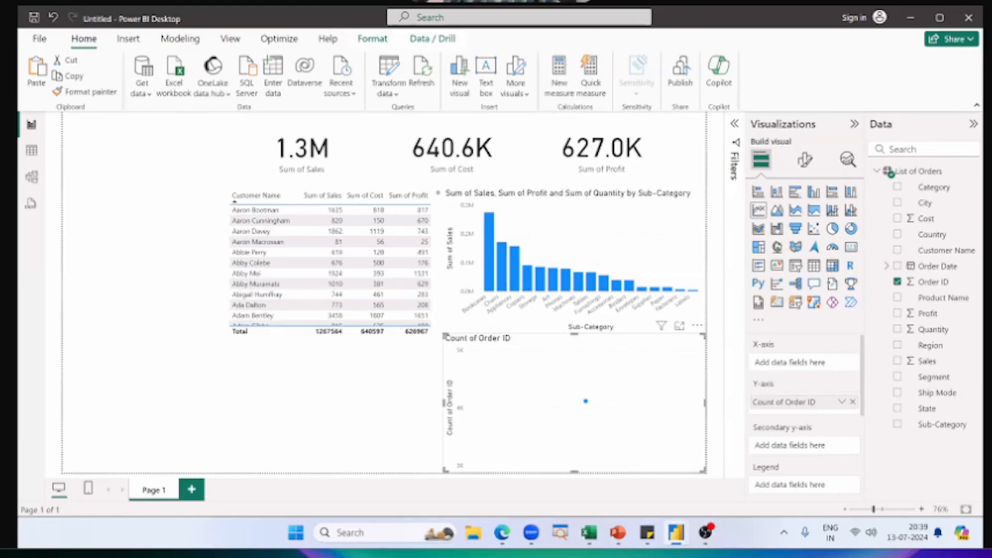
pyautogui.click(887, 266)
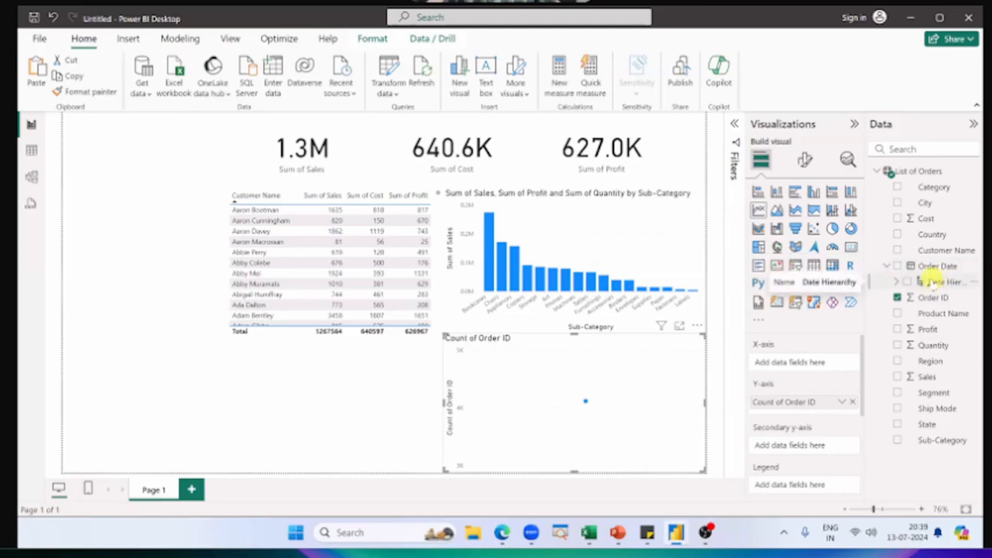
pyautogui.click(897, 283)
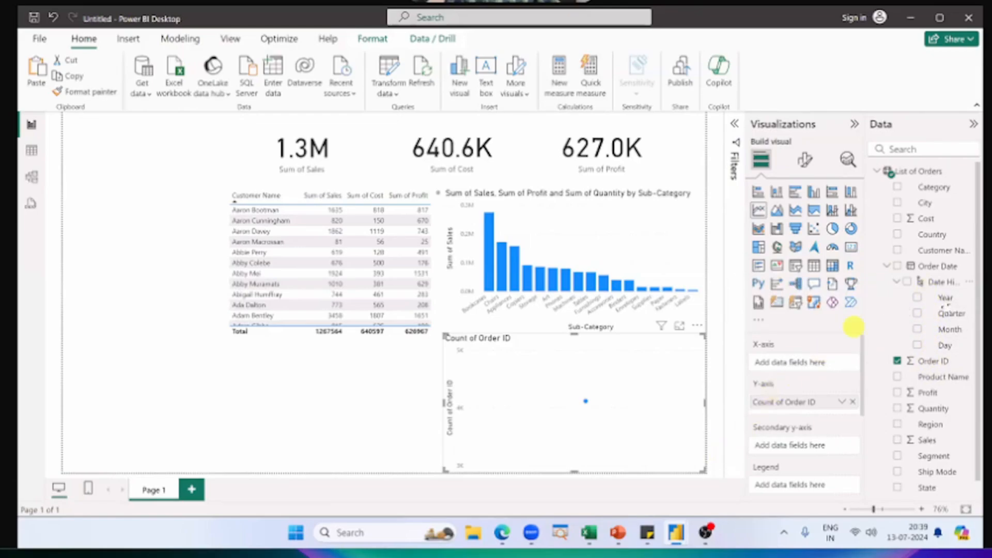
pyautogui.moveTo(919, 313); pyautogui.dragTo(810, 364)
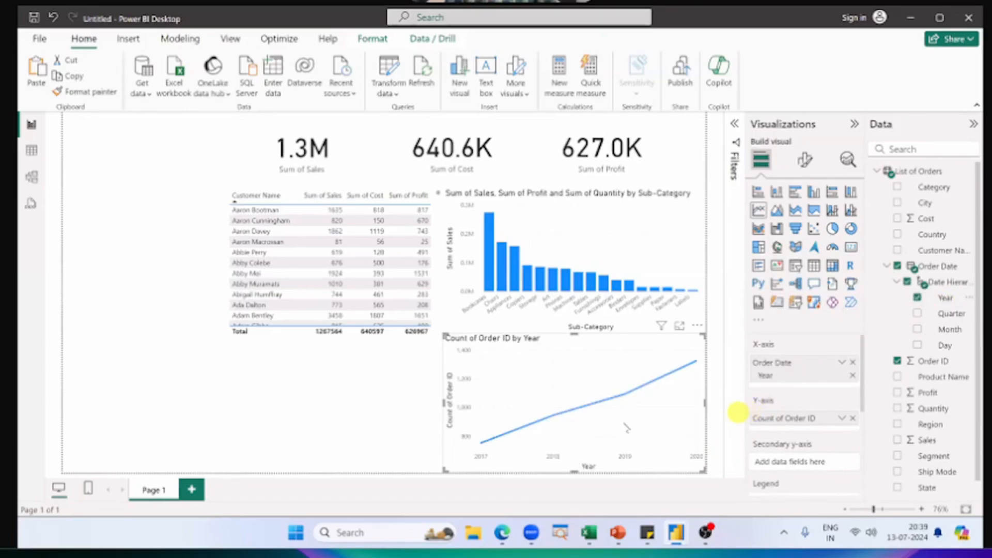
pyautogui.moveTo(481, 440)
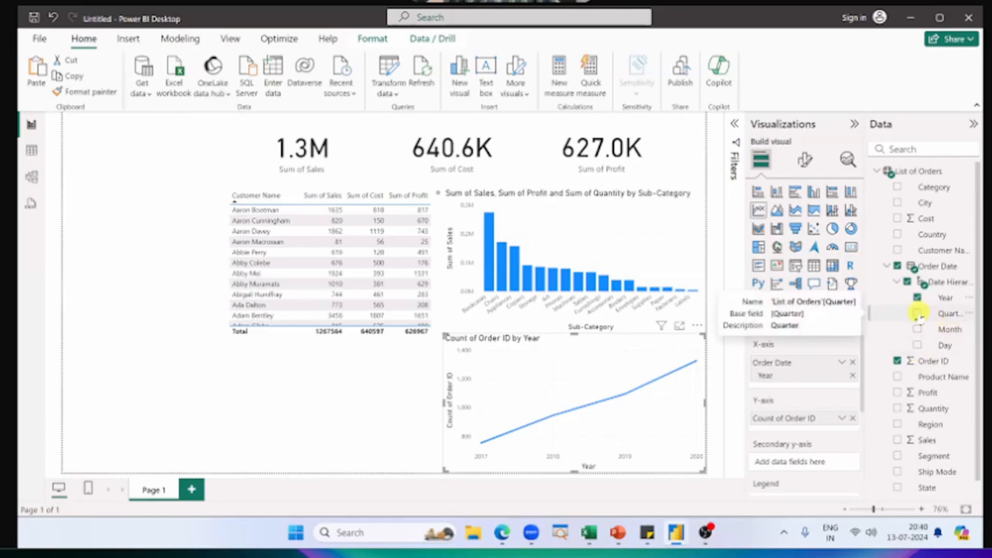
pyautogui.moveTo(919, 314); pyautogui.dragTo(812, 385)
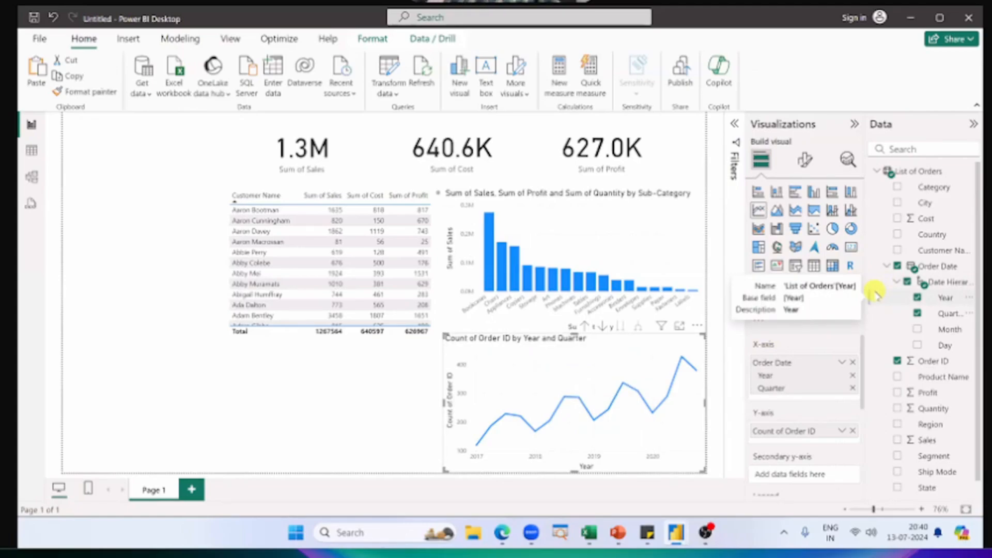
# Step: Examine the line chart's quarterly points and look through its remaining field wells
pyautogui.hotkey('alt', 'Tab')
pyautogui.hotkey('alt', 'Tab')
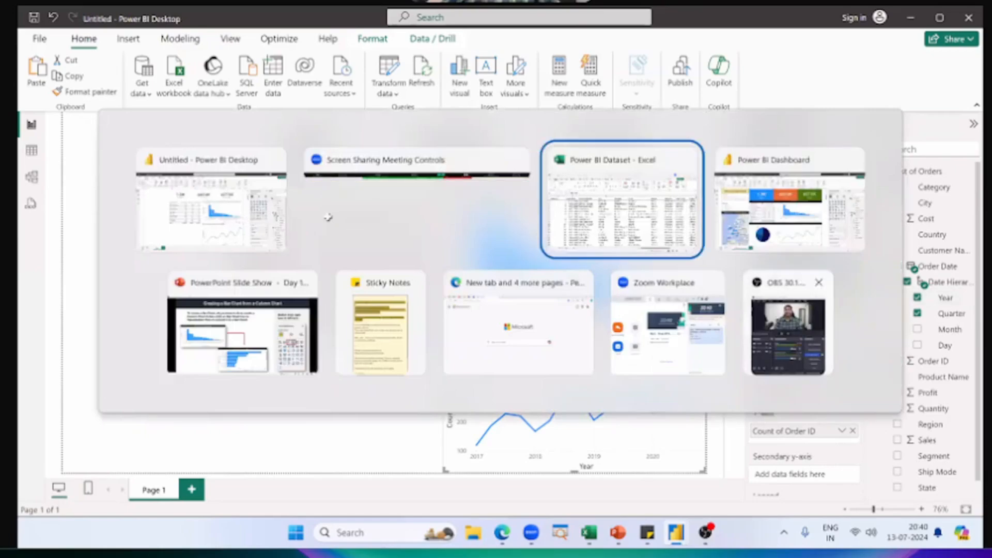
pyautogui.hotkey('alt', 'Tab')
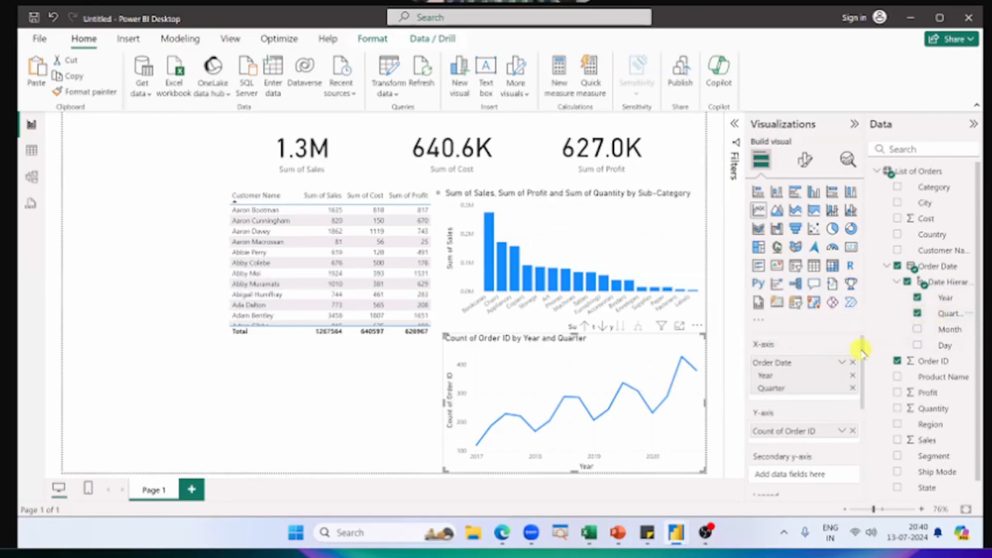
pyautogui.moveTo(516, 406)
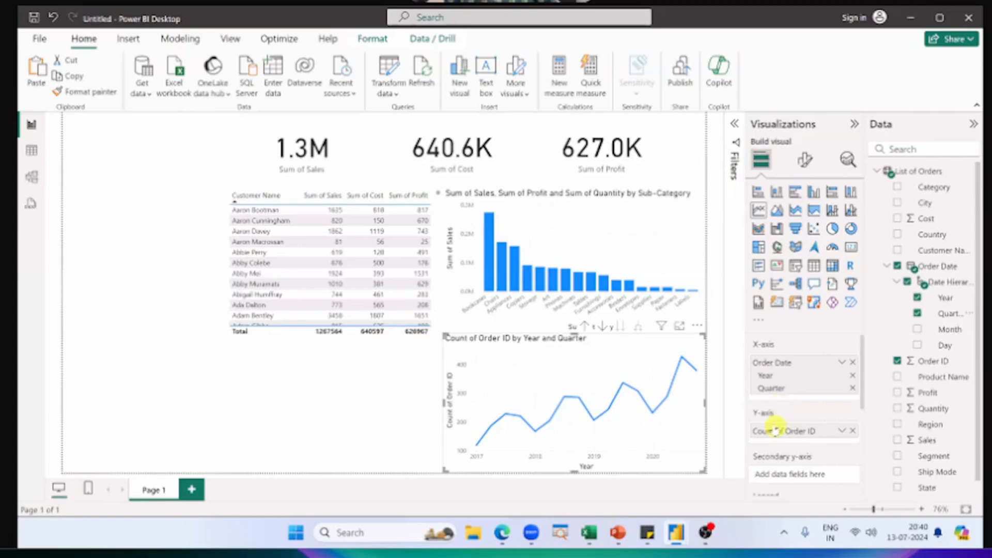
pyautogui.scroll(-1, 775, 372)
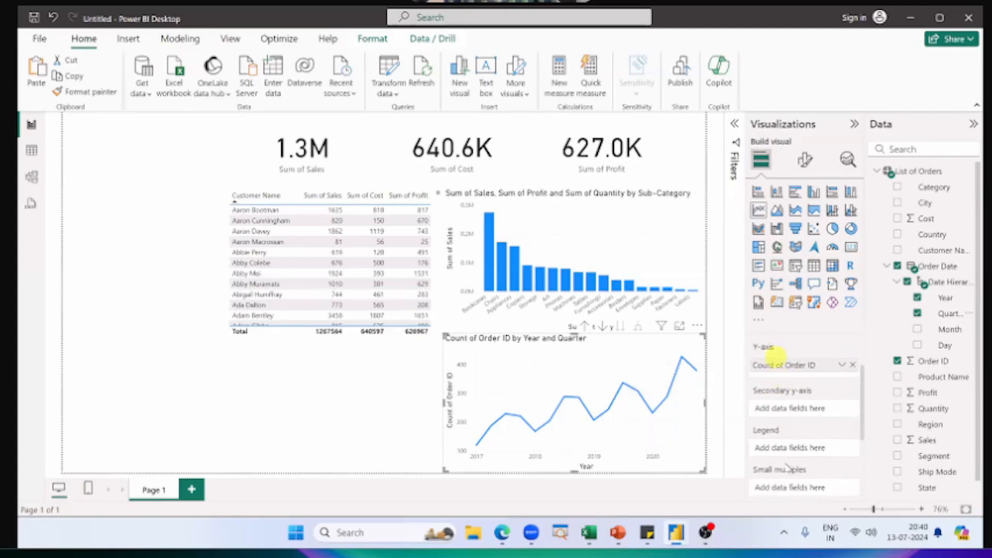
pyautogui.scroll(1, 808, 390)
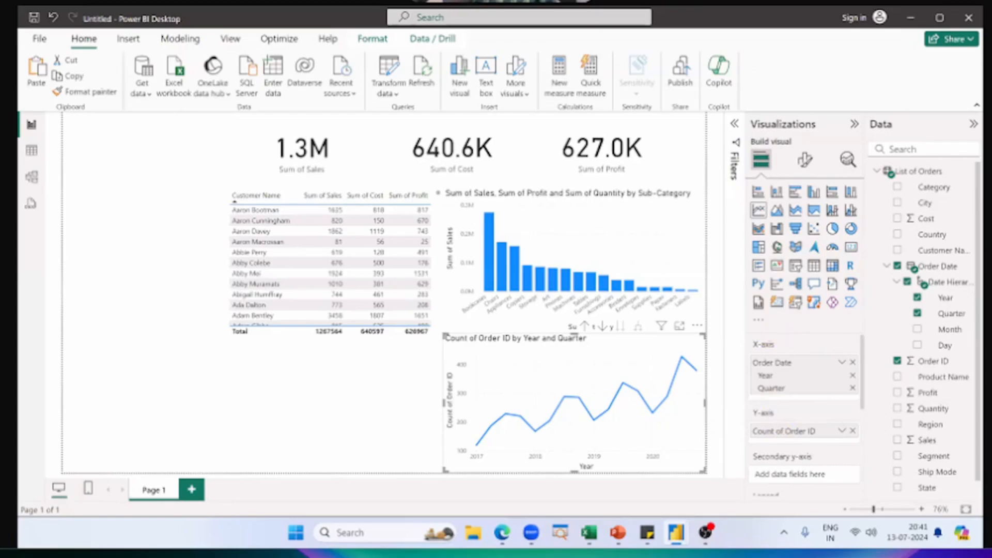
# Step: Switch to the PowerPoint slide show and advance to the Creating a Line Chart slide to compare its field assignments
pyautogui.hotkey('alt', 'Tab')
pyautogui.hotkey('alt', 'Tab')
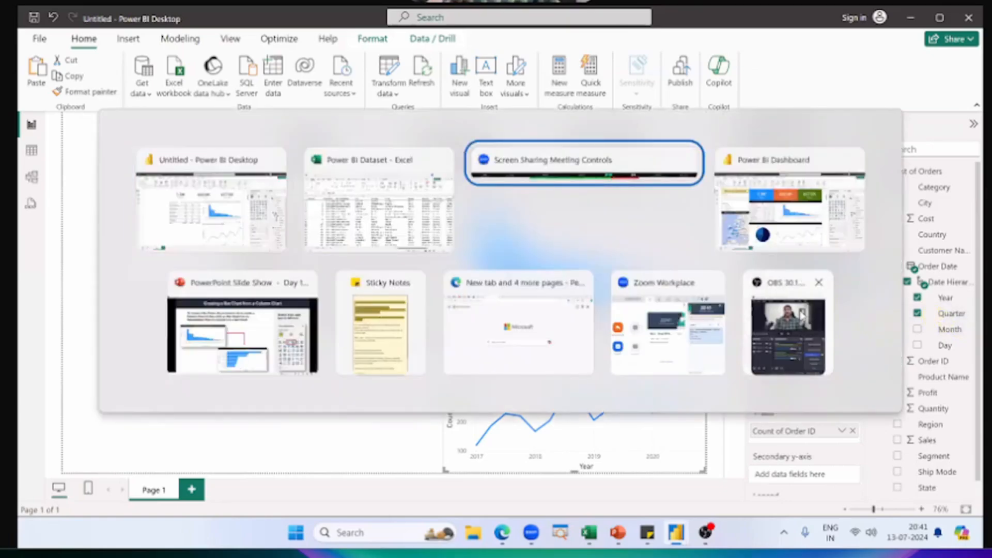
pyautogui.hotkey('alt', 'Tab')
pyautogui.hotkey('alt', 'Tab')
pyautogui.press('Right')
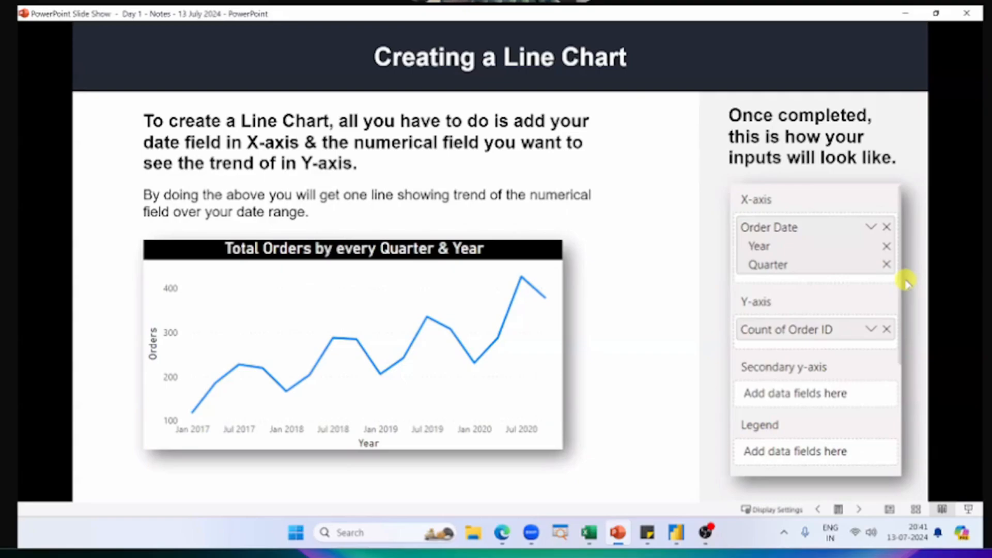
# Step: Switch back to the untitled report, try the line chart with only Quarter on the X-axis, and restore Year and Quarter
pyautogui.hotkey('alt', 'Tab')
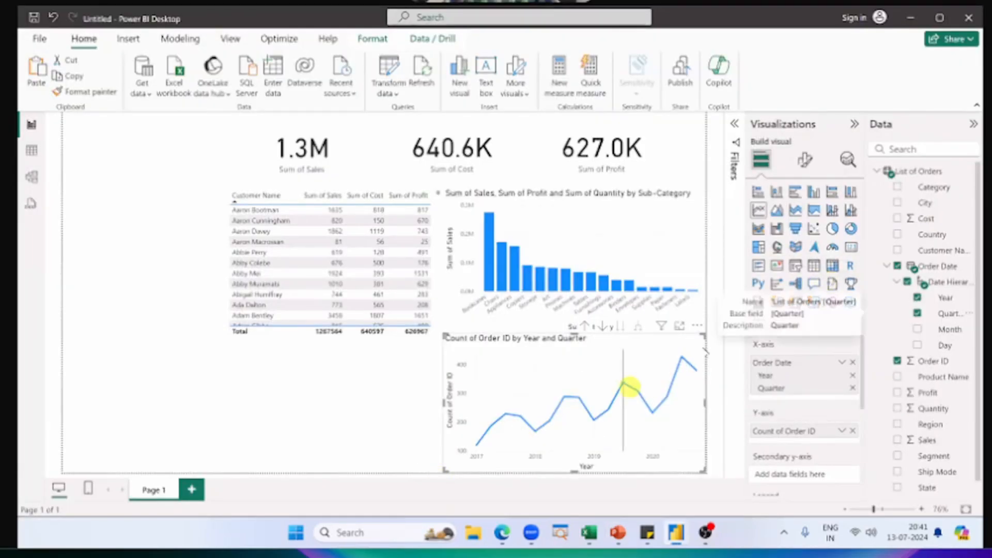
pyautogui.click(918, 298)
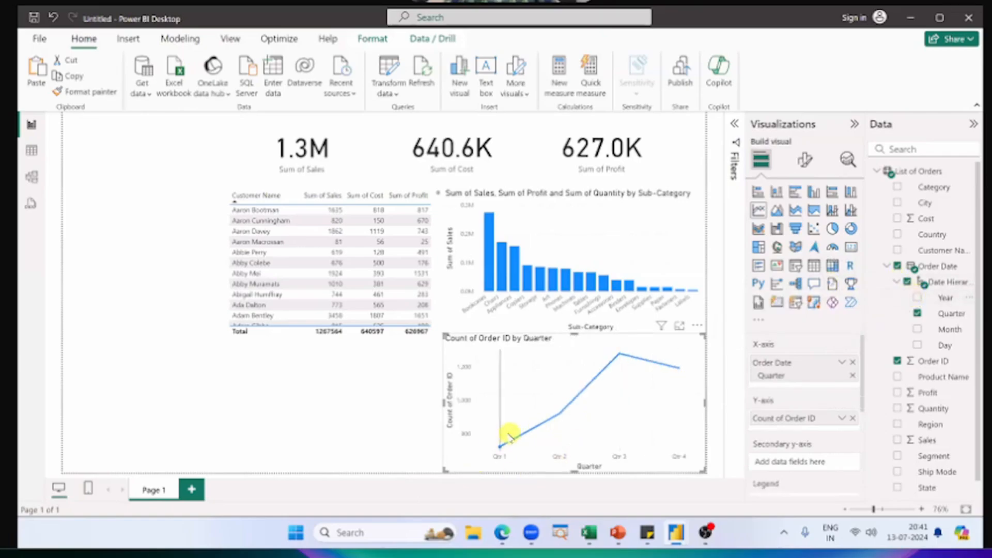
pyautogui.moveTo(496, 446)
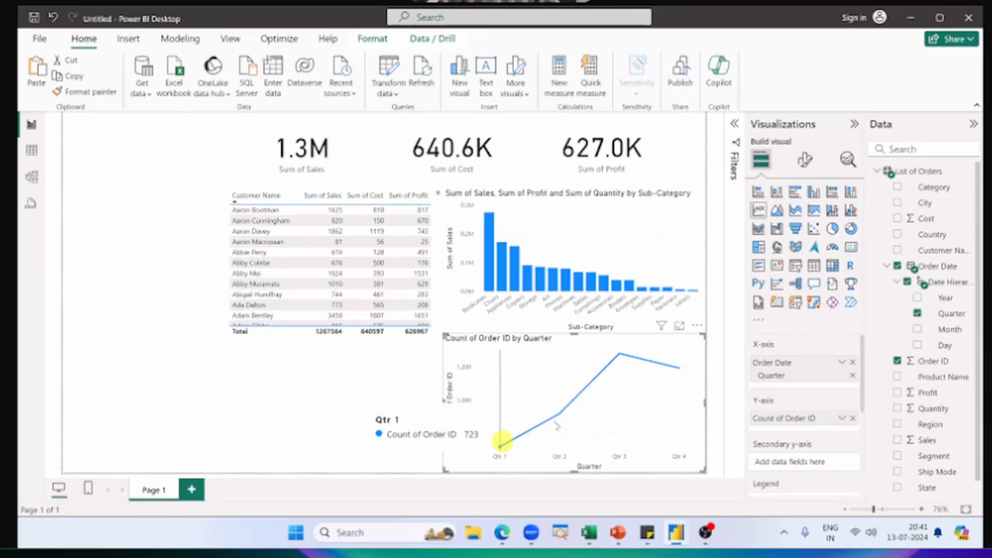
pyautogui.click(917, 312)
pyautogui.click(918, 298)
pyautogui.click(917, 313)
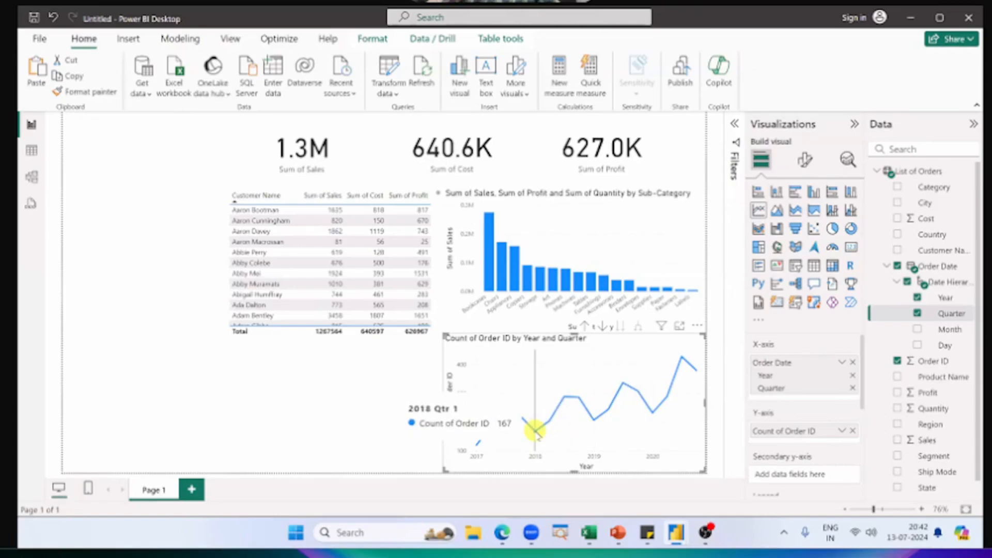
# Step: Switch to the Excel dataset and look through the order records by date
pyautogui.hotkey('alt', 'Tab')
pyautogui.hotkey('alt', 'Tab')
pyautogui.hotkey('alt', 'Tab')
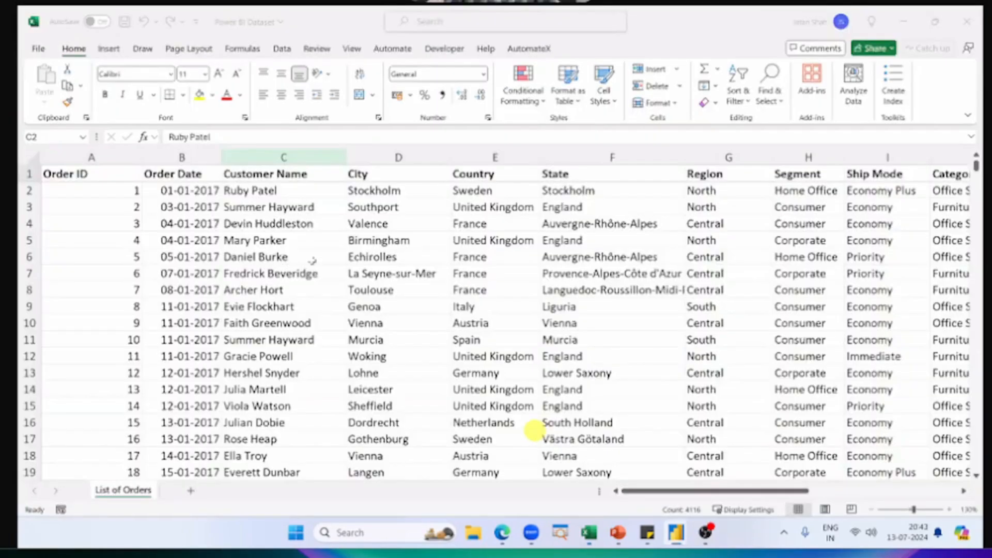
pyautogui.click(339, 271)
pyautogui.scroll(-6, 347, 257)
pyautogui.scroll(6, 347, 257)
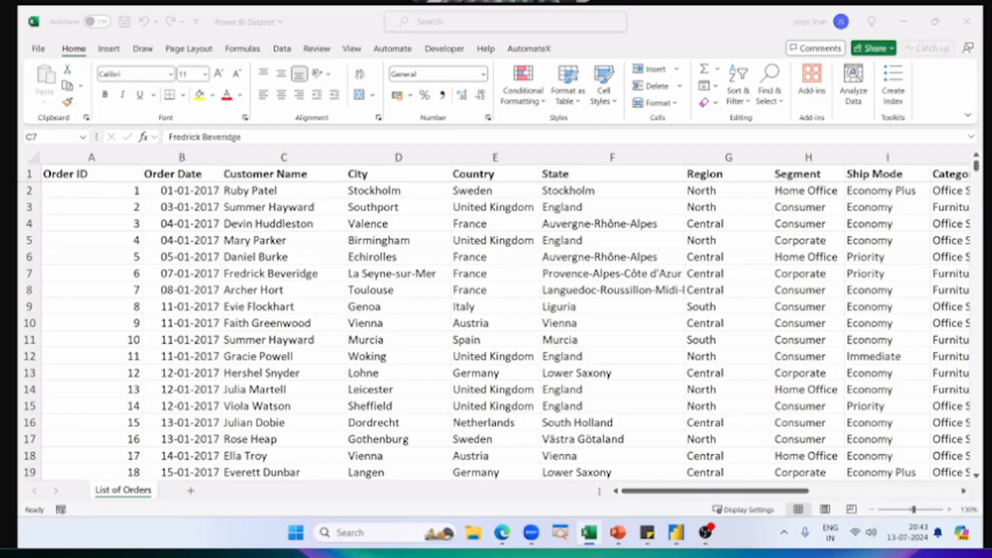
# Step: Return to the untitled Power BI report, inspect the line chart's earliest points, and deselect the chart
pyautogui.hotkey('alt', 'Tab')
pyautogui.click(623, 279)
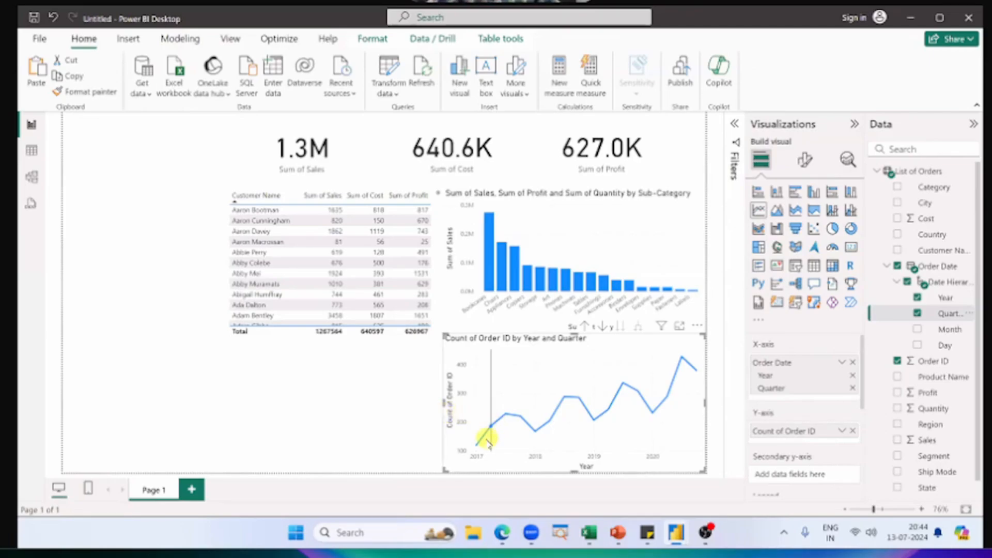
pyautogui.moveTo(483, 439)
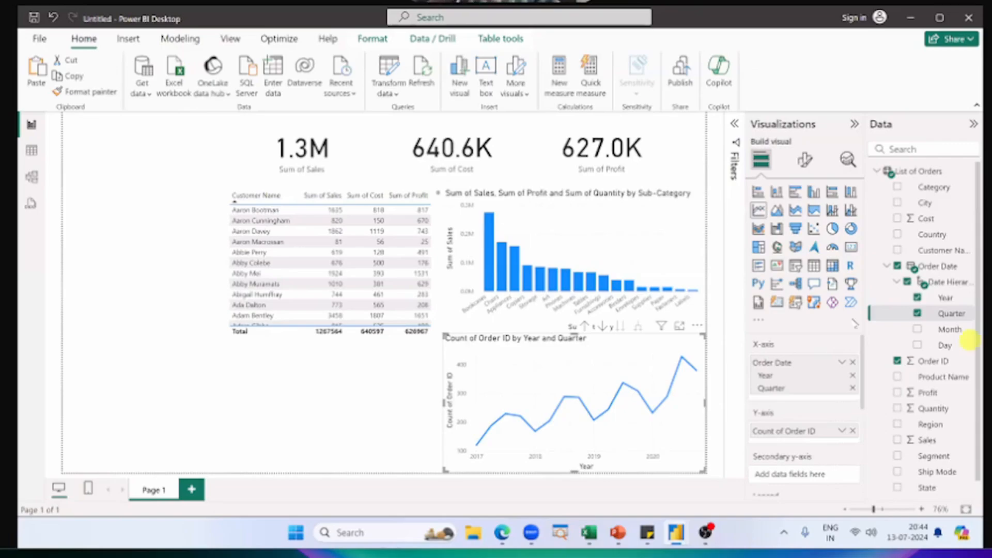
pyautogui.click(385, 364)
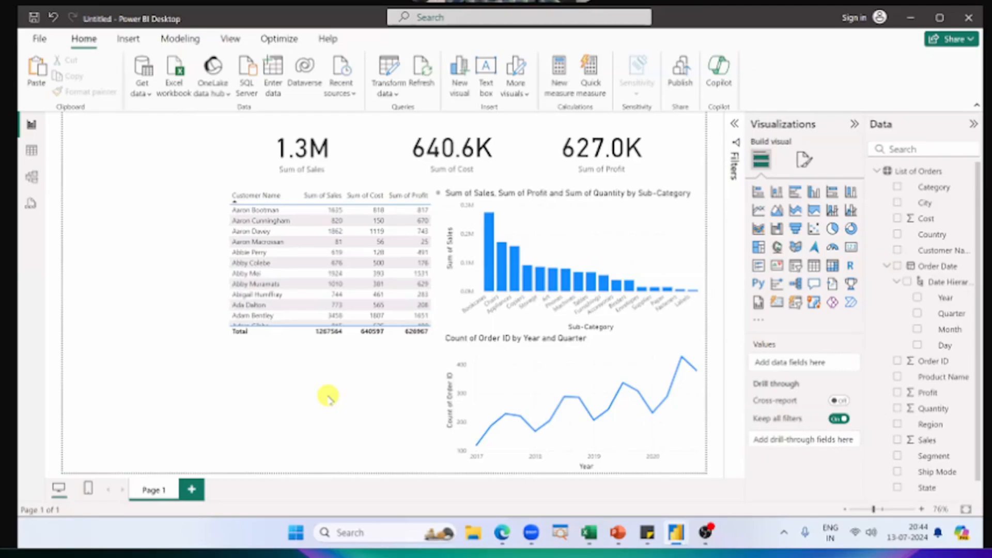
# Step: Switch to the finished Power BI Dashboard report to examine the Quantity Sold by Region pie chart
pyautogui.hotkey('alt', 'Tab')
pyautogui.hotkey('alt', 'Tab')
pyautogui.click(238, 331)
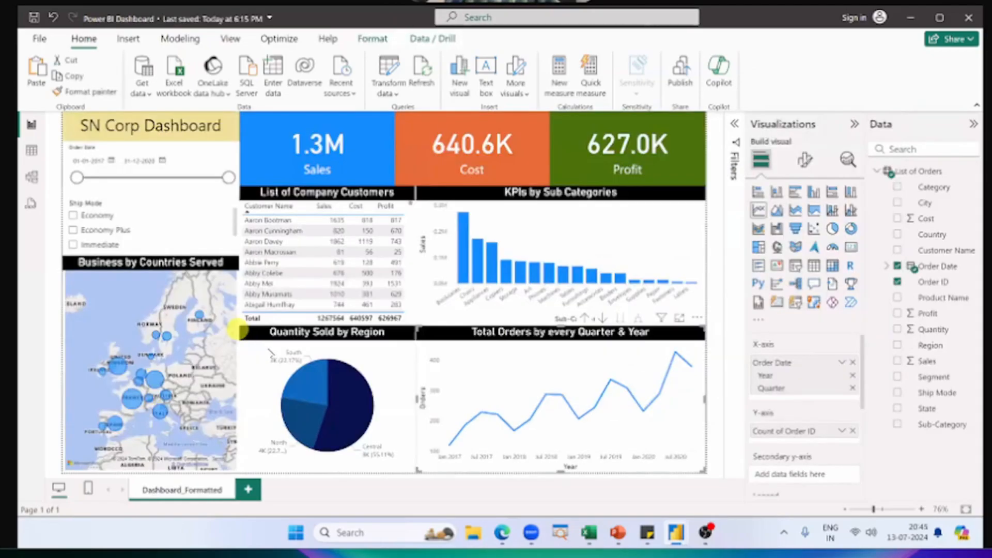
# Step: Select the Quantity Sold by Region pie chart and examine its Legend and Values fields and slice details
pyautogui.click(377, 353)
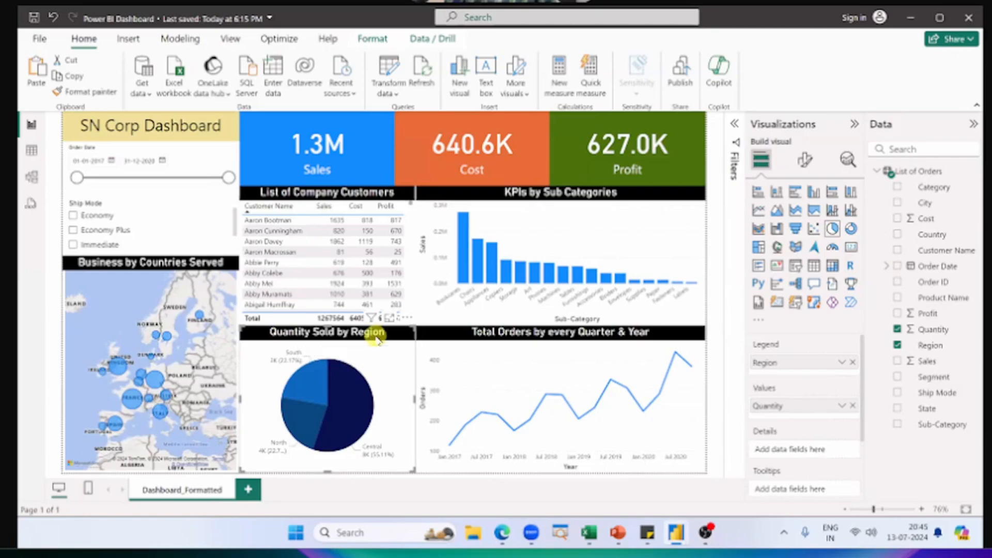
pyautogui.press('alt')
pyautogui.press('alt')
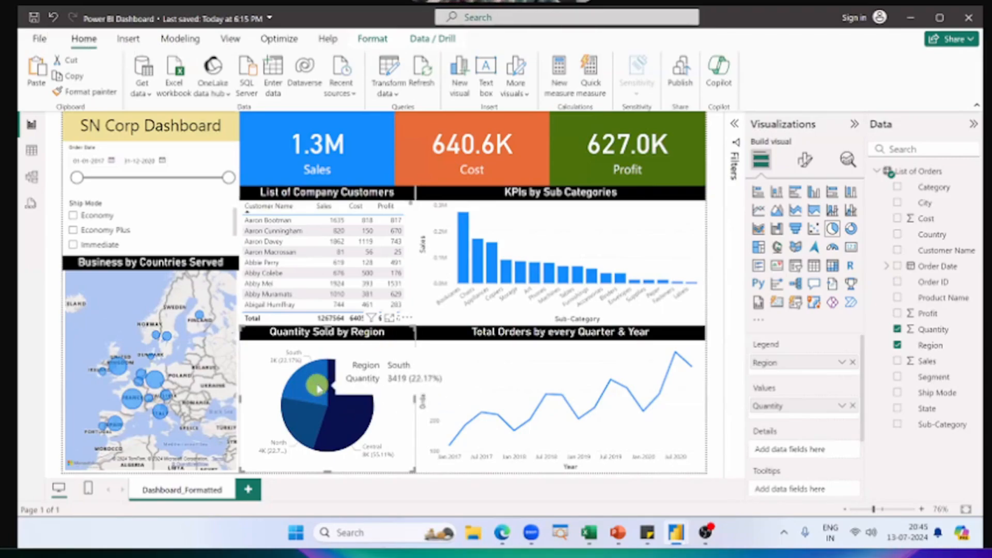
pyautogui.moveTo(312, 421)
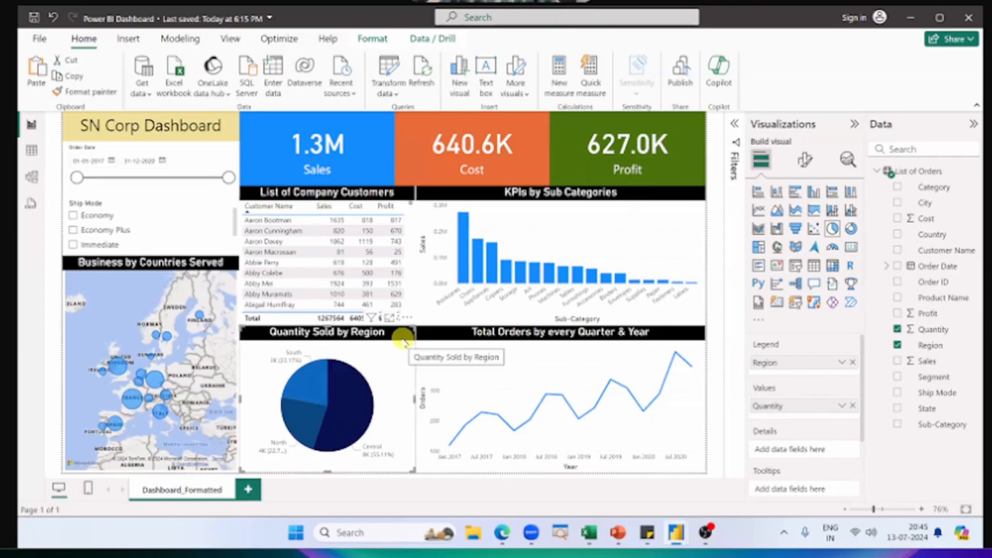
# Step: Switch to the untitled report, add a pie chart, and fit it between the canvas's blank area and the line chart, below the customer table
pyautogui.hotkey('alt', 'Tab')
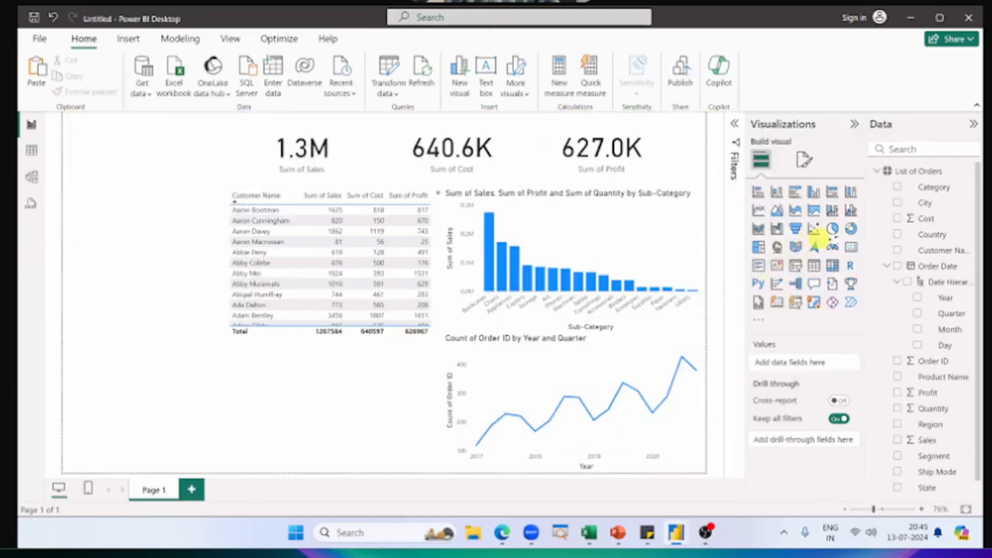
pyautogui.click(833, 229)
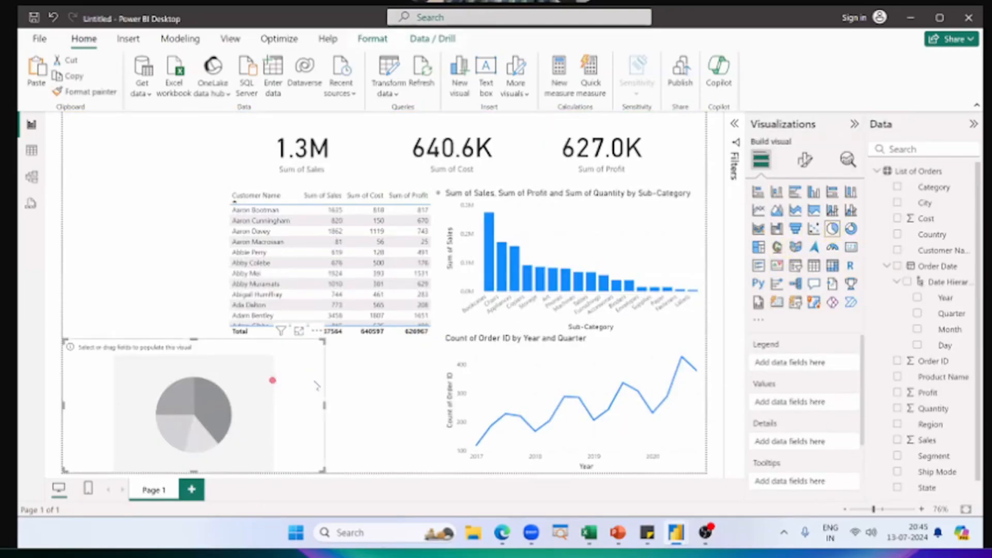
pyautogui.moveTo(274, 382); pyautogui.dragTo(388, 385)
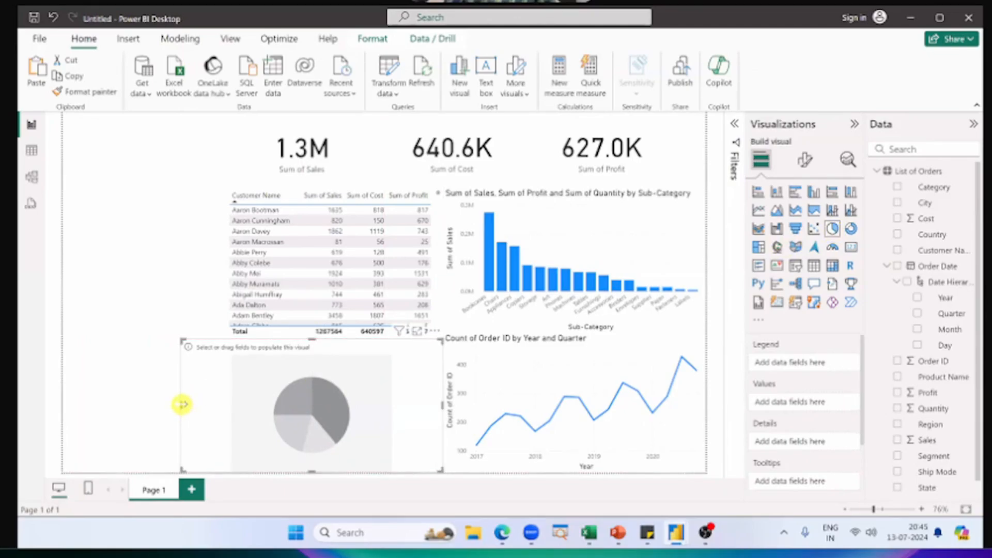
pyautogui.moveTo(181, 405); pyautogui.dragTo(227, 406)
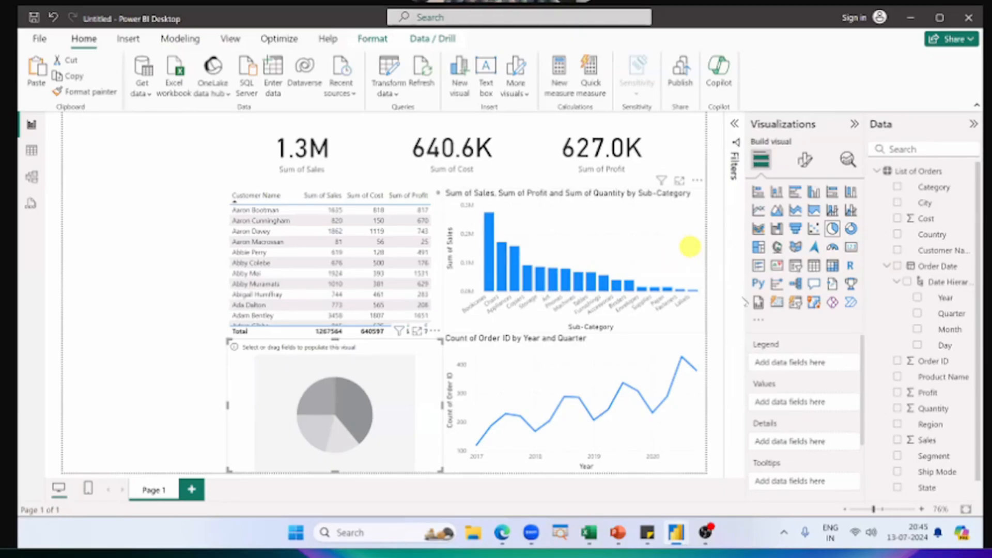
# Step: Capture a screenshot of the empty pie chart field wells and paste it onto blank Sheet1 of the Power BI Dataset workbook in Excel
pyautogui.press('super+shift+s')
pyautogui.moveTo(743, 328); pyautogui.dragTo(869, 498)
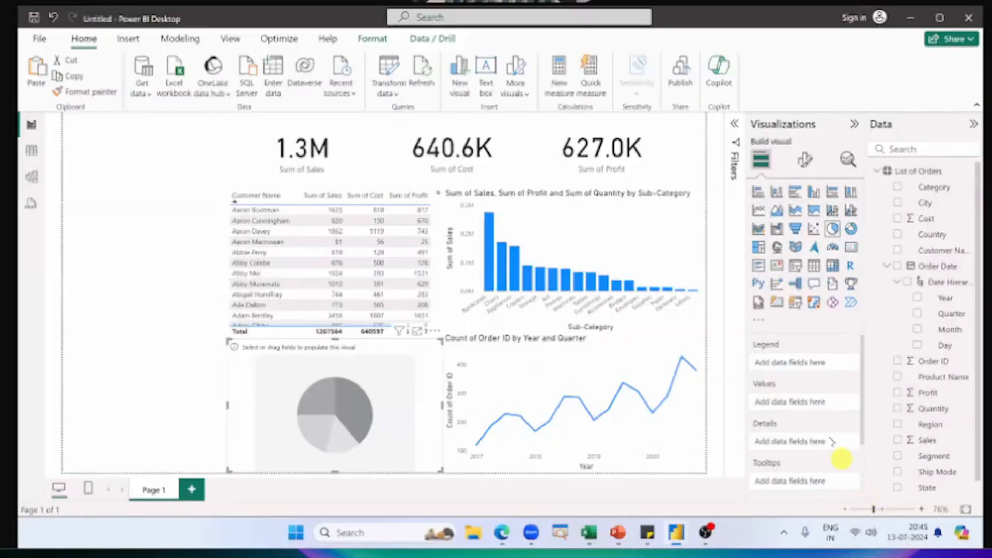
pyautogui.hotkey('alt', 'Tab')
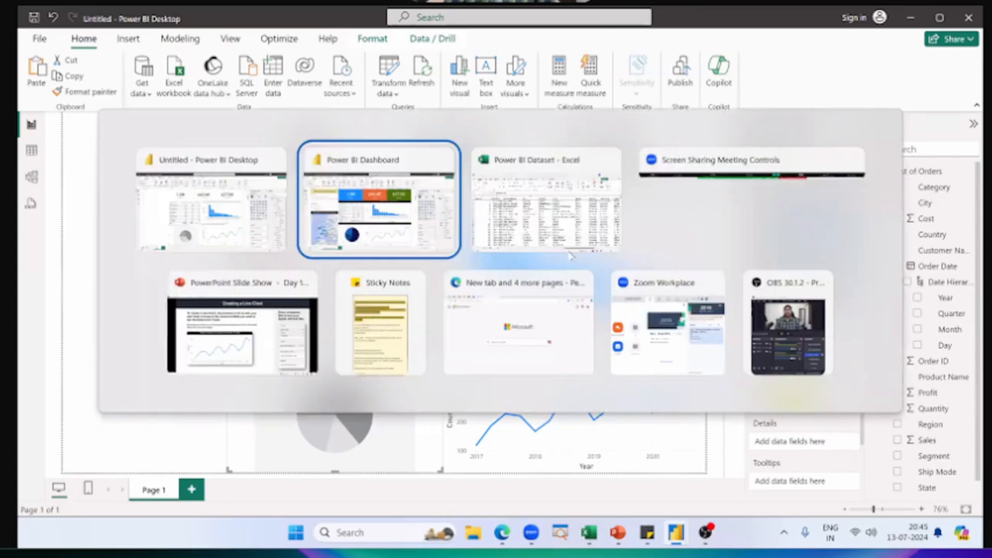
pyautogui.click(538, 211)
pyautogui.click(191, 490)
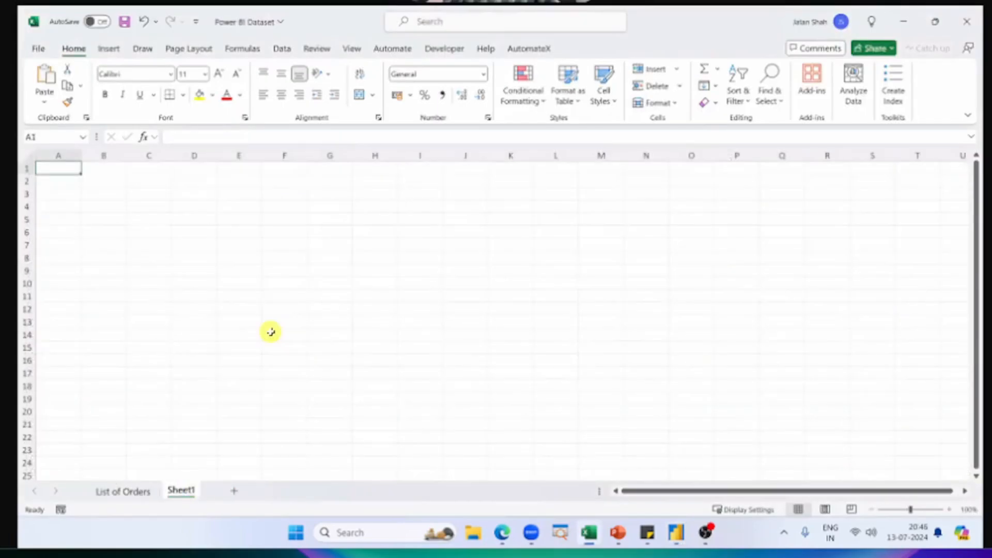
pyautogui.hotkey('ctrl', 'v')
# Step: Shrink the pasted field-well picture, enlarge the sheet view to 175%, and place the picture over columns F to G from row 1
pyautogui.moveTo(396, 279); pyautogui.dragTo(455, 271)
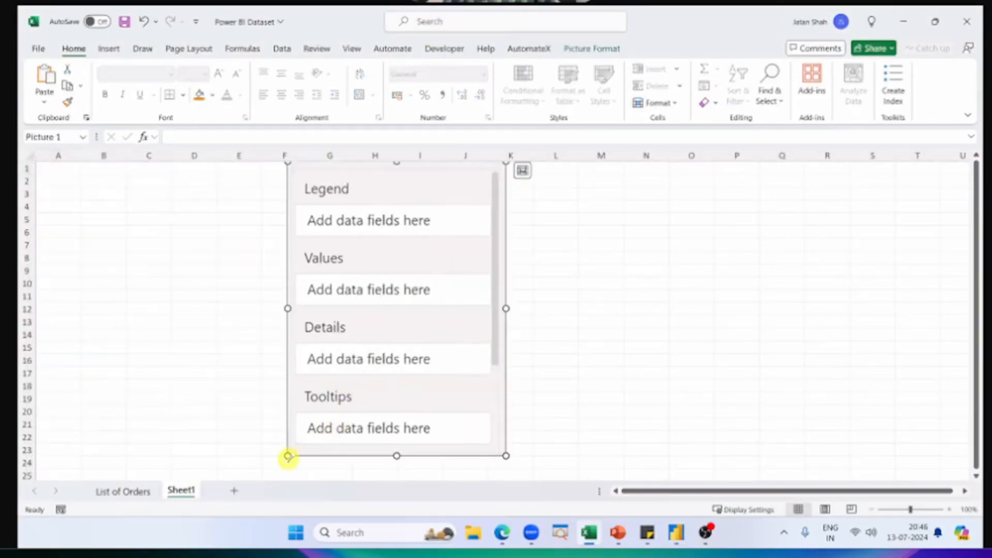
pyautogui.moveTo(288, 457); pyautogui.dragTo(449, 319)
pyautogui.scroll(5, 358, 277)
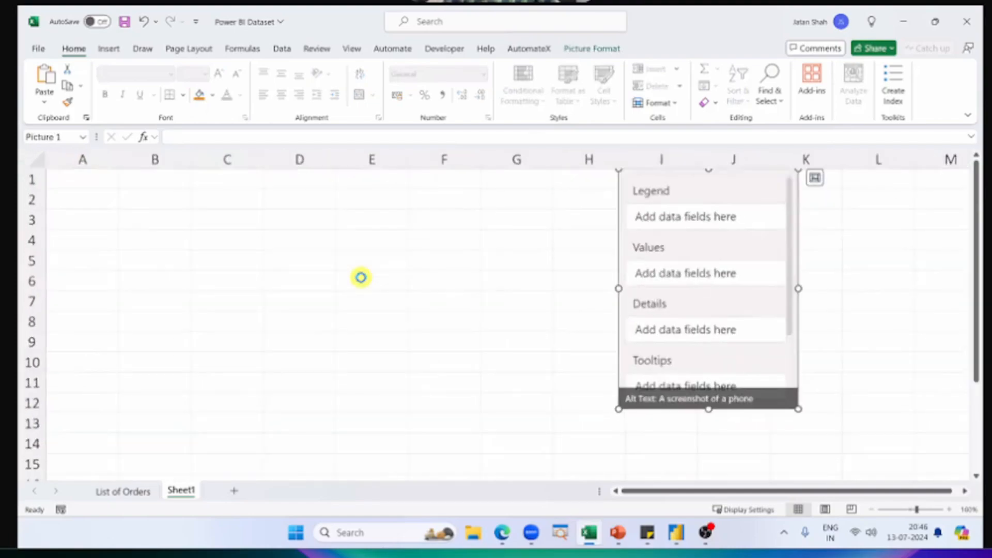
pyautogui.moveTo(522, 247); pyautogui.dragTo(453, 226)
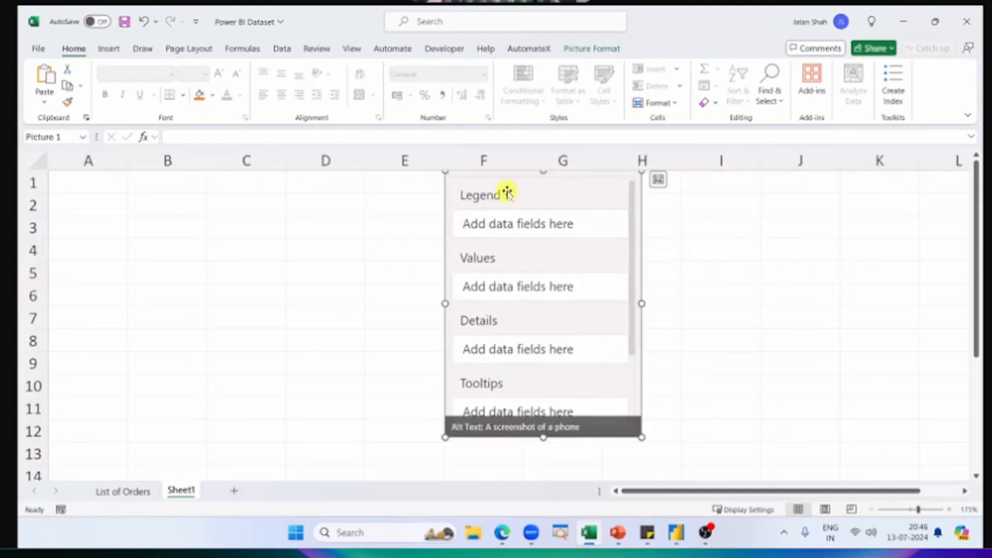
# Step: Label the field-well picture by entering "Y Axis" in cell E5 and "X Axis" in cell E2
pyautogui.hotkey('alt', 'Tab')
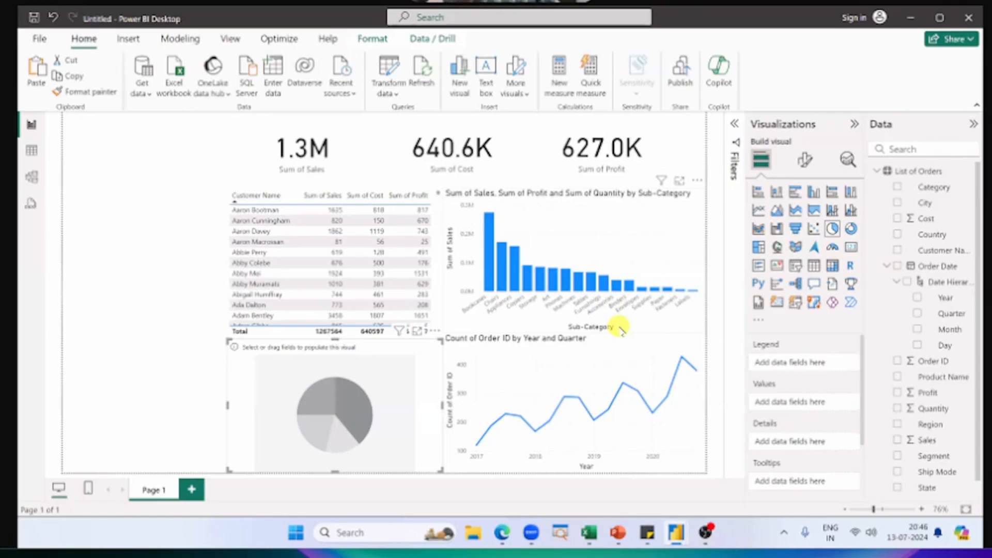
pyautogui.hotkey('alt', 'Tab')
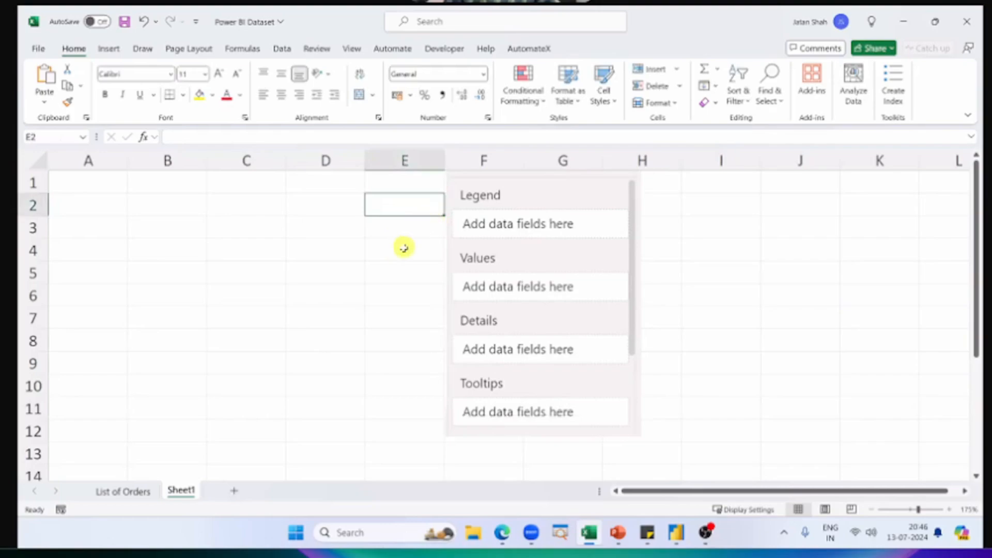
pyautogui.click(420, 266)
pyautogui.click(421, 266)
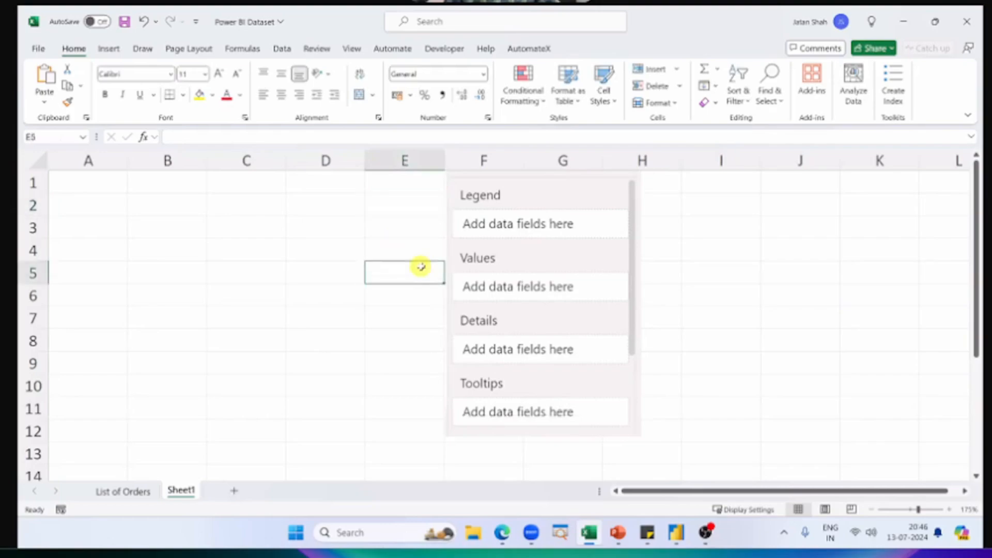
pyautogui.write('Y Axis')
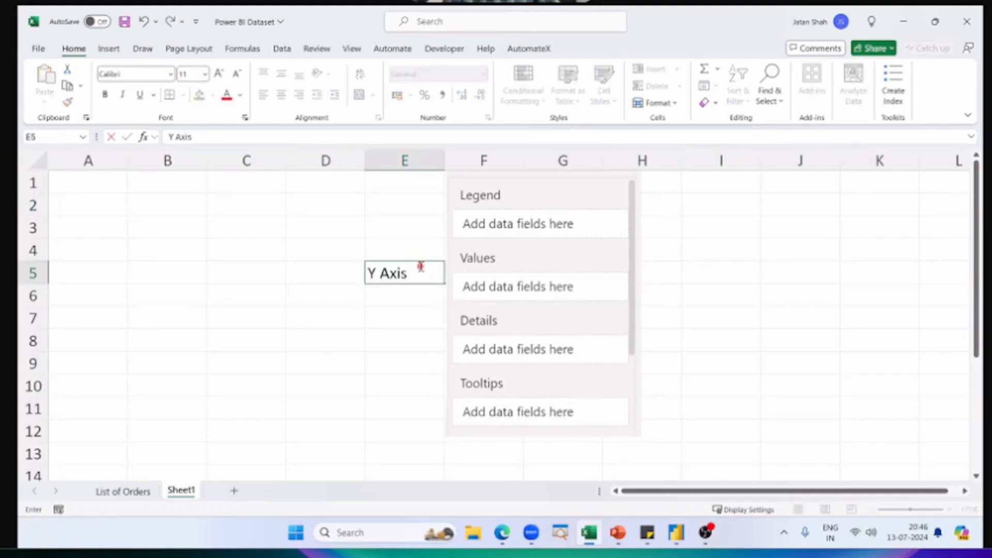
pyautogui.click(415, 207)
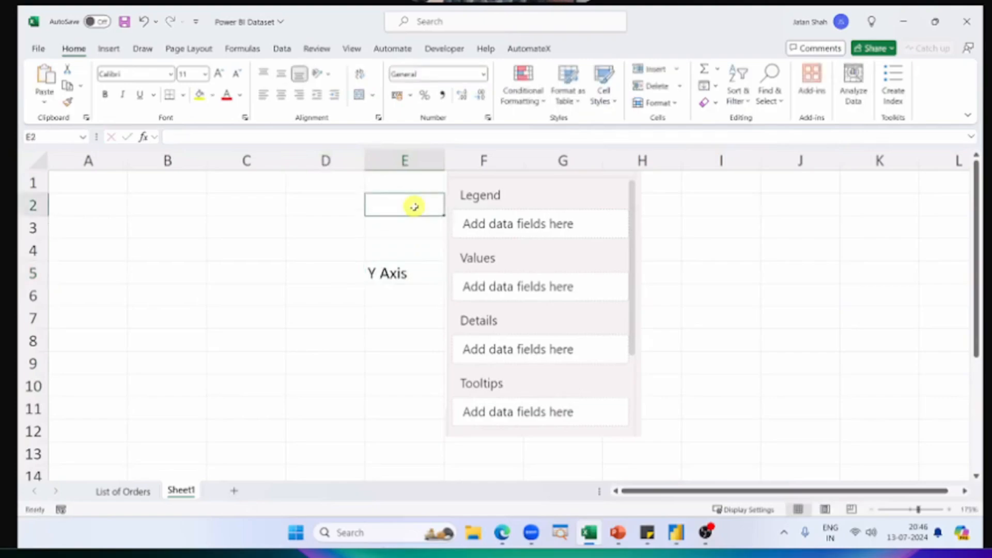
pyautogui.write('X Axis')
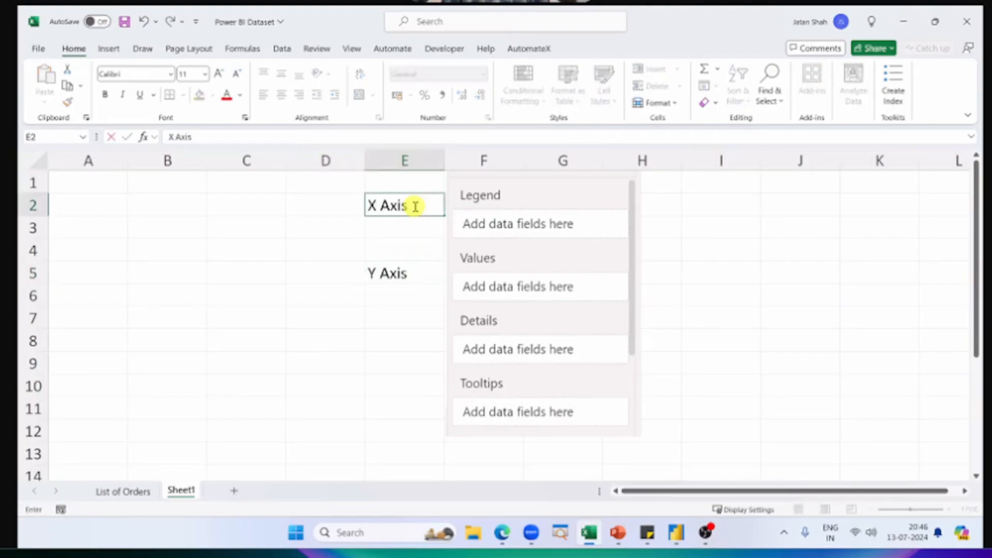
pyautogui.click(405, 248)
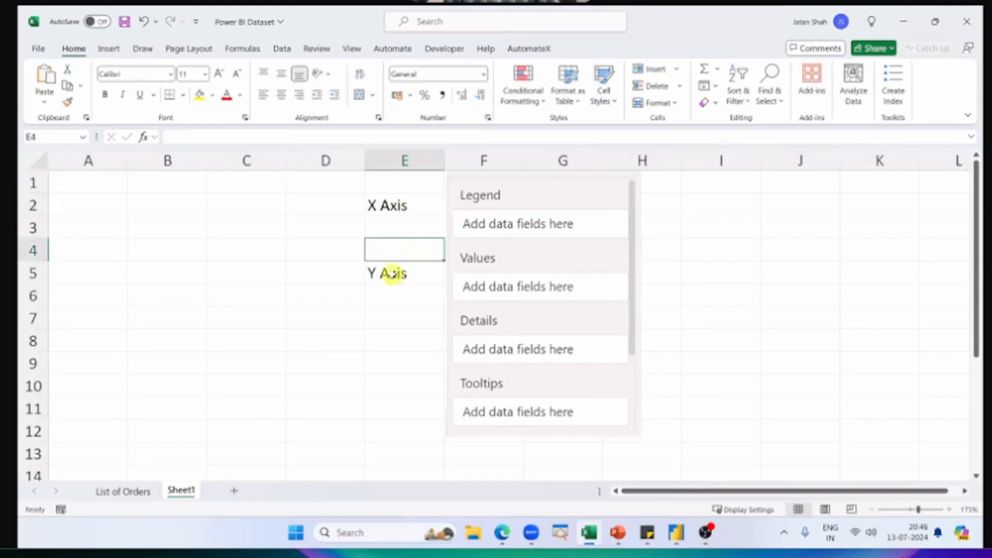
pyautogui.click(390, 274)
pyautogui.click(385, 206)
# Step: Enter the label "Legend" in cell E8
pyautogui.click(421, 304)
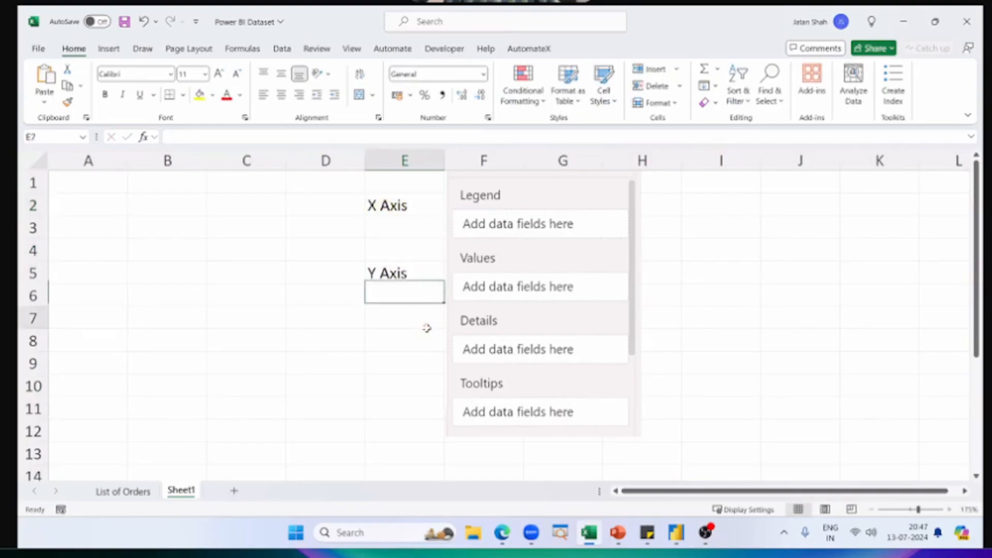
pyautogui.click(428, 326)
pyautogui.click(427, 344)
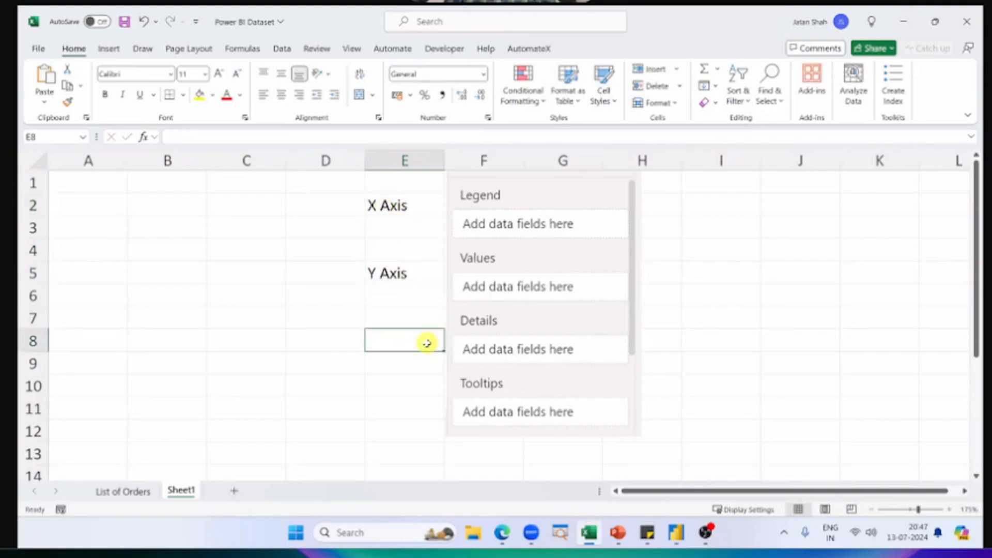
pyautogui.write('Legend')
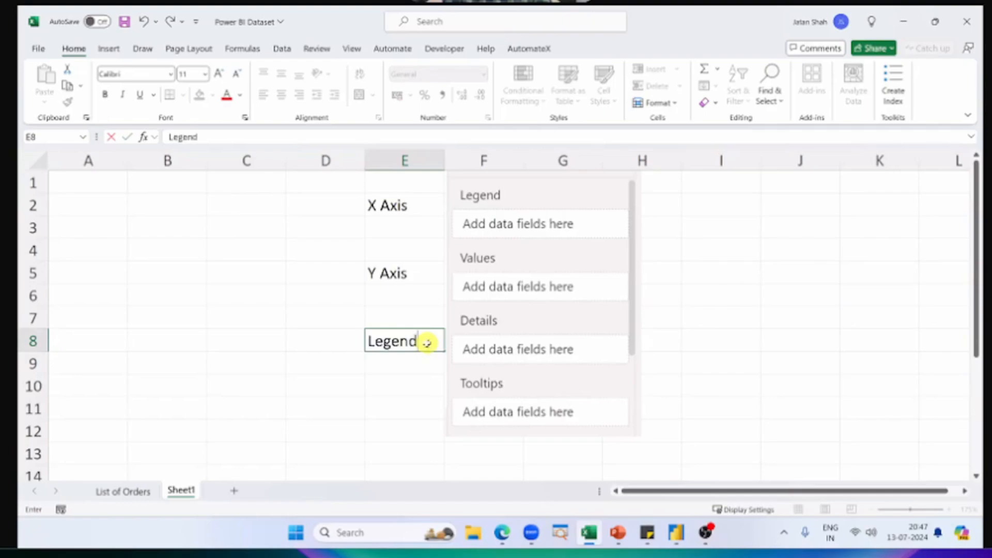
pyautogui.press('Return')
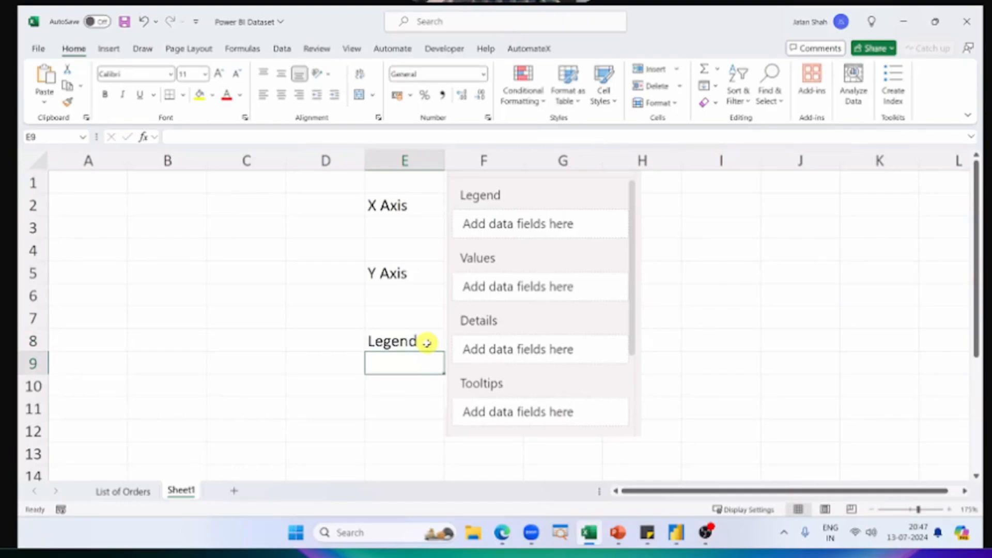
# Step: Enter the label "Tooltips" in cell E10 and deselect the field-well picture
pyautogui.click(399, 397)
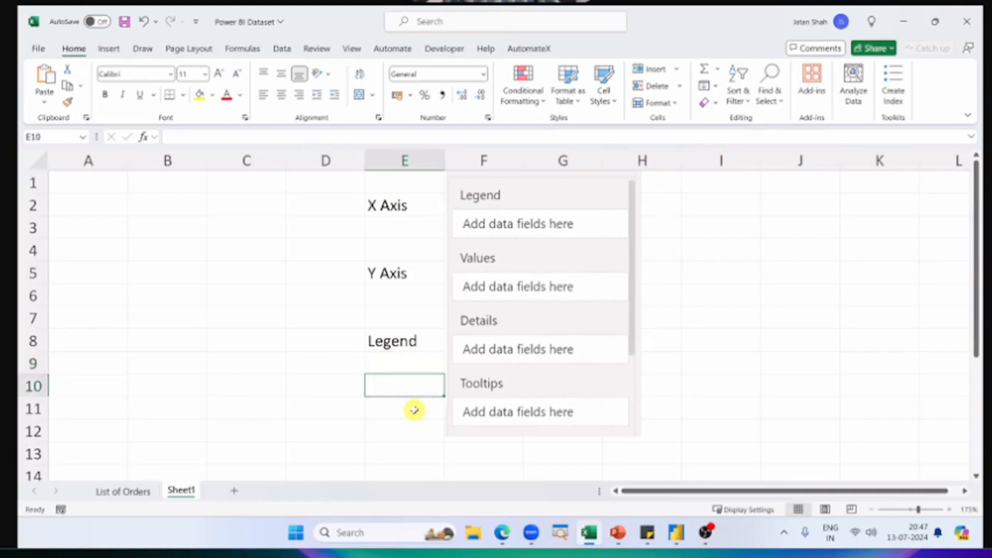
pyautogui.click(412, 406)
pyautogui.click(417, 393)
pyautogui.write('Tooltips')
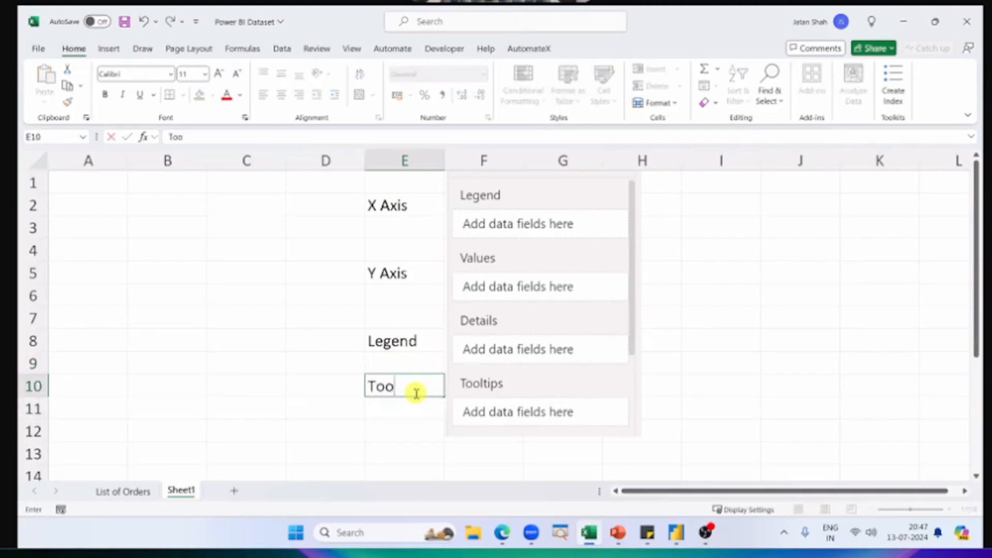
pyautogui.click(474, 371)
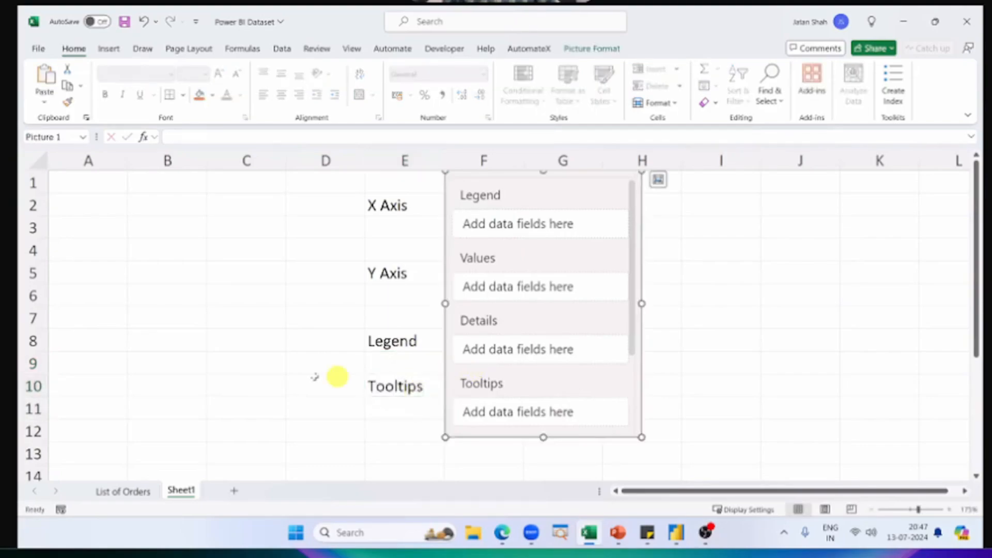
pyautogui.click(315, 376)
pyautogui.click(276, 358)
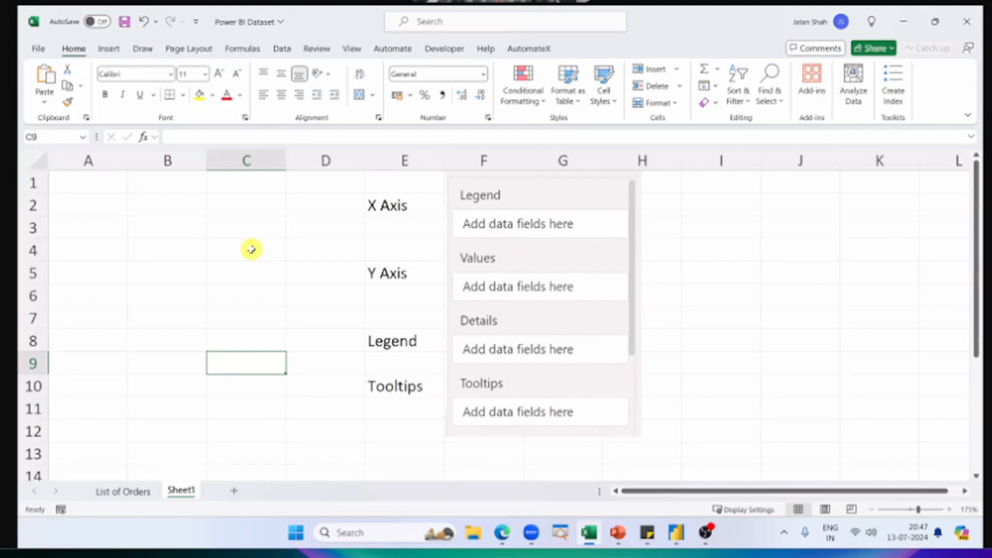
# Step: Switch to the finished Power BI Dashboard report to review its charts and pie chart fields, and return to the Excel workbook
pyautogui.hotkey('alt', 'Tab')
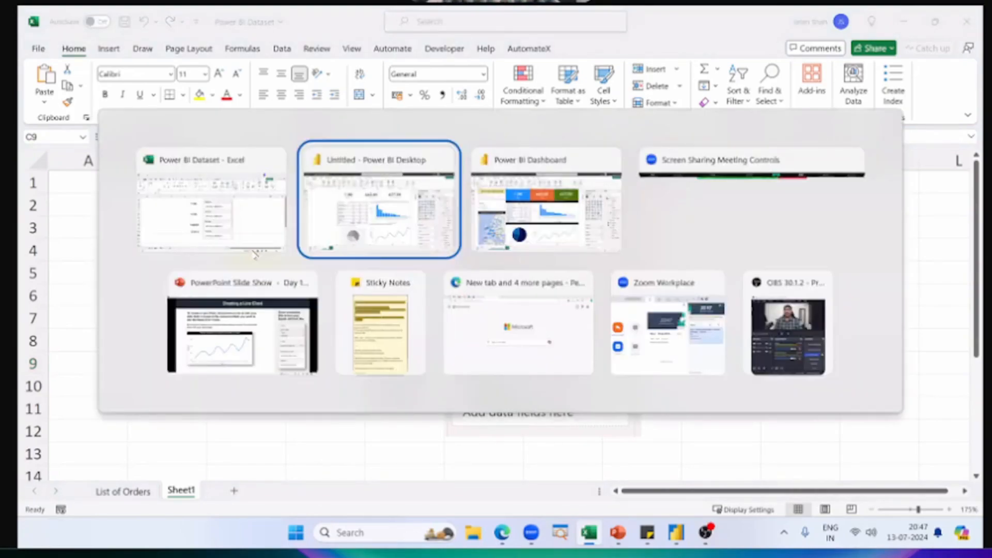
pyautogui.hotkey('alt', 'Tab')
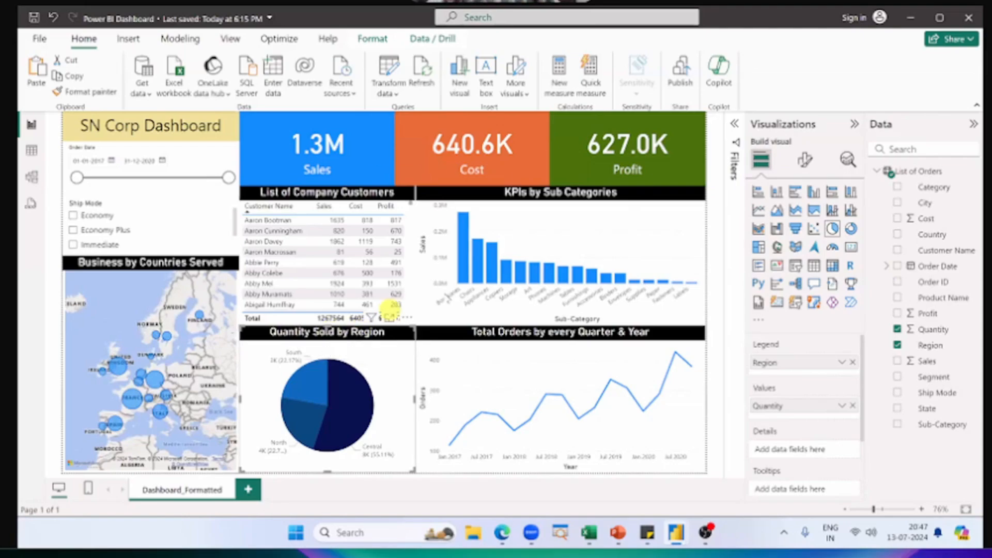
pyautogui.moveTo(501, 270)
pyautogui.hotkey('alt', 'Tab')
pyautogui.hotkey('alt', 'Tab')
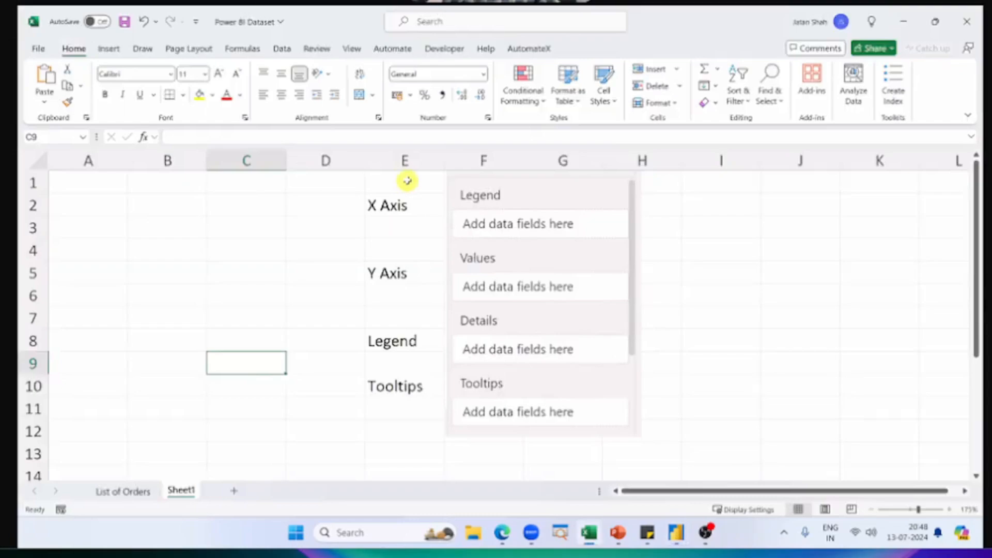
# Step: Narrow column D beside the axis labels and highlight the Y Axis label together with the Values field in the picture
pyautogui.moveTo(408, 177); pyautogui.dragTo(673, 436)
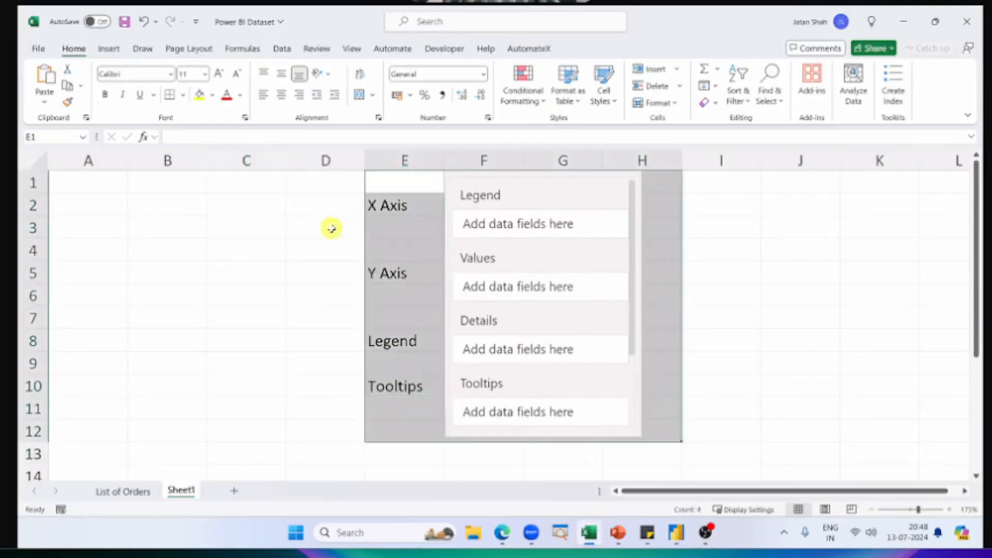
pyautogui.moveTo(335, 179); pyautogui.dragTo(671, 436)
pyautogui.moveTo(366, 161); pyautogui.dragTo(324, 160)
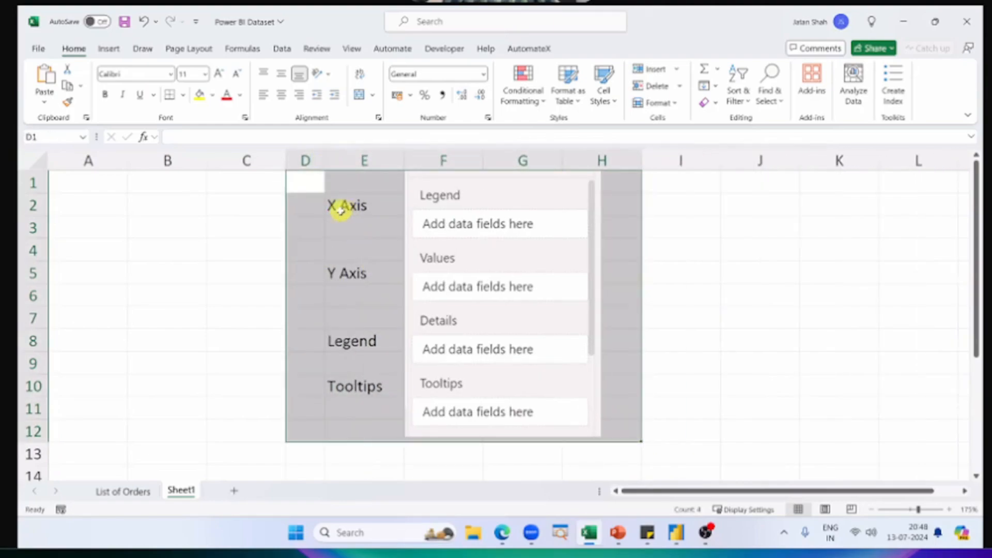
pyautogui.moveTo(341, 280); pyautogui.dragTo(656, 250)
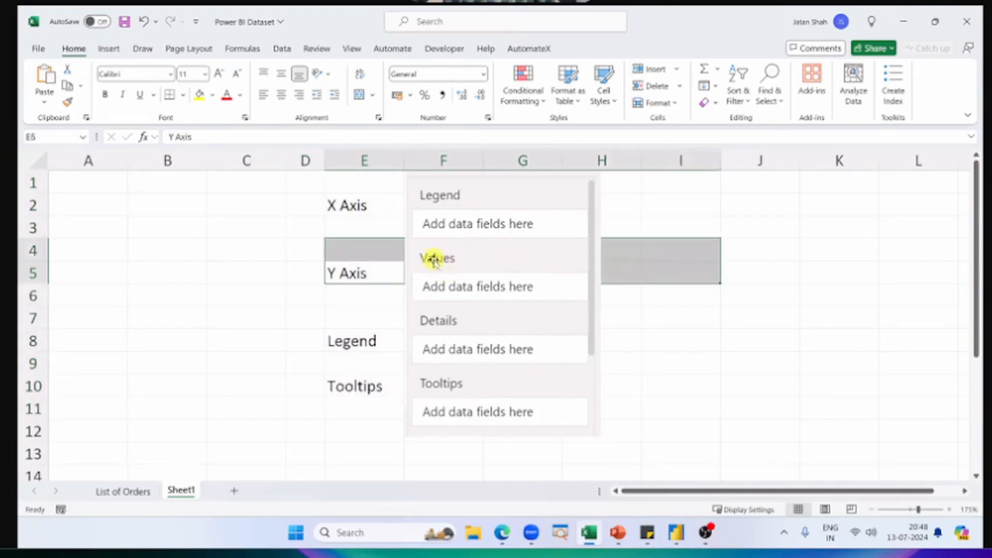
pyautogui.hotkey('alt', 'Tab')
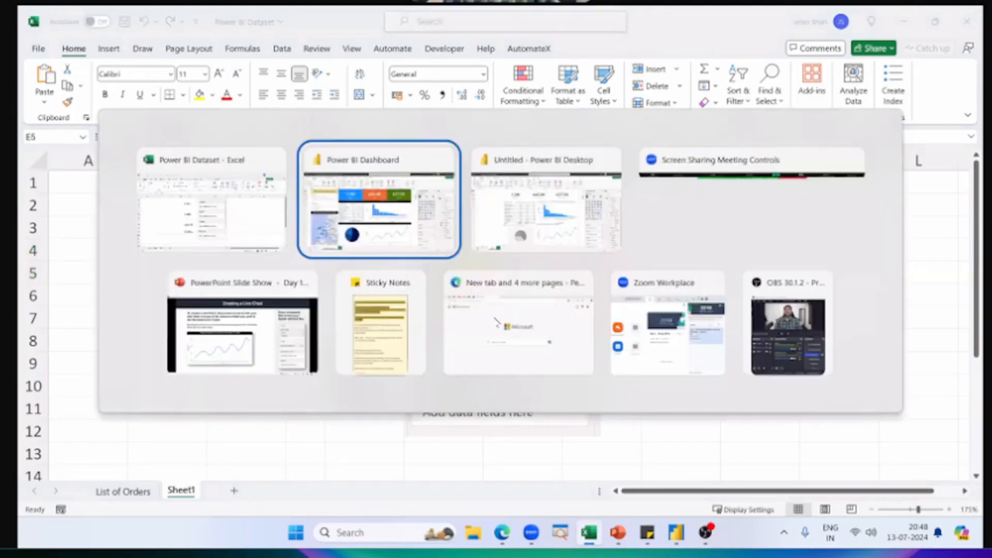
# Step: Switch to the untitled Power BI report and add Quantity to the empty pie chart's Values
pyautogui.hotkey('alt', 'Tab')
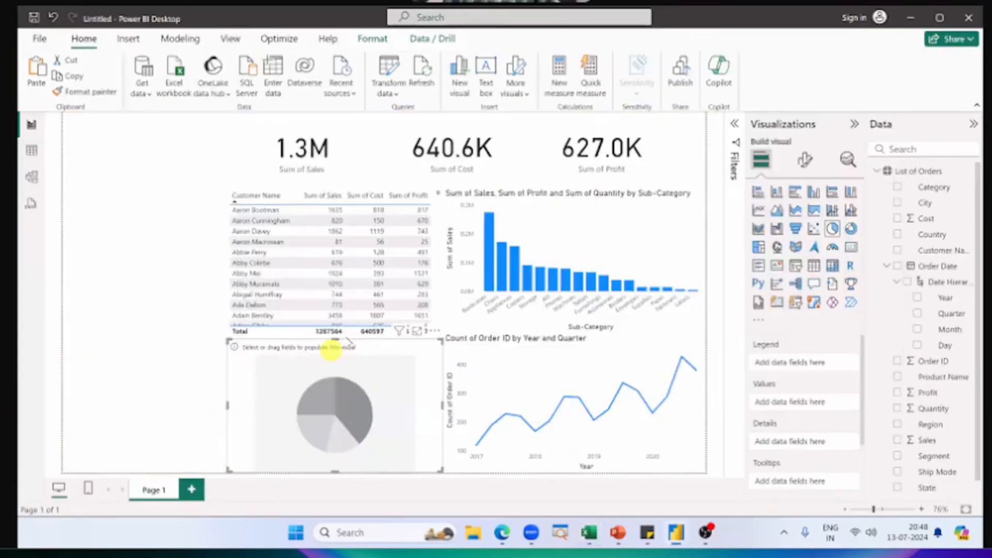
pyautogui.click(363, 373)
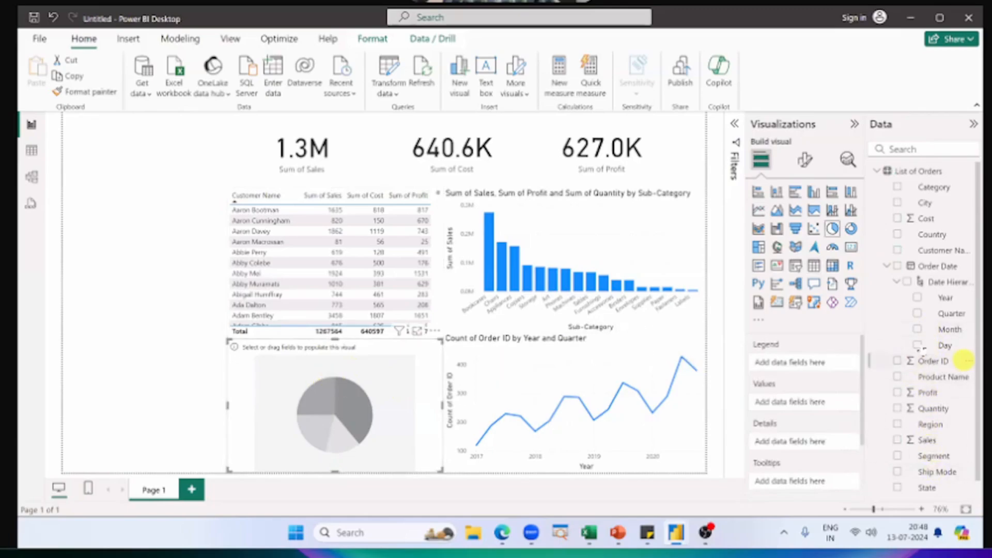
pyautogui.moveTo(932, 409); pyautogui.dragTo(802, 400)
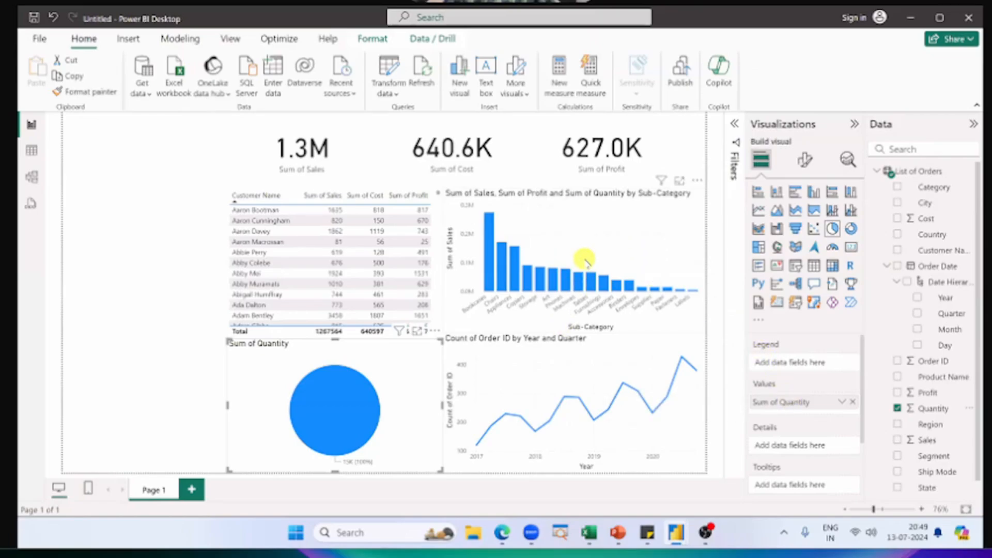
pyautogui.moveTo(592, 393)
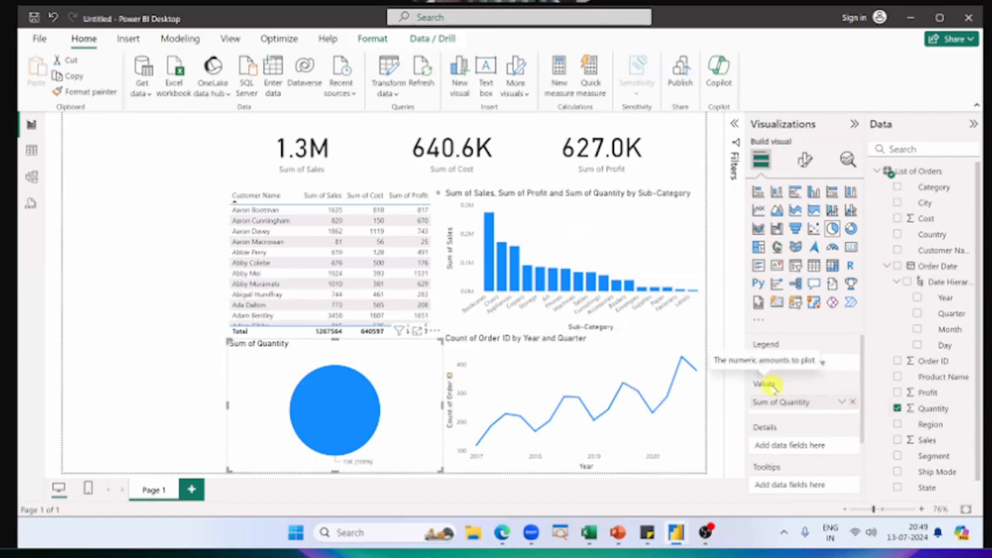
pyautogui.moveTo(350, 419)
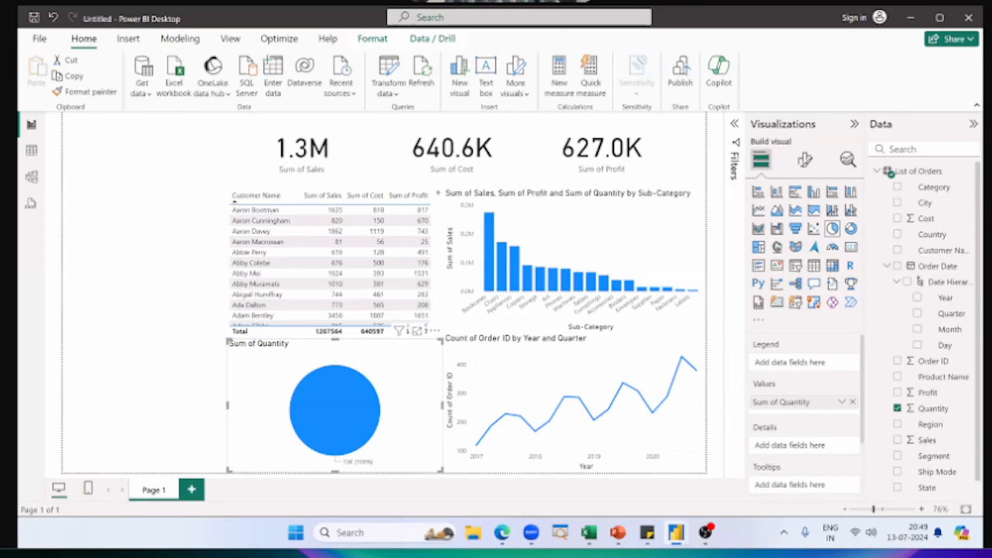
# Step: Switch to the Excel workbook and highlight the X Axis label together with the Legend field in the picture
pyautogui.hotkey('alt', 'Tab')
pyautogui.click(658, 266)
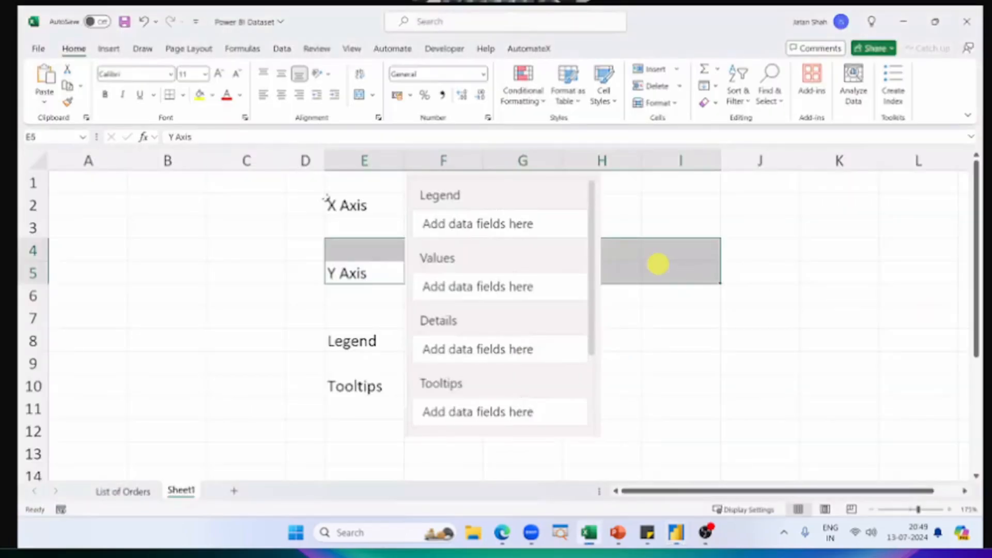
pyautogui.moveTo(479, 205); pyautogui.dragTo(663, 179)
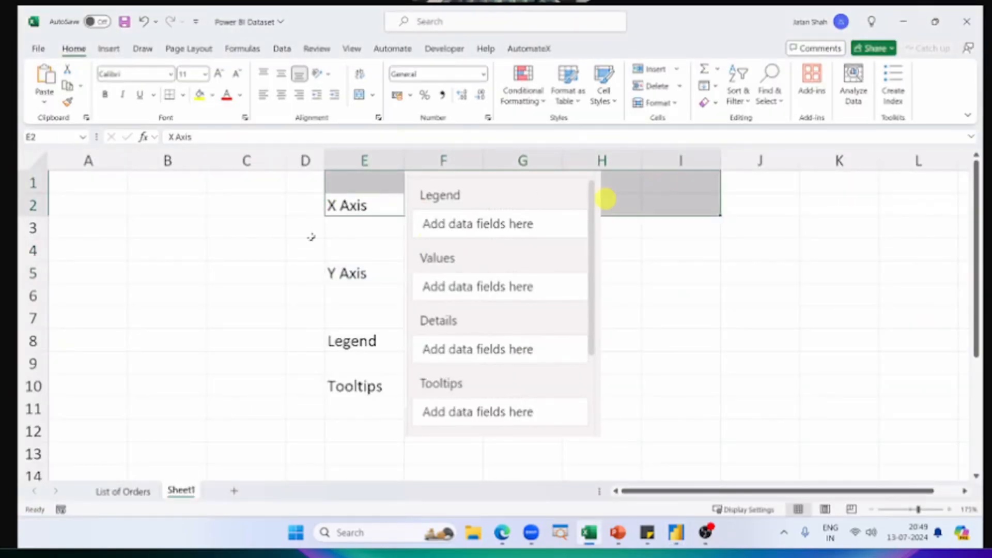
# Step: Enter "Region" in cell C2 beside X Axis and "Qty" in cell C5 beside Y Axis
pyautogui.click(288, 204)
pyautogui.click(250, 205)
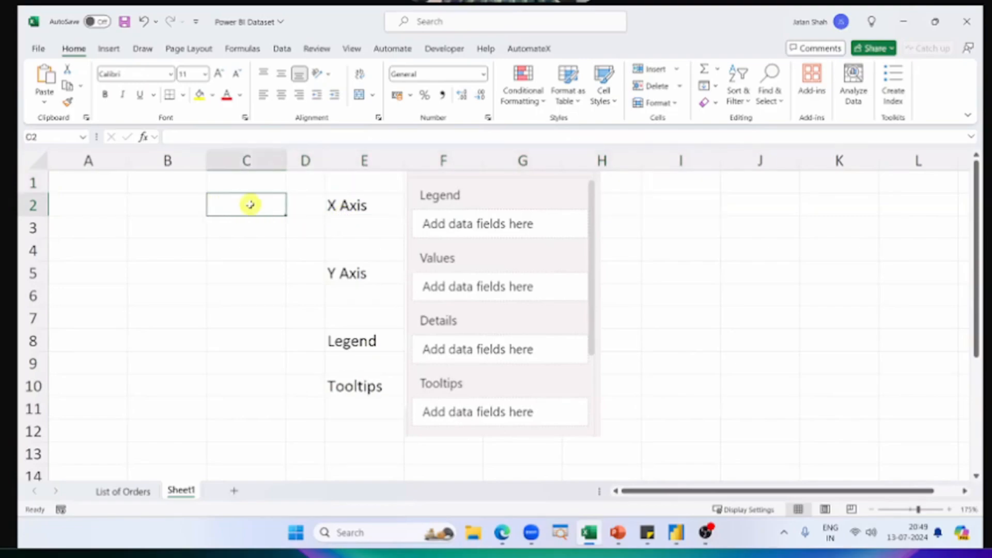
pyautogui.write('Region')
pyautogui.press('Return')
pyautogui.press('Down')
pyautogui.press('Down')
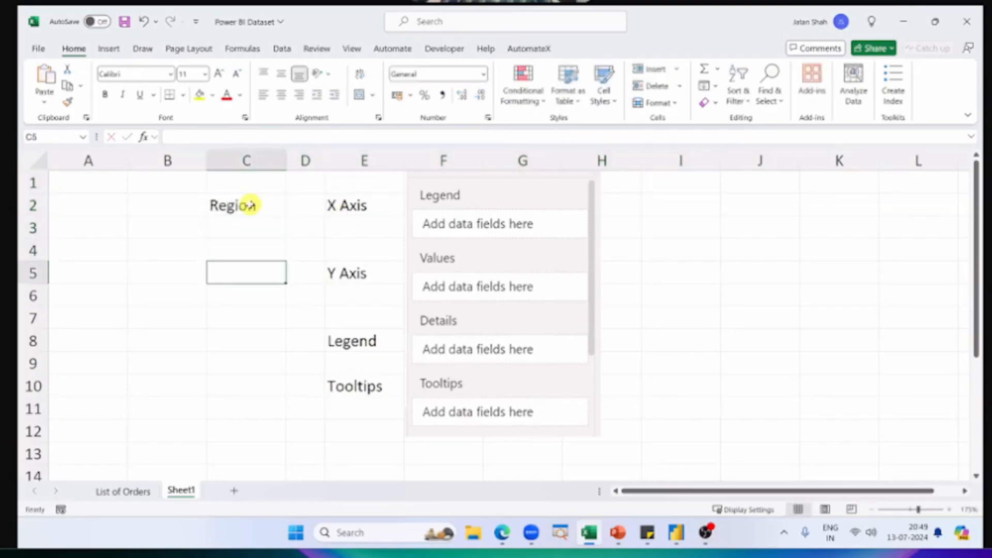
pyautogui.write('Qty')
pyautogui.press('Return')
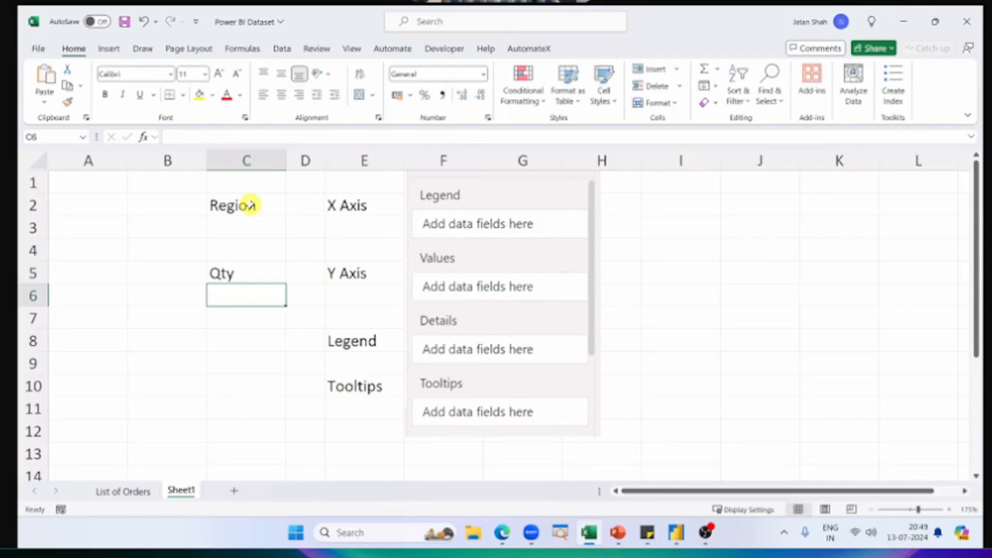
# Step: Switch to the untitled Power BI report and add Region to the pie chart's Legend, keeping the pie chart selected
pyautogui.hotkey('alt', 'Tab')
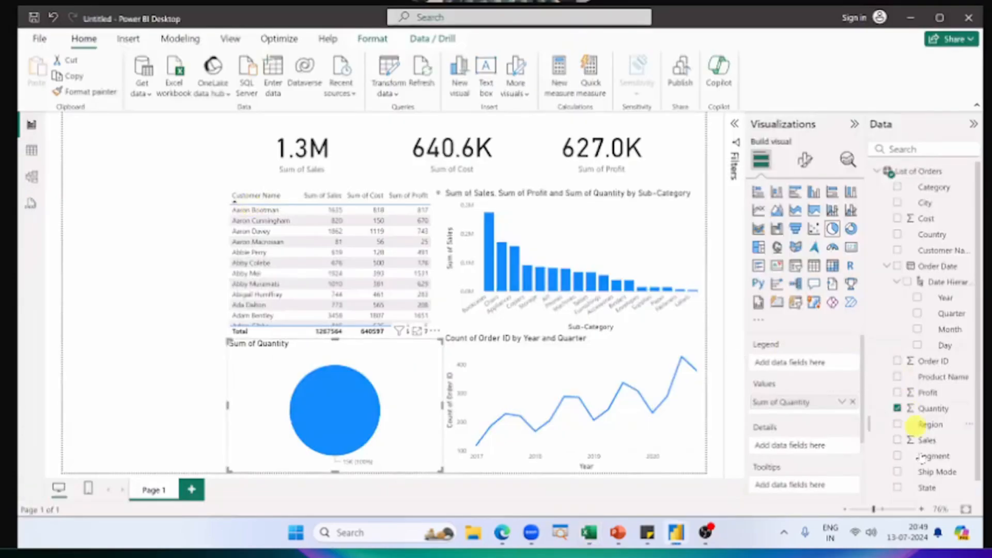
pyautogui.moveTo(930, 424); pyautogui.dragTo(825, 365)
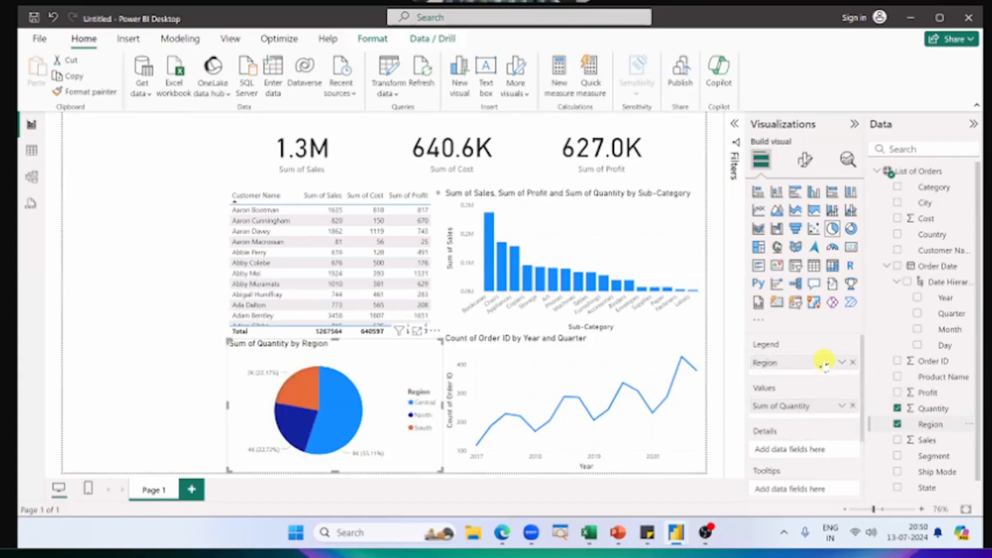
pyautogui.click(565, 234)
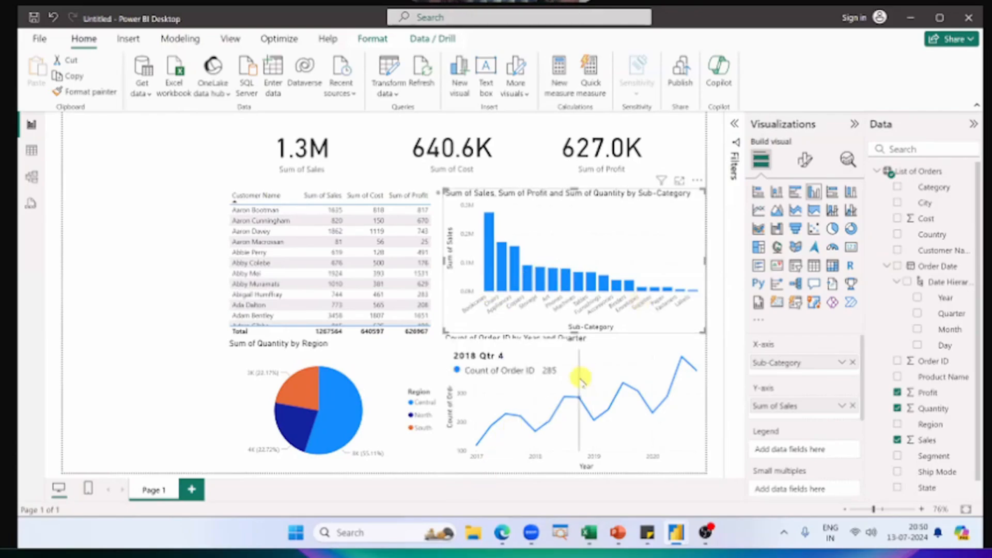
pyautogui.click(409, 369)
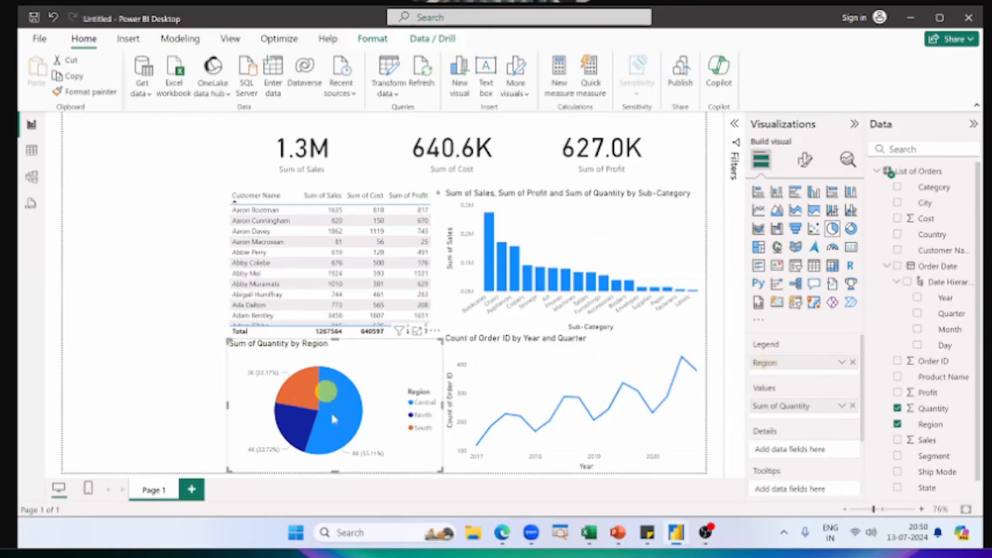
pyautogui.moveTo(296, 421)
# Step: Compare the field mapping notes in the Excel workbook with the pie chart's fields in the Power BI report
pyautogui.hotkey('alt', 'Tab')
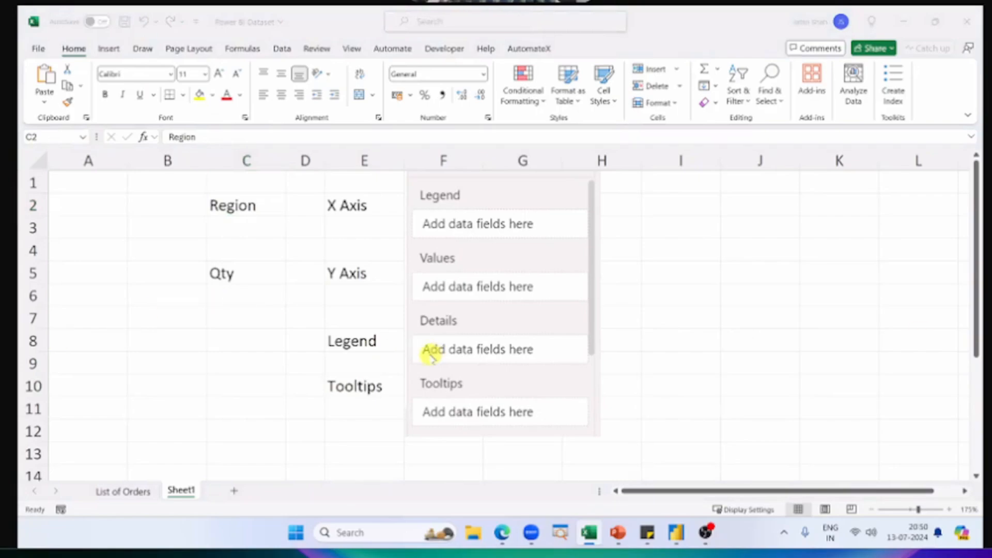
pyautogui.hotkey('alt', 'Tab')
pyautogui.hotkey('alt', 'Tab')
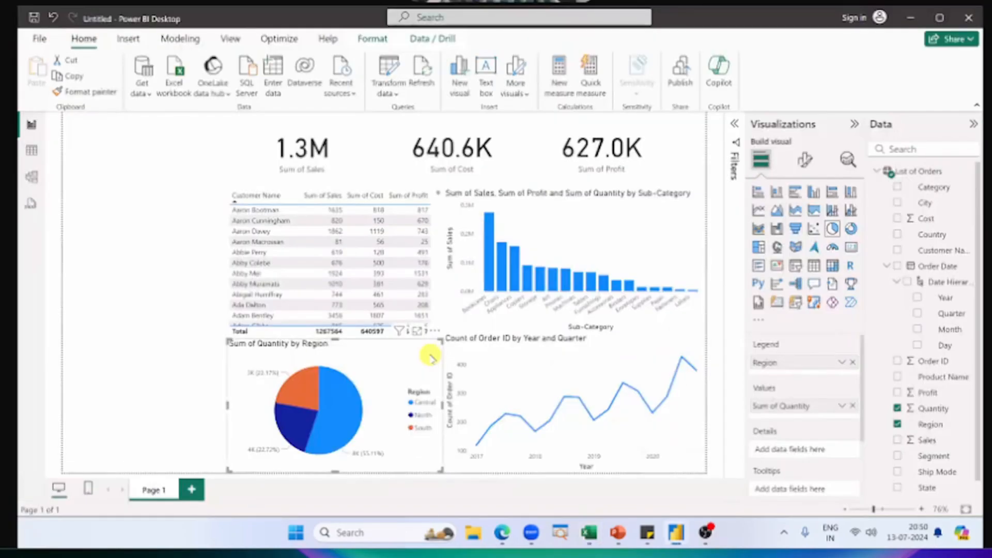
pyautogui.hotkey('alt', 'Tab')
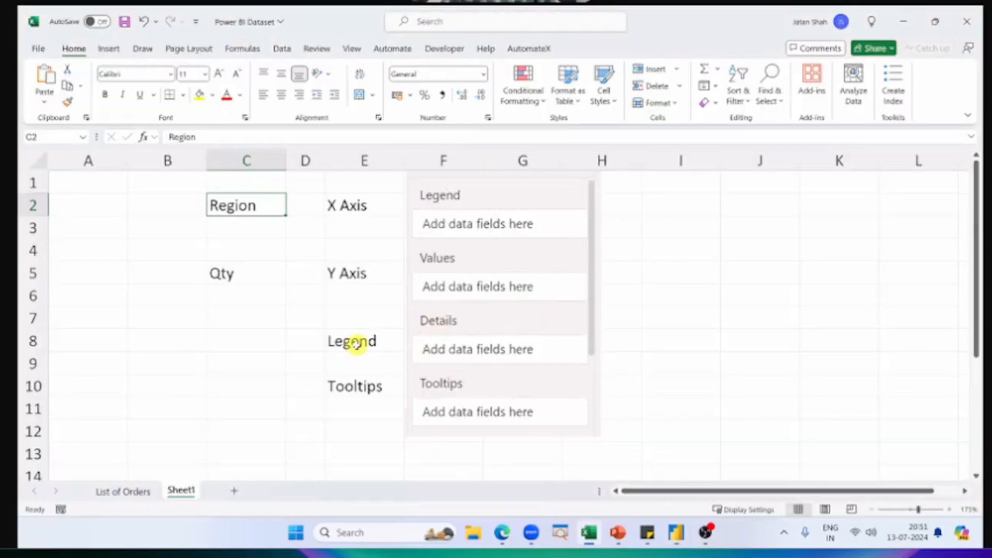
pyautogui.hotkey('alt', 'Tab')
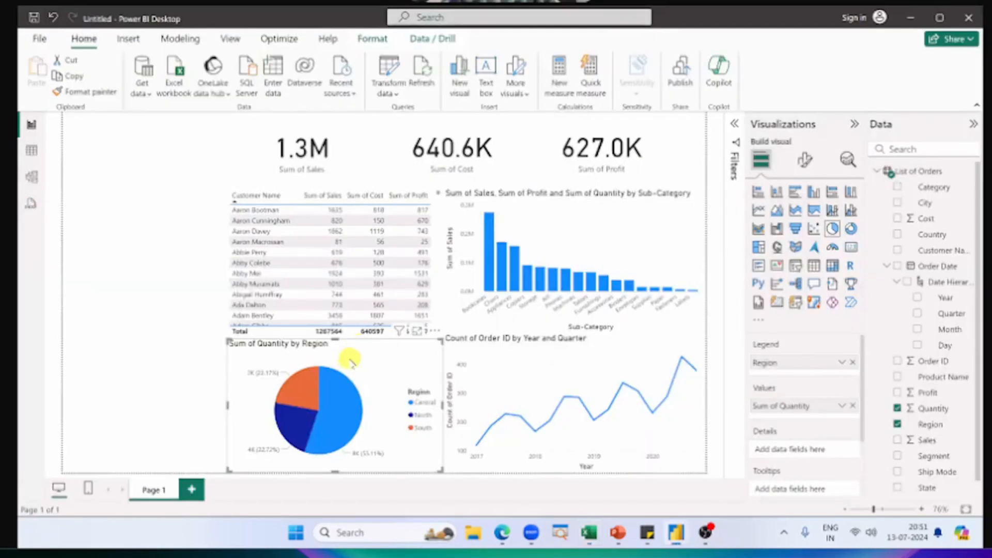
pyautogui.moveTo(491, 257)
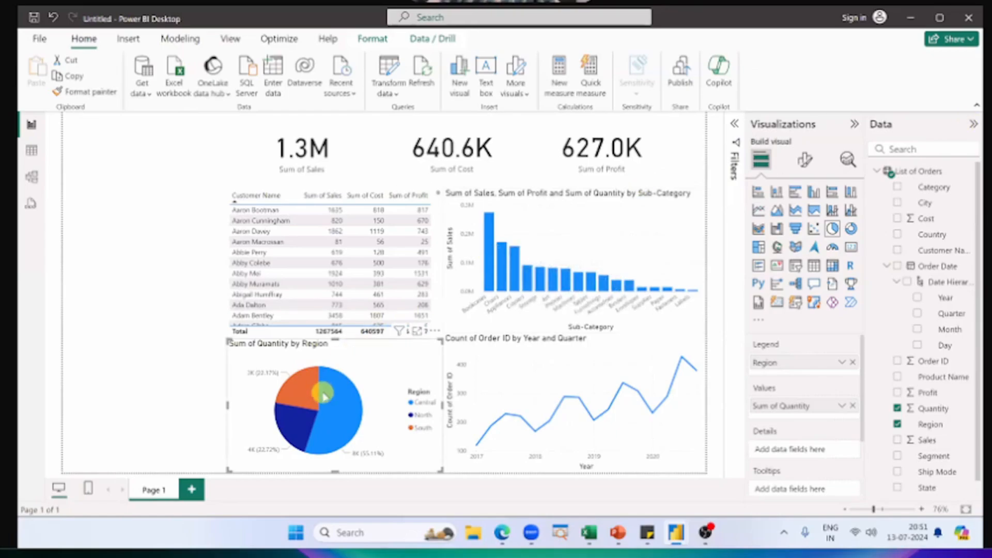
pyautogui.moveTo(324, 396)
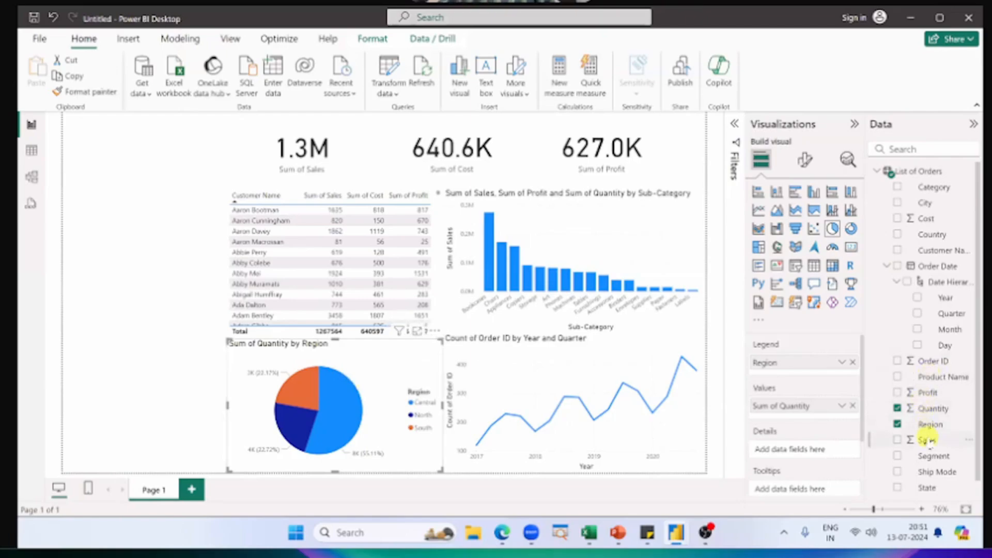
# Step: Add Segment to the pie chart's Details
pyautogui.scroll(-1, 928, 439)
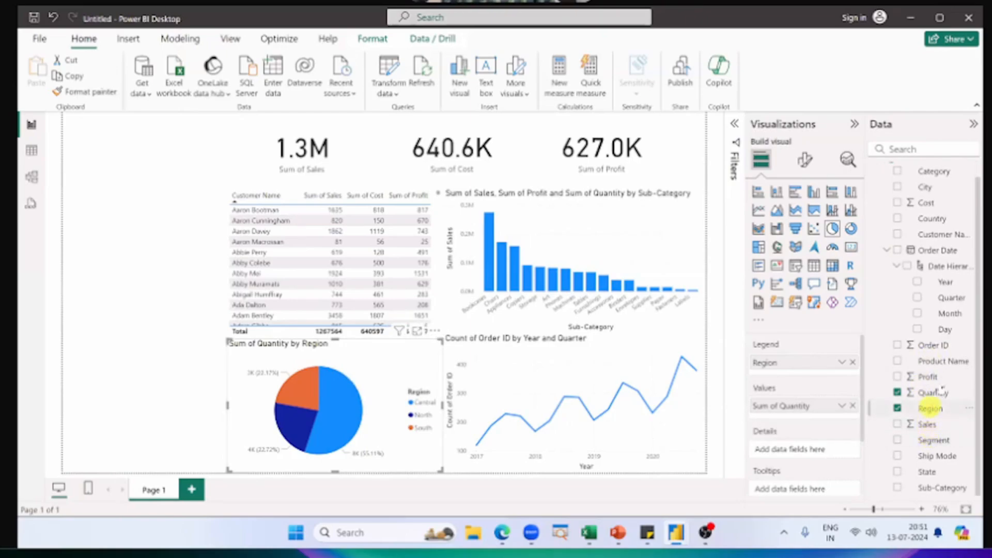
pyautogui.scroll(1, 926, 382)
pyautogui.scroll(-1, 933, 413)
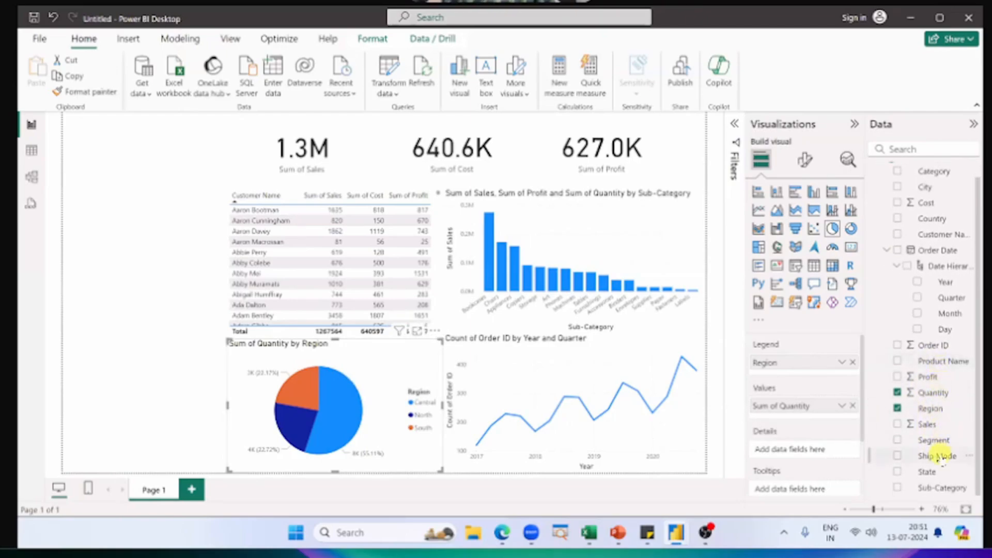
pyautogui.moveTo(934, 439); pyautogui.dragTo(808, 450)
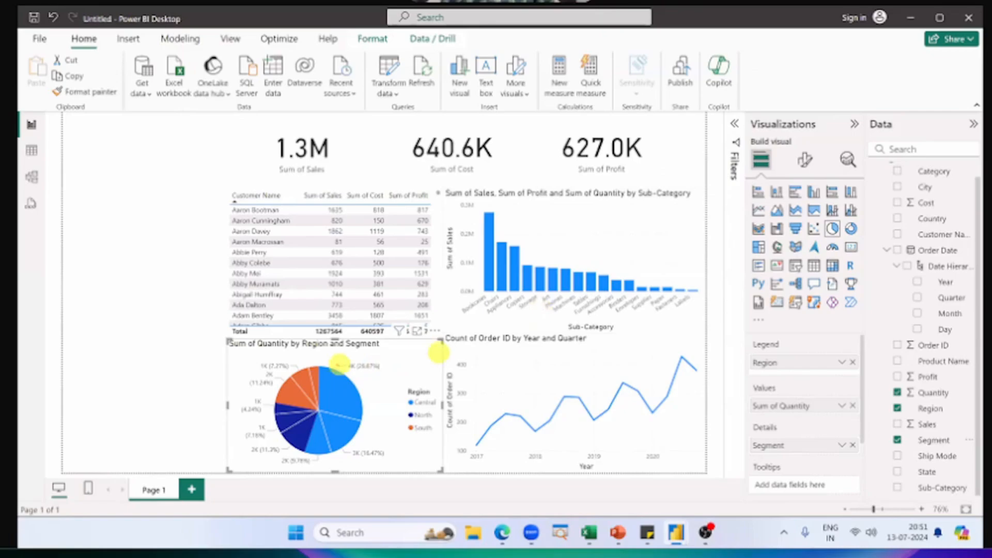
# Step: Trace the Central region's slices on the pie chart, clear the marks and remove Segment from Details
pyautogui.moveTo(319, 365)
pyautogui.mouseDown()
pyautogui.moveTo(319, 411)
pyautogui.moveTo(369, 424)
pyautogui.moveTo(330, 443)
pyautogui.moveTo(333, 453)
pyautogui.mouseUp()
pyautogui.moveTo(318, 412); pyautogui.dragTo(306, 454)
pyautogui.press('Escape')
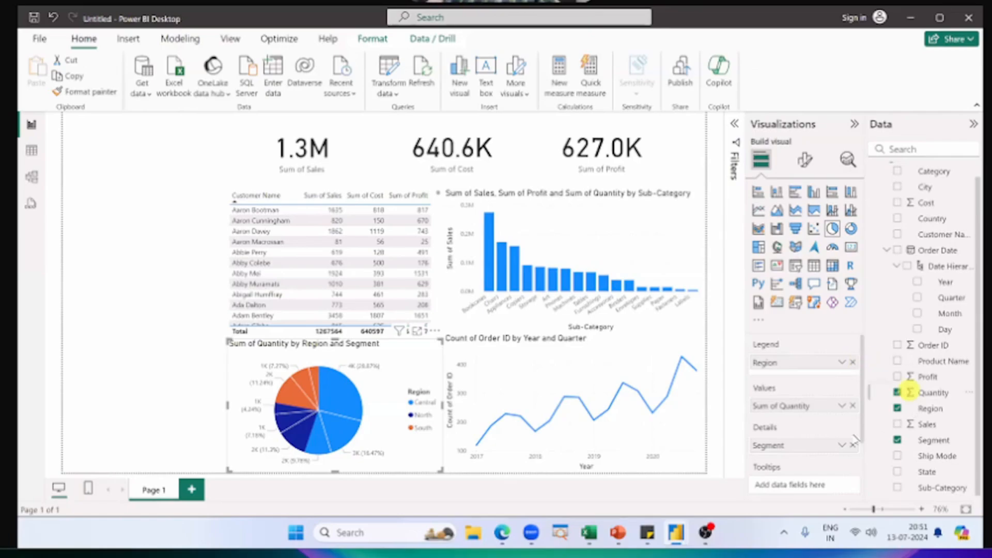
pyautogui.click(853, 446)
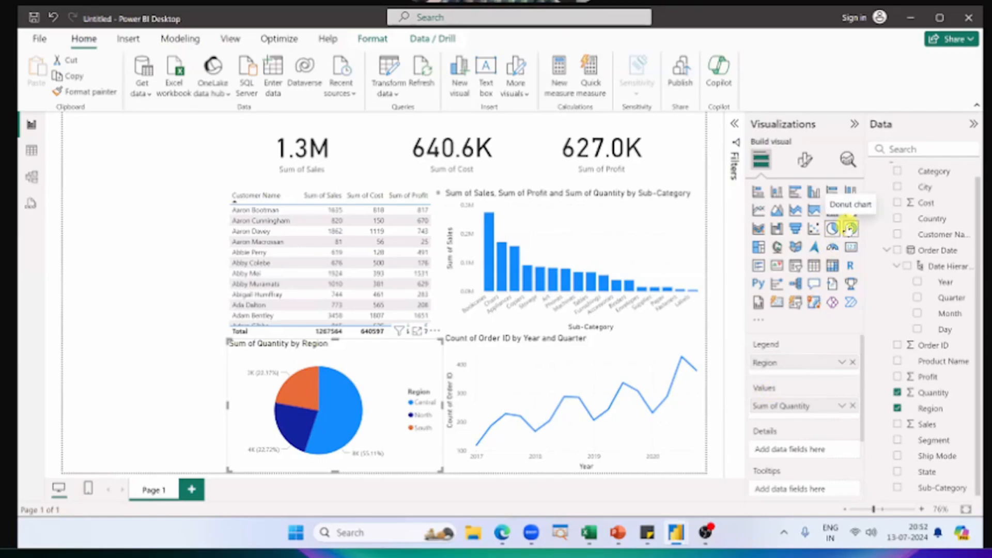
# Step: Switch to the PowerPoint slide show and review the "Creating a Pie Chart" slide against the Power BI report
pyautogui.hotkey('alt', 'Tab')
pyautogui.click(291, 308)
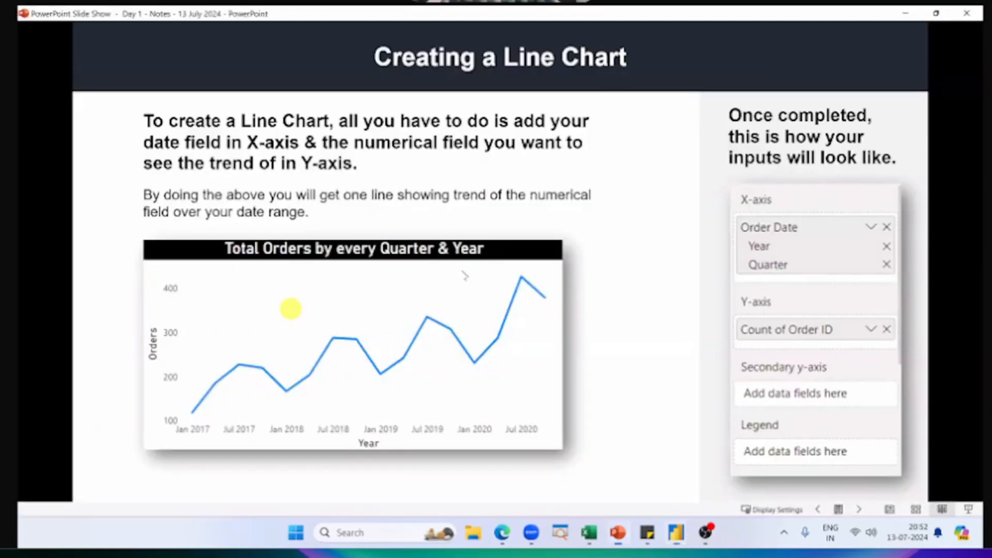
pyautogui.click(460, 270)
pyautogui.press('Escape')
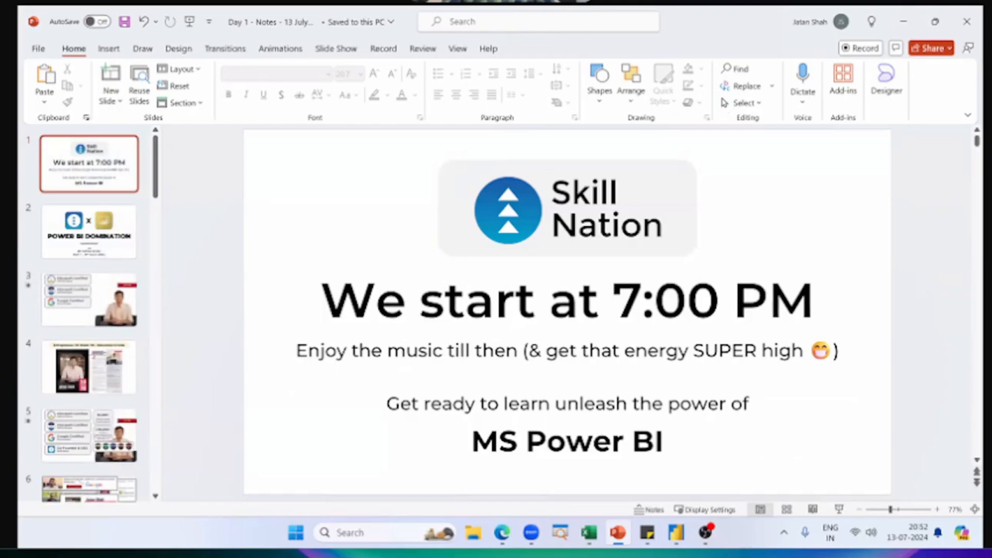
pyautogui.hotkey('alt', 'Tab')
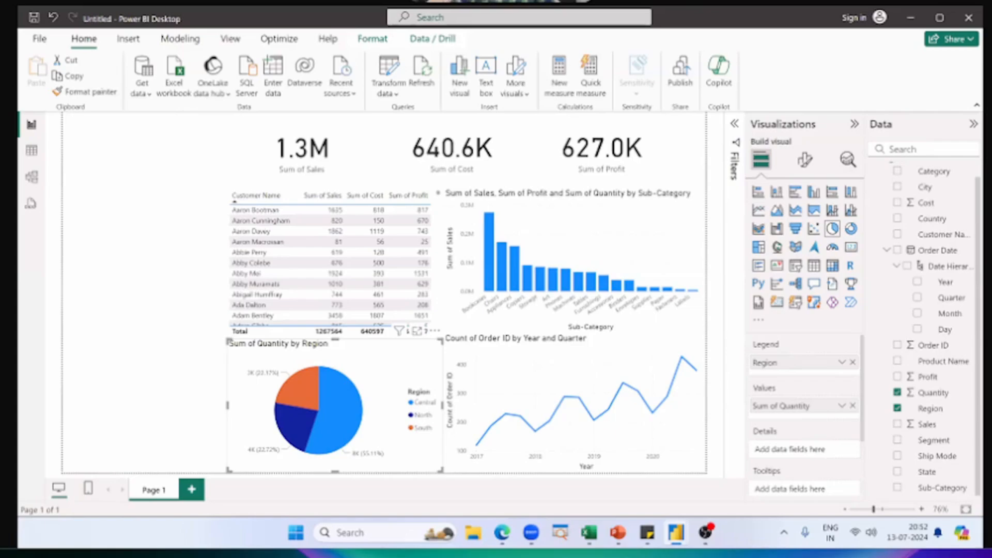
pyautogui.hotkey('alt', 'Tab')
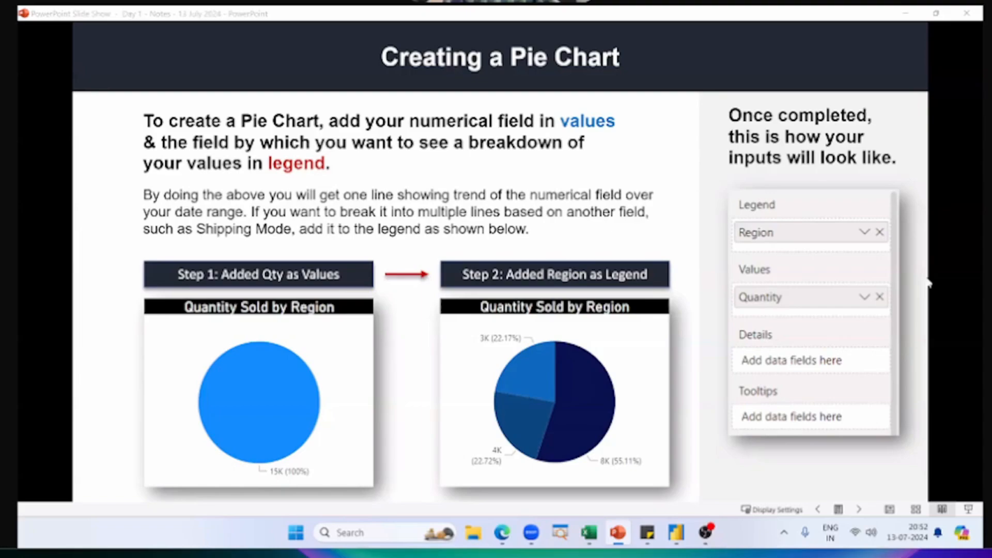
# Step: Switch from the slide show to the Power BI Dataset workbook in Excel and show its List of Orders sheet
pyautogui.hotkey('alt', 'Tab')
pyautogui.click(626, 226)
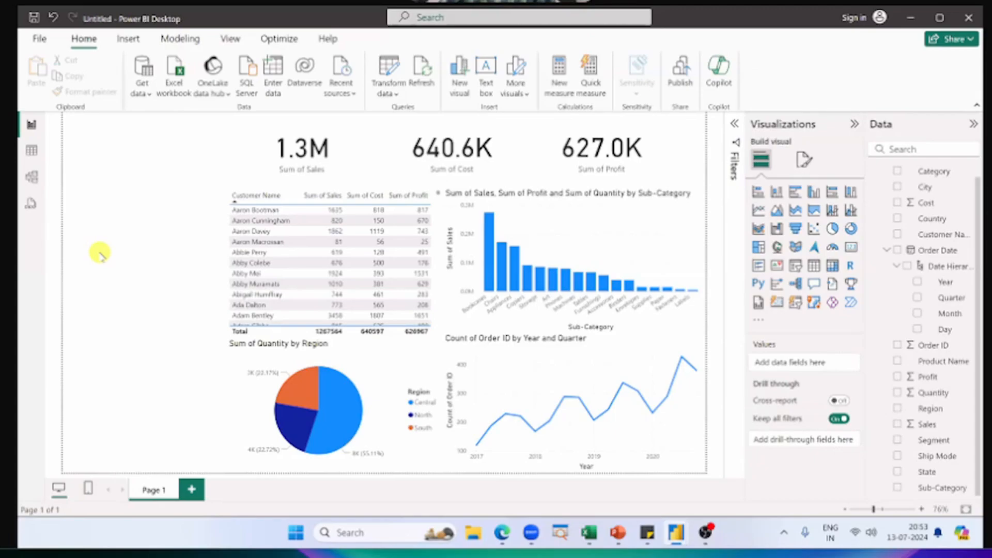
pyautogui.hotkey('alt', 'Tab')
pyautogui.hotkey('alt', 'Tab')
pyautogui.hotkey('alt', 'Tab')
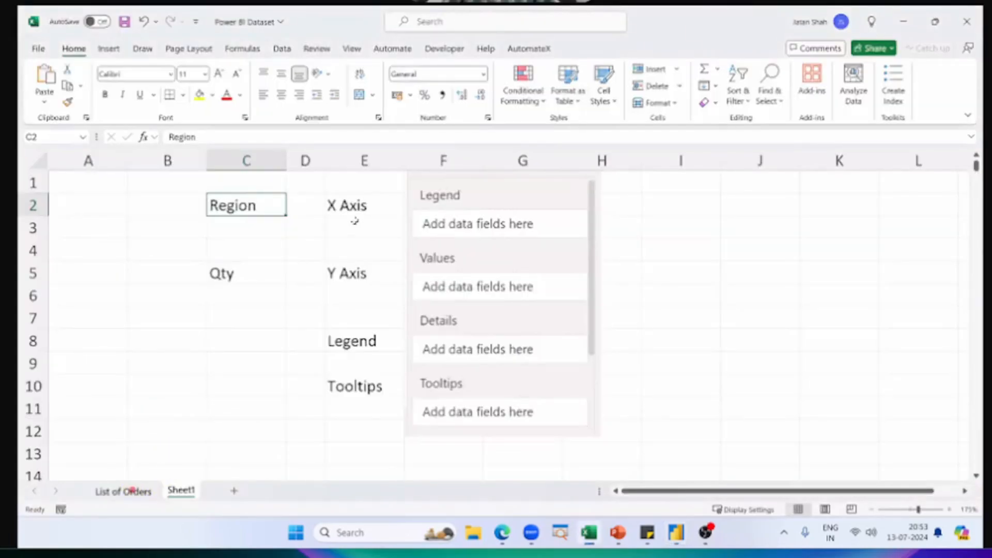
pyautogui.hotkey('ctrl', 'pageup')
# Step: Insert a PivotTable from the List of Orders data on a new worksheet
pyautogui.click(355, 222)
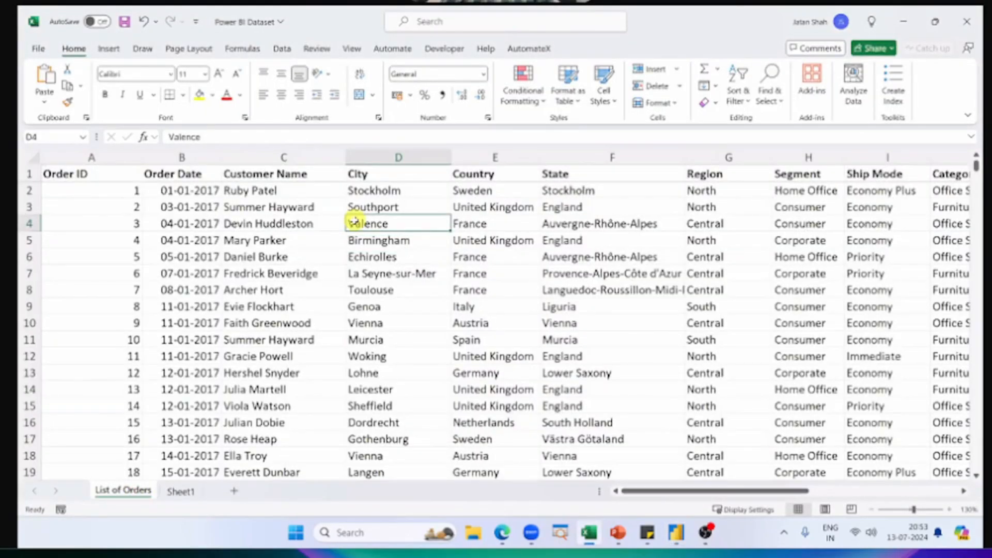
pyautogui.write('nvt')
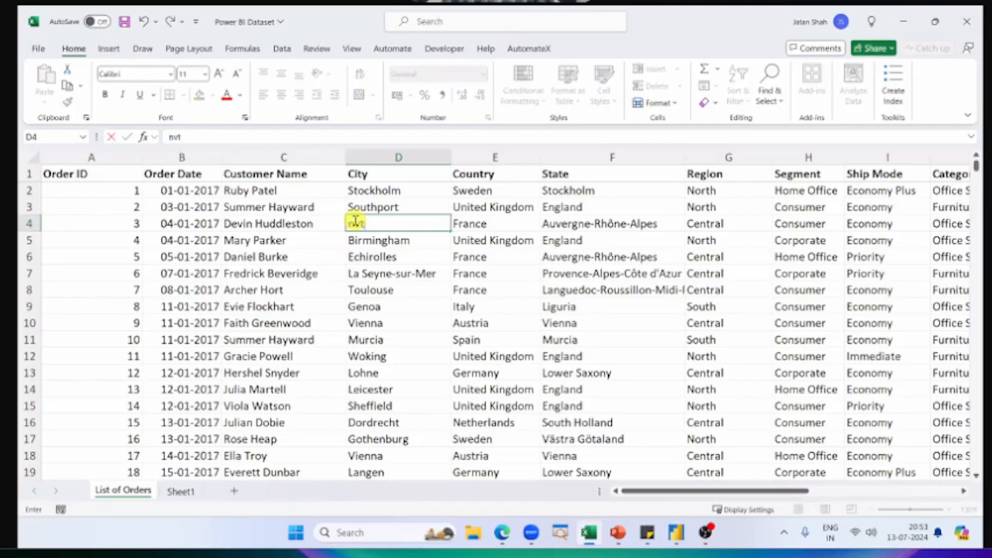
pyautogui.press('Escape')
pyautogui.press('alt')
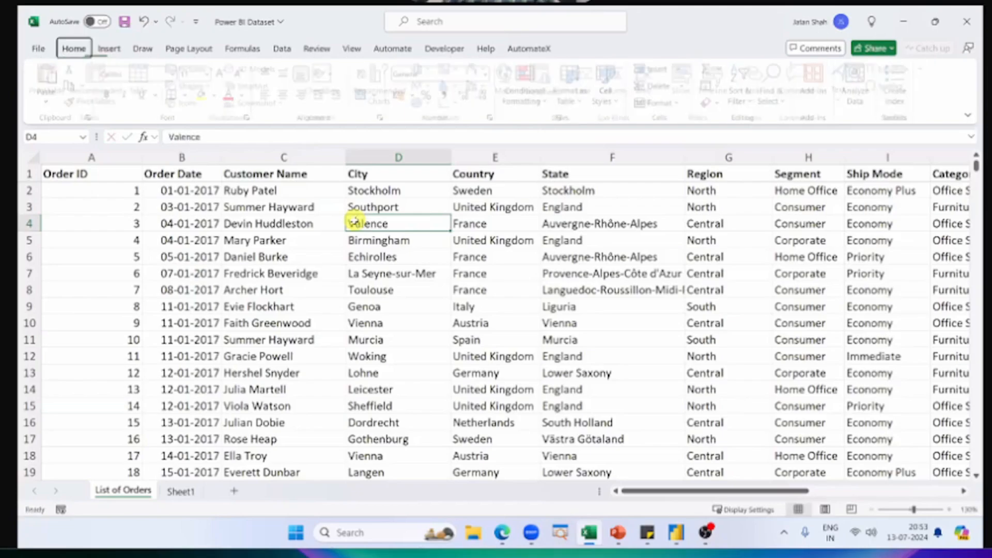
pyautogui.press('n')
pyautogui.press('v')
pyautogui.press('t')
pyautogui.press('Return')
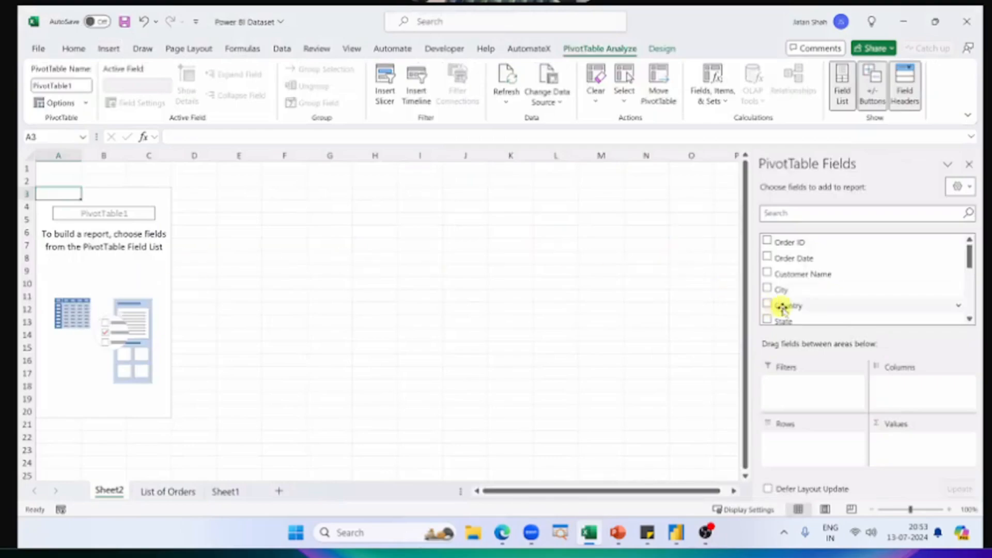
# Step: Add Country to the PivotTable's rows and Sales to its values
pyautogui.moveTo(784, 305); pyautogui.dragTo(792, 439)
pyautogui.scroll(-5, 817, 286)
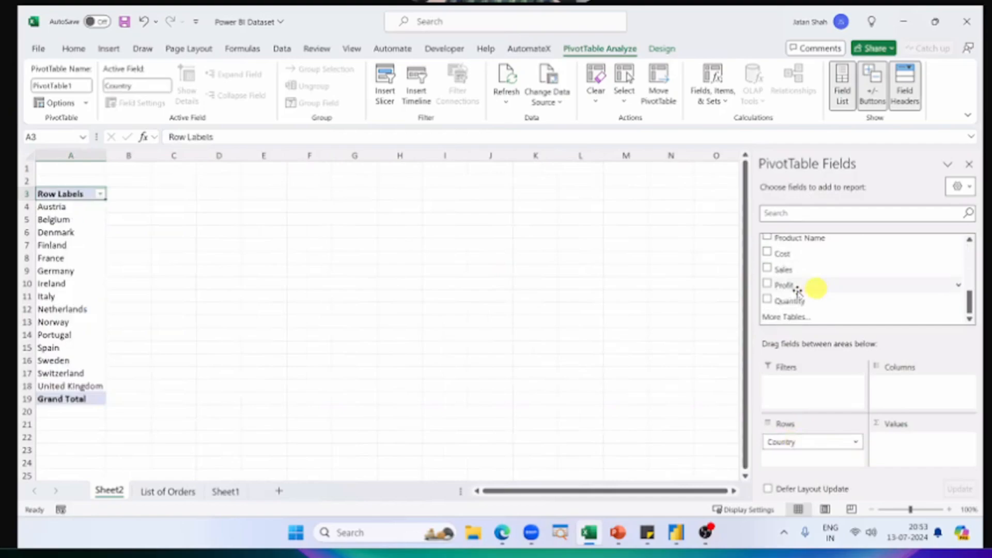
pyautogui.moveTo(785, 269); pyautogui.dragTo(902, 440)
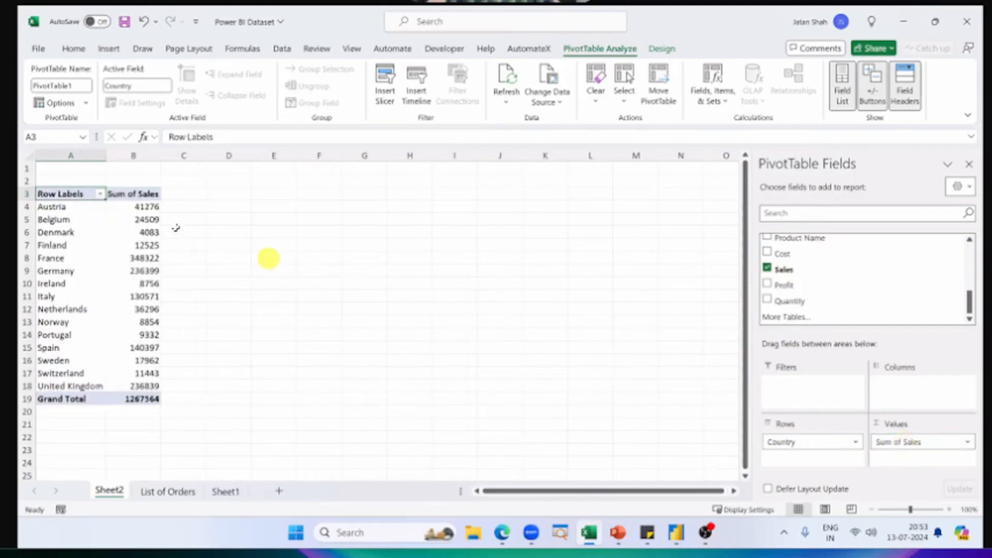
# Step: Sort the PivotTable's countries by Sum of Sales from largest to smallest
pyautogui.click(104, 245)
pyautogui.rightClick(106, 244)
pyautogui.click(140, 245)
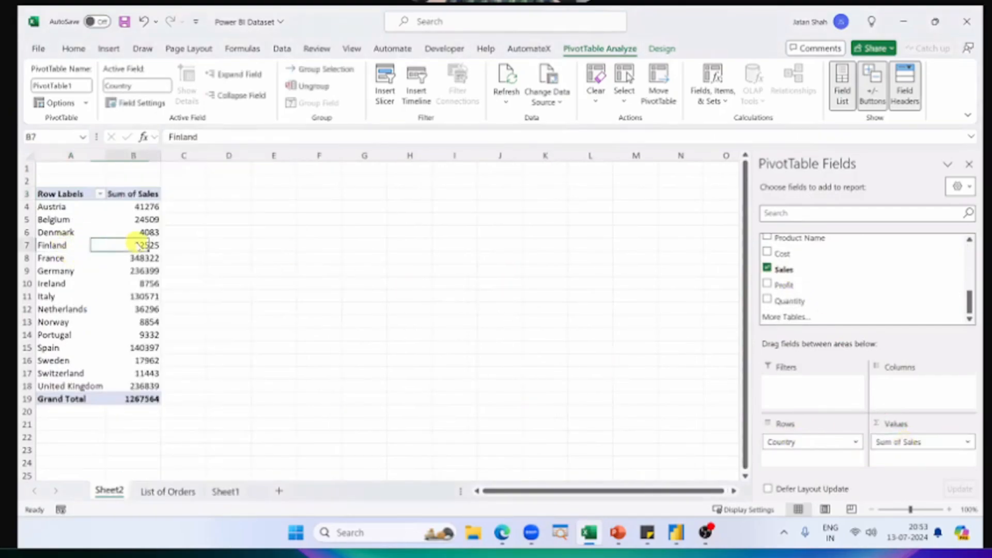
pyautogui.rightClick(141, 245)
pyautogui.moveTo(232, 359)
pyautogui.click(317, 379)
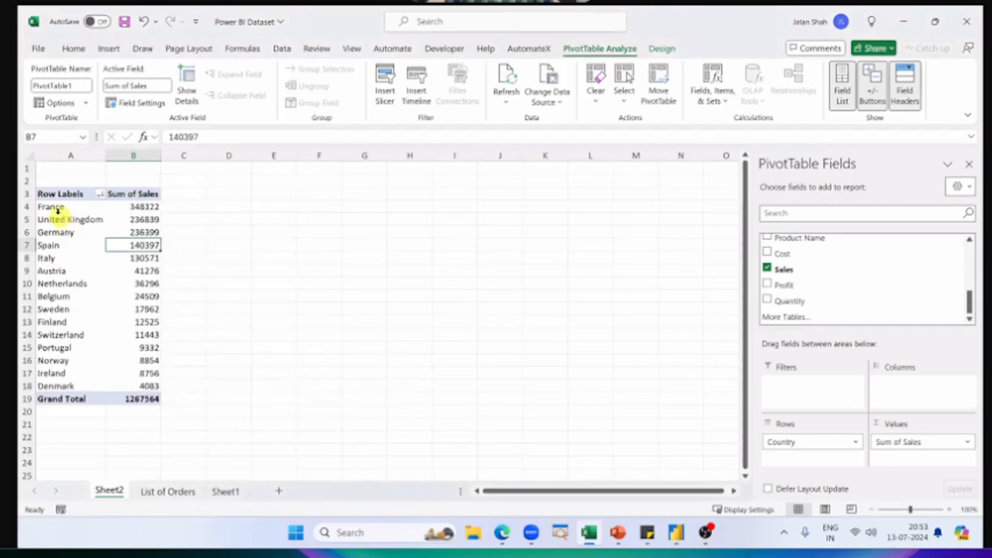
# Step: Enlarge the view of the sorted PivotTable and examine the list of countries against their sales
pyautogui.scroll(3, 57, 210)
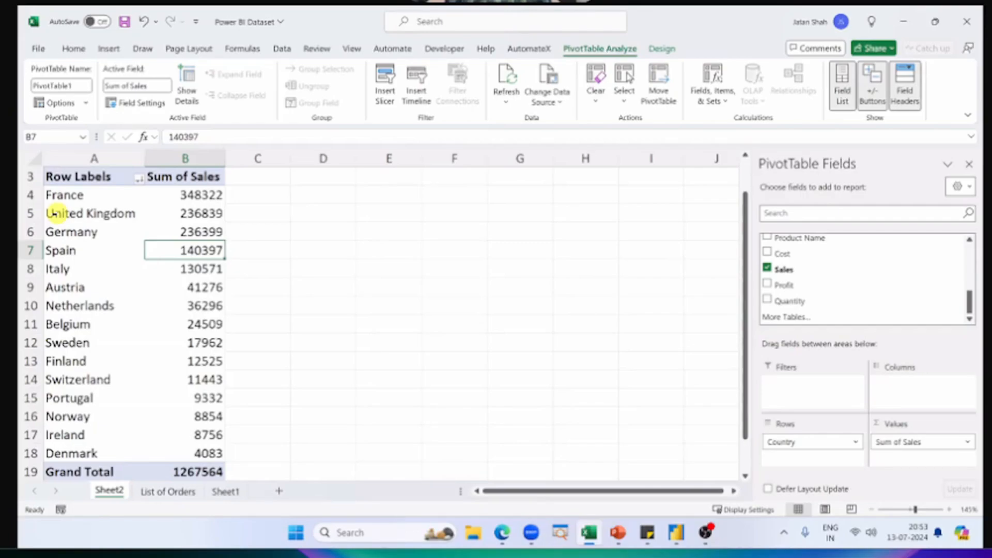
pyautogui.scroll(1, 54, 213)
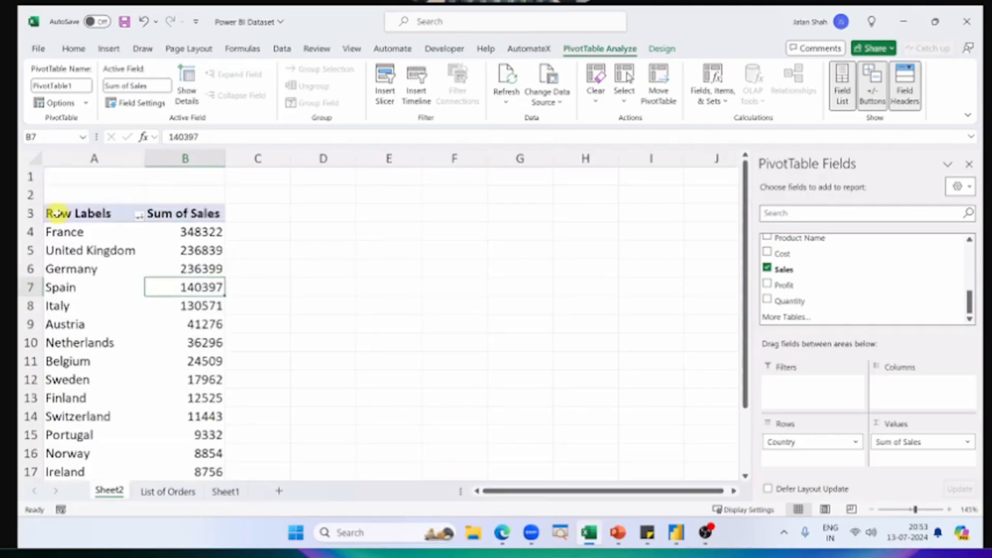
pyautogui.moveTo(88, 233); pyautogui.dragTo(98, 398)
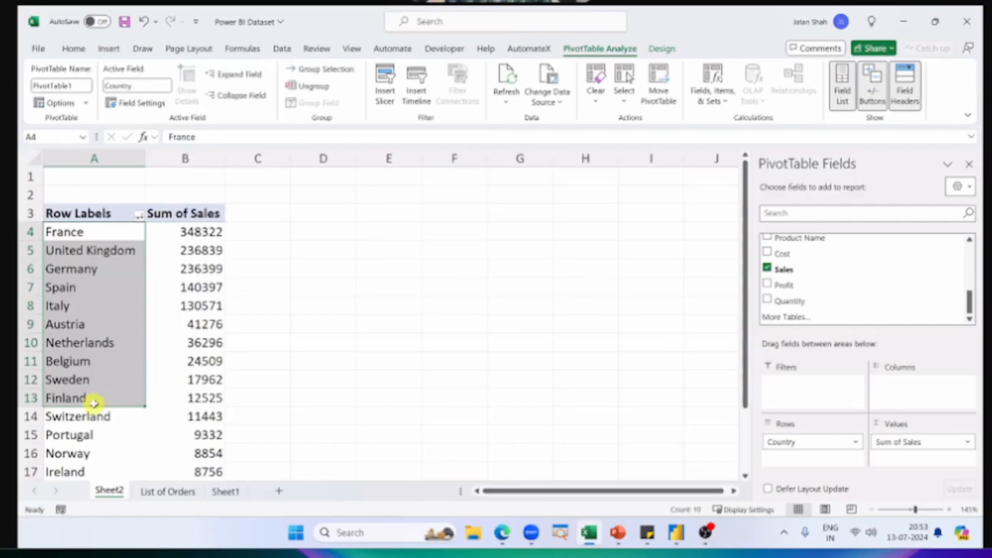
pyautogui.click(181, 230)
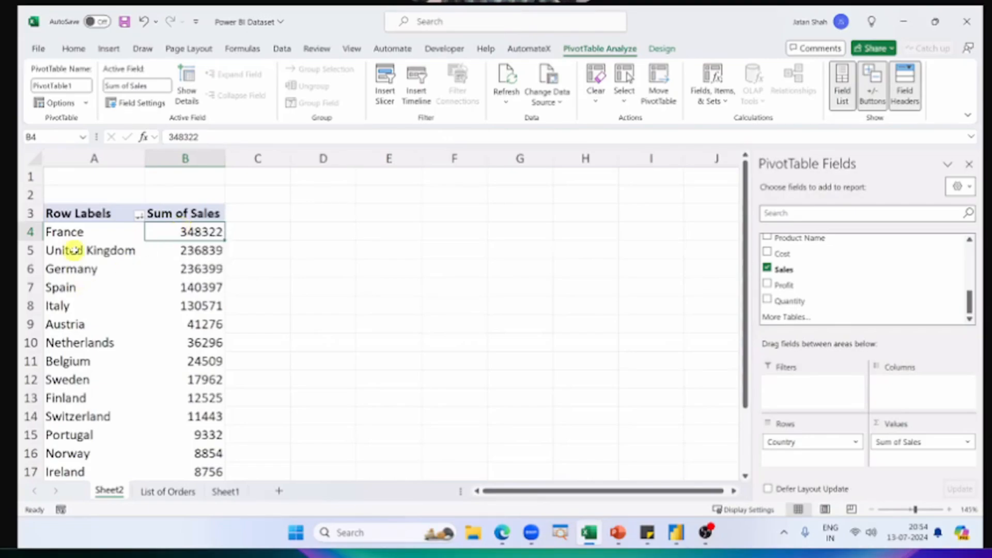
pyautogui.click(73, 223)
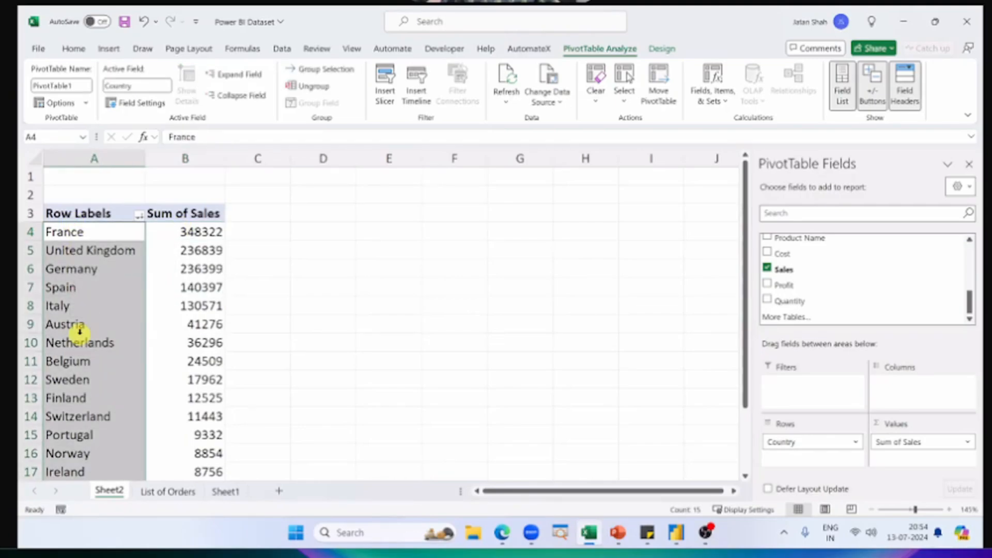
# Step: Switch to the finished Power BI Dashboard report and examine the country bubbles and sales tooltips on the Business by Countries Served map
pyautogui.hotkey('alt', 'Tab')
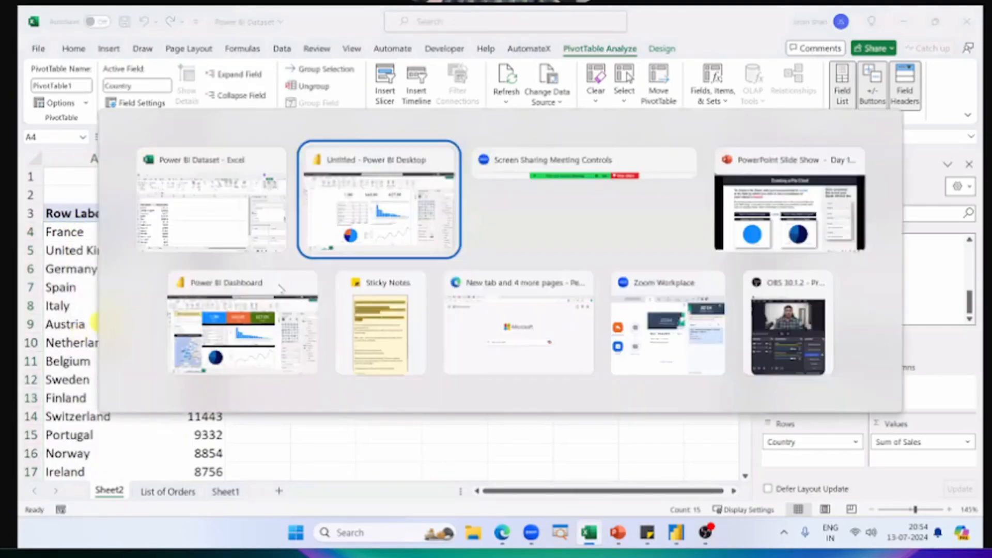
pyautogui.click(227, 336)
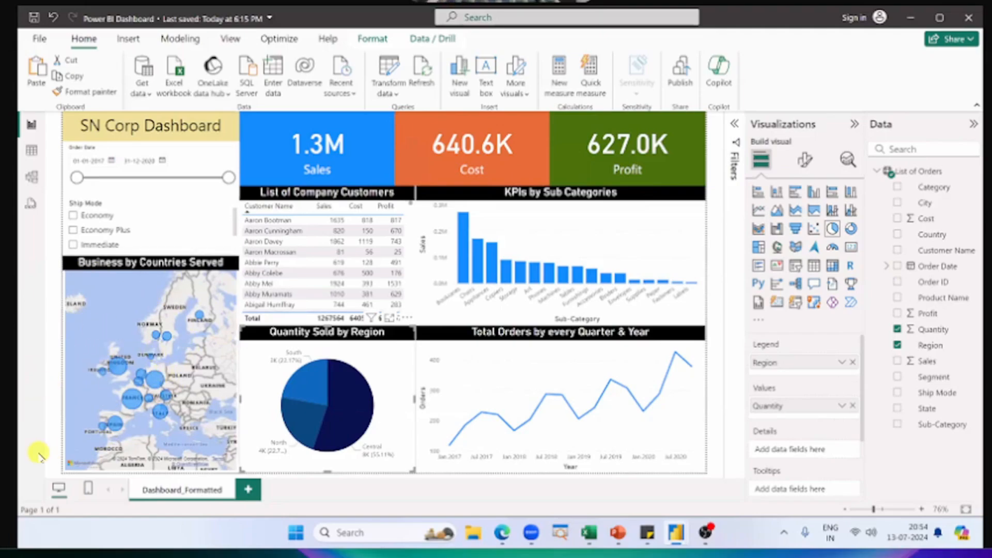
pyautogui.scroll(3, 163, 365)
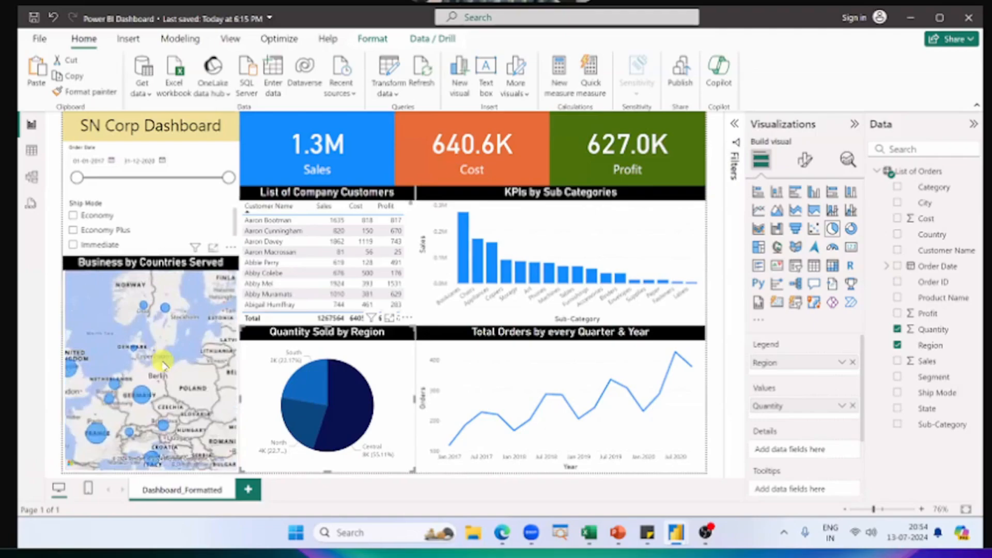
pyautogui.scroll(3, 164, 364)
pyautogui.scroll(-6, 163, 365)
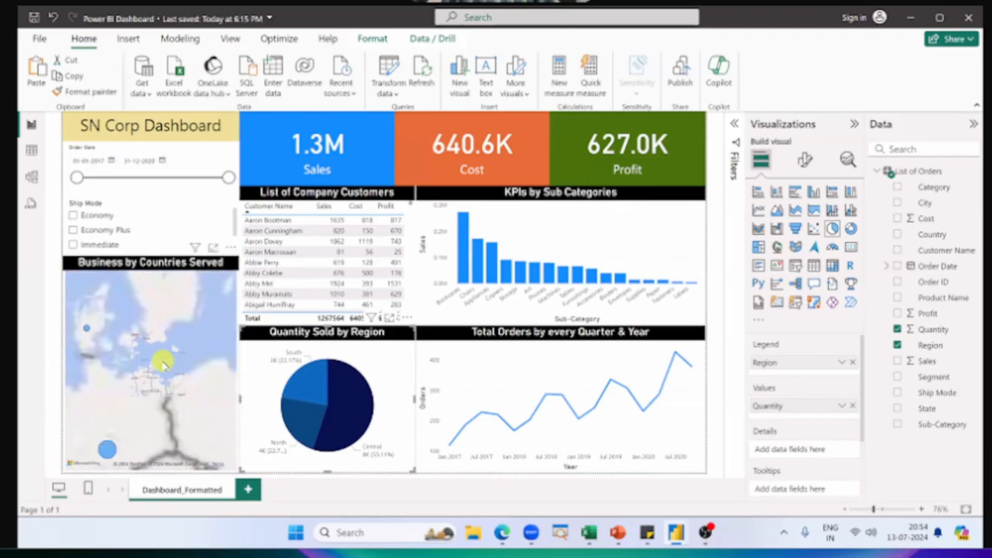
pyautogui.scroll(3, 163, 364)
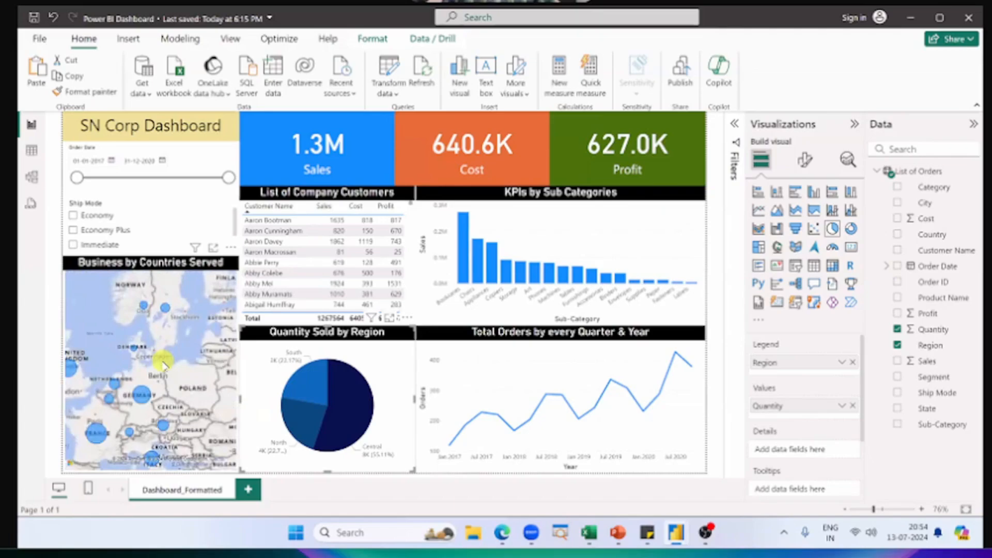
pyautogui.scroll(-3, 163, 365)
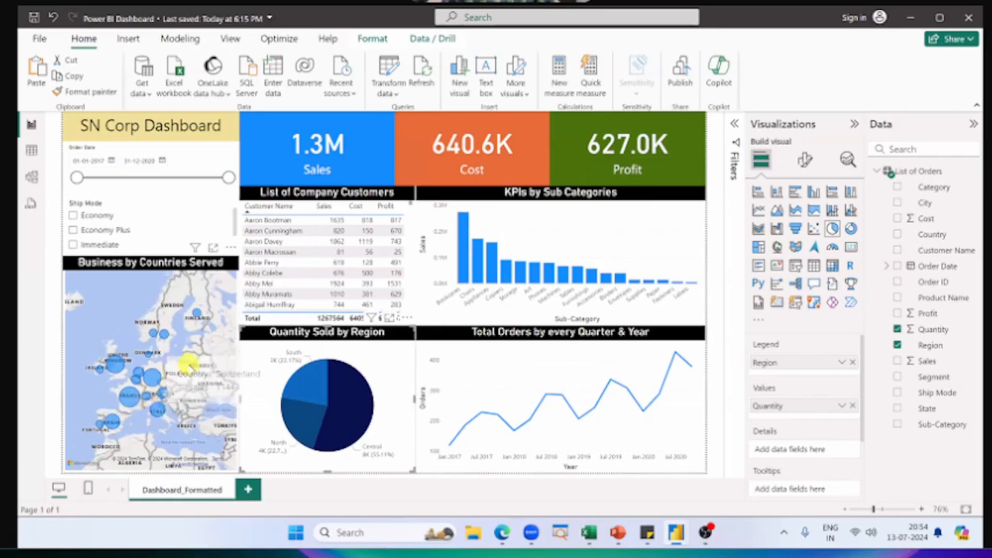
pyautogui.moveTo(124, 400)
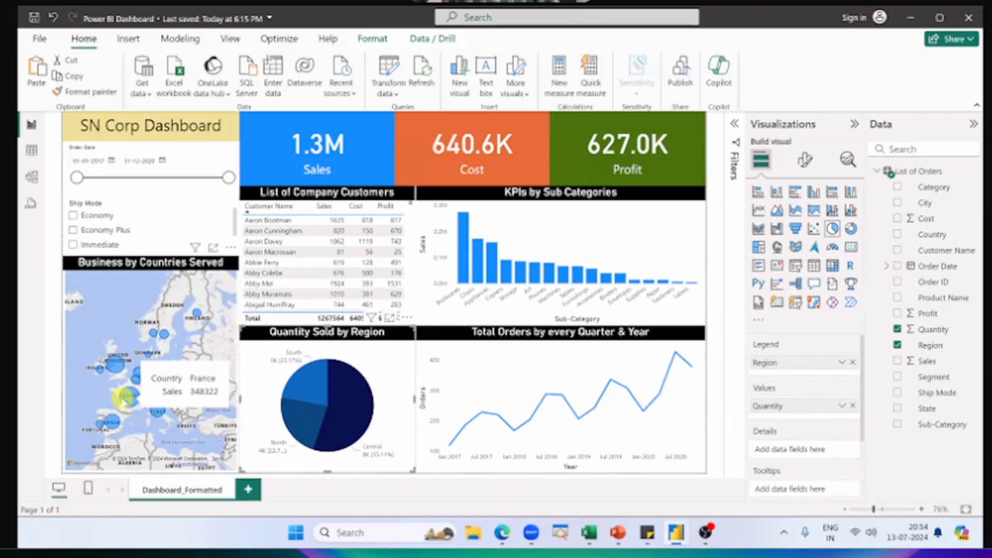
pyautogui.moveTo(150, 383)
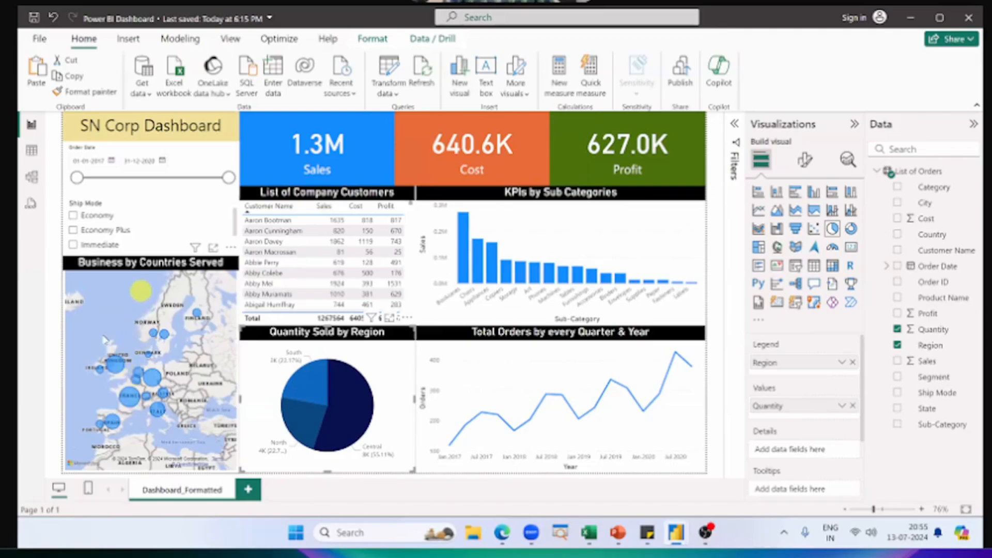
# Step: Return to the untitled Power BI report, mark the Map visual among the visualizations and clear the marks
pyautogui.hotkey('alt', 'Tab')
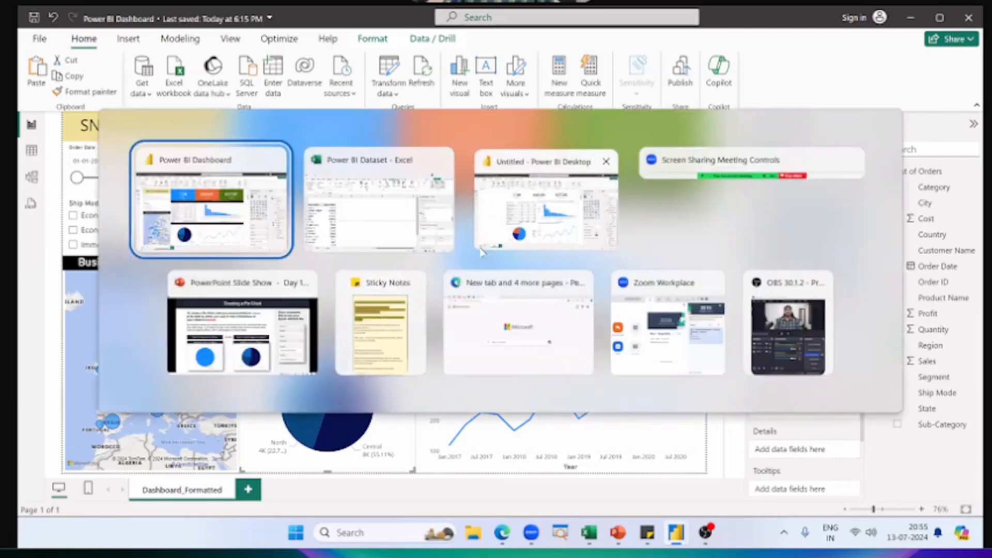
pyautogui.click(553, 228)
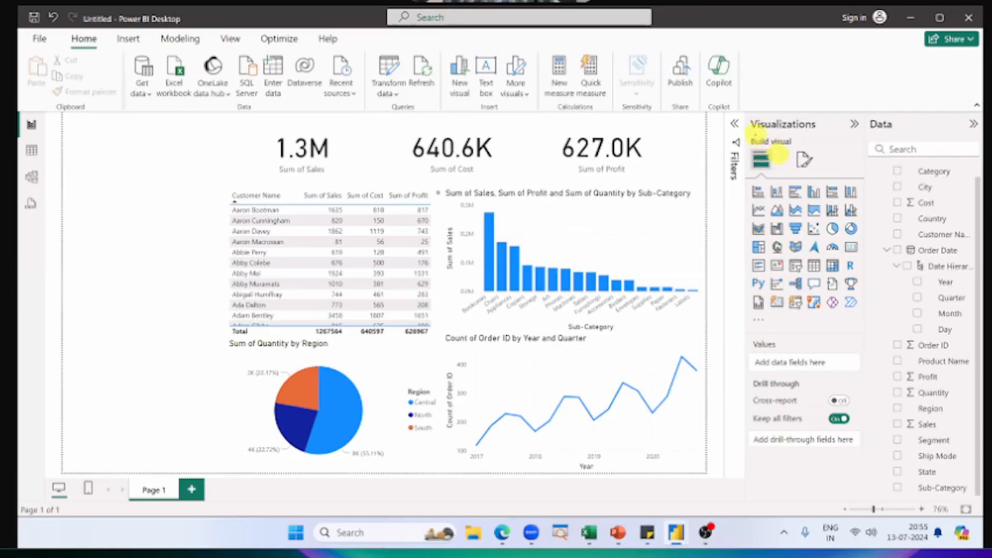
pyautogui.moveTo(755, 135); pyautogui.dragTo(805, 129)
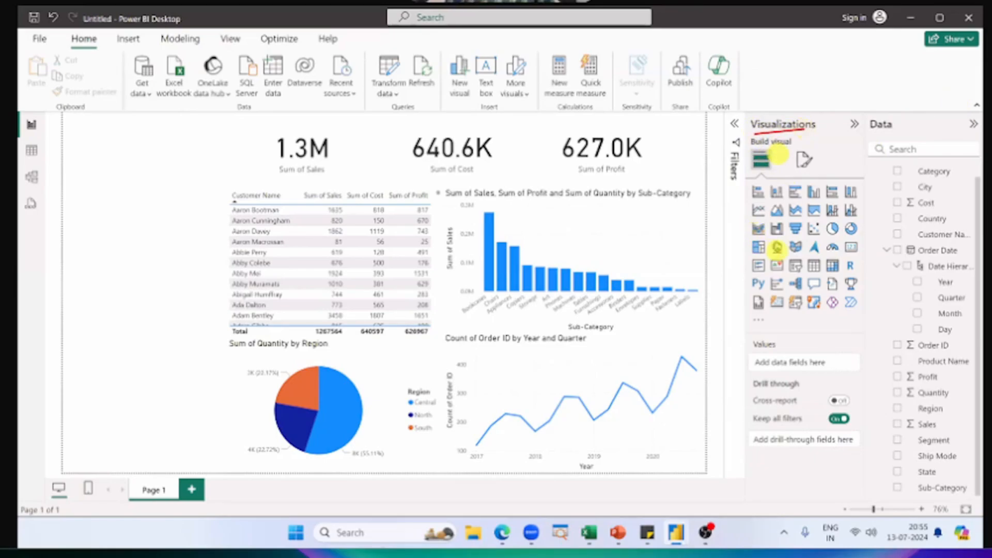
pyautogui.moveTo(777, 247)
pyautogui.mouseDown()
pyautogui.moveTo(788, 258)
pyautogui.moveTo(688, 253)
pyautogui.mouseUp()
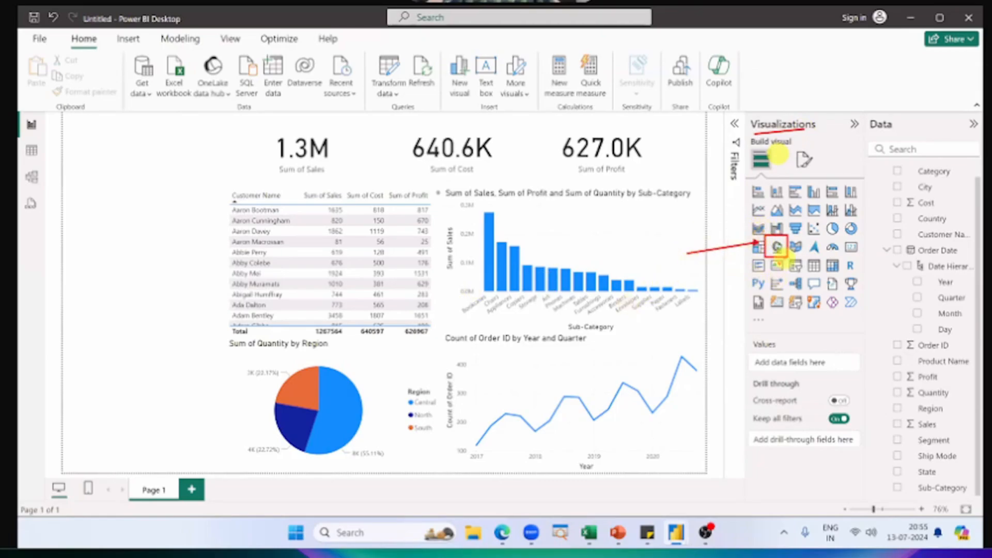
pyautogui.press('Escape')
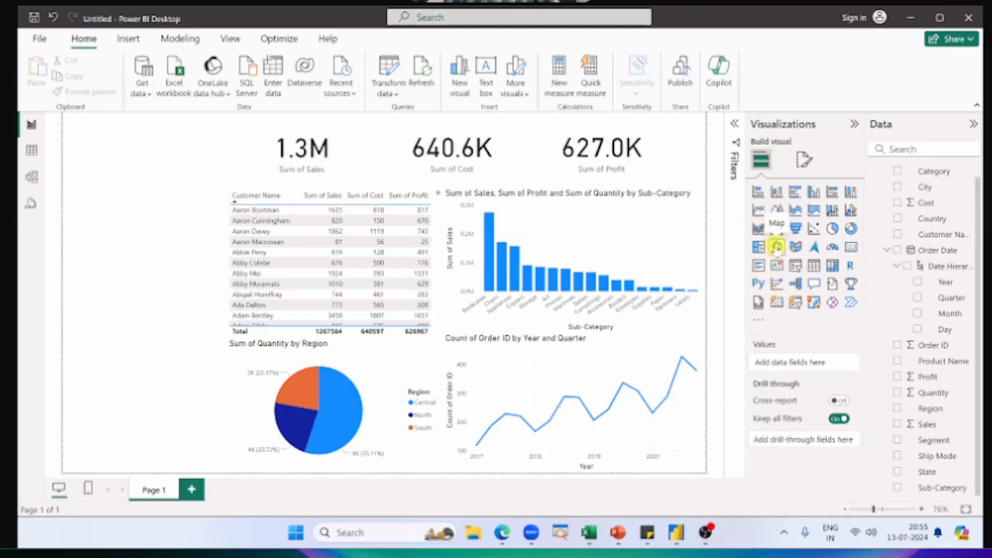
# Step: Try placing an empty Map visual in the report page's lower-left corner, and delete it
pyautogui.click(777, 248)
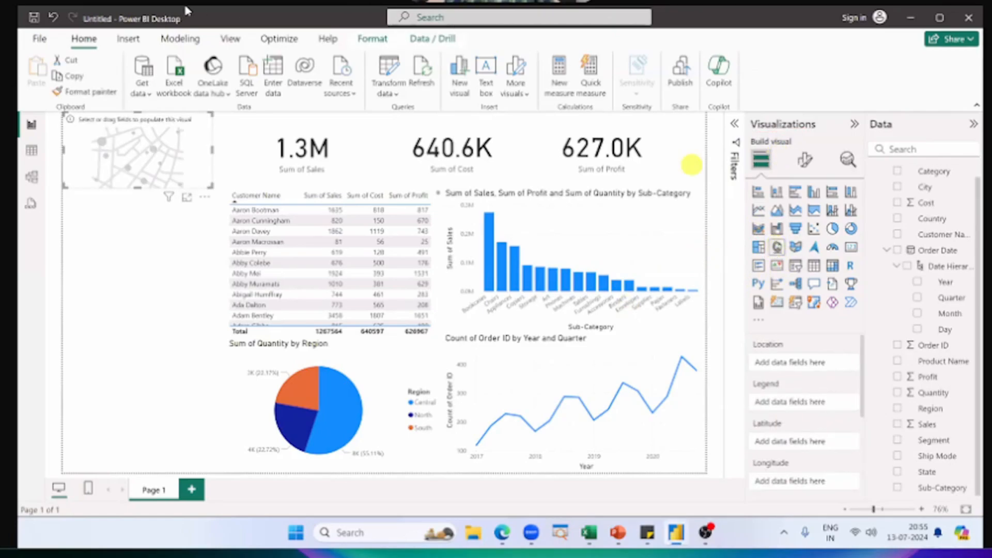
pyautogui.moveTo(98, 129); pyautogui.dragTo(98, 413)
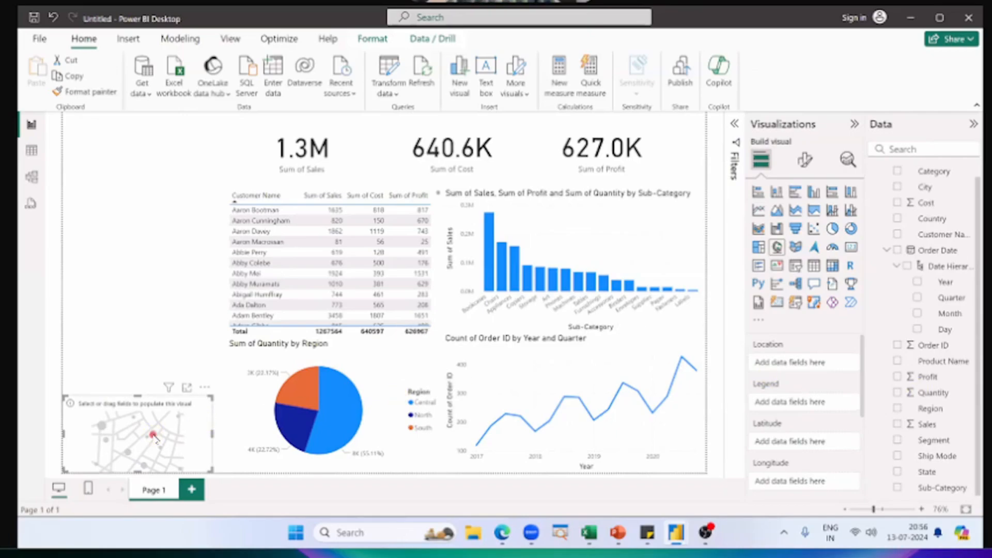
pyautogui.press('Delete')
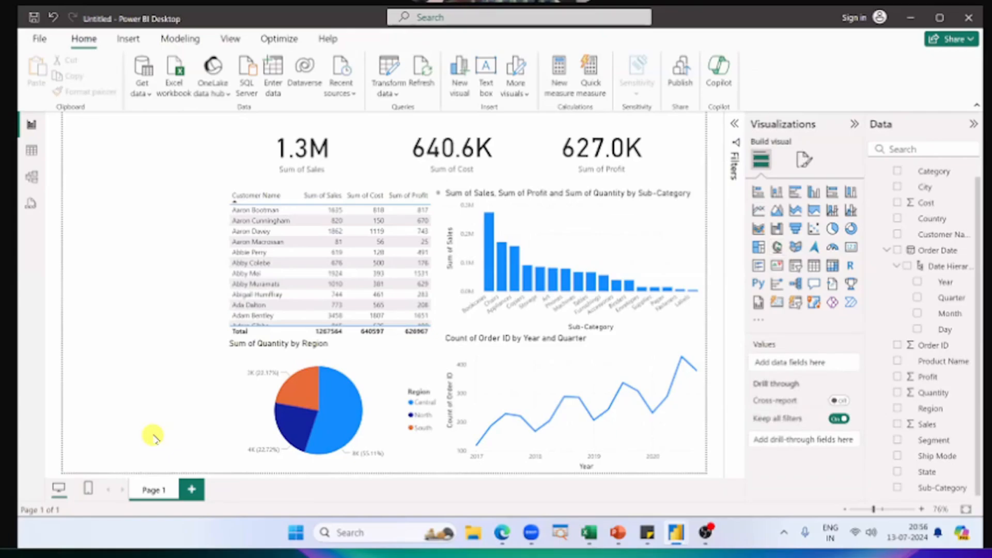
# Step: Open the global Security options and find the Map and Filled Map visuals setting
pyautogui.click(38, 40)
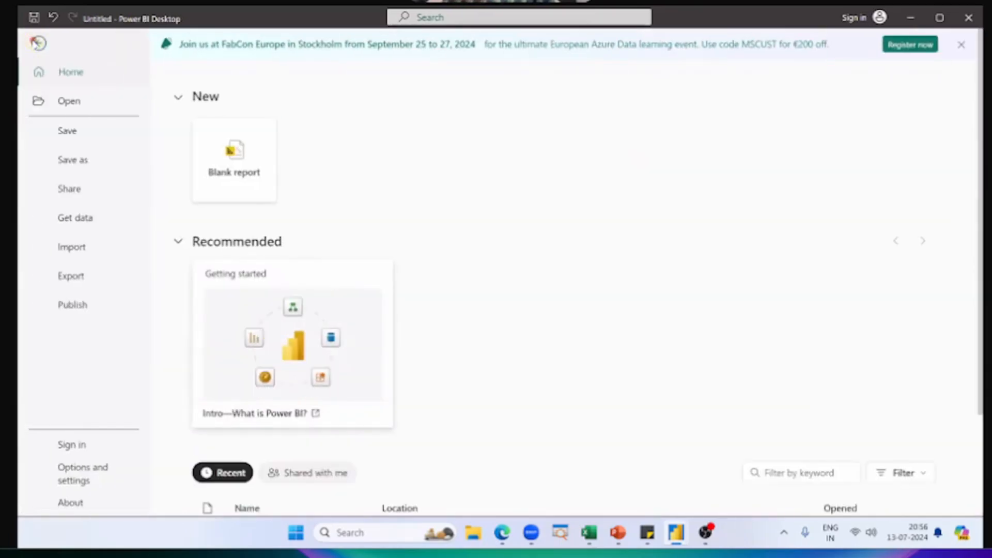
pyautogui.click(38, 43)
pyautogui.click(37, 43)
pyautogui.click(38, 42)
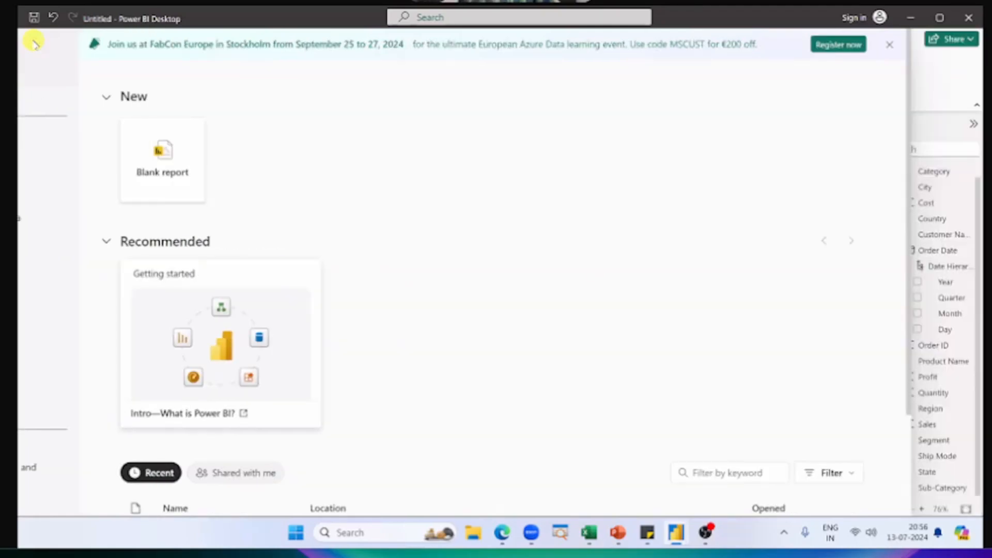
pyautogui.click(39, 38)
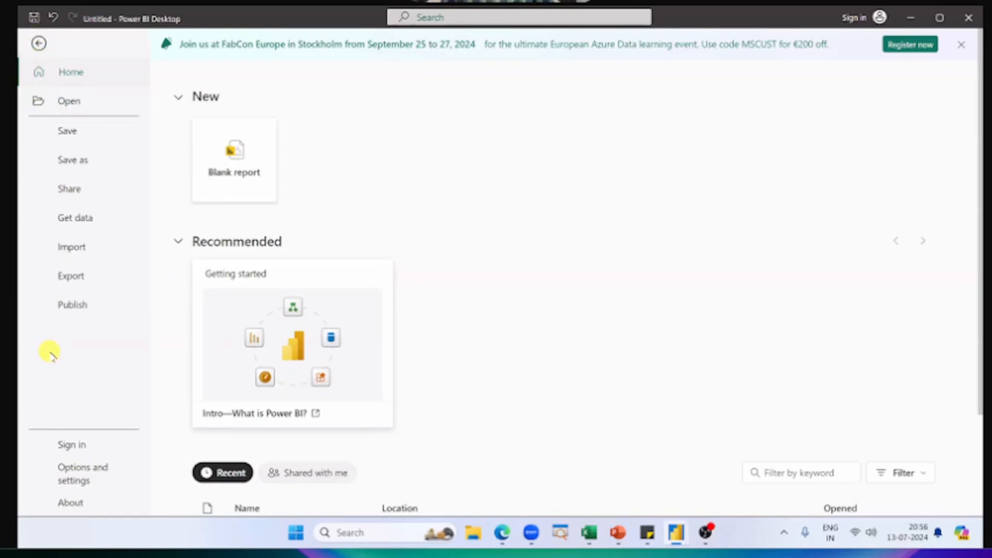
pyautogui.click(80, 476)
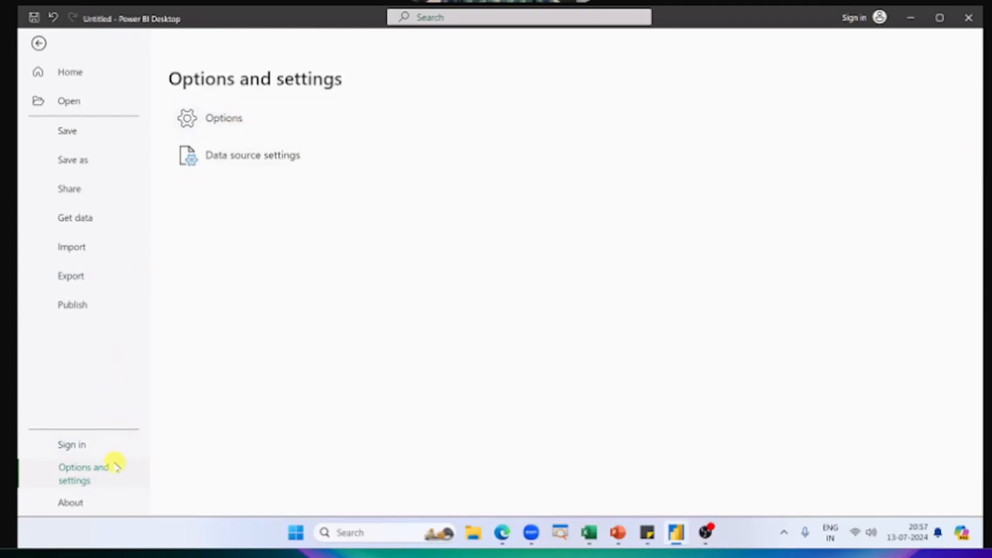
pyautogui.click(246, 118)
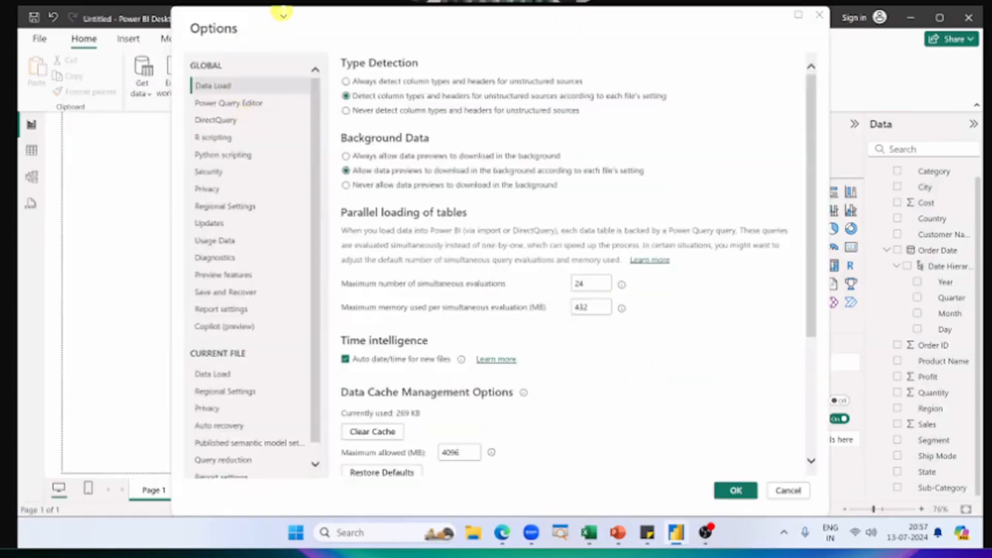
pyautogui.moveTo(283, 10); pyautogui.dragTo(288, 32)
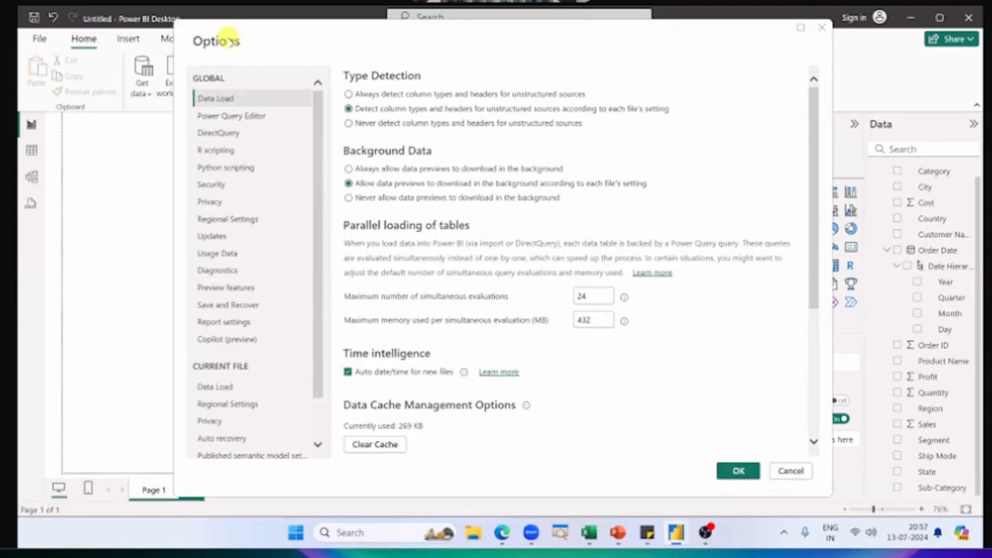
pyautogui.click(224, 184)
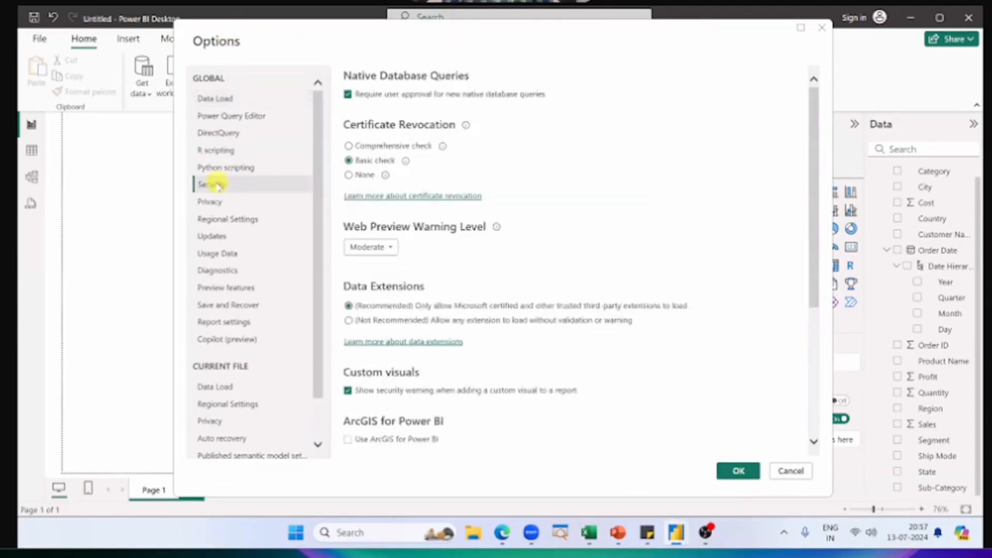
pyautogui.scroll(-3, 434, 248)
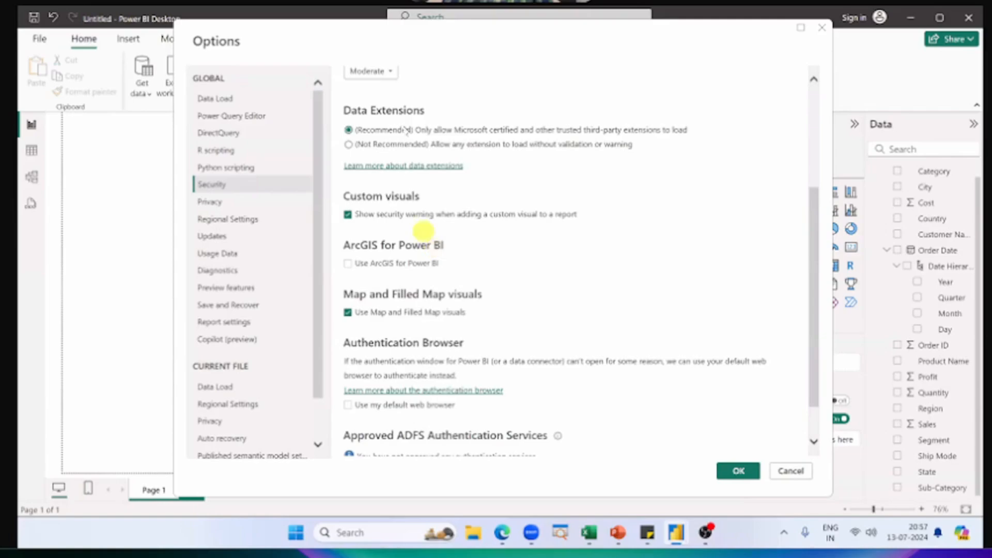
# Step: Mark the Security category and the Map and Filled Map visuals setting on screen, and clear the marks
pyautogui.moveTo(813, 203)
pyautogui.mouseDown()
pyautogui.moveTo(810, 193)
pyautogui.moveTo(810, 212)
pyautogui.moveTo(810, 190)
pyautogui.moveTo(802, 200)
pyautogui.mouseUp()
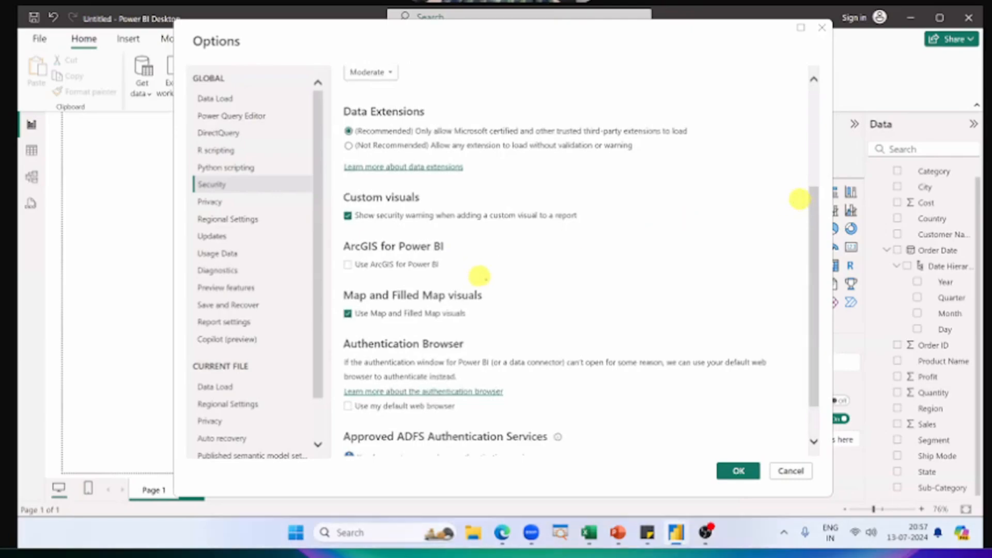
pyautogui.moveTo(504, 282); pyautogui.dragTo(338, 324)
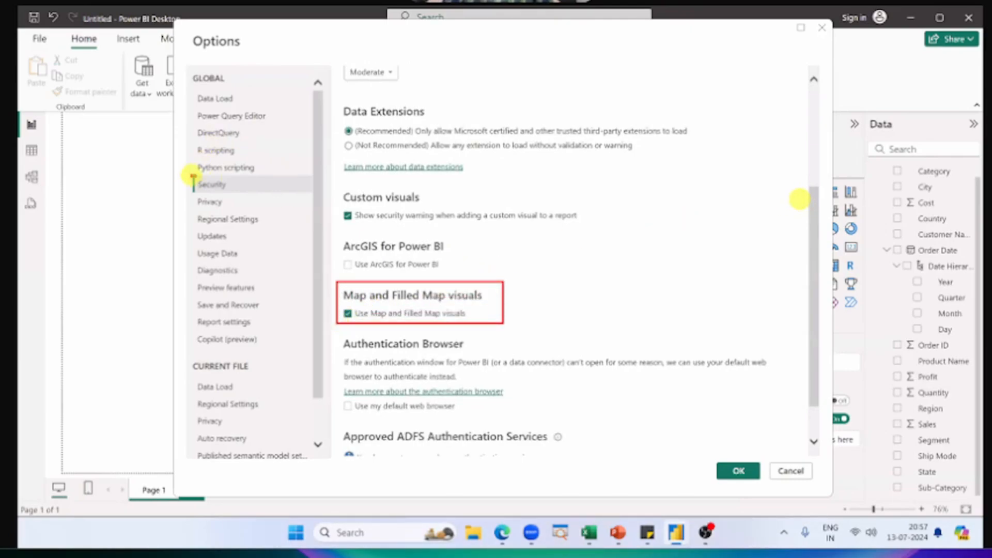
pyautogui.moveTo(190, 175); pyautogui.dragTo(277, 195)
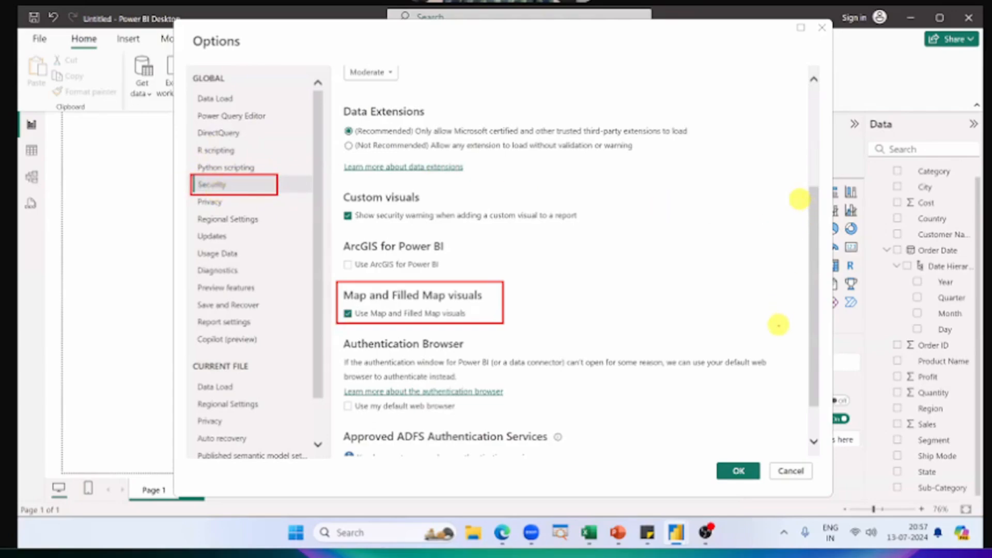
pyautogui.moveTo(792, 387); pyautogui.dragTo(790, 215)
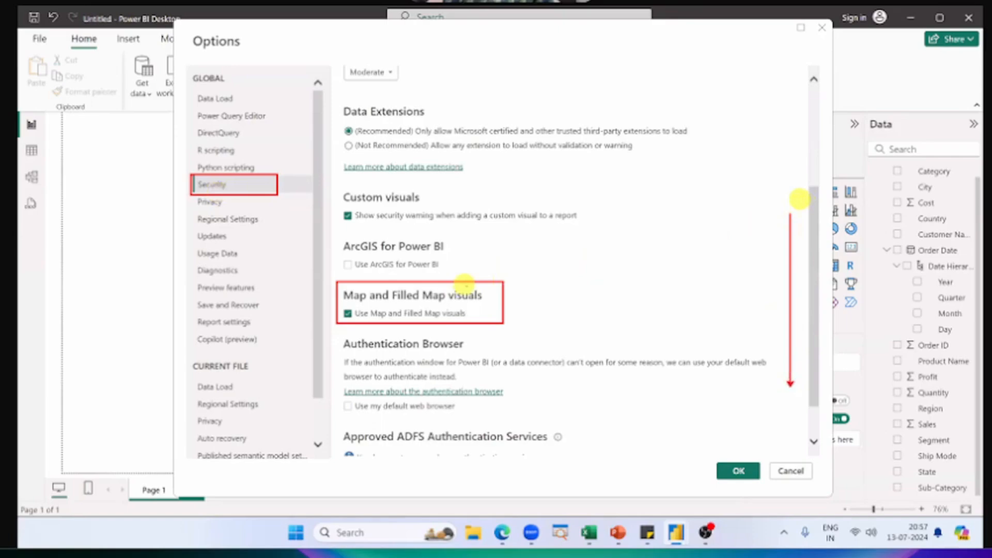
pyautogui.moveTo(639, 301); pyautogui.dragTo(520, 300)
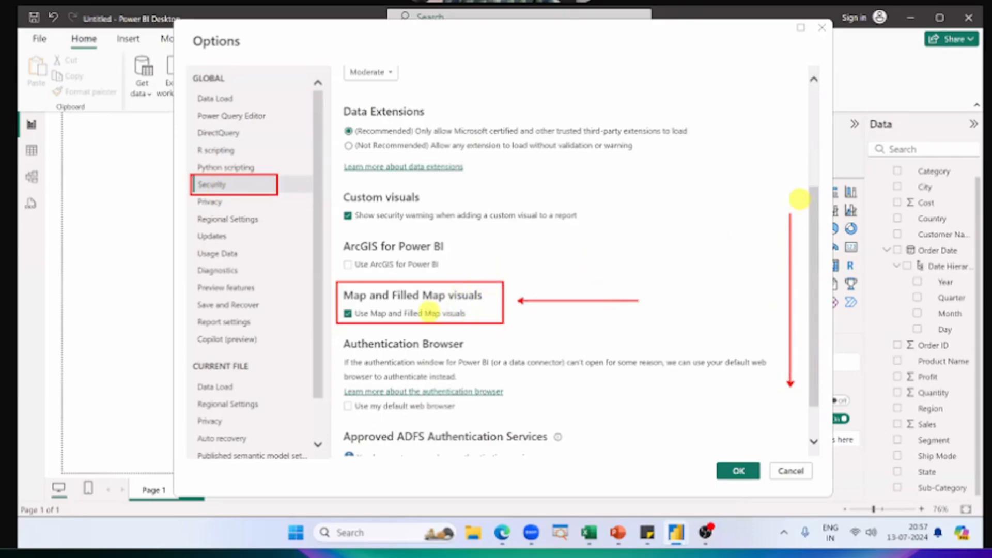
# Step: Make sure the use of Map and Filled Map visuals is enabled and apply the options
pyautogui.click(348, 313)
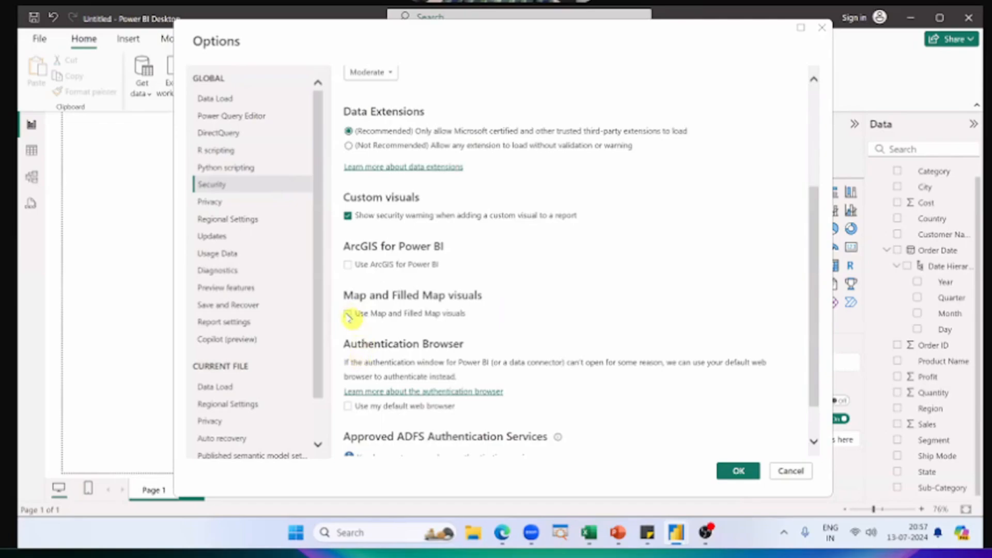
pyautogui.click(348, 314)
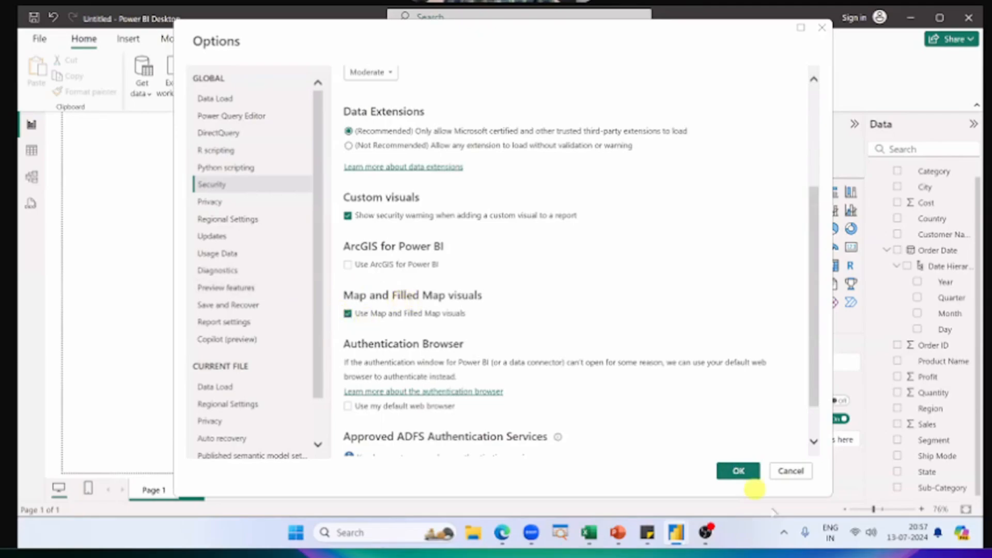
pyautogui.click(738, 471)
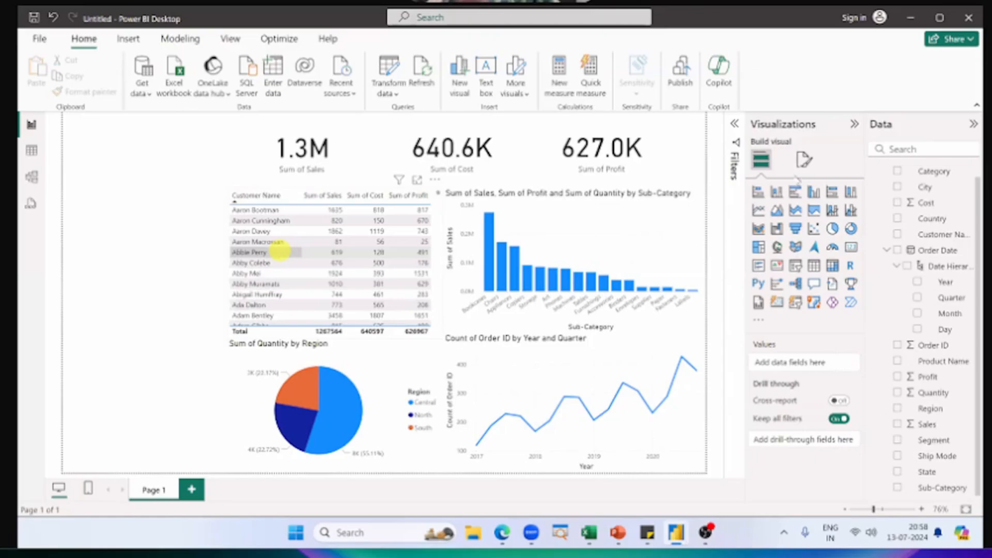
# Step: Close the untitled report, saving it on the Desktop as "13 July - Dashboard"
pyautogui.click(969, 19)
pyautogui.click(482, 295)
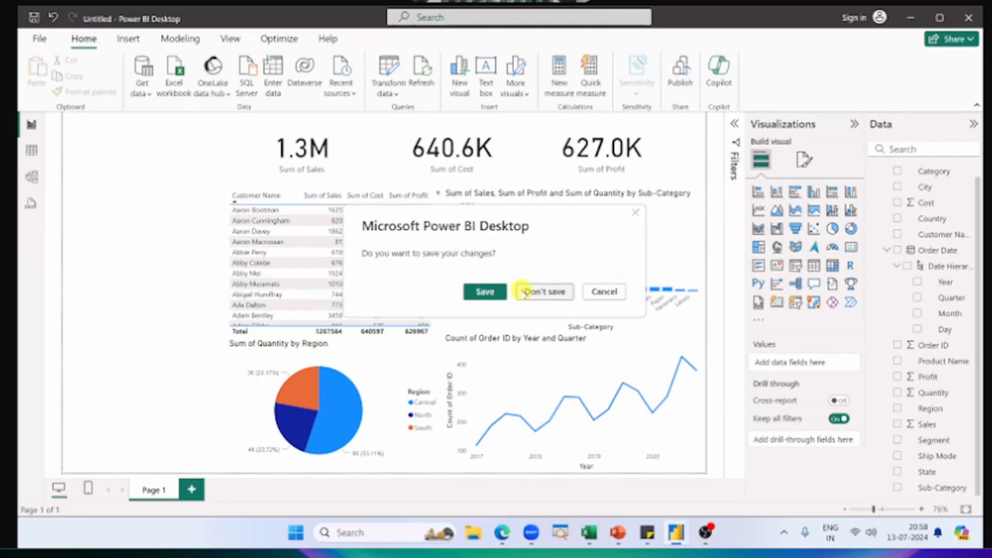
pyautogui.click(484, 292)
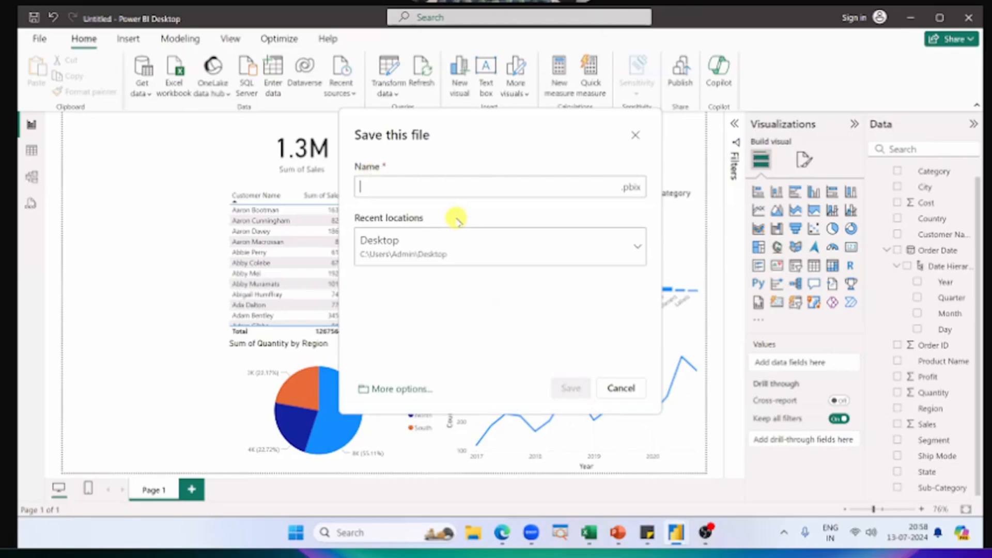
pyautogui.write('13 J')
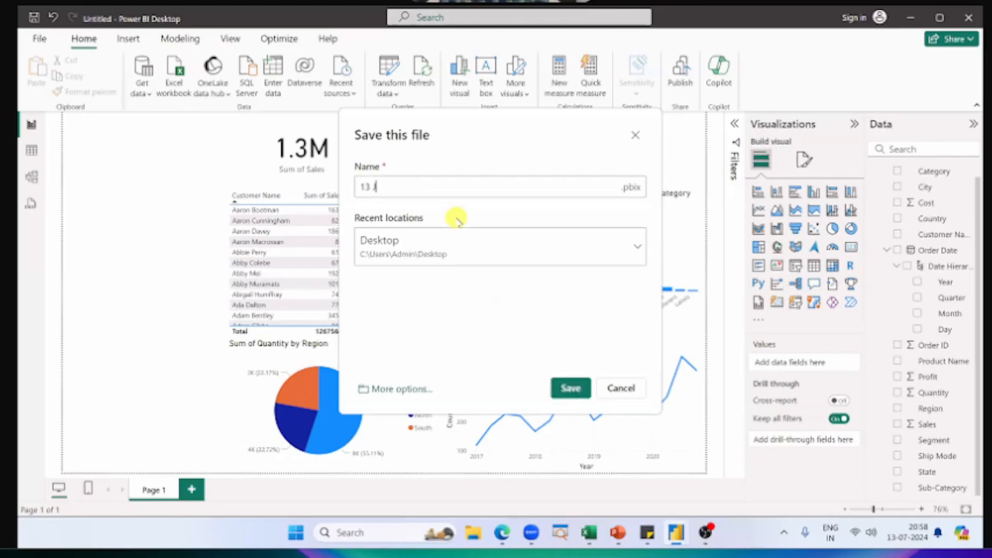
pyautogui.write('uly - Dashboard')
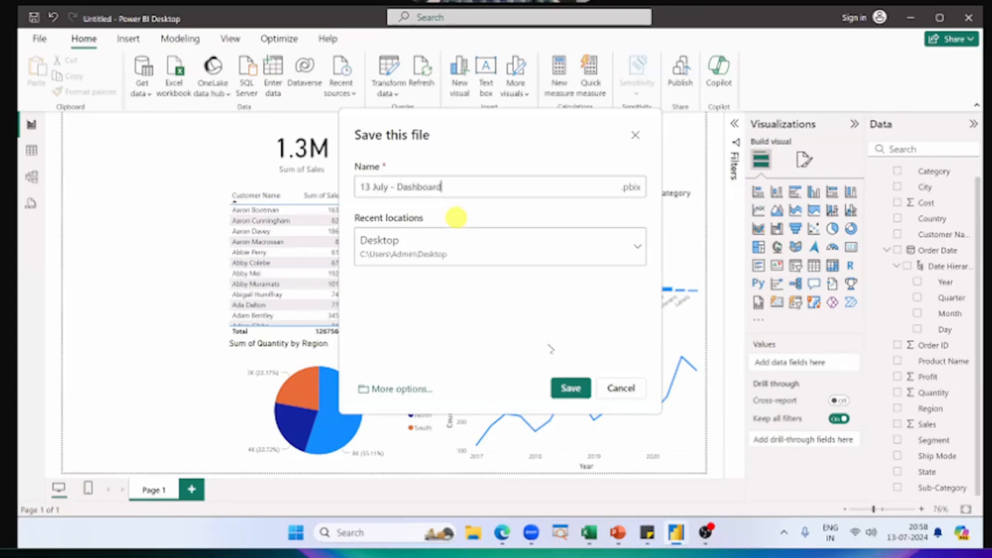
pyautogui.click(572, 389)
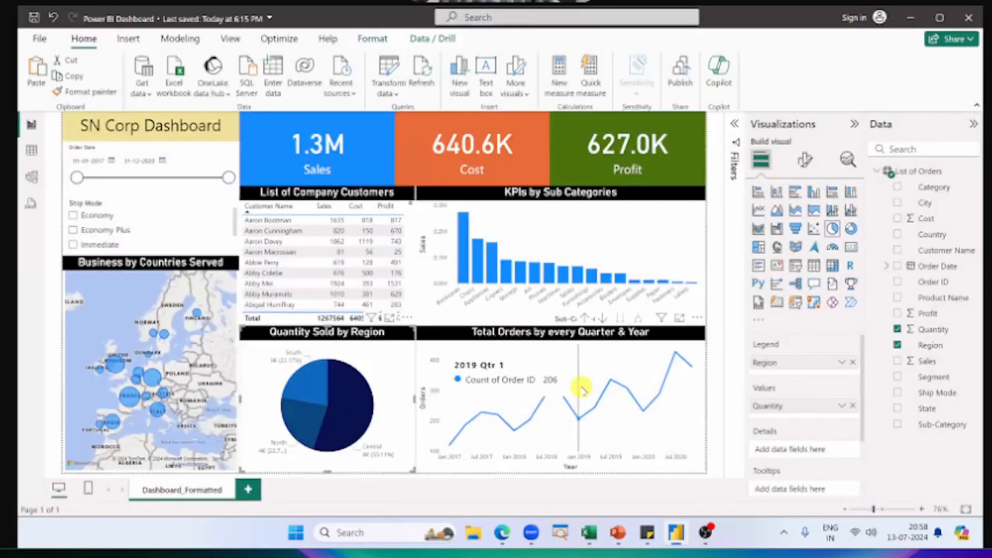
# Step: Reopen the "13 July - Dashboard" report from the Desktop folder in File Explorer, and close the folder window
pyautogui.press('super+e')
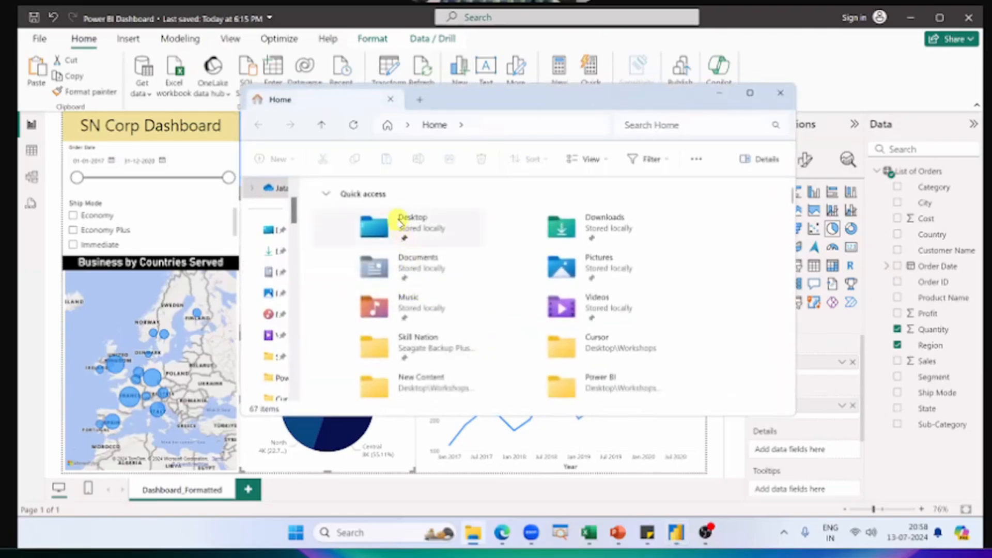
pyautogui.doubleClick(401, 190)
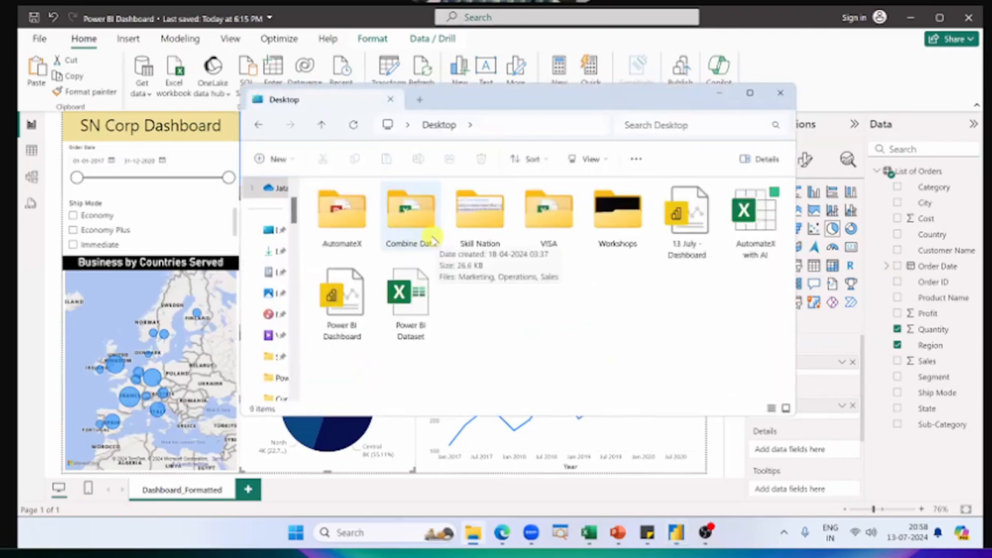
pyautogui.click(683, 238)
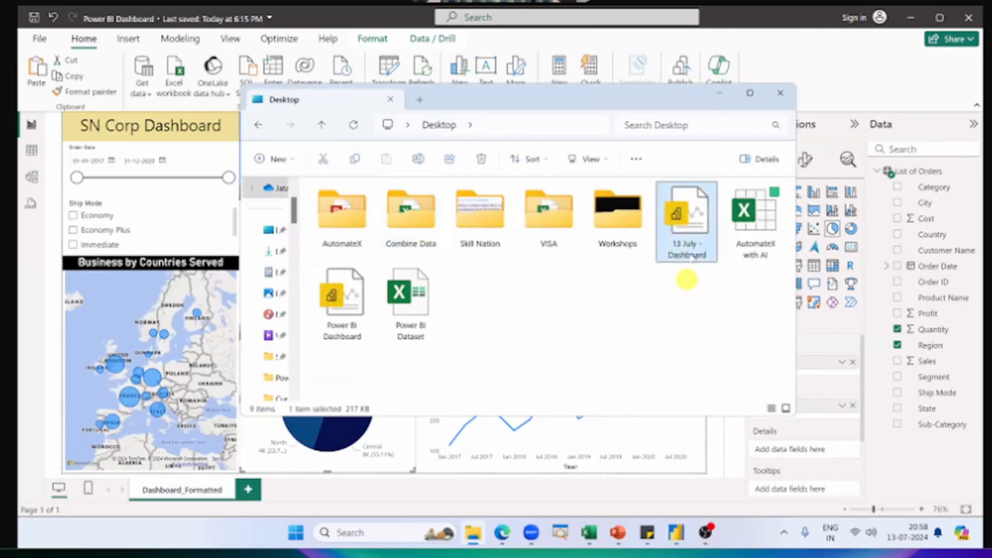
pyautogui.doubleClick(689, 223)
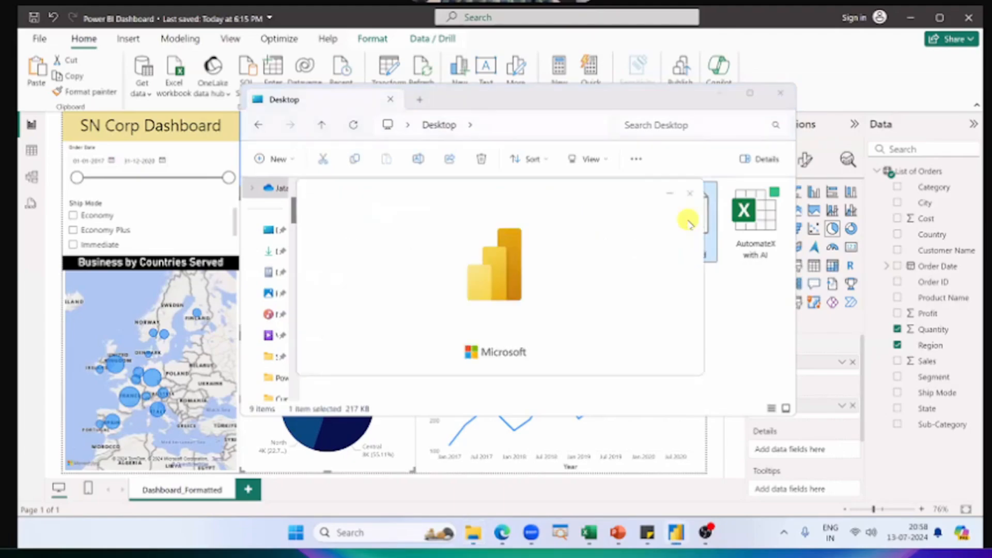
pyautogui.click(780, 93)
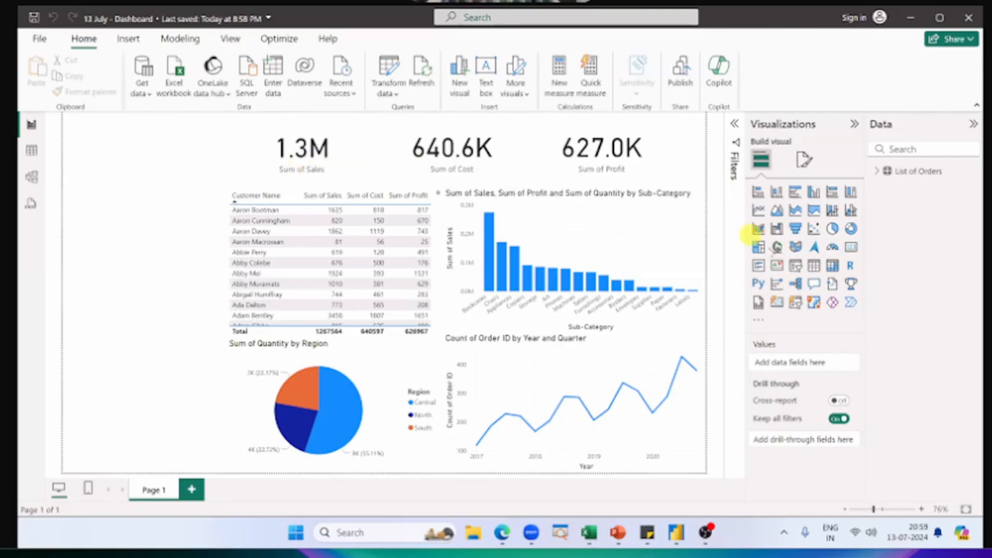
# Step: Add an empty Map visual sized to fill the report page's lower-left corner beside the pie chart, and expand the List of Orders fields
pyautogui.click(777, 246)
pyautogui.click(877, 171)
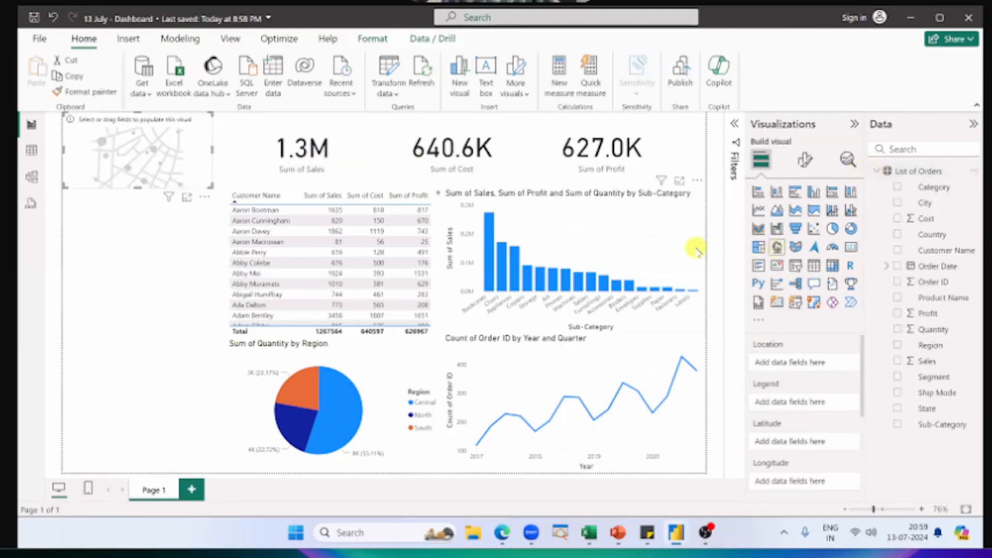
pyautogui.moveTo(168, 141); pyautogui.dragTo(225, 267)
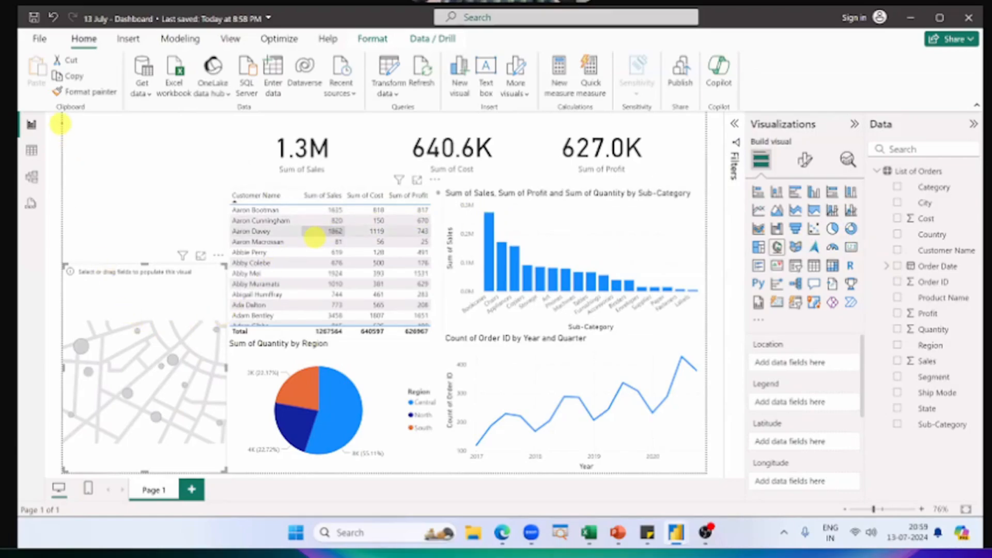
# Step: Mark the report page's three vertical sections, tick the middle and right ones as done, and clear the marks
pyautogui.moveTo(61, 108); pyautogui.dragTo(227, 473)
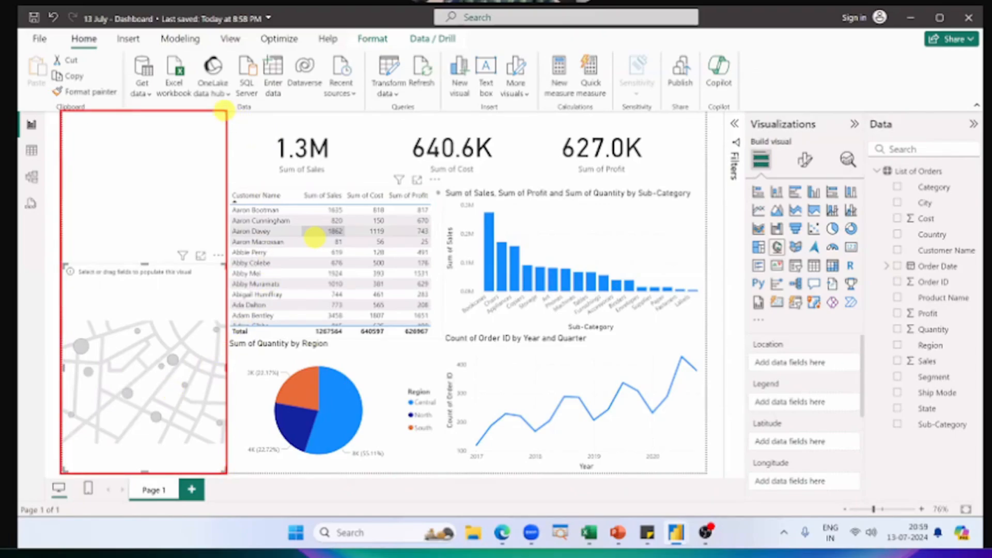
pyautogui.moveTo(223, 110); pyautogui.dragTo(442, 473)
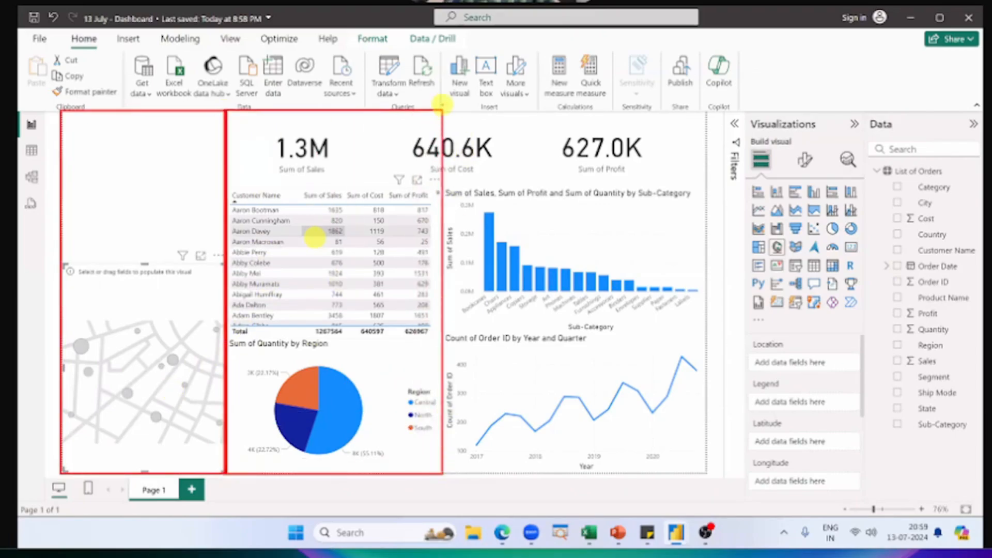
pyautogui.moveTo(442, 105)
pyautogui.mouseDown()
pyautogui.moveTo(629, 433)
pyautogui.moveTo(704, 465)
pyautogui.mouseUp()
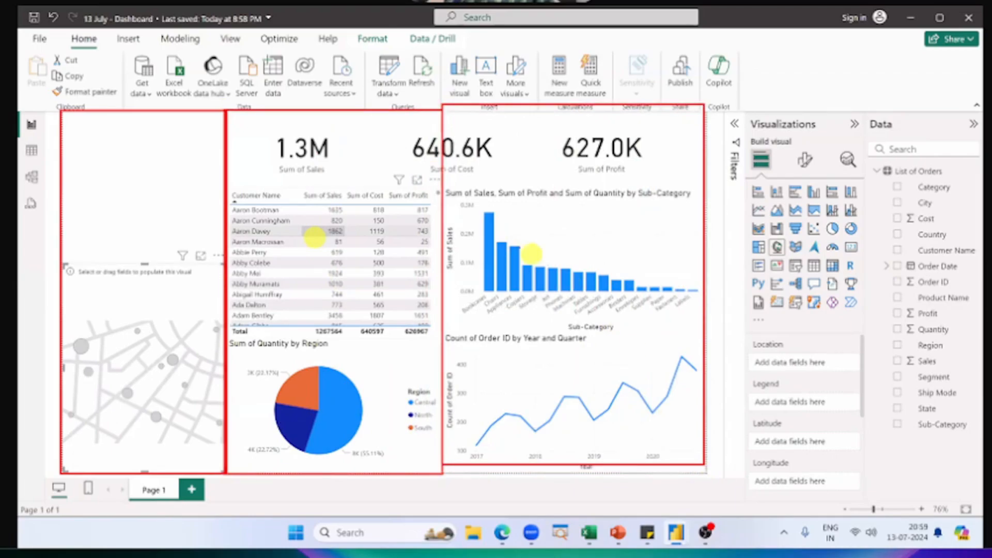
pyautogui.moveTo(499, 230); pyautogui.dragTo(576, 175)
pyautogui.moveTo(279, 241); pyautogui.dragTo(344, 192)
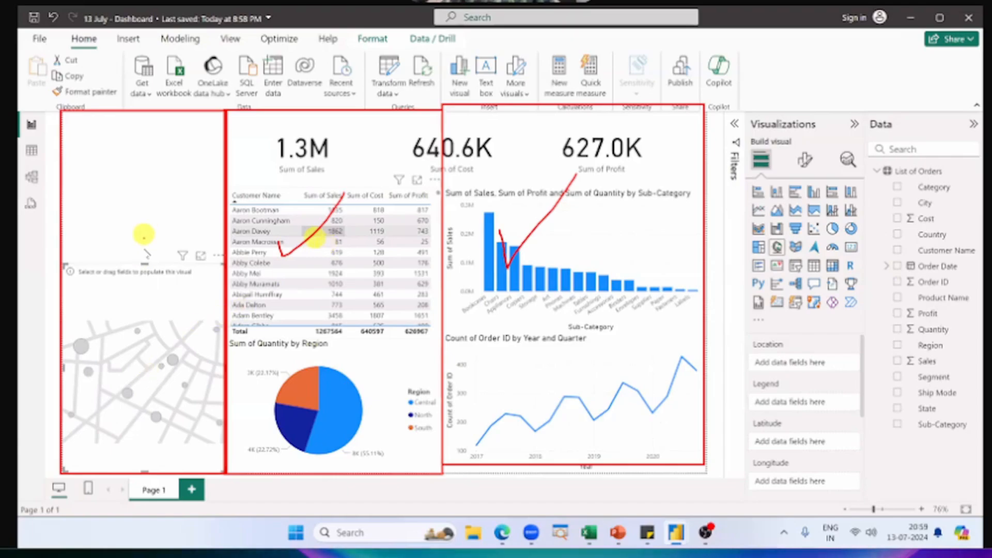
pyautogui.press('Escape')
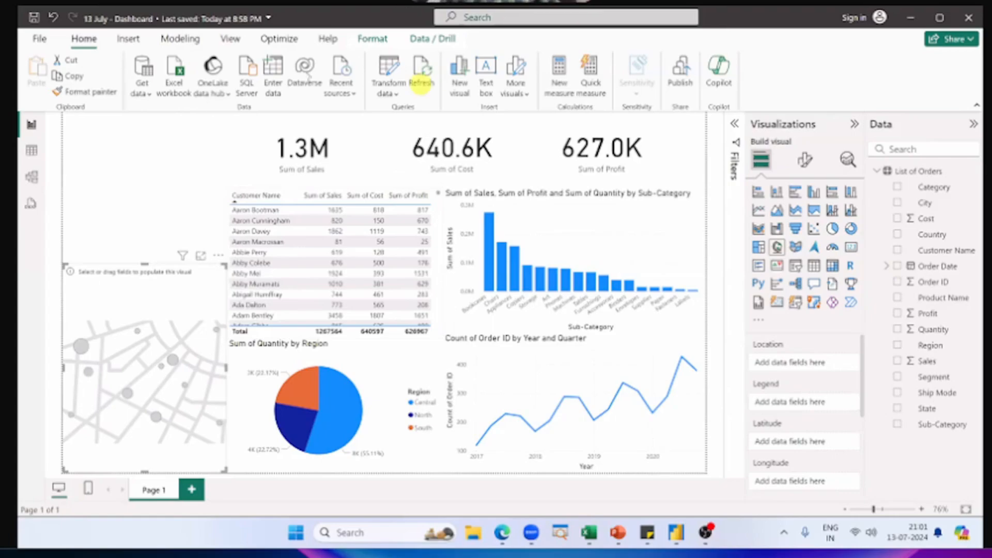
# Step: Assign the Country field to the Location of the empty map
pyautogui.click(122, 235)
pyautogui.click(130, 284)
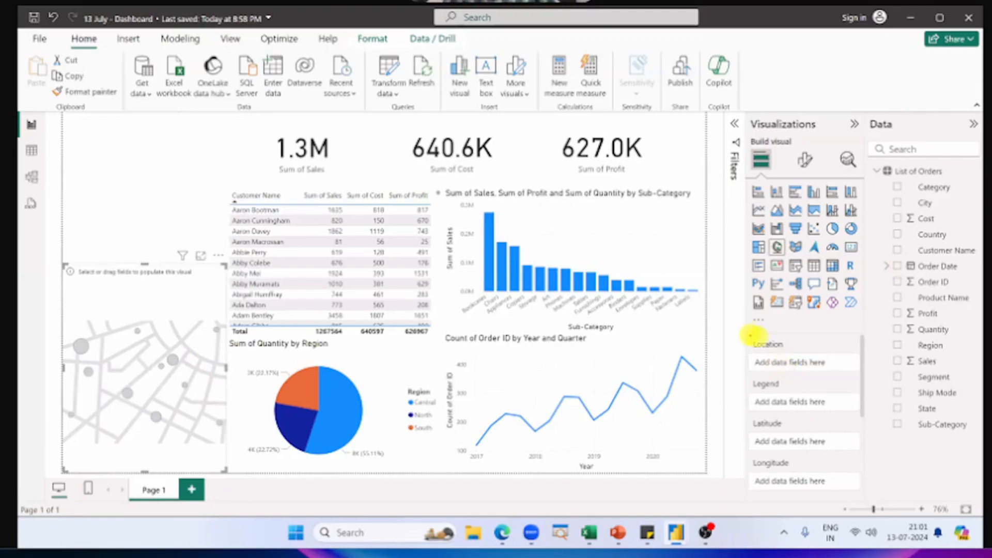
pyautogui.moveTo(747, 337); pyautogui.dragTo(864, 371)
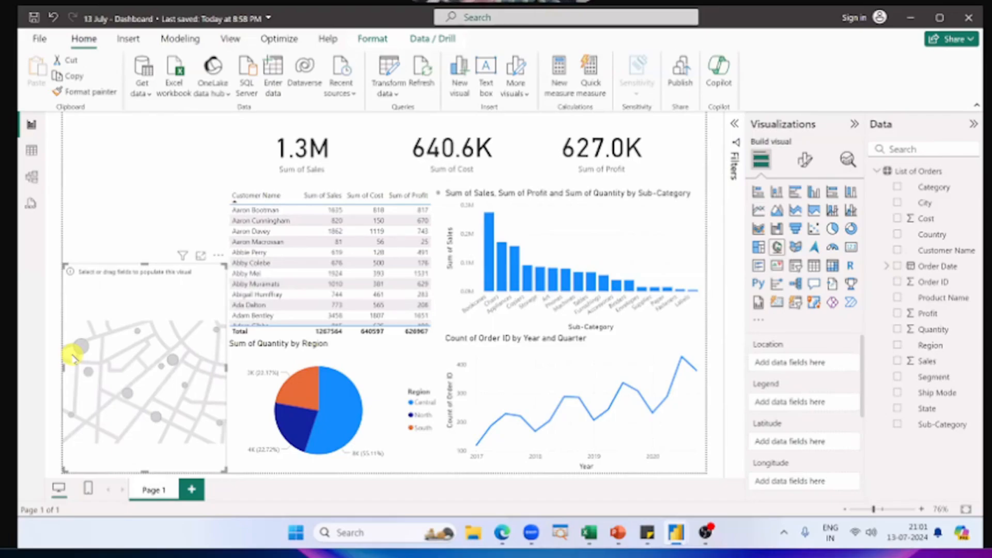
pyautogui.moveTo(920, 235); pyautogui.dragTo(804, 362)
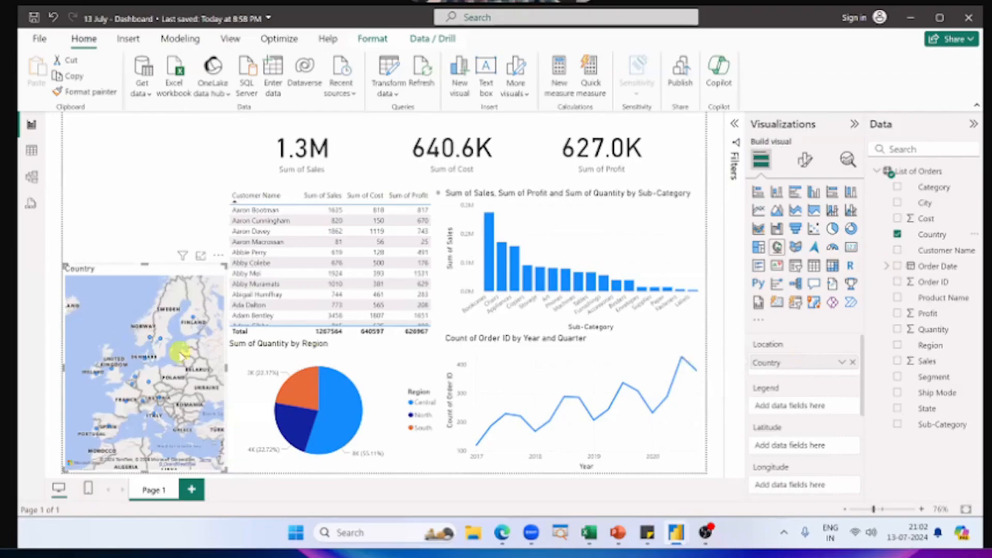
# Step: Assign the Sales field to the map's Bubble size so the bubbles show Sum of Sales by Country
pyautogui.scroll(-3, 181, 354)
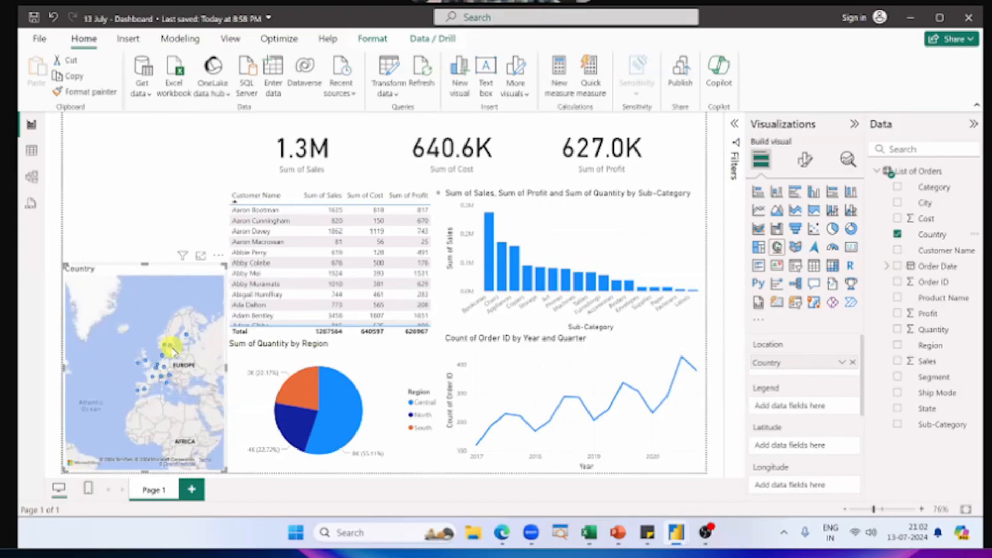
pyautogui.moveTo(188, 339)
pyautogui.scroll(-2, 812, 414)
pyautogui.scroll(-2, 811, 411)
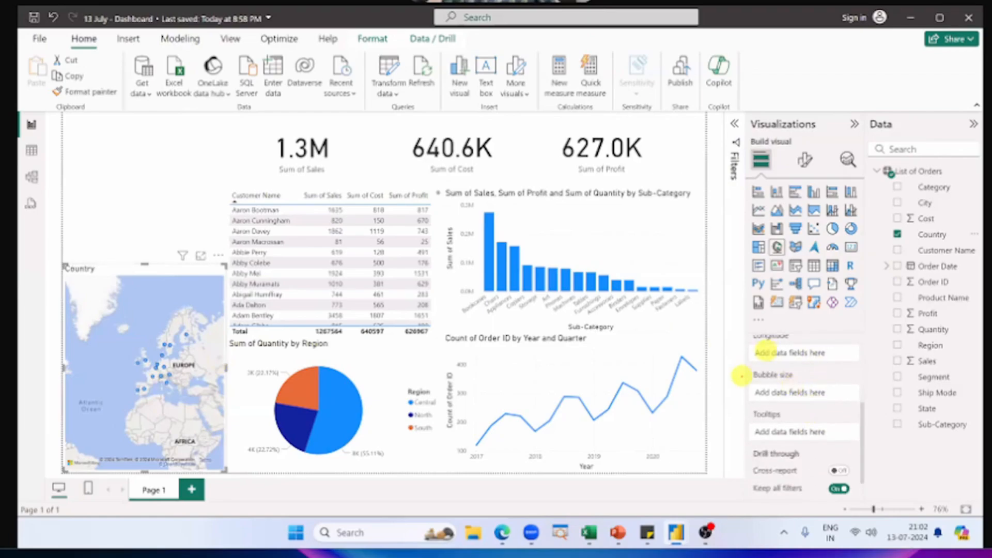
pyautogui.moveTo(741, 364); pyautogui.dragTo(862, 409)
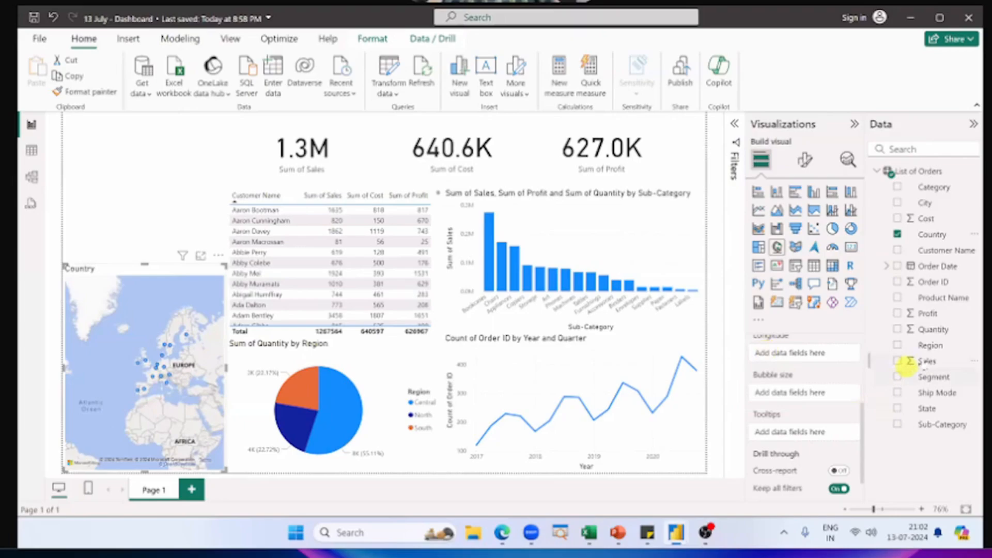
pyautogui.moveTo(925, 361)
pyautogui.mouseDown()
pyautogui.moveTo(827, 398)
pyautogui.moveTo(813, 391)
pyautogui.mouseUp()
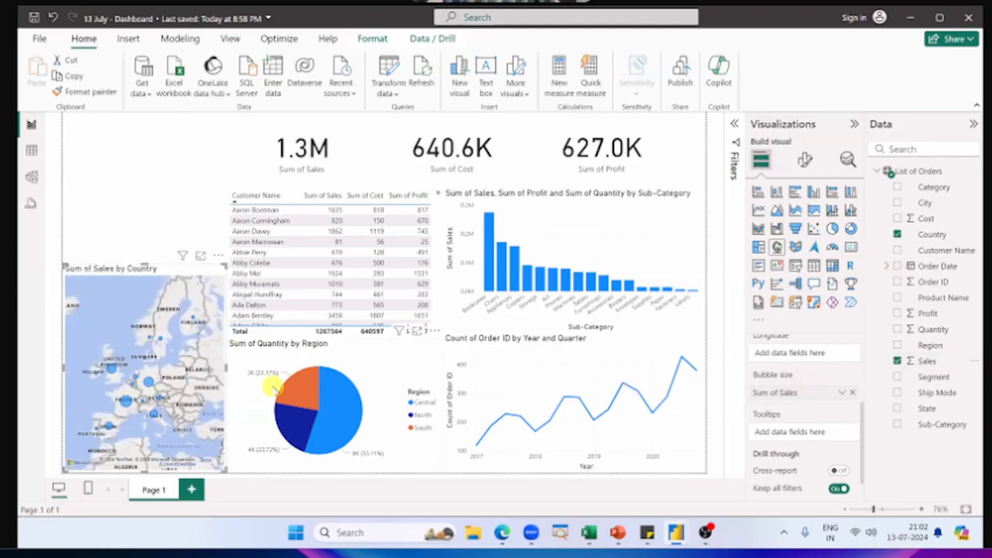
pyautogui.scroll(-1, 184, 383)
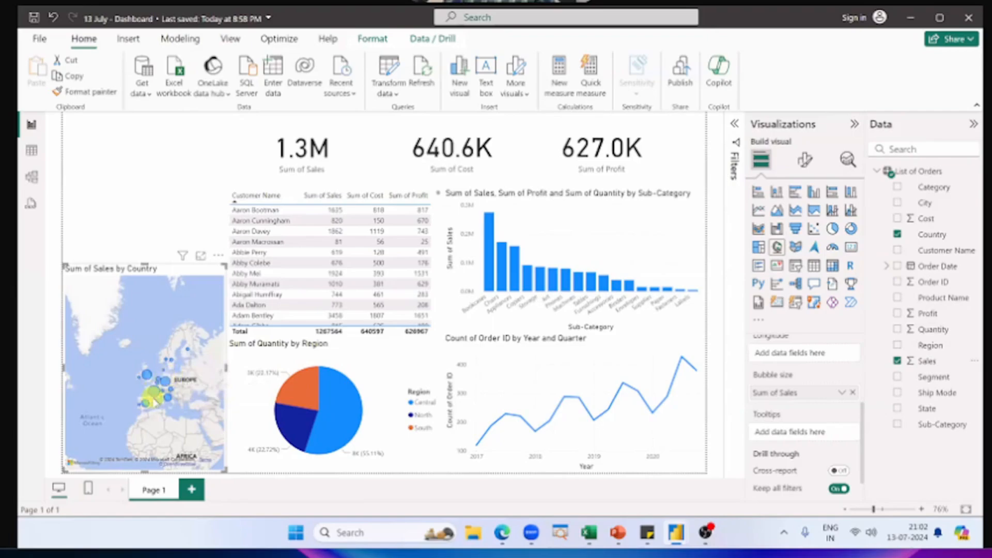
pyautogui.scroll(1, 154, 402)
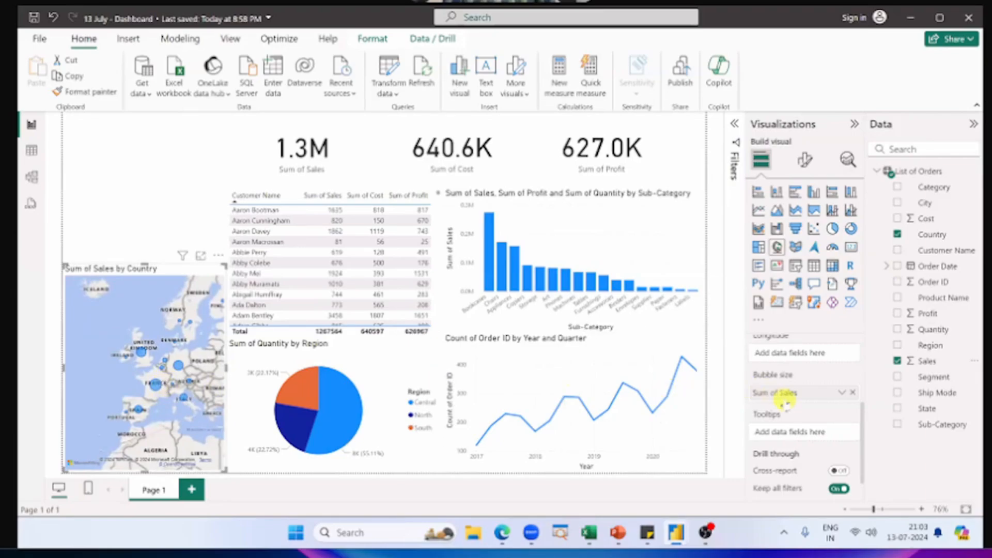
pyautogui.scroll(5, 784, 400)
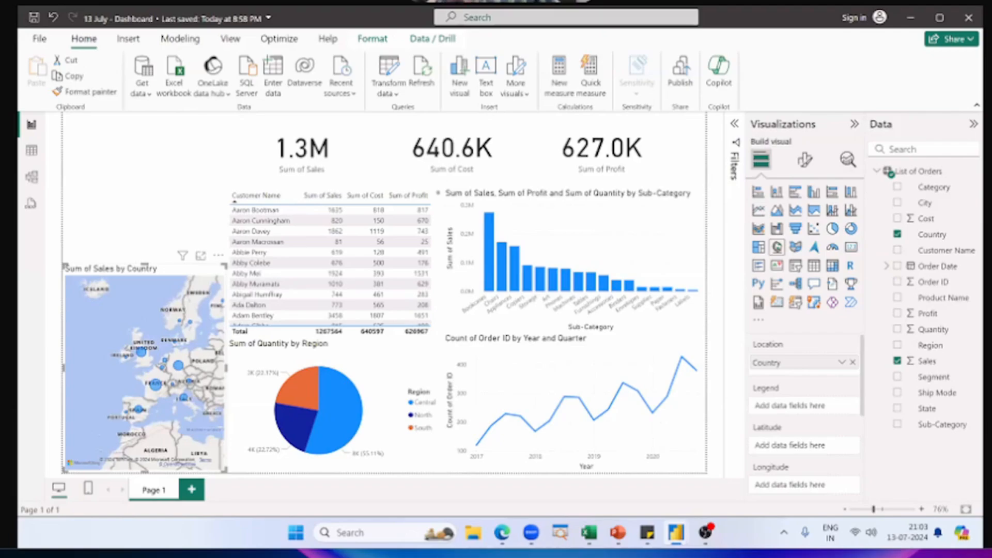
pyautogui.click(191, 217)
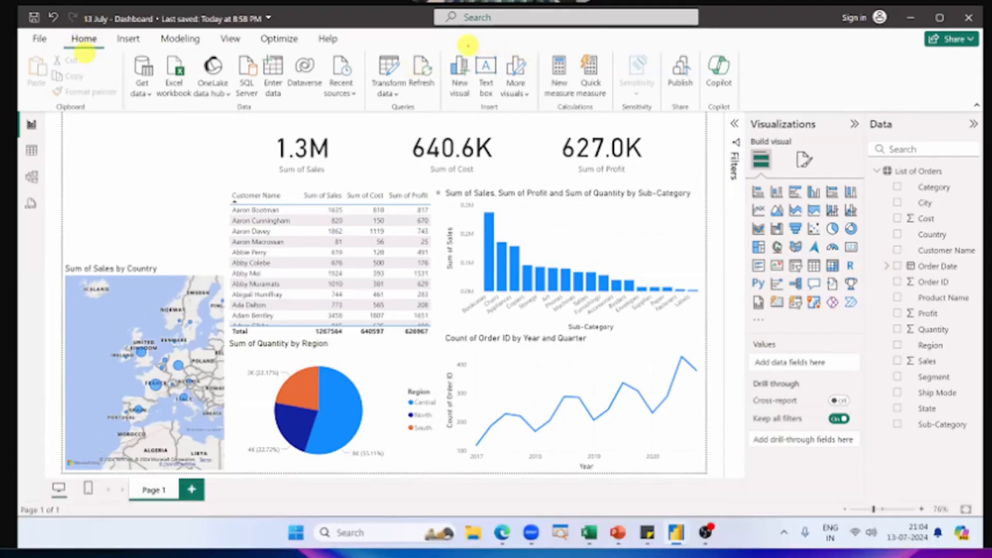
# Step: Add a text box in the report page's upper-left corner, and reduce its height to a narrow title strip
pyautogui.moveTo(469, 46); pyautogui.dragTo(503, 116)
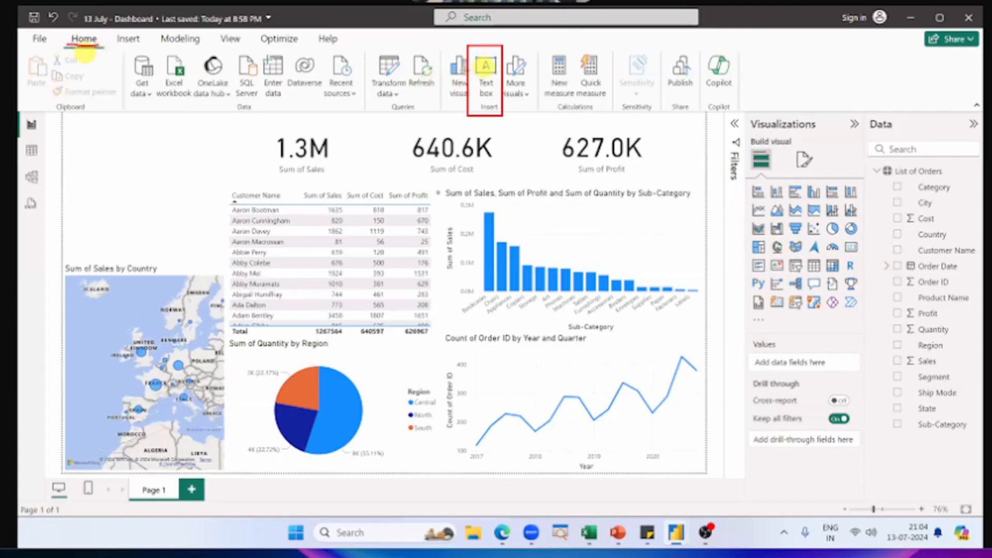
pyautogui.click(486, 72)
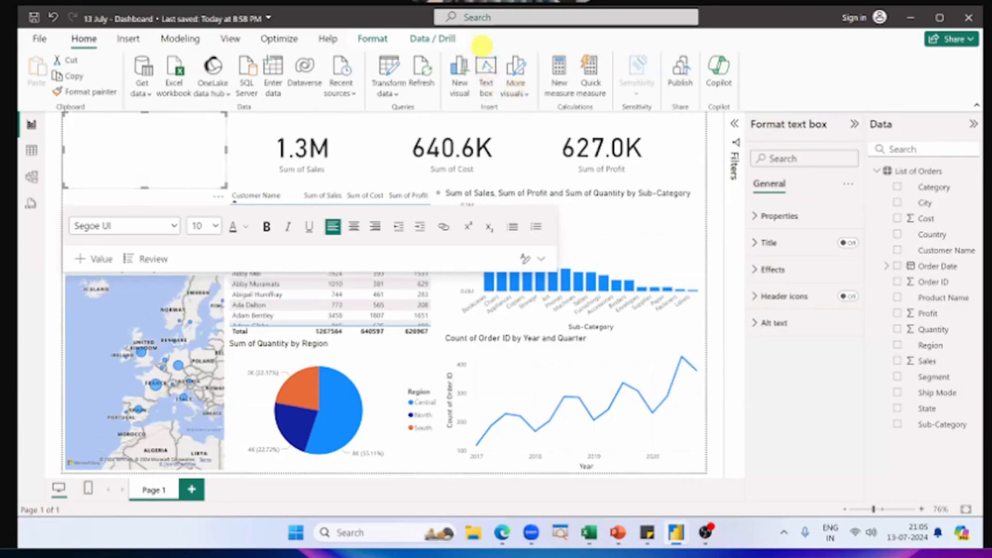
pyautogui.click(488, 86)
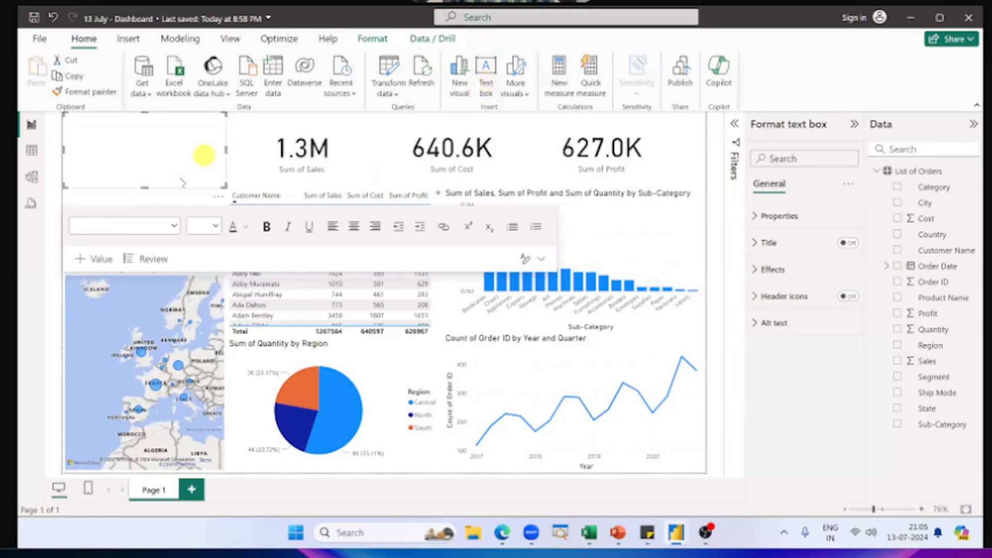
pyautogui.moveTo(146, 187); pyautogui.dragTo(157, 142)
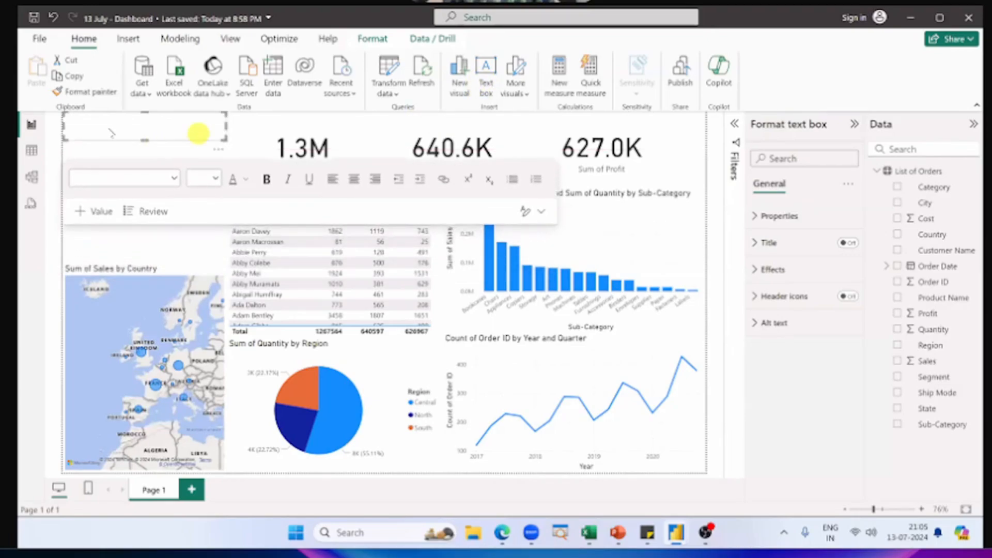
# Step: Enter the title "SN Corp Dashboard" in the empty text box
pyautogui.click(144, 130)
pyautogui.write('SN')
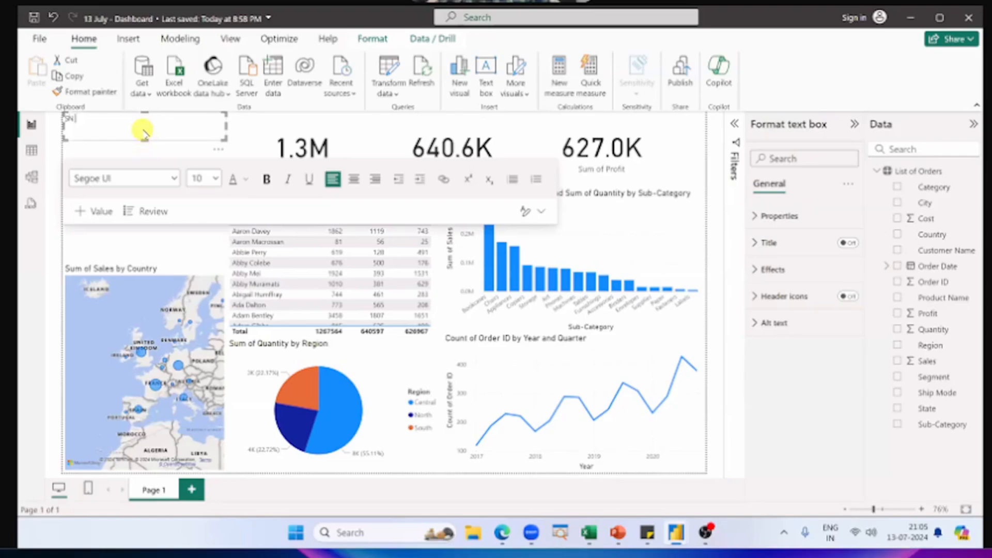
pyautogui.write(' CospDashboard')
pyautogui.press('Left')
pyautogui.press('Left')
pyautogui.press('Left')
pyautogui.press('Left')
pyautogui.press('Left')
pyautogui.press('Left')
pyautogui.press('Left')
pyautogui.press('Left')
pyautogui.press('Left')
pyautogui.click(144, 129)
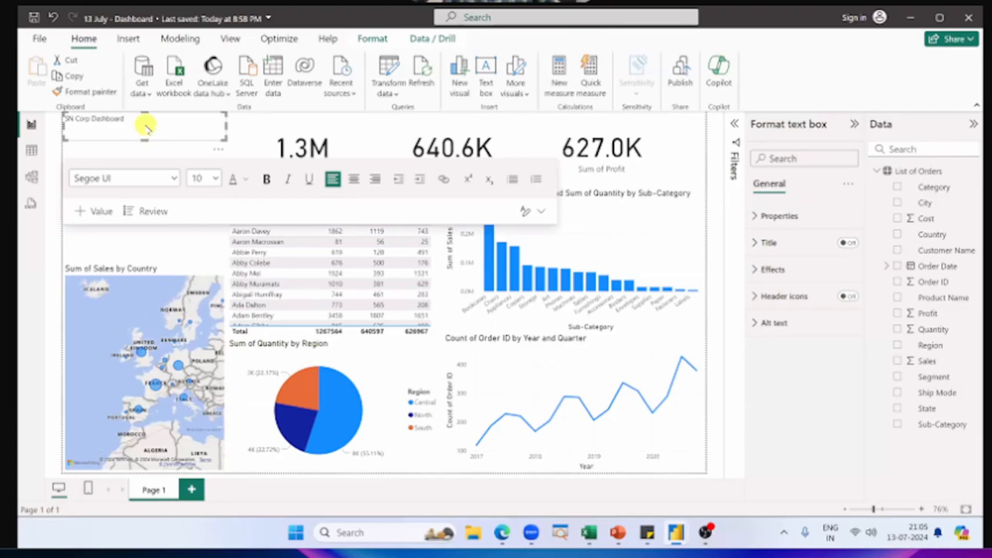
# Step: Set the "SN Corp Dashboard" title to font size 24 and centre it in its text box
pyautogui.hotkey('ctrl', 'a')
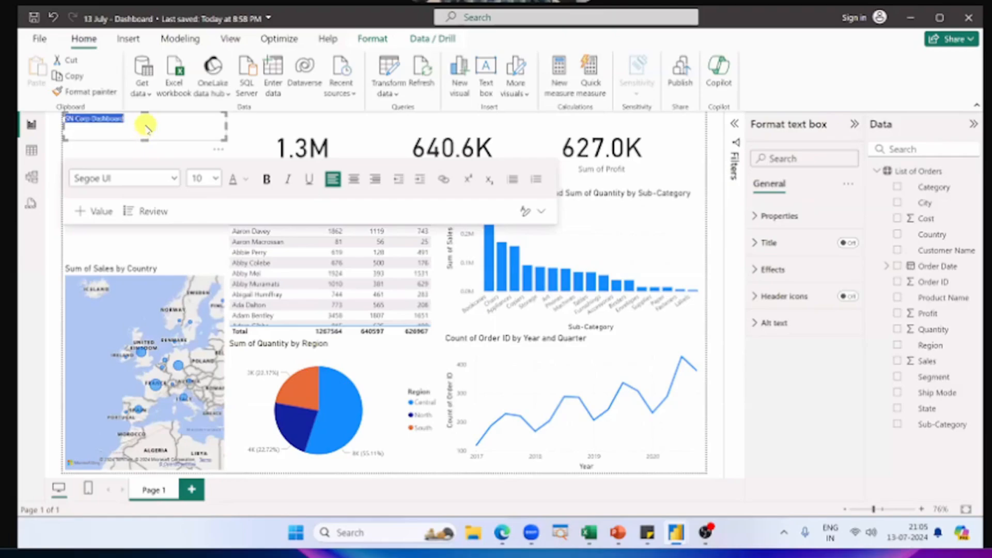
pyautogui.click(146, 125)
pyautogui.moveTo(146, 125); pyautogui.dragTo(65, 115)
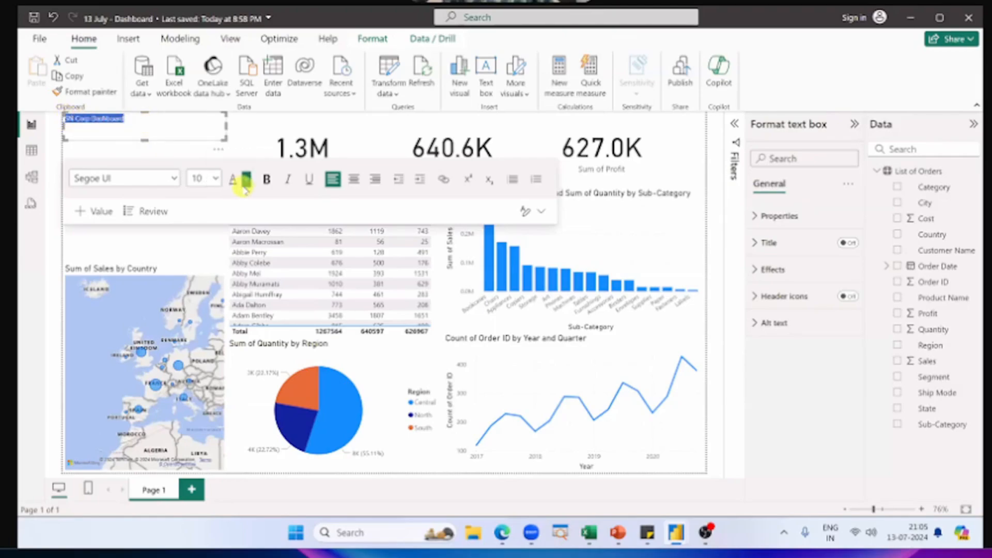
pyautogui.click(216, 179)
pyautogui.click(201, 328)
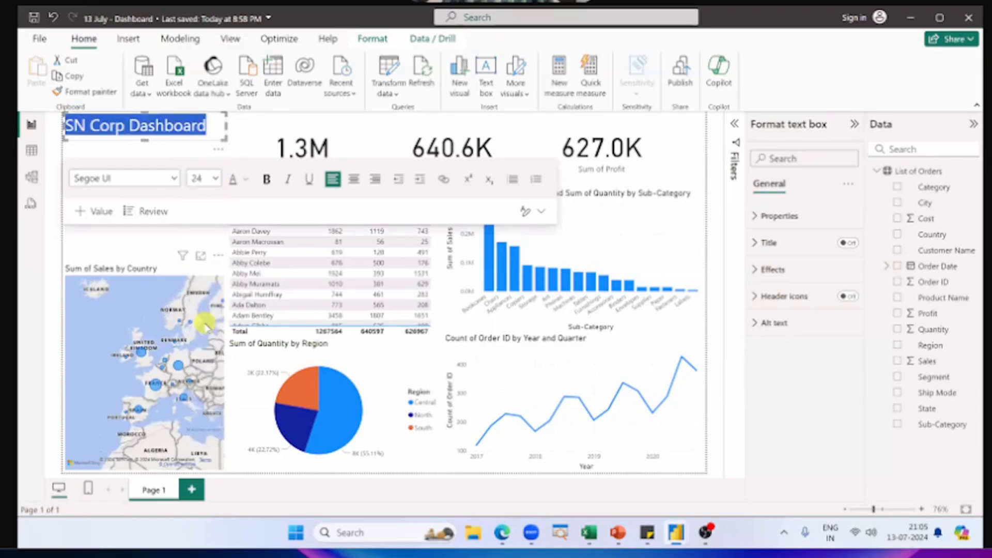
pyautogui.click(355, 181)
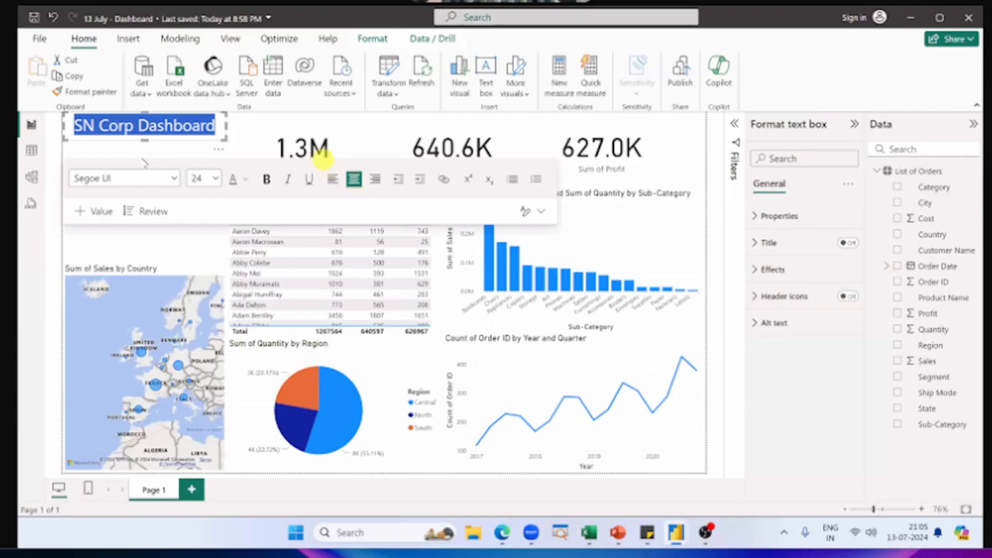
pyautogui.click(129, 237)
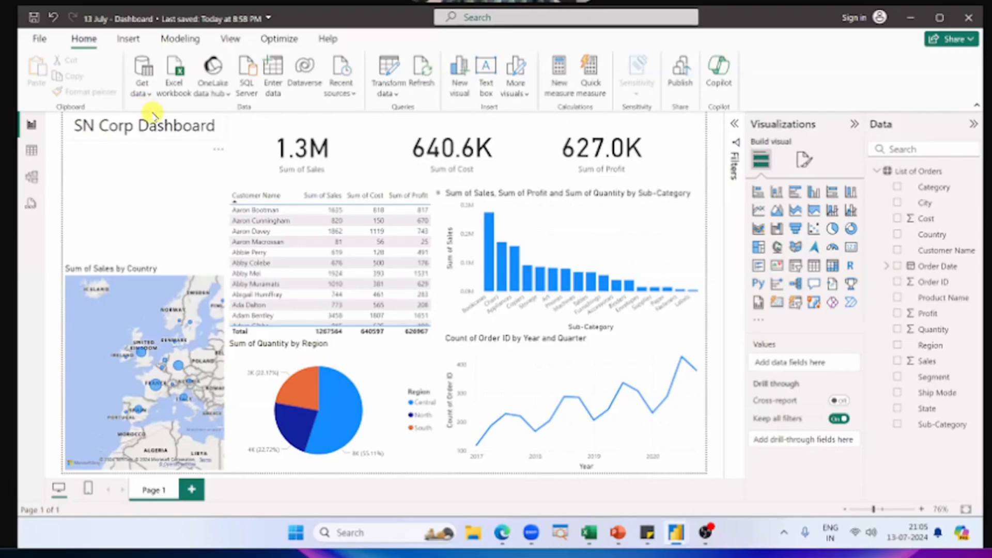
pyautogui.click(168, 139)
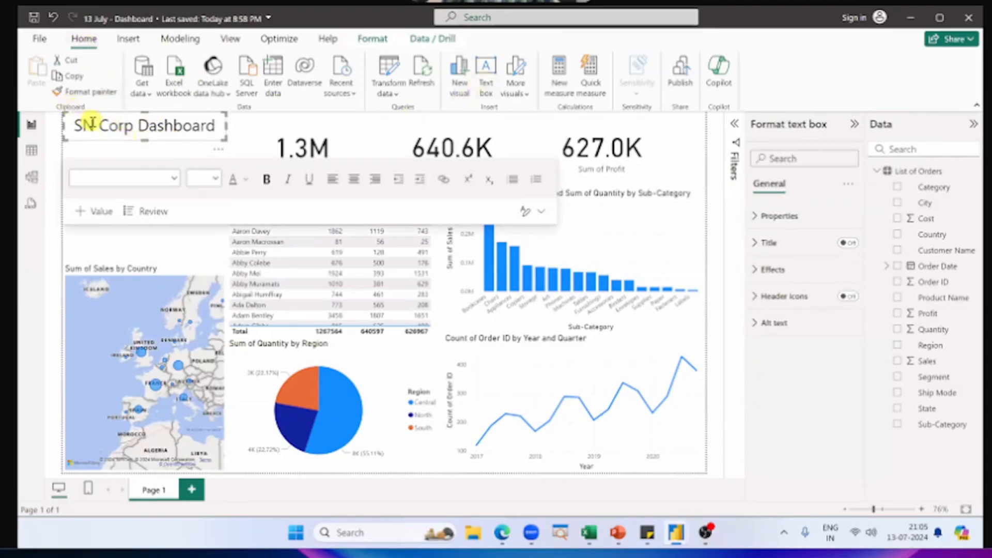
pyautogui.click(113, 239)
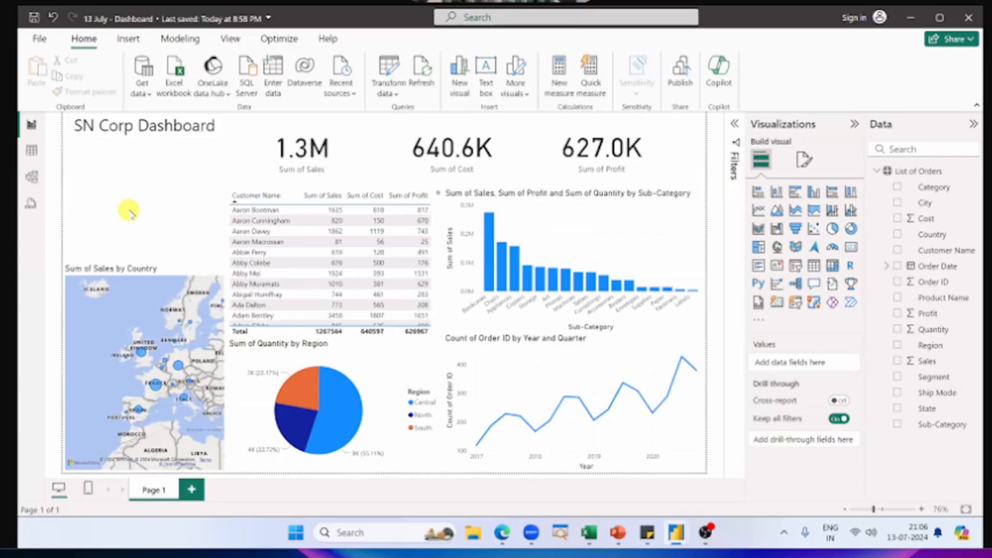
# Step: Switch to the "Power BI Dashboard" reference report and filter it by Economy, Economy Plus and Priority in its Ship Mode slicer, one after another
pyautogui.hotkey('alt', 'Tab')
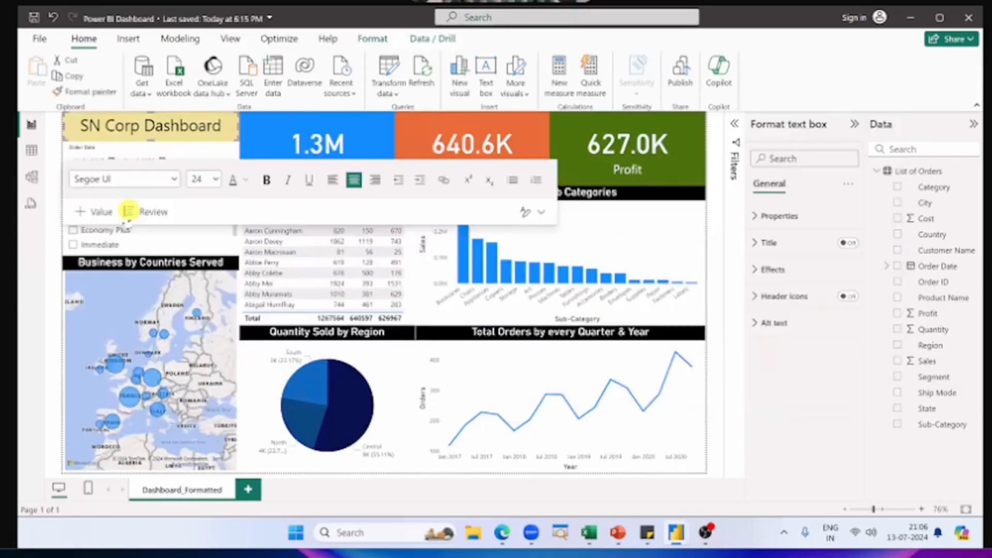
pyautogui.click(52, 229)
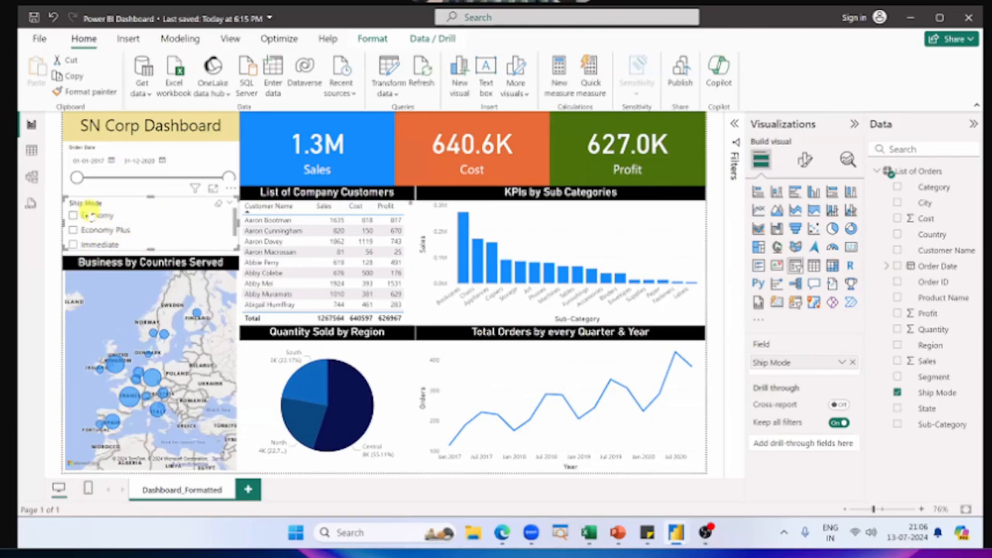
pyautogui.scroll(-1, 98, 228)
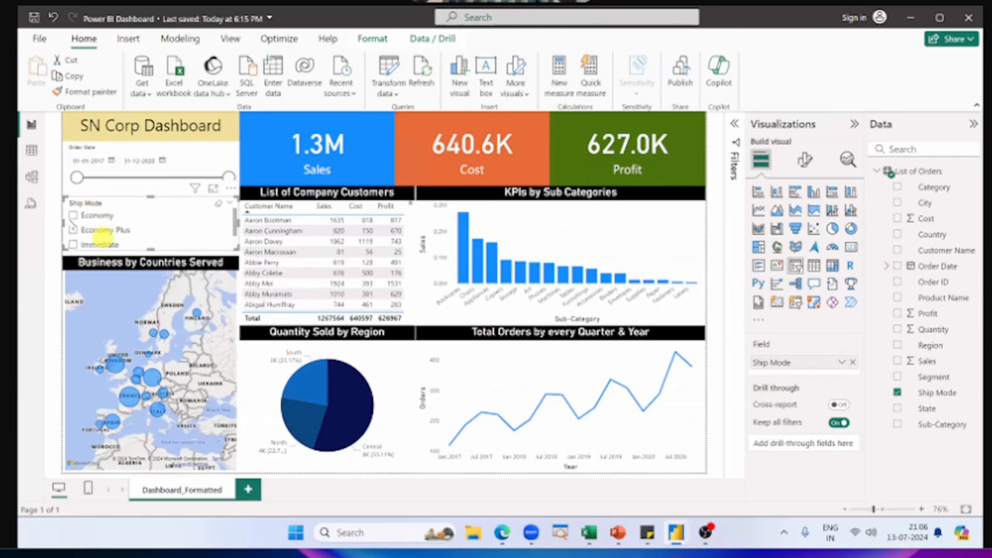
pyautogui.scroll(1, 98, 232)
pyautogui.click(73, 215)
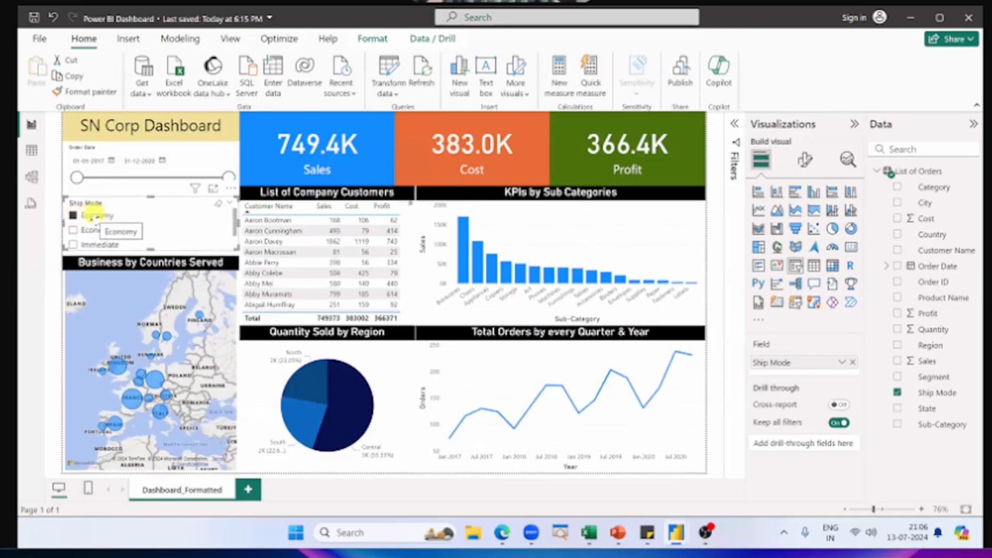
pyautogui.click(73, 230)
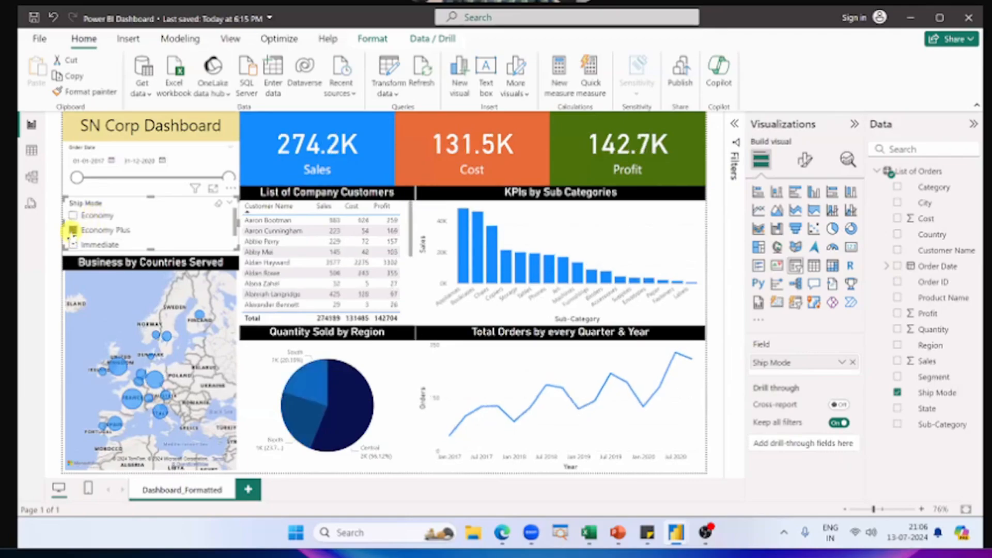
pyautogui.scroll(-1, 98, 233)
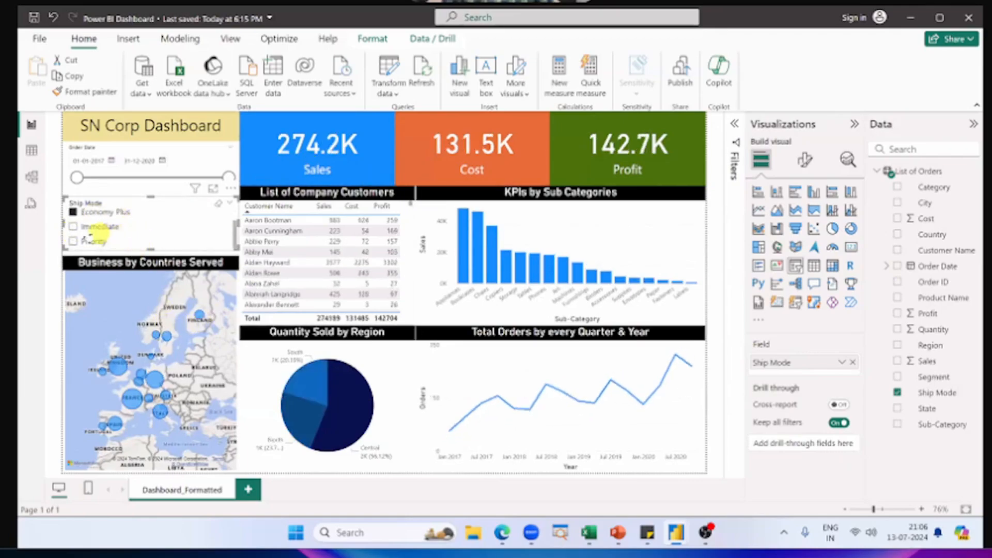
pyautogui.click(73, 241)
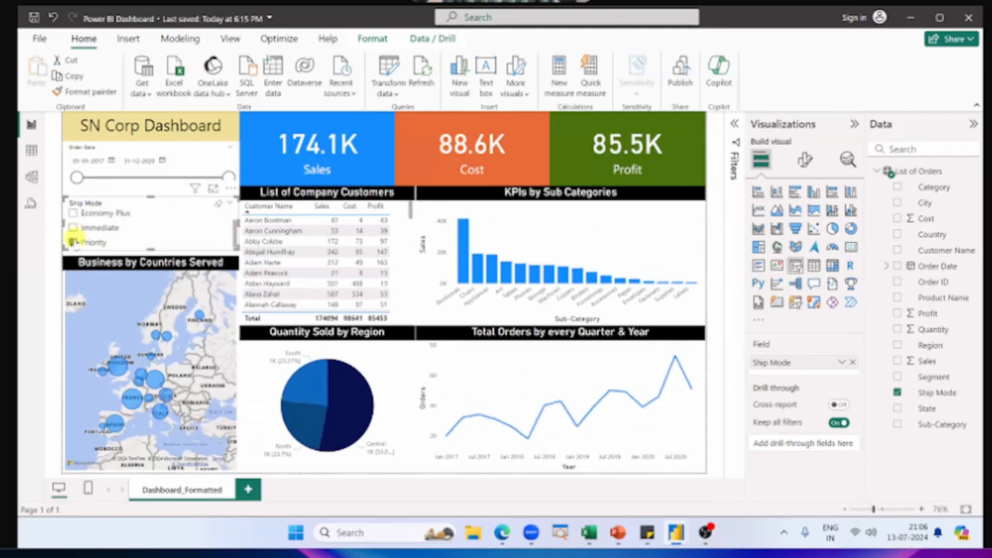
pyautogui.scroll(1, 72, 241)
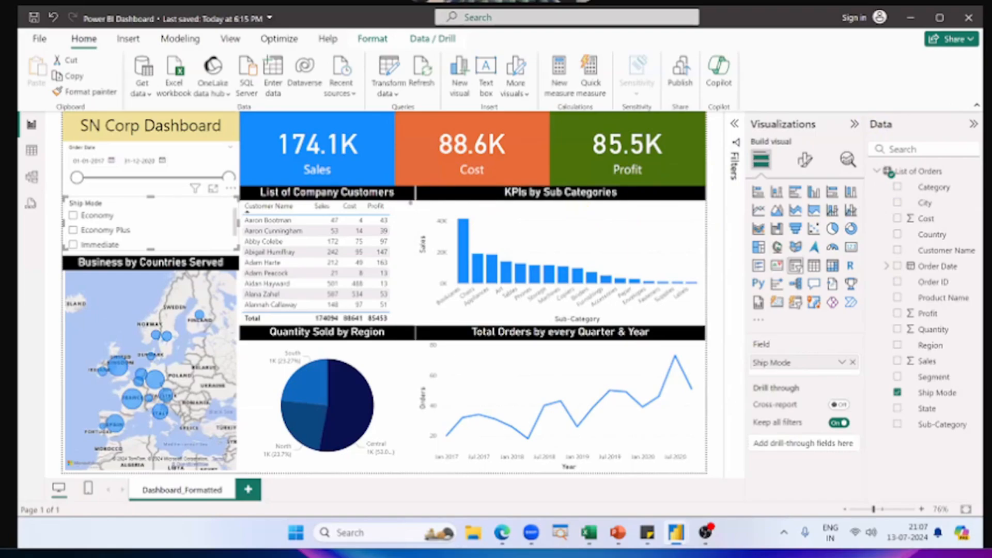
# Step: Return to the "13 July - Dashboard" report and add an empty slicer directly above the map, leaving free space below the title
pyautogui.hotkey('alt', 'Tab')
pyautogui.hotkey('alt', 'Tab')
pyautogui.hotkey('alt', 'Tab')
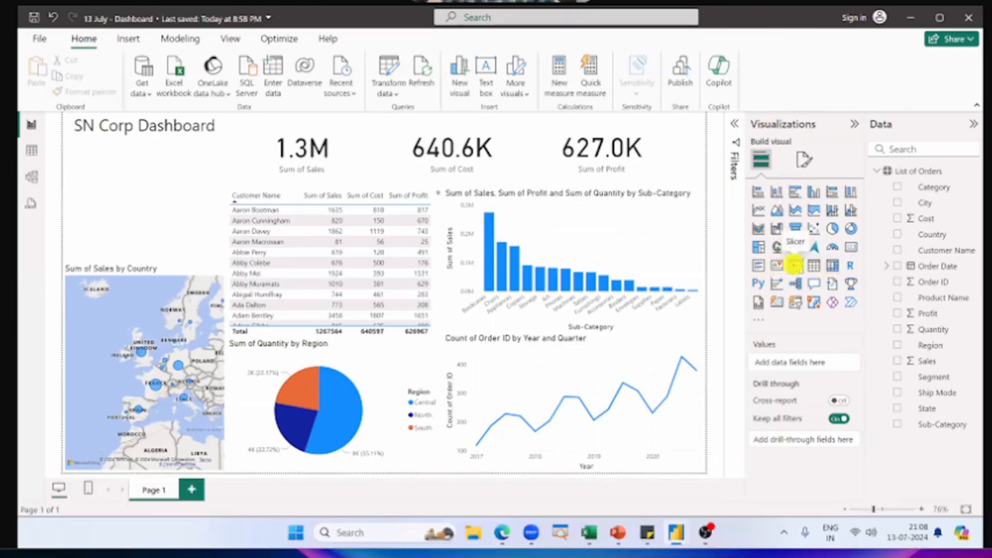
pyautogui.click(795, 265)
pyautogui.click(797, 267)
pyautogui.moveTo(124, 305); pyautogui.dragTo(126, 231)
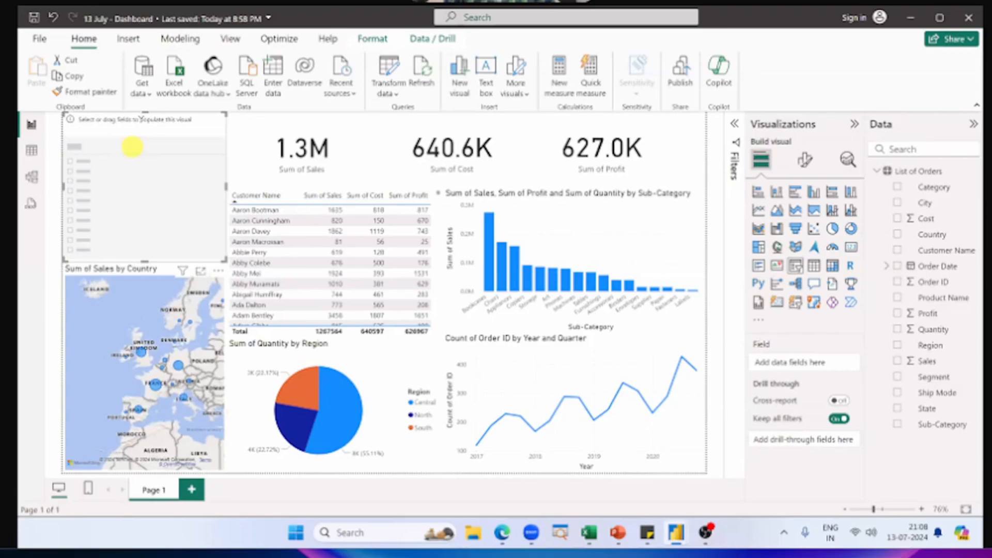
pyautogui.moveTo(145, 113); pyautogui.dragTo(151, 197)
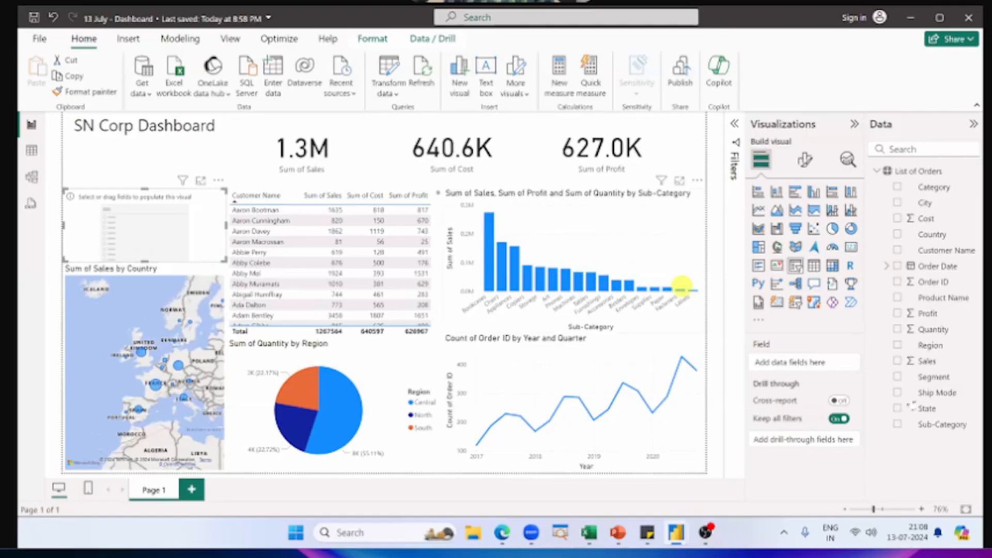
# Step: Try the Segment field in the empty slicer, and replace it with the Ship Mode field
pyautogui.moveTo(934, 377); pyautogui.dragTo(809, 363)
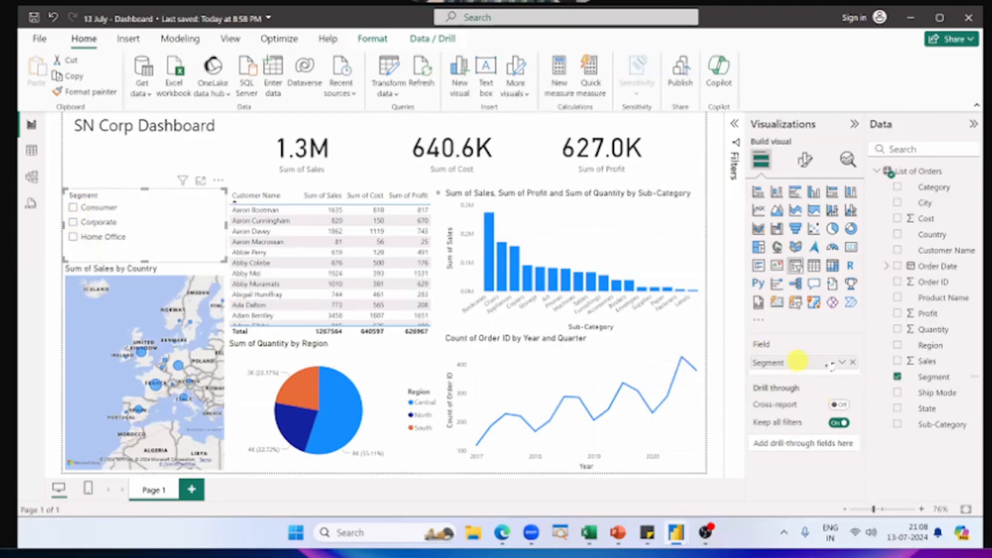
pyautogui.click(853, 362)
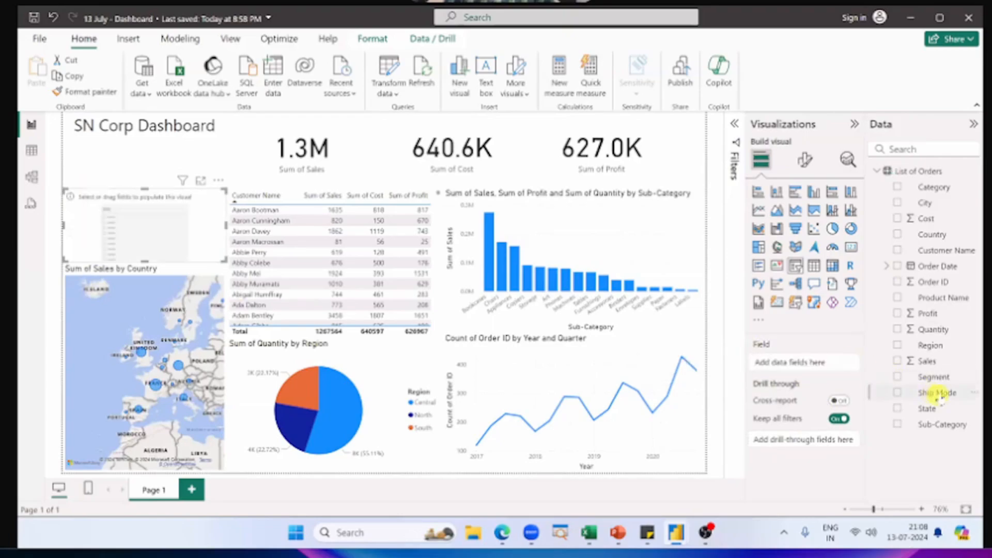
pyautogui.moveTo(939, 394); pyautogui.dragTo(148, 224)
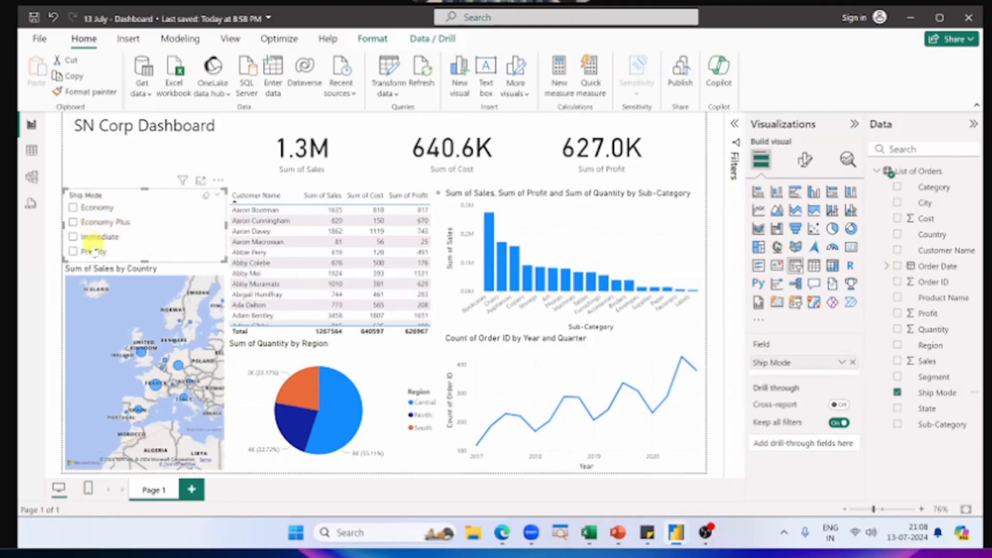
# Step: Filter the report by Economy and by Immediate in the Ship Mode slicer, one after the other, and clear the selection
pyautogui.click(96, 208)
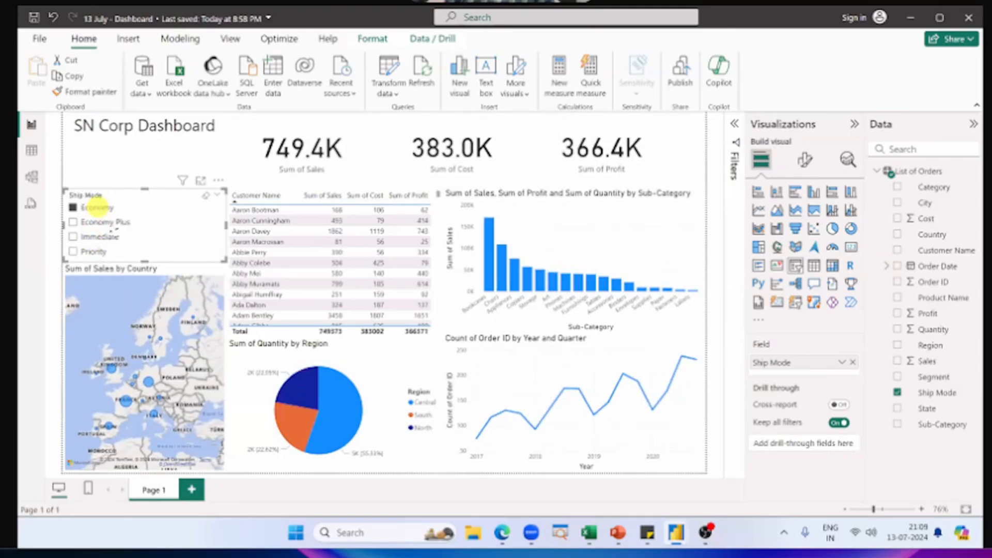
pyautogui.click(112, 237)
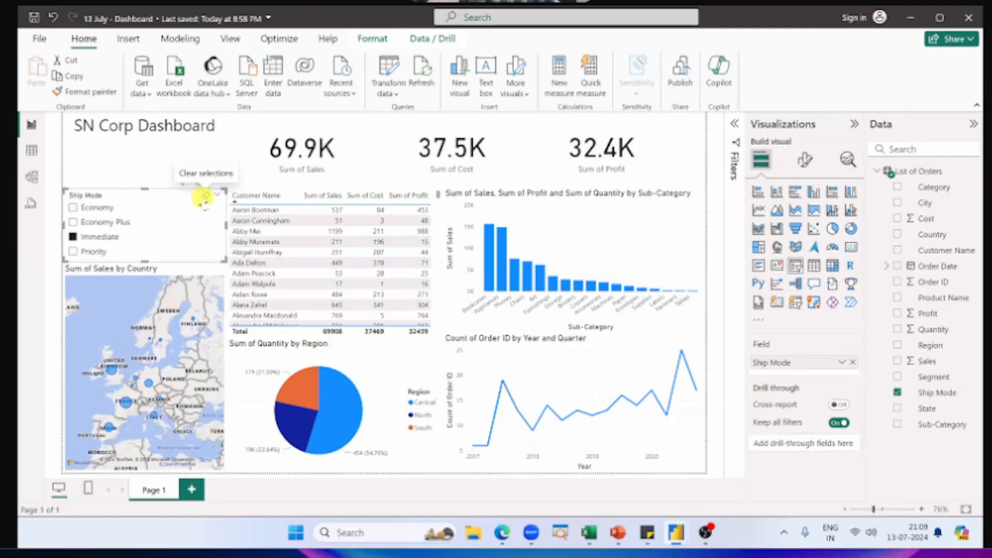
pyautogui.click(204, 198)
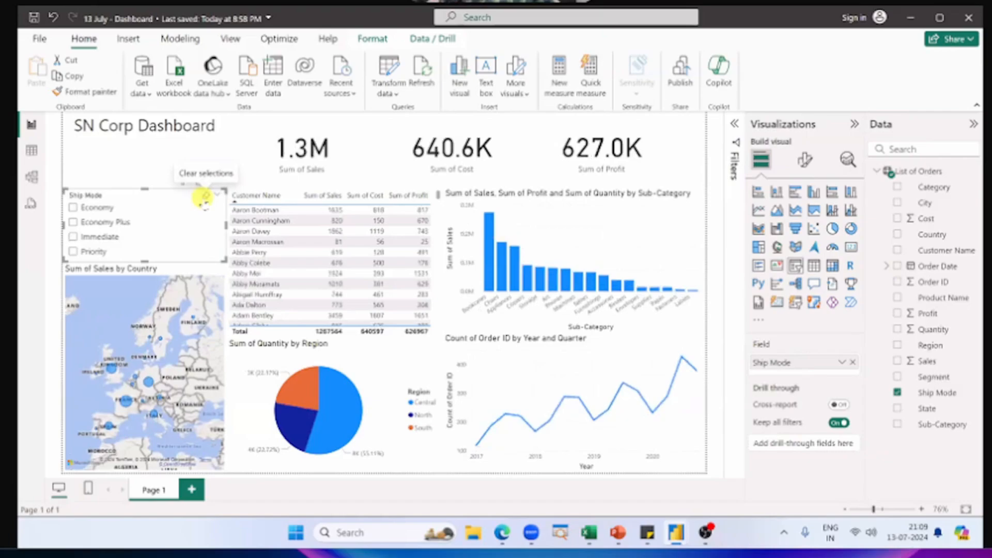
pyautogui.click(125, 173)
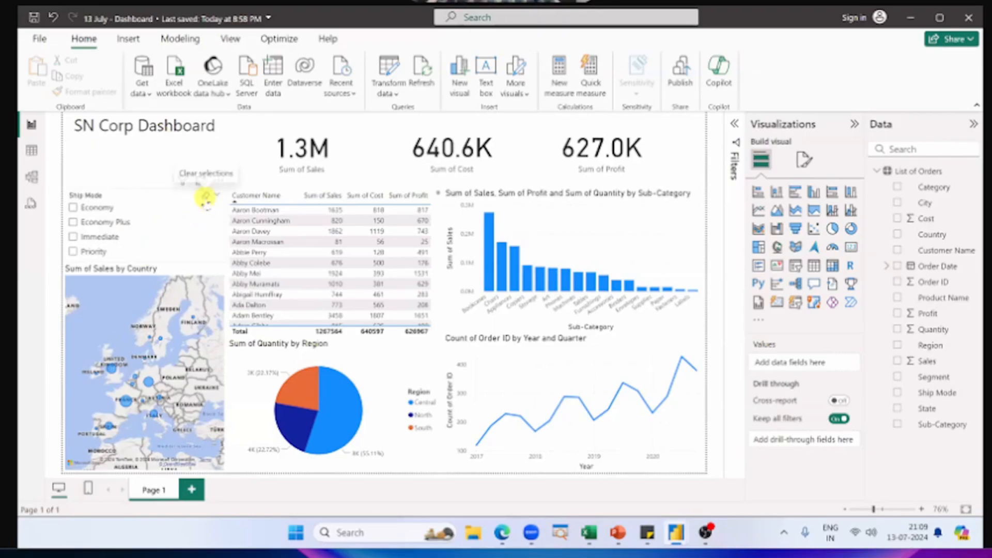
pyautogui.click(205, 197)
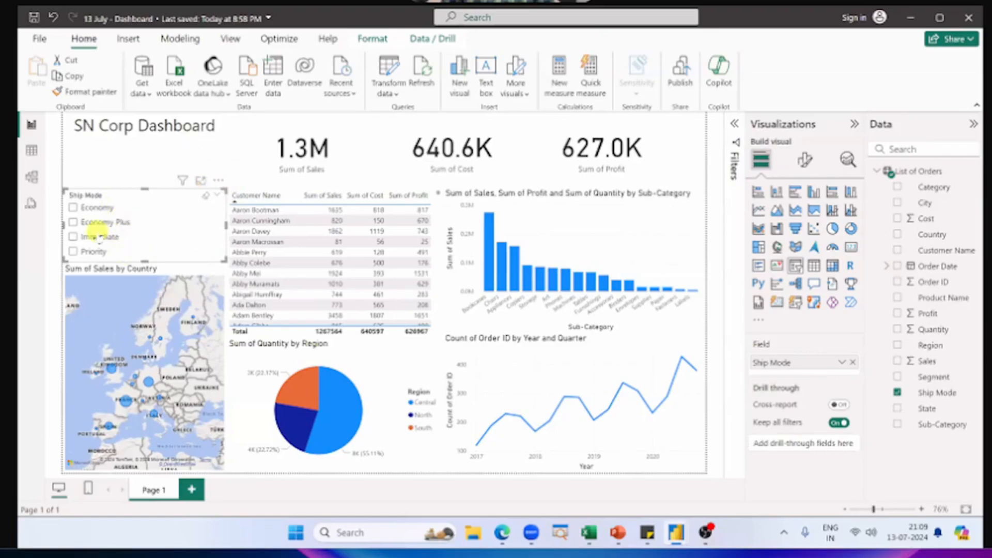
pyautogui.click(129, 164)
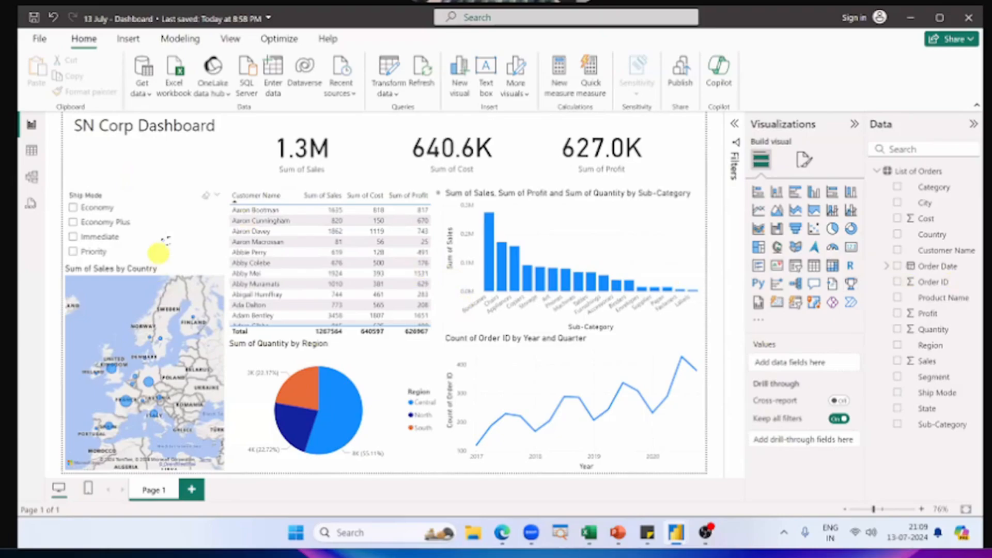
pyautogui.click(175, 124)
pyautogui.click(53, 239)
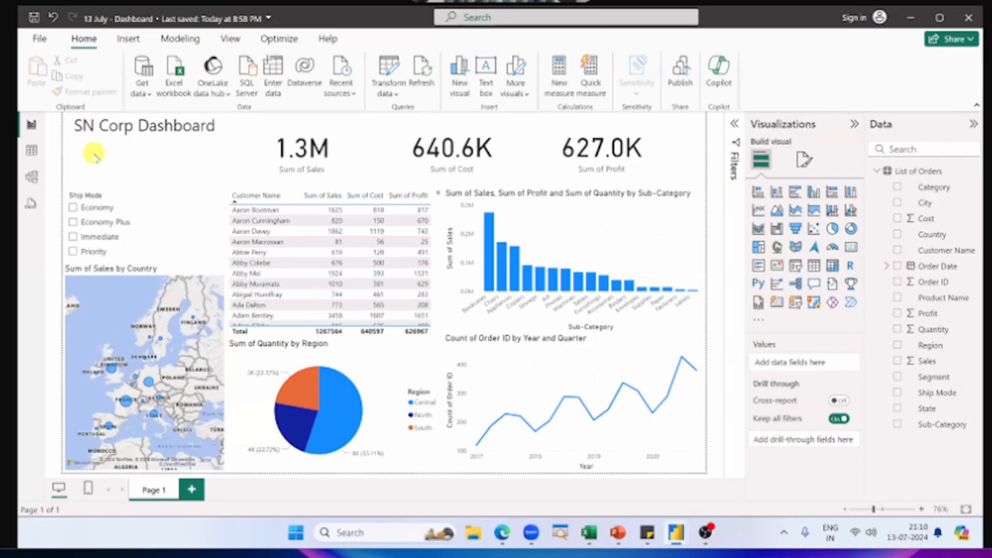
# Step: Switch to the "Power BI Dashboard" reference report and examine the start and end dates of its Order Date slicer
pyautogui.hotkey('alt', 'Tab')
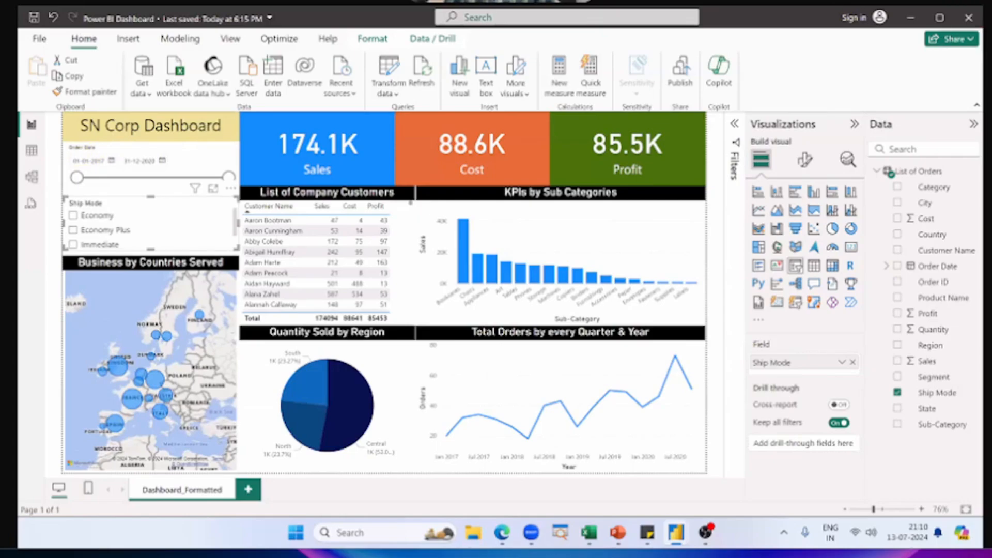
pyautogui.click(198, 165)
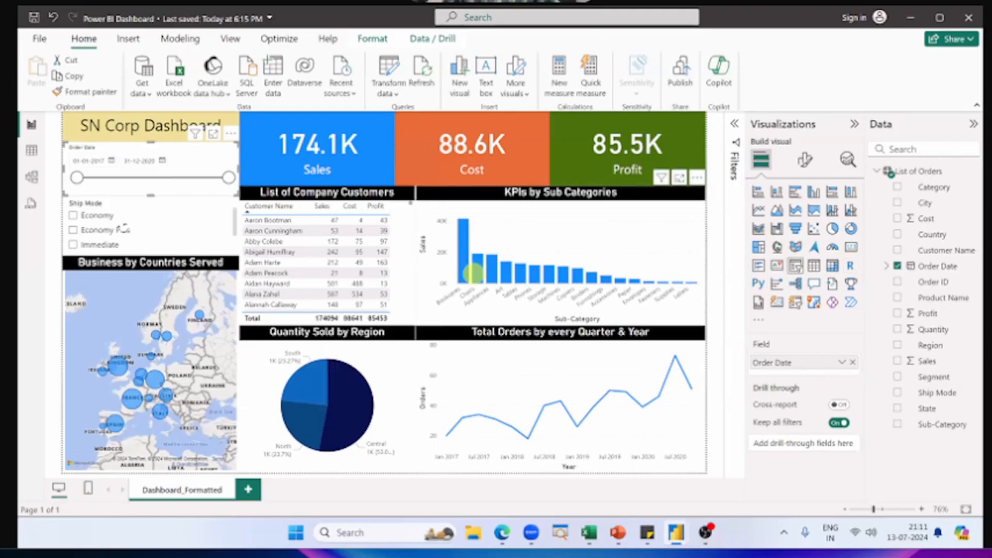
pyautogui.click(81, 161)
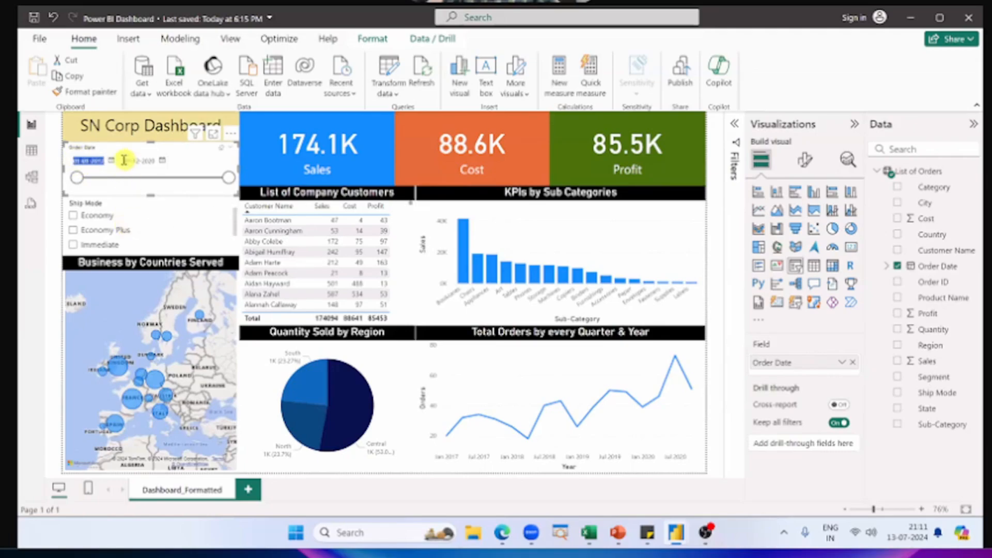
pyautogui.click(150, 160)
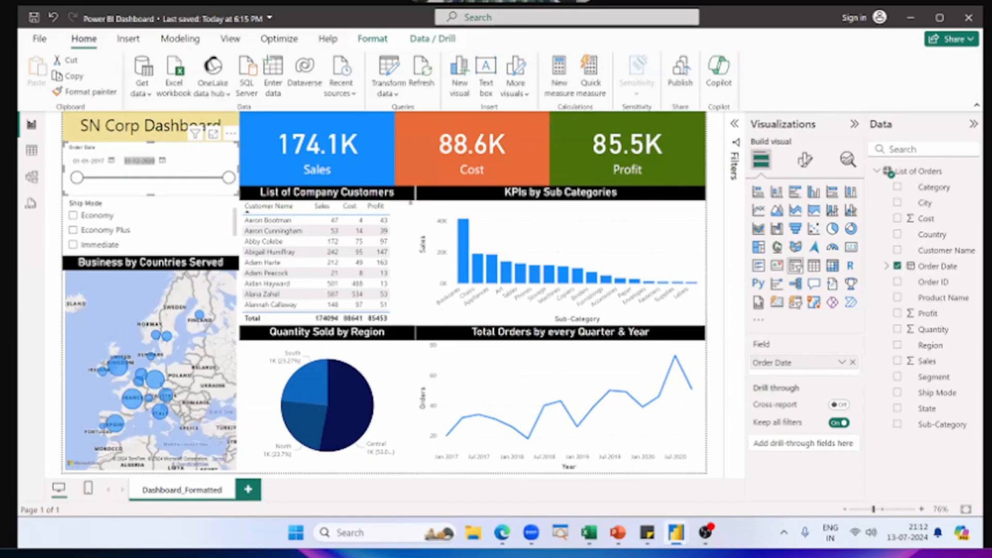
# Step: Return to the "13 July - Dashboard" report and add an empty slicer, fitted between the title and the Ship Mode slicer
pyautogui.hotkey('alt', 'Tab')
pyautogui.hotkey('alt', 'Tab')
pyautogui.hotkey('alt', 'Tab')
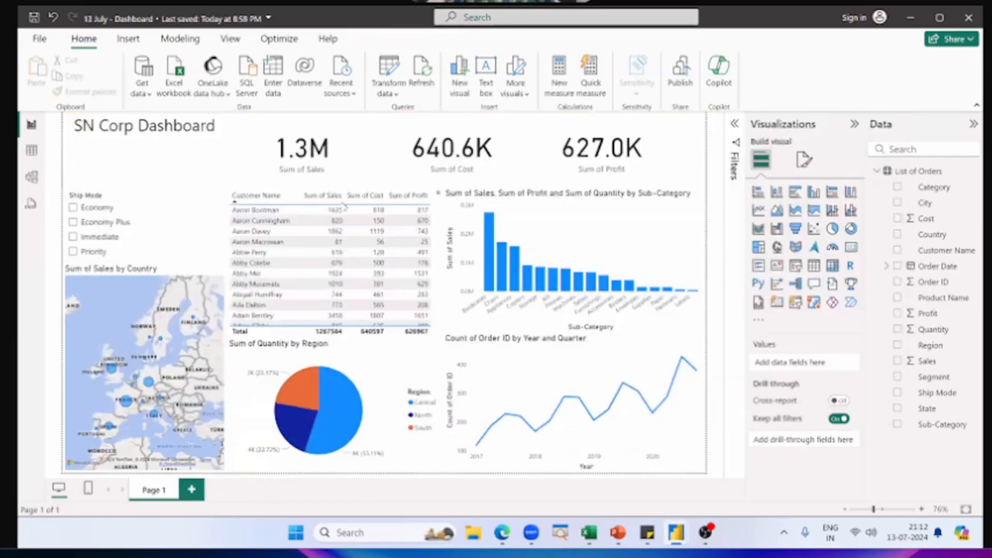
pyautogui.click(191, 191)
pyautogui.click(152, 178)
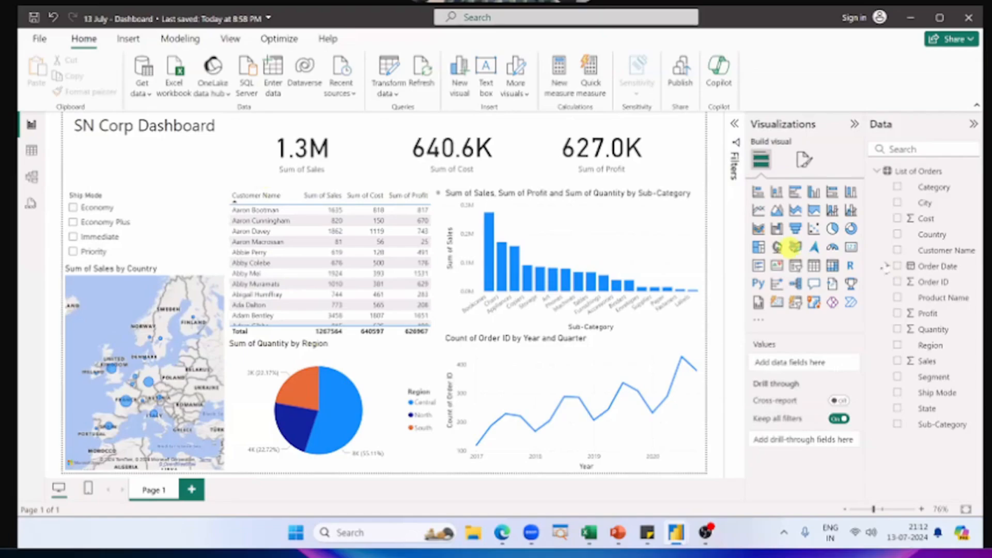
pyautogui.click(796, 267)
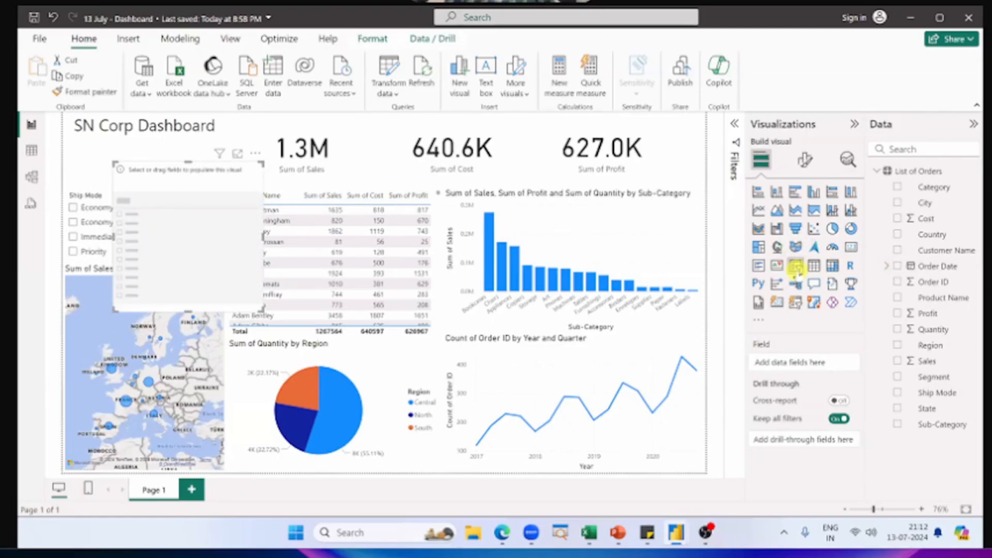
pyautogui.moveTo(124, 269); pyautogui.dragTo(72, 249)
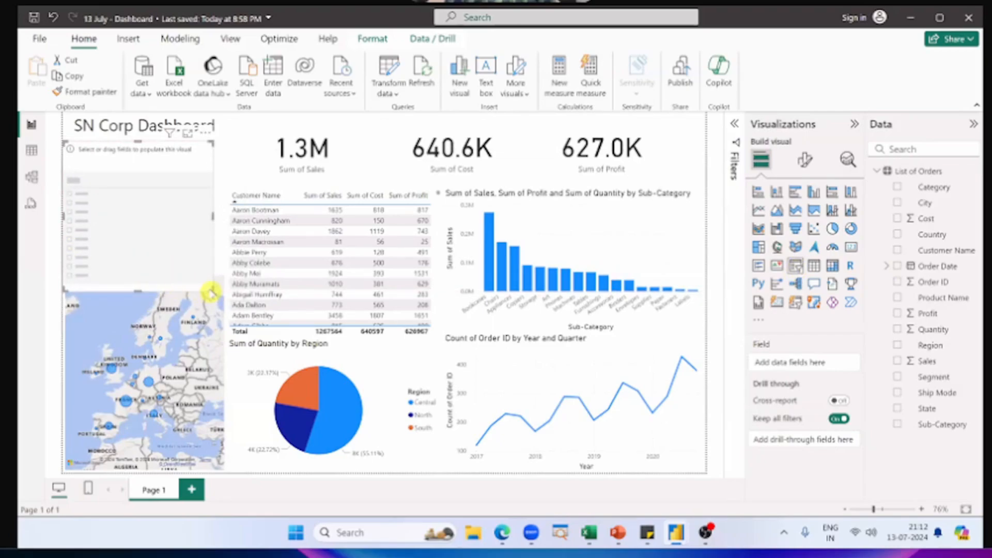
pyautogui.moveTo(211, 293); pyautogui.dragTo(227, 191)
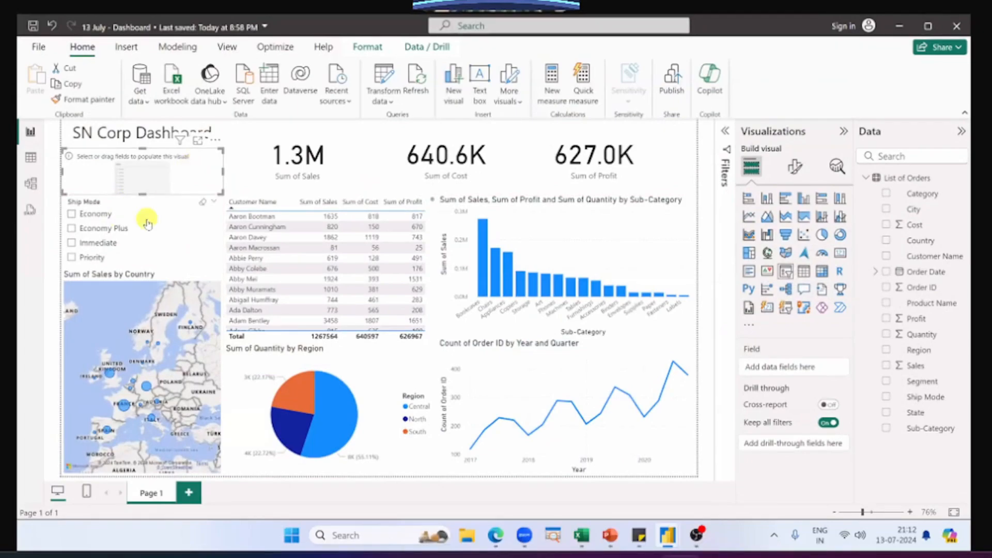
# Step: Lower the upper edge of the Ship Mode slicer and extend the empty slicer down to meet it
pyautogui.click(146, 220)
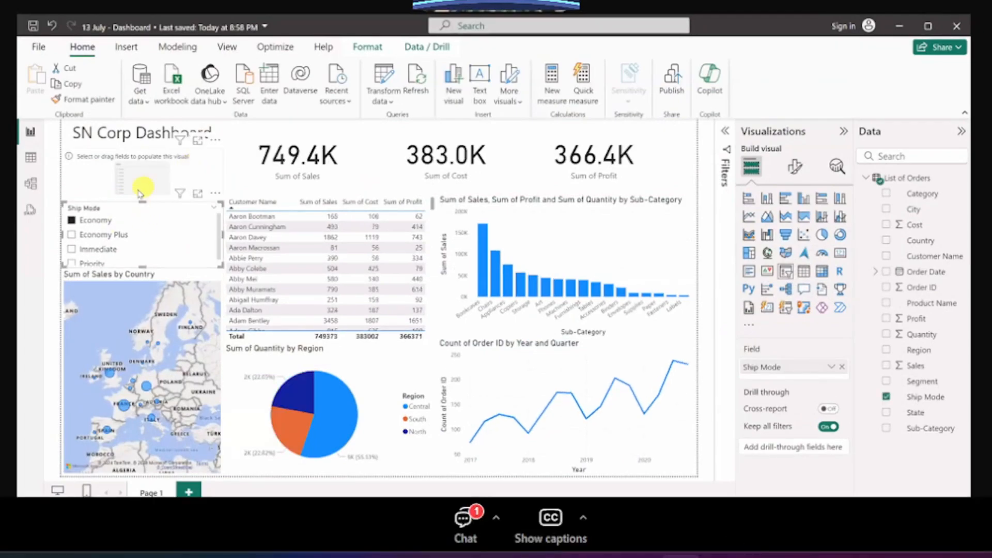
pyautogui.click(139, 193)
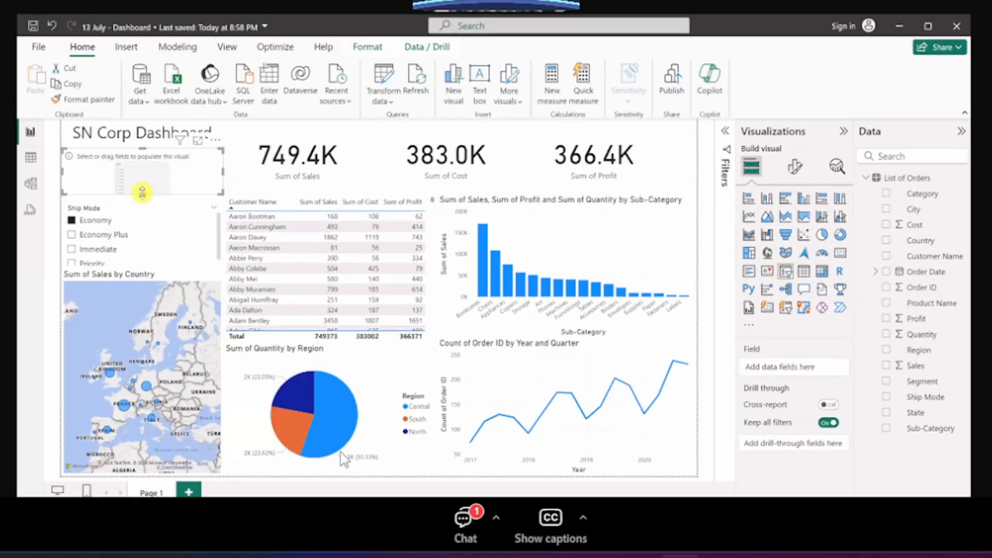
pyautogui.moveTo(142, 193); pyautogui.dragTo(142, 200)
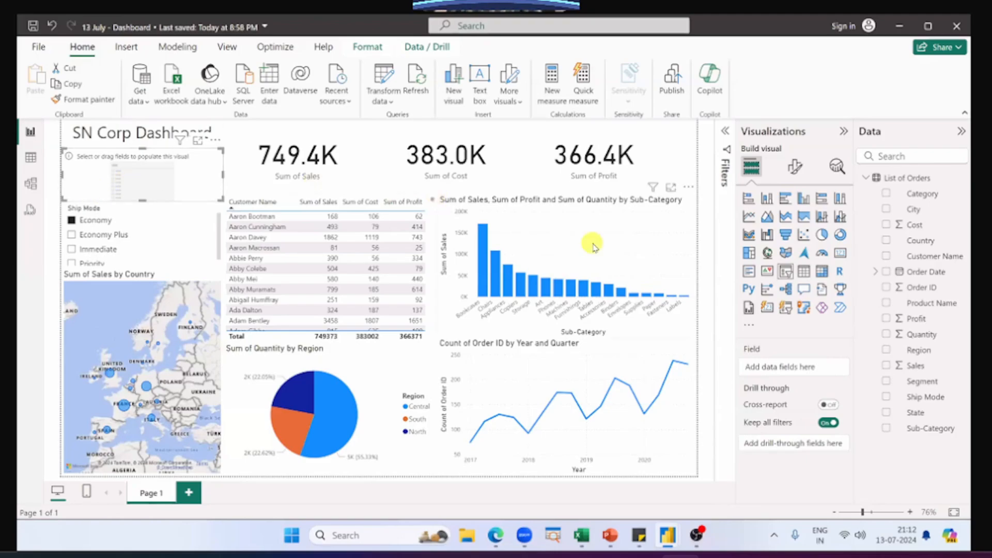
# Step: Assign the Order Date field to the empty slicer and clear the Economy selection in the Ship Mode slicer
pyautogui.moveTo(933, 273); pyautogui.dragTo(805, 365)
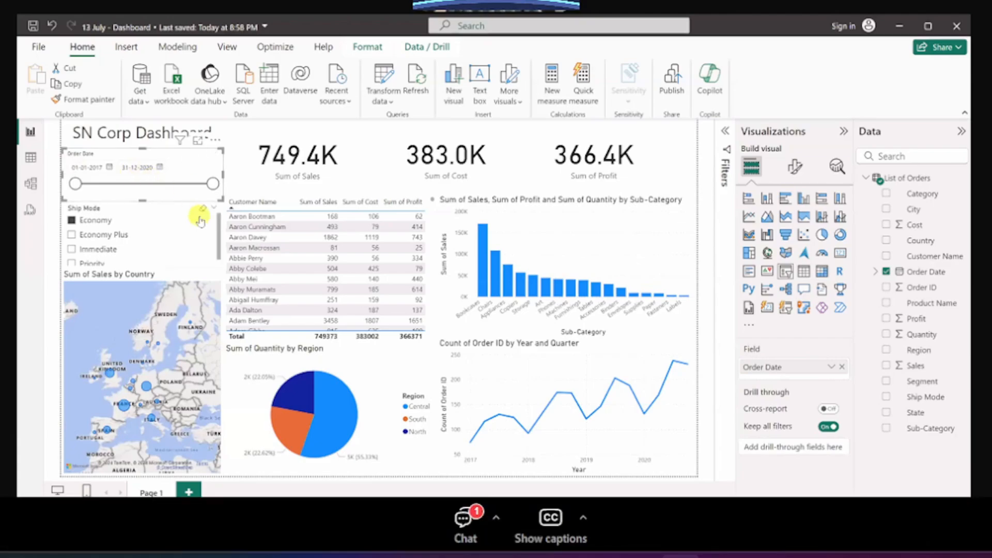
pyautogui.click(201, 207)
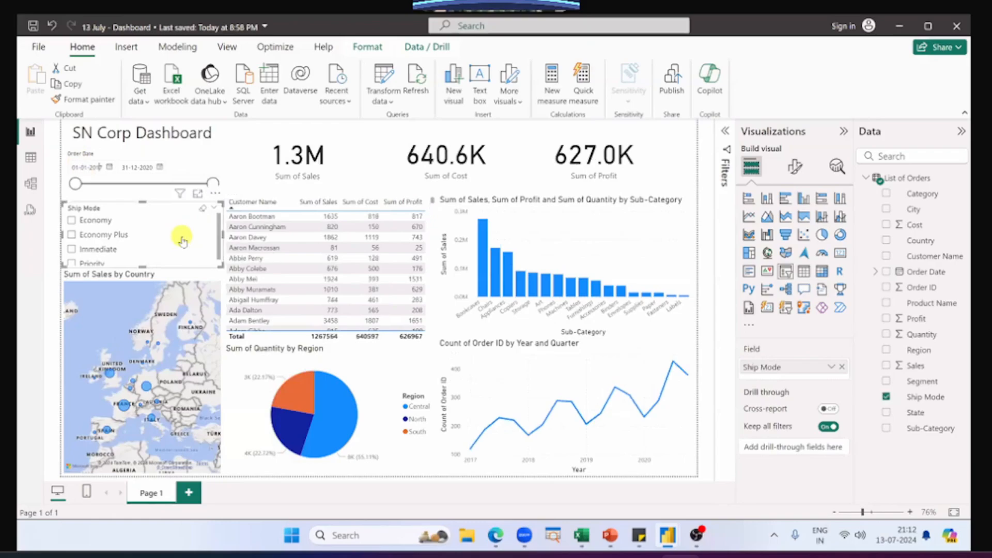
# Step: Filter the report to order dates from 01-01-2018 to 31-12-2019 in the Order Date slicer, and clear that selection
pyautogui.write('8')
pyautogui.press('Return')
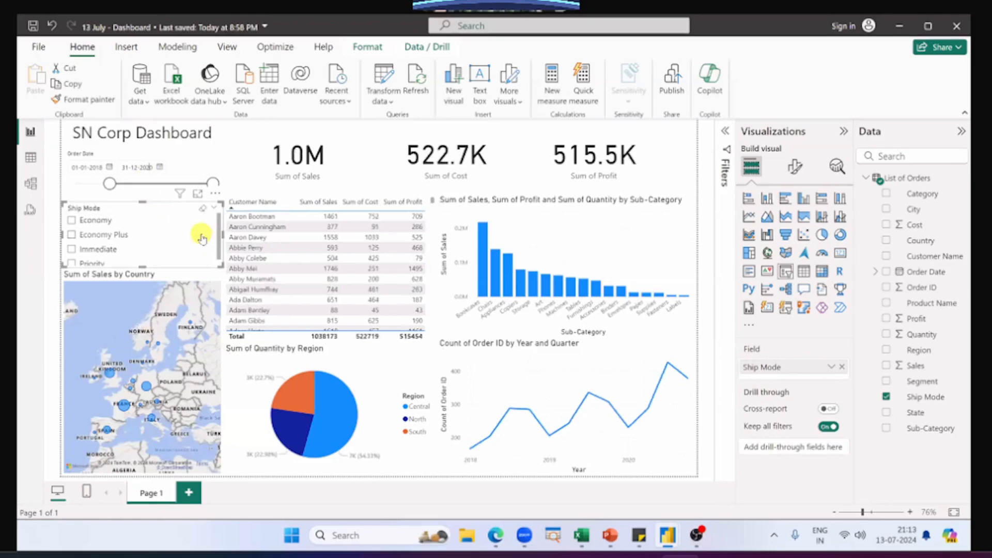
pyautogui.hotkey('shift', 'Right')
pyautogui.hotkey('shift', 'Right')
pyautogui.write('19')
pyautogui.press('Return')
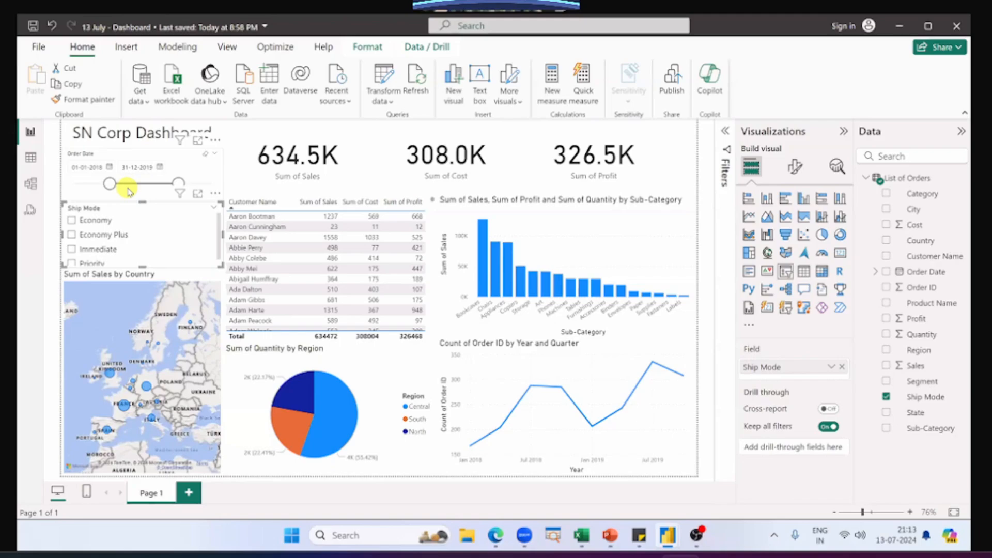
pyautogui.click(206, 157)
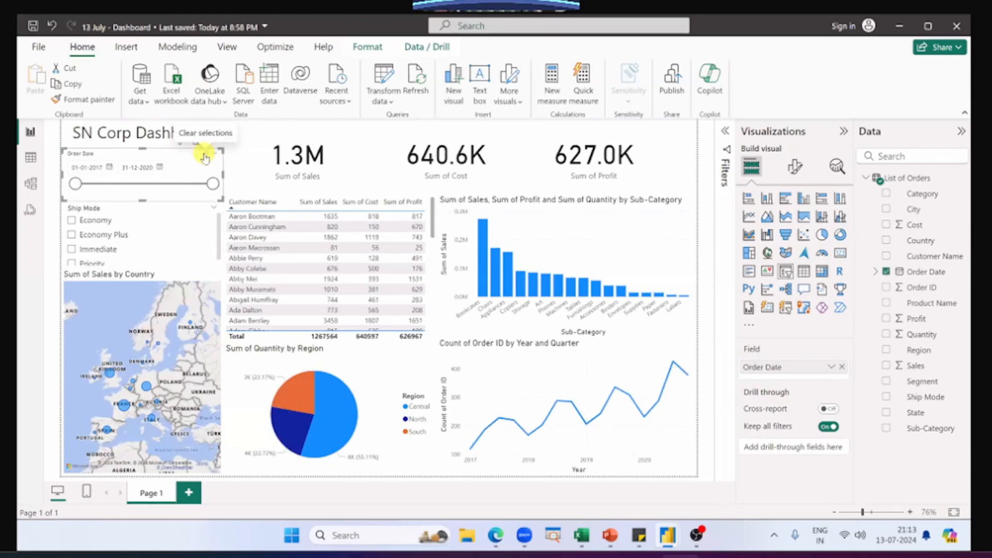
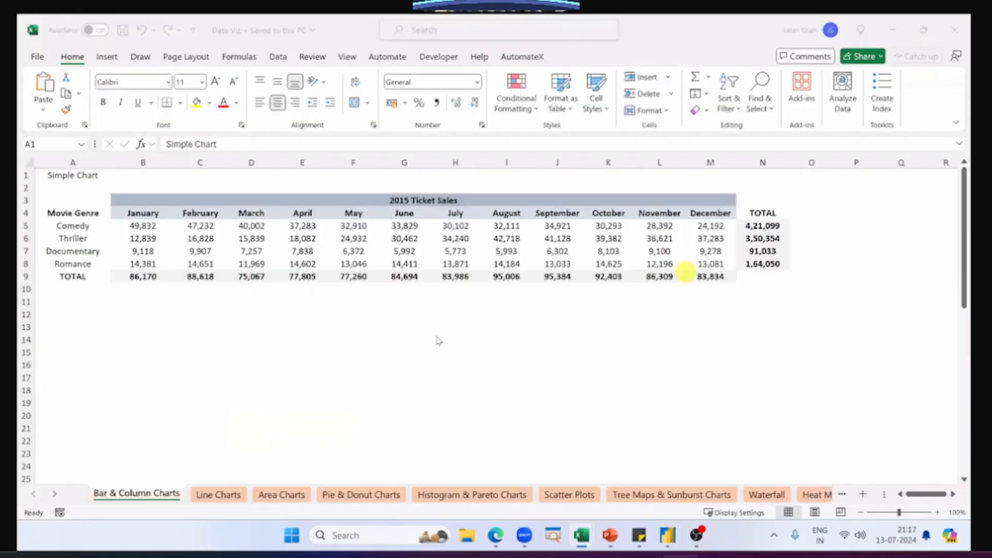
# Step: Look through the Data Viz workbook's chart sheets from Bar & Column Charts to Scatter Plots, and return to Bar & Column Charts
pyautogui.click(436, 336)
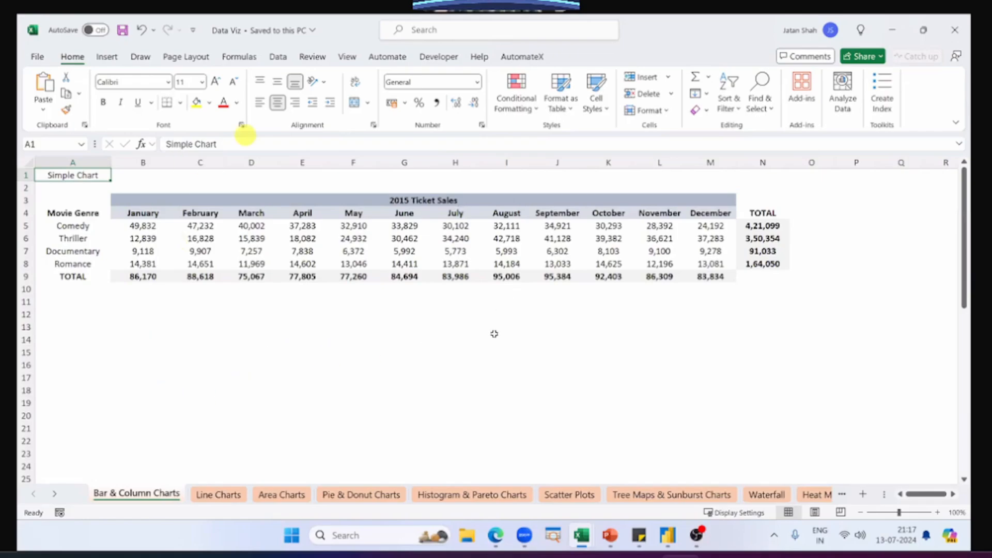
pyautogui.click(222, 495)
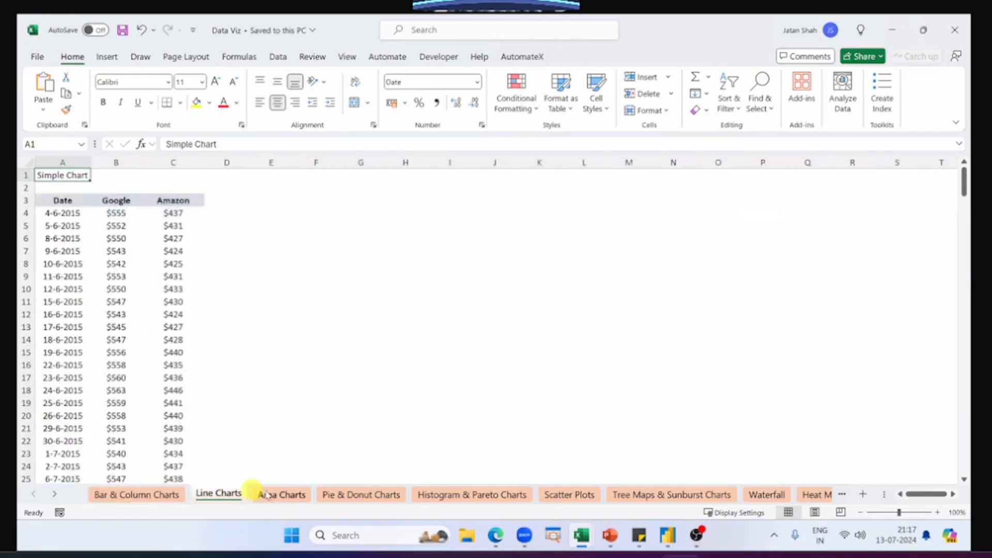
pyautogui.click(155, 495)
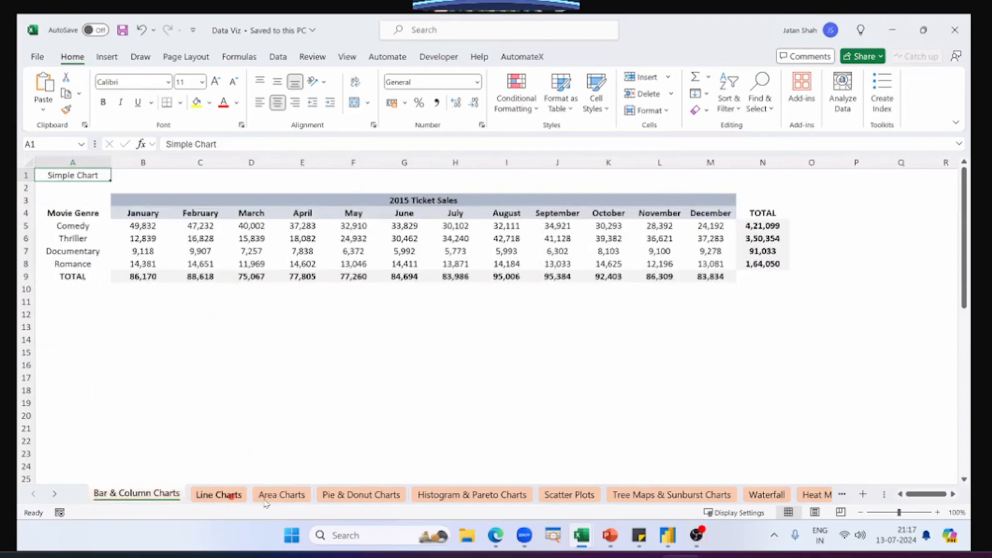
pyautogui.click(219, 495)
pyautogui.click(282, 495)
pyautogui.click(361, 495)
pyautogui.click(472, 495)
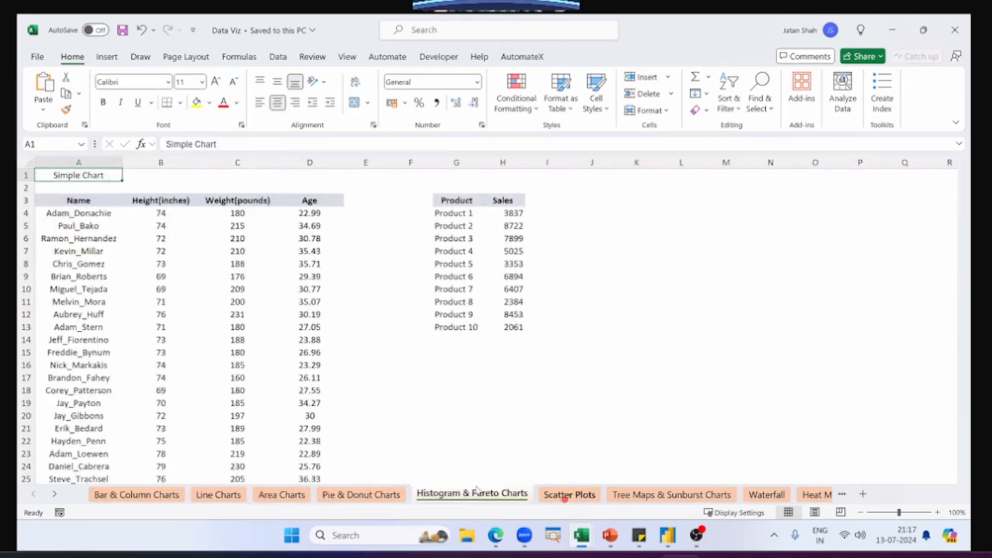
pyautogui.click(566, 496)
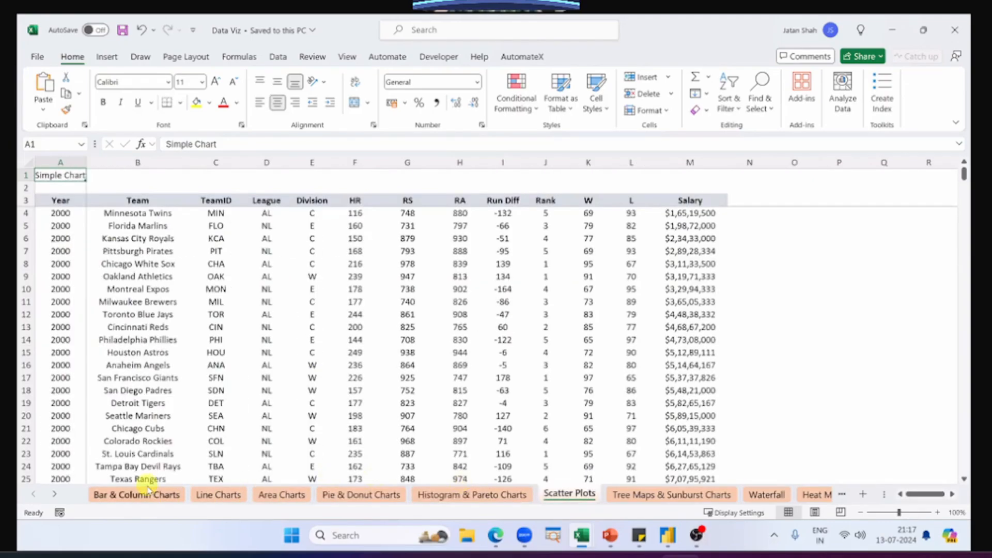
pyautogui.click(149, 493)
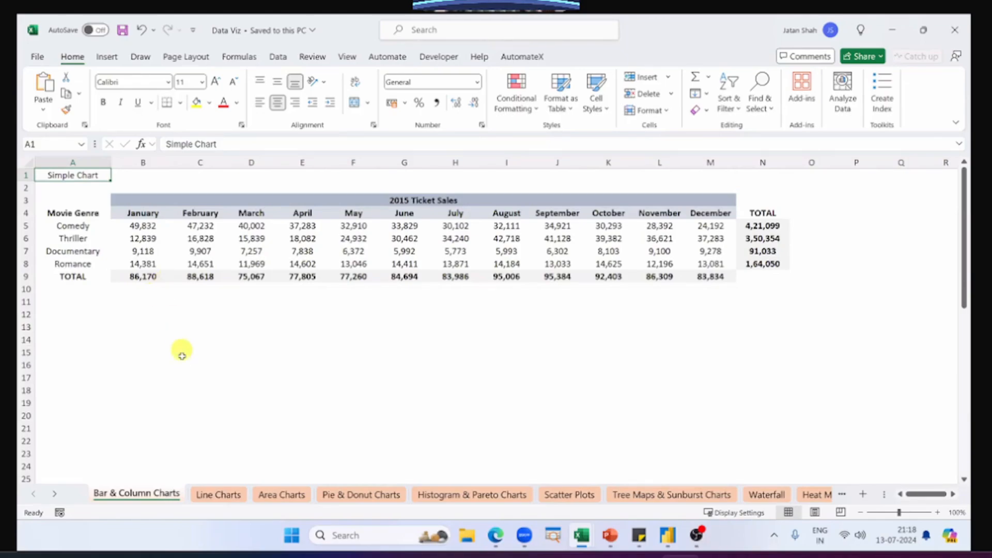
pyautogui.click(217, 492)
pyautogui.click(264, 493)
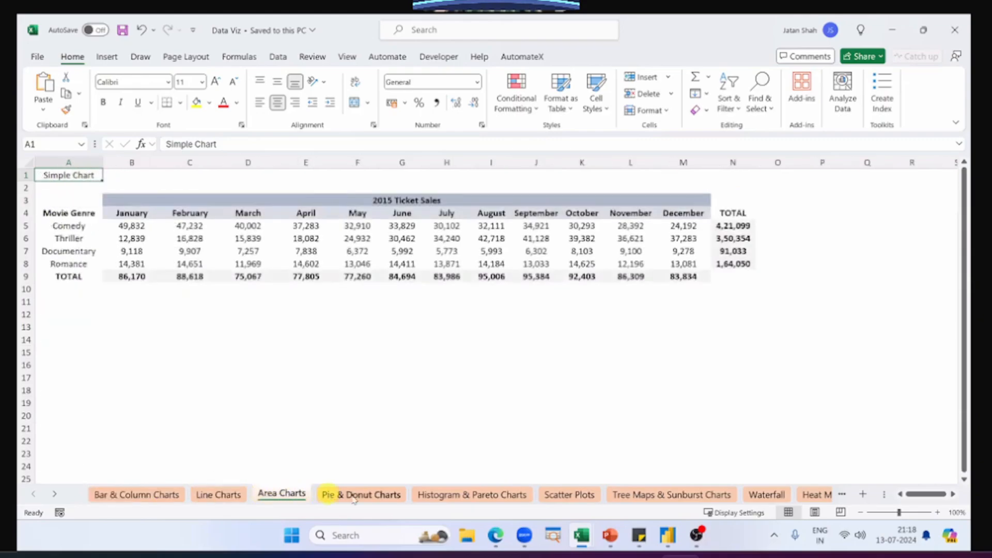
pyautogui.click(331, 495)
pyautogui.click(437, 495)
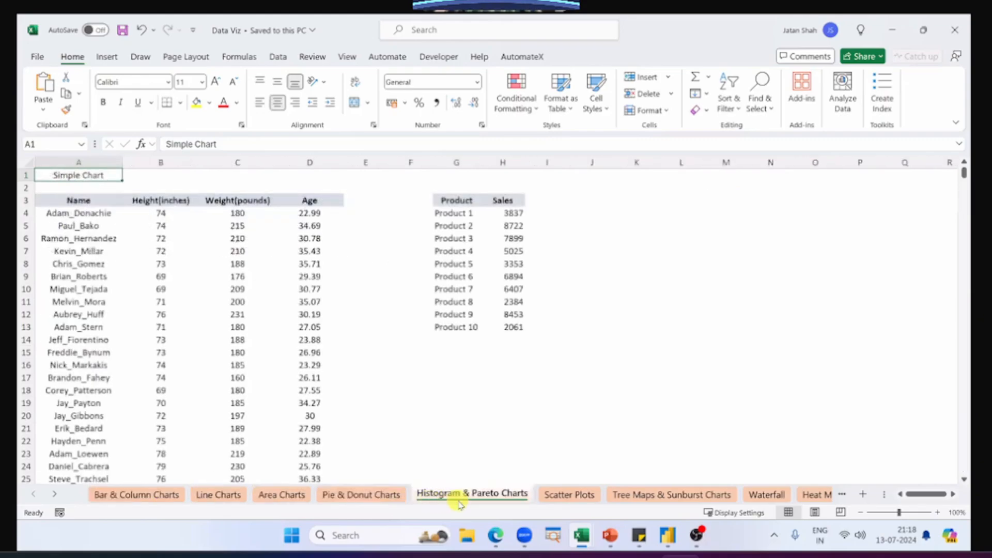
pyautogui.click(120, 500)
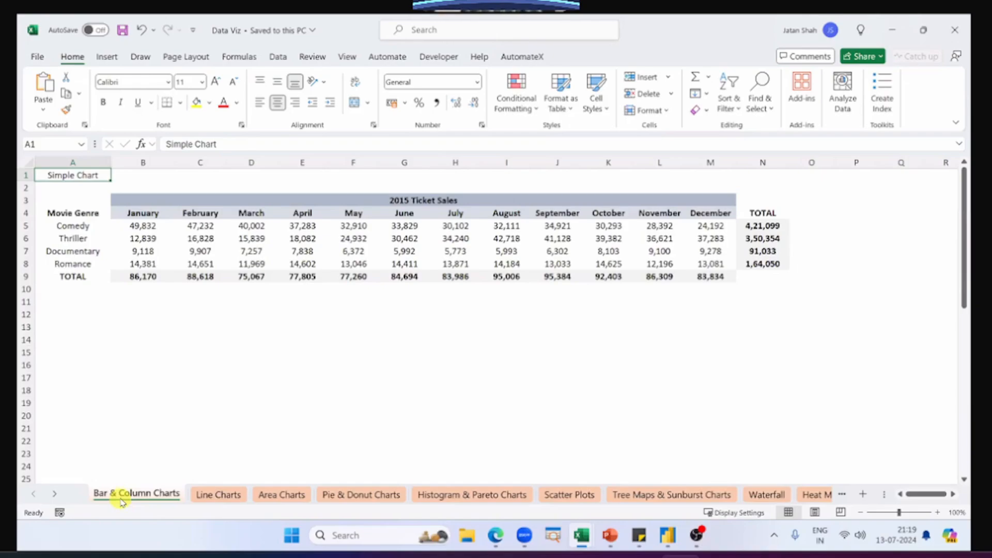
# Step: Merge cells C12:E15 on the Bar & Column Charts sheet, middle-align them and enter BASIC EXCEL USERS
pyautogui.moveTo(187, 314); pyautogui.dragTo(316, 351)
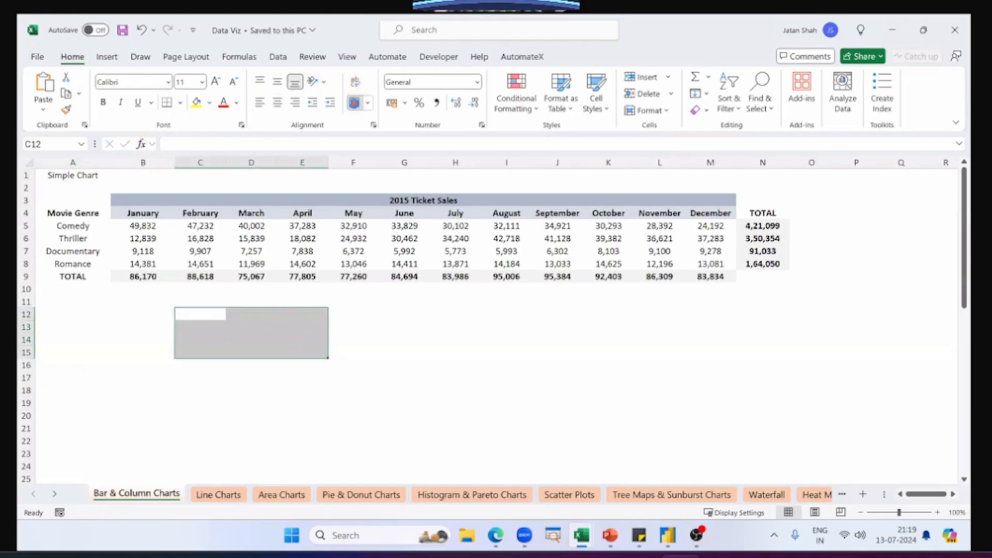
pyautogui.click(354, 102)
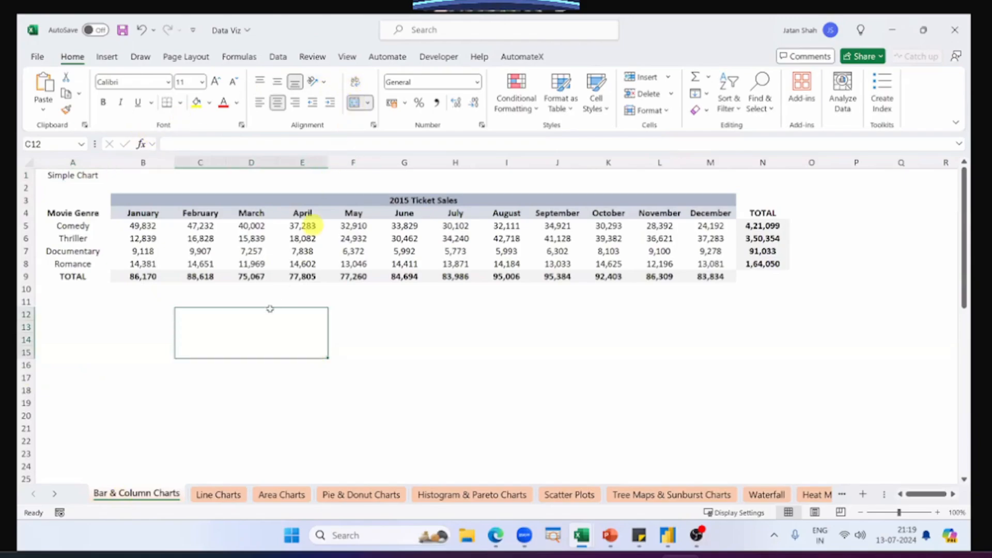
pyautogui.click(277, 82)
pyautogui.write('BASI')
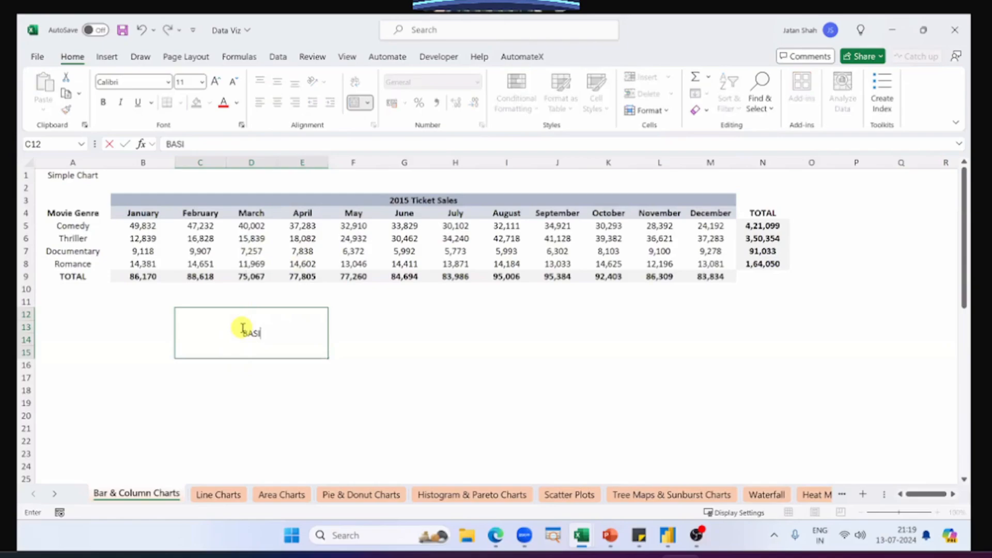
pyautogui.write('C EXCEL USERS')
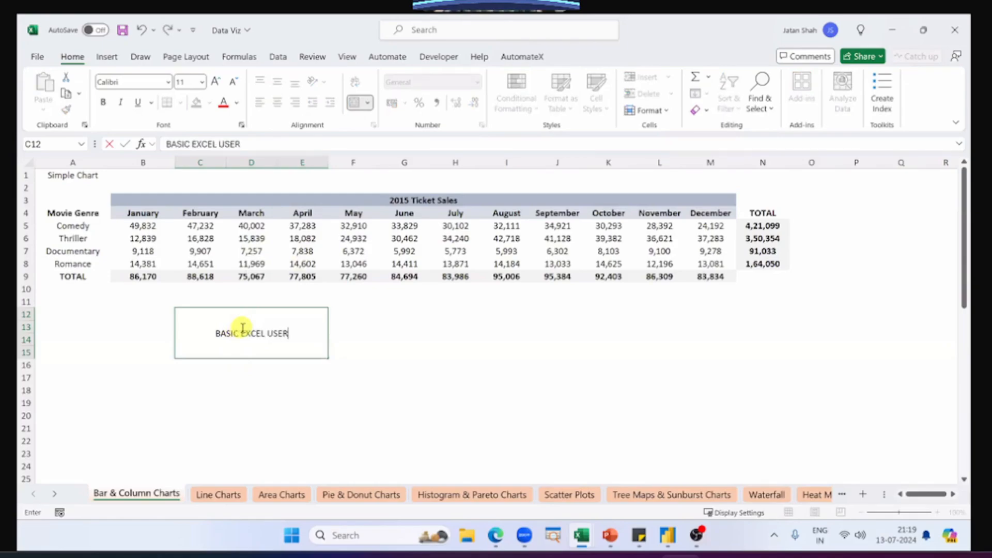
pyautogui.press('Up')
pyautogui.click(242, 327)
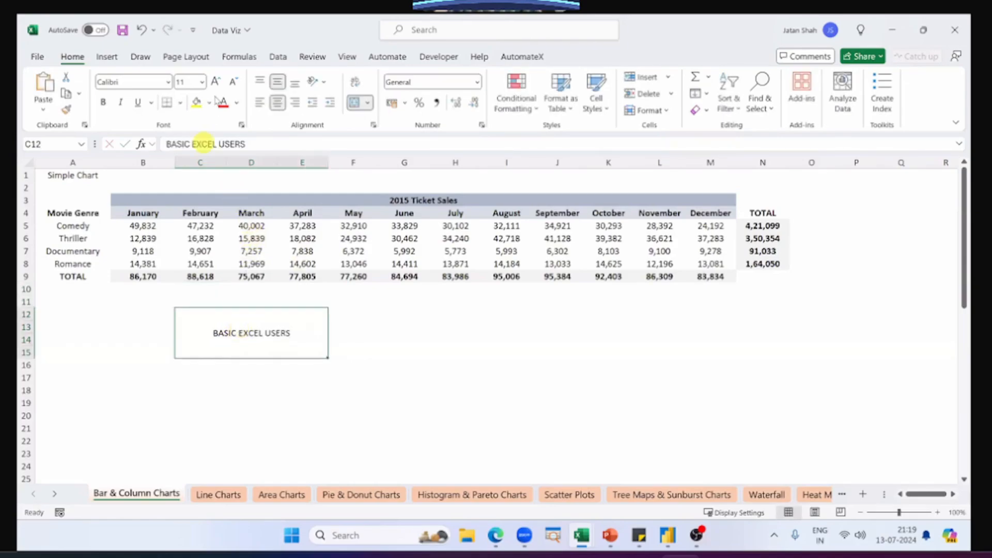
# Step: Enlarge the BASIC EXCEL USERS label to font size 16 and paste a copy of it at G12
pyautogui.click(215, 82)
pyautogui.click(215, 81)
pyautogui.click(215, 83)
pyautogui.hotkey('ctrl', 'c')
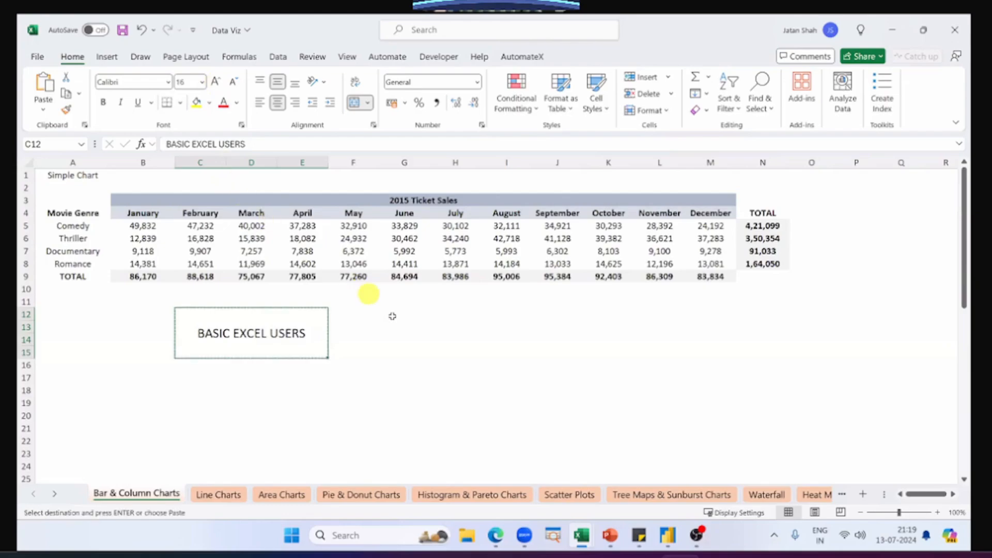
pyautogui.click(394, 317)
pyautogui.hotkey('ctrl', 'v')
pyautogui.press('Escape')
# Step: Change the copied label in G12 to read "Top 0.1% EXCEL USERS"
pyautogui.doubleClick(421, 329)
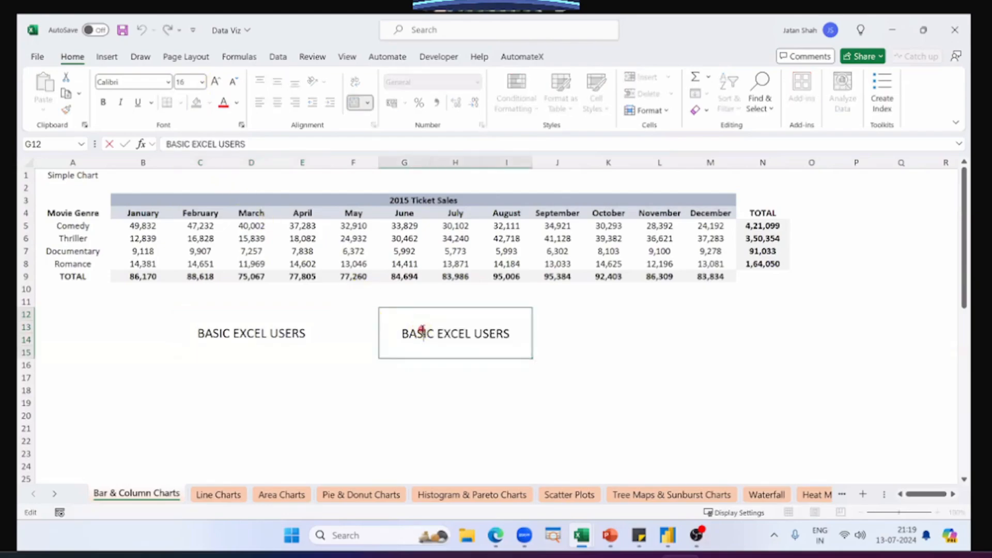
pyautogui.tripleClick(423, 331)
pyautogui.click(422, 330)
pyautogui.doubleClick(422, 330)
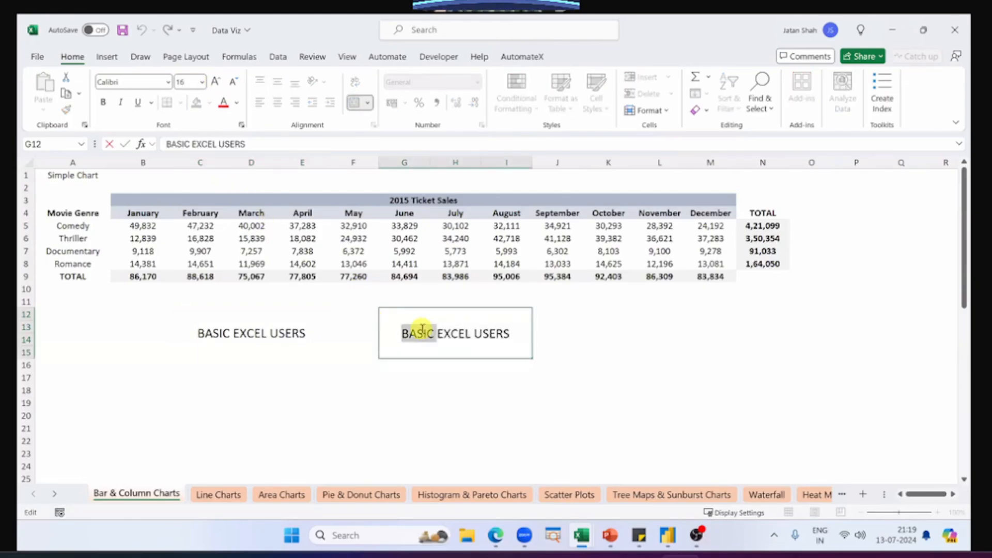
pyautogui.press('BackSpace')
pyautogui.write('Top 0.1')
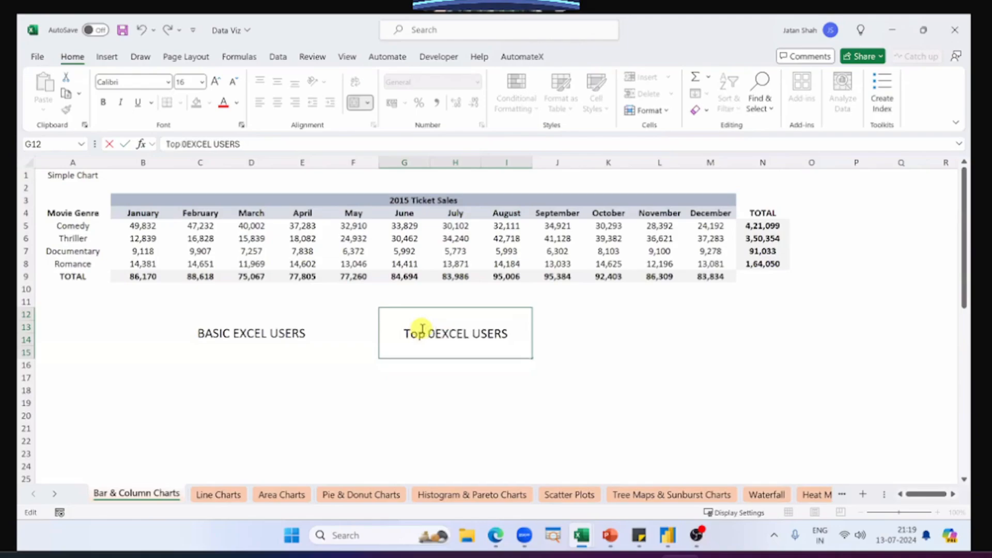
pyautogui.write('%')
pyautogui.press('Return')
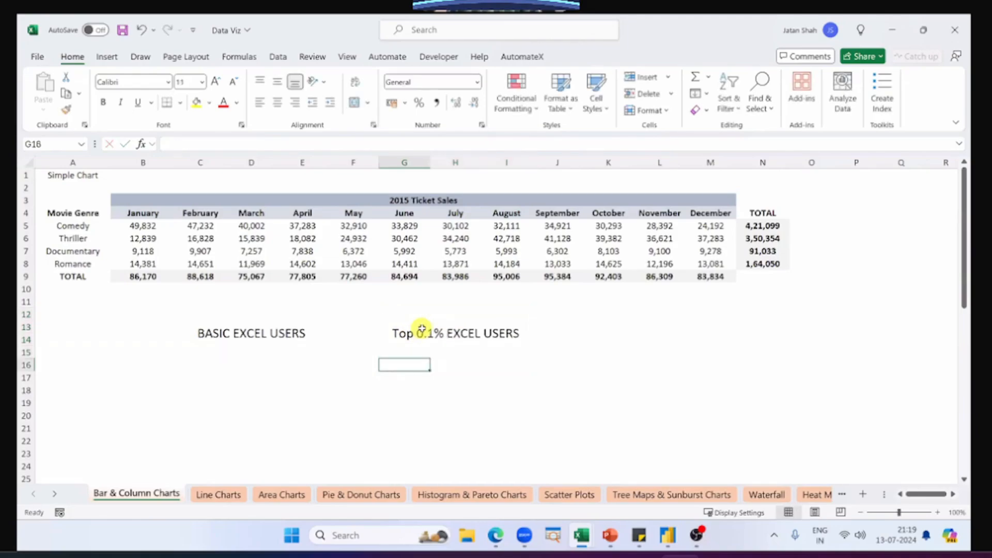
pyautogui.click(422, 330)
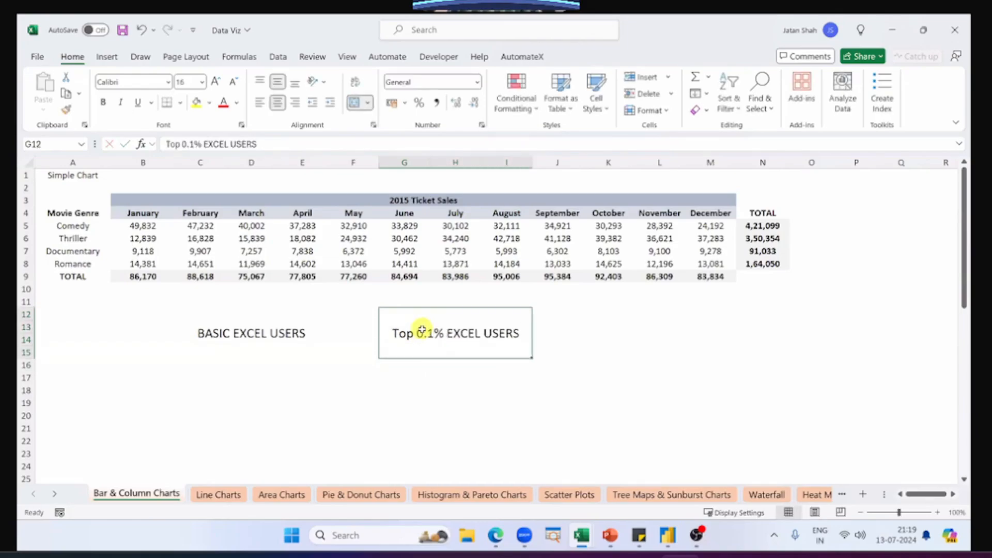
# Step: Select the BASIC EXCEL USERS label and add a new worksheet to the workbook
pyautogui.click(314, 349)
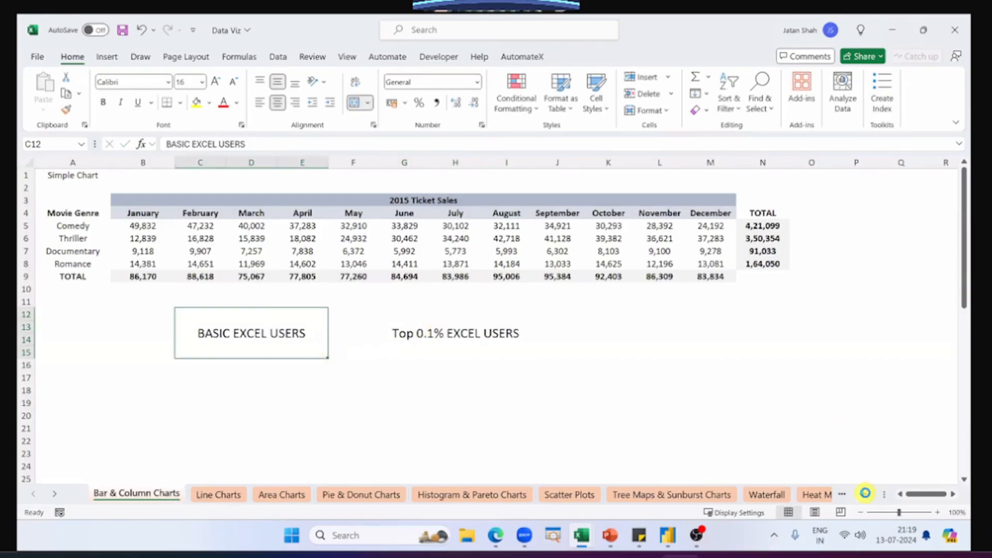
pyautogui.click(863, 494)
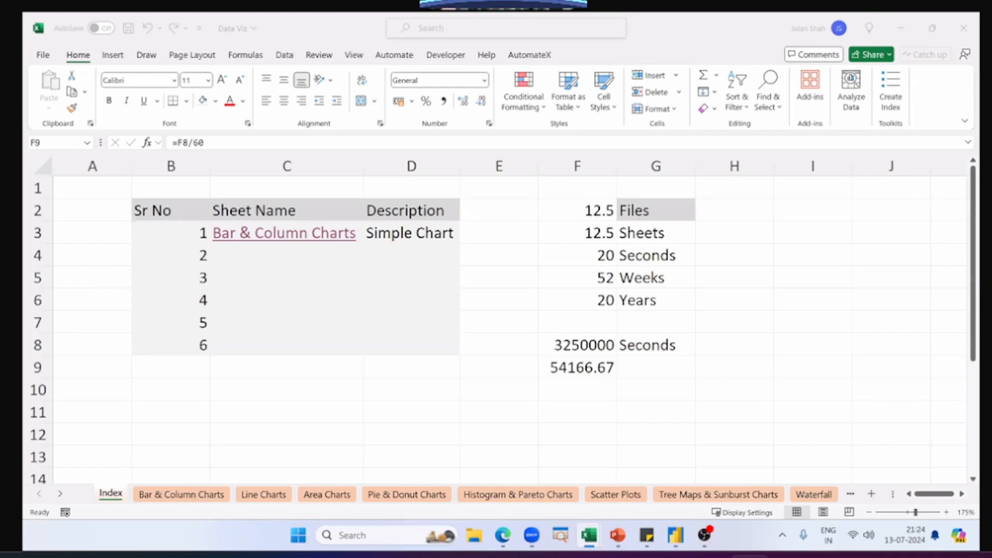
# Step: Inspect the formula in cell F9 of the Index sheet and leave it as it is
pyautogui.click(831, 356)
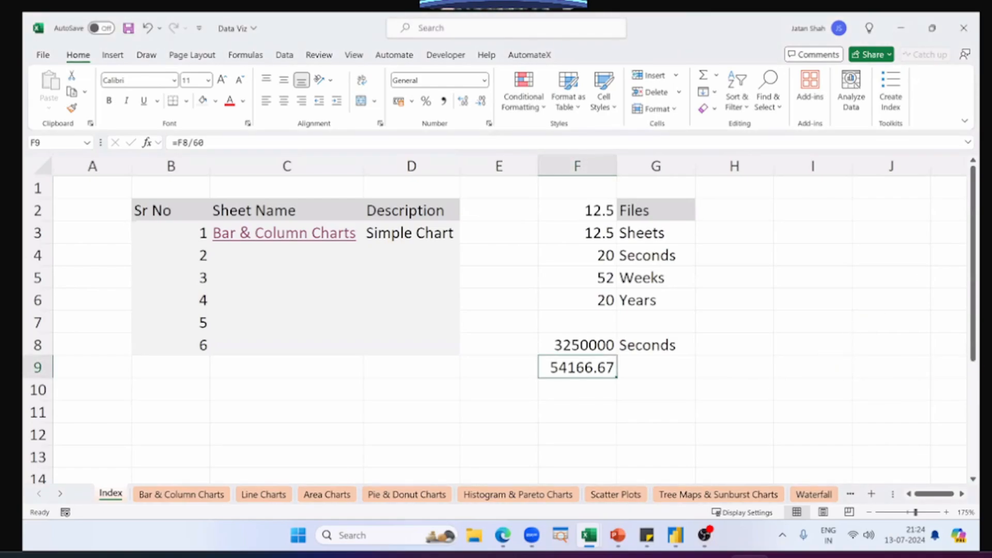
pyautogui.hotkey('alt', 'Tab')
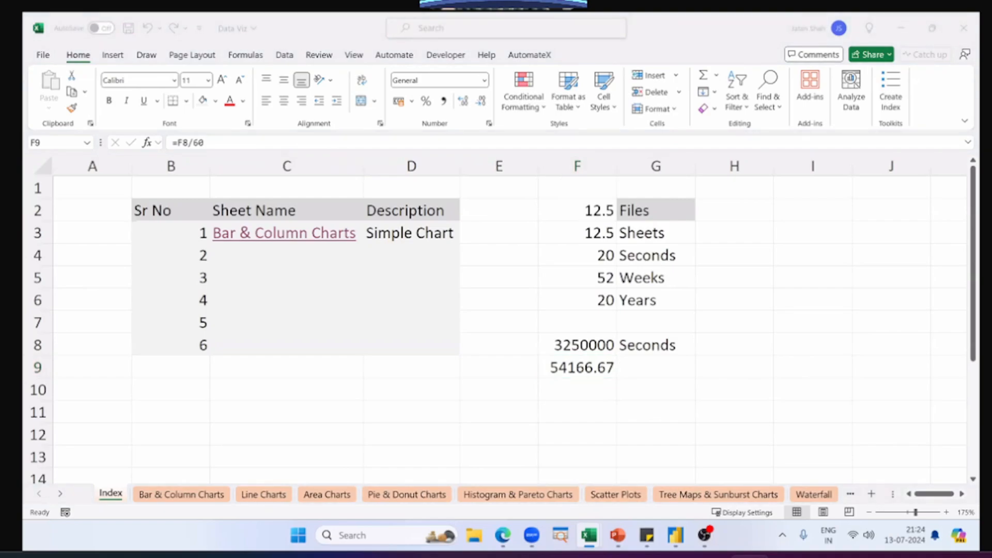
pyautogui.hotkey('alt', 'Tab')
pyautogui.press('F2')
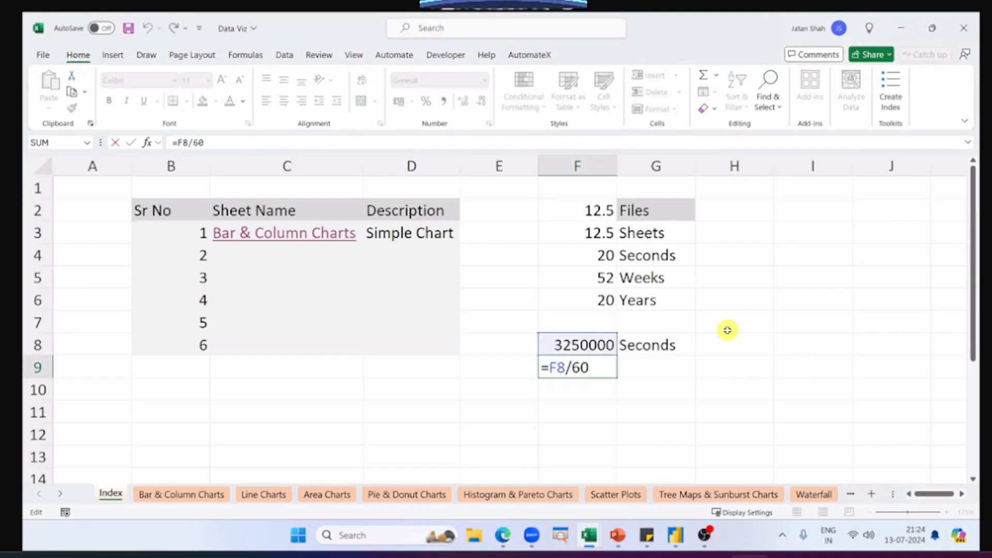
pyautogui.hotkey('ctrl', 'Return')
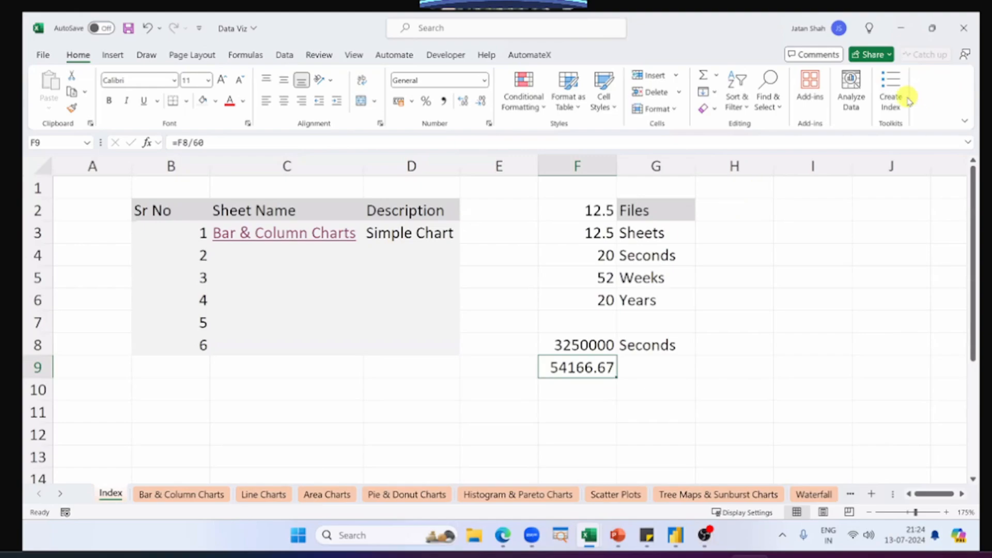
# Step: Delete the hand-made Index sheet and generate a new workbook index with the Create Index command
pyautogui.rightClick(108, 496)
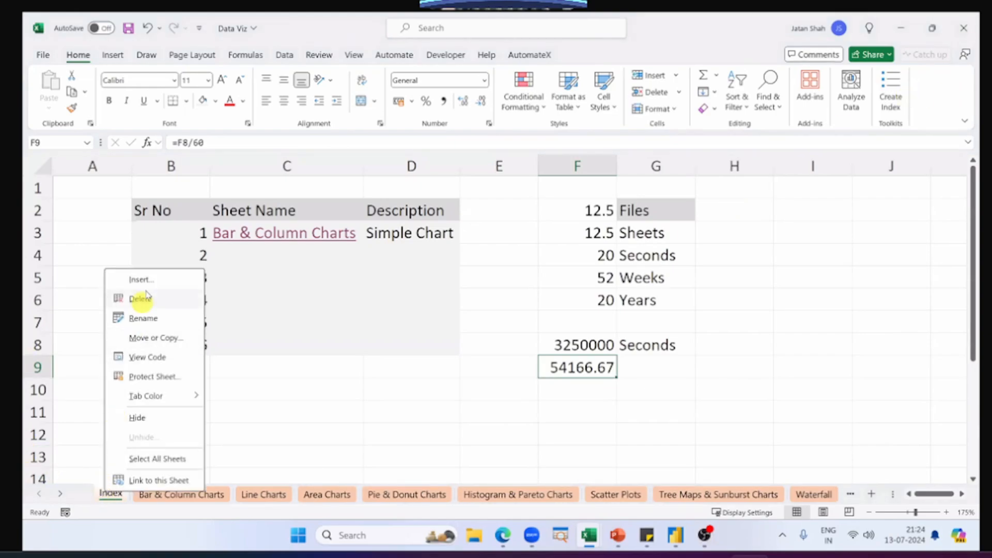
pyautogui.click(143, 297)
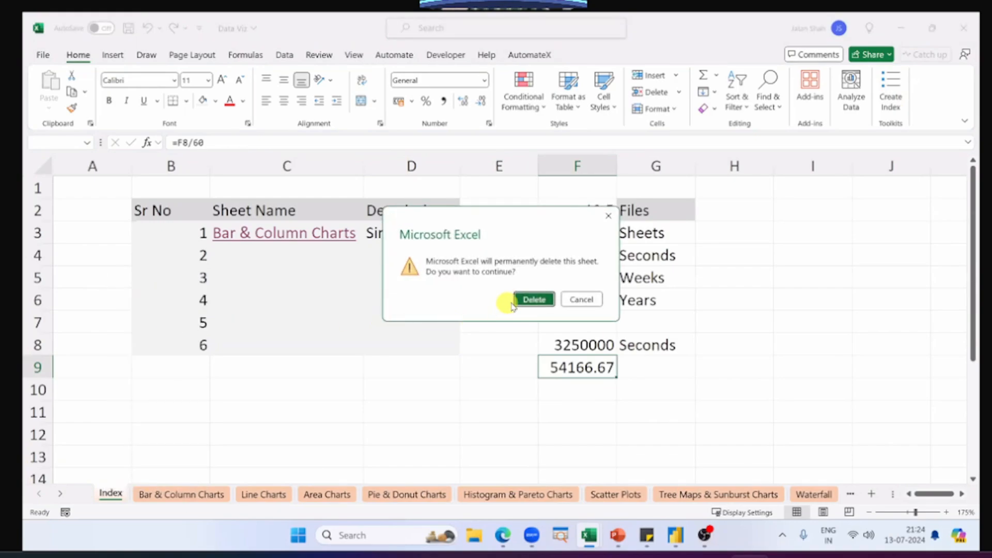
pyautogui.click(520, 300)
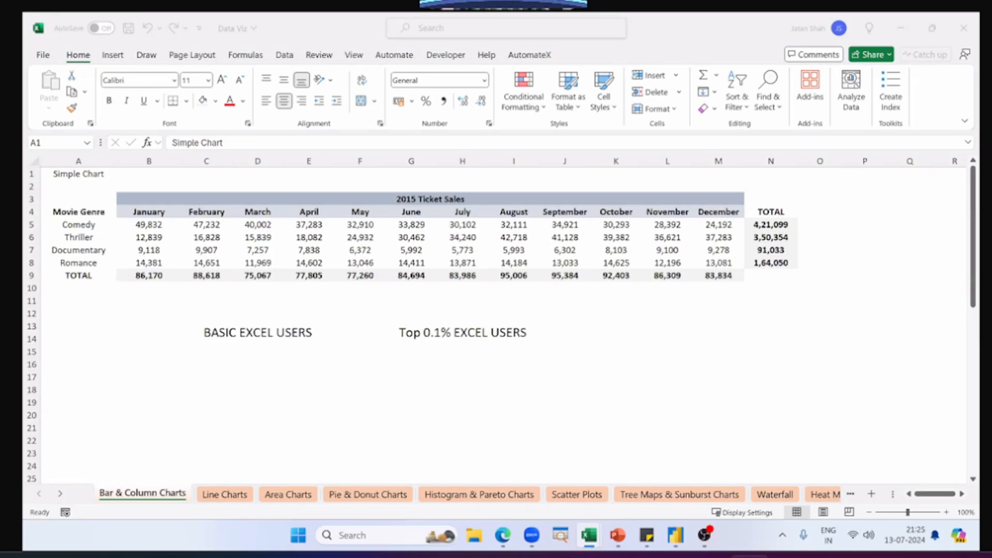
pyautogui.click(922, 88)
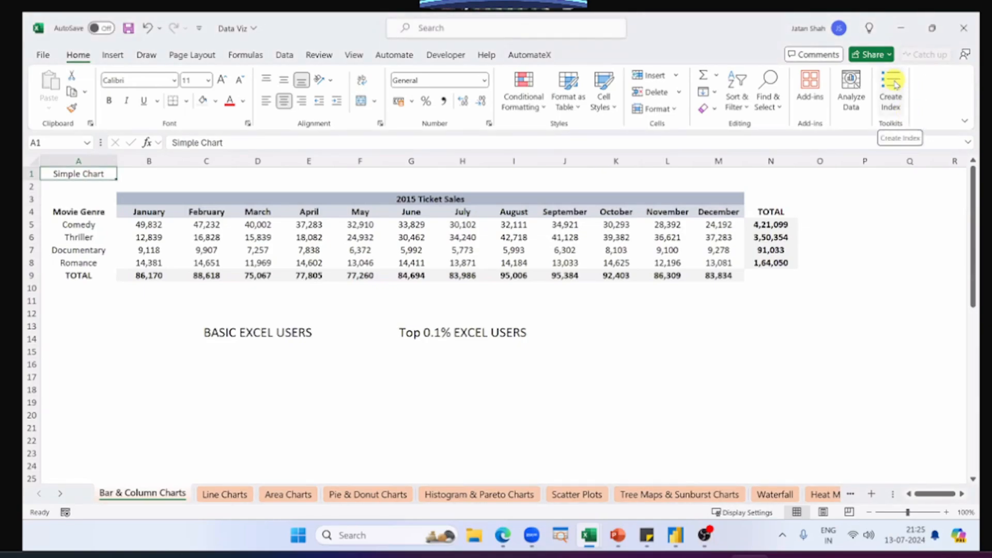
pyautogui.click(896, 86)
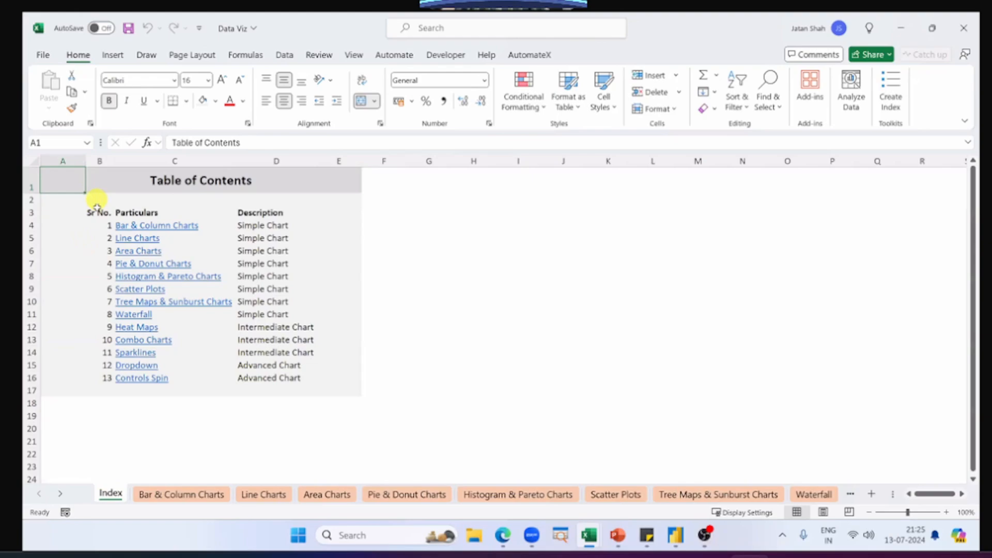
# Step: Review the Sr No., Particulars and Description columns of the generated table of contents
pyautogui.moveTo(97, 212); pyautogui.dragTo(86, 374)
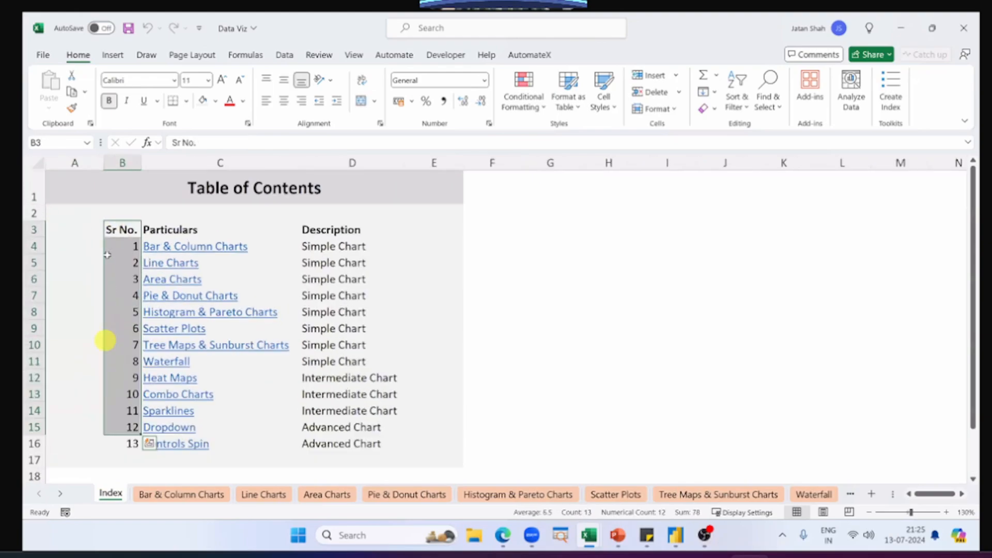
pyautogui.keyDown('ctrl'); pyautogui.scroll(2, 288, 215); pyautogui.keyUp('ctrl')
pyautogui.click(271, 228)
pyautogui.moveTo(270, 229); pyautogui.dragTo(279, 439)
pyautogui.click(360, 229)
pyautogui.moveTo(360, 229); pyautogui.dragTo(350, 440)
# Step: Compare the heading of the Bar & Column Charts sheet with its index description, and follow the index link to that sheet
pyautogui.click(204, 489)
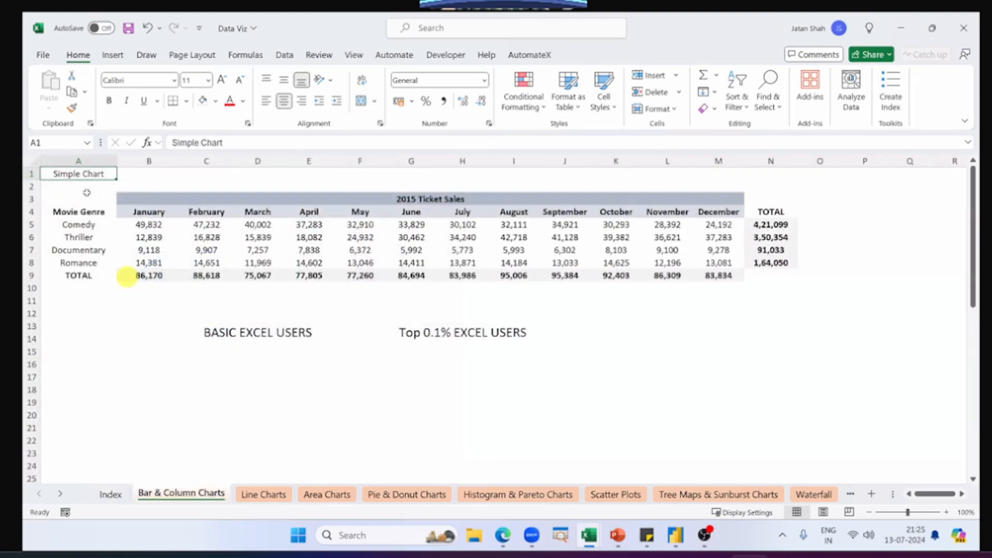
pyautogui.click(112, 494)
pyautogui.click(331, 245)
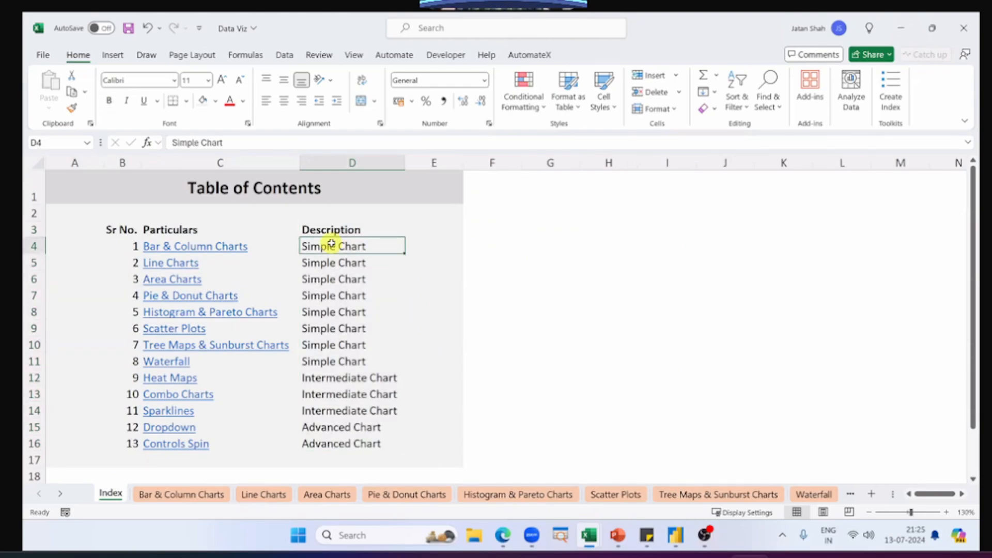
pyautogui.click(185, 245)
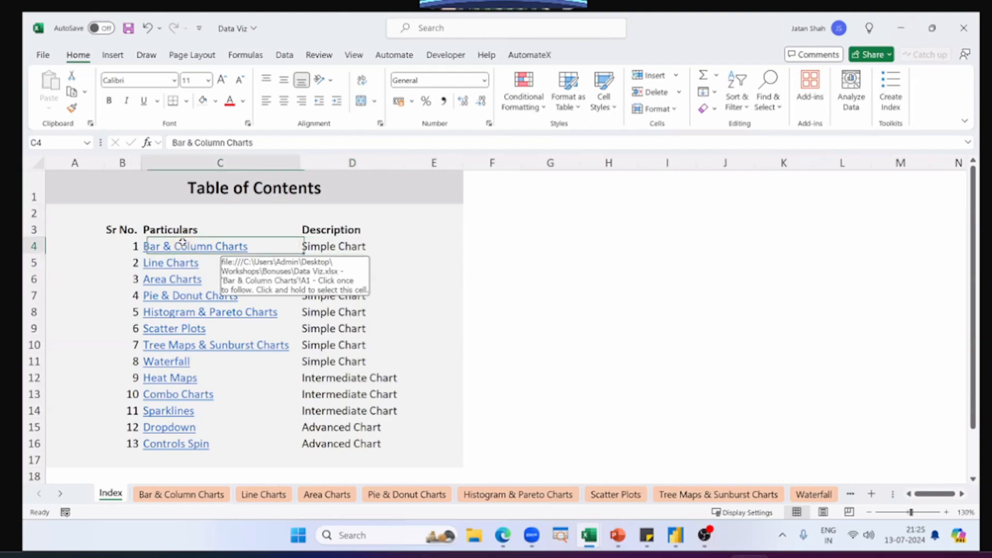
# Step: Return to the Index sheet, select its Table of Contents heading area and compare it with the Bar & Column Charts sheet
pyautogui.click(124, 493)
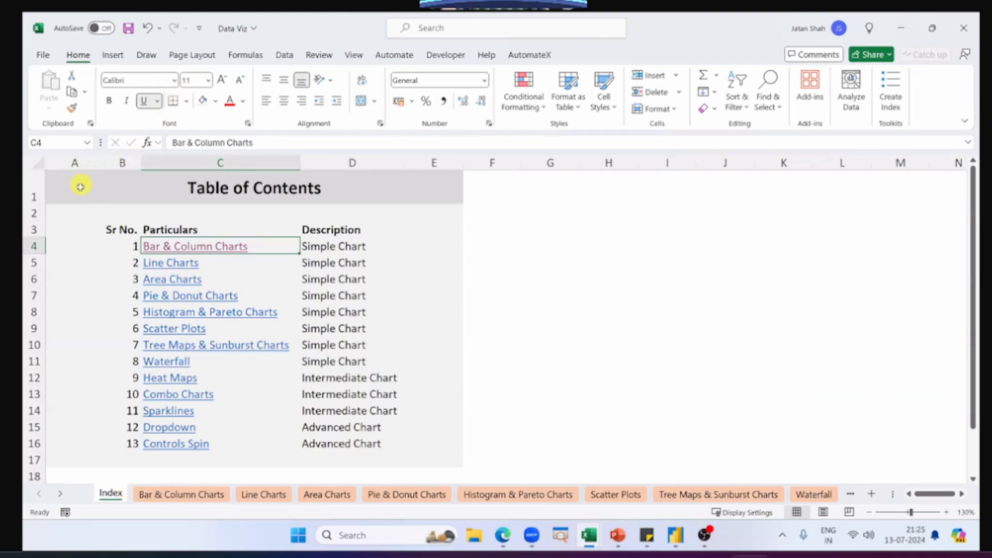
pyautogui.moveTo(80, 186); pyautogui.dragTo(374, 211)
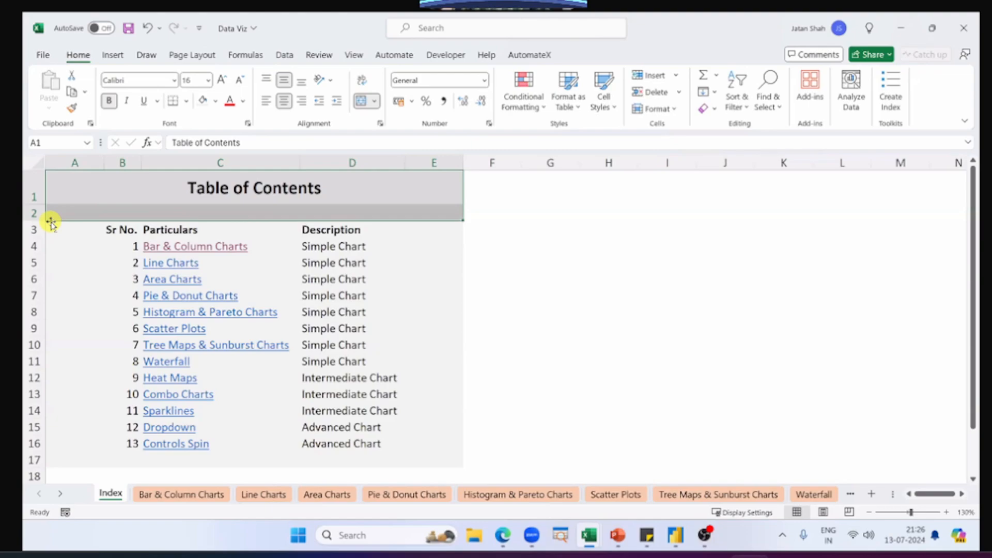
pyautogui.click(206, 496)
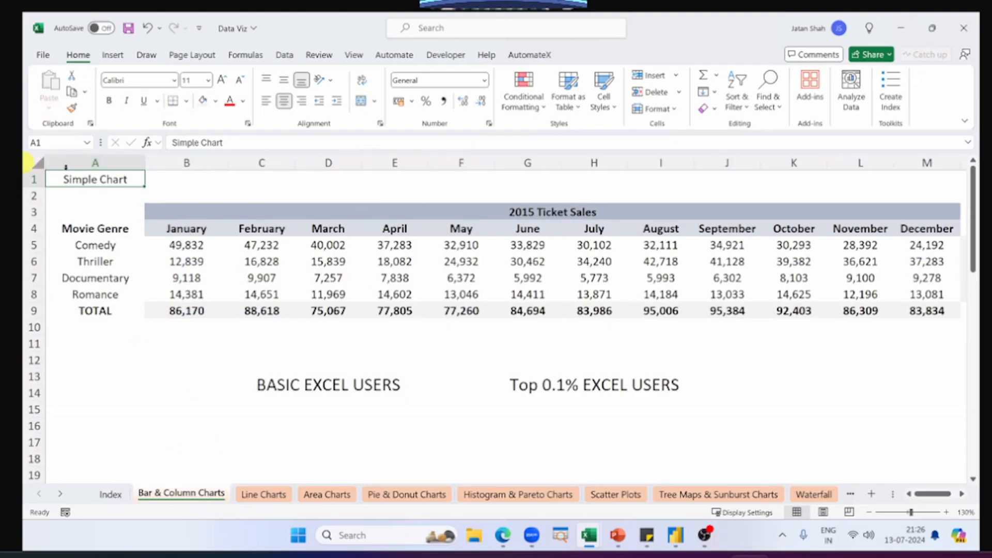
pyautogui.click(110, 494)
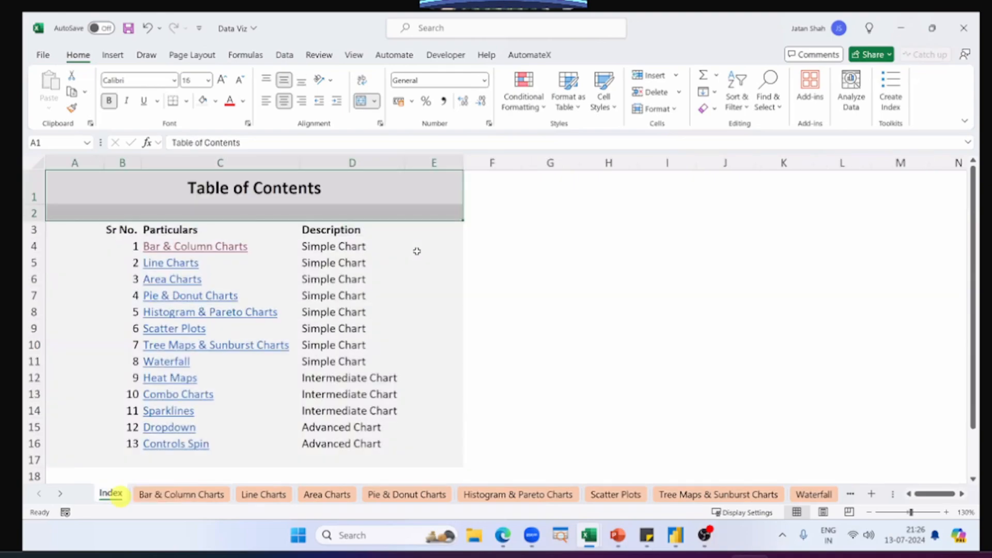
pyautogui.click(417, 251)
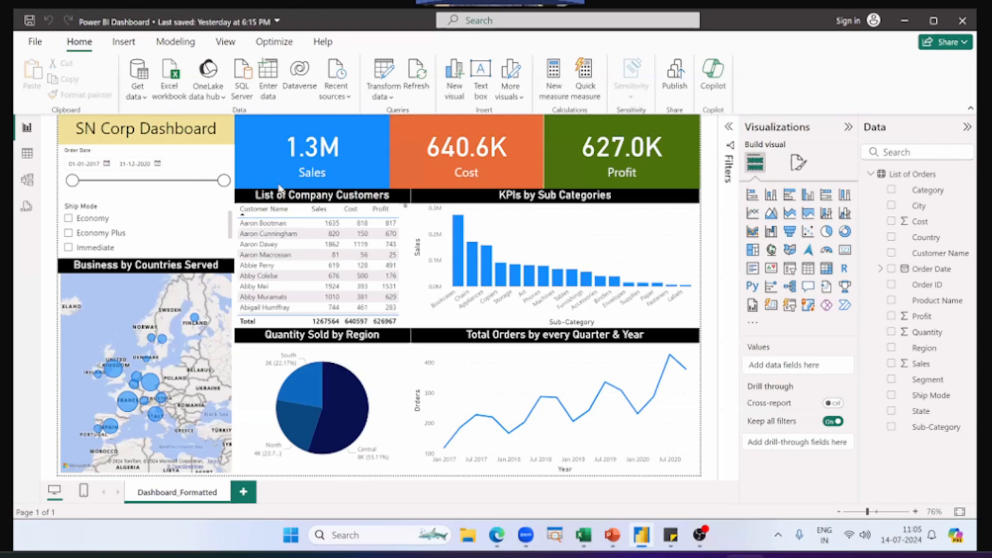
# Step: Switch to the Power BI Dataset workbook in Excel and add an order in row 4117 with the next order ID, date 31-12-2020 and a customer name
pyautogui.click(327, 153)
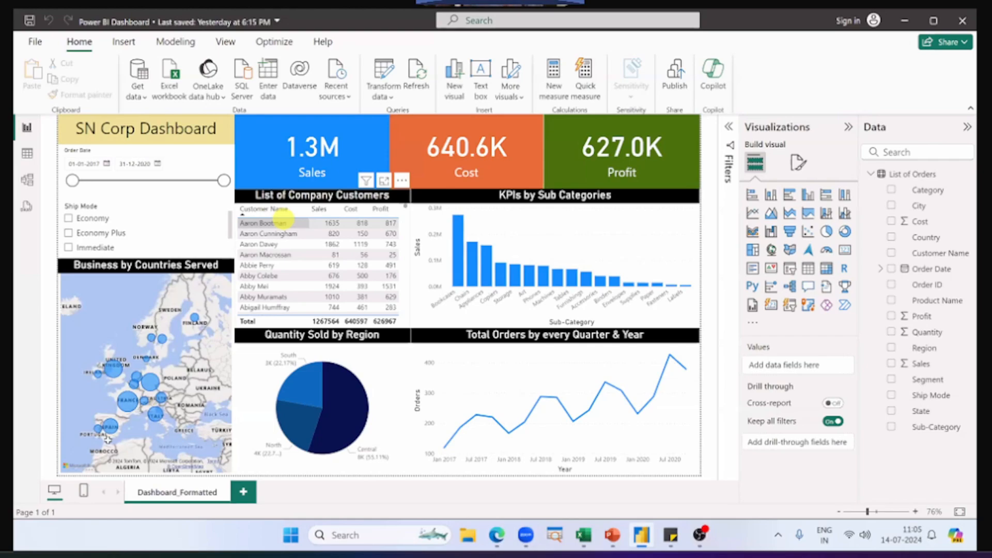
pyautogui.hotkey('alt', 'Tab')
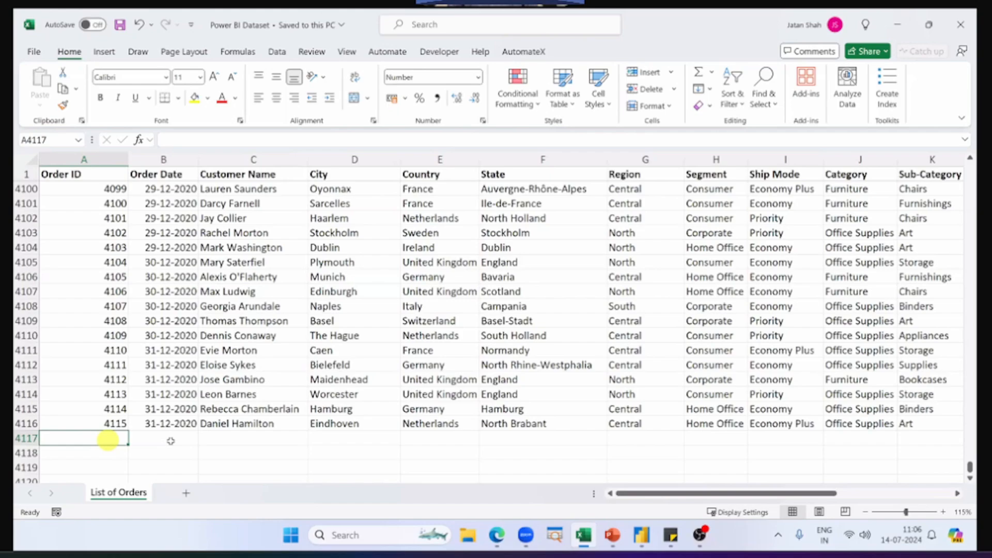
pyautogui.write('4116')
pyautogui.press('Return')
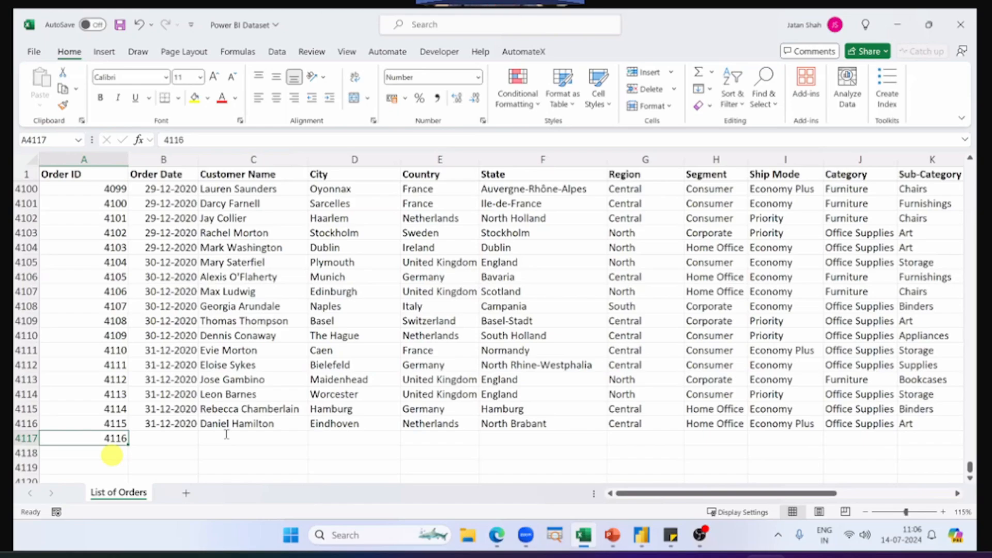
pyautogui.press('Right')
pyautogui.hotkey('ctrl', 'd')
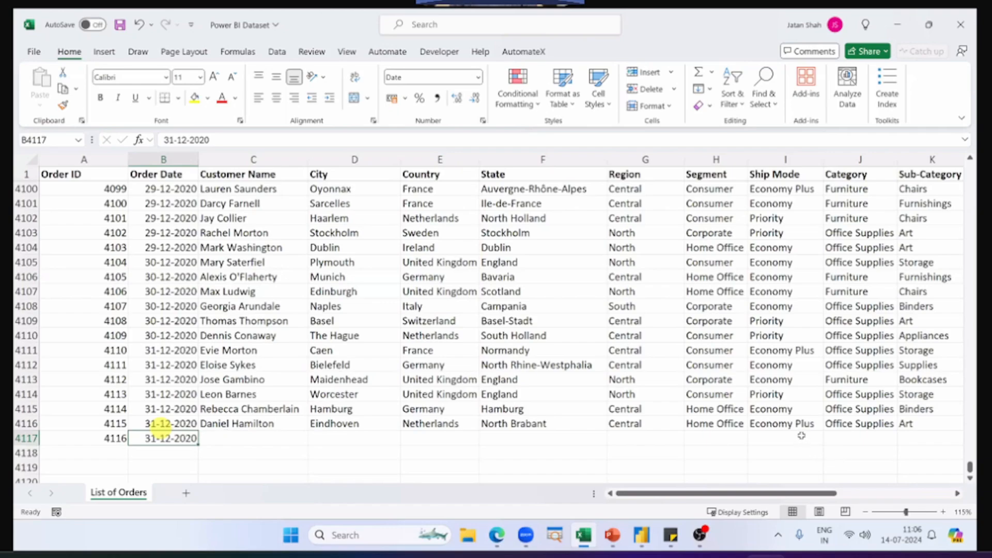
pyautogui.press('Right')
pyautogui.write('Jata')
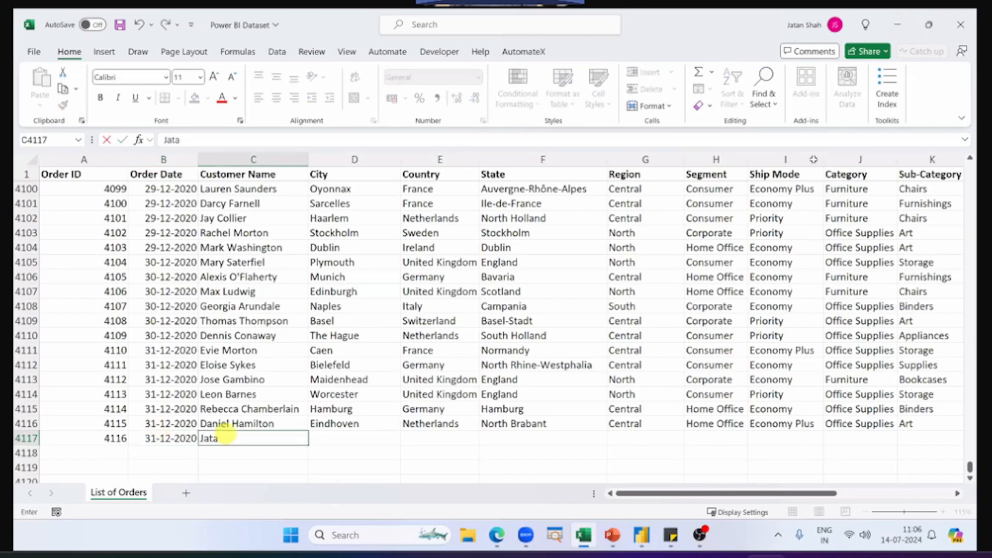
# Step: Check the dashboard's Sales card in Power BI, and set Sales for the new order in cell N4117 to 500000 in Excel
pyautogui.hscroll(5, 820, 438)
pyautogui.click(819, 438)
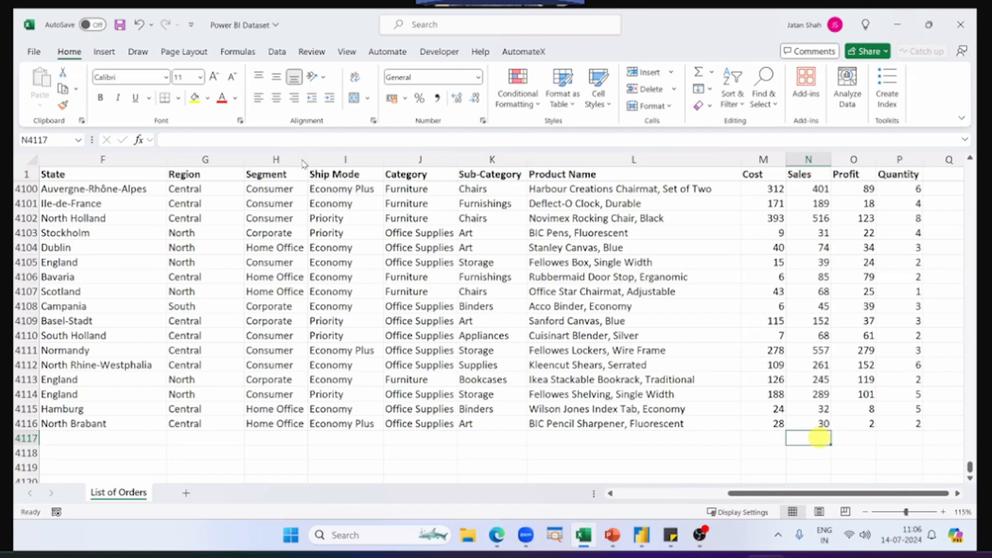
pyautogui.hotkey('alt', 'Tab')
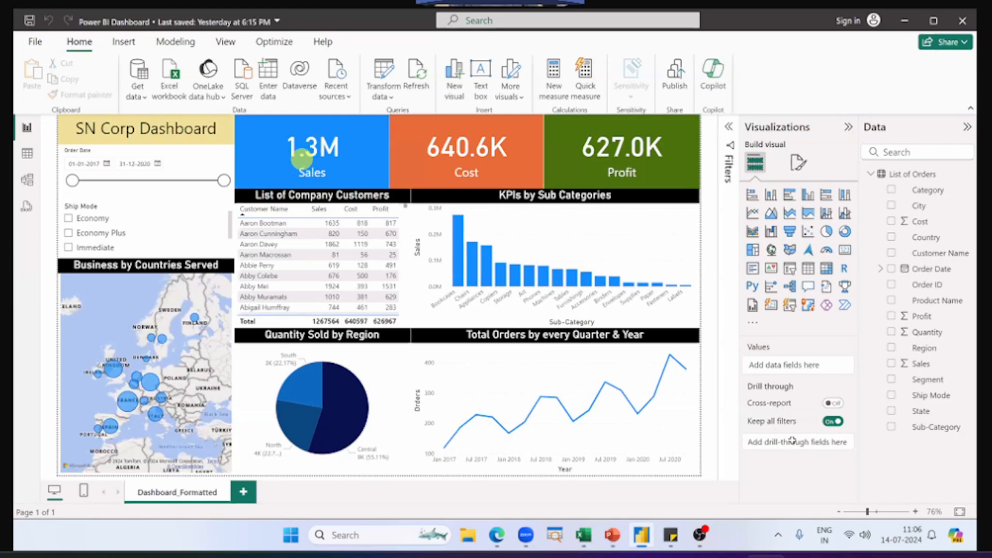
pyautogui.hotkey('alt', 'Tab')
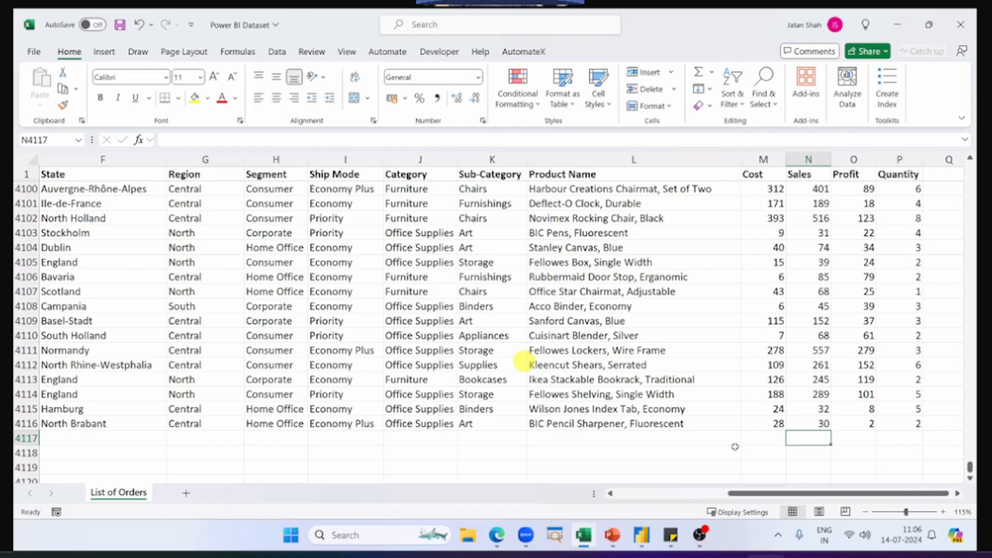
pyautogui.write('500')
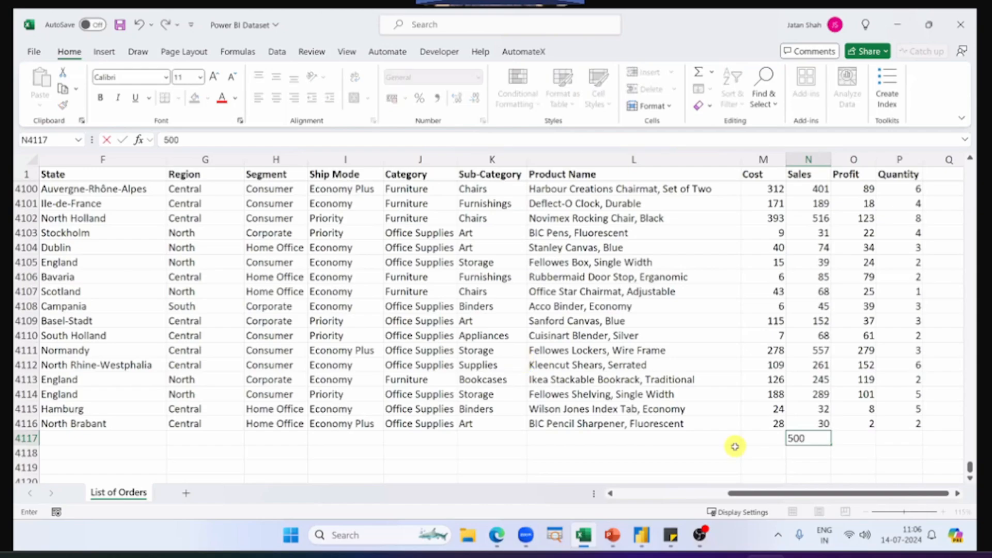
pyautogui.write('000')
pyautogui.press('Return')
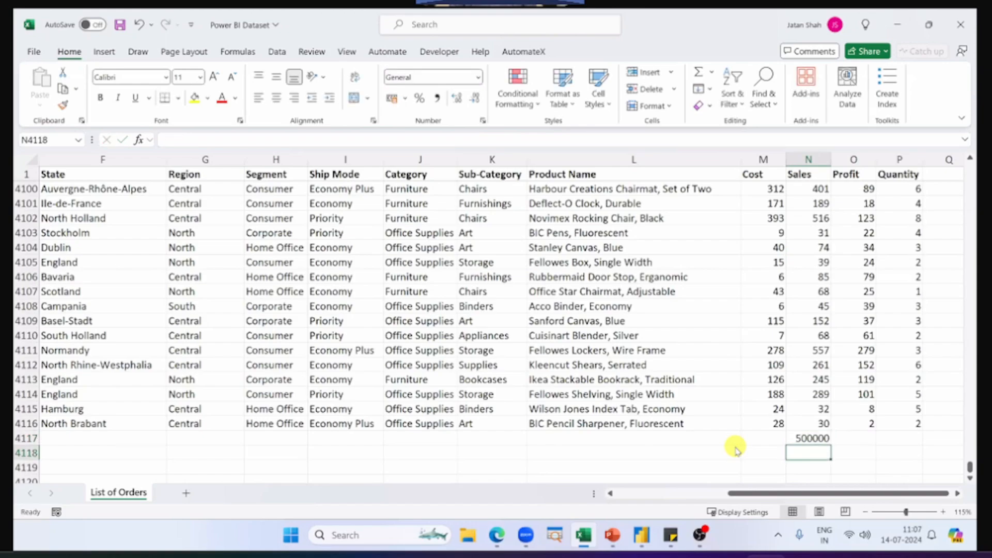
# Step: Look at the dashboard again in Power BI, and save the Power BI Dataset workbook in Excel
pyautogui.hotkey('alt', 'Tab')
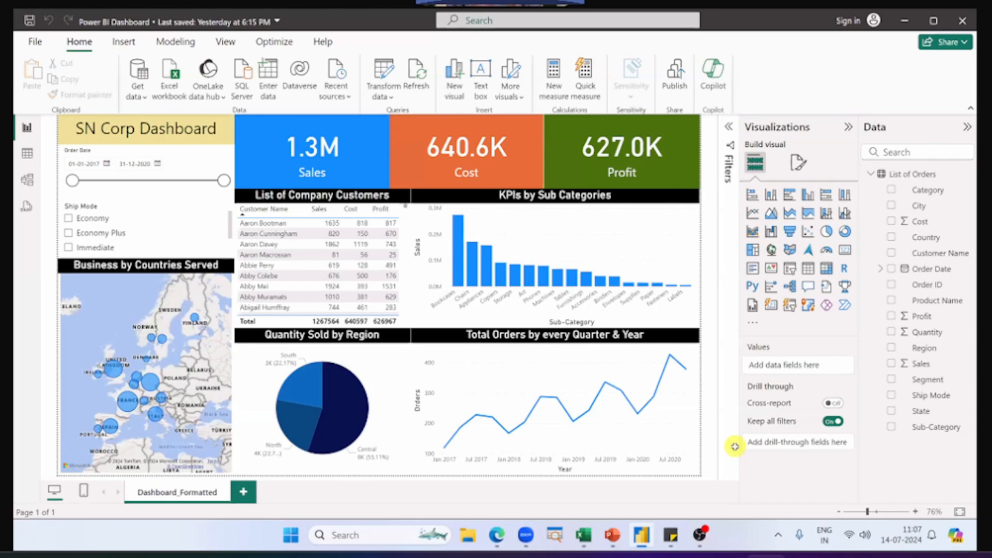
pyautogui.hotkey('alt', 'Tab')
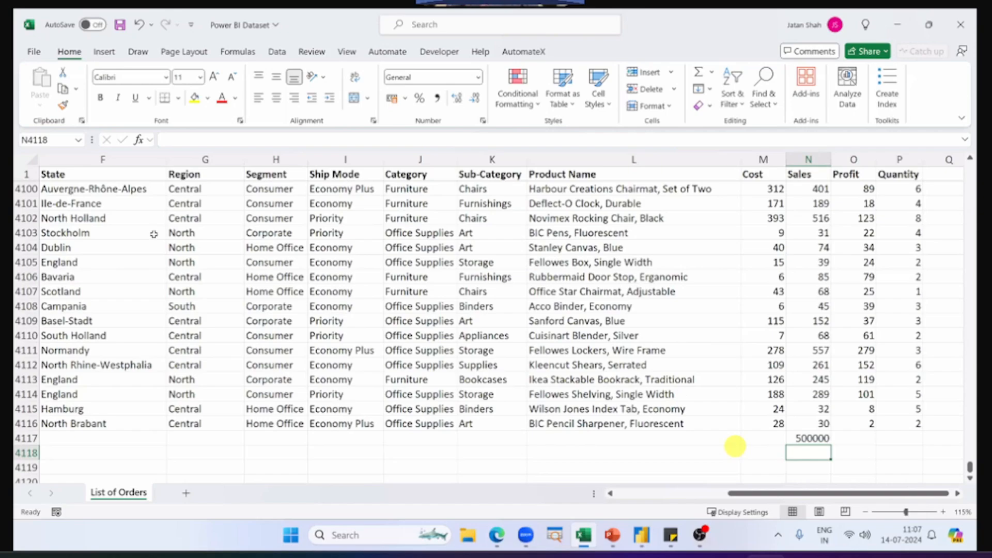
pyautogui.click(123, 29)
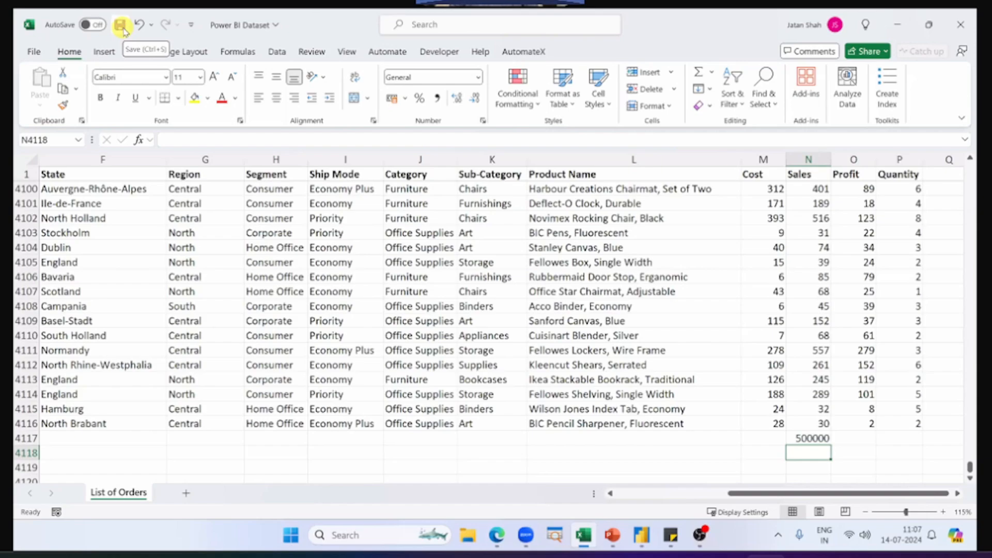
pyautogui.click(122, 27)
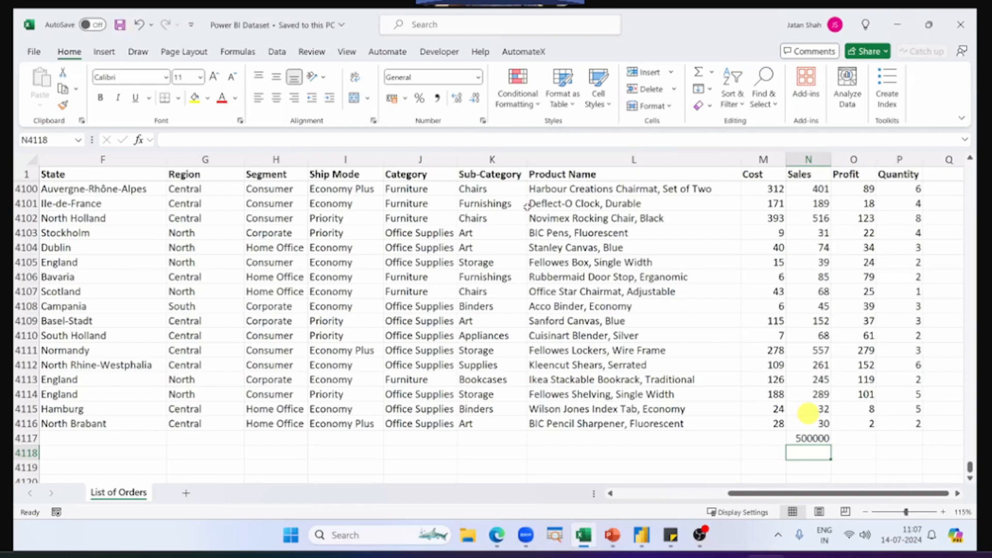
pyautogui.click(807, 438)
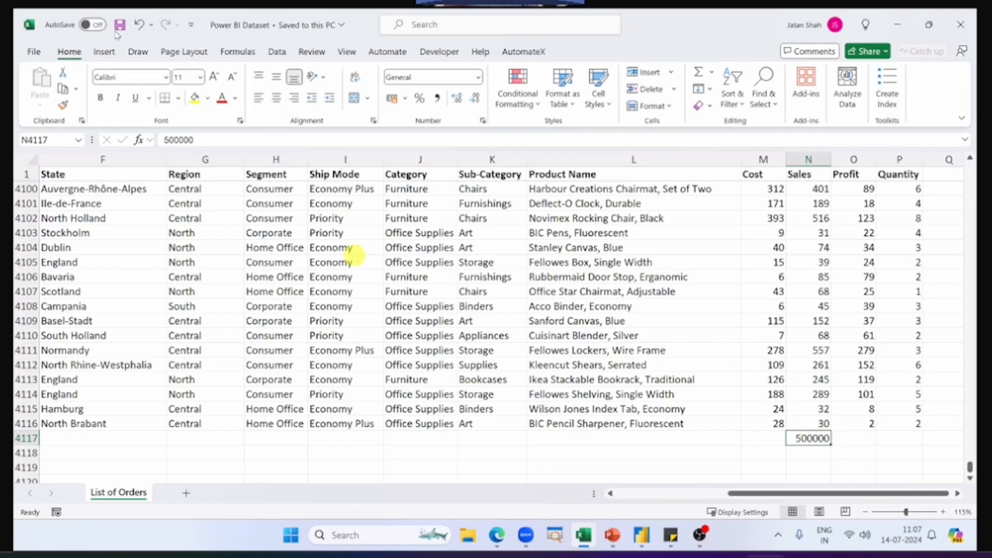
# Step: Switch to Power BI, refresh the dashboard's data and inspect the Sales card and the first bar of KPIs by Sub Categories
pyautogui.hotkey('alt', 'Tab')
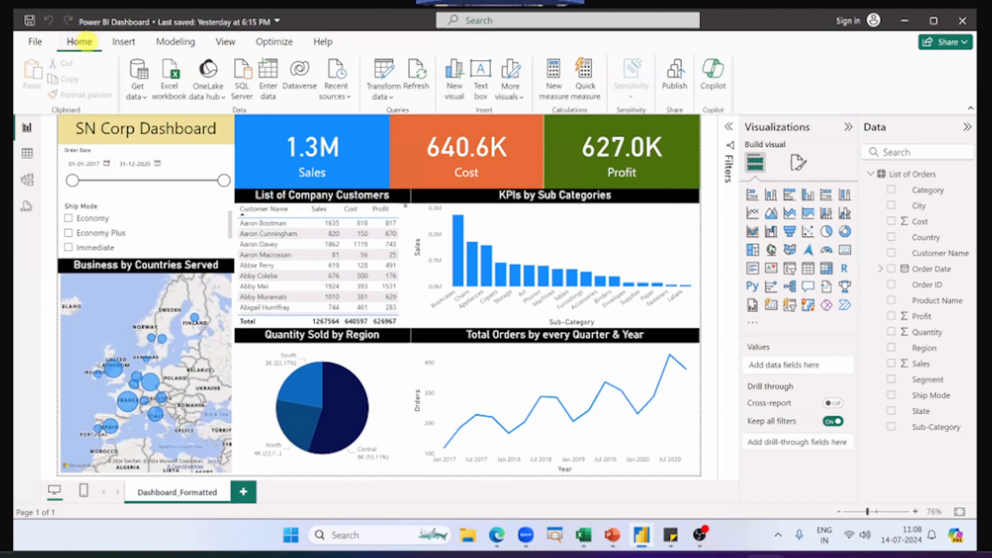
pyautogui.moveTo(59, 32)
pyautogui.mouseDown()
pyautogui.moveTo(107, 50)
pyautogui.moveTo(398, 74)
pyautogui.moveTo(443, 96)
pyautogui.mouseUp()
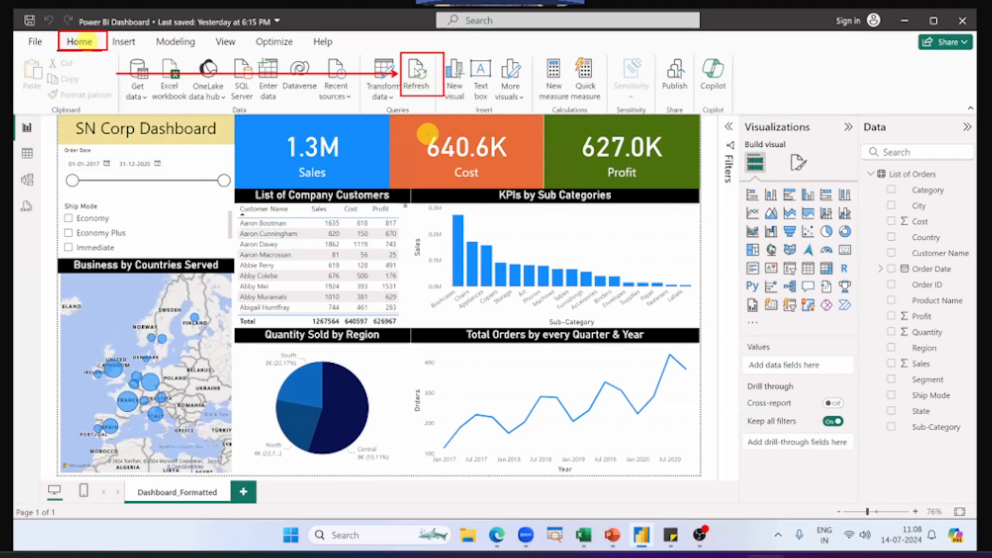
pyautogui.press('Escape')
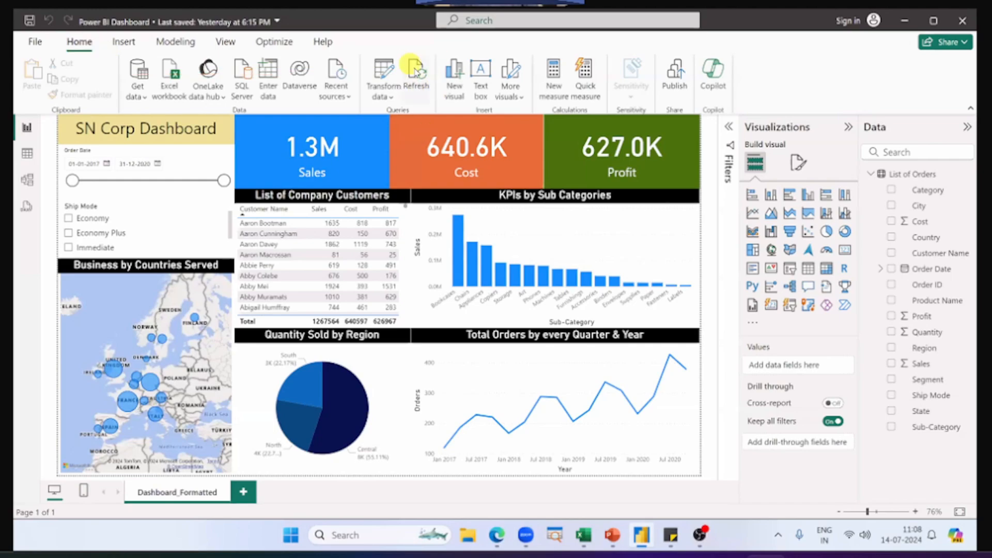
pyautogui.click(416, 72)
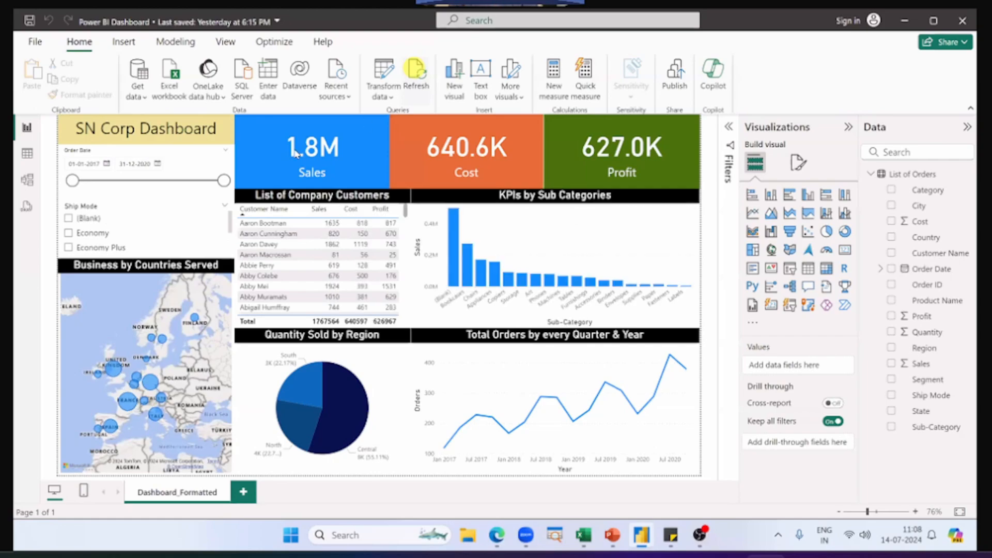
pyautogui.click(295, 151)
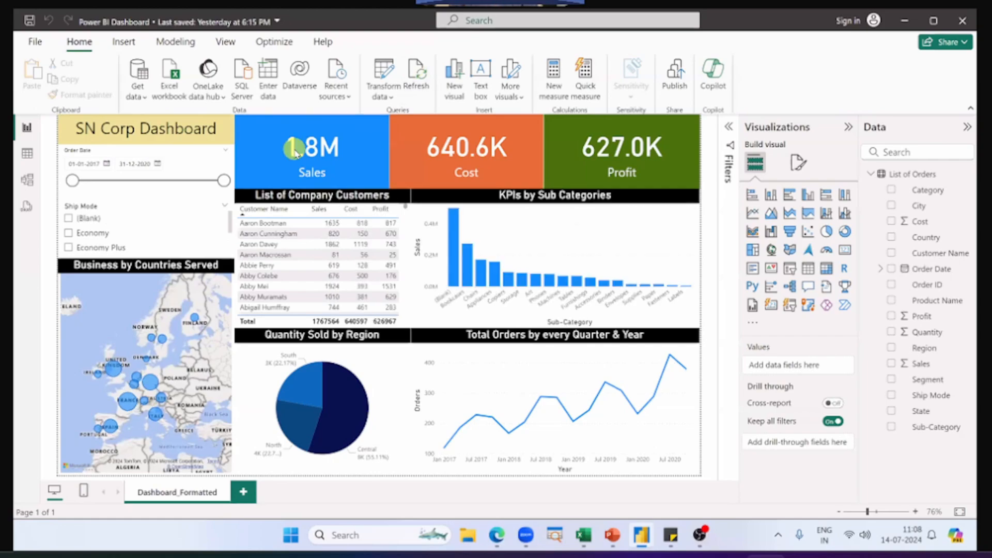
pyautogui.click(455, 276)
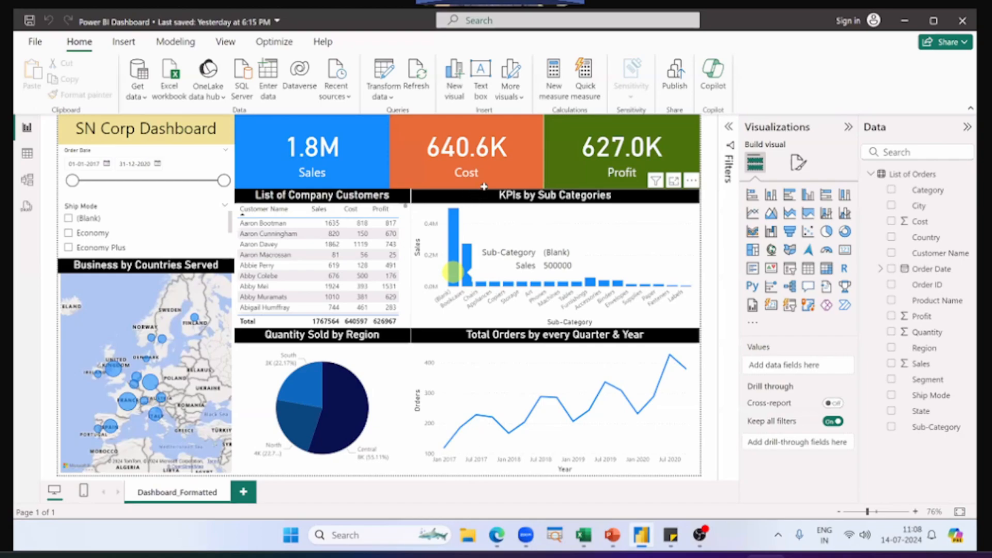
# Step: Enter a person's name as the Sub-Category in cell K4117 in Excel, and check the first sub-category bar in Power BI
pyautogui.hotkey('alt', 'Tab')
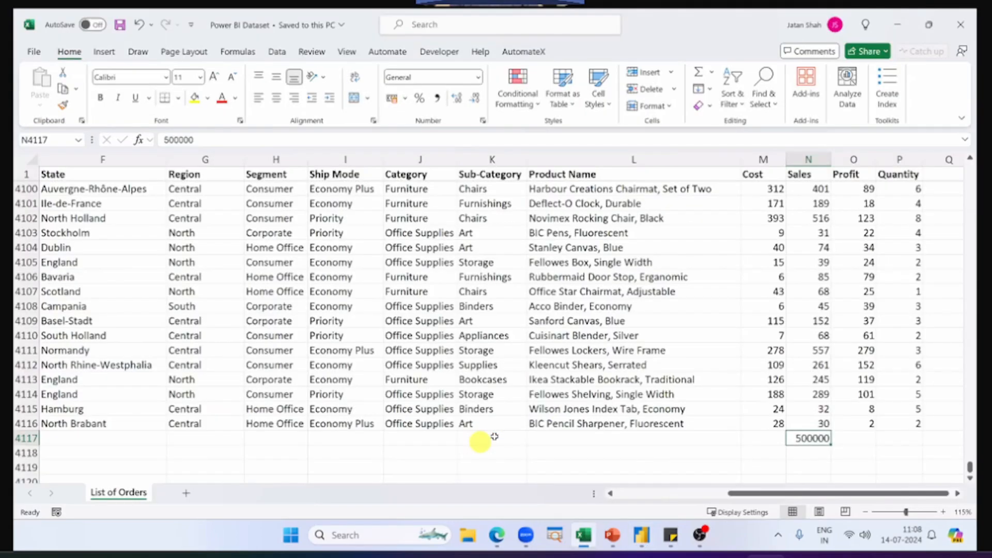
pyautogui.click(494, 437)
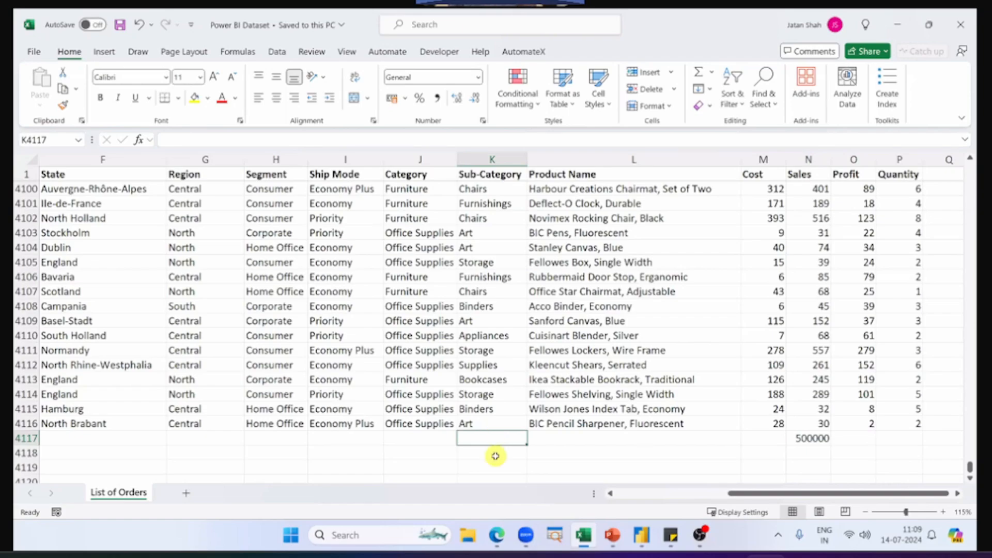
pyautogui.write('Jatan')
pyautogui.press('Return')
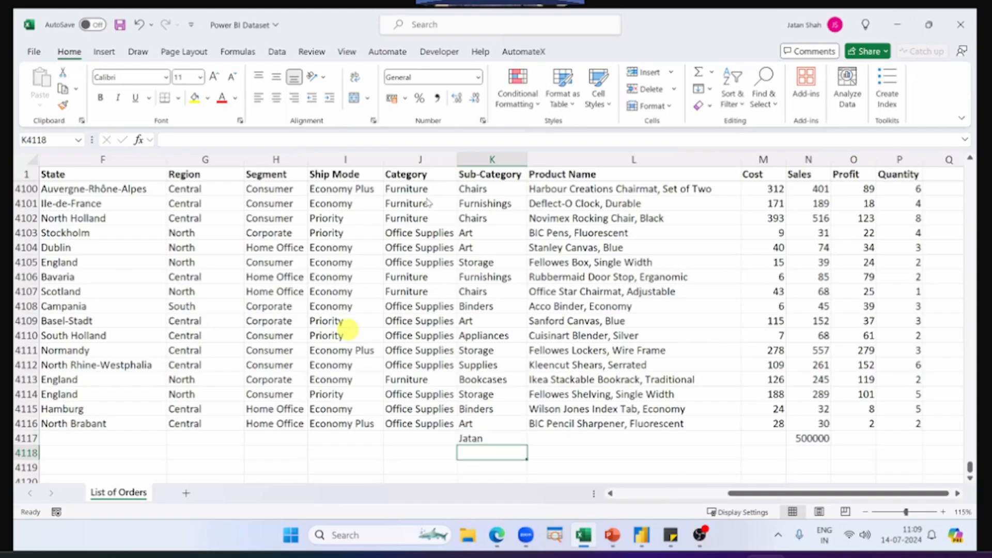
pyautogui.hotkey('alt', 'Tab')
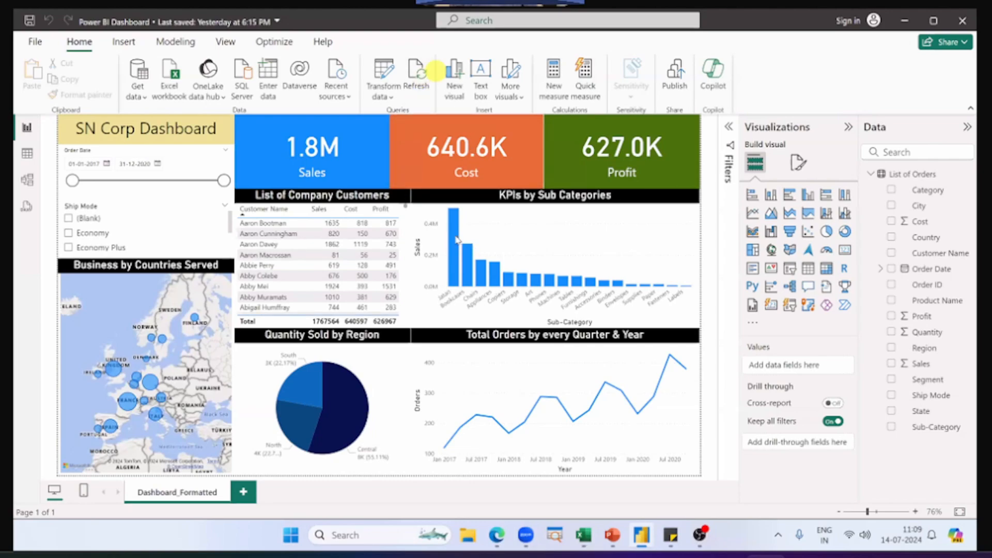
pyautogui.moveTo(455, 235)
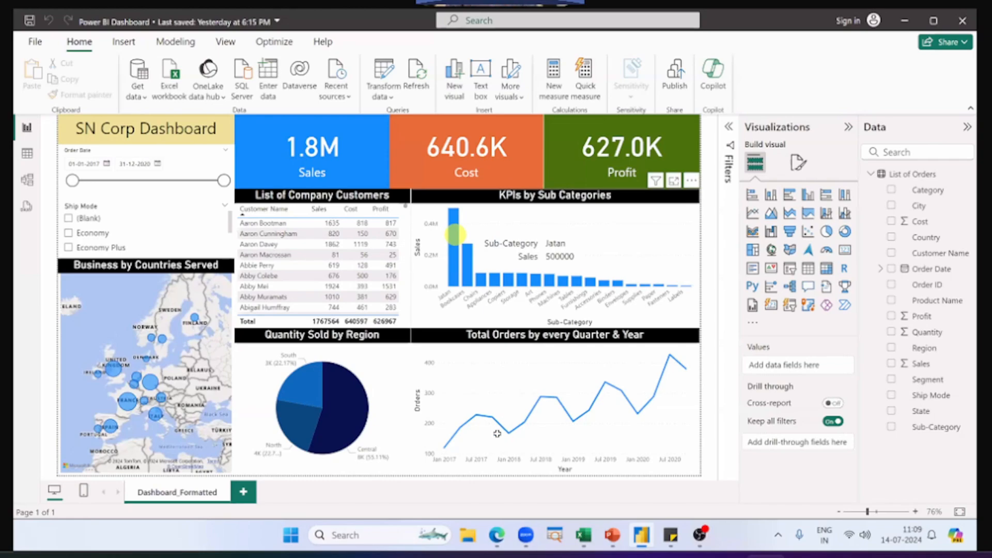
# Step: Switch to Excel and undo the test entries in row 4117 of the List of Orders sheet
pyautogui.hotkey('alt', 'Tab')
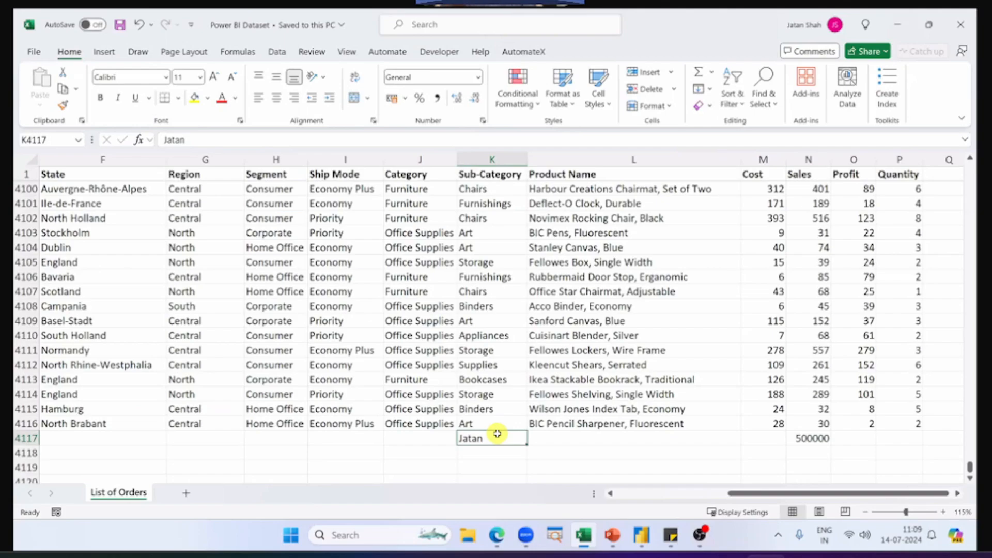
pyautogui.hotkey('ctrl', 'z')
pyautogui.hotkey('ctrl', 'z')
pyautogui.hotkey('ctrl', 'z')
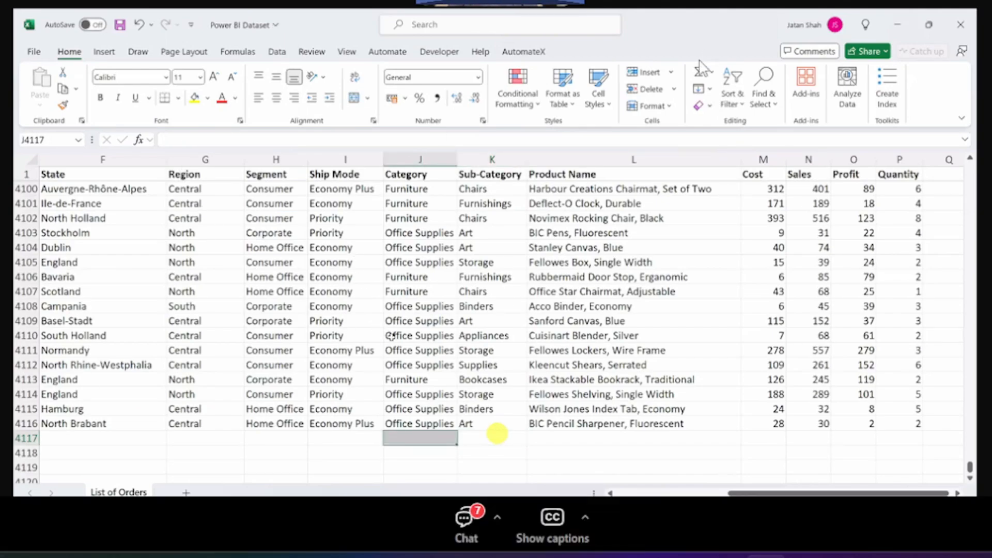
pyautogui.hotkey('alt', 'Tab')
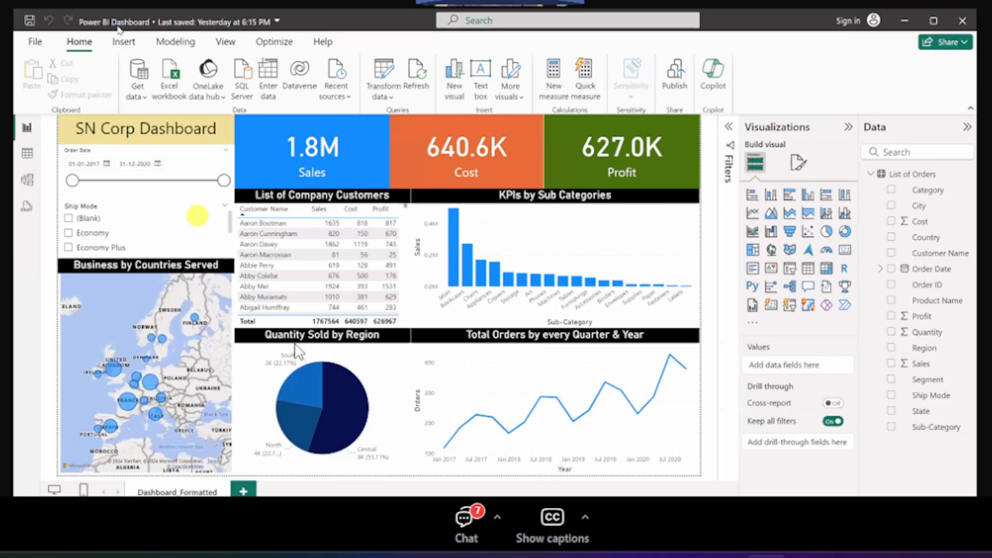
pyautogui.hotkey('alt', 'Tab')
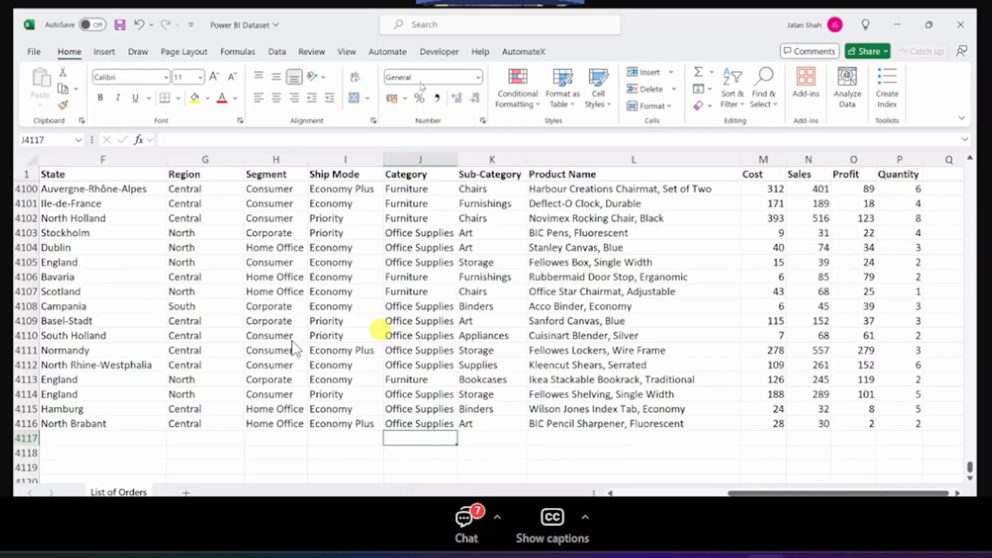
# Step: Switch to Power BI, refresh the dashboard's data and look through the List of Company Customers table
pyautogui.hotkey('alt', 'Tab')
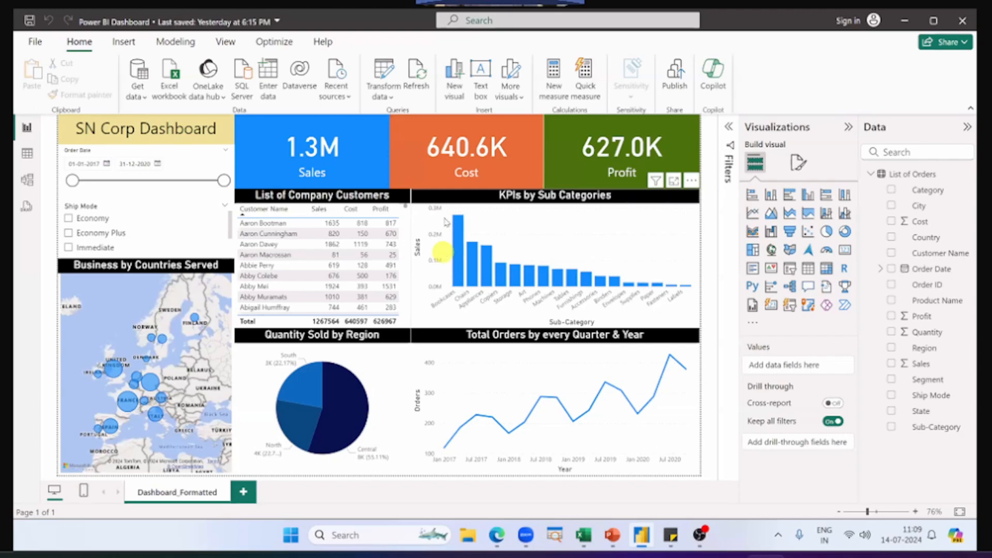
pyautogui.click(408, 88)
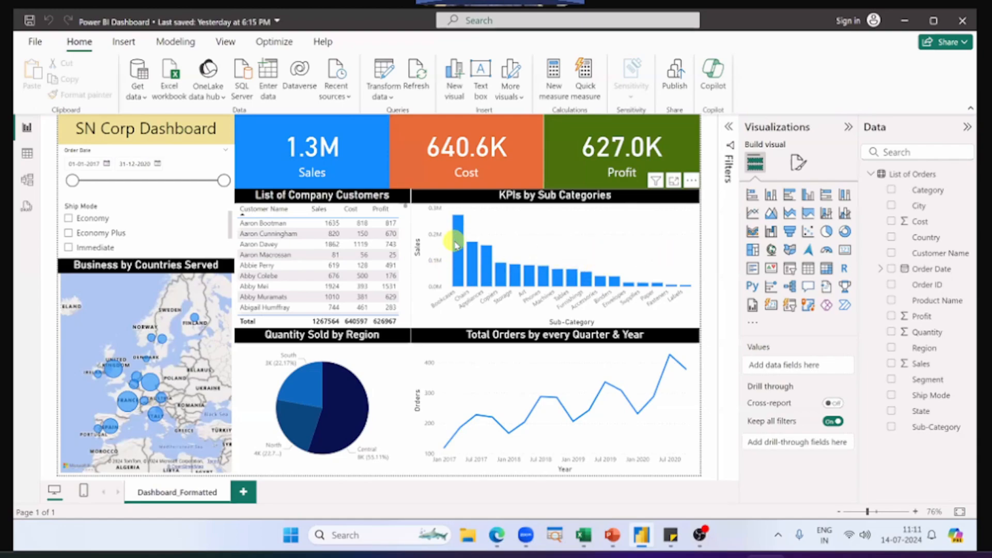
pyautogui.moveTo(476, 265)
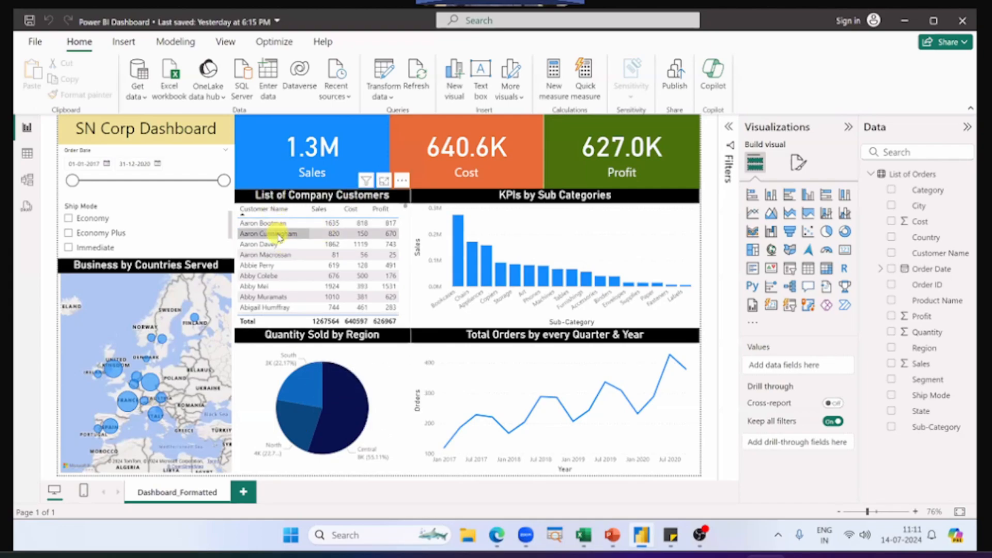
pyautogui.scroll(-5, 278, 261)
pyautogui.scroll(5, 278, 261)
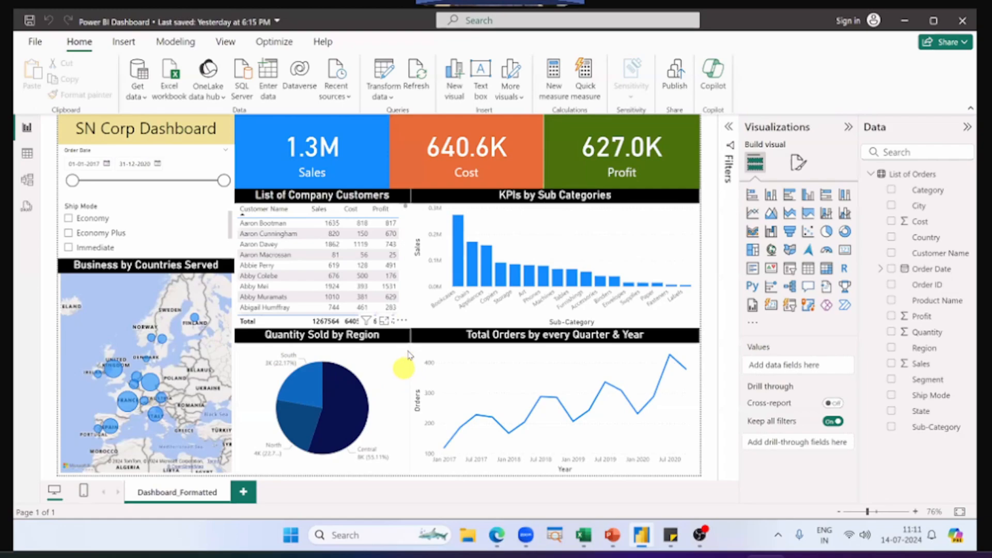
# Step: Cross-filter the dashboard by the Bookcases bar of KPIs by Sub Categories twice, clearing the filter each time
pyautogui.moveTo(457, 224)
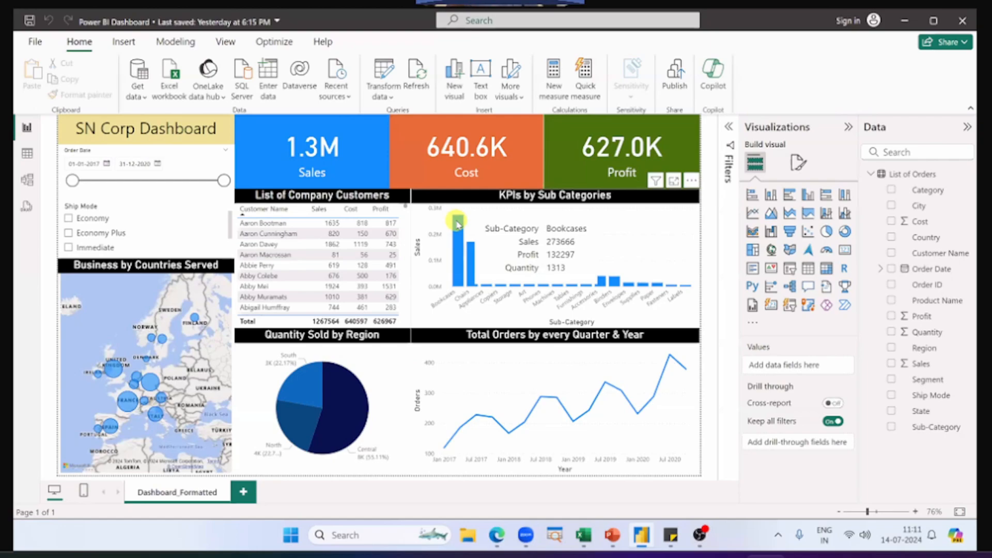
pyautogui.click(457, 223)
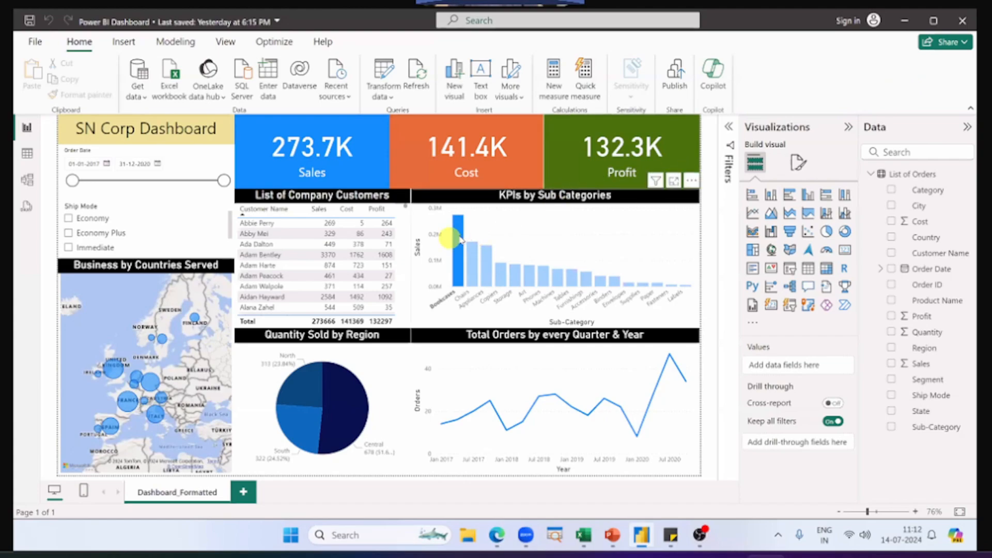
pyautogui.moveTo(459, 239)
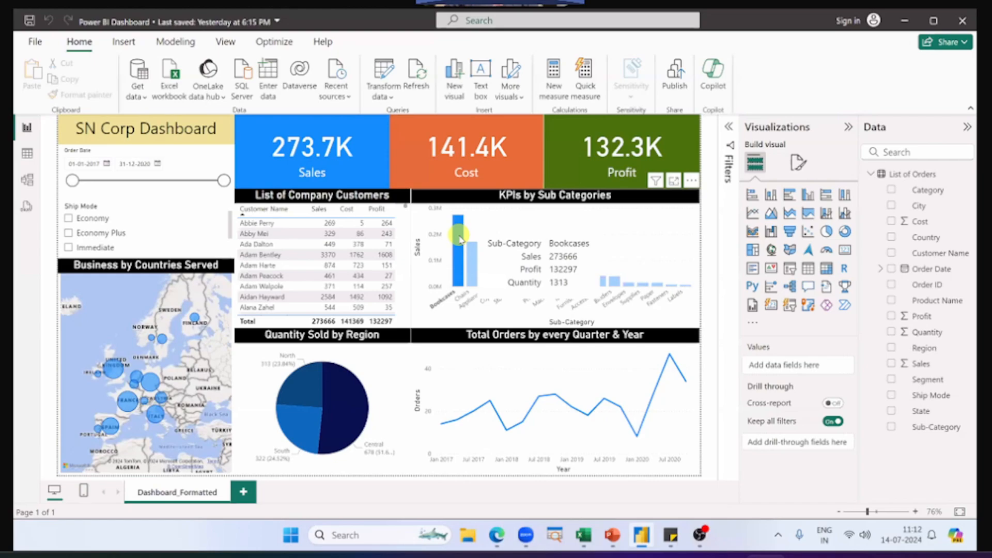
pyautogui.click(459, 237)
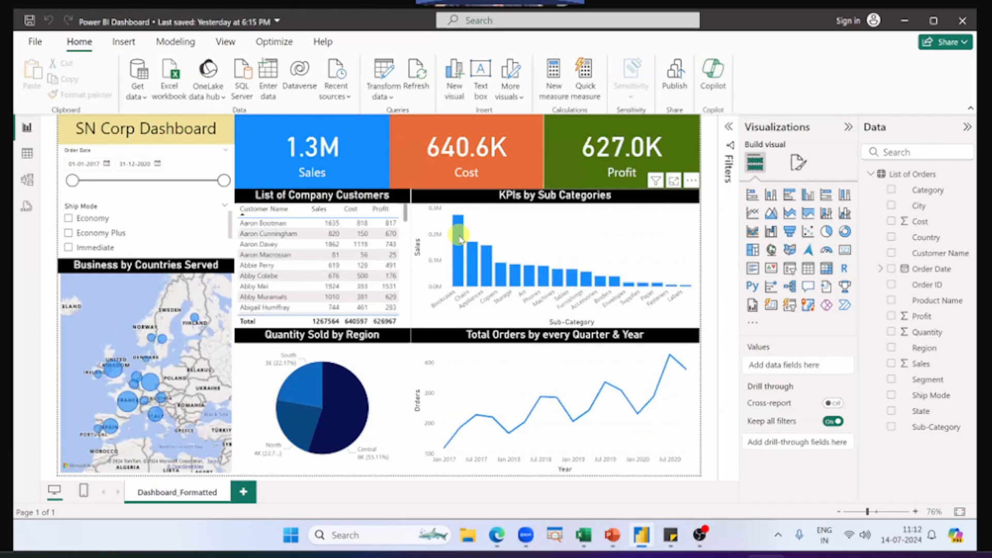
pyautogui.click(668, 227)
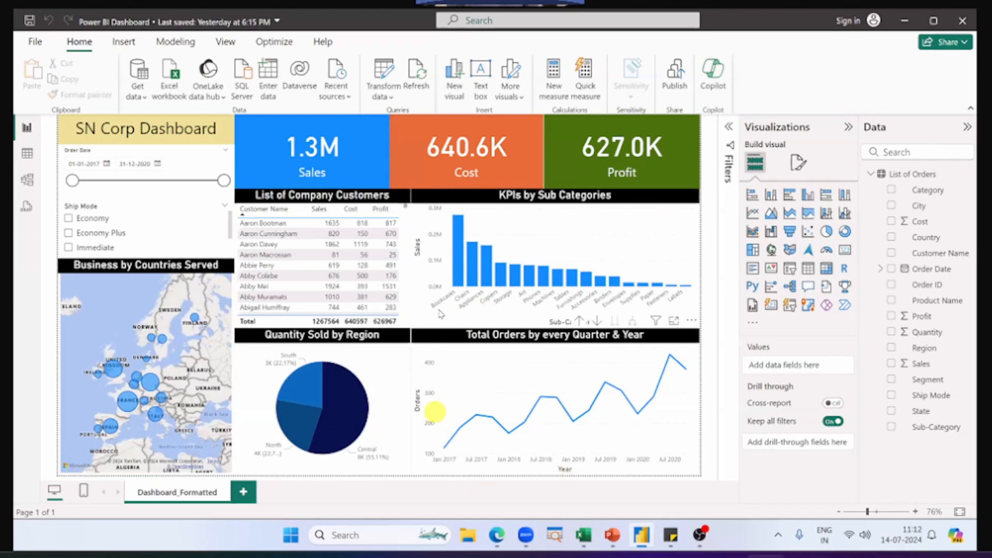
pyautogui.click(457, 261)
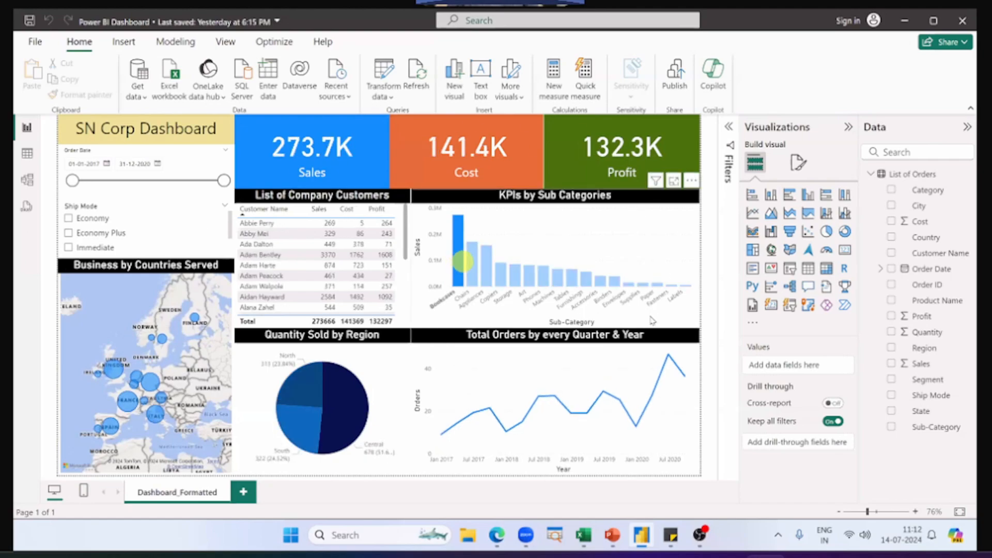
pyautogui.click(432, 317)
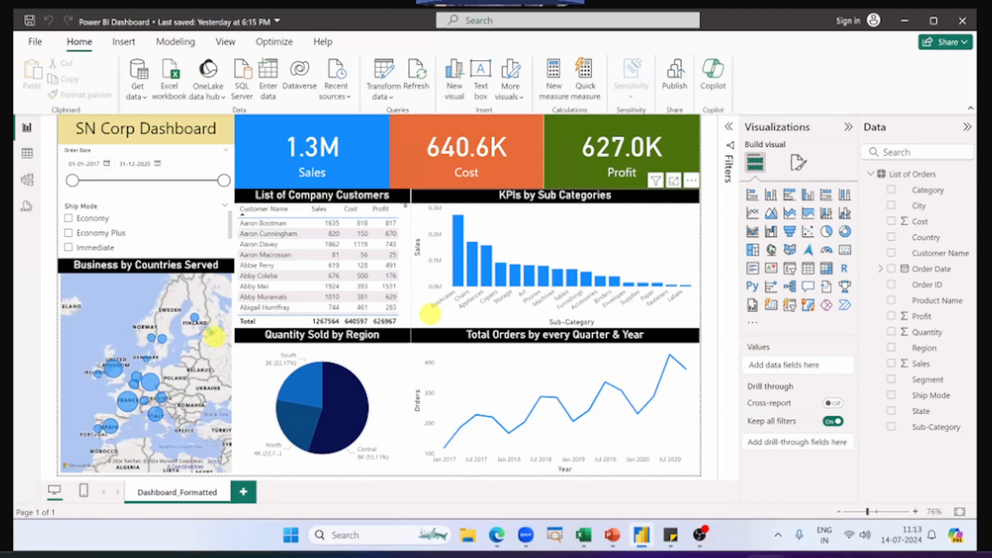
# Step: Box the Quantity Sold by Region chart in red, draw arrows from it to the surrounding visuals, and clear the annotations
pyautogui.moveTo(233, 330); pyautogui.dragTo(408, 475)
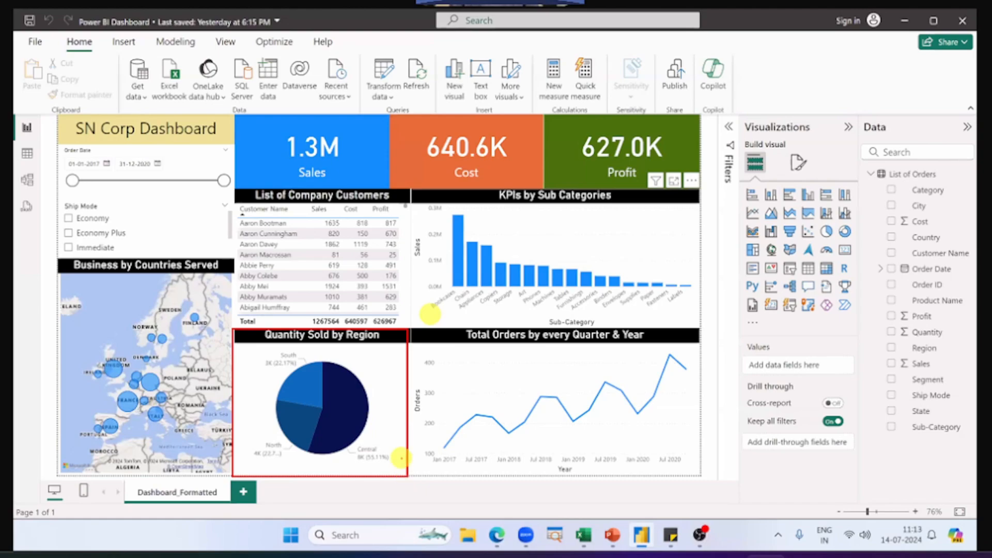
pyautogui.click(342, 406)
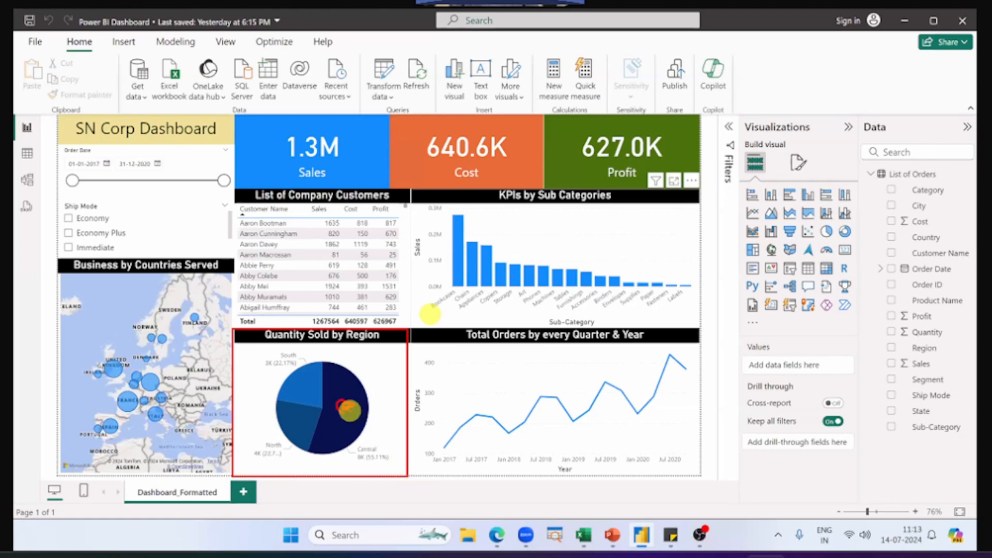
pyautogui.moveTo(442, 304); pyautogui.dragTo(408, 329)
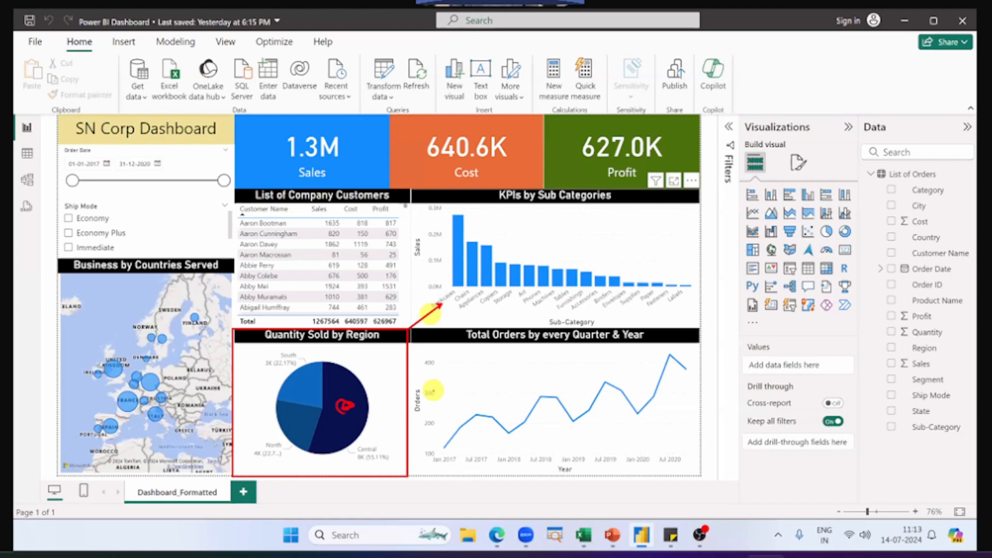
pyautogui.moveTo(463, 394); pyautogui.dragTo(408, 380)
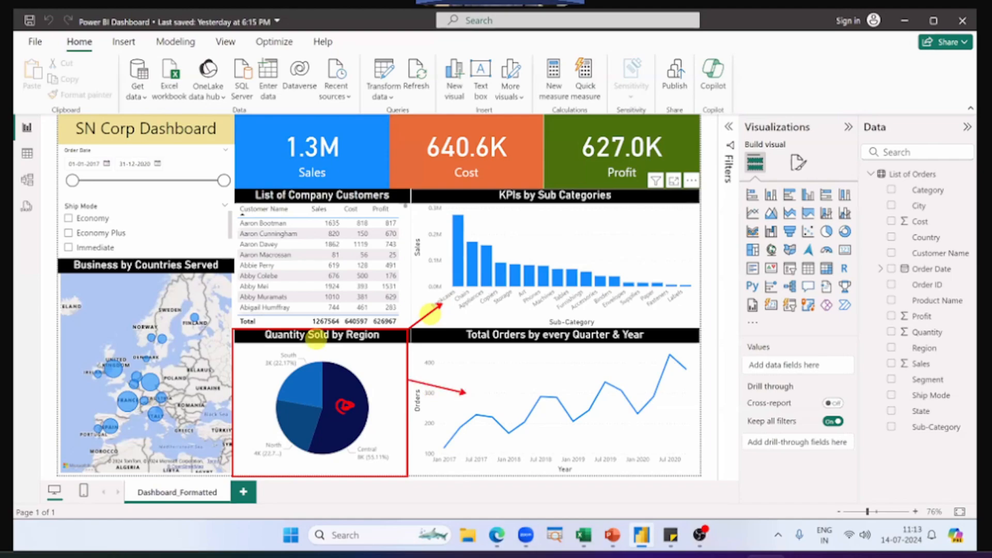
pyautogui.moveTo(321, 279); pyautogui.dragTo(336, 330)
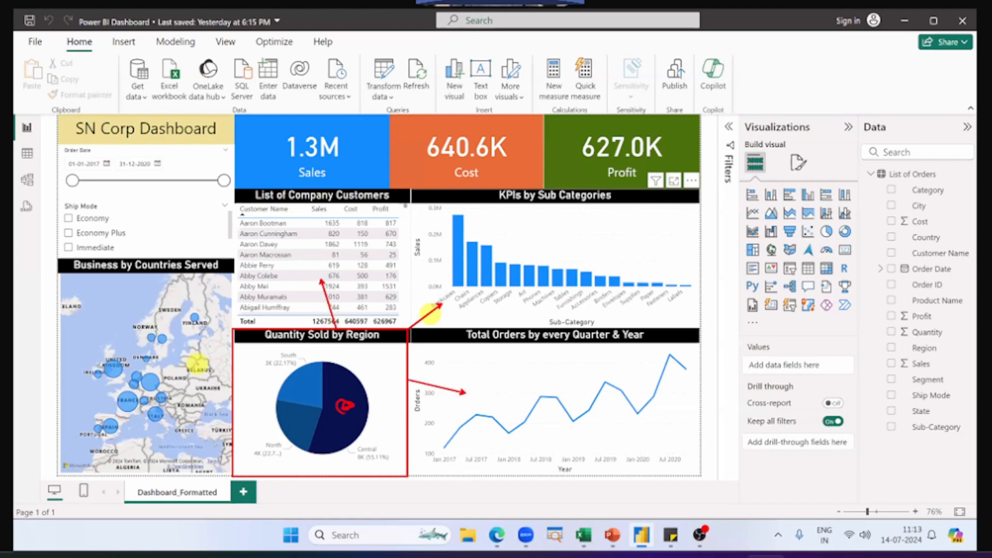
pyautogui.moveTo(198, 365); pyautogui.dragTo(232, 370)
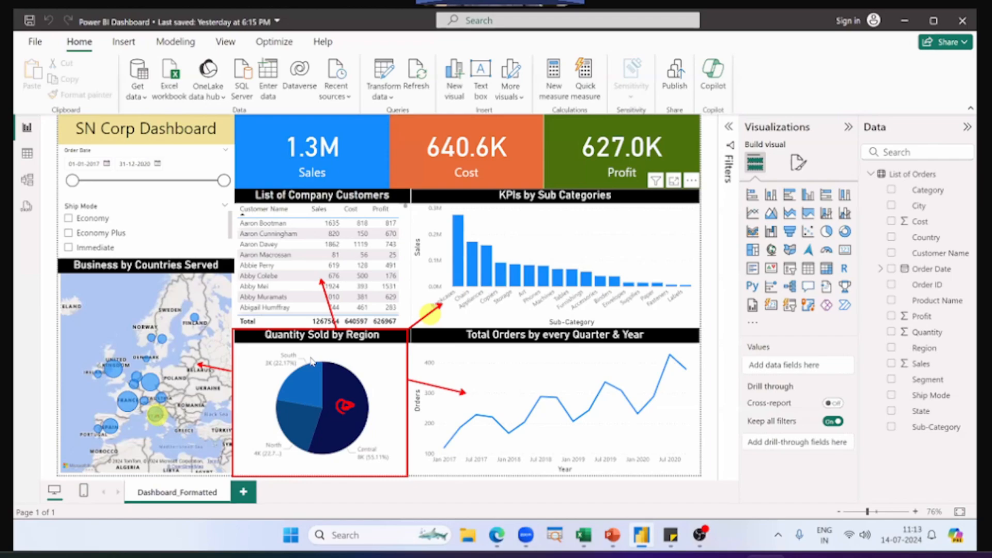
pyautogui.press('Escape')
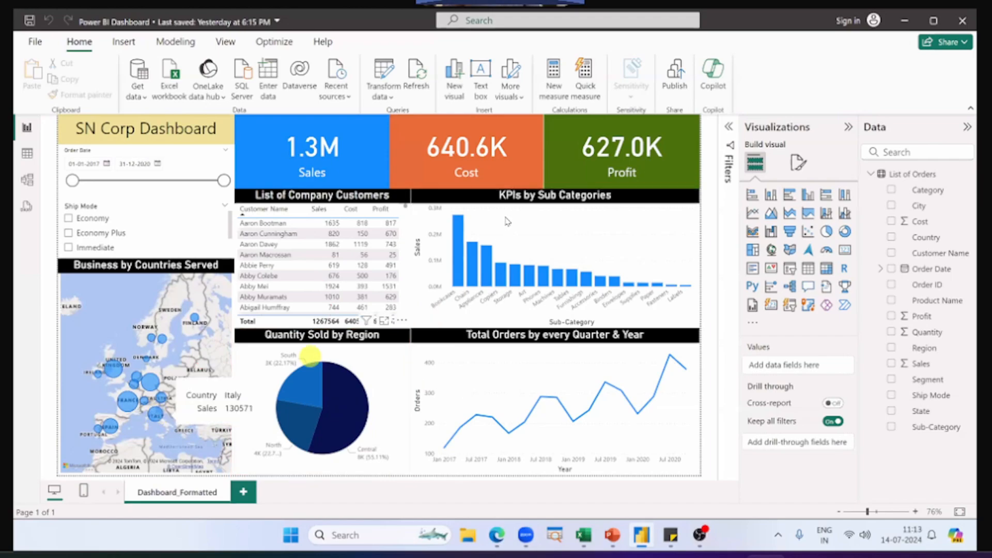
# Step: Shorten the KPIs by Sub Categories chart and the List of Company Customers table from their upper edges, leaving a gap below the cards
pyautogui.click(506, 219)
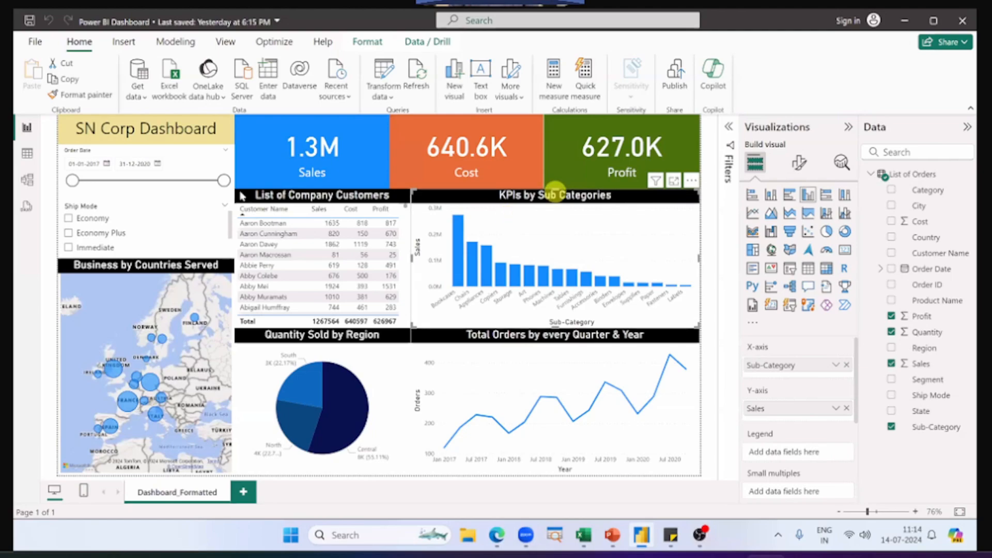
pyautogui.moveTo(556, 191); pyautogui.dragTo(556, 223)
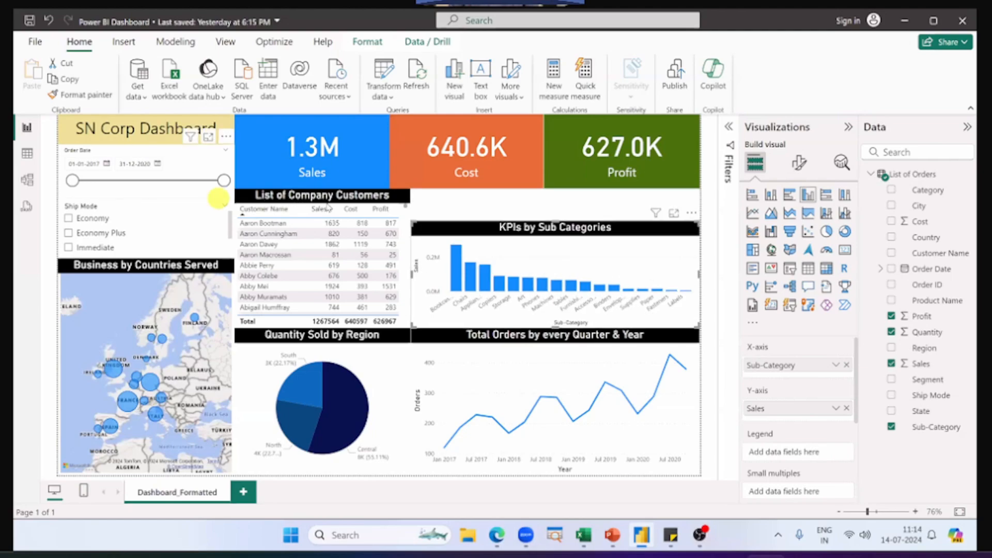
pyautogui.click(329, 230)
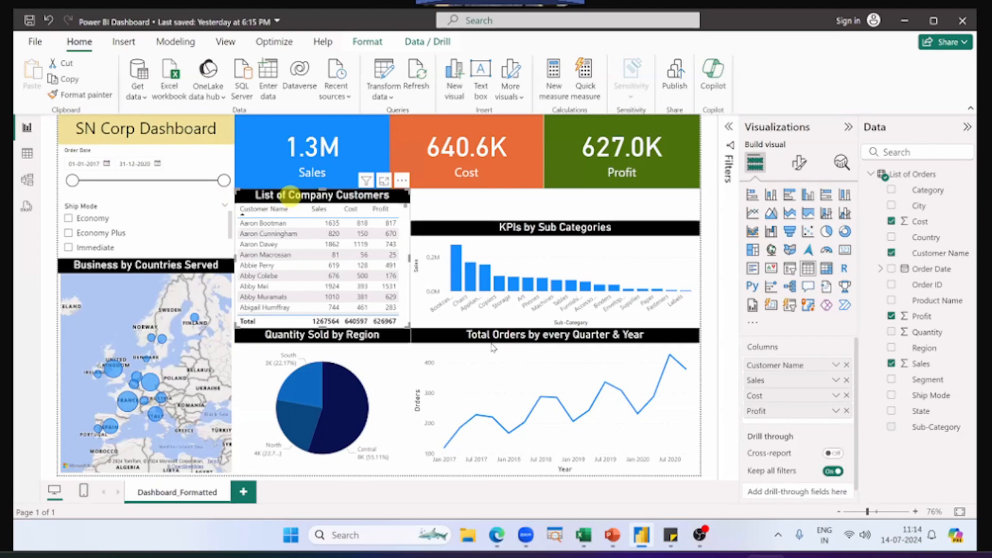
pyautogui.moveTo(326, 190); pyautogui.dragTo(325, 222)
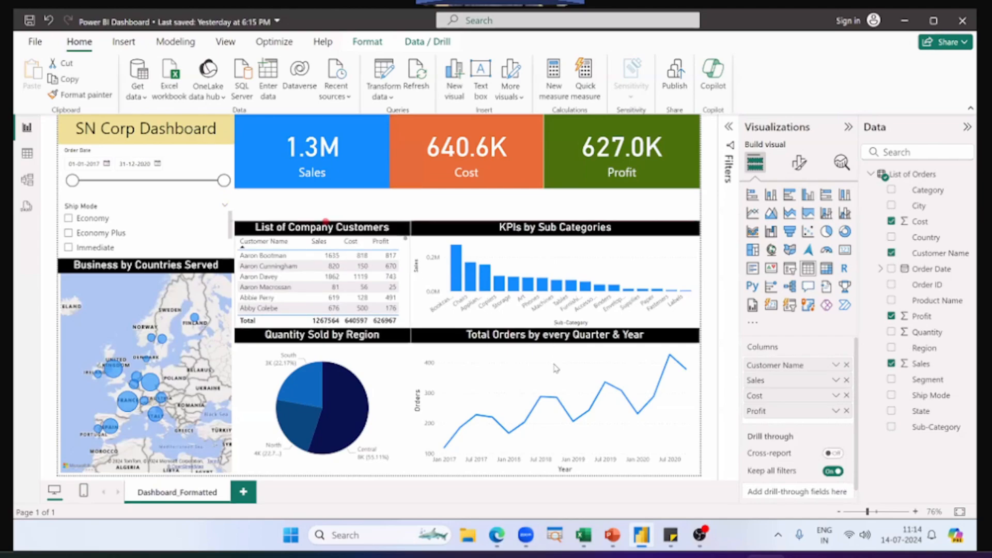
# Step: Shorten the Total Orders line chart, the Quantity Sold by Region pie chart and the Business by Countries Served map from their upper edges
pyautogui.moveTo(556, 368); pyautogui.dragTo(551, 357)
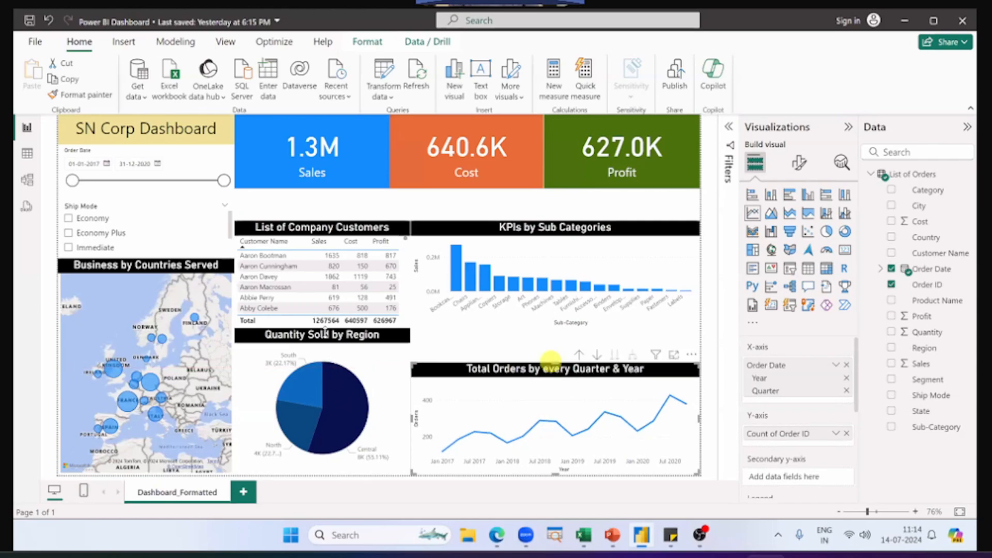
pyautogui.click(310, 386)
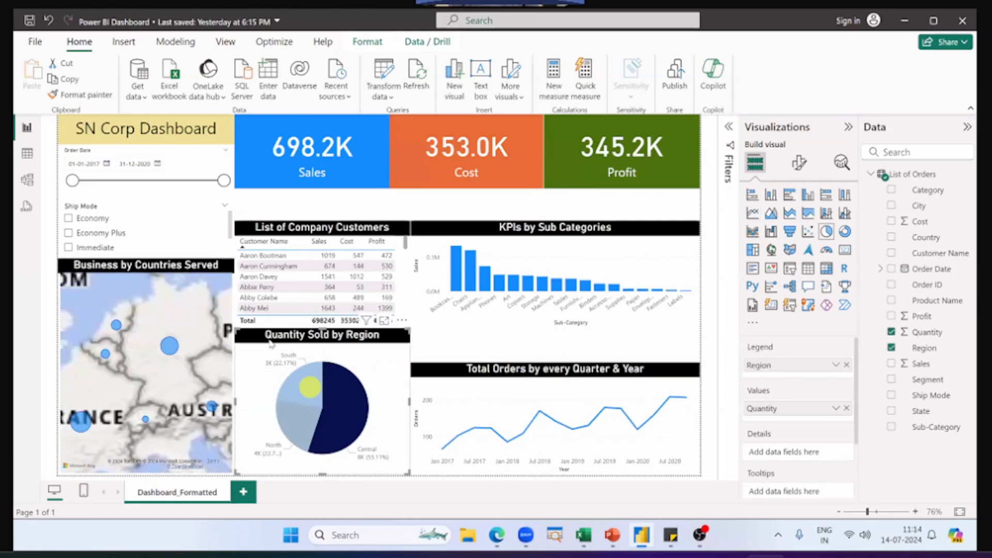
pyautogui.click(310, 386)
pyautogui.moveTo(322, 328); pyautogui.dragTo(312, 362)
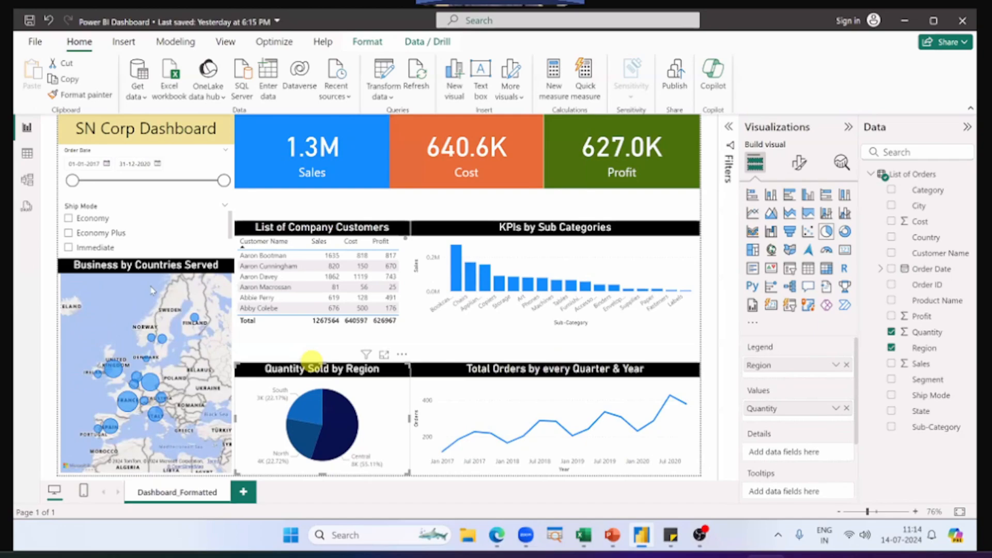
pyautogui.click(153, 265)
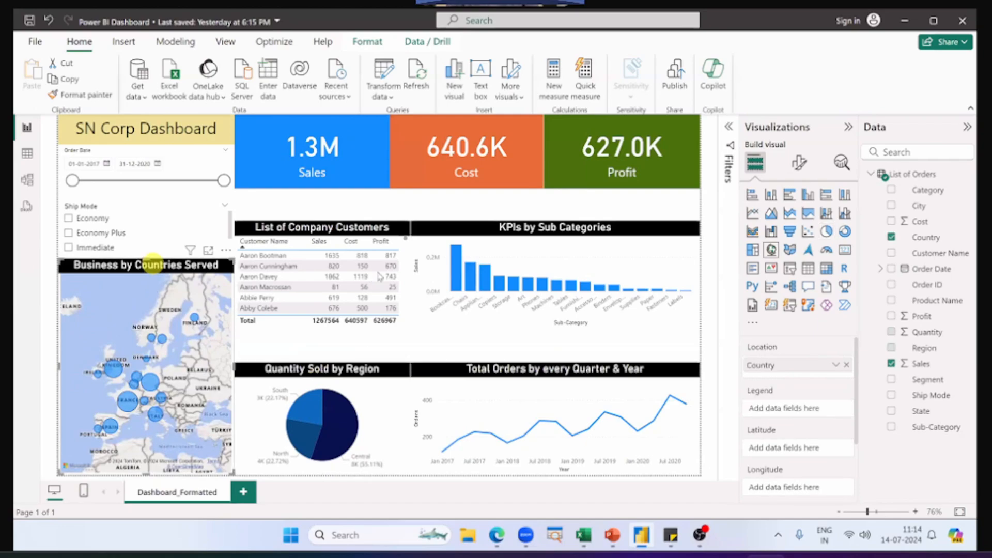
pyautogui.moveTo(153, 265); pyautogui.dragTo(150, 299)
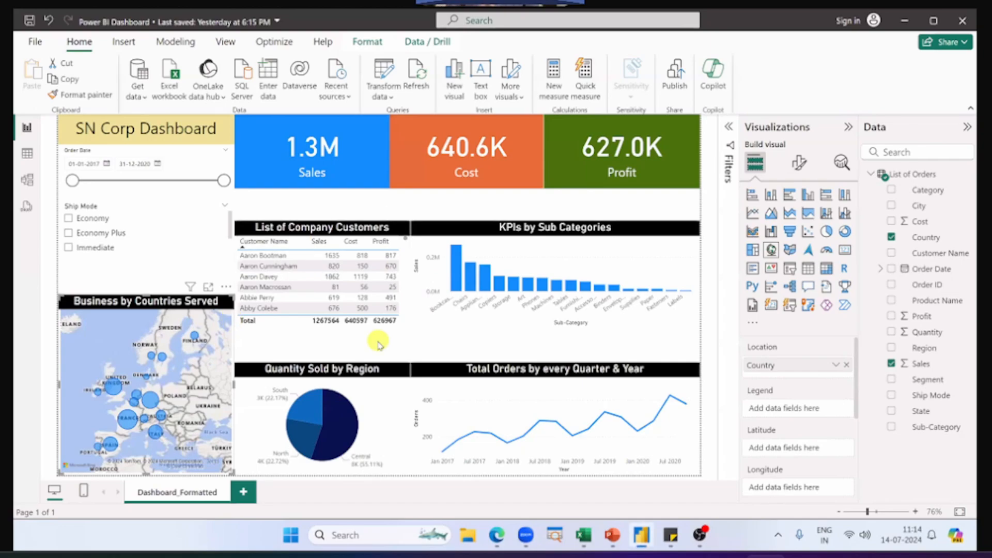
# Step: Outline the Quantity Sold by Region and KPIs by Sub Categories charts in red, mark the Central slice, clear the annotations and deselect the visual
pyautogui.click(394, 411)
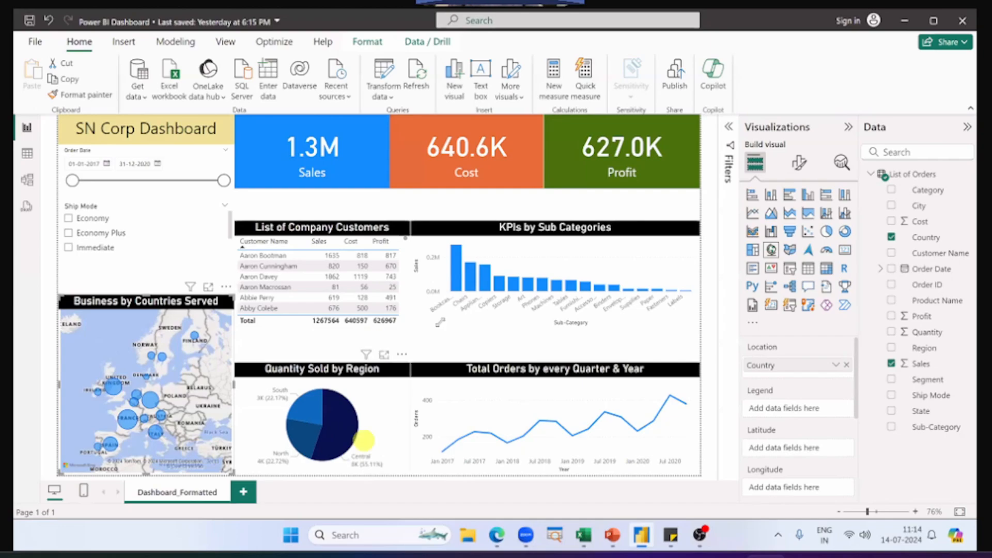
pyautogui.click(546, 248)
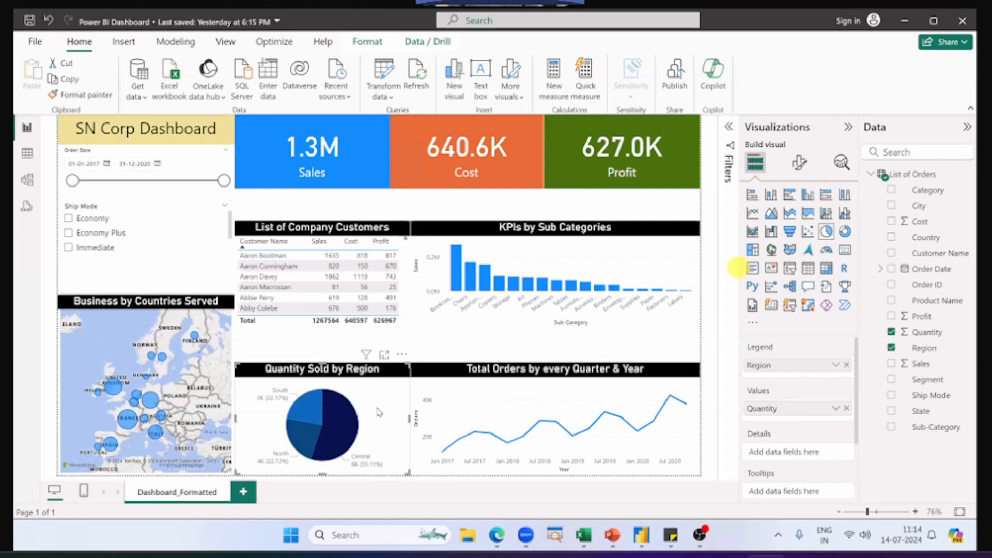
pyautogui.moveTo(369, 356)
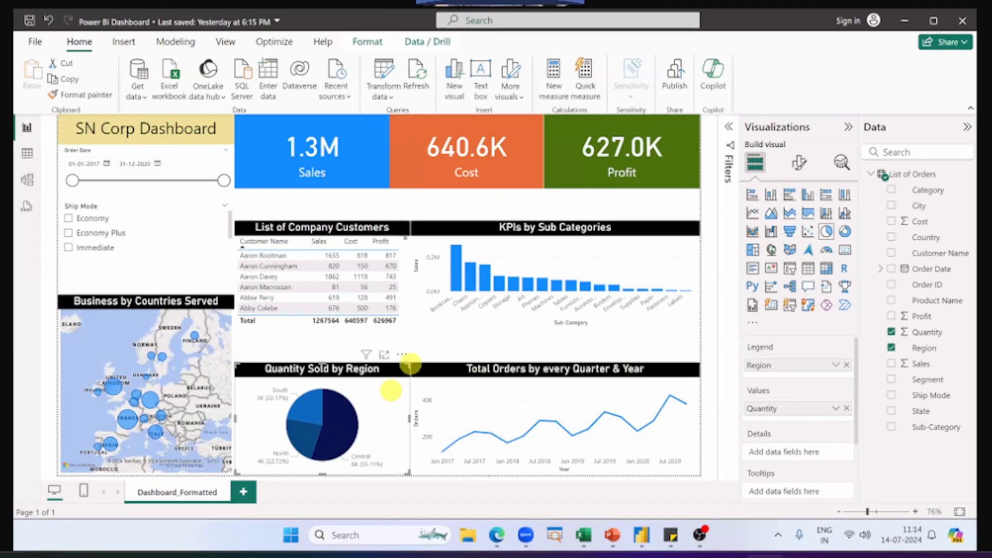
pyautogui.moveTo(410, 365); pyautogui.dragTo(231, 474)
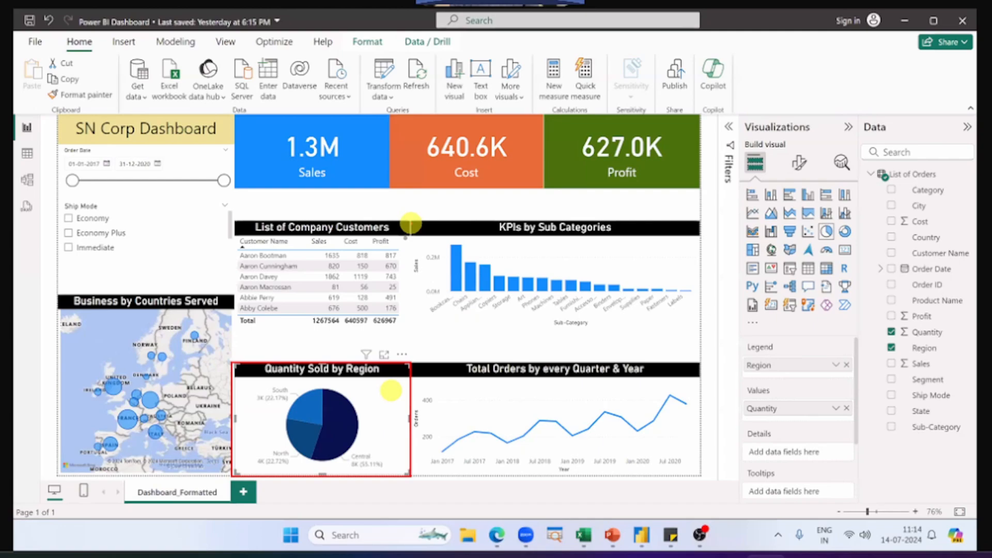
pyautogui.moveTo(410, 222)
pyautogui.mouseDown()
pyautogui.moveTo(669, 328)
pyautogui.moveTo(710, 325)
pyautogui.moveTo(702, 329)
pyautogui.mouseUp()
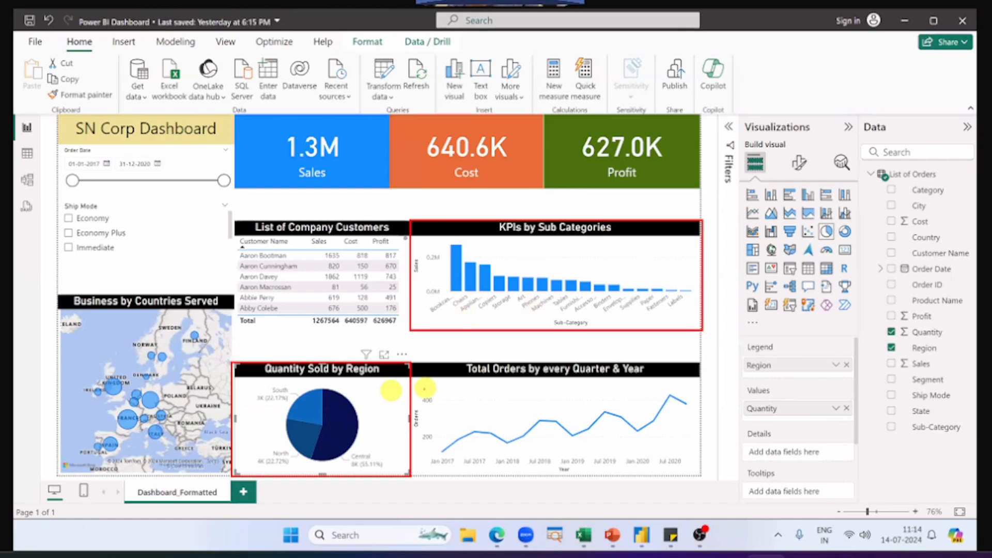
pyautogui.click(336, 425)
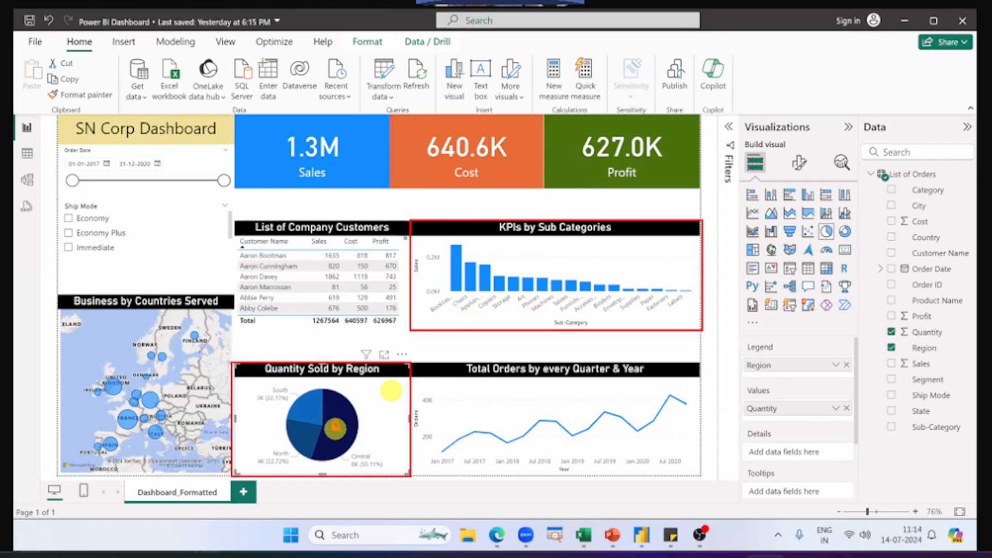
pyautogui.press('Escape')
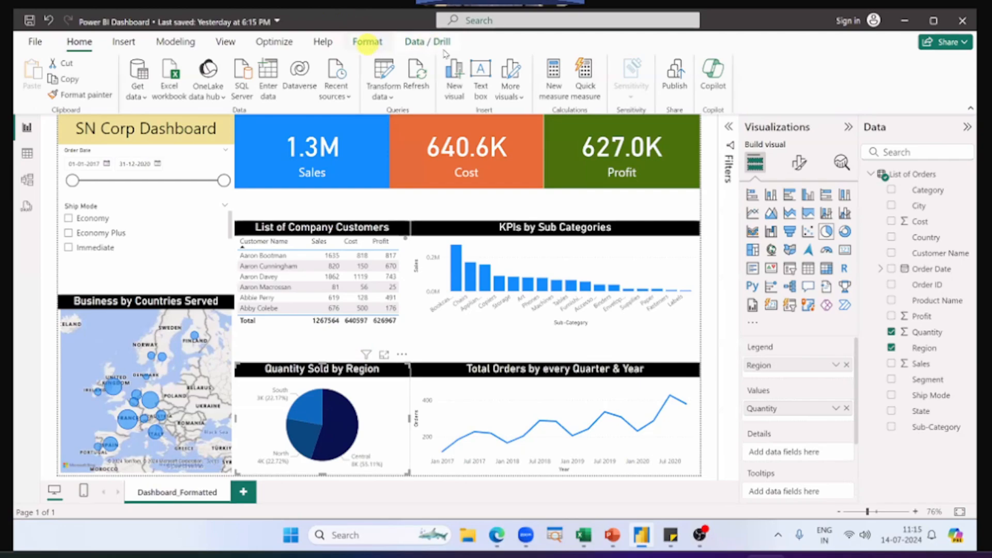
pyautogui.click(290, 350)
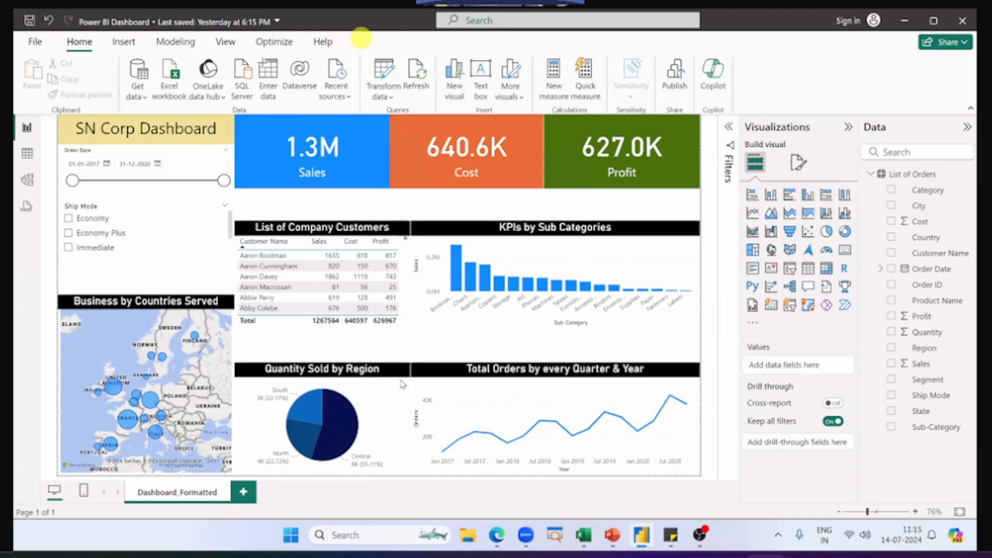
# Step: Enable interaction editing with the Quantity Sold by Region pie chart as source, and set KPIs by Sub Categories to Filter
pyautogui.click(398, 398)
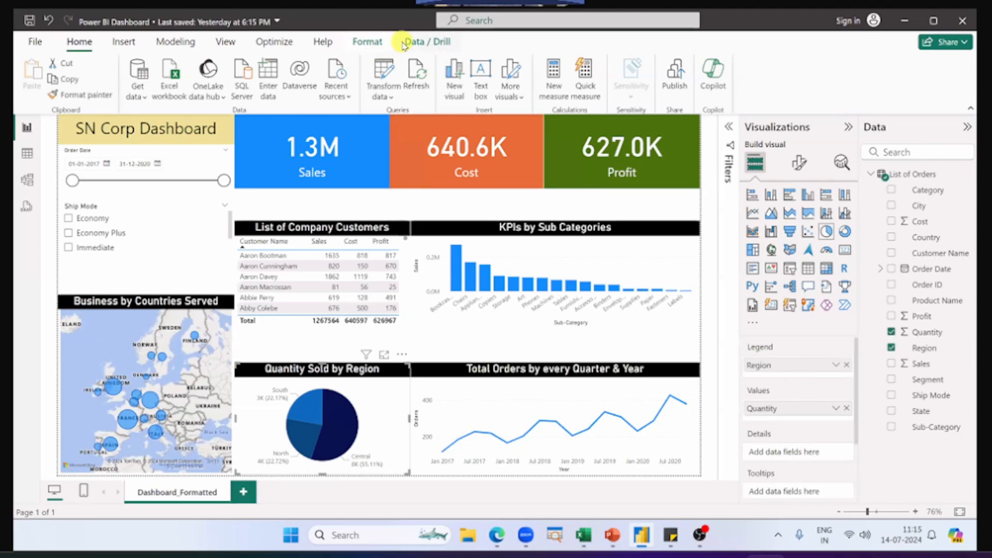
pyautogui.click(314, 347)
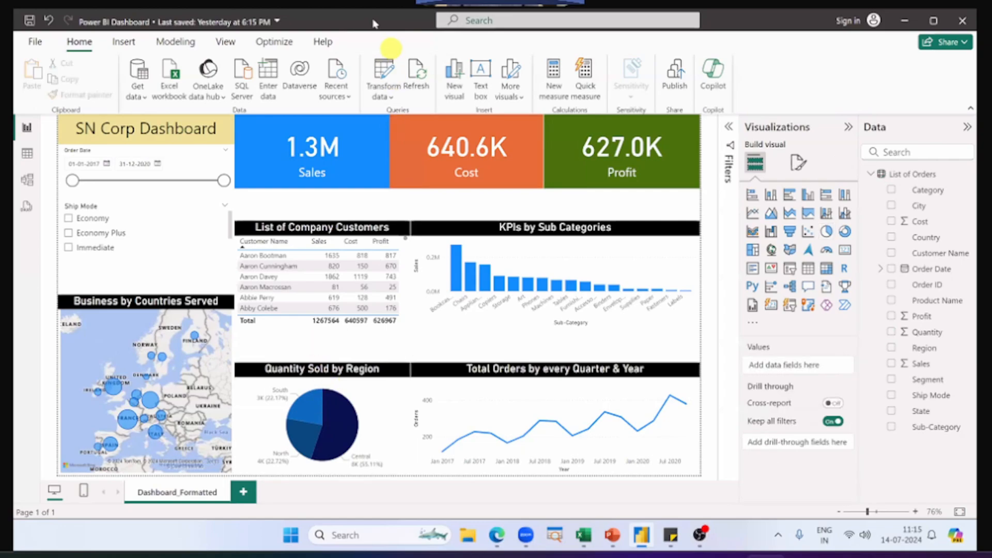
pyautogui.click(367, 387)
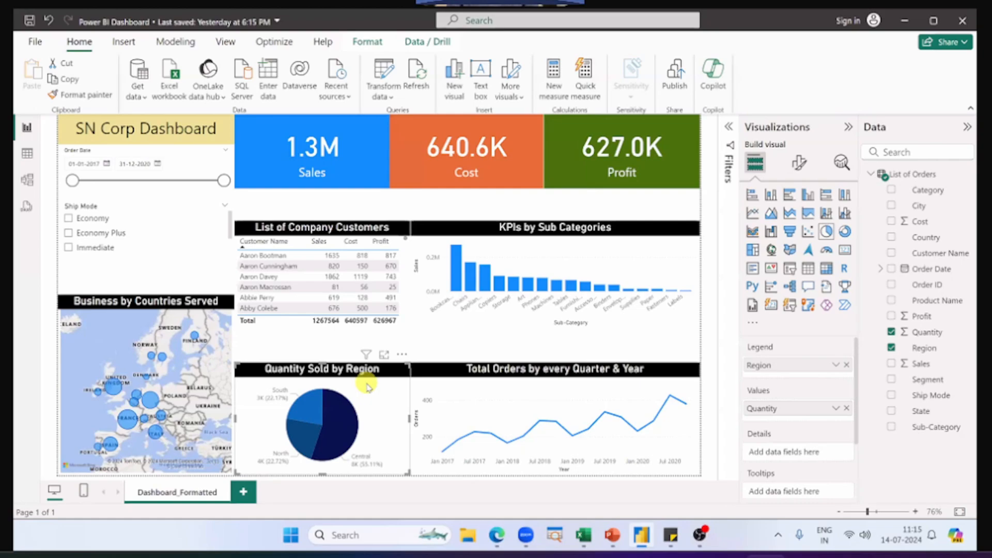
pyautogui.click(368, 50)
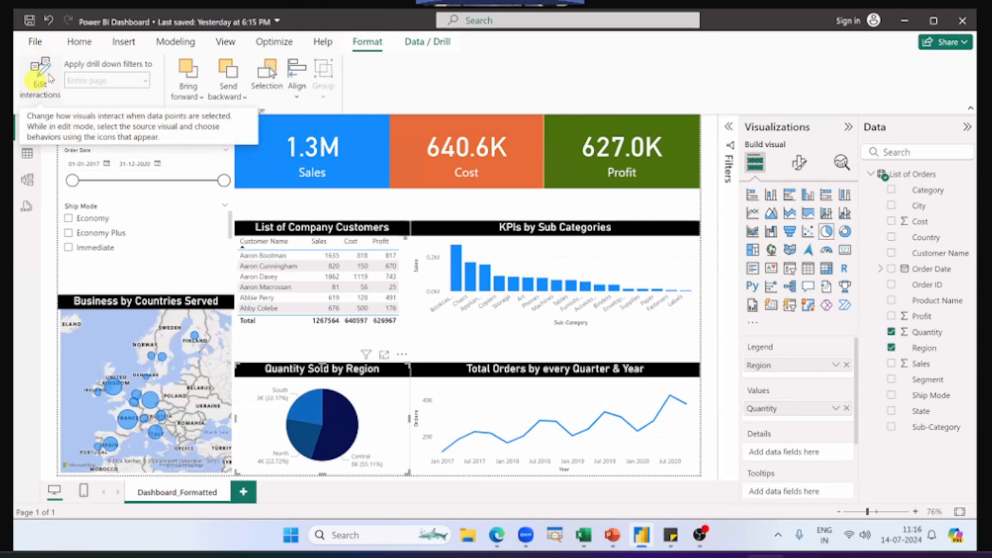
pyautogui.click(34, 98)
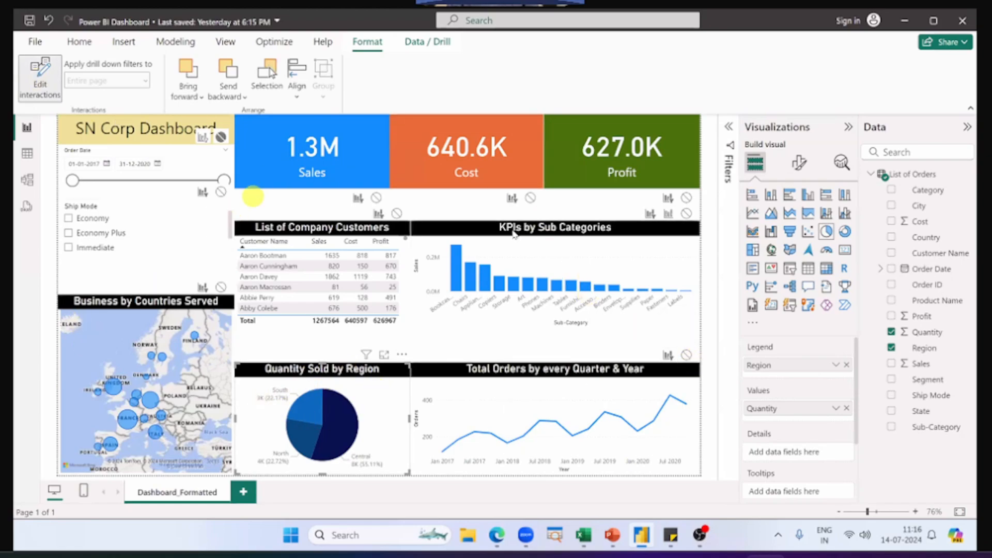
pyautogui.click(650, 214)
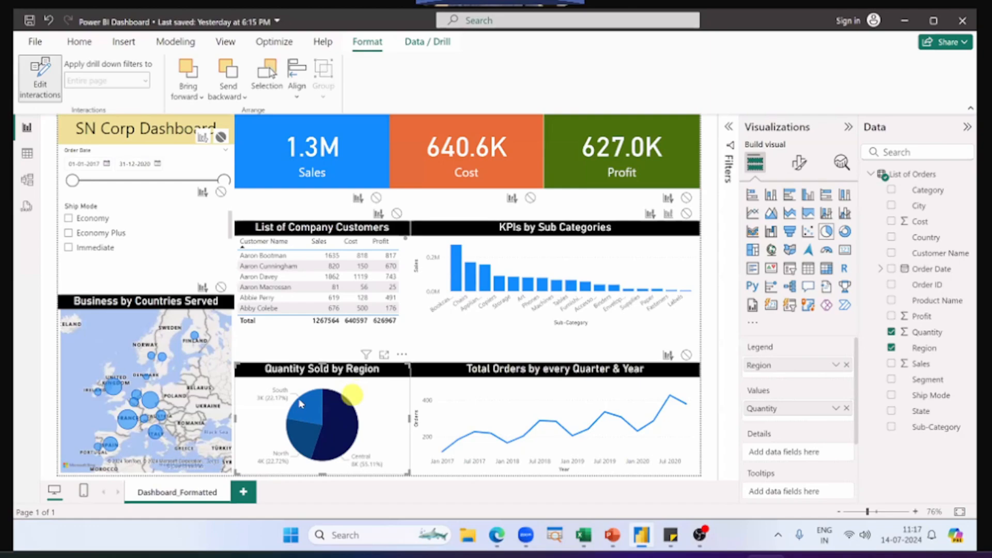
# Step: Box the KPIs by Sub Categories chart in red, clear it, box the chart's interaction options, and clear that annotation
pyautogui.moveTo(315, 411)
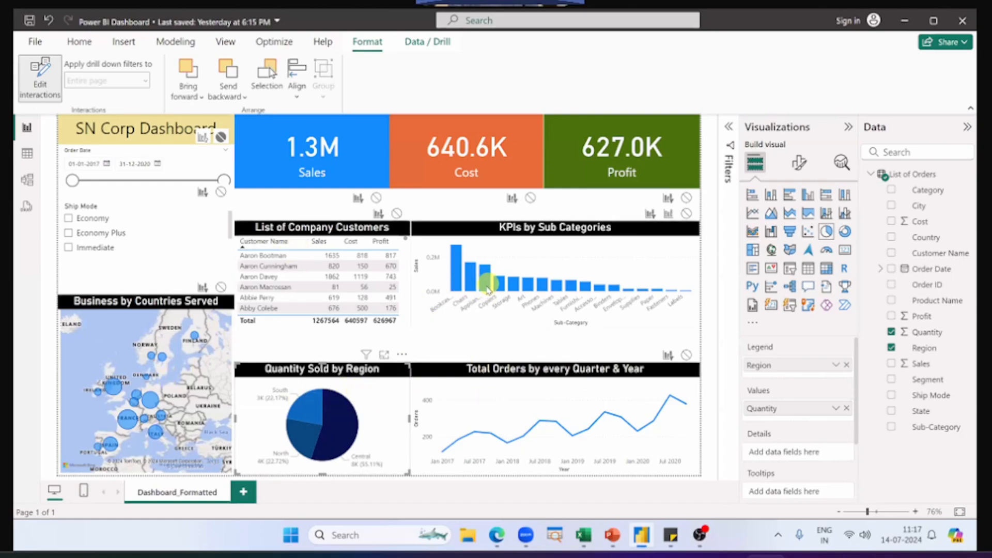
pyautogui.moveTo(485, 291)
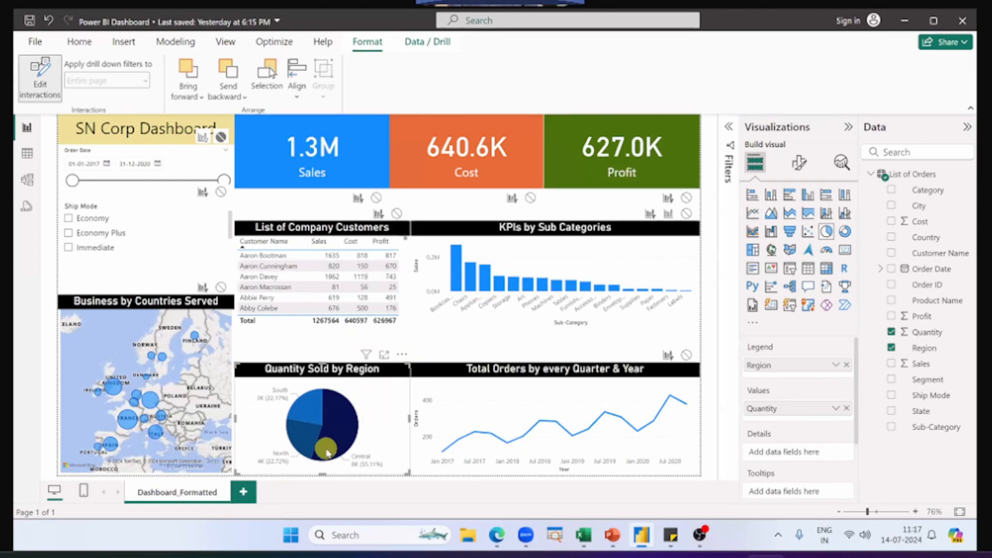
pyautogui.moveTo(406, 217)
pyautogui.mouseDown()
pyautogui.moveTo(591, 312)
pyautogui.moveTo(701, 345)
pyautogui.mouseUp()
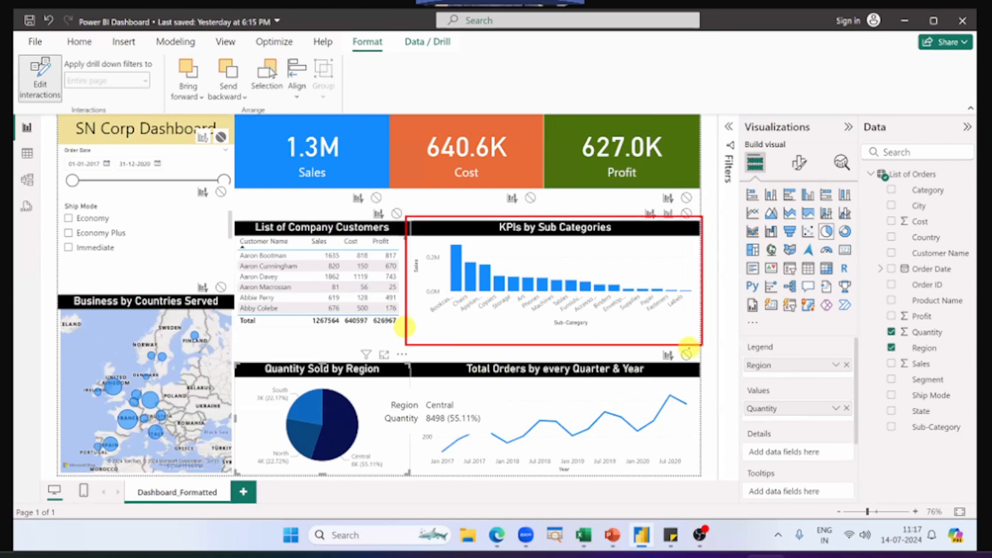
pyautogui.press('e')
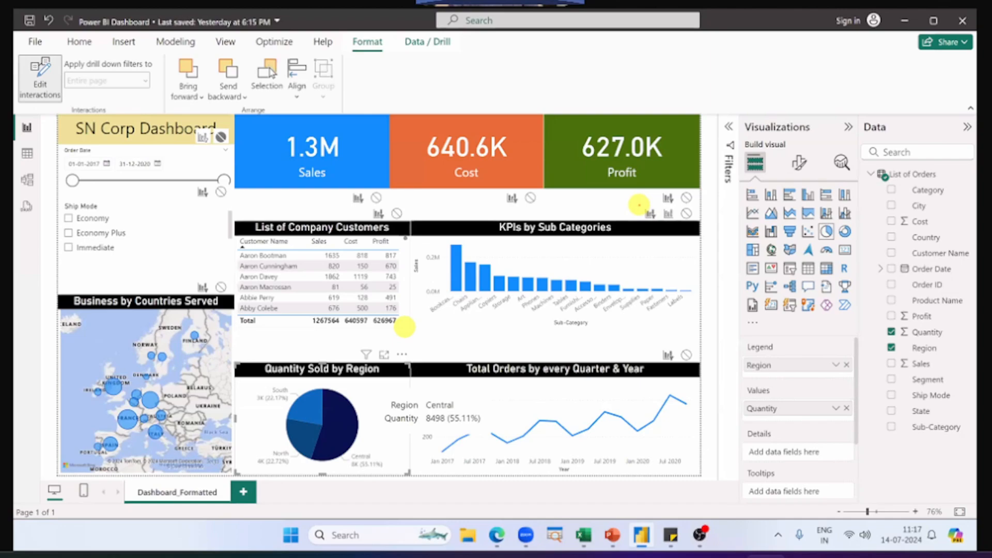
pyautogui.moveTo(640, 205); pyautogui.dragTo(700, 221)
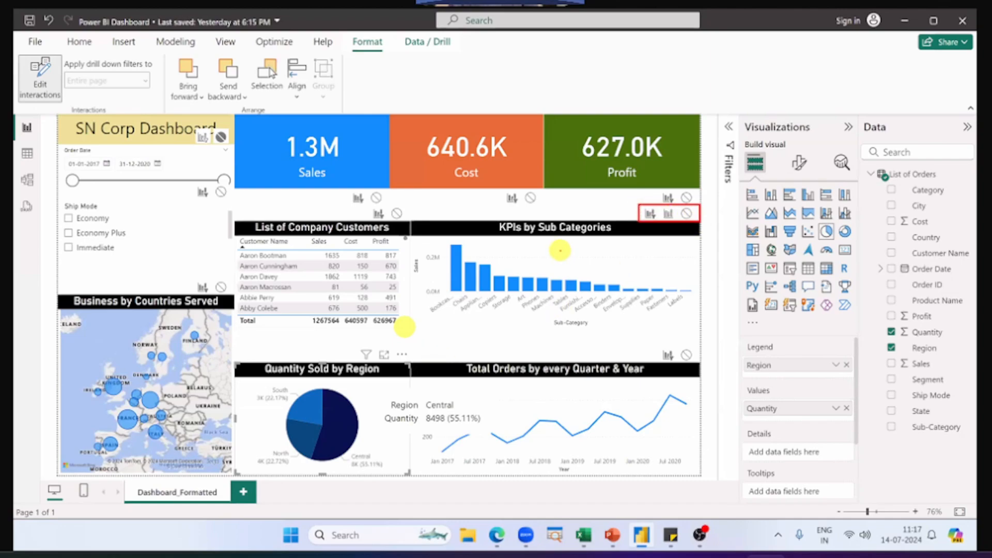
pyautogui.press('e')
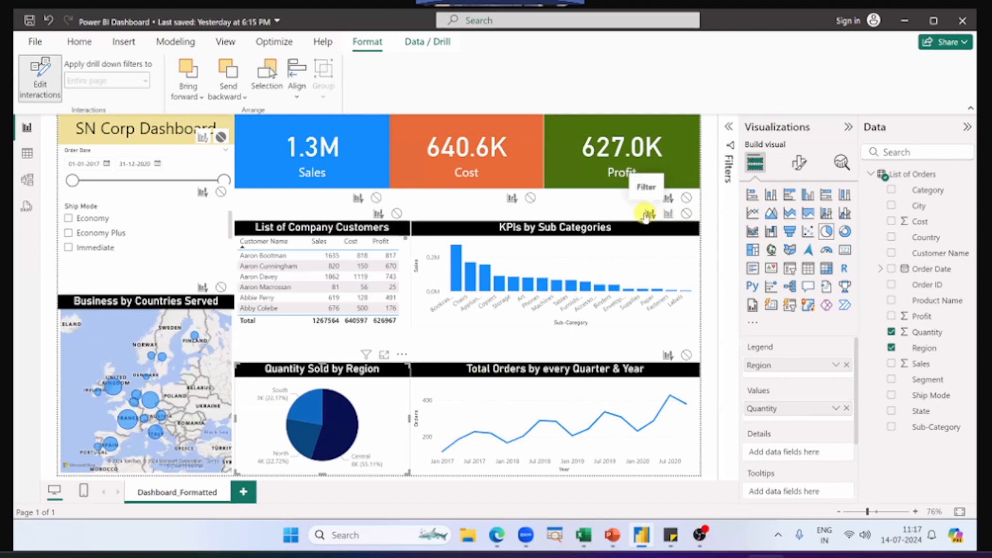
# Step: Set the KPIs by Sub Categories interaction to None, test it with the Central, South and North slices, and clear the selection
pyautogui.click(686, 214)
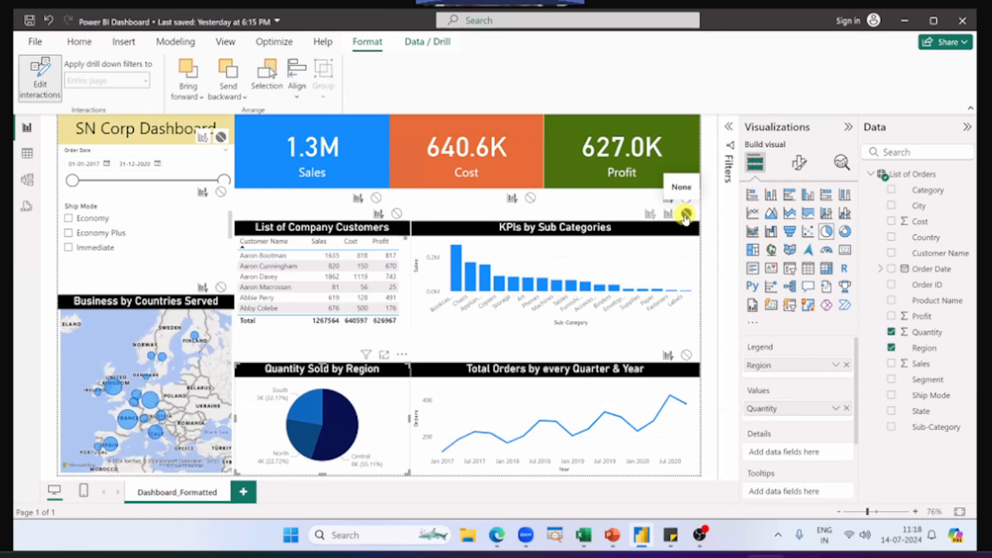
pyautogui.click(686, 215)
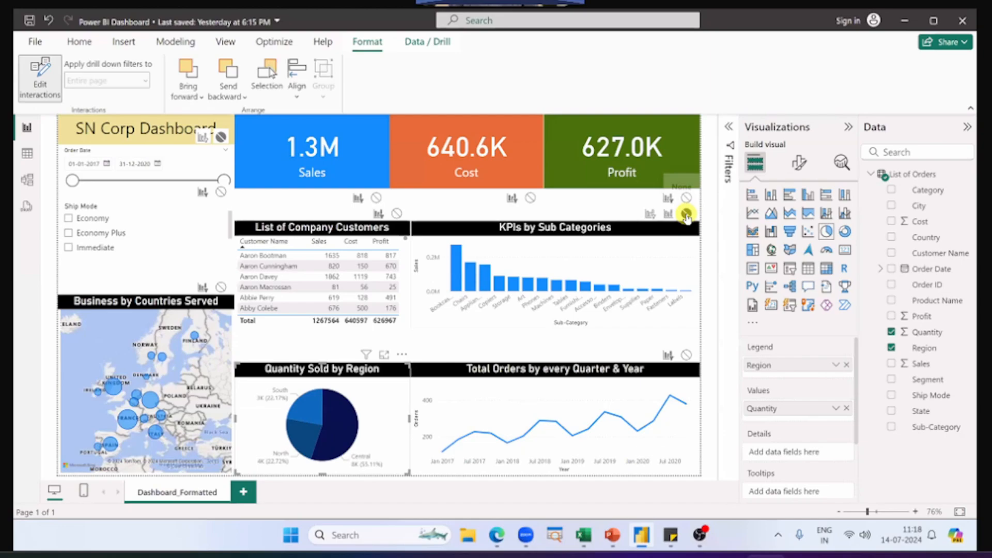
pyautogui.click(340, 418)
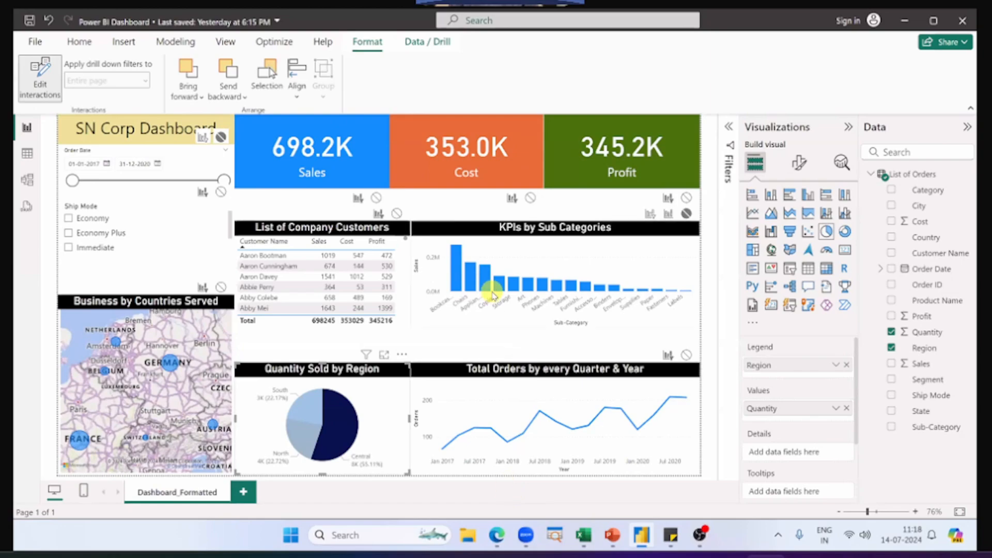
pyautogui.click(305, 415)
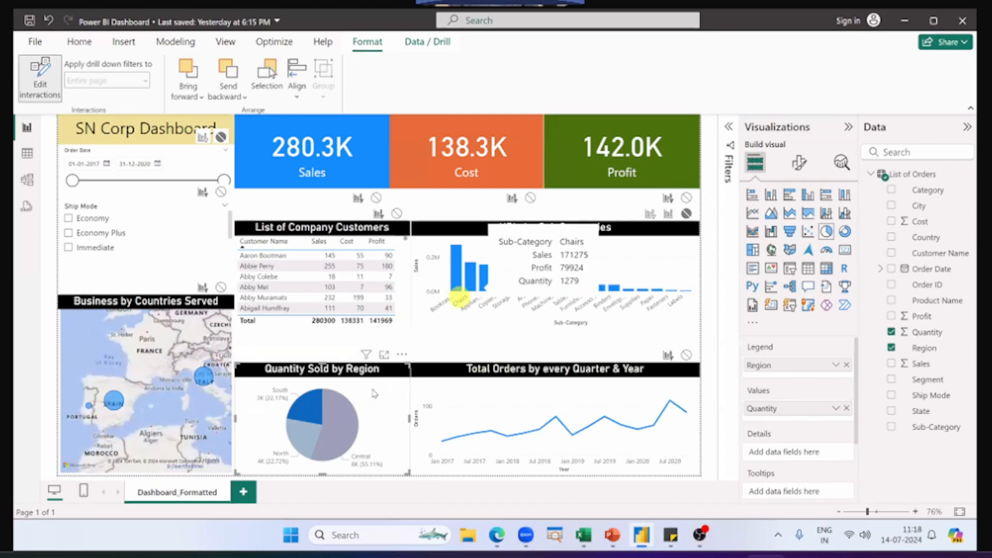
pyautogui.click(296, 436)
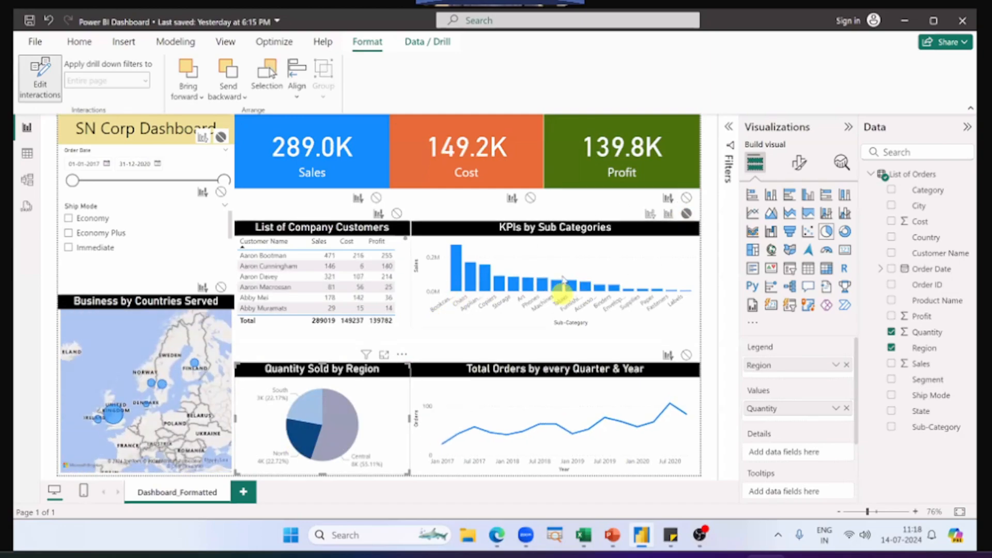
pyautogui.click(306, 440)
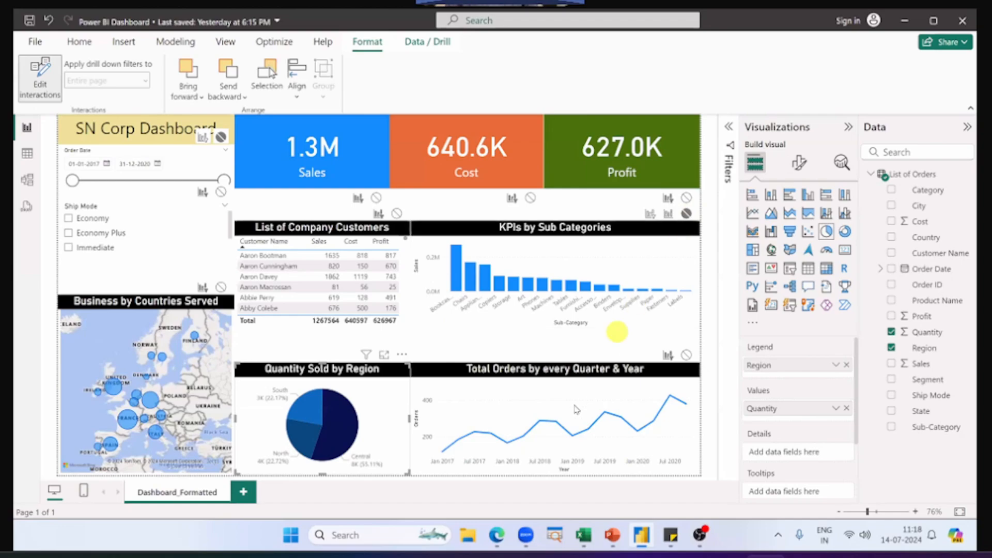
# Step: Set the KPIs by Sub Categories interaction to Highlight, test it with the Central and South slices, and clear the selection
pyautogui.moveTo(572, 403)
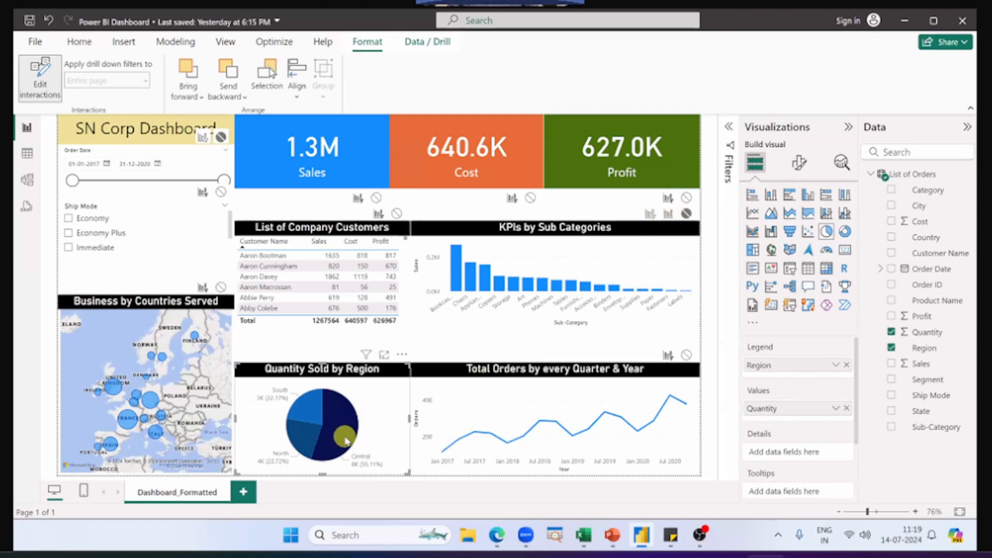
pyautogui.moveTo(345, 438)
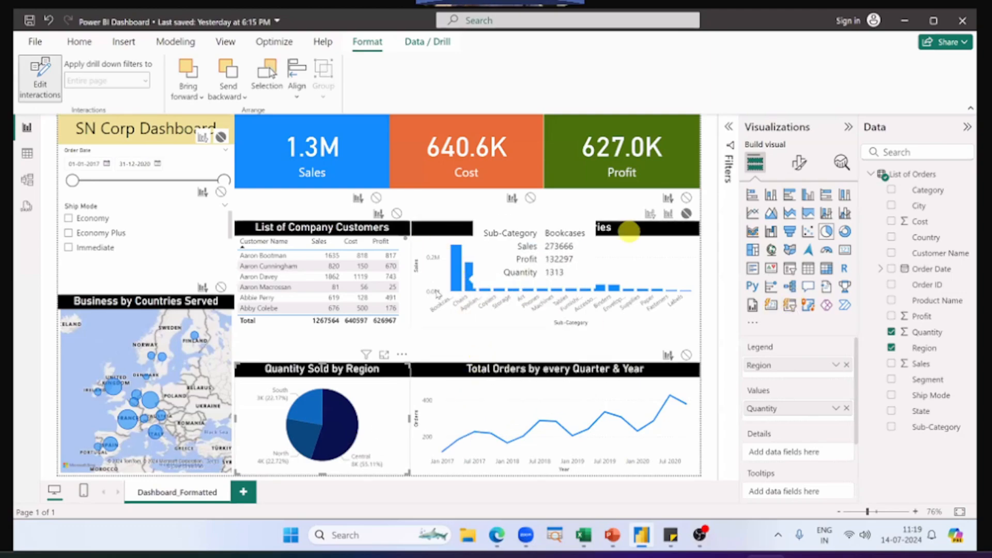
pyautogui.moveTo(349, 418)
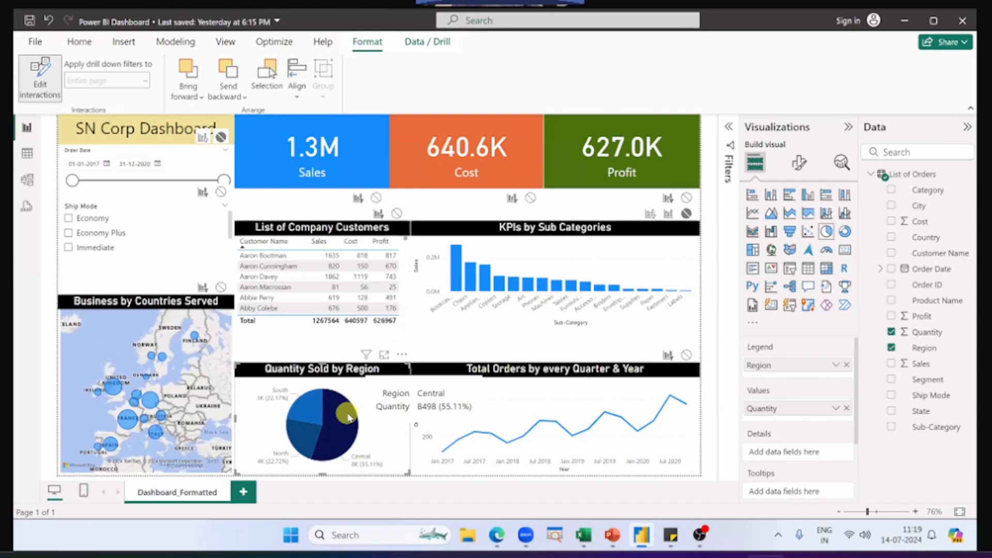
pyautogui.moveTo(457, 270)
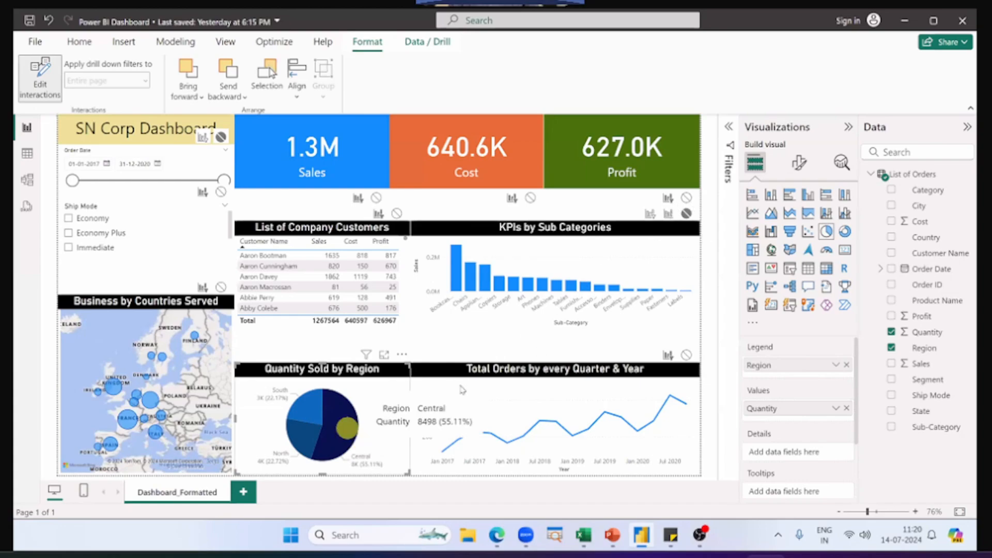
pyautogui.click(668, 213)
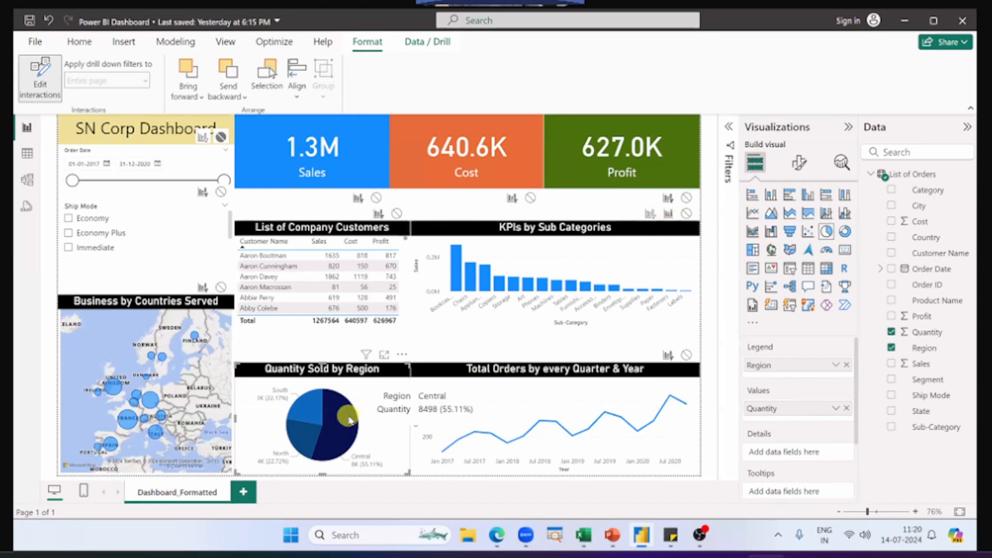
pyautogui.click(350, 420)
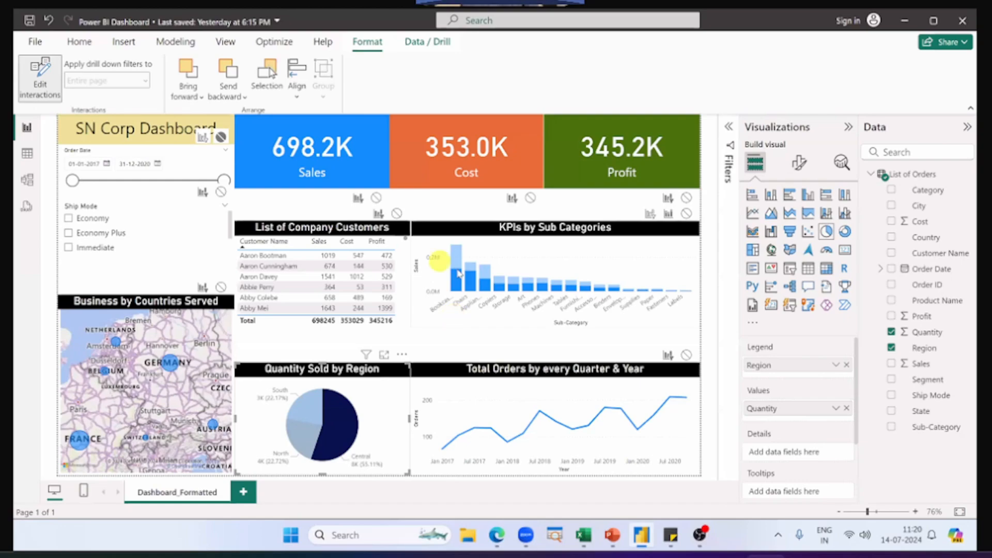
pyautogui.moveTo(458, 273)
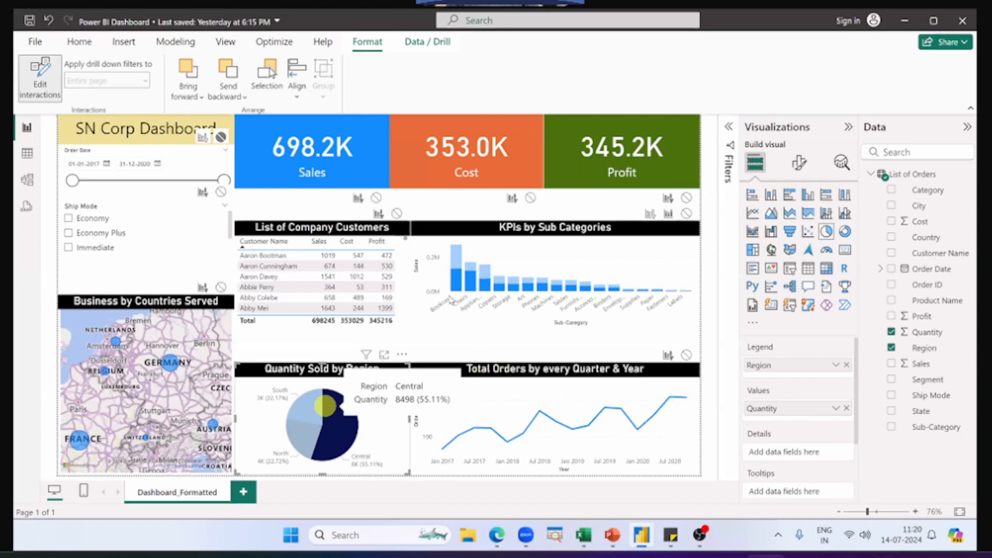
pyautogui.click(305, 411)
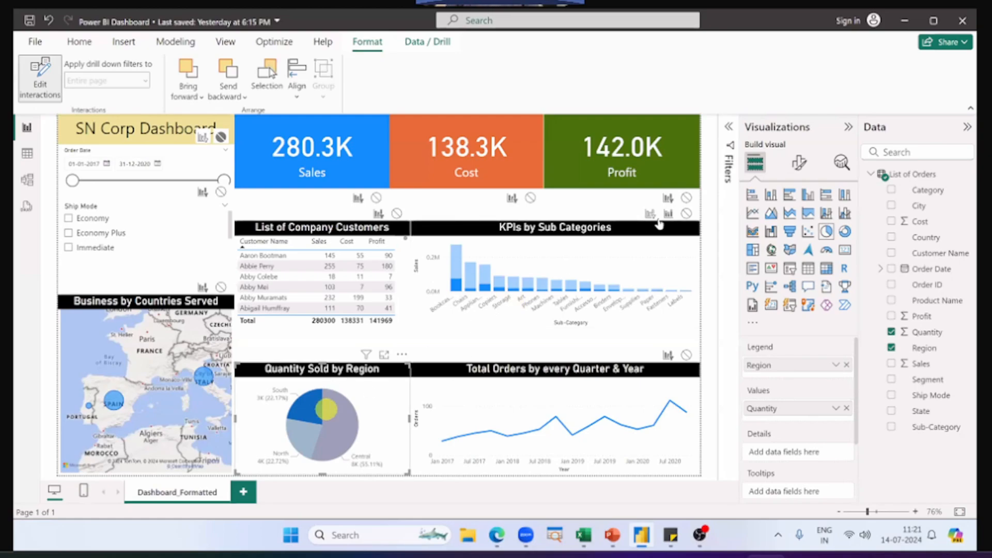
pyautogui.moveTo(311, 405)
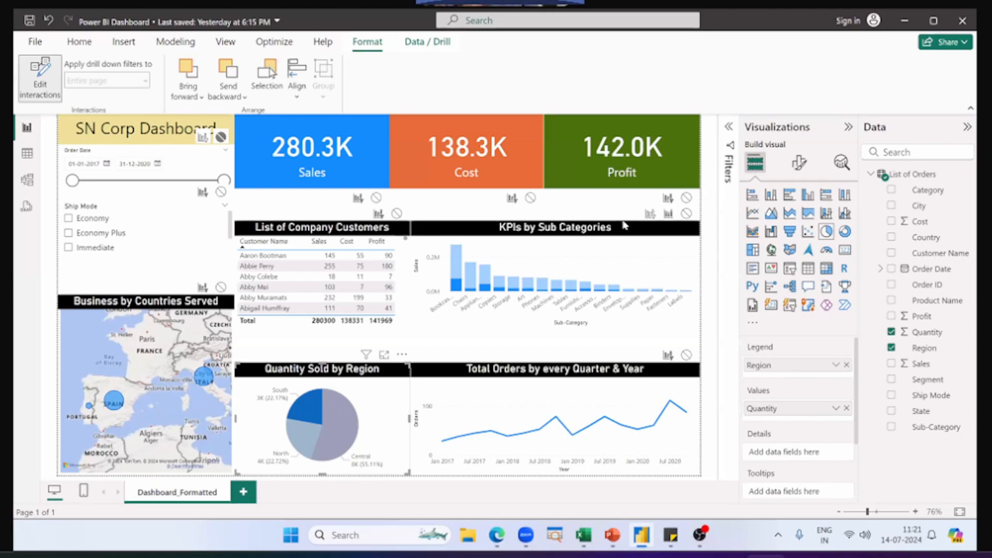
pyautogui.click(509, 313)
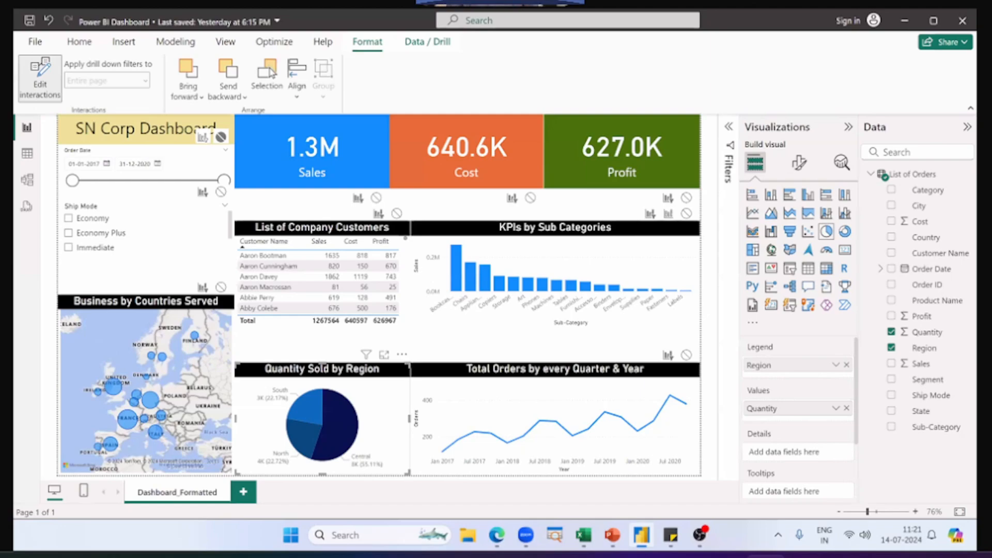
# Step: Switch to the PowerPoint slide show and advance to the slide comparing Filter and Highlight for Sales by Product
pyautogui.hotkey('alt', 'Tab')
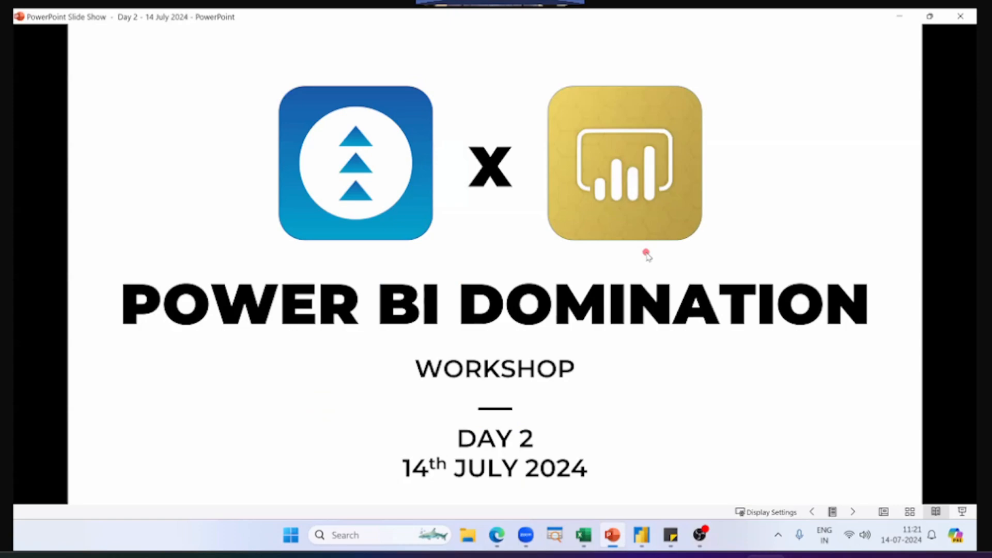
pyautogui.click(646, 252)
pyautogui.click(683, 344)
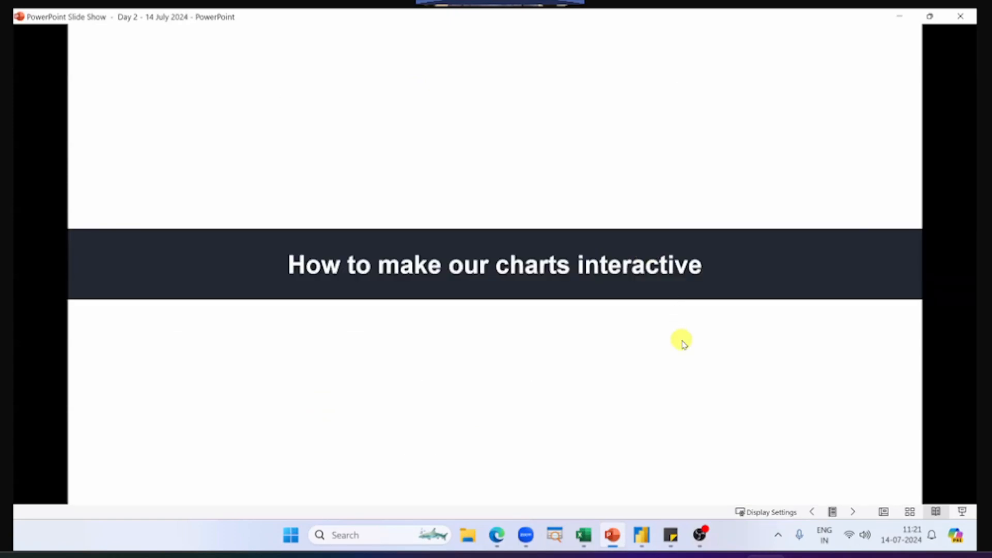
pyautogui.click(683, 343)
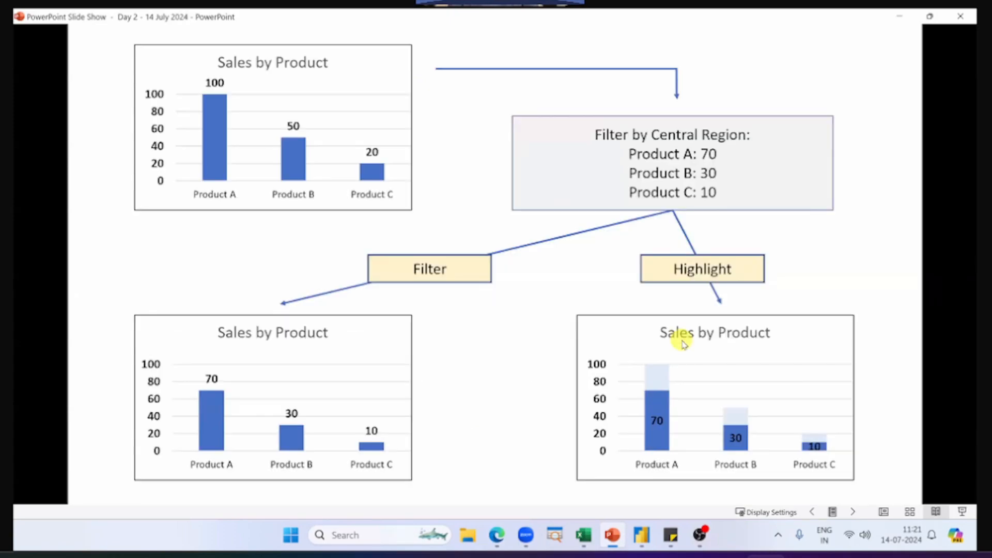
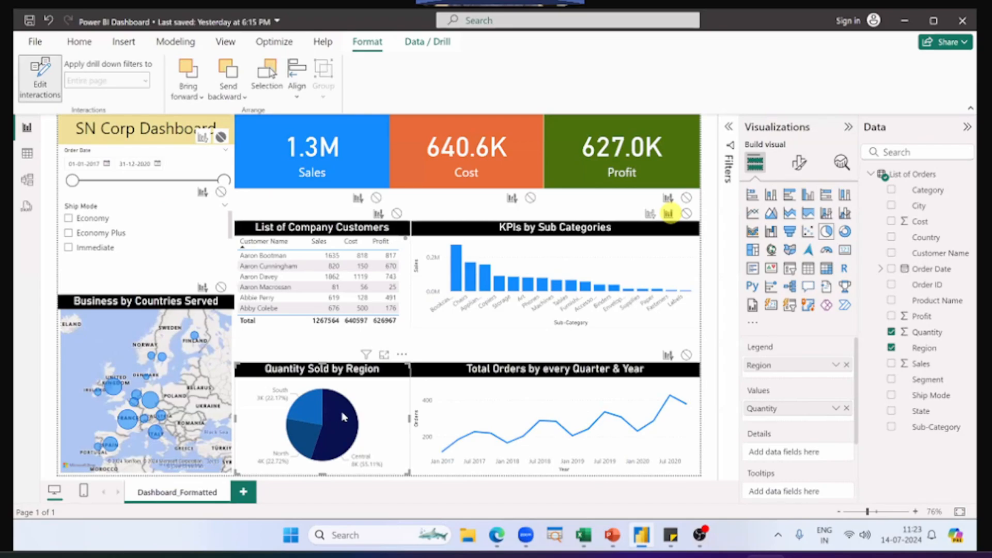
# Step: Test the Highlight interaction with the Central slice, set the KPIs by Sub Categories interaction to Filter, and test it with Central again
pyautogui.click(462, 284)
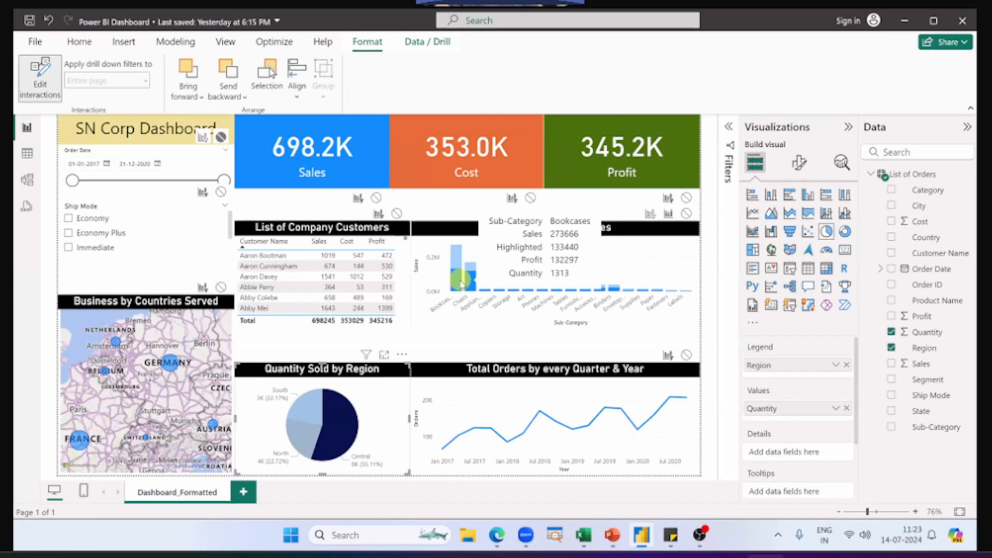
pyautogui.click(623, 234)
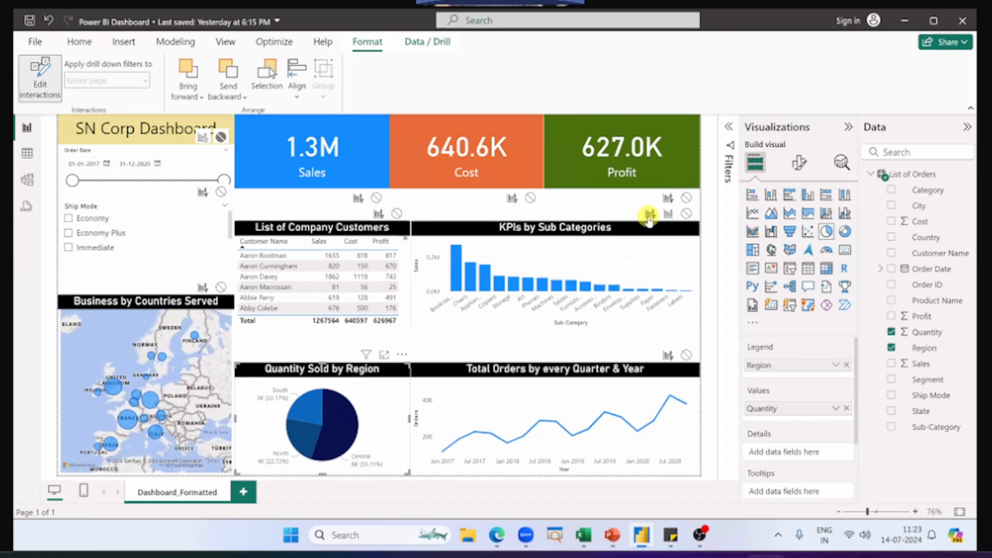
pyautogui.click(339, 433)
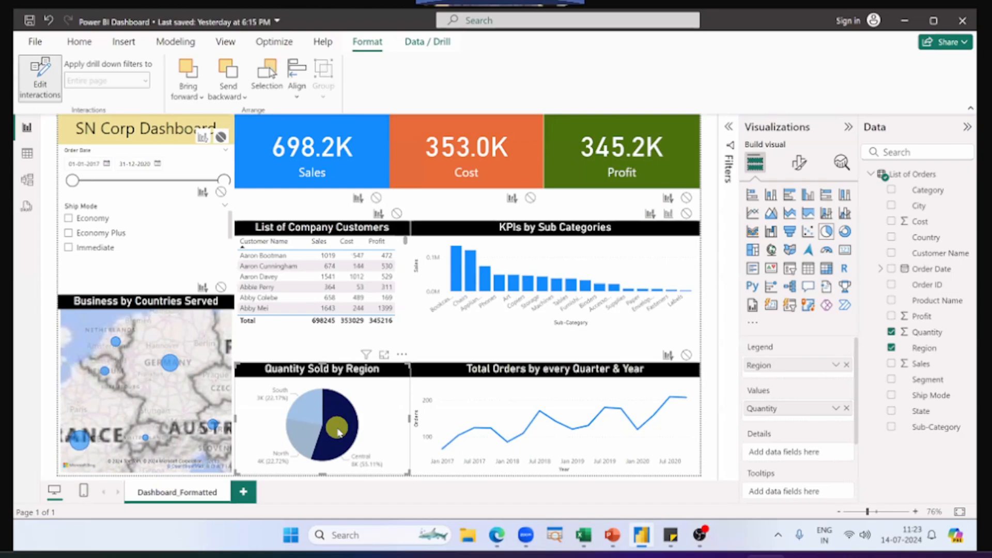
pyautogui.moveTo(459, 257)
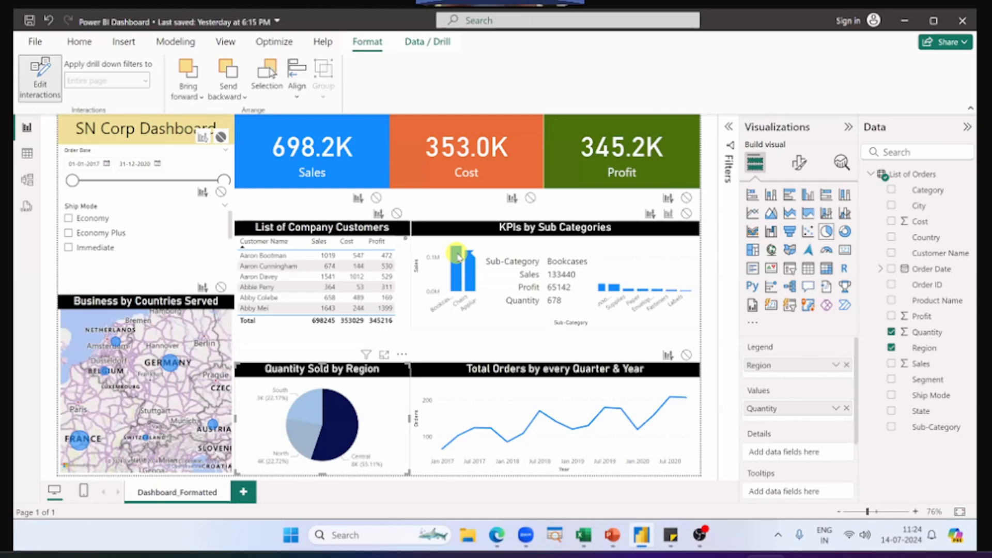
# Step: Switch to the PowerPoint slide show, mark the faded part of Product A's Highlight bar in red, and clear the mark
pyautogui.hotkey('alt', 'Tab')
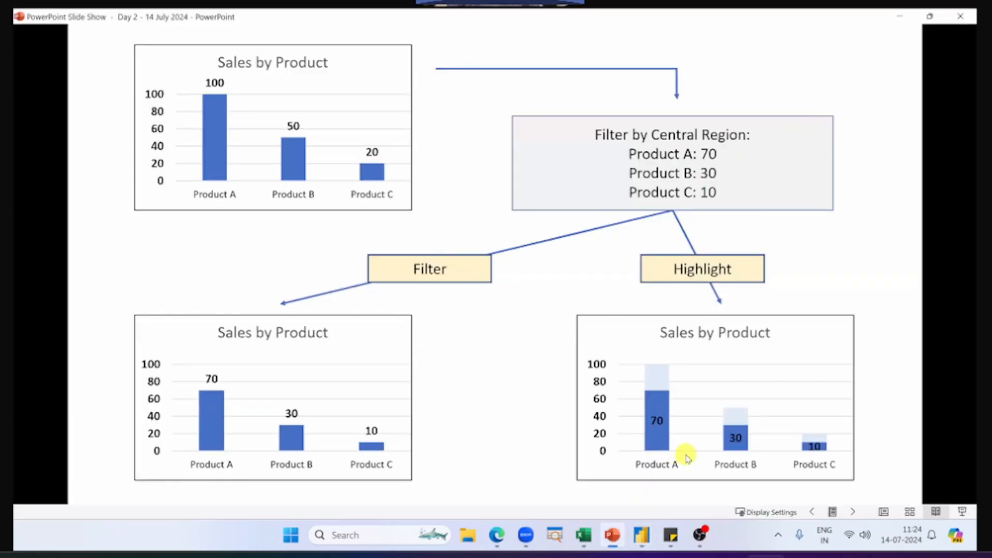
pyautogui.hotkey('ctrl', '2')
pyautogui.moveTo(668, 365)
pyautogui.mouseDown()
pyautogui.moveTo(648, 386)
pyautogui.moveTo(664, 378)
pyautogui.mouseUp()
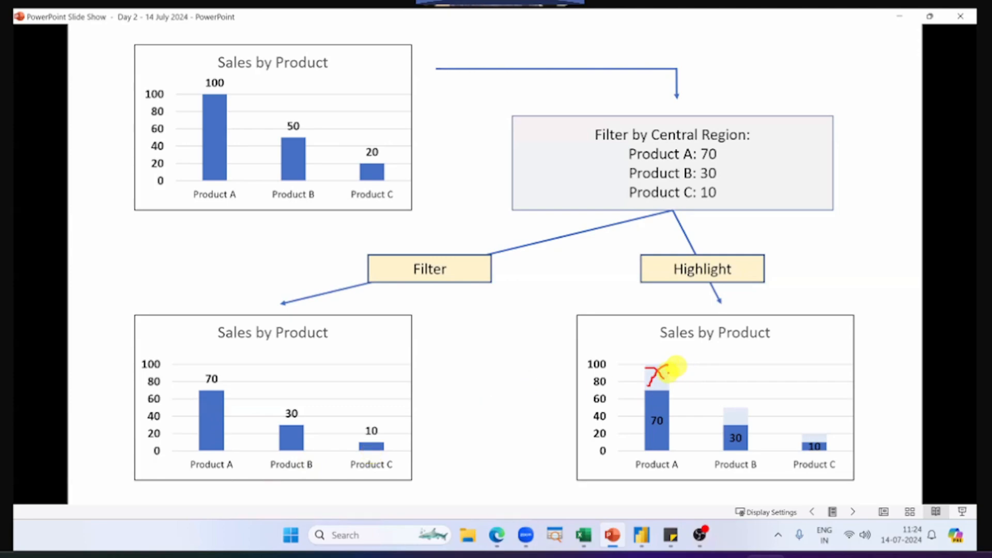
pyautogui.press('Escape')
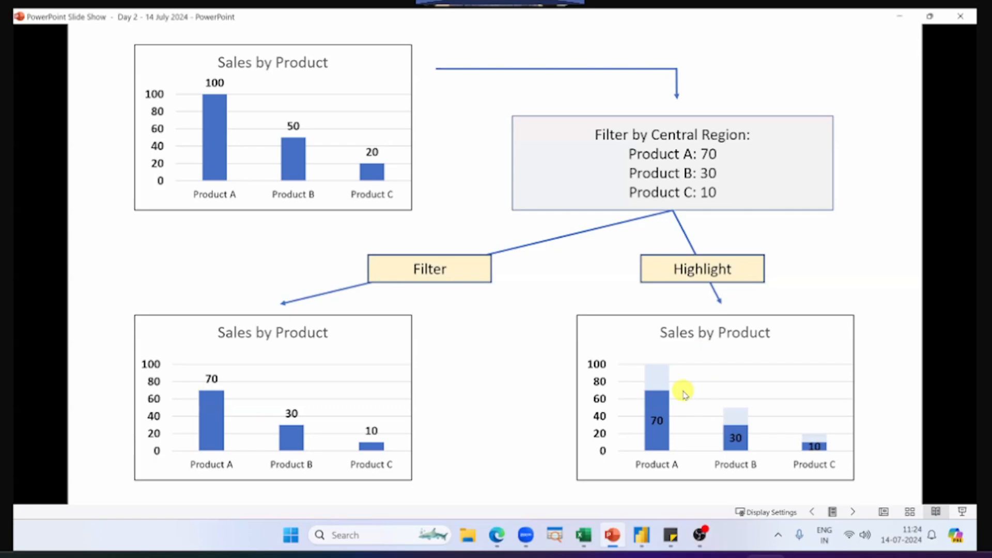
# Step: Switch back to Power BI, clear the Central slice, and number the customer table and the four charts 1 to 5 in red
pyautogui.hotkey('alt', 'Tab')
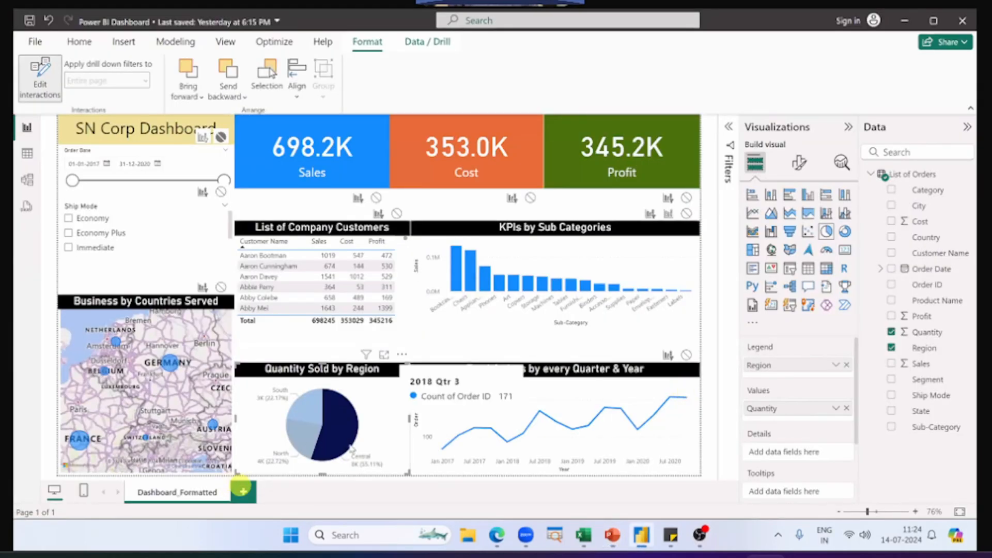
pyautogui.click(348, 440)
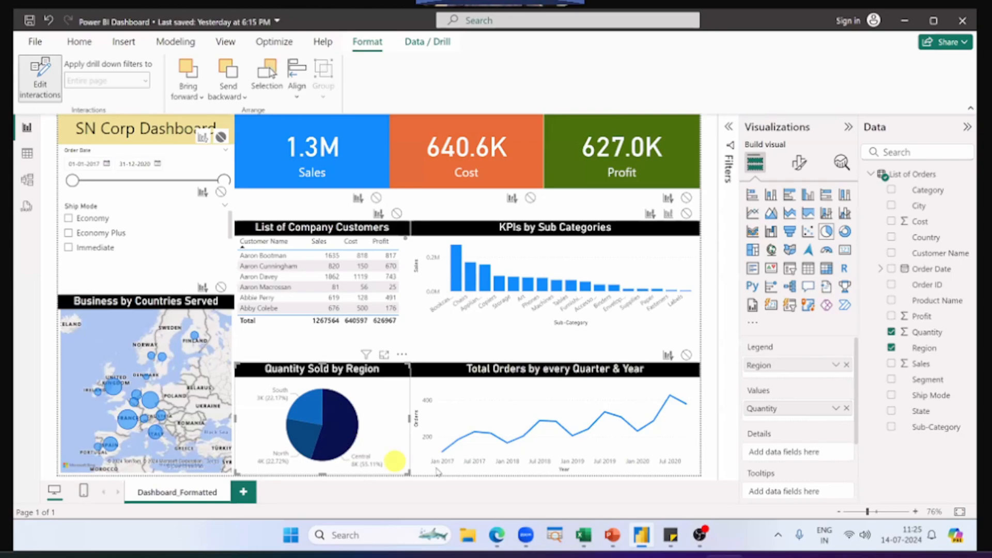
pyautogui.moveTo(319, 260); pyautogui.dragTo(316, 298)
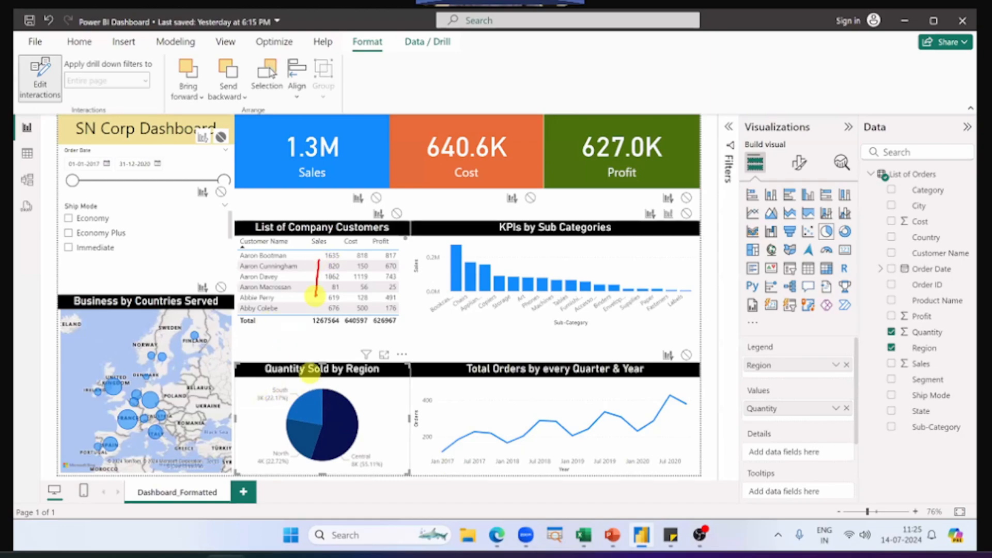
pyautogui.moveTo(444, 278)
pyautogui.mouseDown()
pyautogui.moveTo(460, 290)
pyautogui.moveTo(433, 305)
pyautogui.mouseUp()
pyautogui.moveTo(445, 389); pyautogui.dragTo(429, 446)
pyautogui.moveTo(317, 401); pyautogui.dragTo(338, 448)
pyautogui.moveTo(131, 337)
pyautogui.mouseDown()
pyautogui.moveTo(116, 344)
pyautogui.moveTo(138, 362)
pyautogui.moveTo(123, 370)
pyautogui.mouseUp()
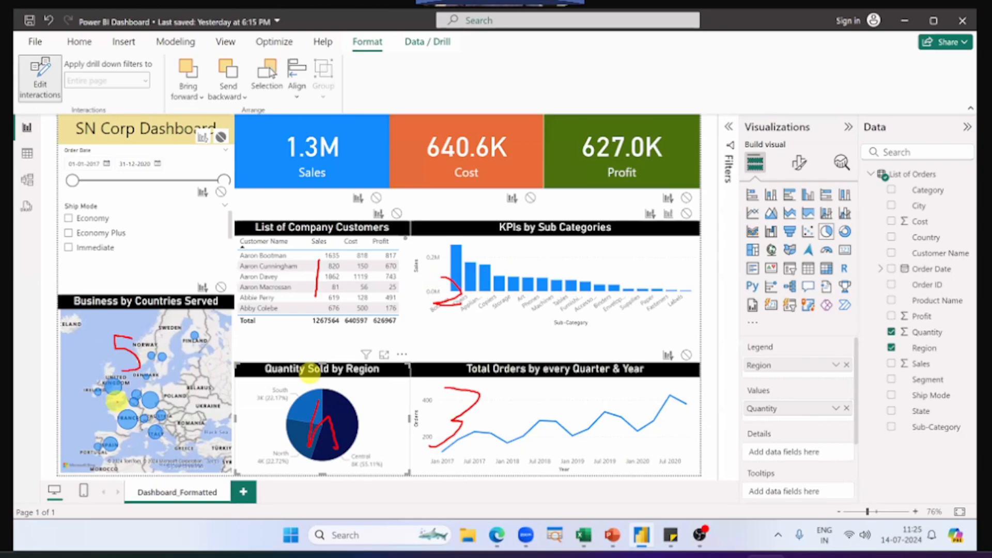
# Step: Select the customer table, sub-category, quarterly orders, region and countries visuals in turn to examine which interaction options each one offers
pyautogui.click(399, 231)
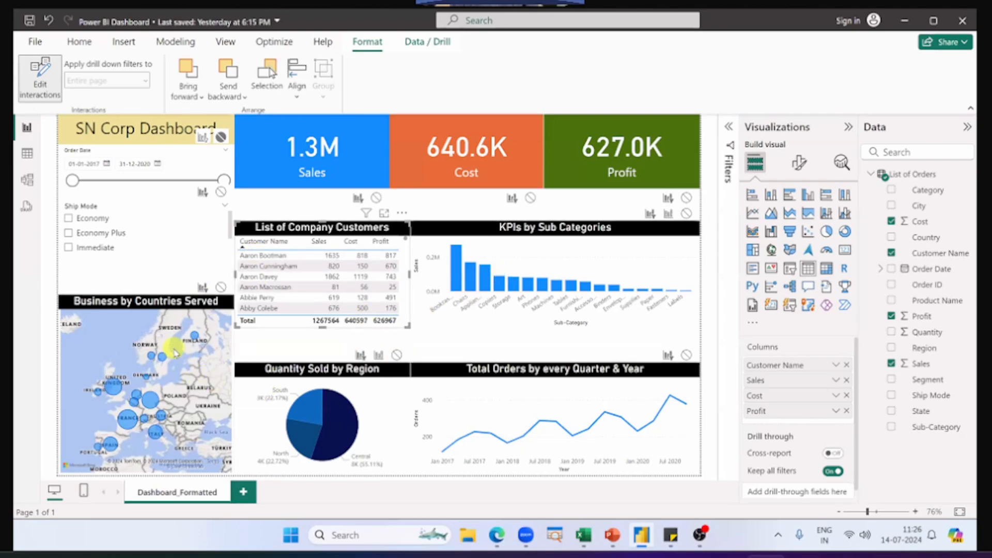
pyautogui.click(451, 239)
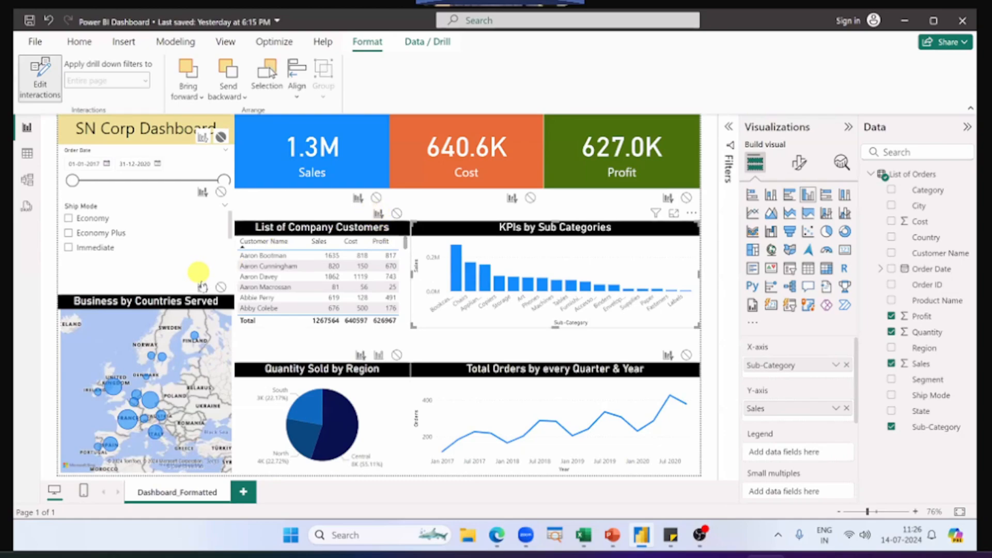
pyautogui.click(468, 370)
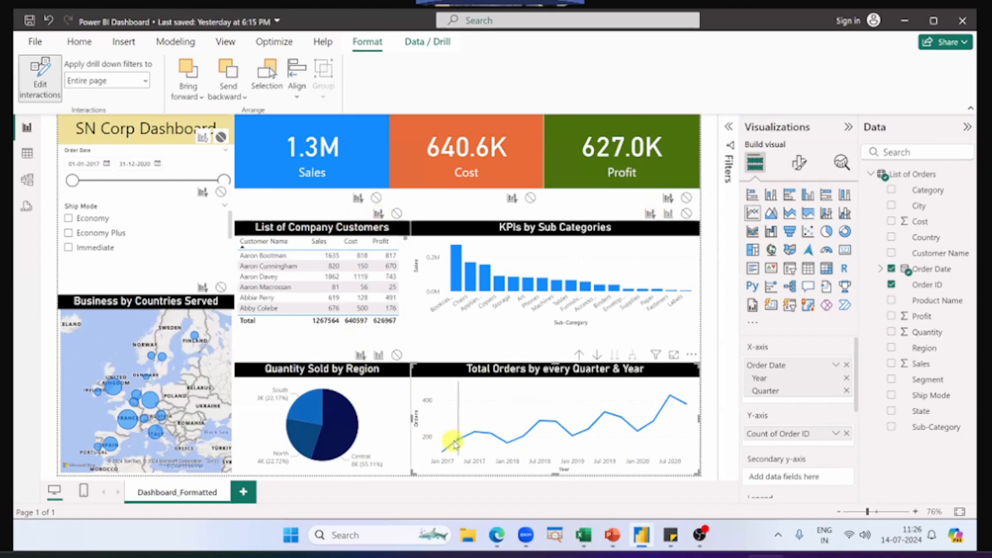
pyautogui.moveTo(460, 442)
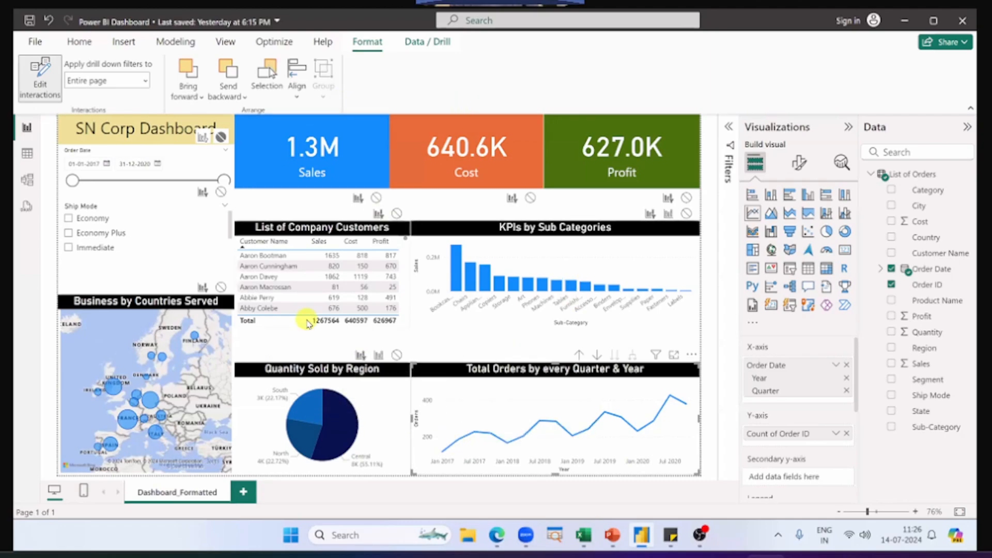
pyautogui.click(390, 379)
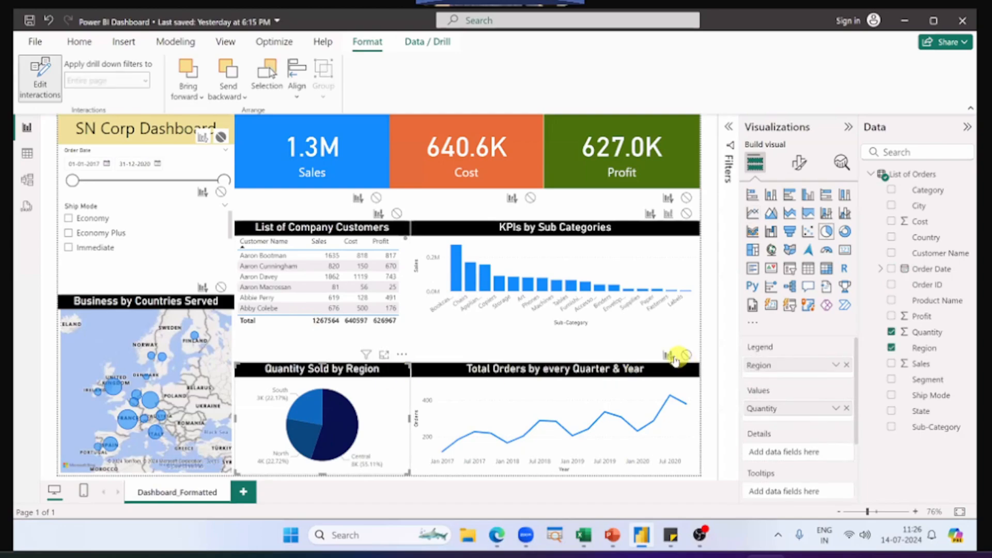
pyautogui.click(208, 306)
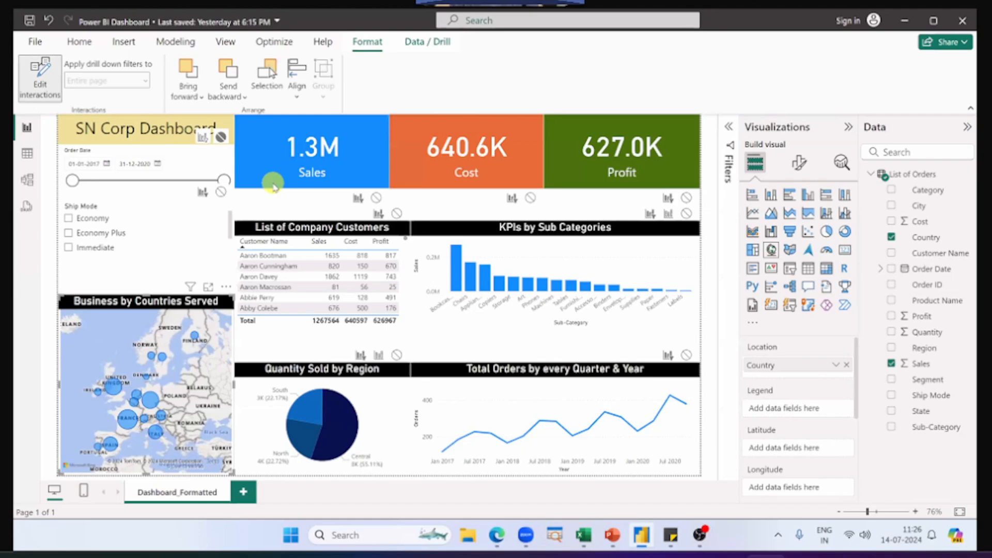
# Step: Demonstrate toggling Edit interactions off and on, and leave it switched off
pyautogui.click(41, 92)
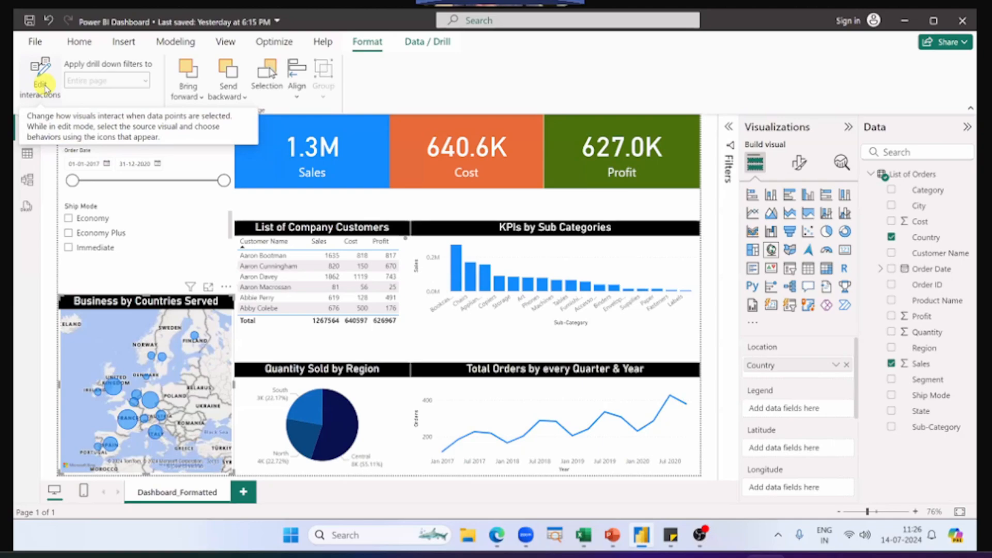
pyautogui.click(44, 88)
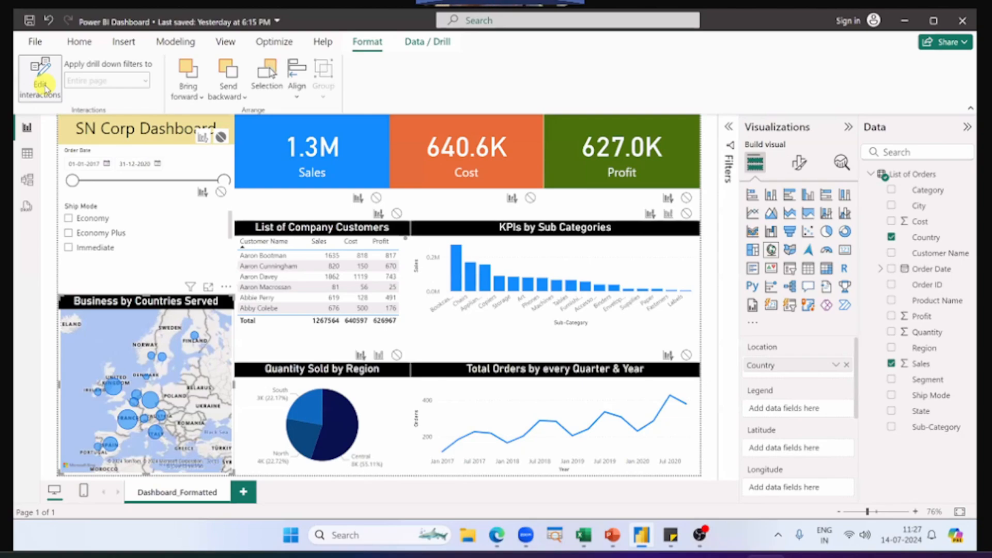
pyautogui.click(46, 89)
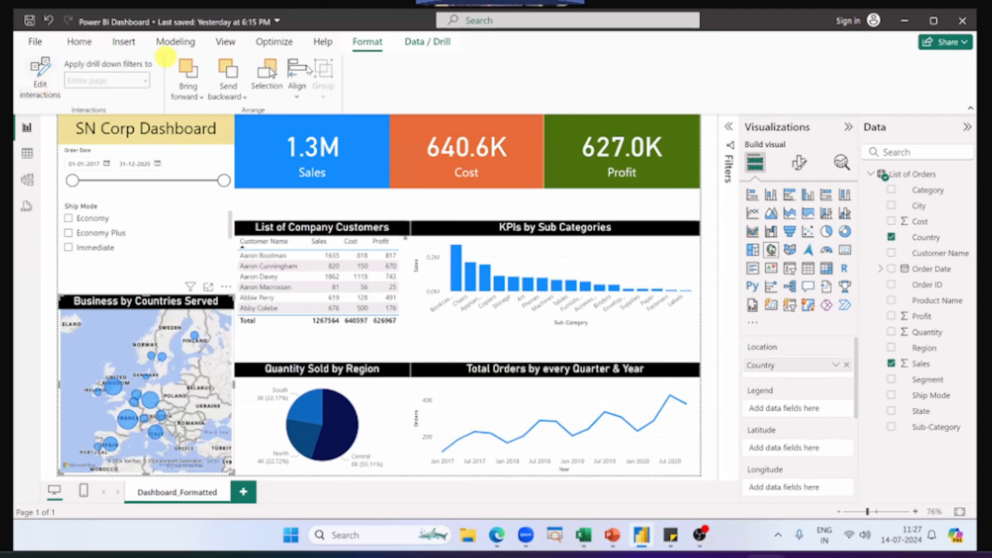
pyautogui.click(40, 86)
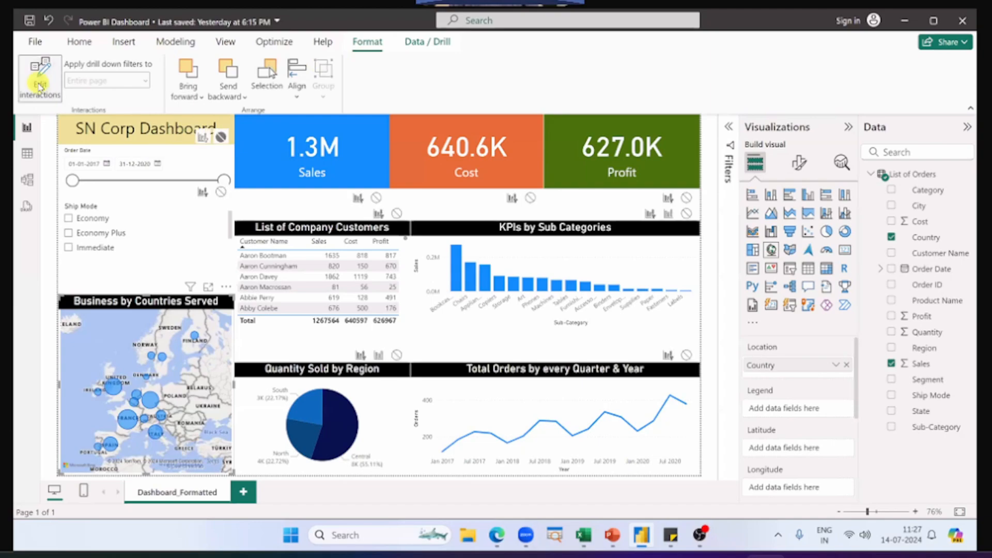
pyautogui.click(41, 86)
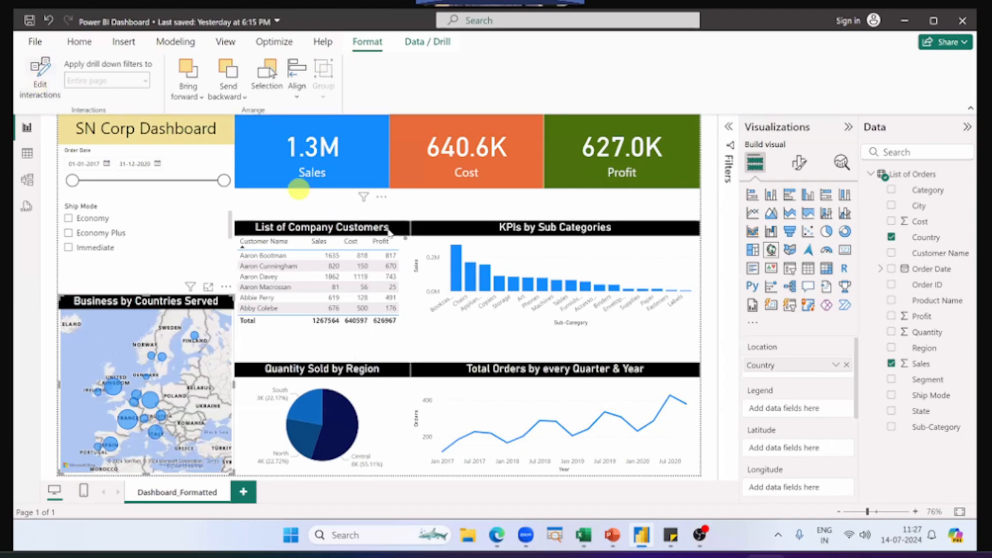
# Step: Extend the KPIs by Sub Categories chart upward to fill the gap below the Cost and Profit cards
pyautogui.click(443, 231)
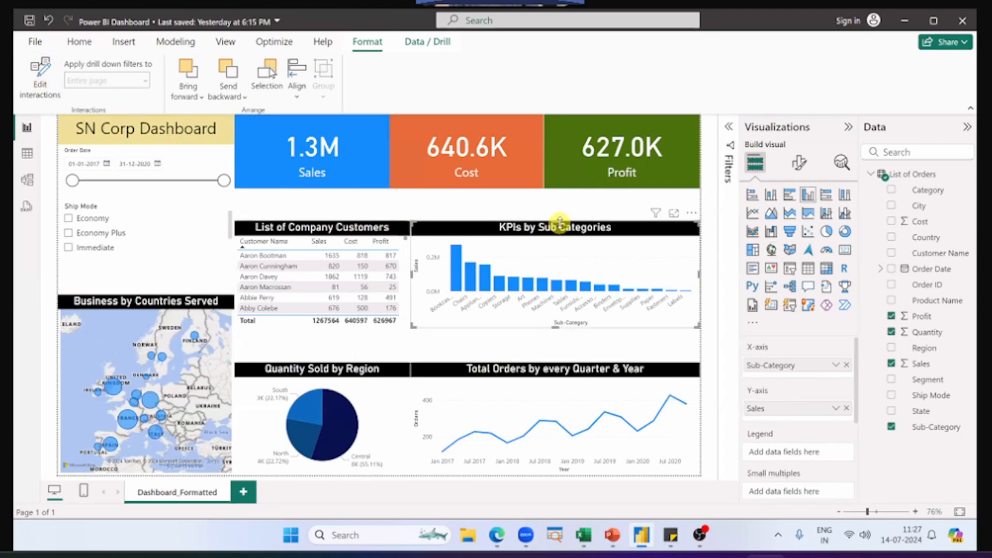
pyautogui.moveTo(560, 224); pyautogui.dragTo(561, 196)
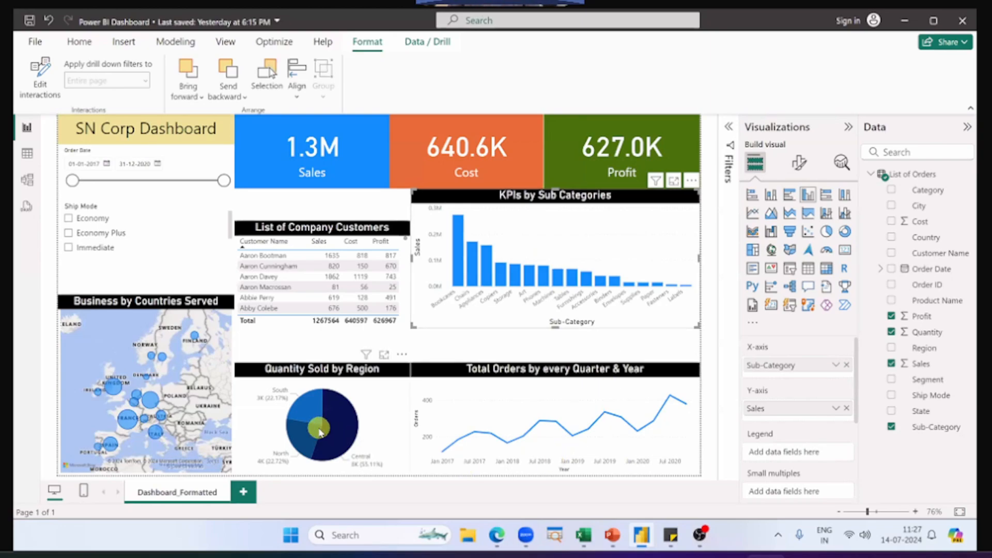
# Step: Cross-filter the dashboard by the South slice of Quantity Sold by Region, and clear the selection
pyautogui.moveTo(320, 431)
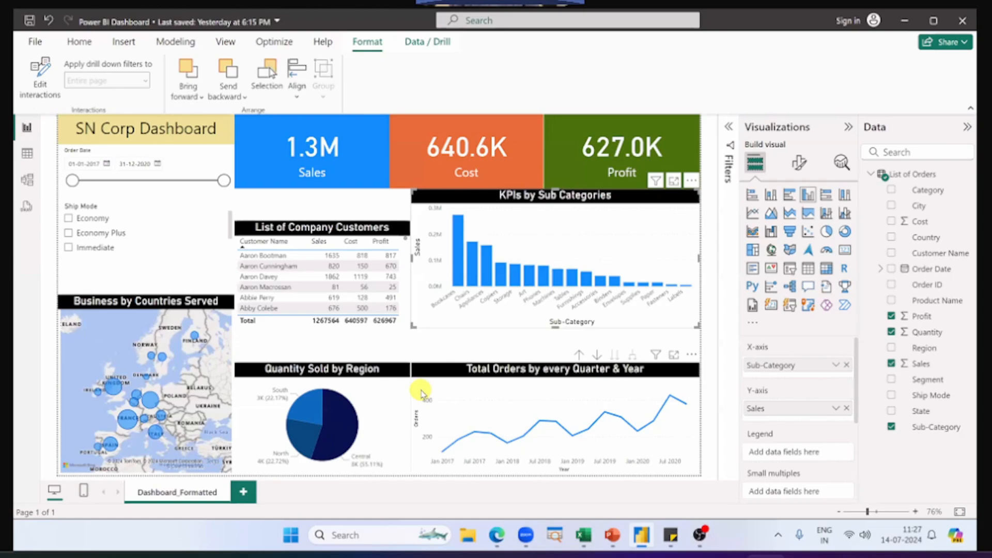
pyautogui.click(302, 414)
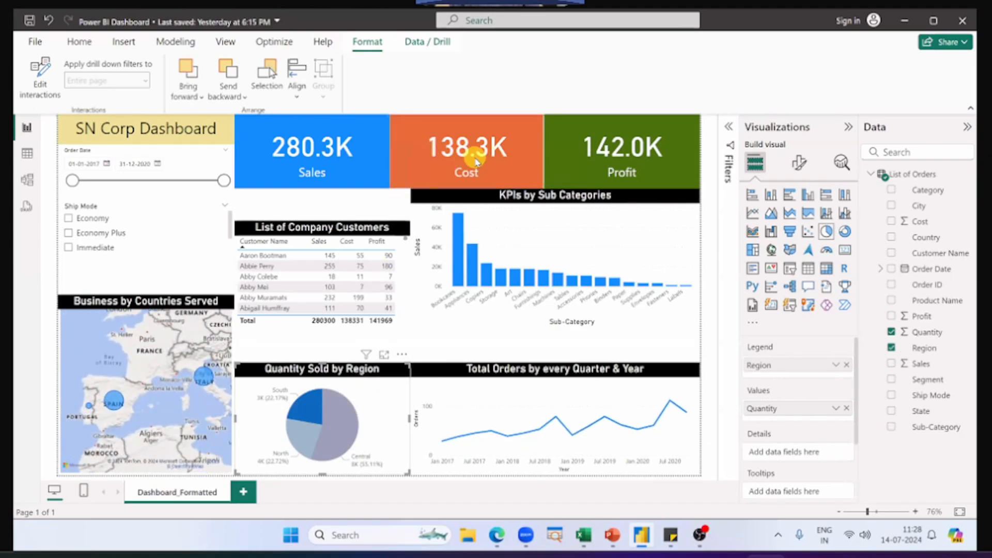
pyautogui.click(300, 418)
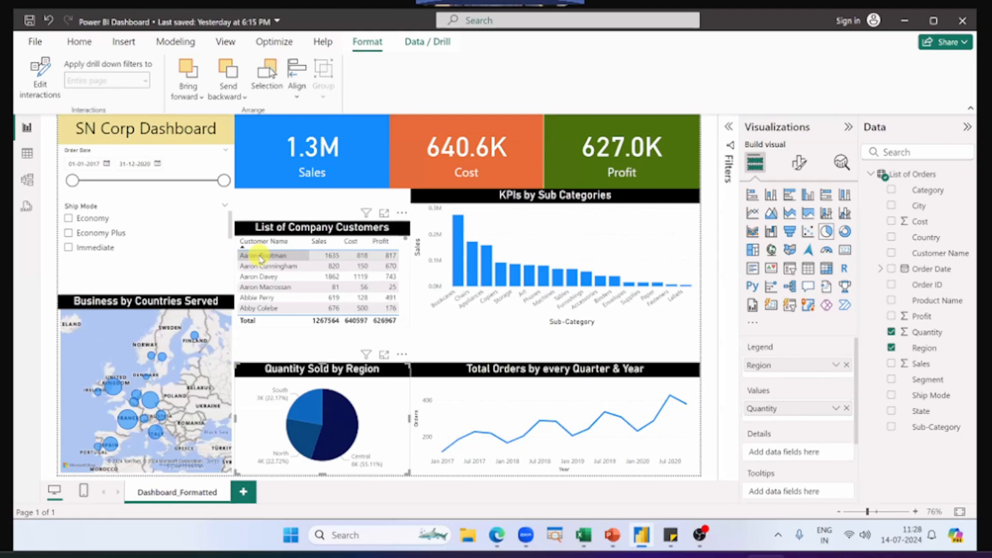
# Step: Cross-filter the dashboard by the first customer in List of Company Customers, examine the sub-category, orders, region and map visuals, and clear the selection
pyautogui.click(261, 257)
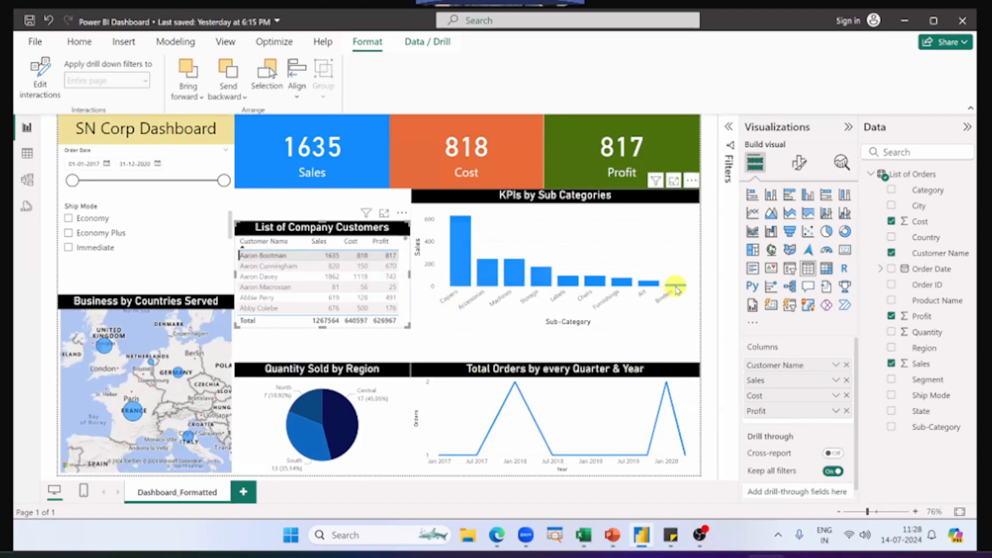
pyautogui.moveTo(455, 253)
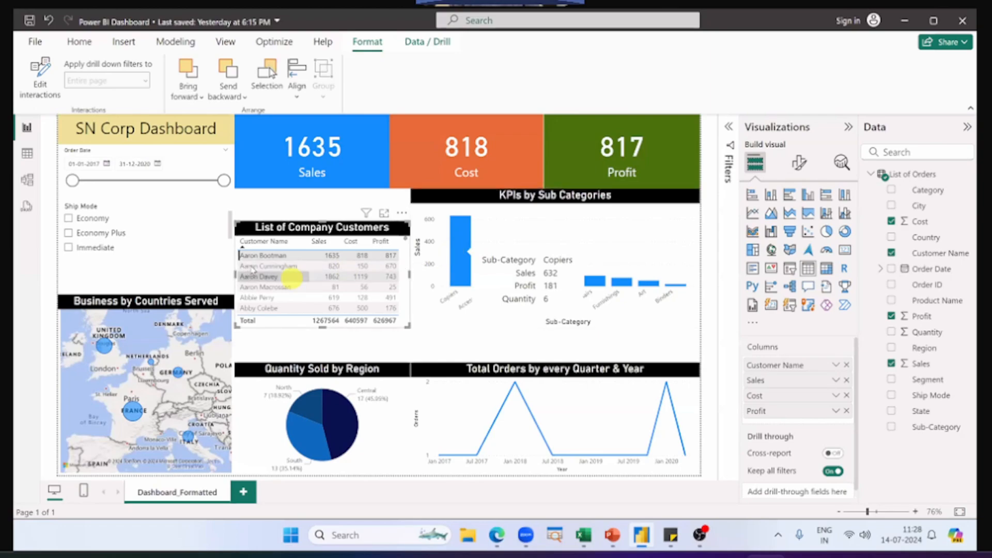
pyautogui.moveTo(516, 387)
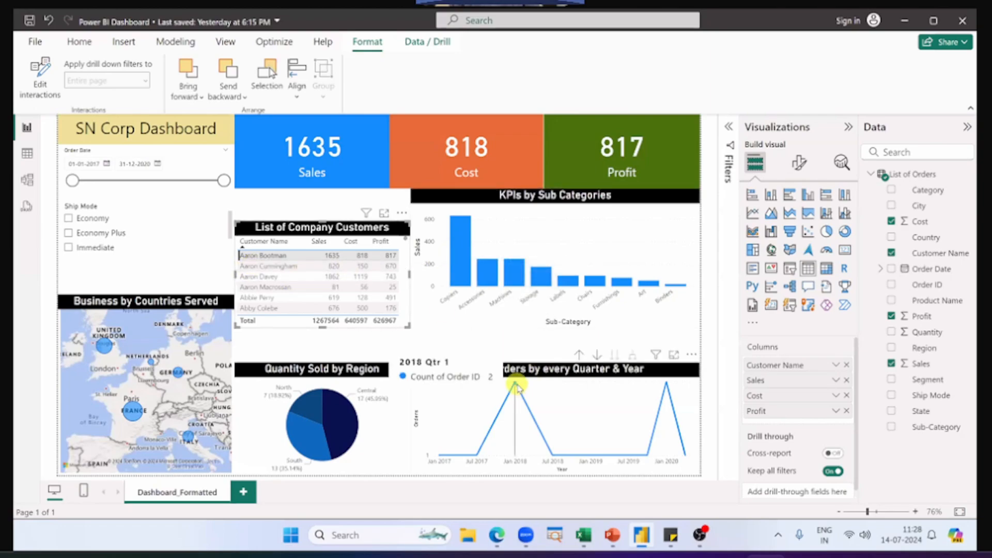
pyautogui.moveTo(671, 403)
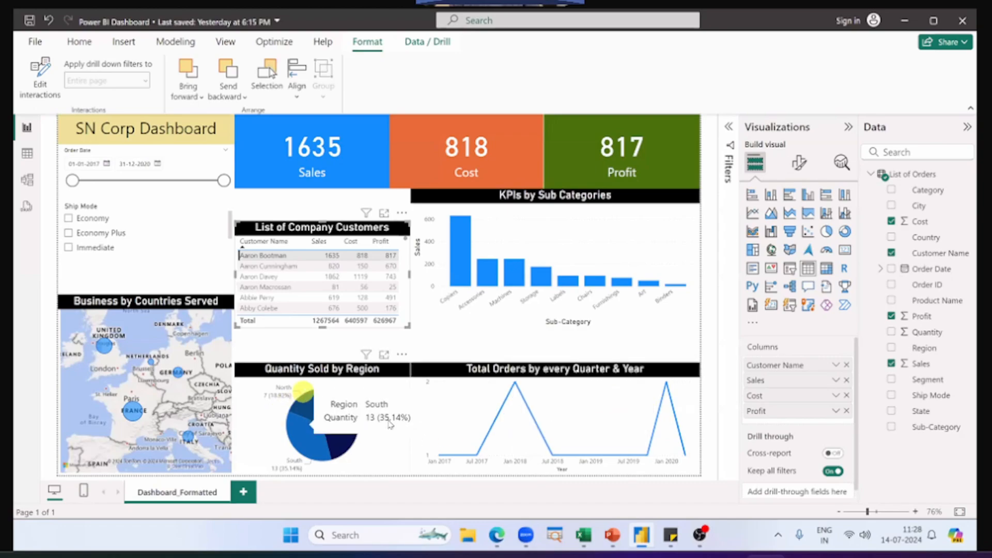
pyautogui.moveTo(333, 448)
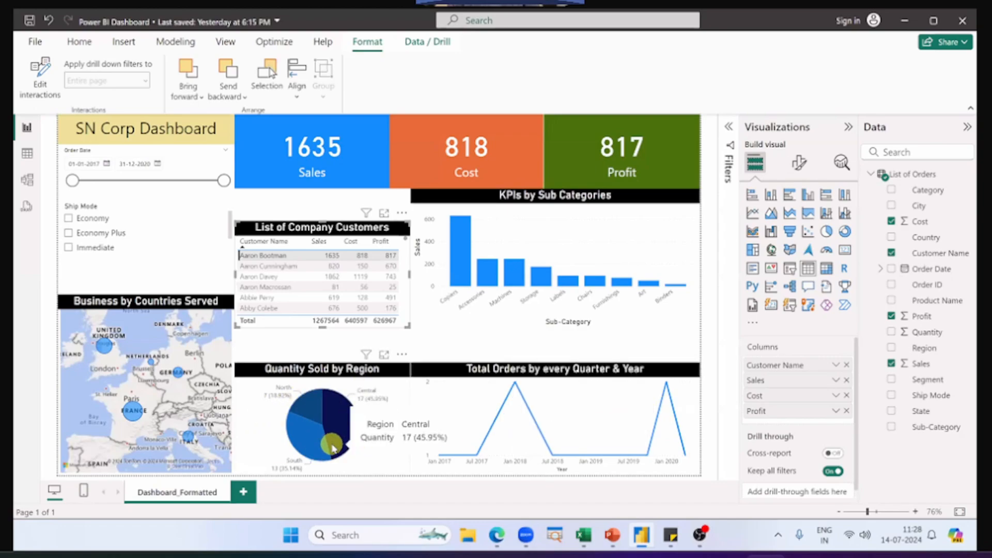
pyautogui.moveTo(100, 349)
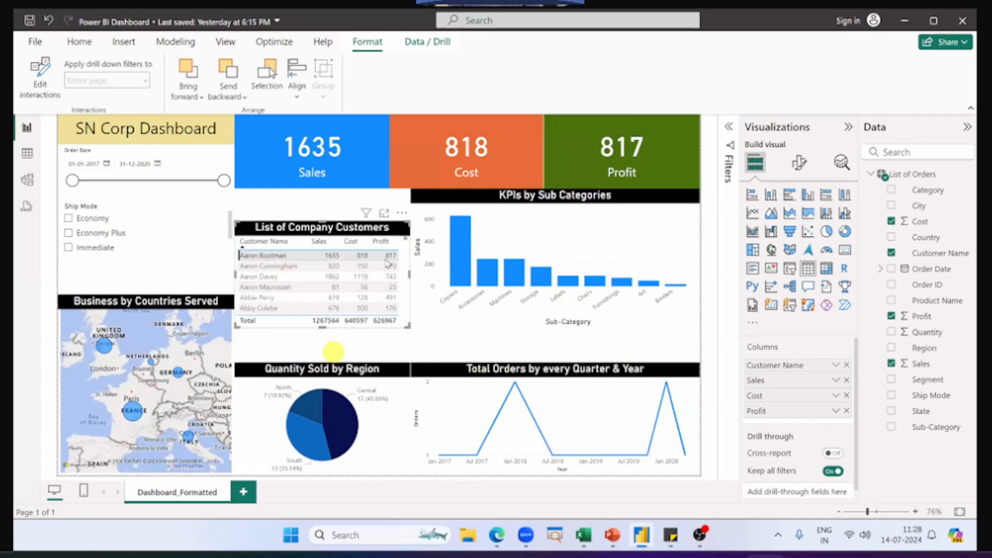
pyautogui.click(267, 256)
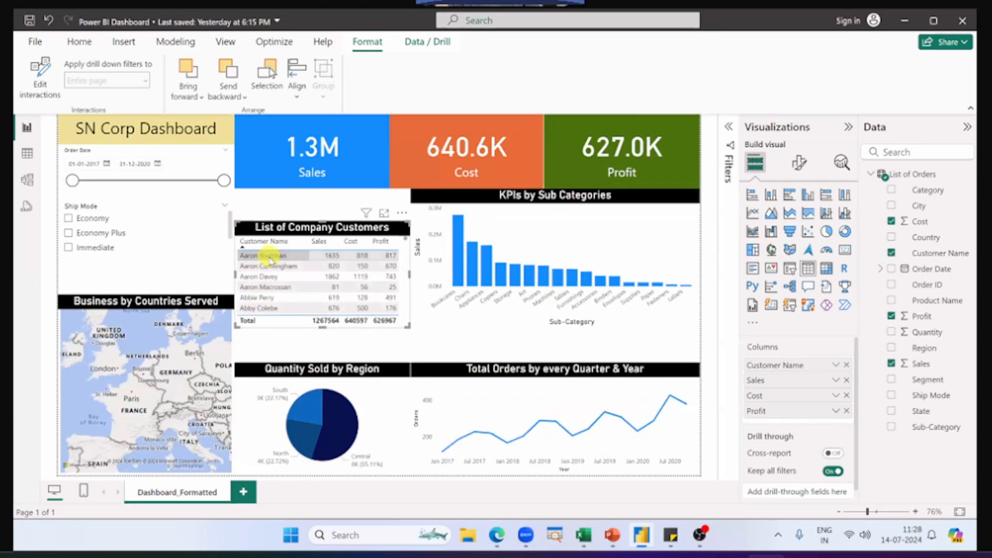
# Step: Cross-filter the dashboard by the Bookcases column in the KPIs by Sub Categories chart
pyautogui.click(457, 261)
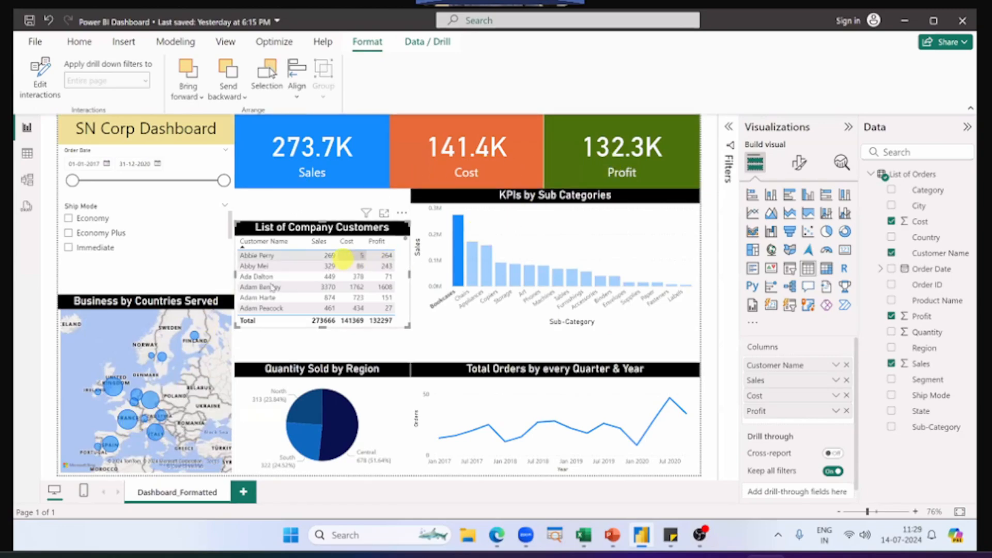
# Step: Examine the Bookcases-filtered rows in List of Company Customers, and clear the Bookcases selection
pyautogui.scroll(-2, 284, 277)
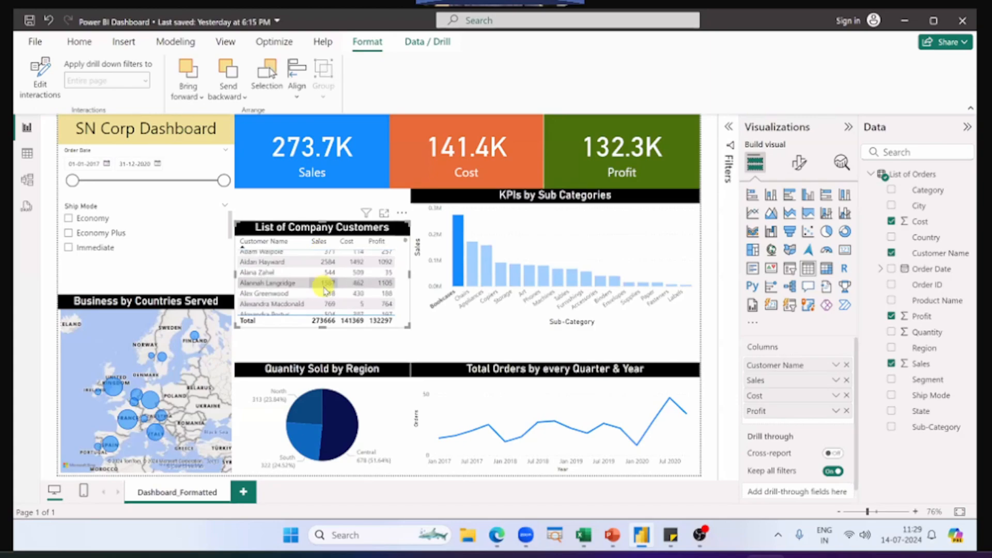
pyautogui.scroll(2, 325, 290)
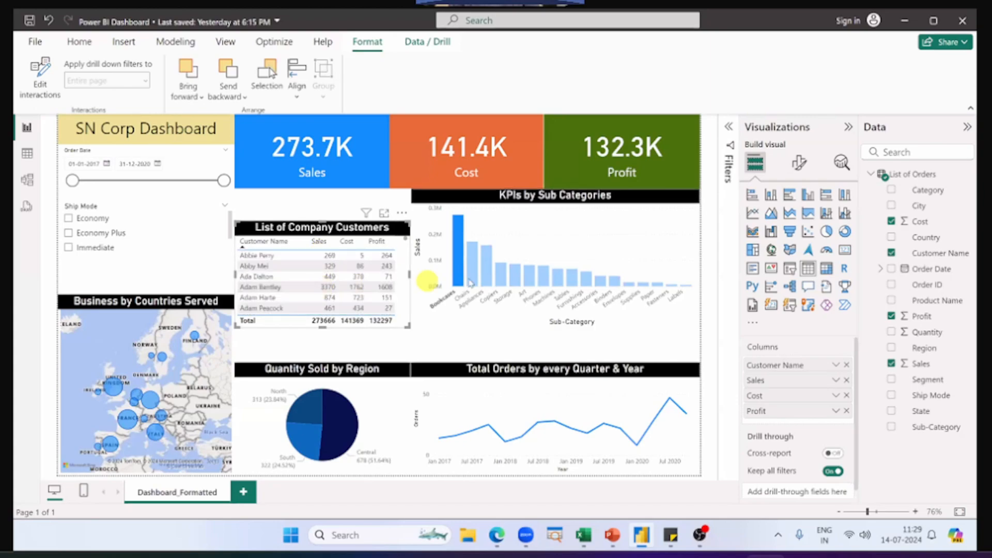
pyautogui.click(458, 253)
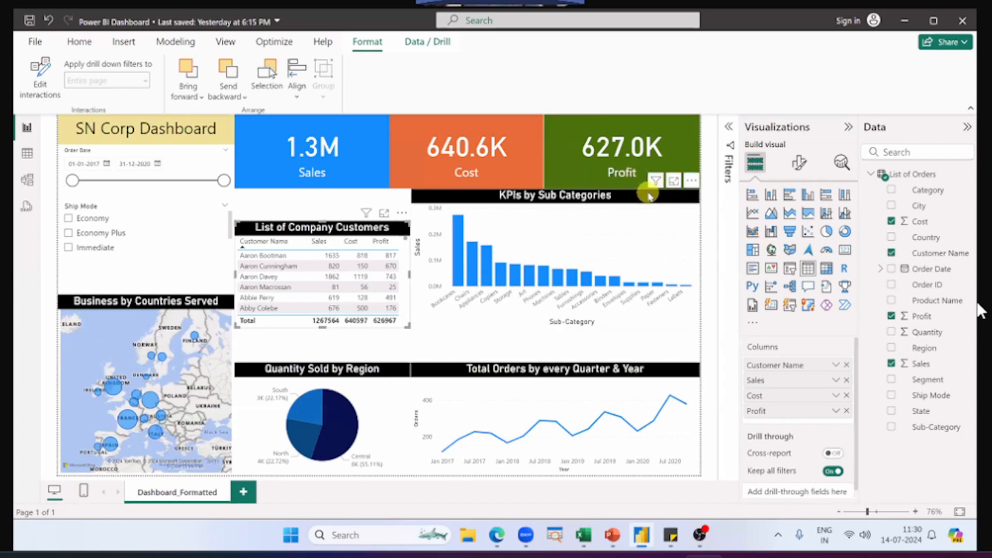
# Step: Lower the top edge of the KPIs by Sub Categories chart to match the customers table, and turn on Edit interactions for that table
pyautogui.click(615, 195)
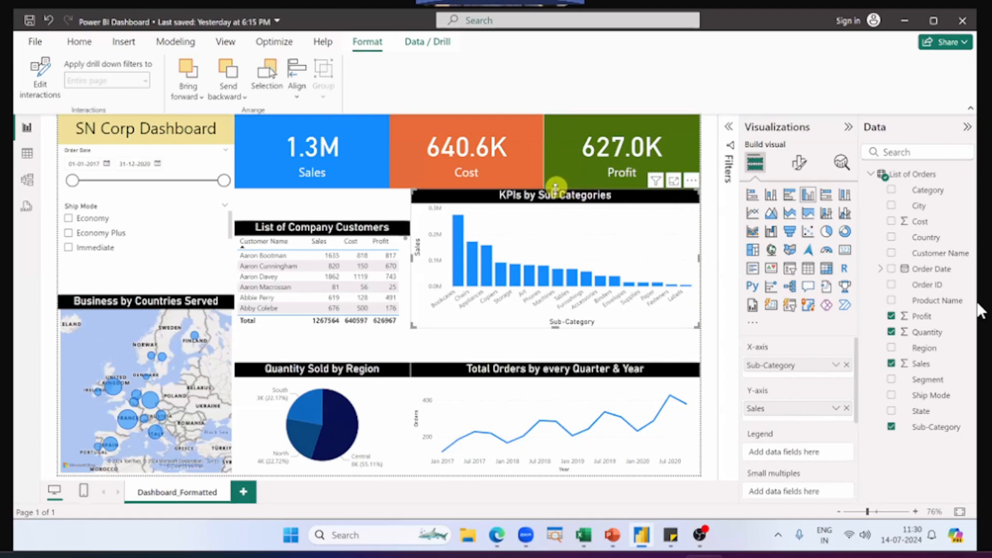
pyautogui.moveTo(555, 185); pyautogui.dragTo(560, 219)
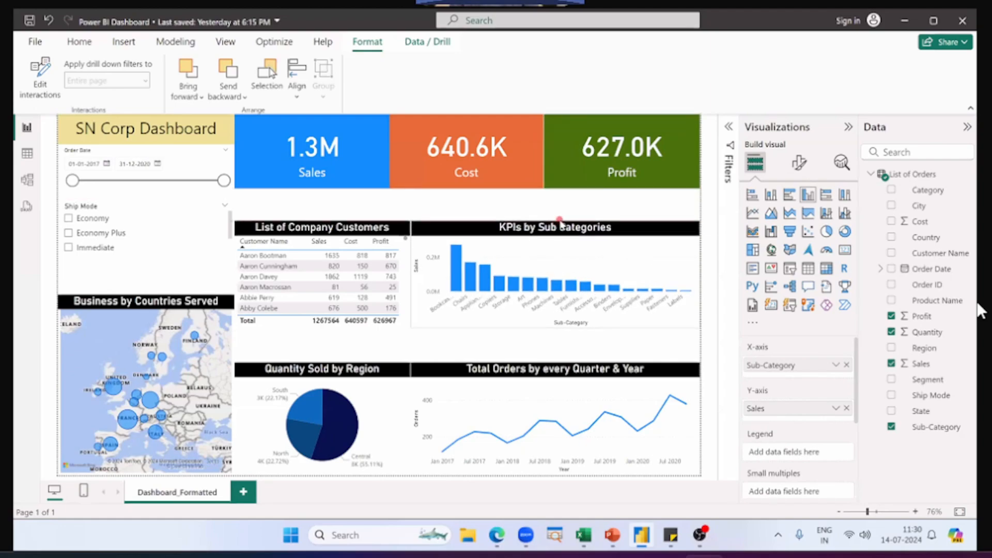
pyautogui.click(408, 232)
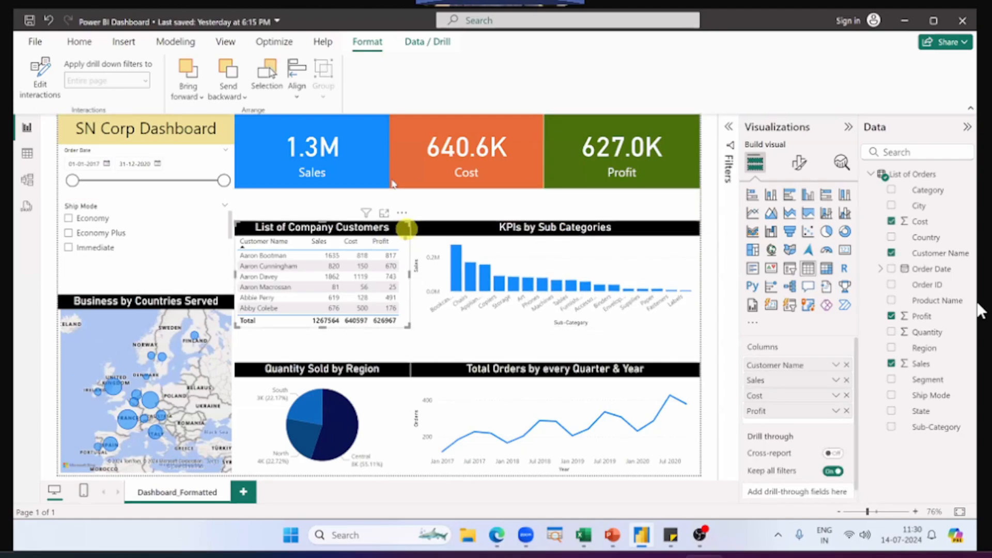
pyautogui.click(40, 92)
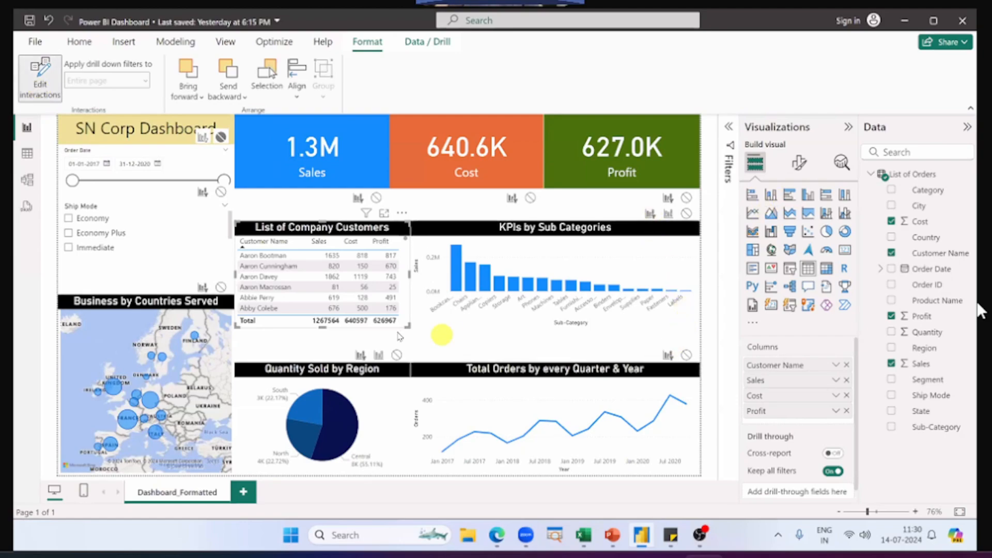
# Step: Examine the interaction options with the sub-category, orders, region and map visuals each as source, and turn off Edit interactions
pyautogui.click(454, 242)
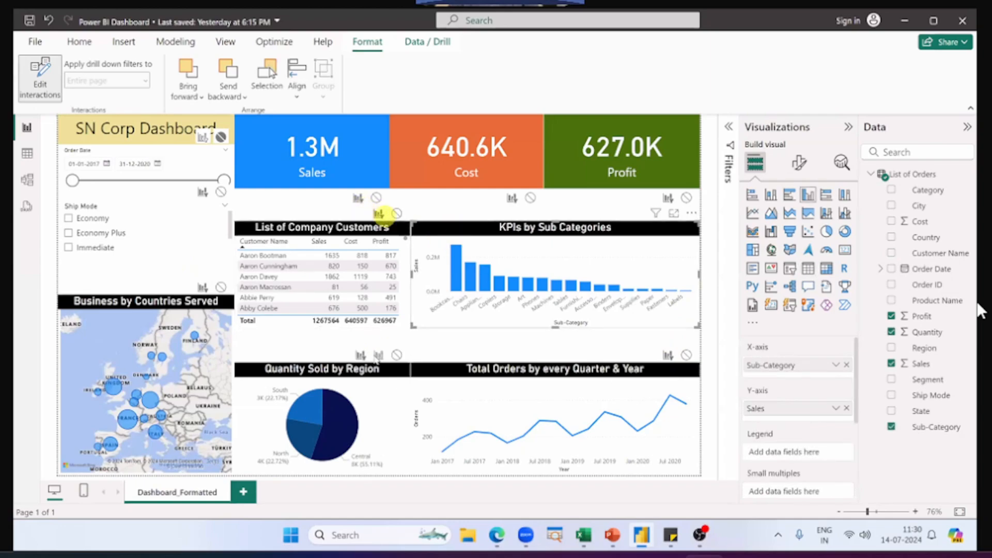
pyautogui.click(421, 382)
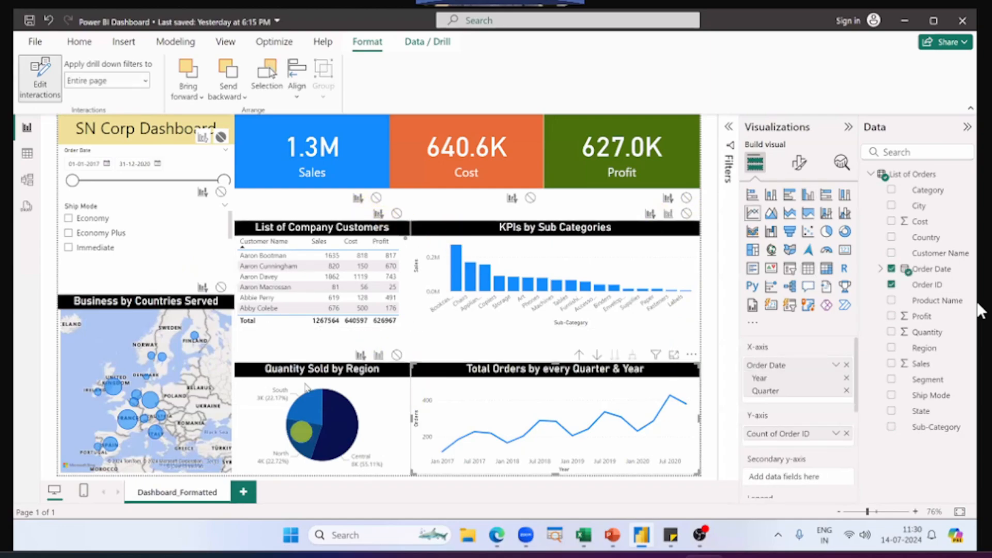
pyautogui.click(305, 380)
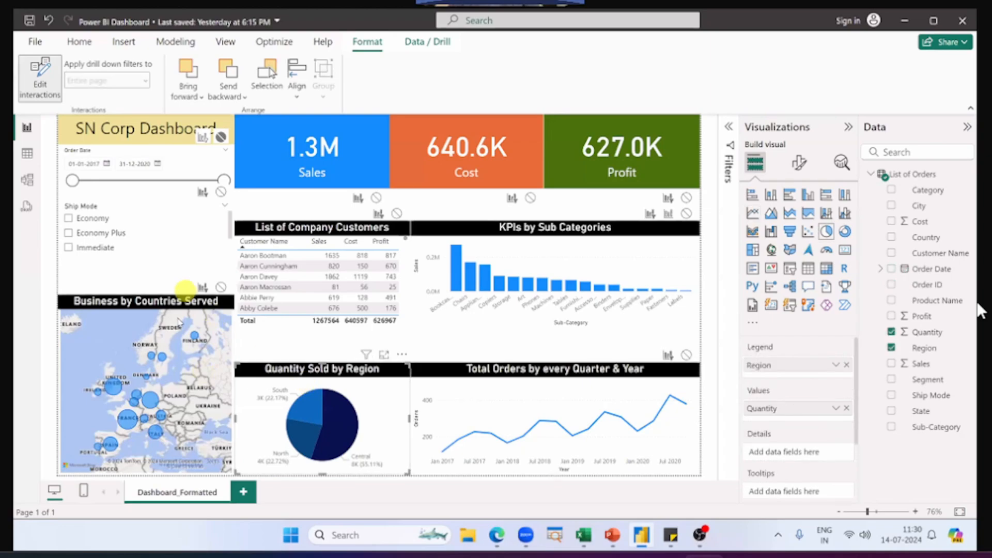
pyautogui.click(177, 317)
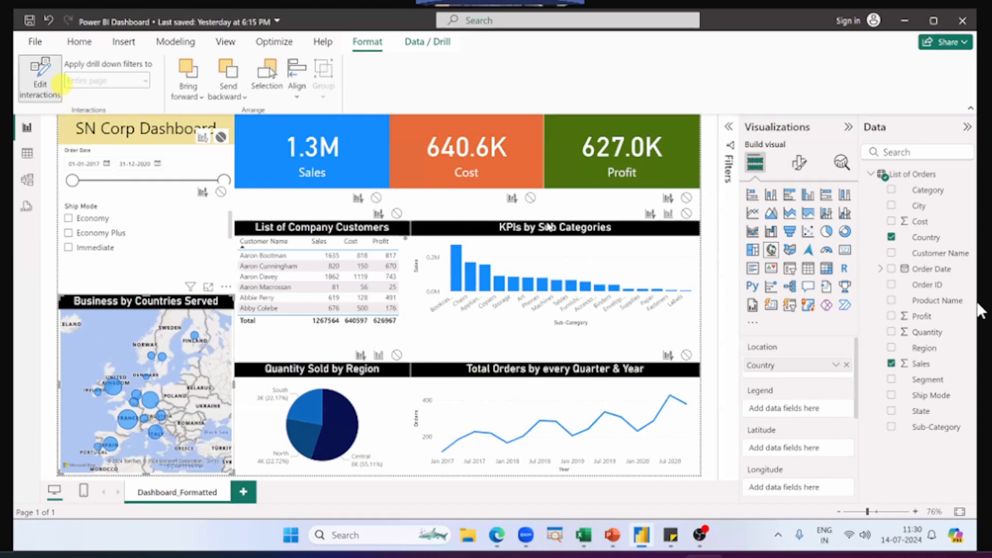
pyautogui.click(39, 88)
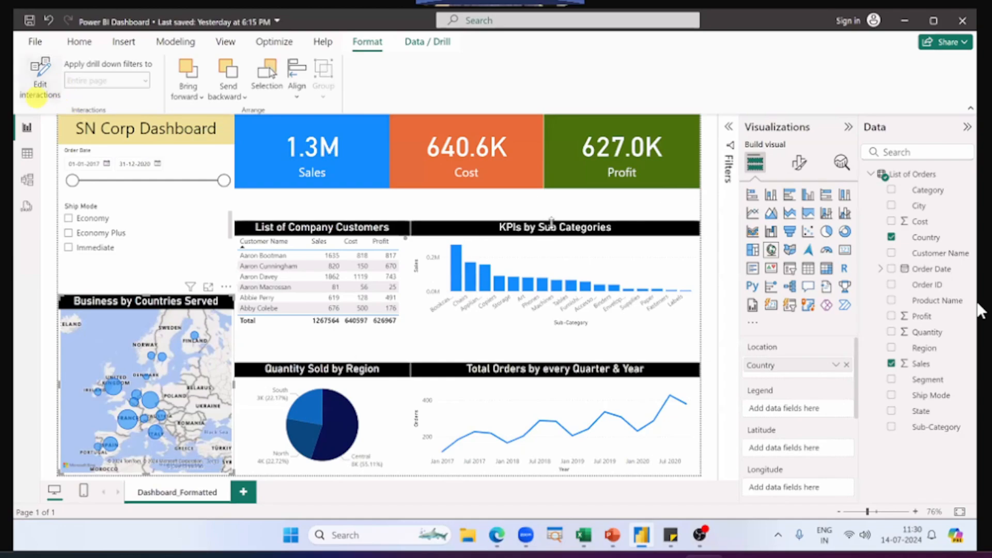
# Step: Extend the KPIs by Sub Categories chart and the List of Company Customers table upward to meet the KPI cards
pyautogui.click(551, 221)
pyautogui.moveTo(552, 222); pyautogui.dragTo(545, 190)
pyautogui.click(313, 216)
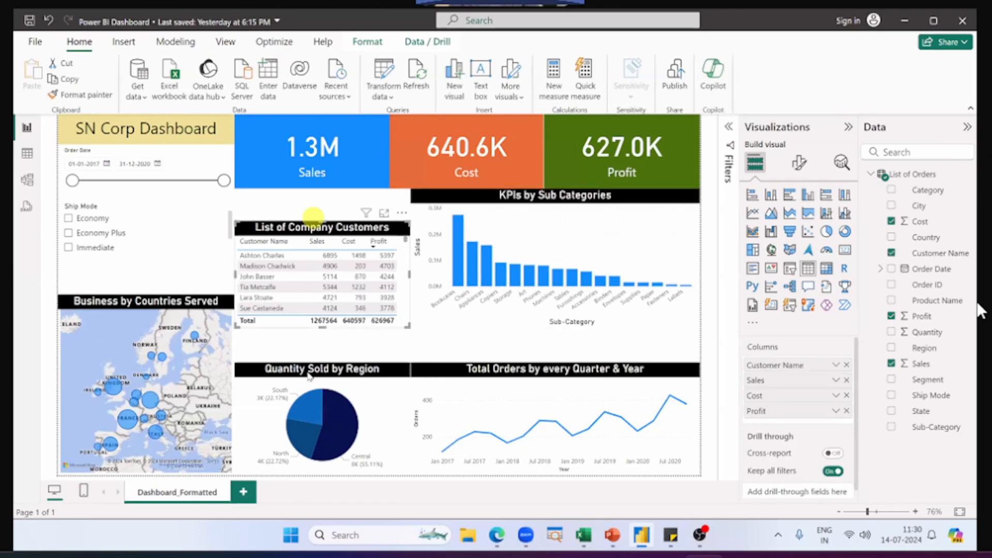
pyautogui.moveTo(323, 222); pyautogui.dragTo(322, 189)
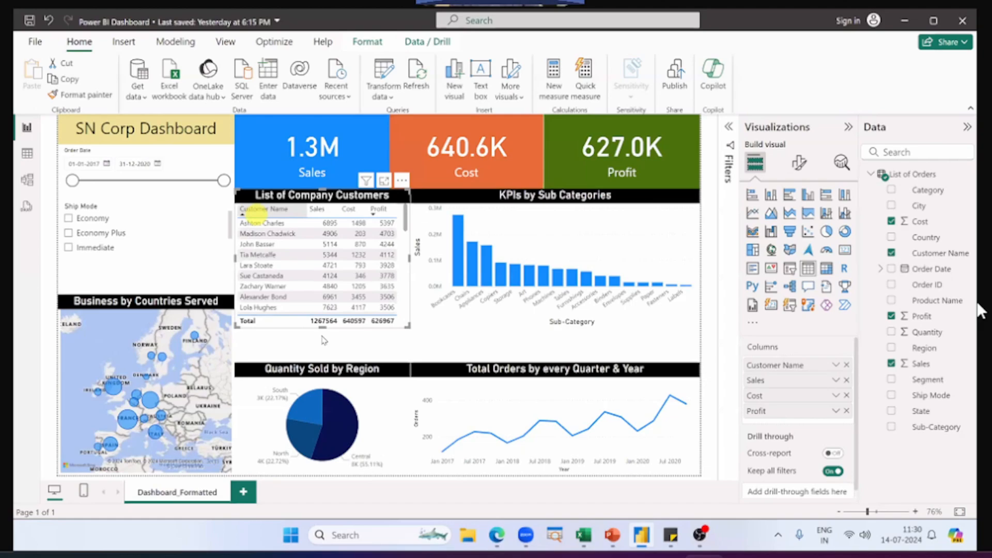
# Step: Sort the customers table by Customer Name, and extend the Quantity Sold by Region pie chart upward to meet the table
pyautogui.click(257, 213)
pyautogui.click(323, 370)
pyautogui.moveTo(322, 363); pyautogui.dragTo(373, 321)
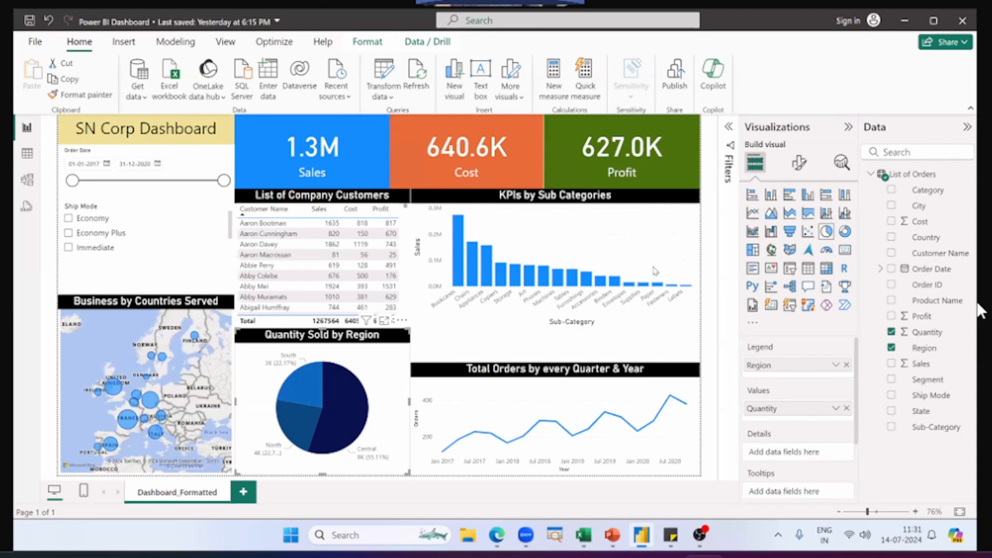
# Step: Cross-filter the dashboard by the South slice of the enlarged Quantity Sold by Region pie, and clear the selection
pyautogui.click(311, 381)
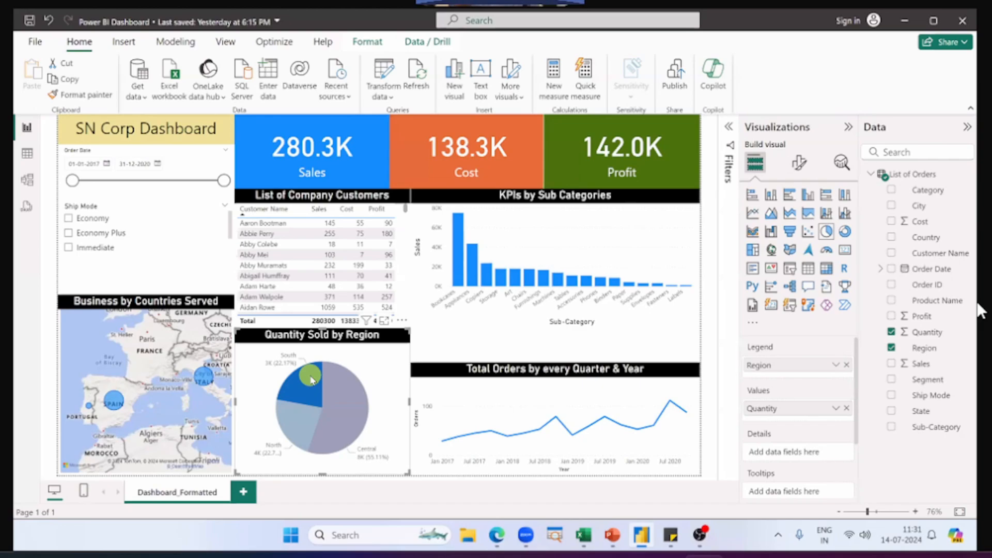
pyautogui.click(312, 381)
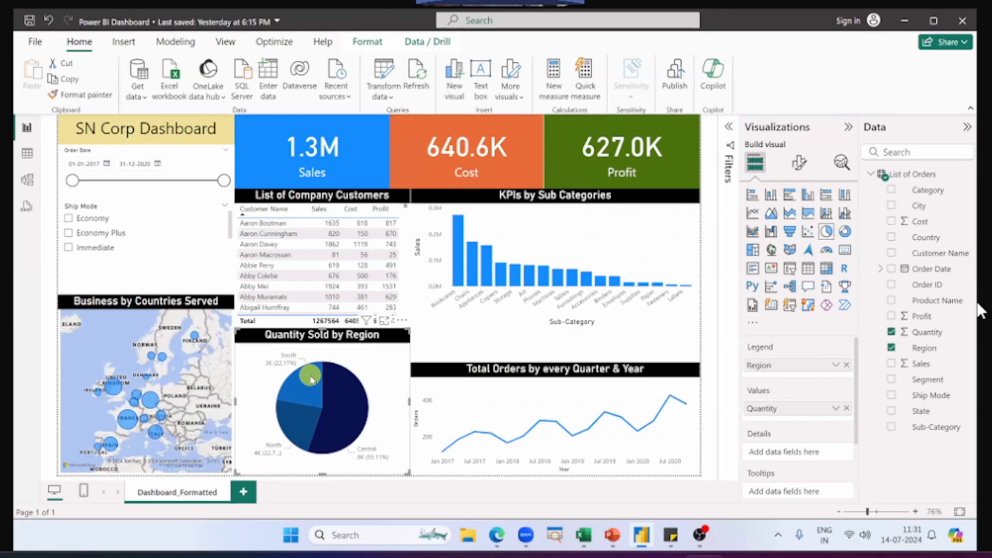
pyautogui.click(312, 380)
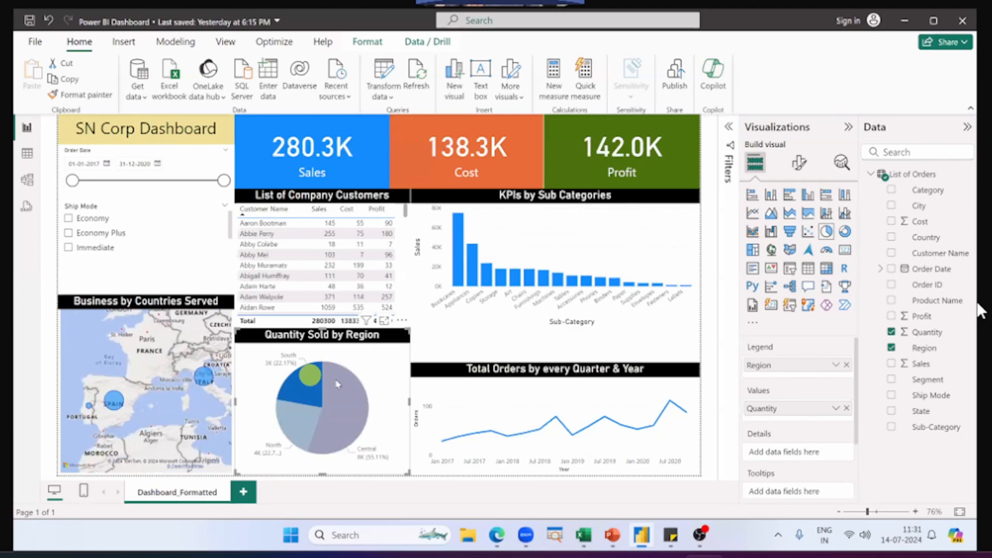
pyautogui.click(401, 387)
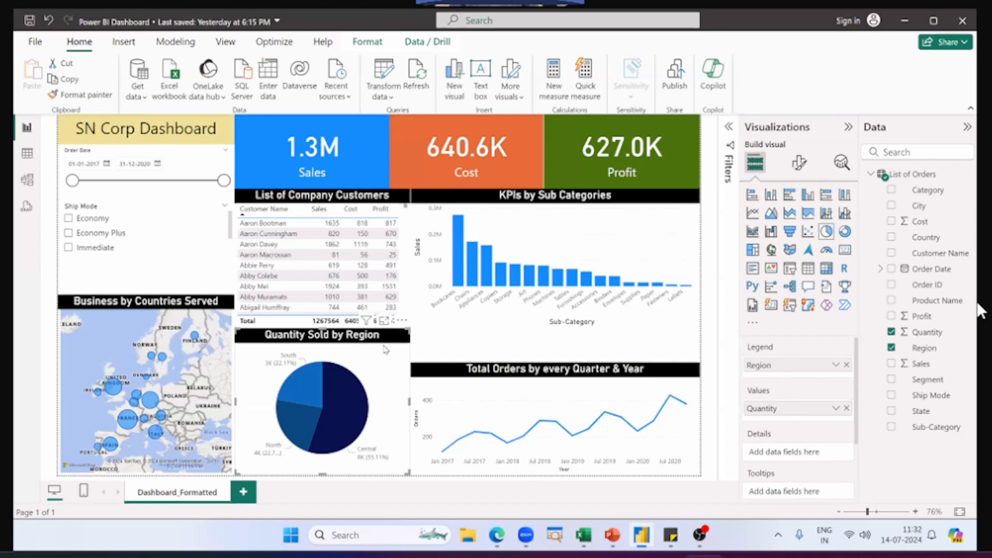
pyautogui.click(381, 245)
pyautogui.click(380, 131)
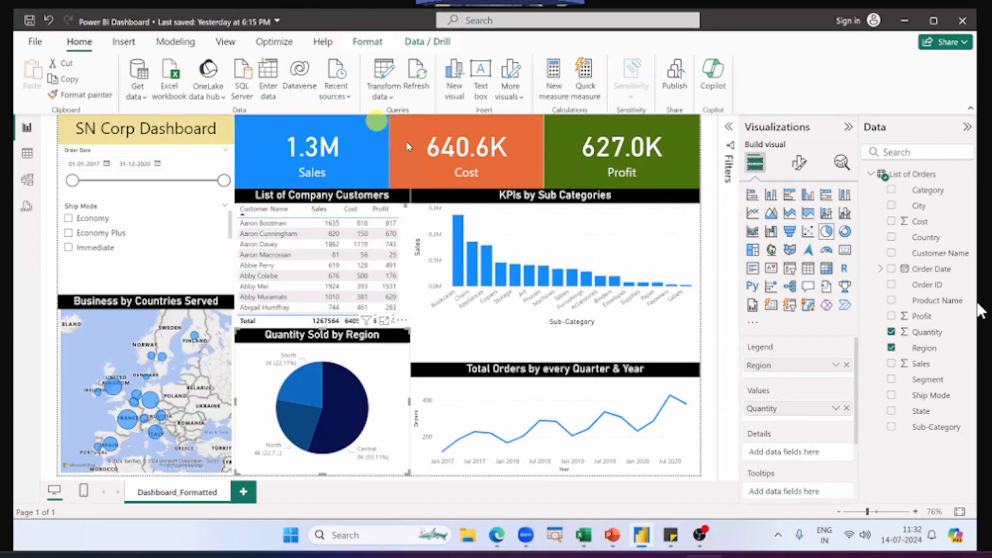
pyautogui.click(402, 357)
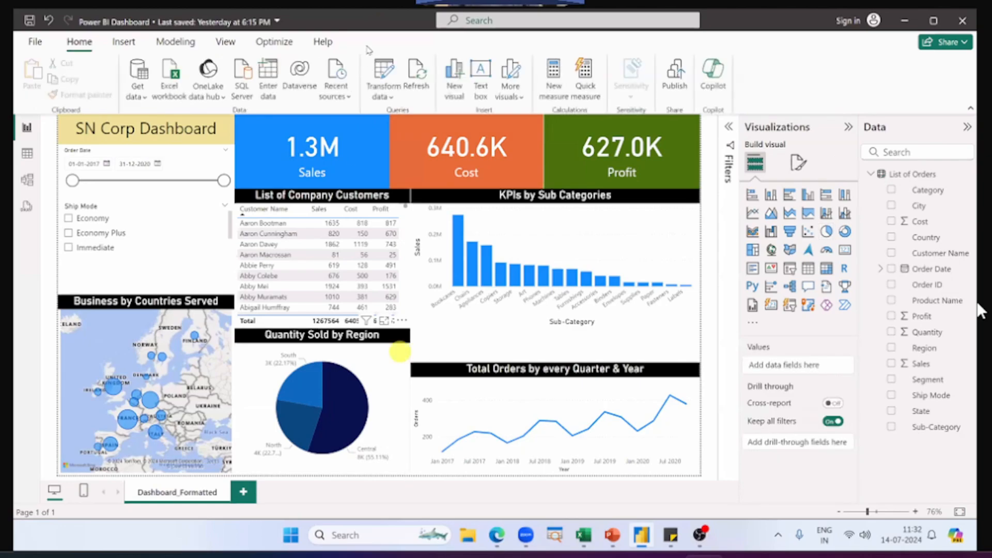
pyautogui.click(400, 352)
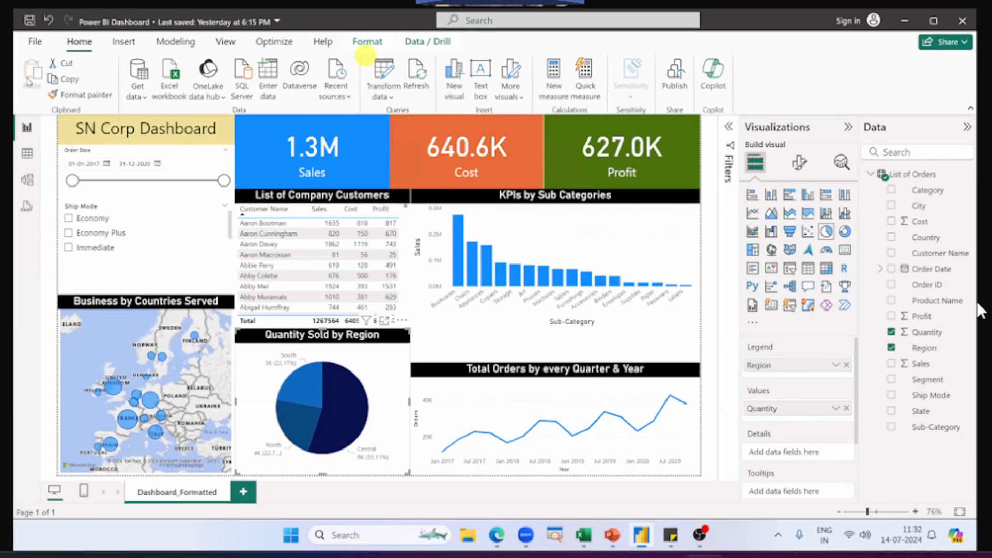
pyautogui.click(367, 42)
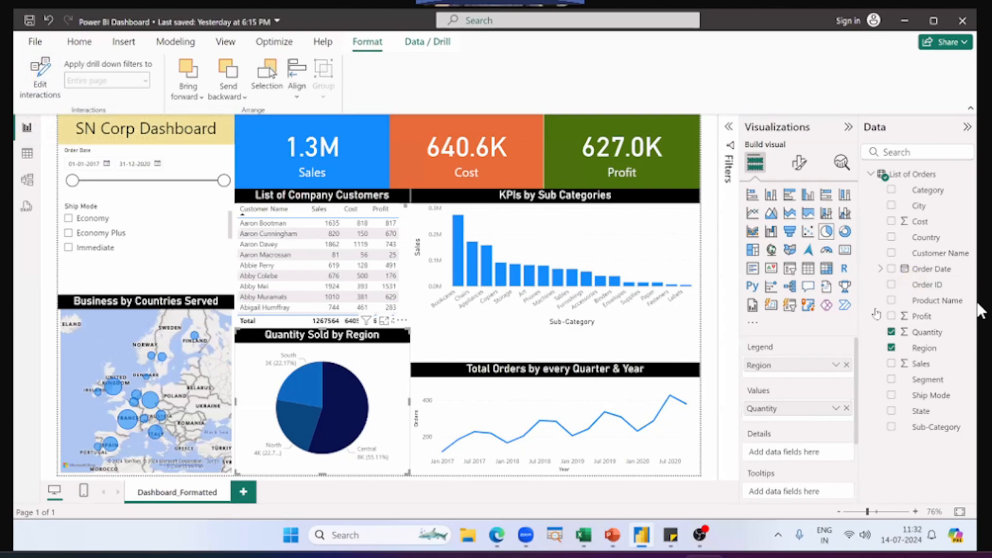
# Step: Extend the Total Orders by every Quarter & Year chart and the Business by Countries Served map upward to close the gaps above them
pyautogui.click(558, 366)
pyautogui.click(554, 366)
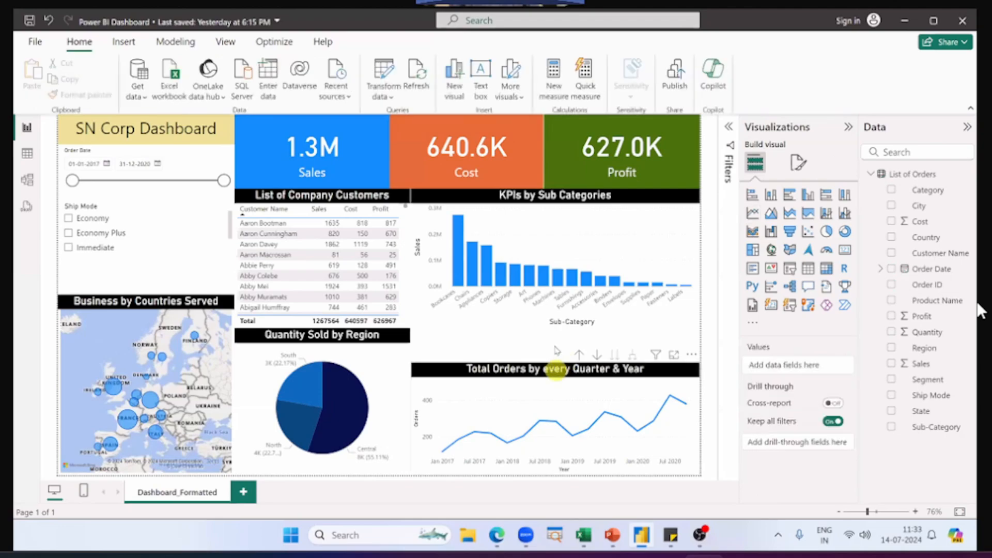
pyautogui.click(558, 338)
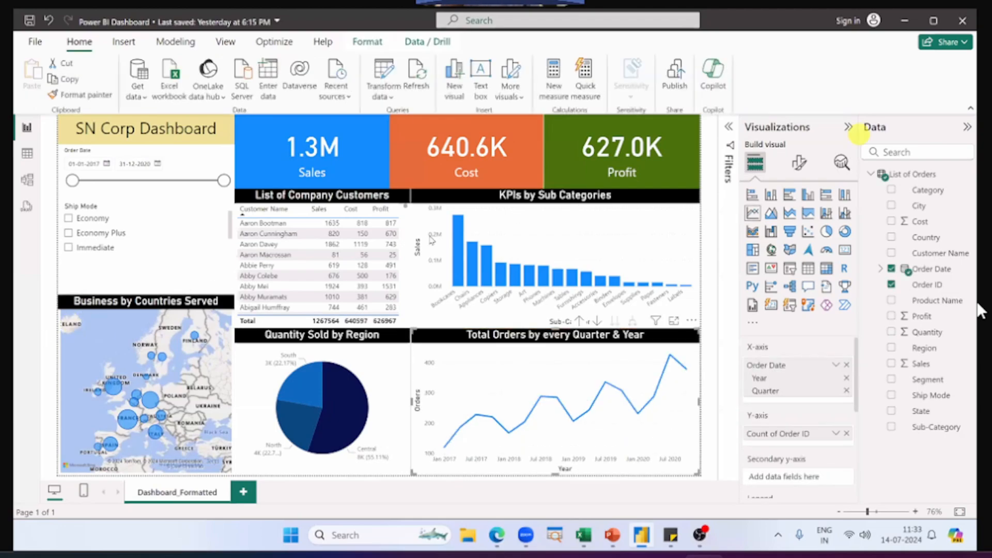
pyautogui.click(175, 304)
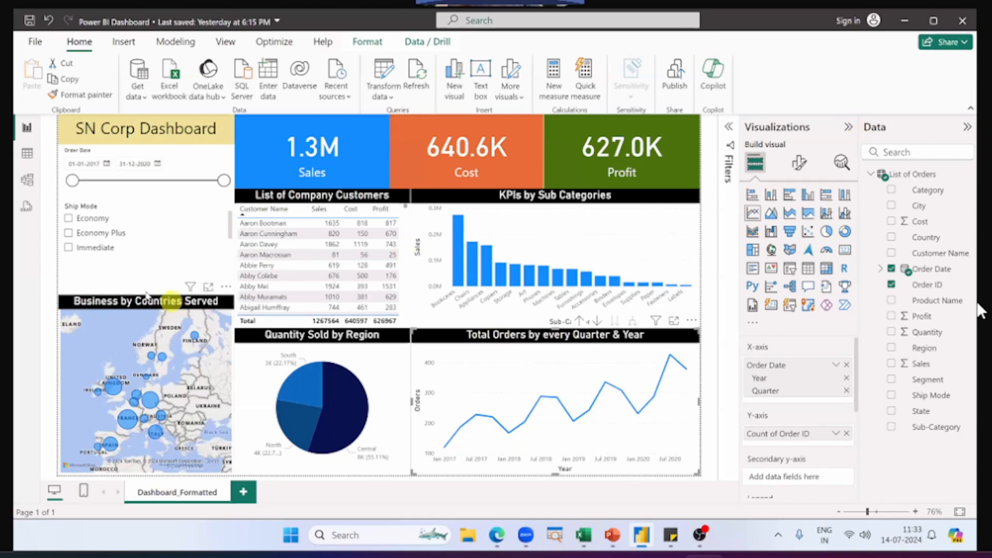
pyautogui.moveTo(148, 284); pyautogui.dragTo(147, 259)
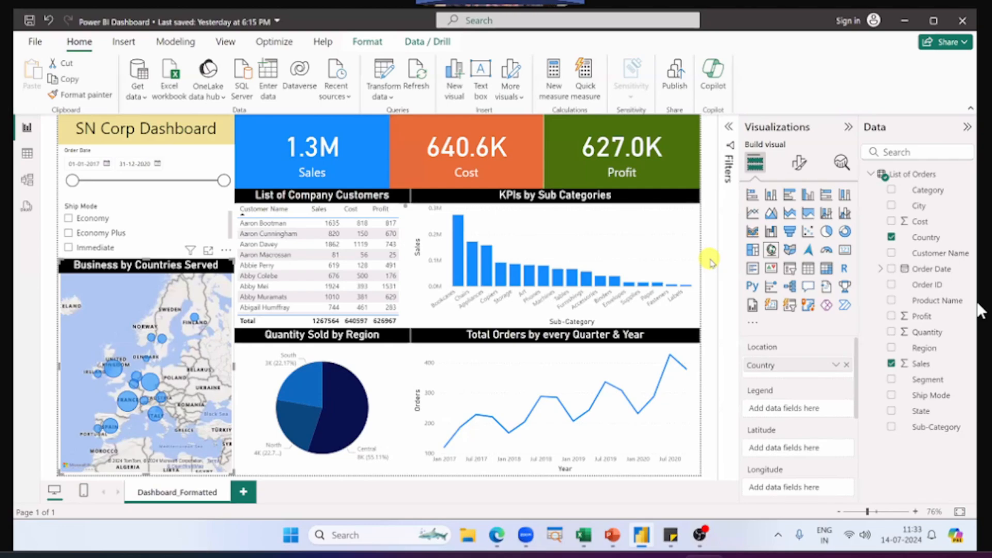
# Step: Cross-filter the rearranged dashboard by the Bookcases column, and clear the selection
pyautogui.click(461, 250)
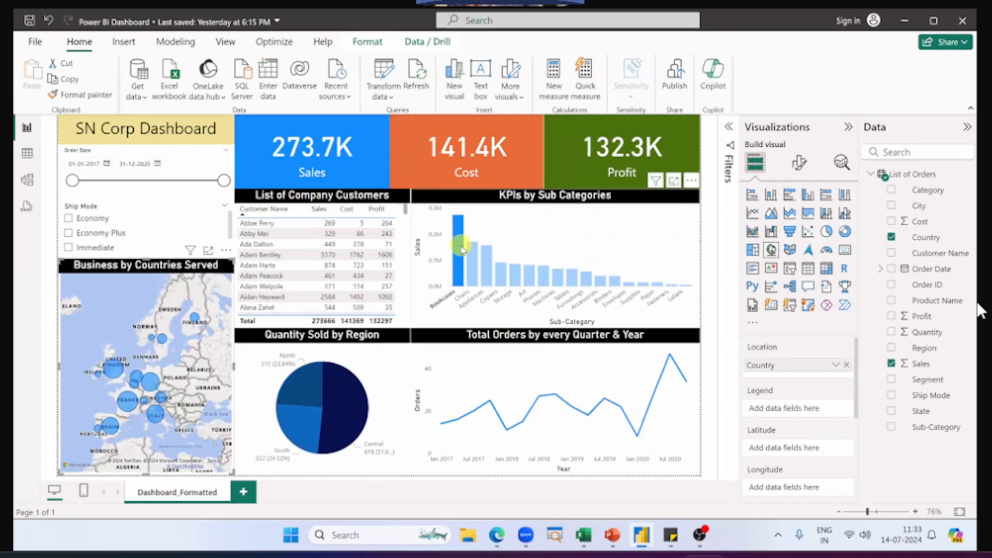
pyautogui.click(462, 249)
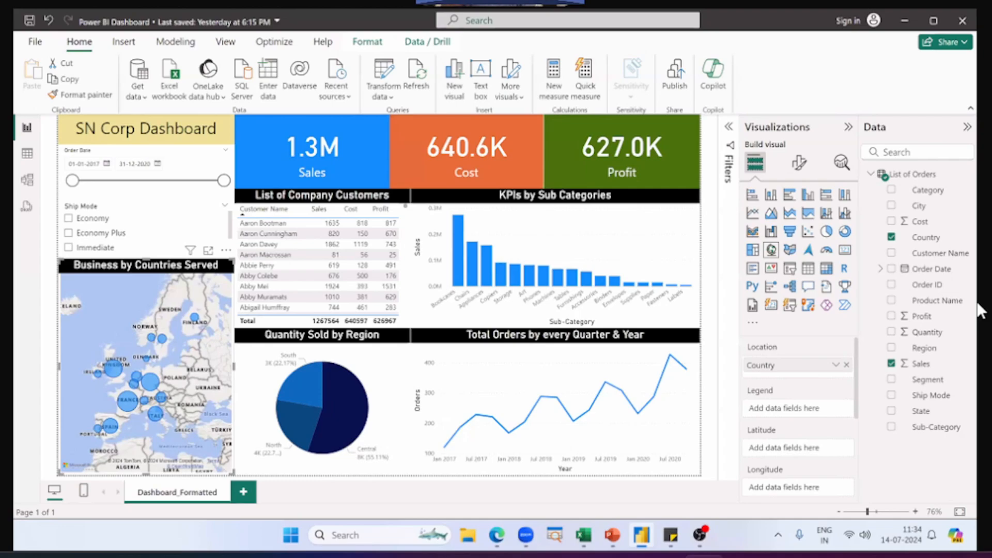
# Step: Switch to the PowerPoint slide show and reveal Option 1, Share Offline, on the Sharing your dashboard slide
pyautogui.hotkey('alt', 'Tab')
pyautogui.hotkey('alt', 'Tab')
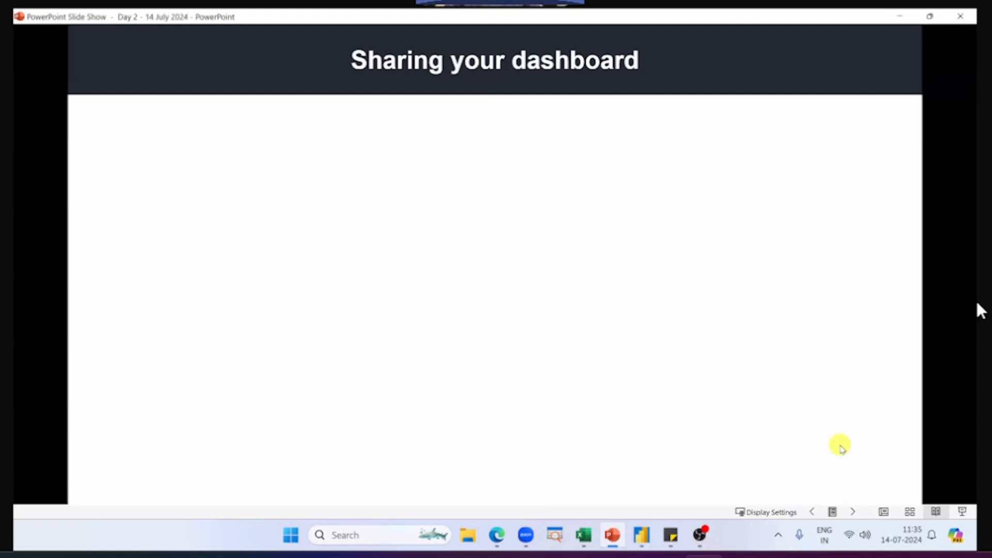
pyautogui.click(841, 446)
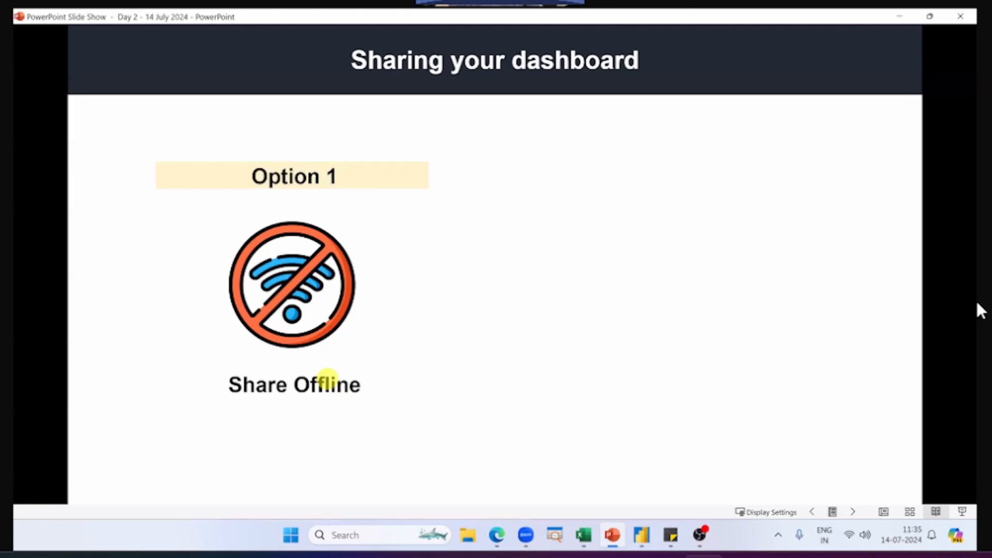
# Step: Switch back to Power BI Desktop and save the Power BI Dashboard file
pyautogui.hotkey('alt', 'Tab')
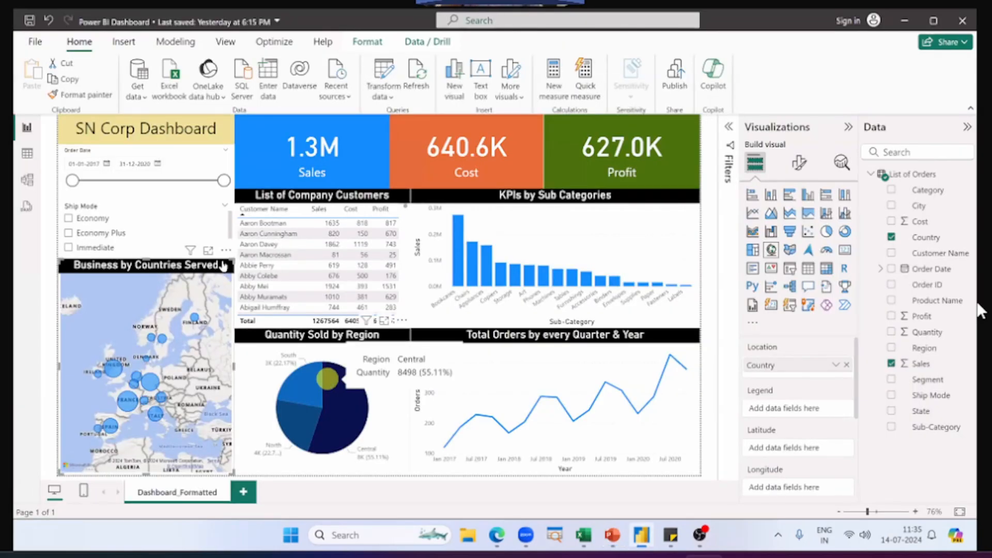
pyautogui.click(27, 21)
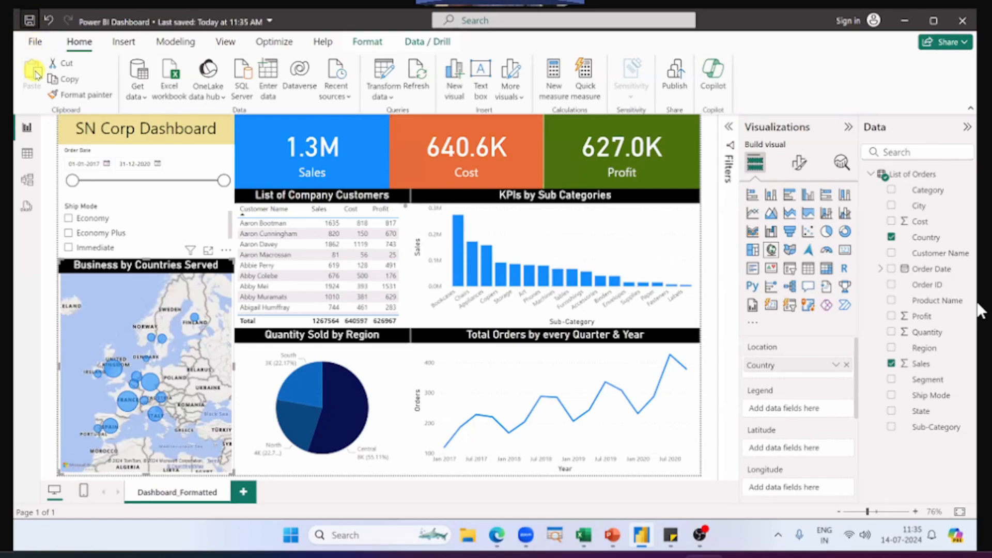
# Step: Show the Save as options with the file name and the location on this device, and leave without saving a copy
pyautogui.click(35, 44)
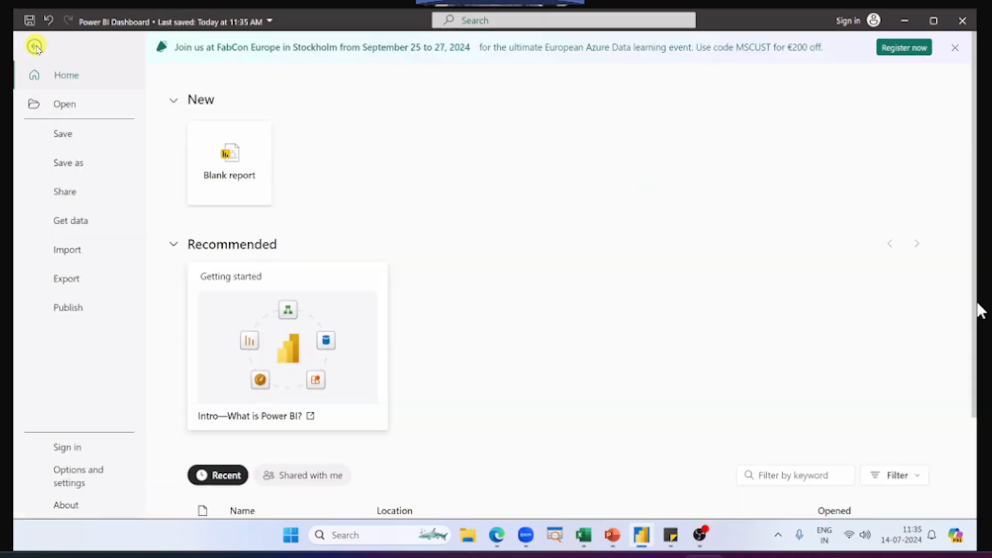
pyautogui.click(75, 163)
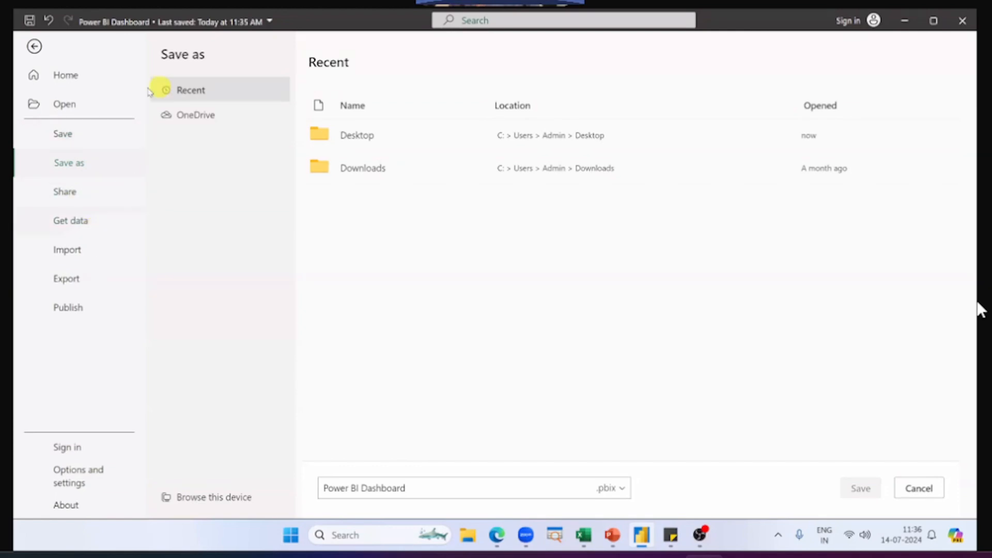
pyautogui.moveTo(461, 488); pyautogui.dragTo(321, 490)
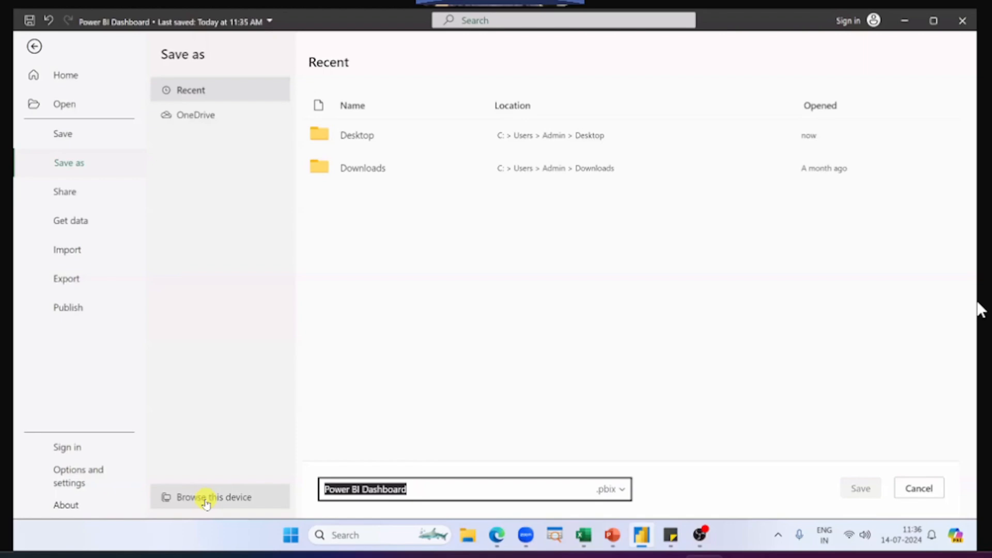
pyautogui.click(930, 491)
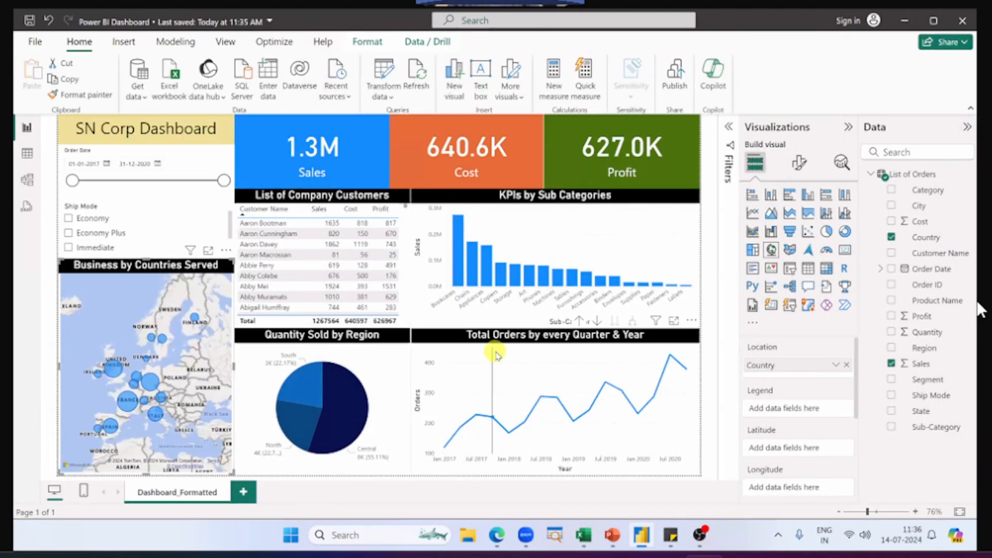
# Step: Locate the saved Power BI Dashboard file in the Desktop folder in File Explorer, close the window, and switch to the PowerPoint slide show
pyautogui.press('super+e')
pyautogui.click(262, 233)
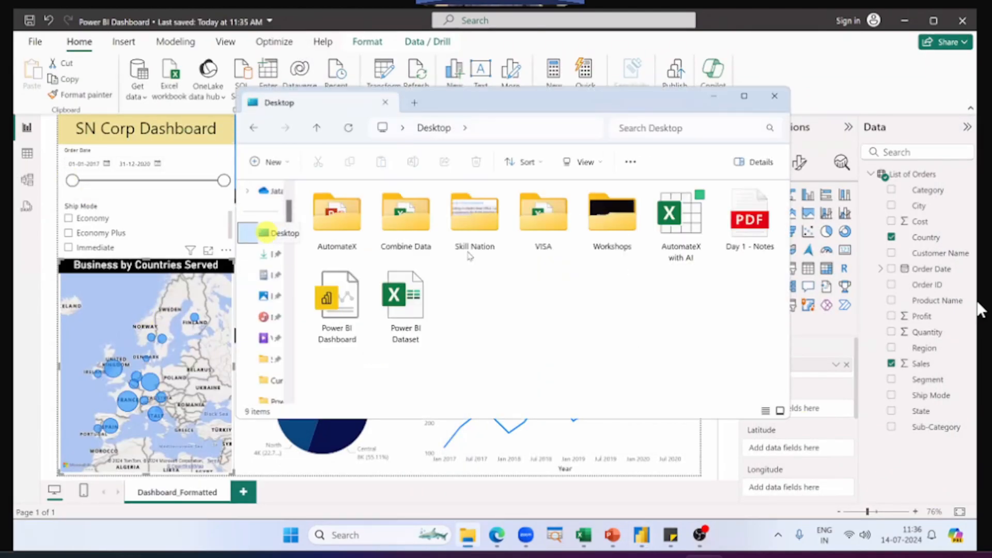
pyautogui.click(336, 310)
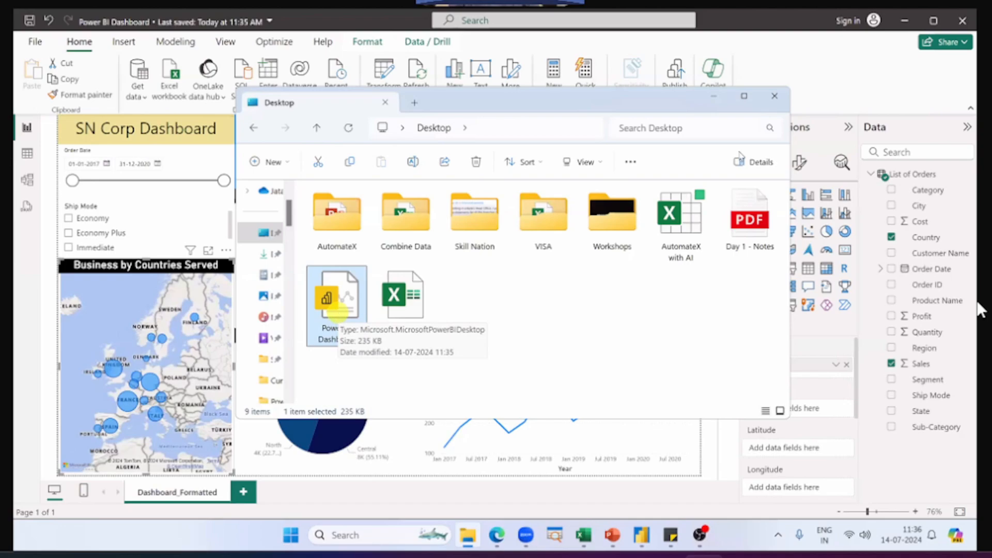
pyautogui.click(782, 95)
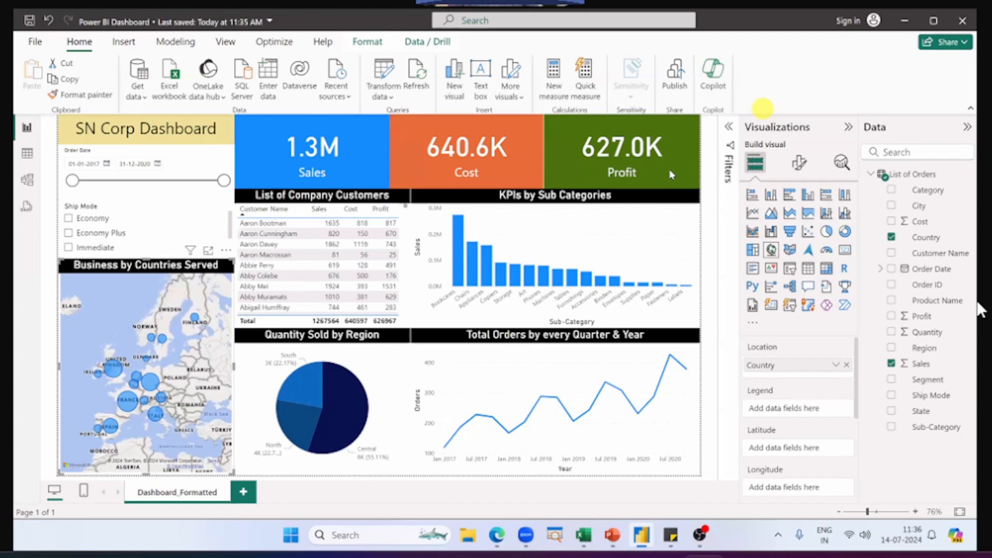
pyautogui.hotkey('alt', 'Tab')
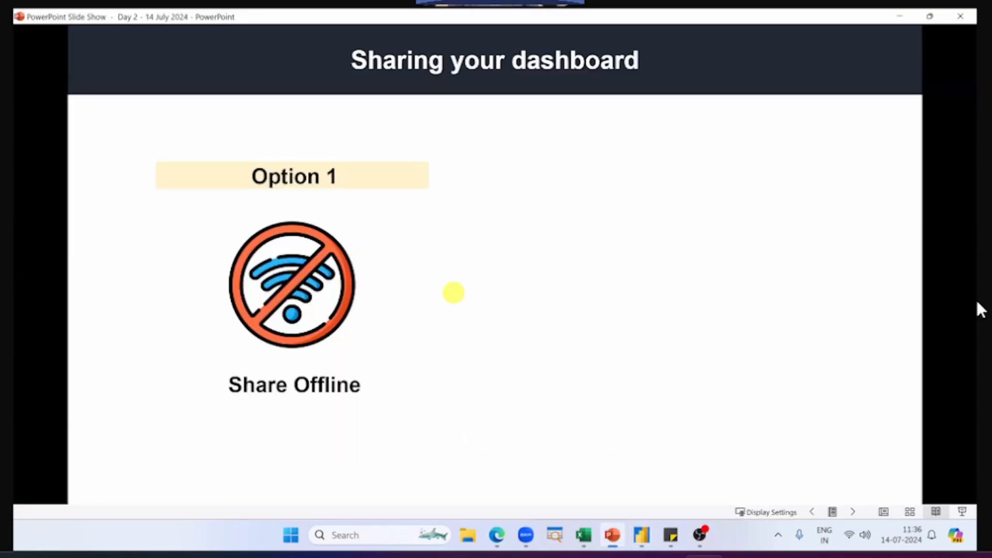
# Step: Switch back to Power BI Desktop and look through the rows of the List of Orders table in Table view
pyautogui.hotkey('alt', 'Tab')
pyautogui.moveTo(492, 272)
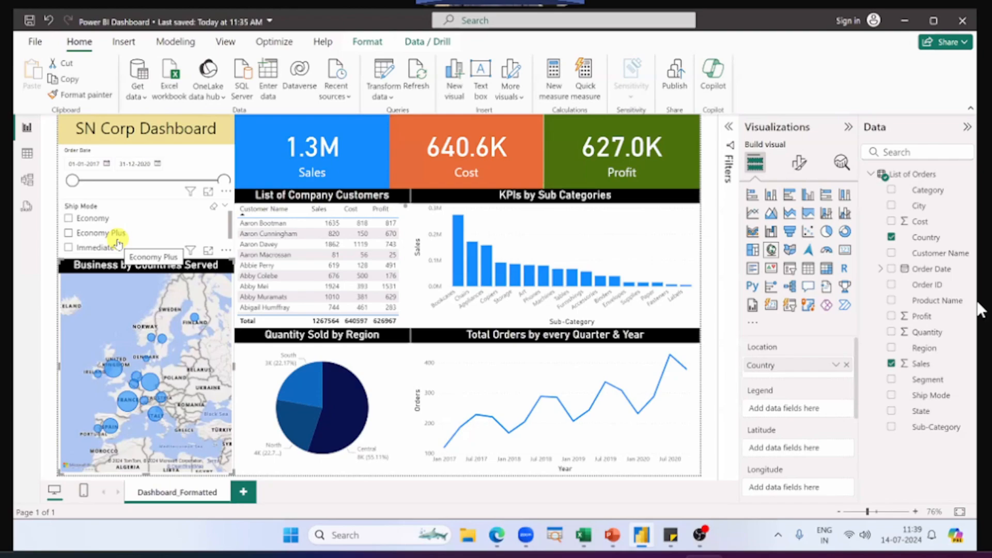
pyautogui.click(28, 155)
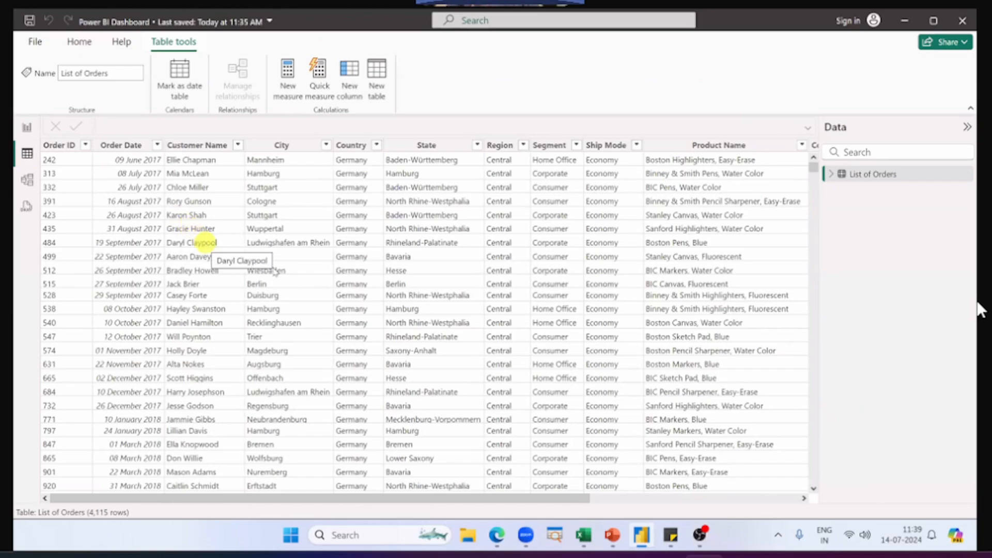
pyautogui.scroll(-20, 275, 272)
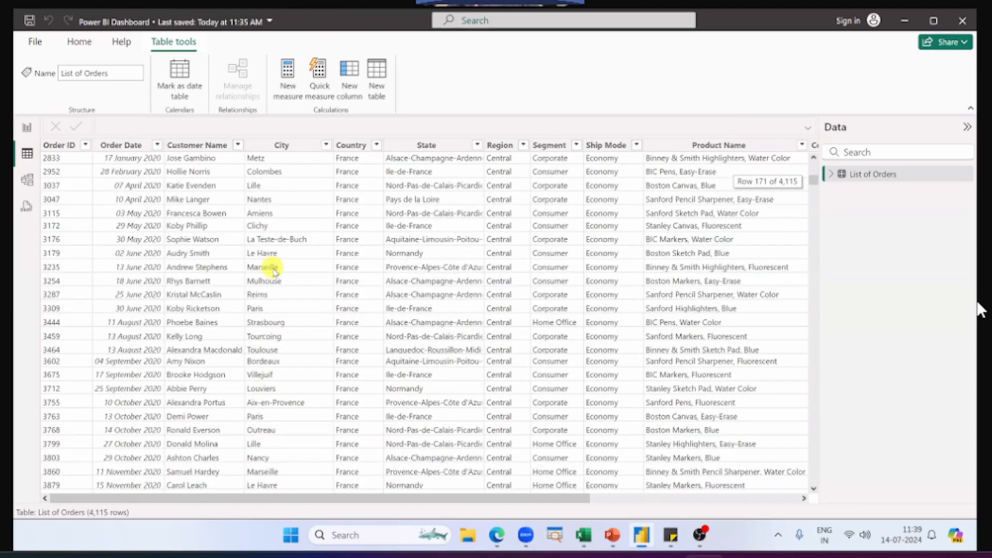
pyautogui.scroll(-20, 275, 273)
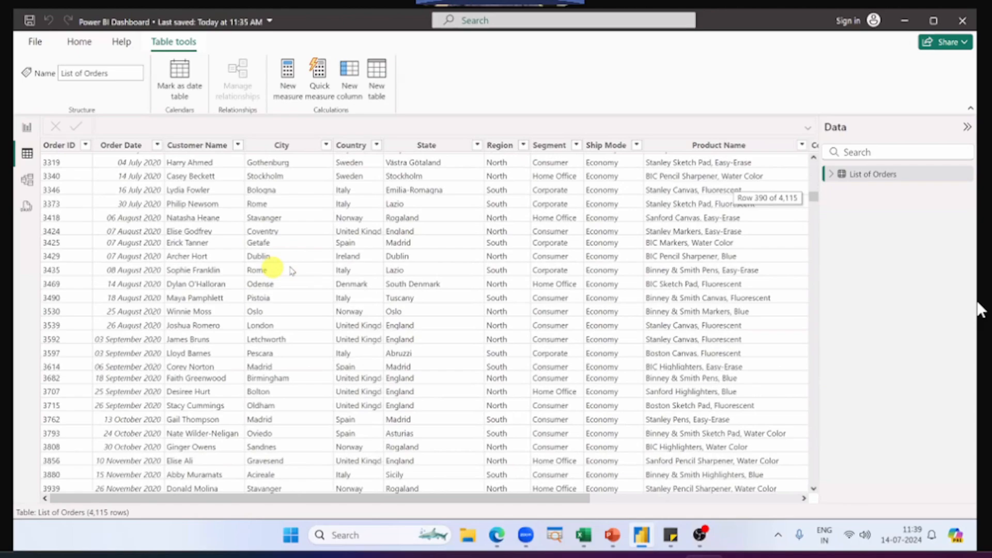
pyautogui.scroll(-20, 292, 272)
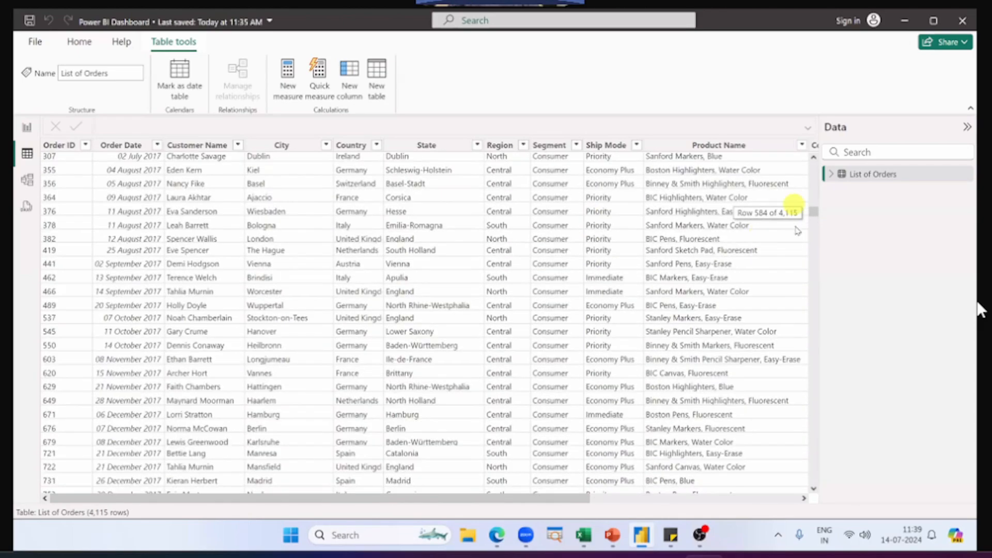
pyautogui.scroll(-20, 797, 232)
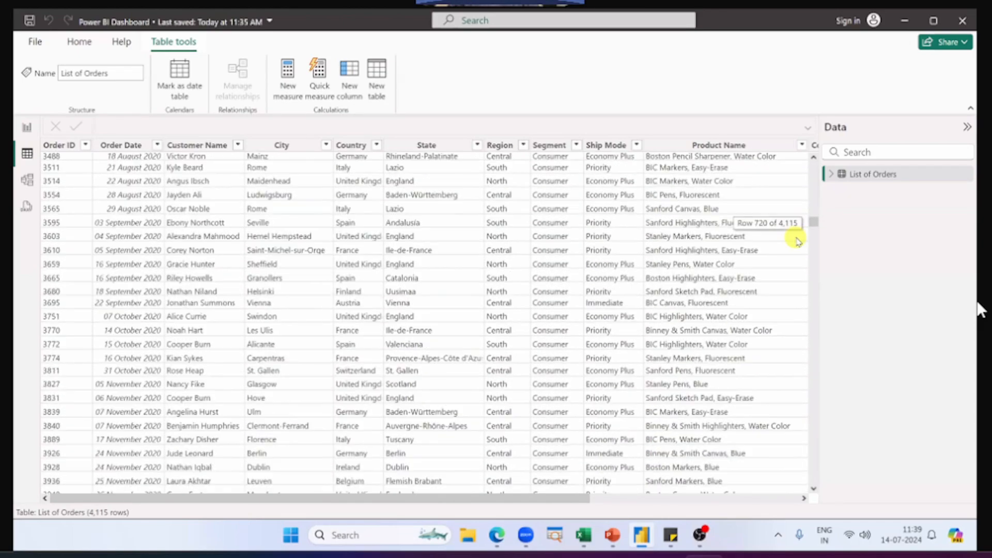
pyautogui.scroll(-20, 799, 241)
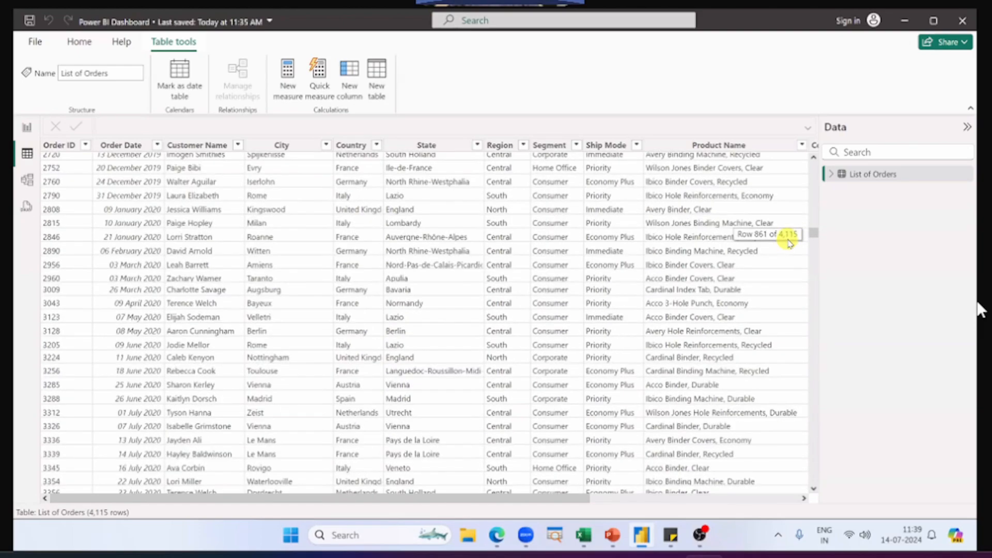
pyautogui.scroll(-20, 789, 243)
# Step: Switch to the Power BI Dataset workbook in Excel and select the last Order ID, in cell A4116
pyautogui.hotkey('alt', 'Tab')
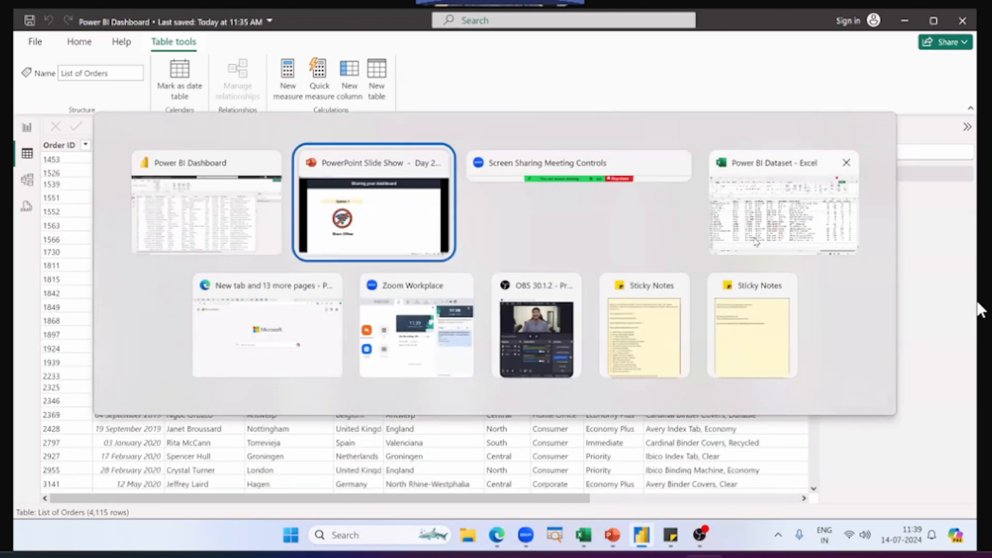
pyautogui.click(756, 242)
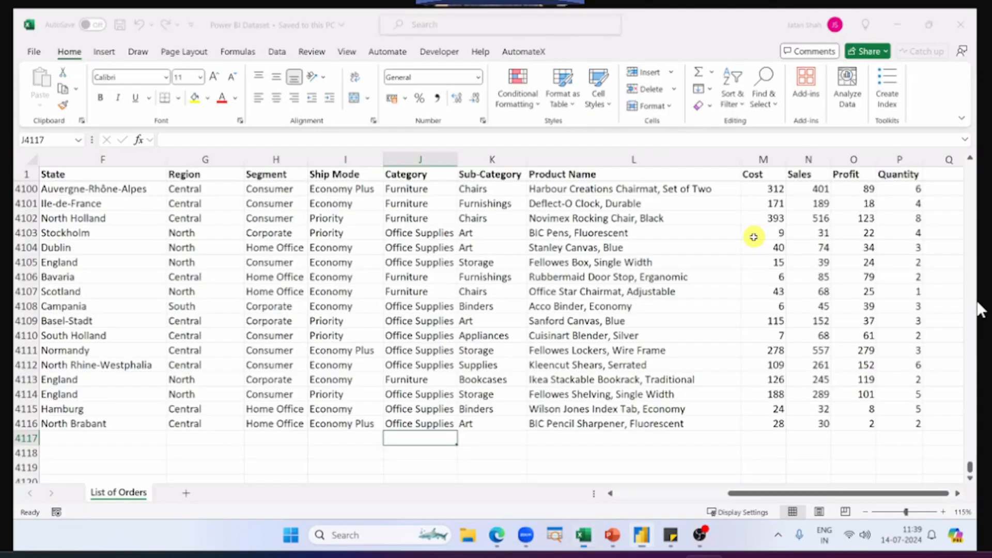
pyautogui.click(74, 413)
pyautogui.hotkey('ctrl', 'Left')
pyautogui.click(82, 424)
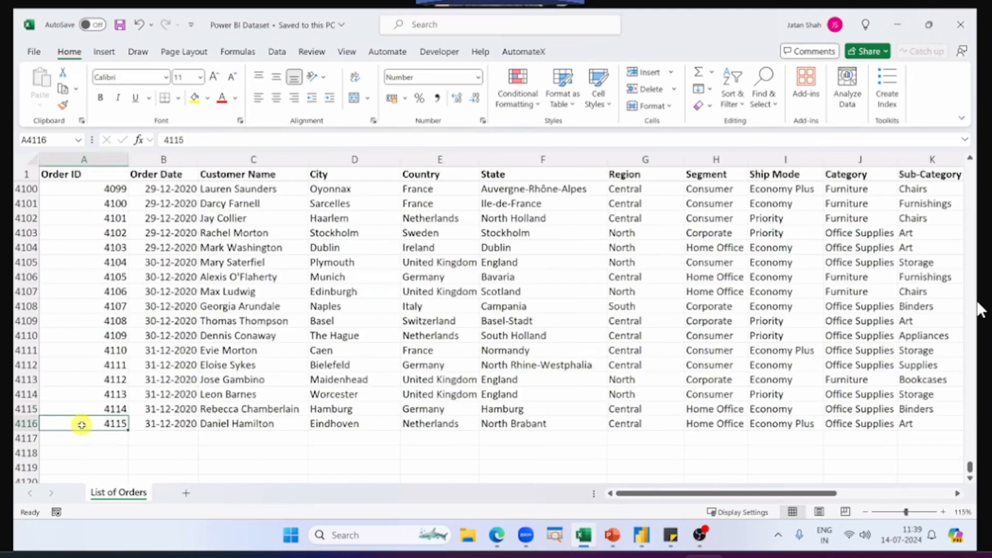
# Step: Return to Power BI Desktop and browse further down the List of Orders table for comparison with the Excel dataset
pyautogui.hotkey('alt', 'Tab')
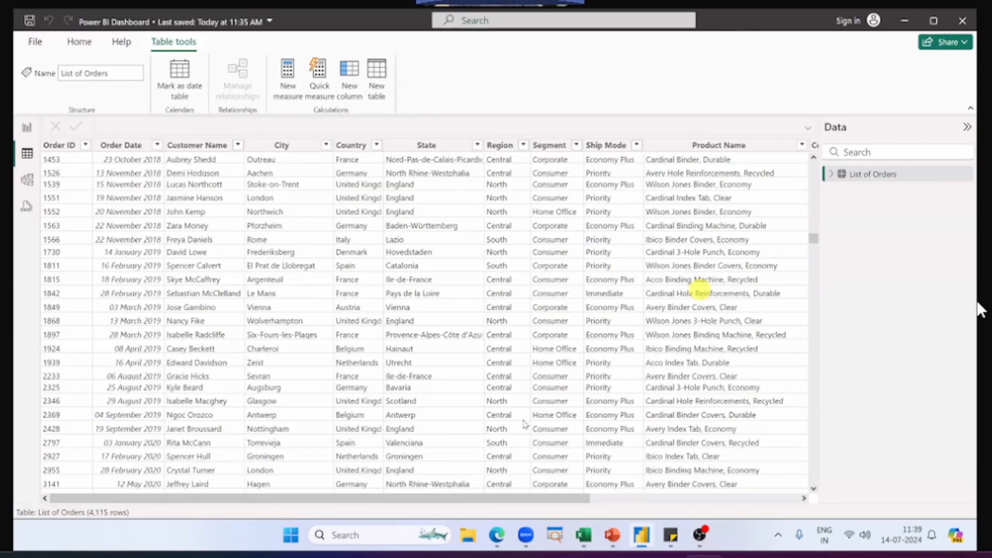
pyautogui.scroll(-3, 530, 419)
pyautogui.scroll(-10, 532, 421)
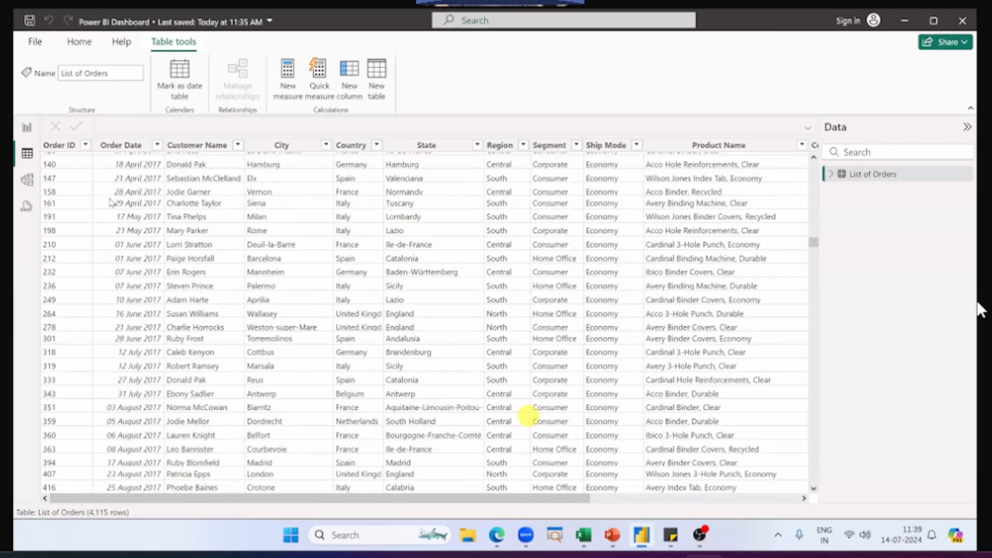
# Step: Show the dashboard in Report view, reopen its underlying data in Table view, and switch to the PowerPoint slide show
pyautogui.click(27, 127)
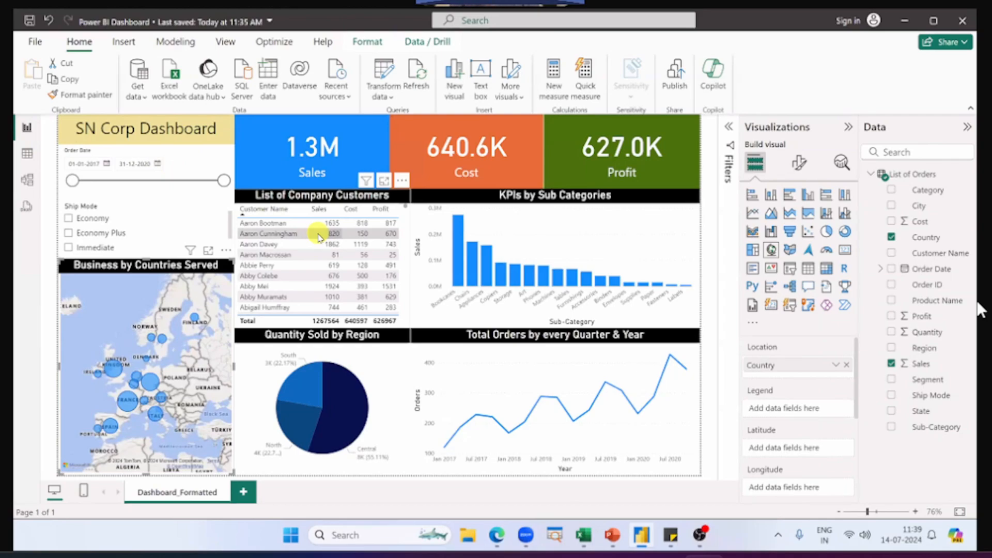
pyautogui.click(28, 158)
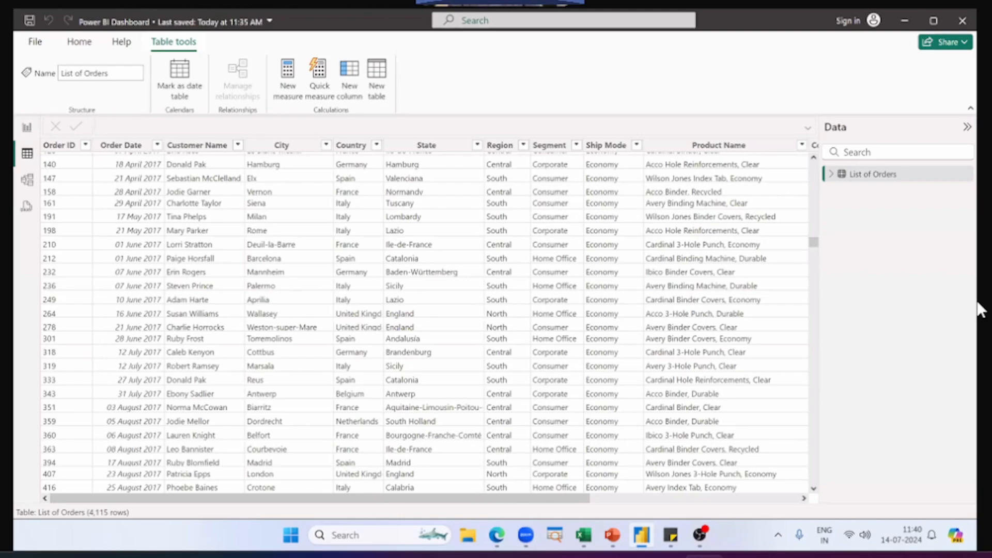
pyautogui.hotkey('alt', 'Tab')
pyautogui.hotkey('alt', 'Tab')
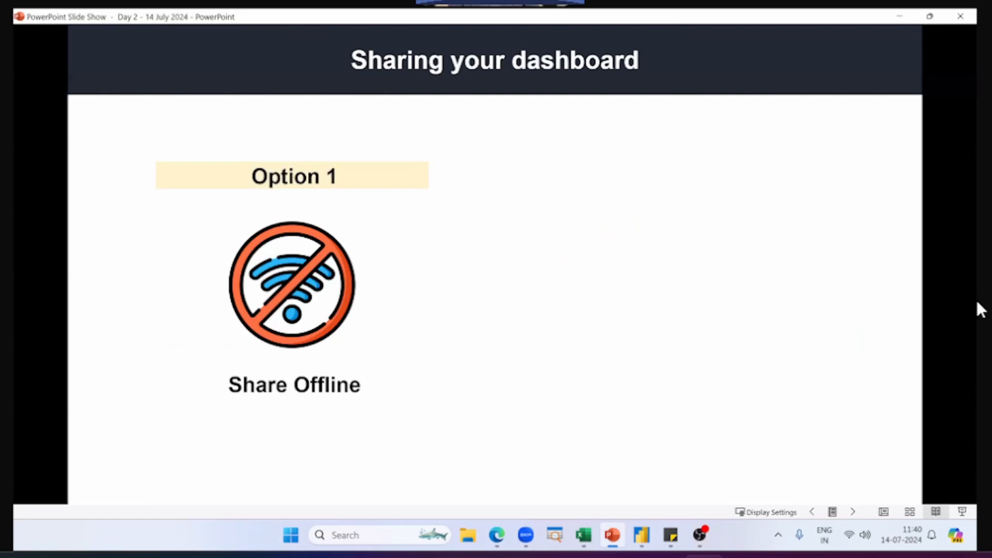
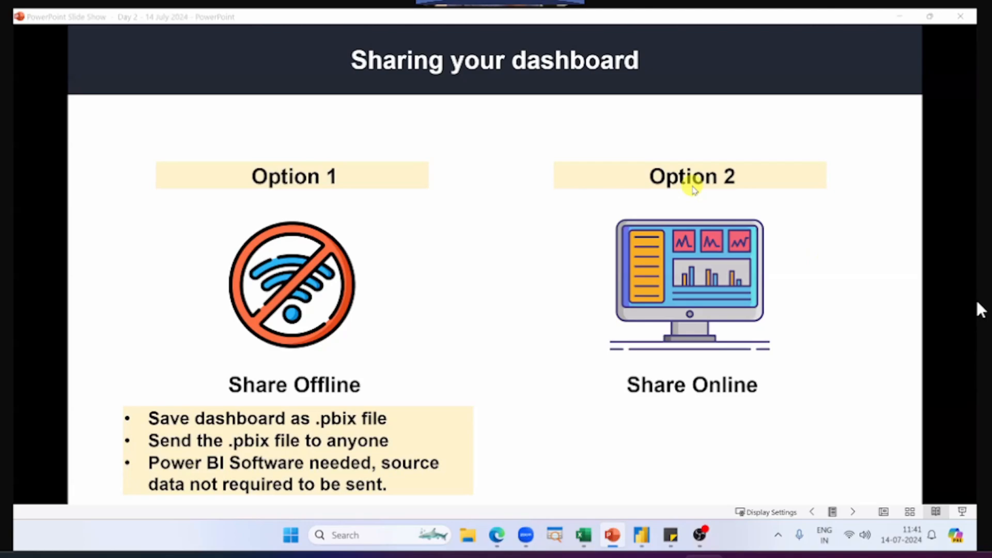
# Step: Switch to Edge, examine the Power BI Pro monthly price on the Microsoft pricing page, and return to the PowerPoint slide show
pyautogui.hotkey('alt', 'Tab')
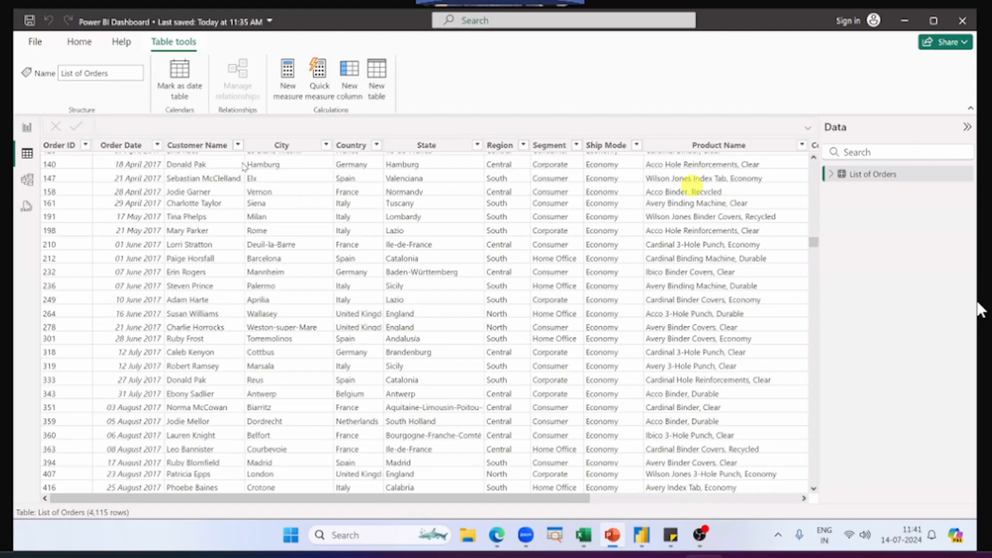
pyautogui.hotkey('alt', 'Tab')
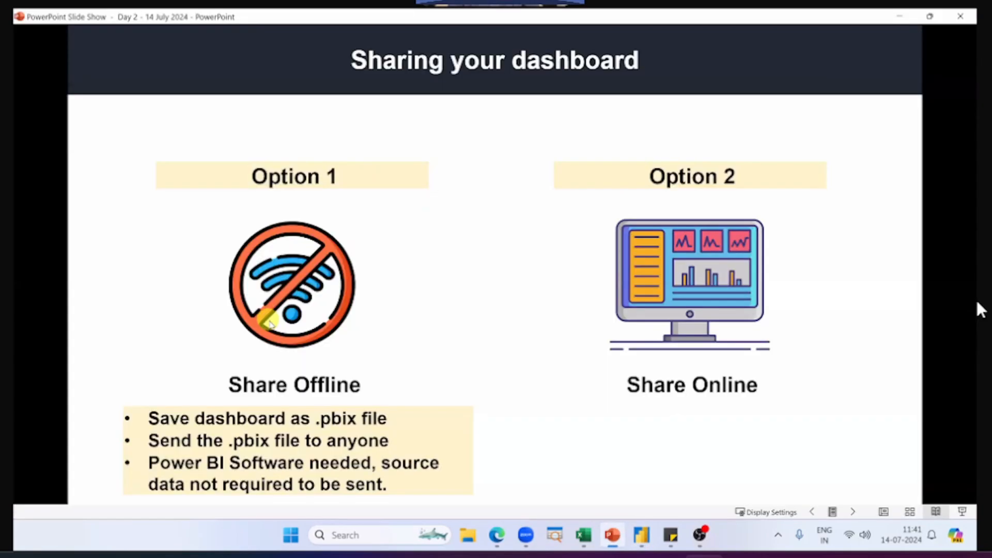
pyautogui.hotkey('alt', 'Tab')
pyautogui.click(283, 350)
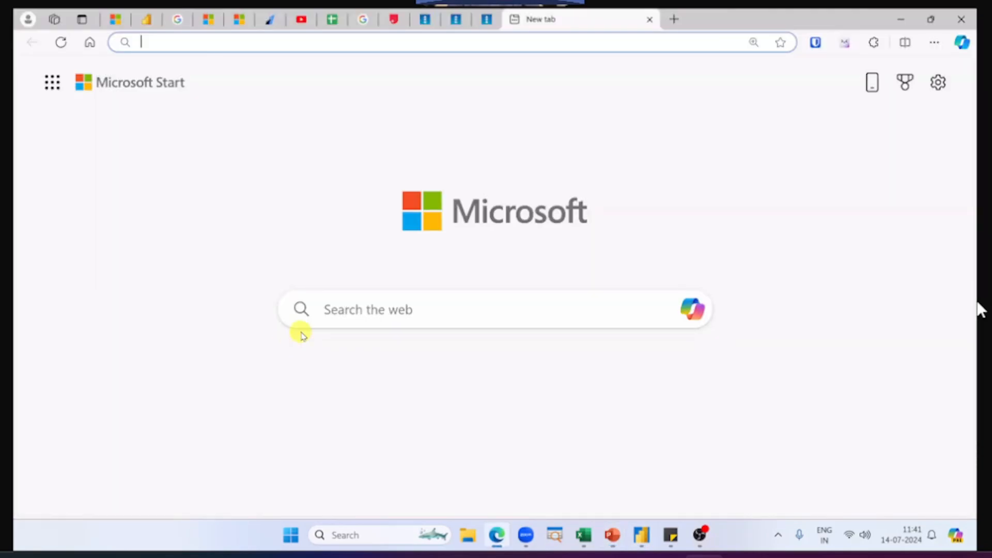
pyautogui.hotkey('ctrl', 'Tab')
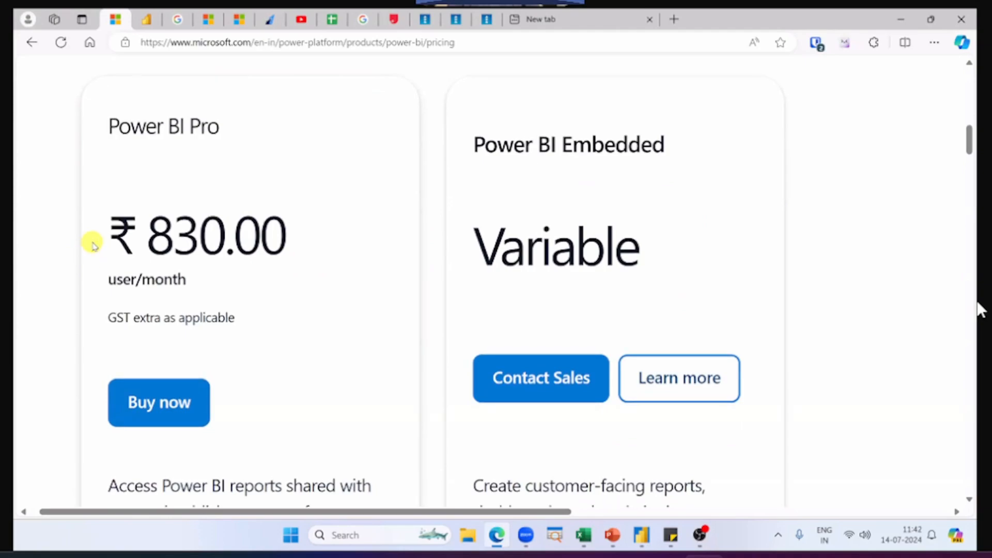
pyautogui.moveTo(92, 238); pyautogui.dragTo(308, 240)
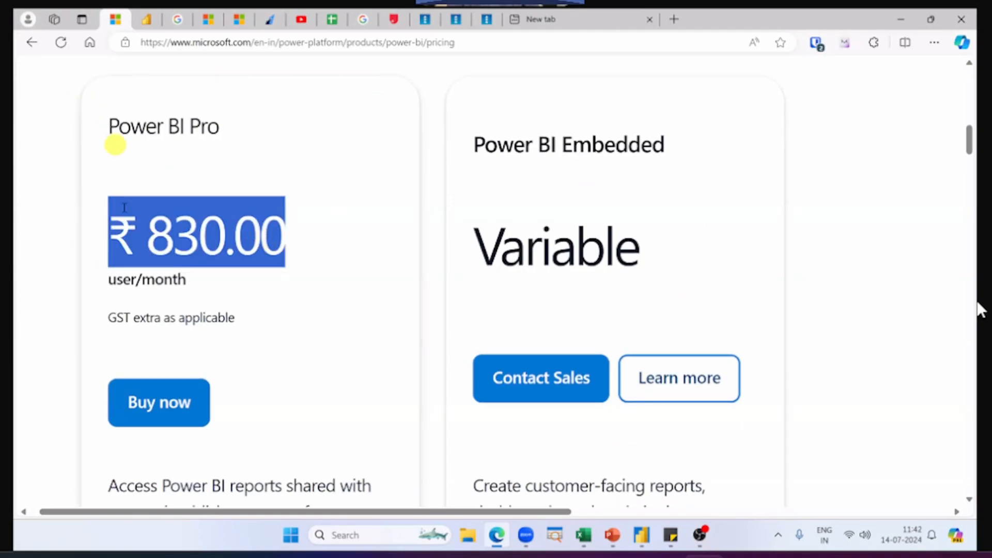
pyautogui.click(161, 227)
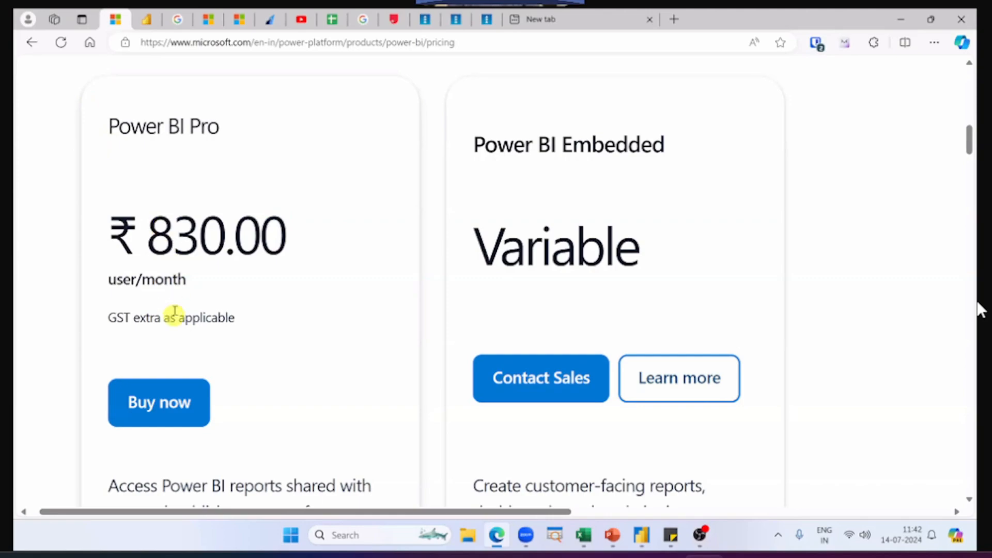
pyautogui.hotkey('alt', 'Tab')
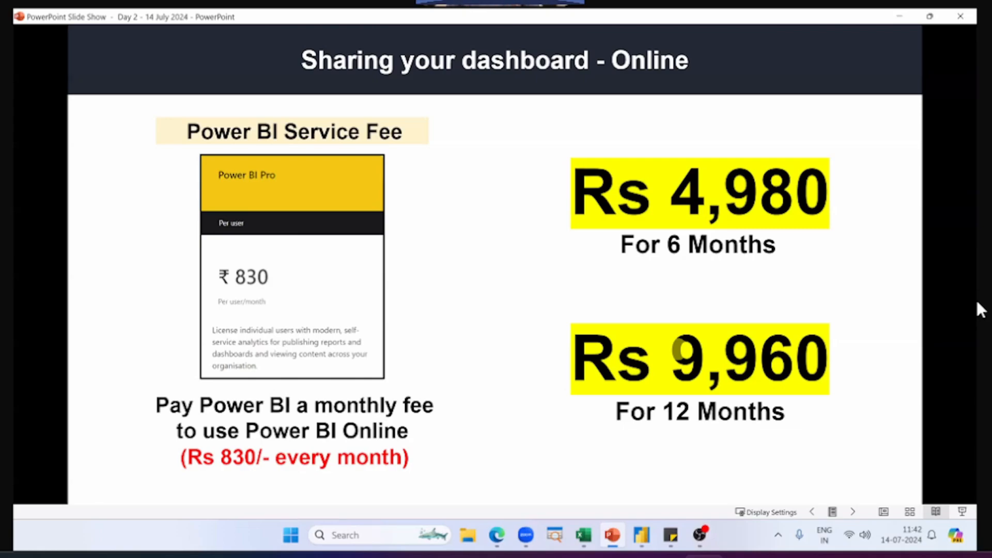
# Step: Switch back to Edge, show the Power BI service home page, and view the signed-in account's profile details
pyautogui.hotkey('alt', 'Tab')
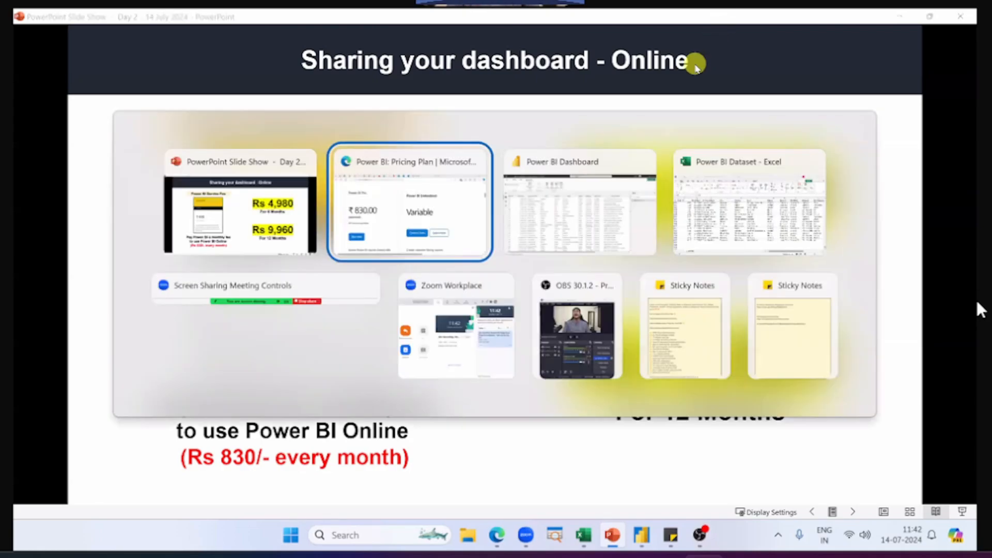
pyautogui.hotkey('ctrl', 'Tab')
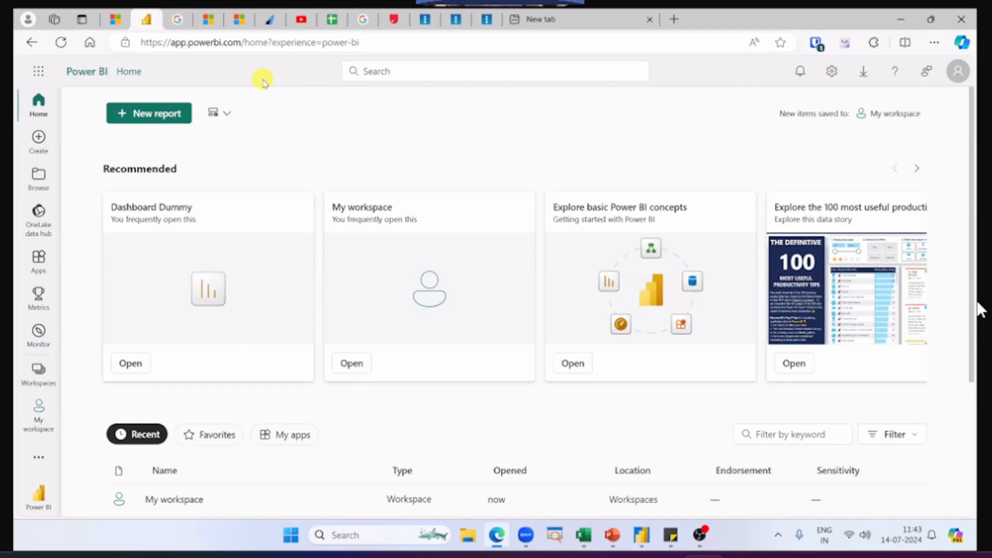
pyautogui.click(959, 71)
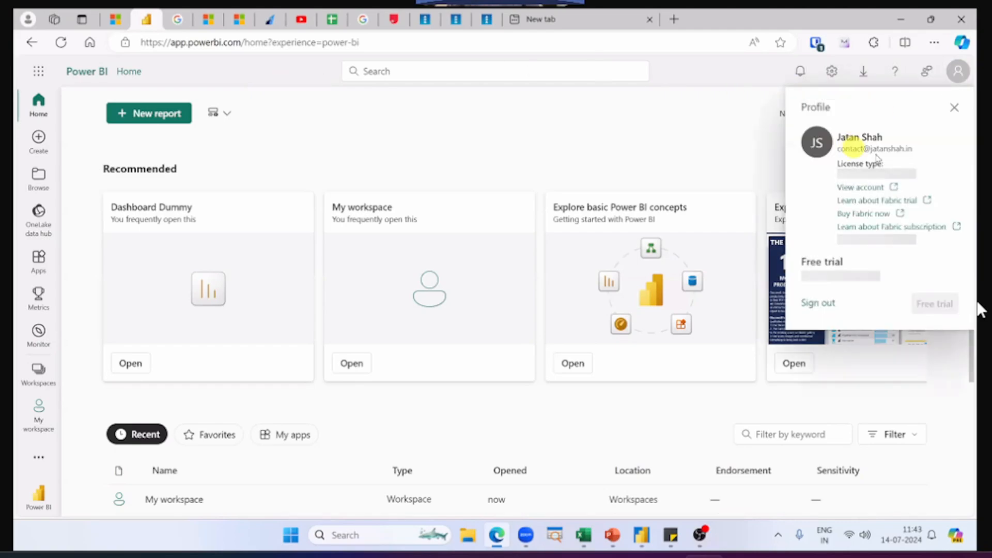
pyautogui.click(620, 128)
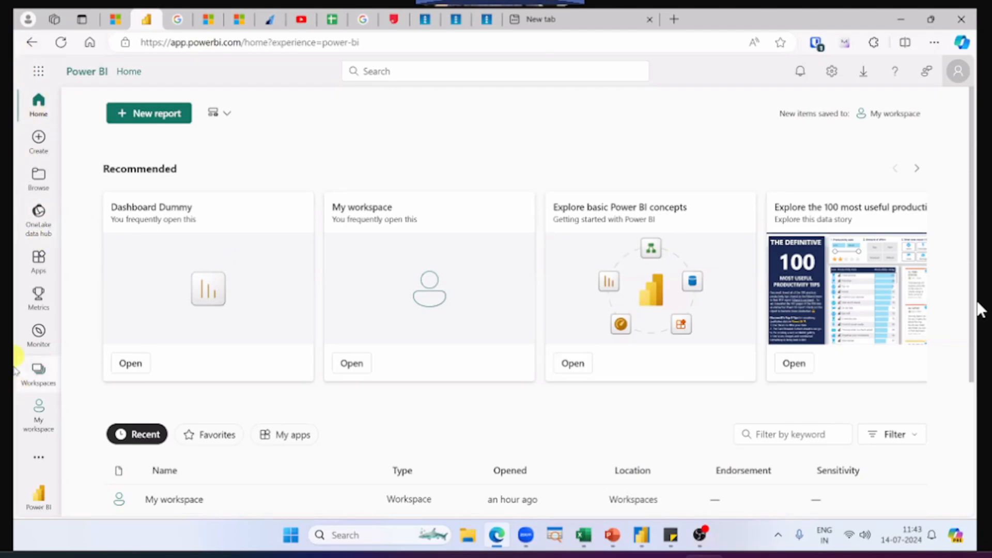
# Step: Open My workspace and review its available upload sources
pyautogui.click(41, 425)
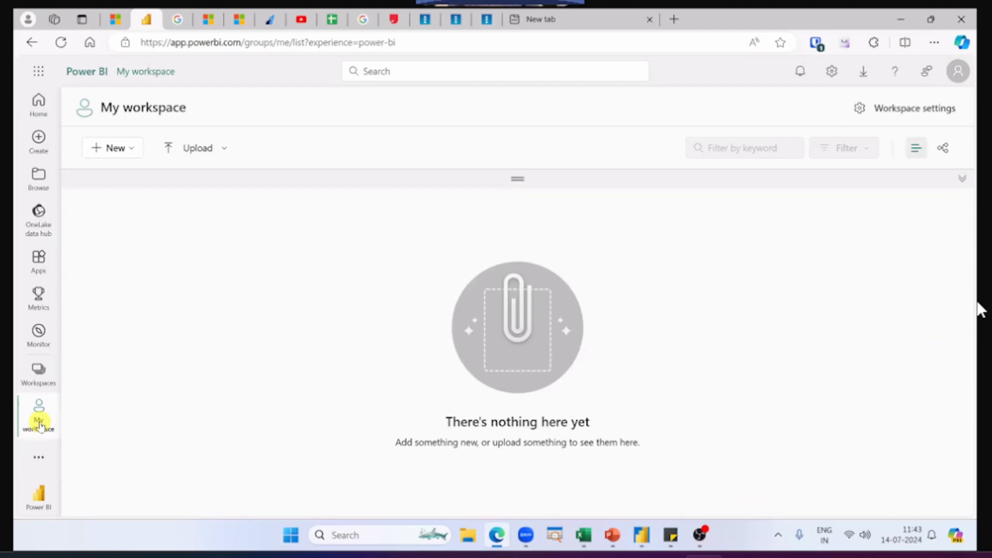
pyautogui.click(185, 154)
pyautogui.click(247, 351)
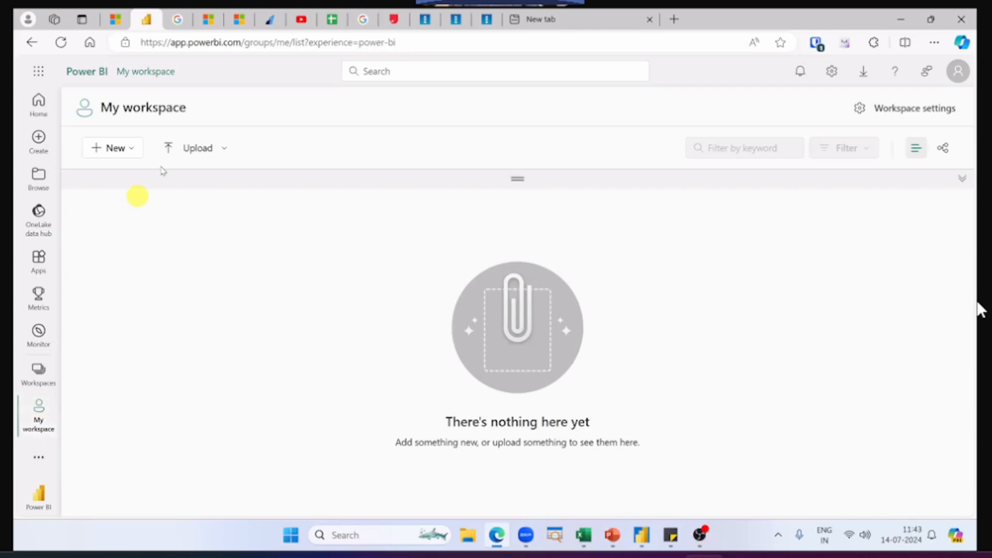
pyautogui.click(178, 154)
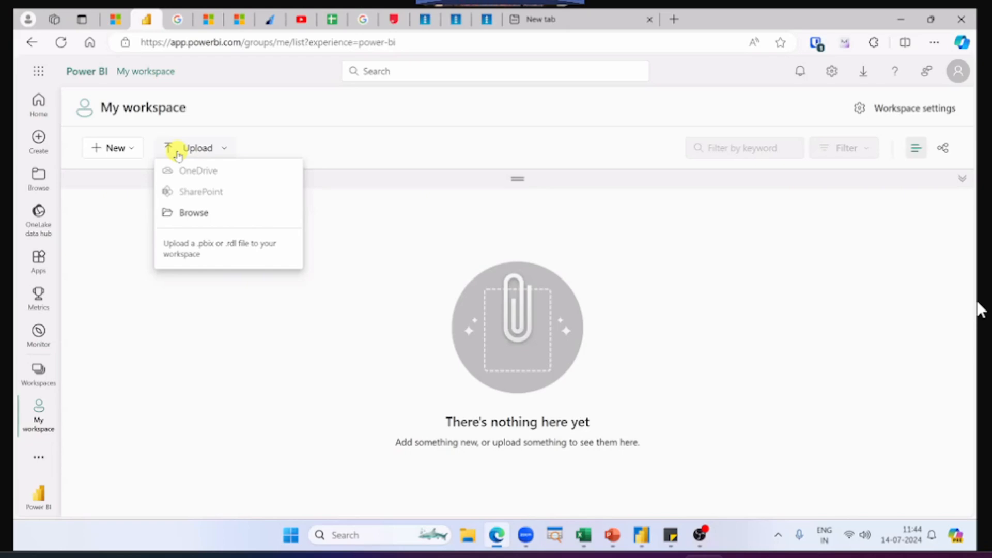
pyautogui.click(175, 153)
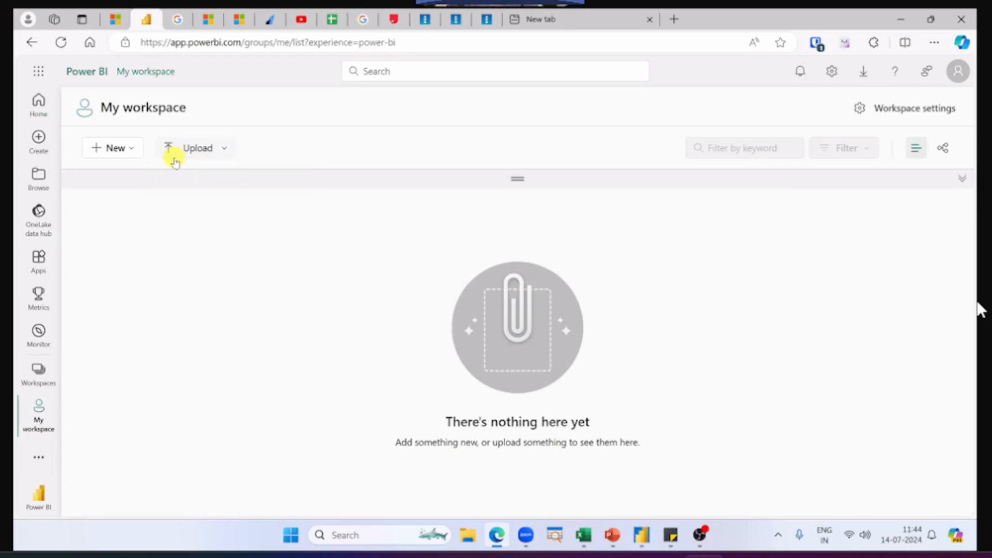
# Step: Upload the Power BI Dashboard file from the Desktop folder to My workspace
pyautogui.click(174, 155)
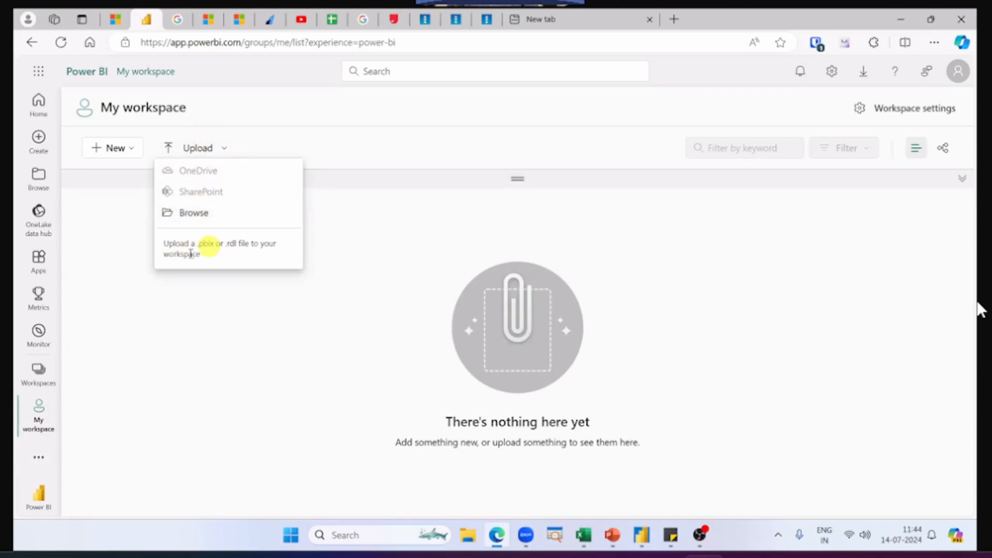
pyautogui.moveTo(195, 244); pyautogui.dragTo(219, 245)
pyautogui.click(978, 303)
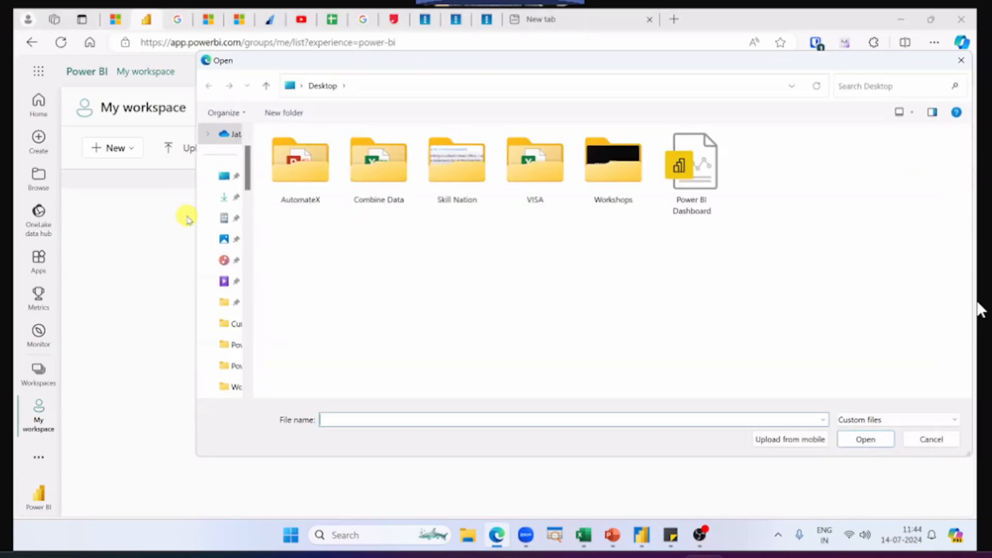
pyautogui.click(716, 187)
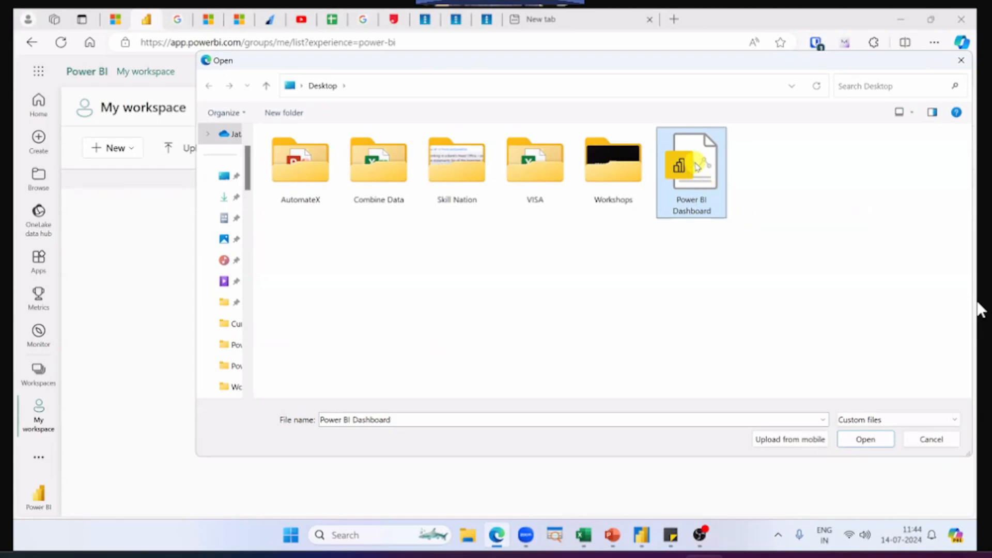
pyautogui.click(848, 439)
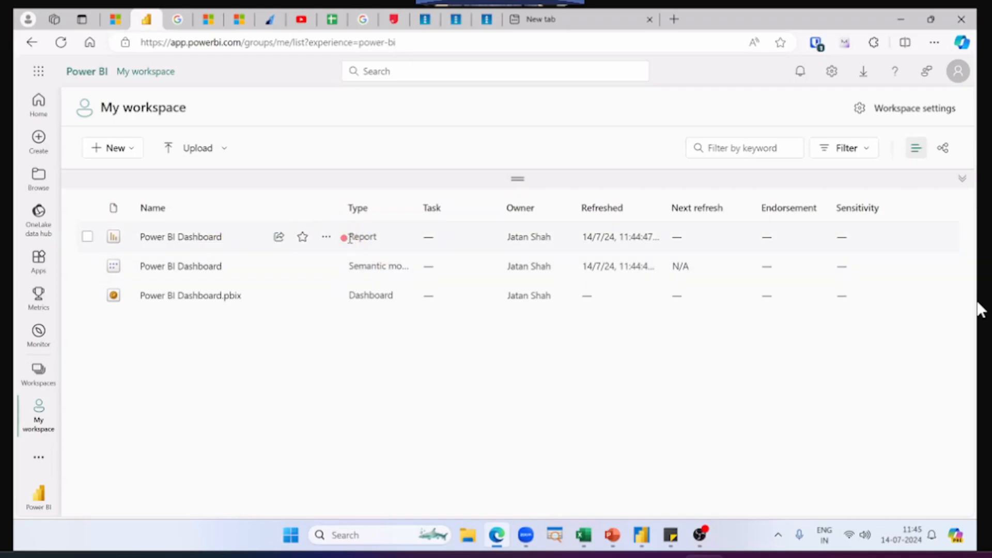
# Step: Examine the Report and Semantic model types of the uploaded Power BI Dashboard items and the workspace's web address
pyautogui.moveTo(347, 238); pyautogui.dragTo(377, 237)
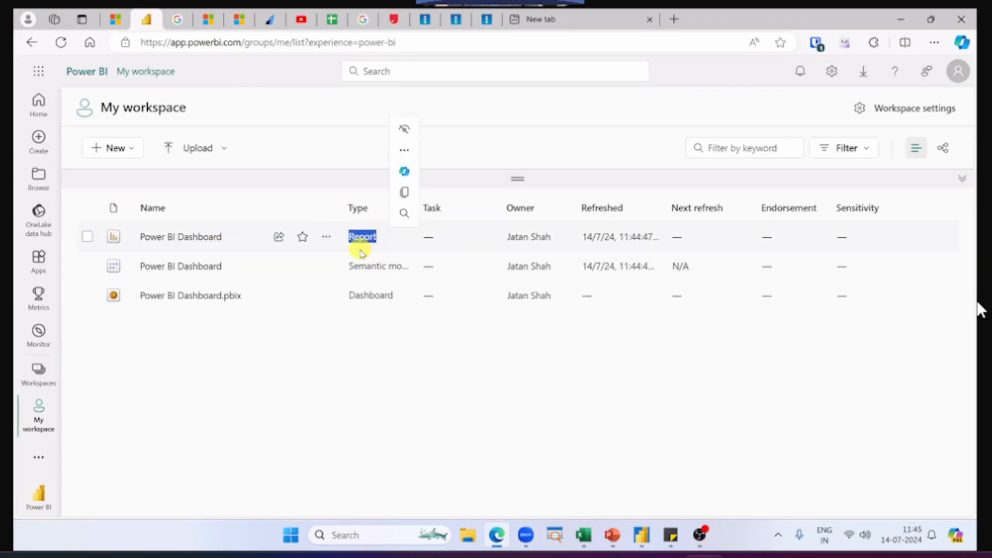
pyautogui.moveTo(349, 266); pyautogui.dragTo(423, 269)
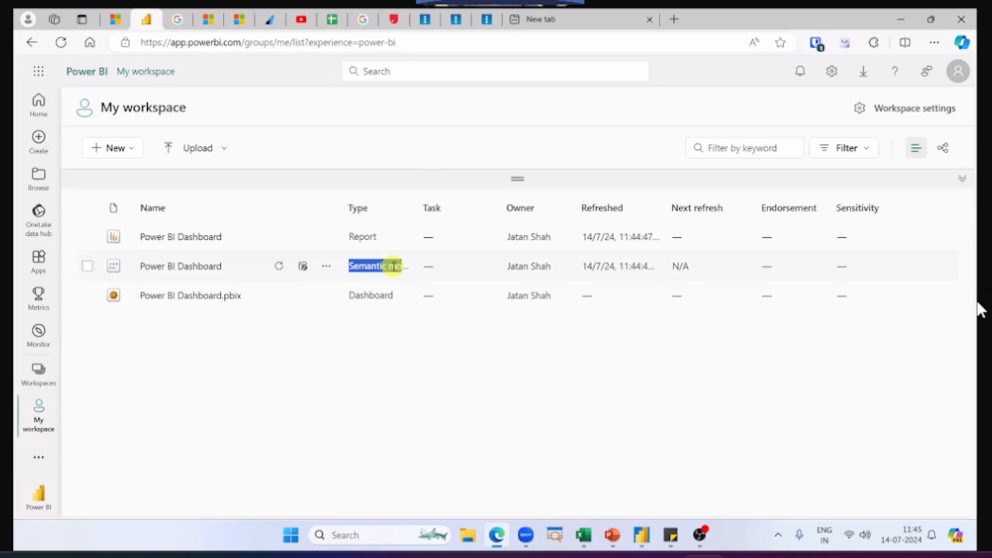
pyautogui.click(222, 356)
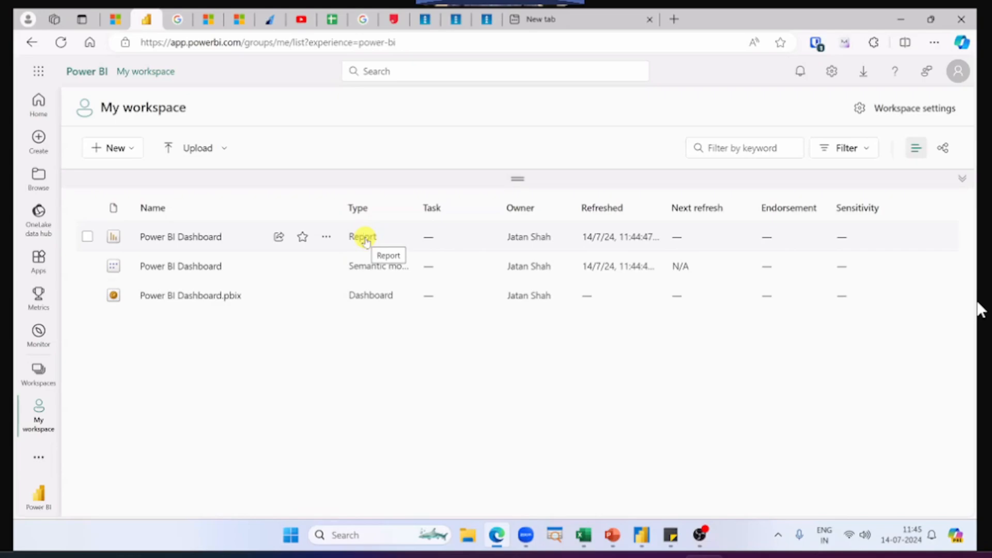
pyautogui.click(145, 36)
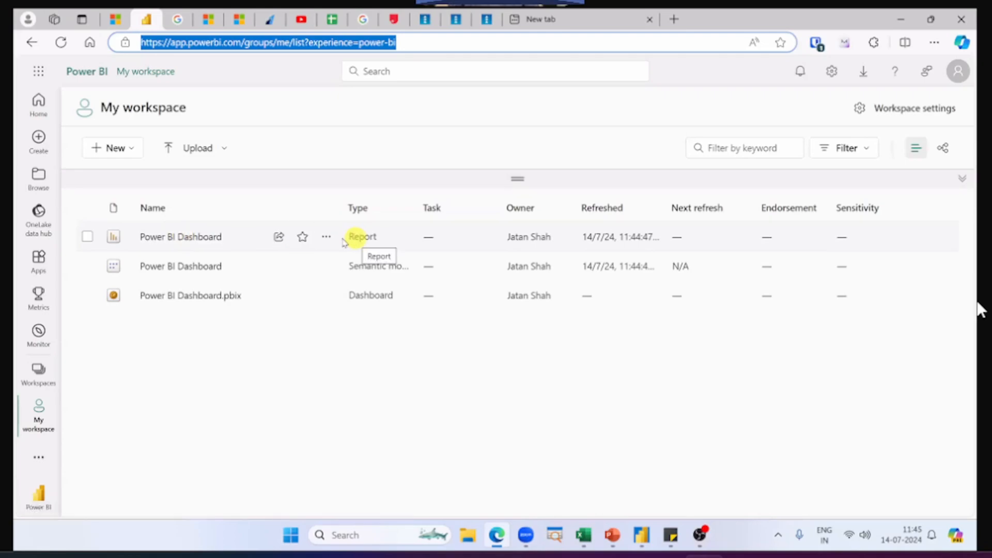
# Step: Open the Power BI Dashboard report for editing and expand the List of Orders table's fields
pyautogui.click(188, 247)
pyautogui.click(188, 243)
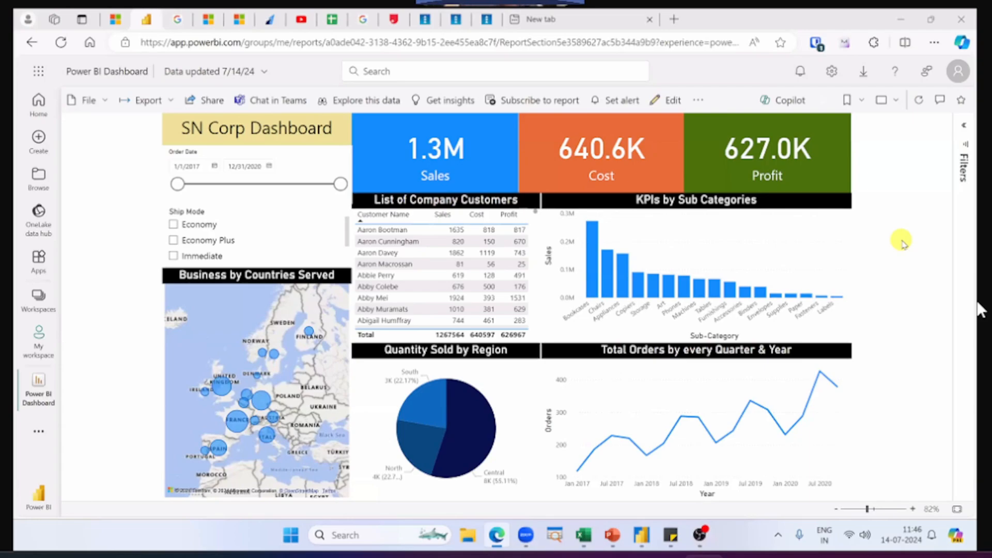
pyautogui.click(673, 101)
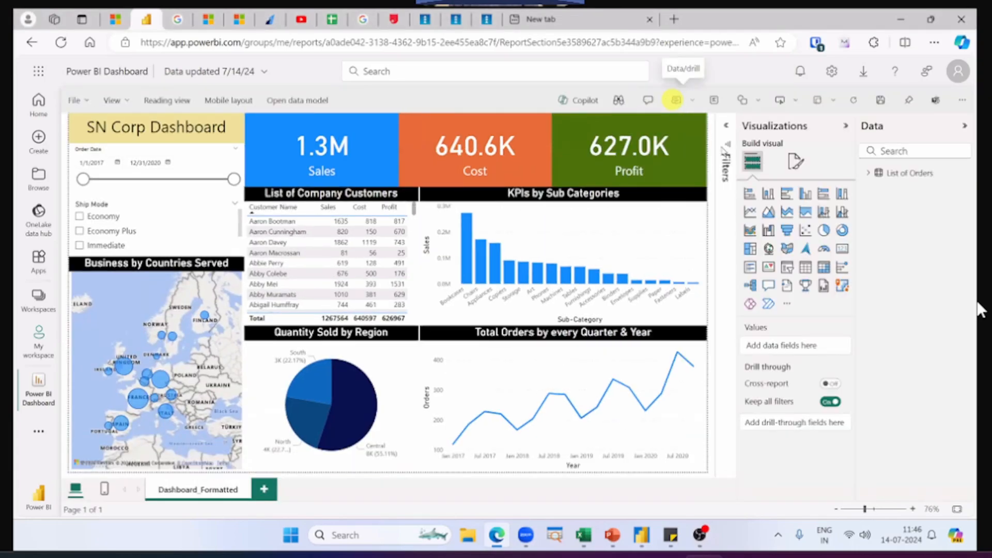
pyautogui.click(869, 173)
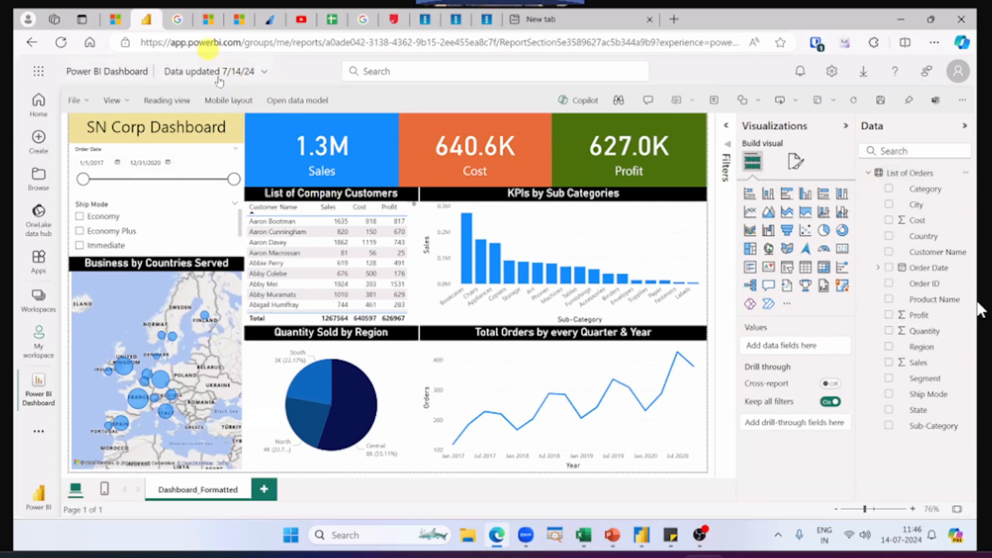
pyautogui.click(207, 45)
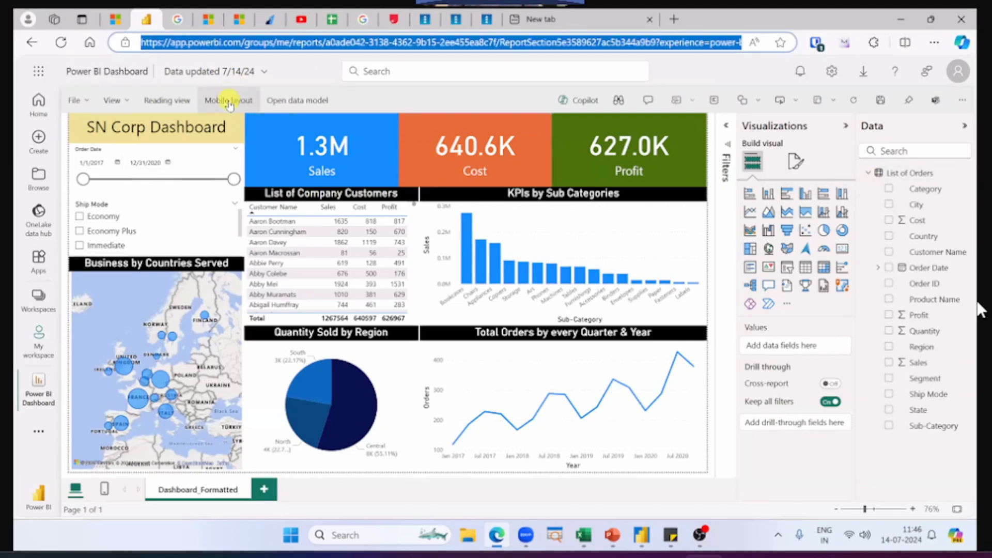
pyautogui.click(403, 99)
# Step: Try adding Profit to the Y-axis of the KPIs by Sub Categories chart and remove it again
pyautogui.click(647, 244)
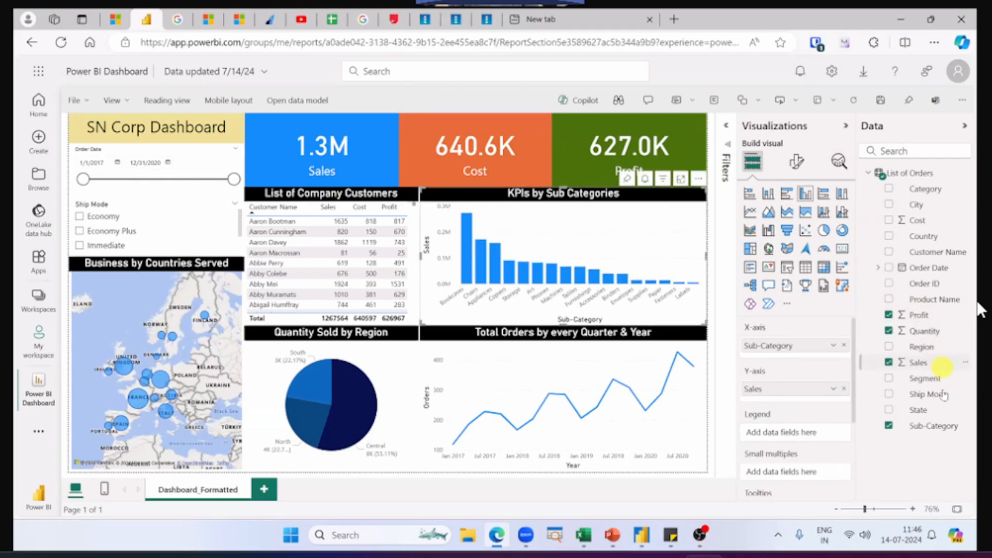
pyautogui.moveTo(933, 316); pyautogui.dragTo(829, 399)
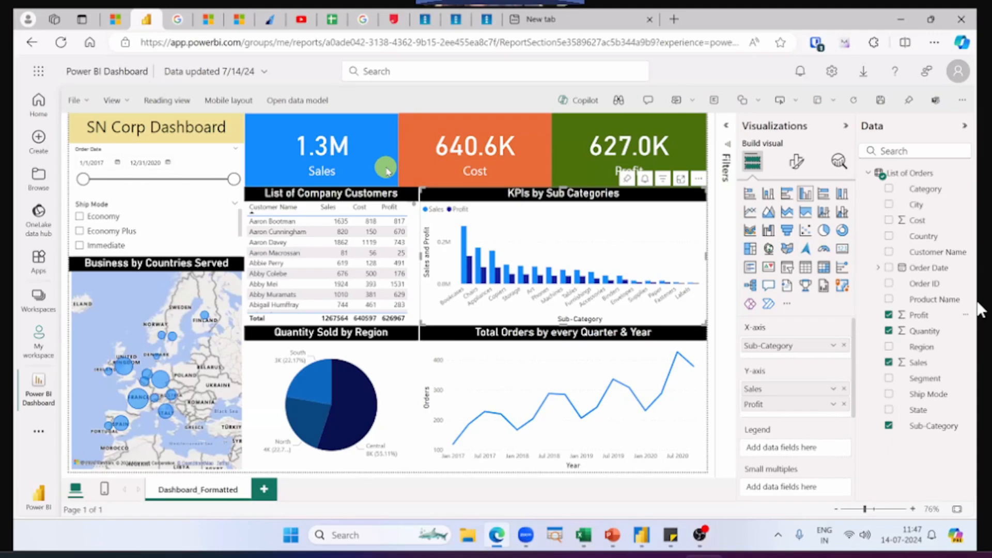
pyautogui.click(844, 404)
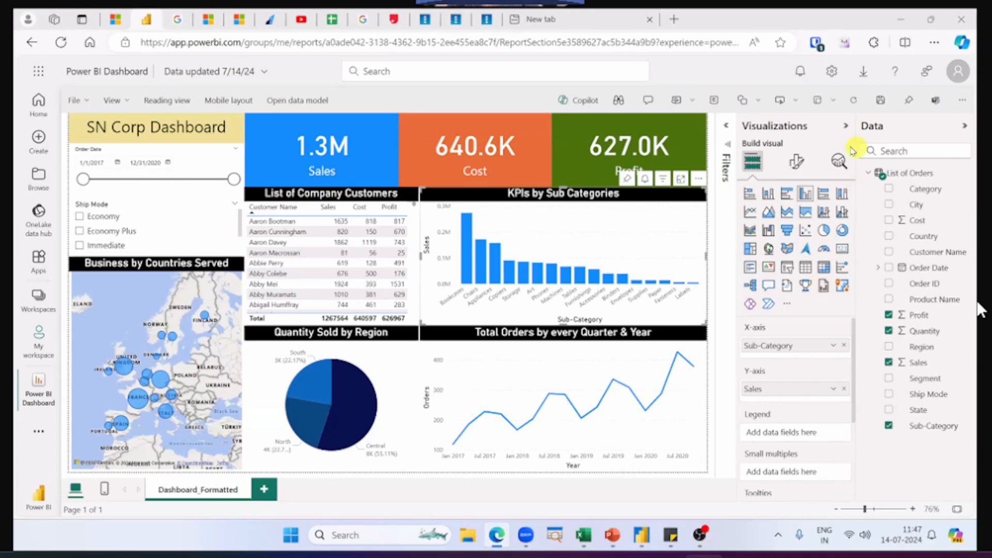
# Step: Collapse the Visualizations and Data panes and return to My workspace without saving the report changes
pyautogui.click(846, 128)
pyautogui.click(965, 126)
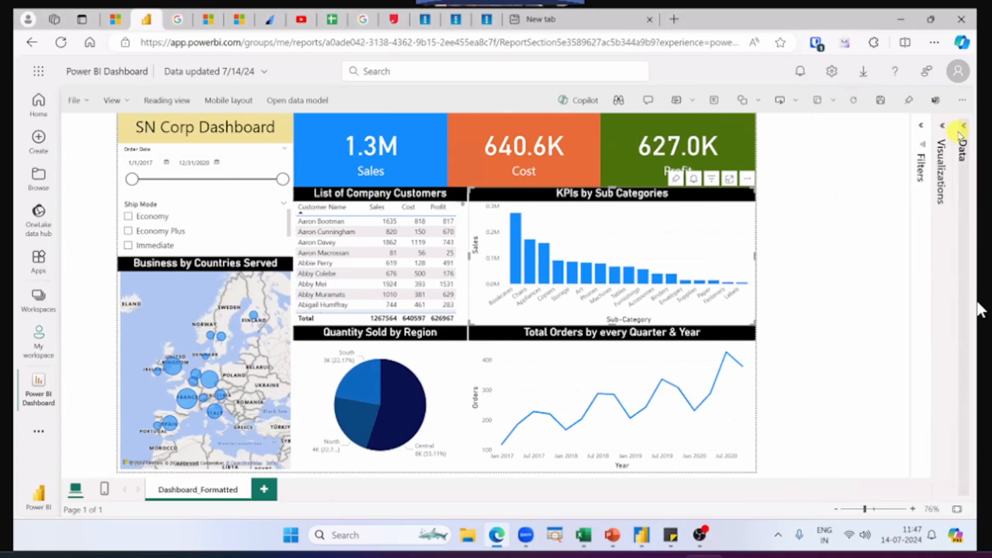
pyautogui.click(46, 347)
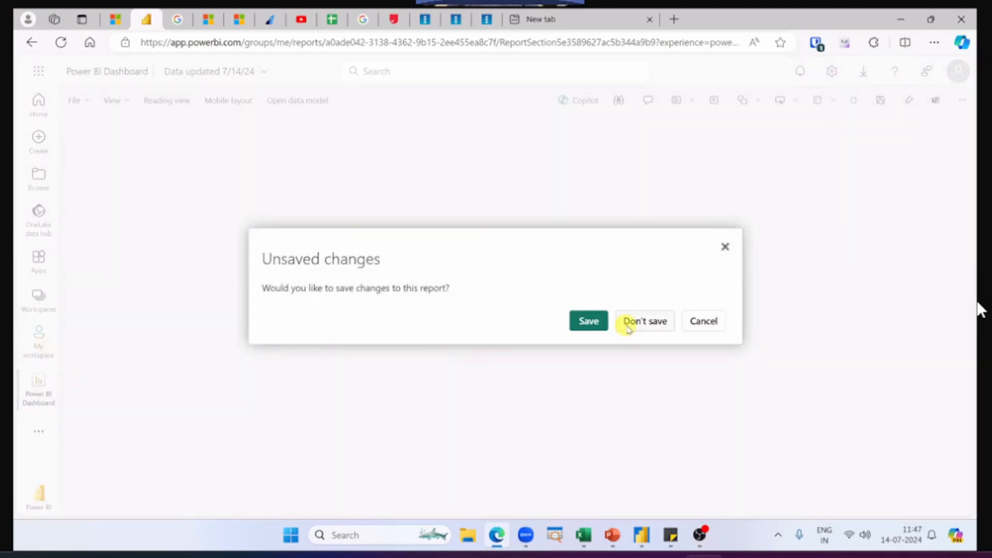
pyautogui.click(629, 323)
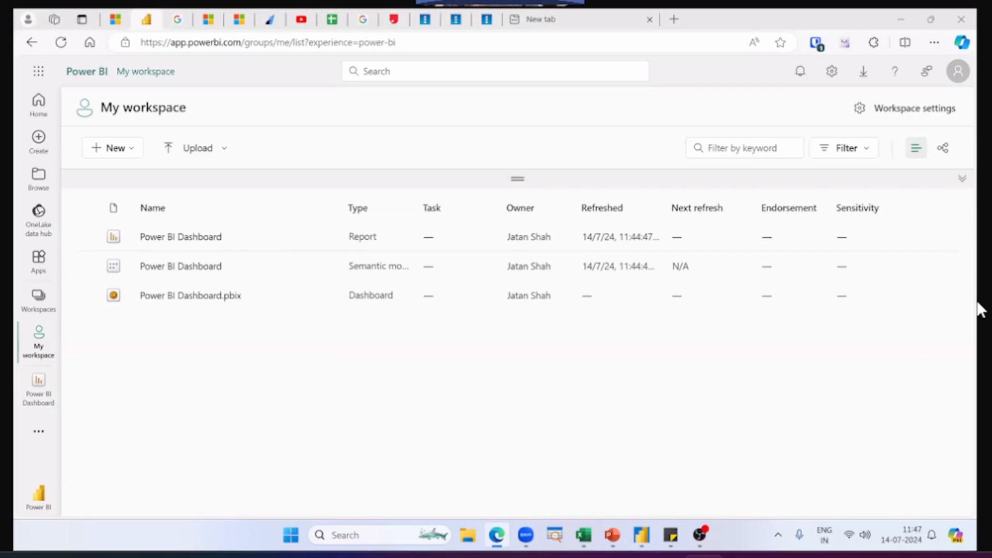
# Step: Open the Create page to show the data sources for building a new report
pyautogui.click(925, 395)
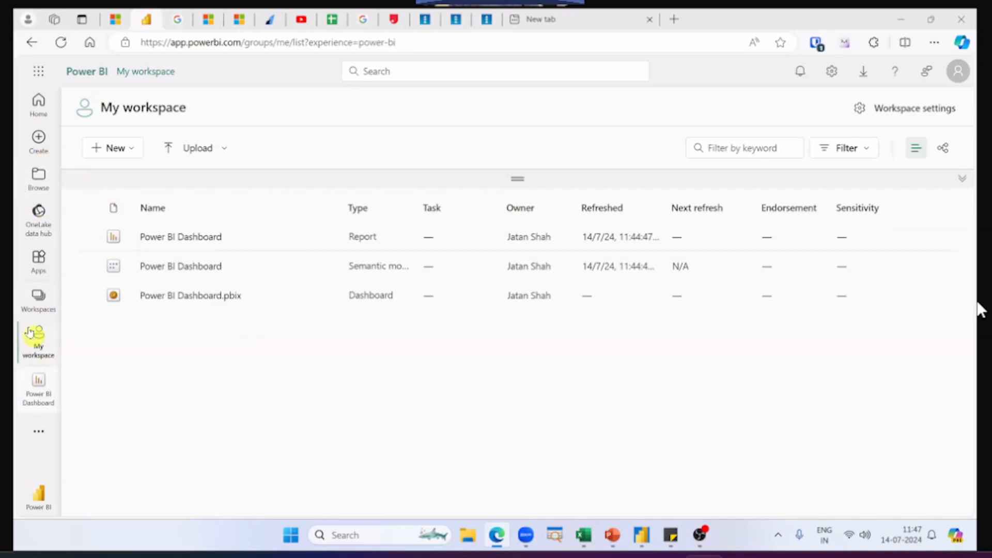
pyautogui.click(32, 149)
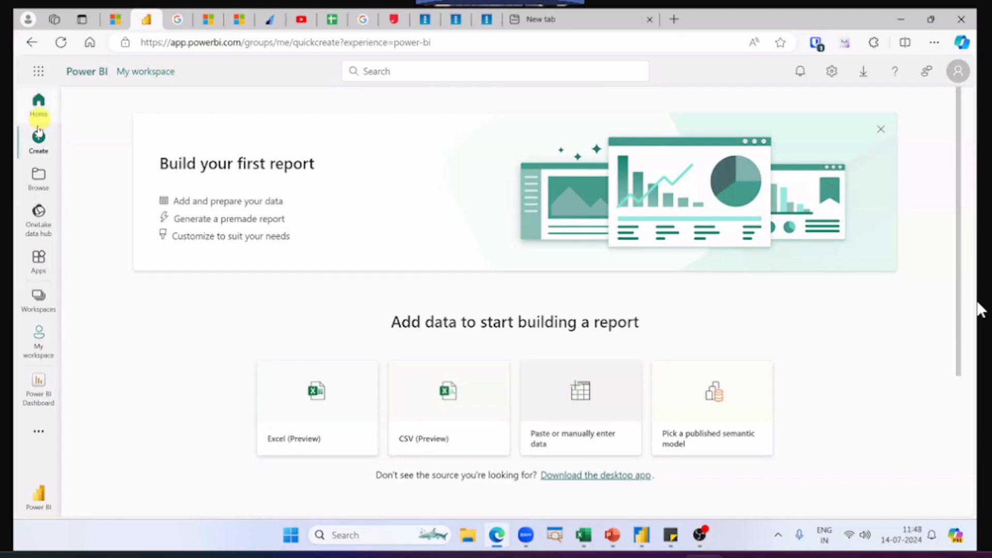
# Step: Open the Power BI Dashboard report from My workspace and return there to view the file upload options
pyautogui.click(38, 342)
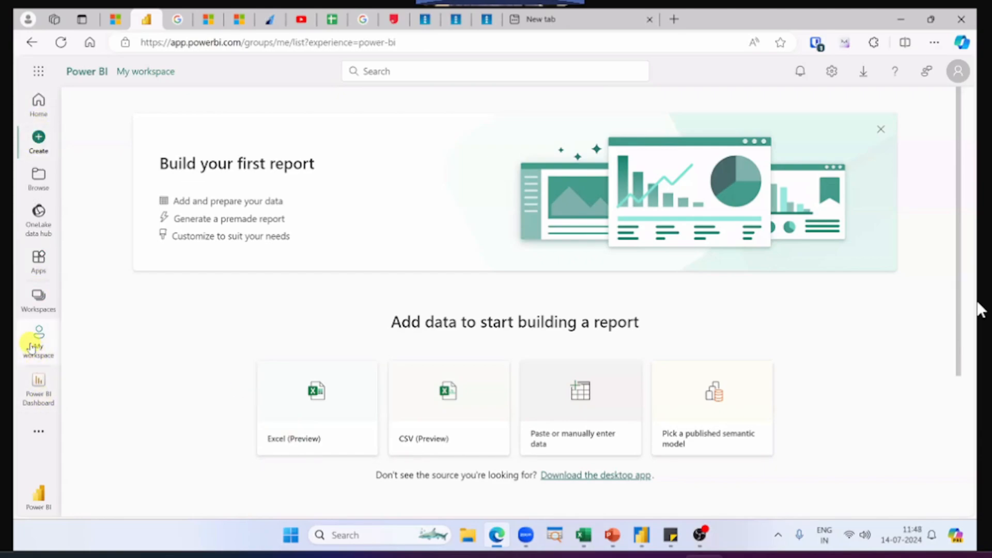
pyautogui.click(194, 236)
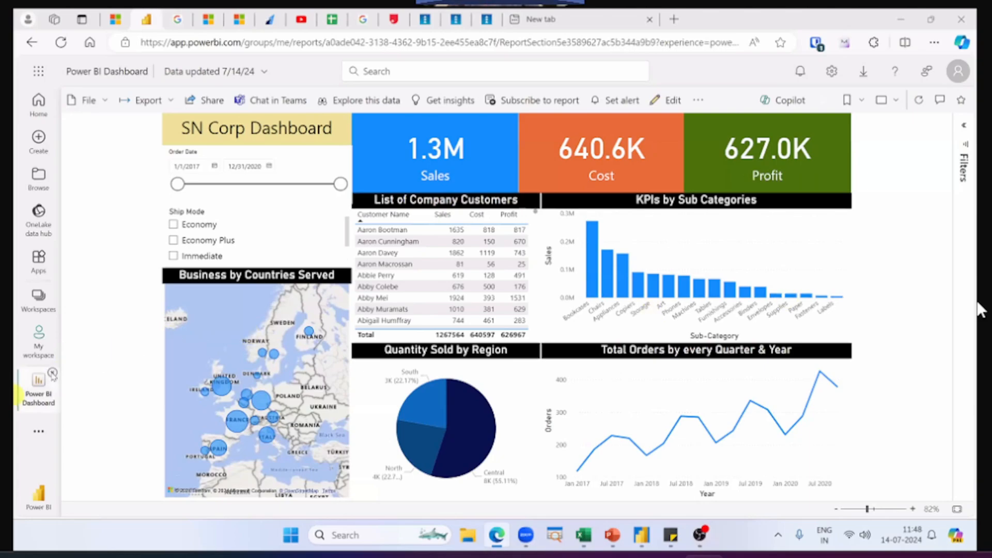
pyautogui.click(40, 342)
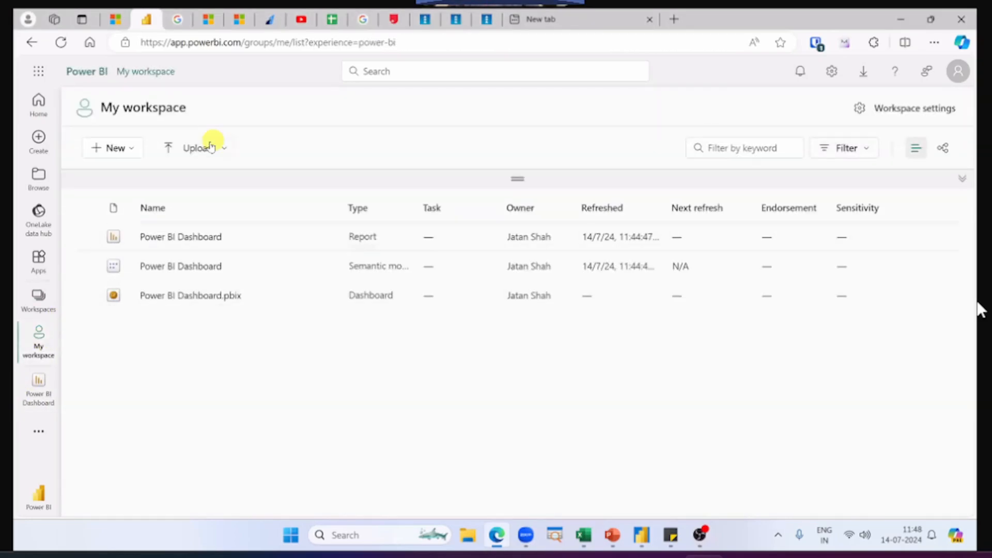
pyautogui.click(207, 147)
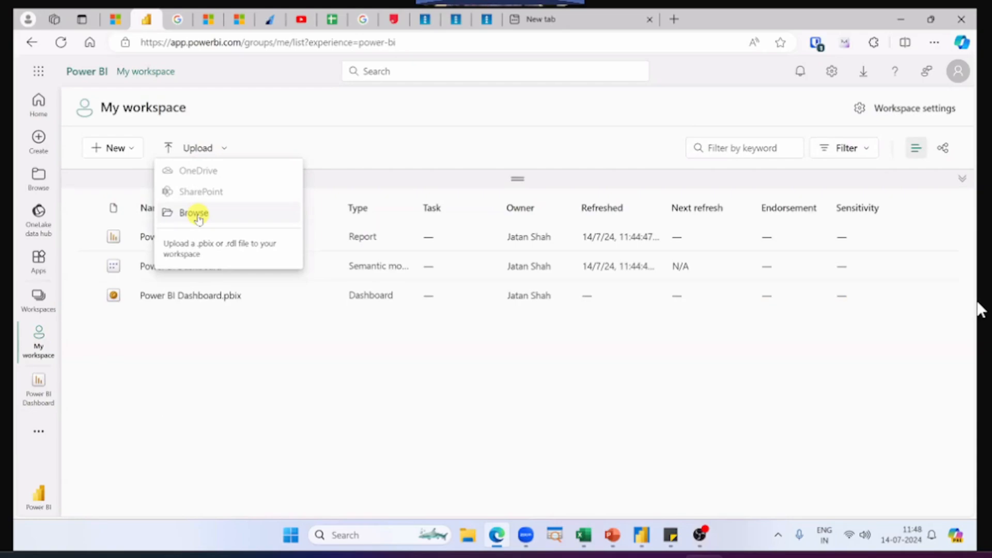
pyautogui.click(93, 421)
# Step: Reopen the Power BI Dashboard report and export it as embedded live data, opening the new presentation in PowerPoint
pyautogui.click(38, 388)
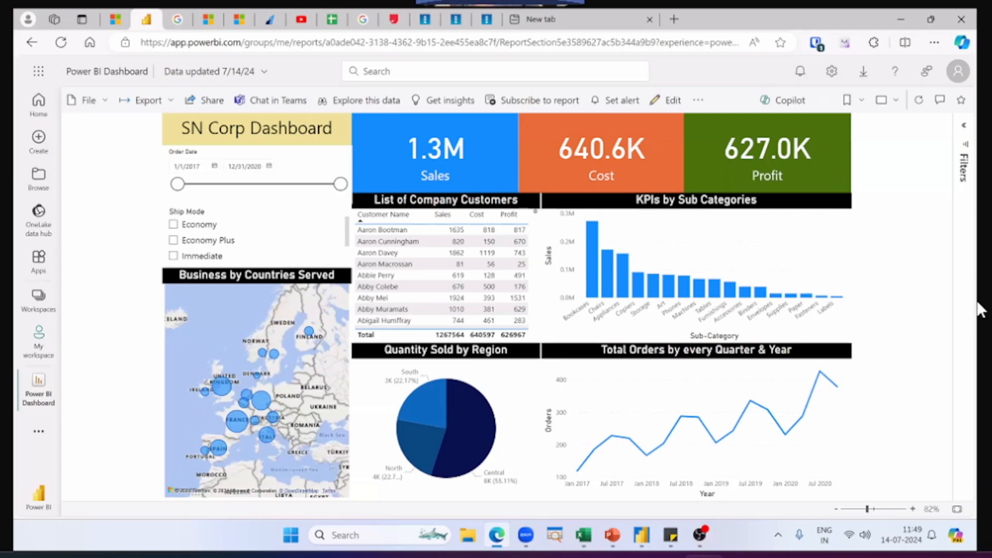
pyautogui.click(978, 303)
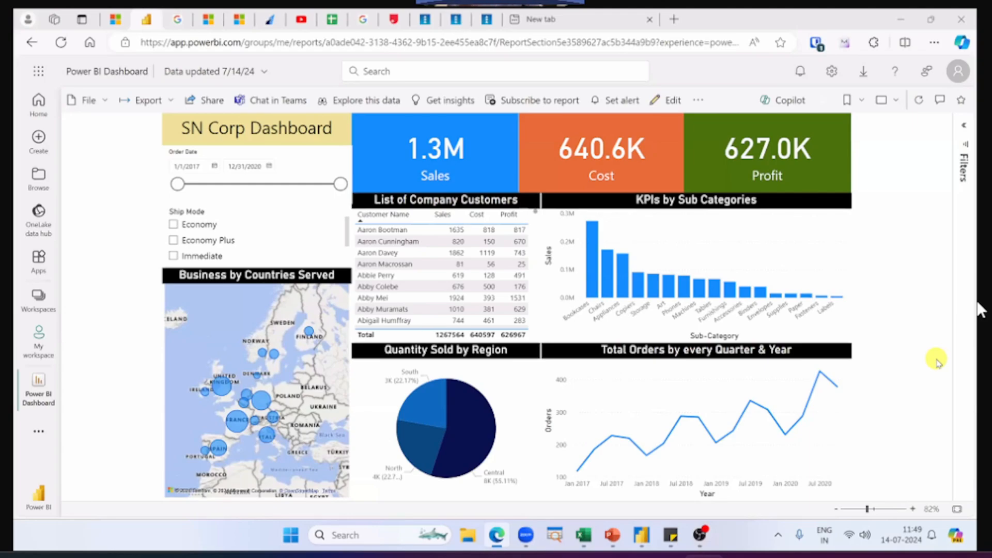
pyautogui.click(160, 99)
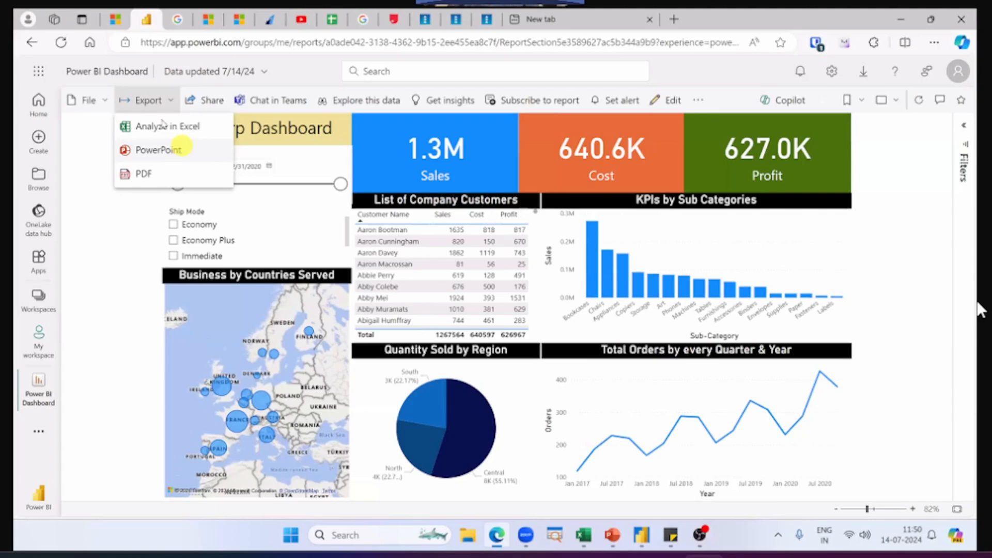
pyautogui.click(158, 151)
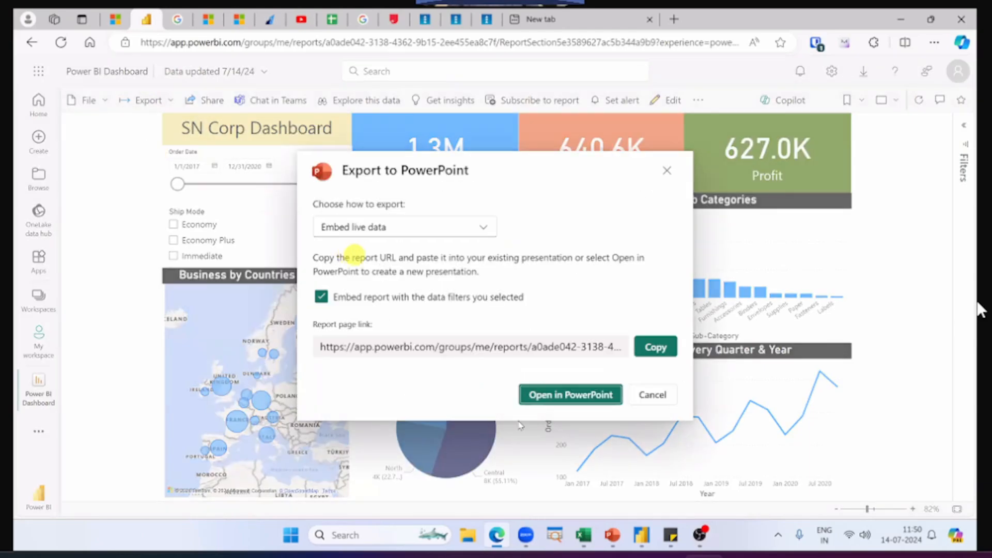
pyautogui.click(574, 397)
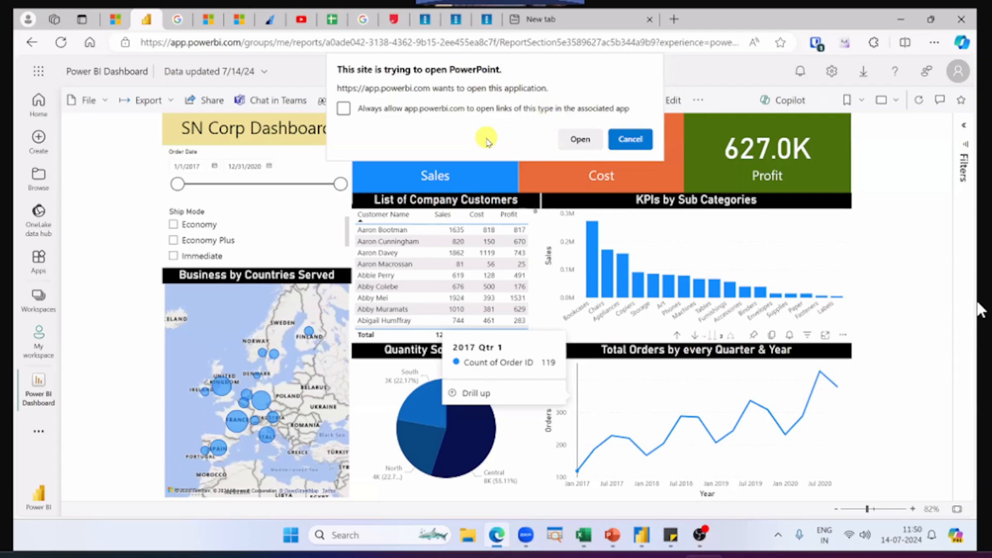
pyautogui.click(581, 140)
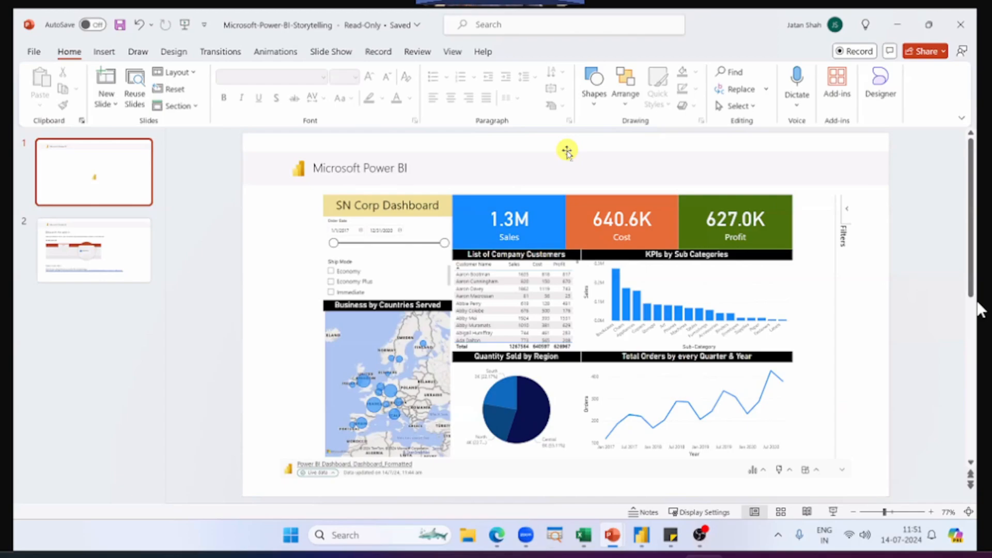
# Step: Clear the Microsoft Power BI banner and title placeholder from slide 1 and enlarge the embedded report to fill the slide
pyautogui.click(269, 164)
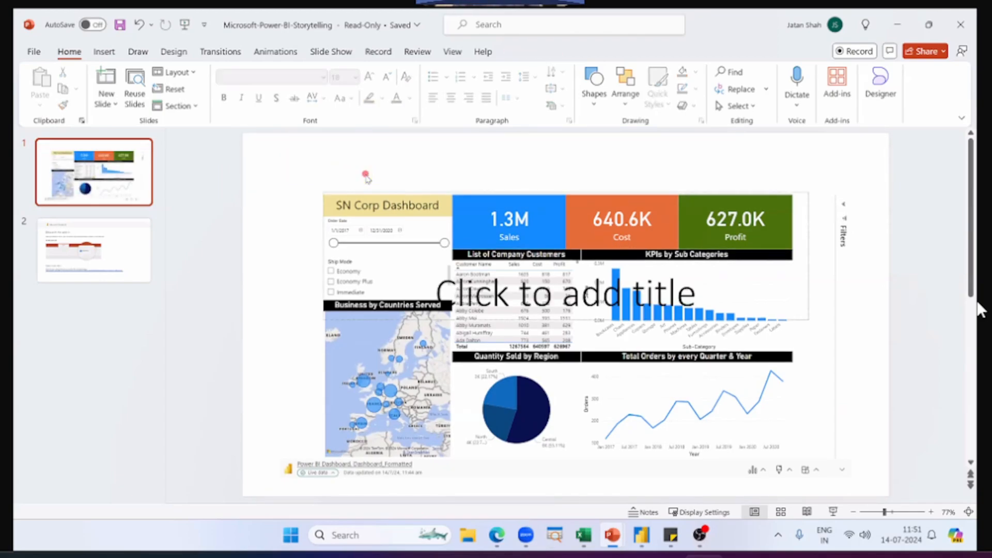
pyautogui.click(810, 191)
pyautogui.click(810, 191)
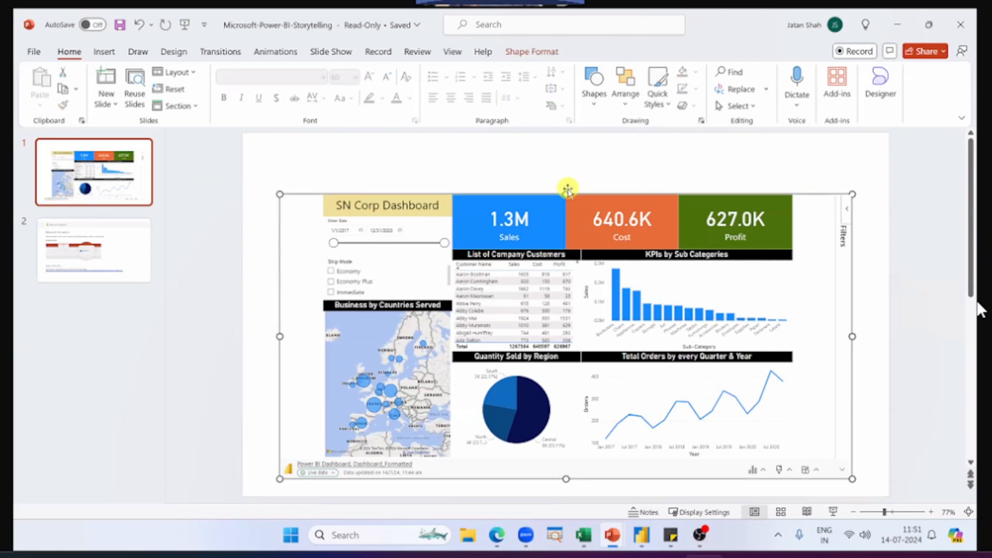
pyautogui.moveTo(567, 190); pyautogui.dragTo(577, 151)
# Step: Delete the "Relaunch the add-in" slide and add a new slide titled "thrsdgr"
pyautogui.click(131, 232)
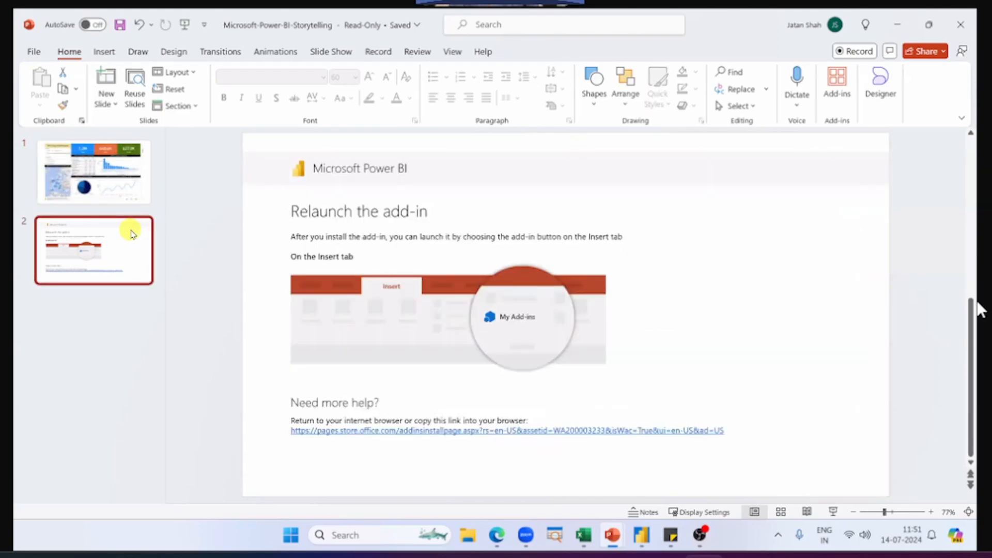
pyautogui.press('Delete')
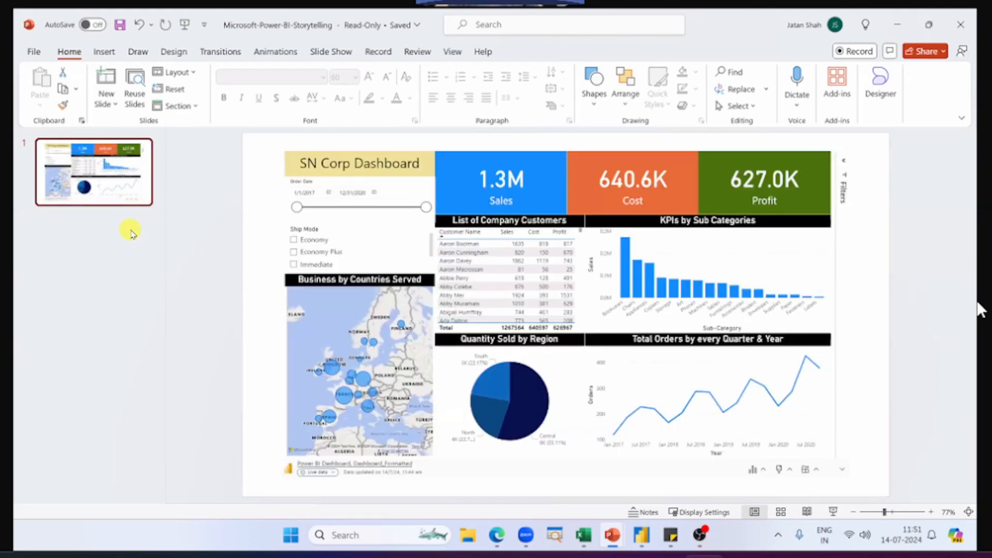
pyautogui.click(106, 103)
pyautogui.click(136, 186)
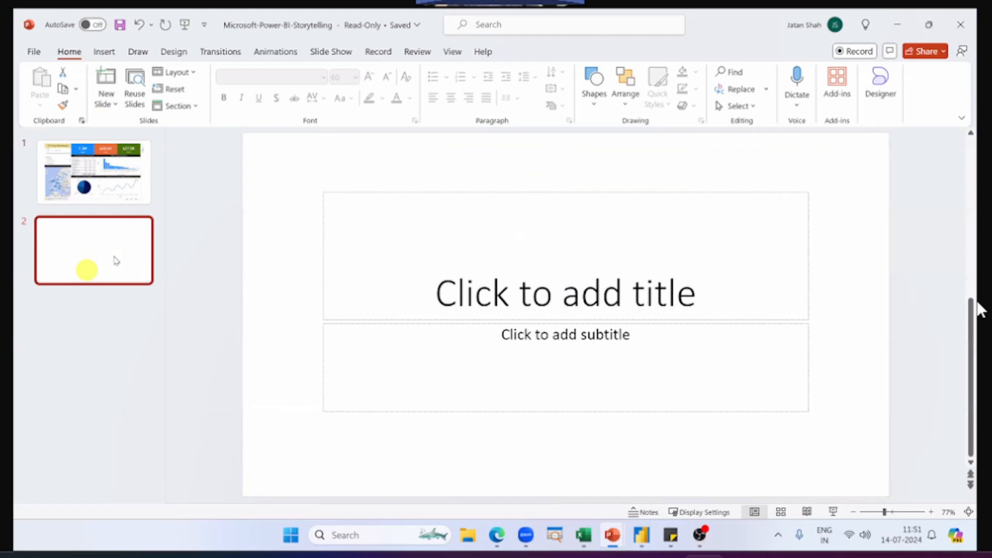
pyautogui.click(344, 253)
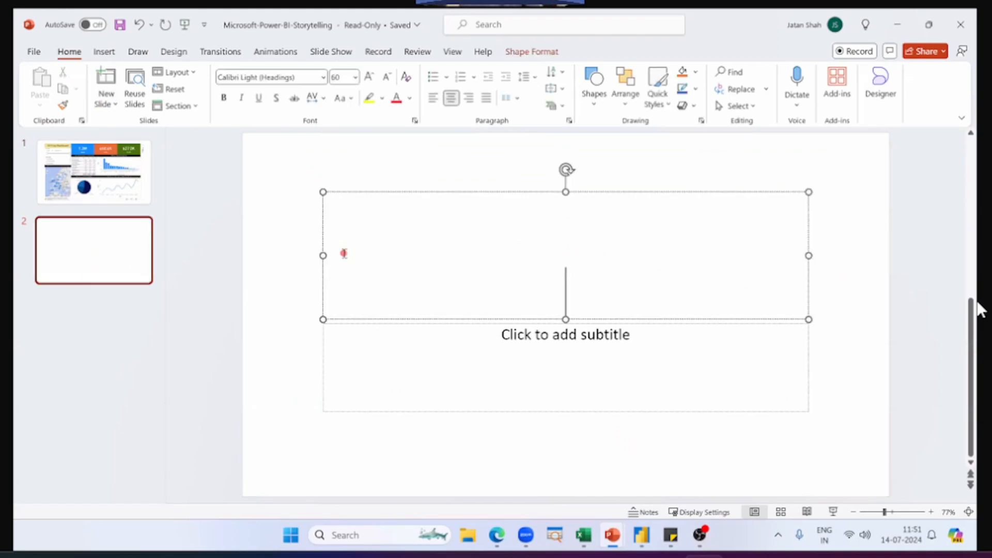
pyautogui.write('thrsdgr')
pyautogui.click(140, 267)
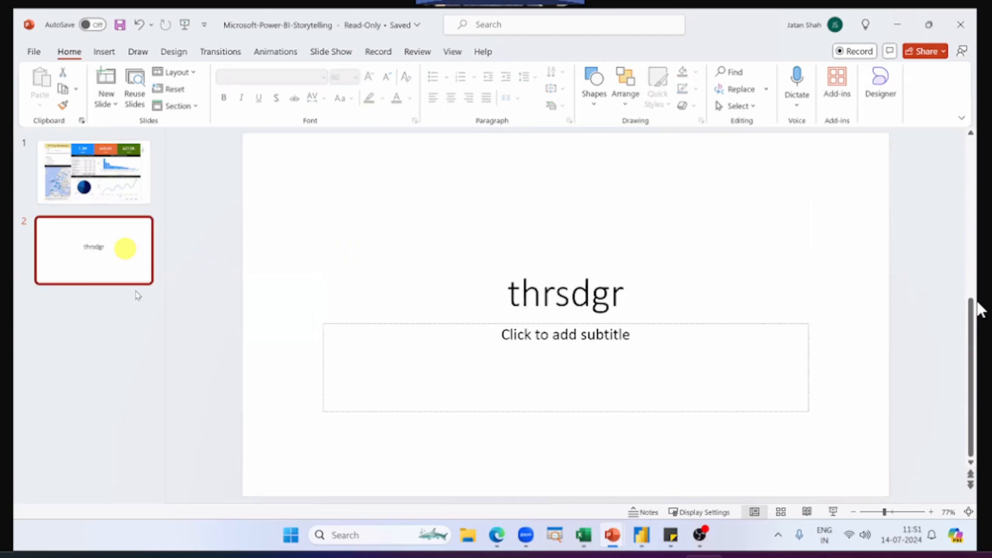
# Step: Show slide 1 in reading view, filter the live dashboard by the Central region and by Bookcases, and browse the customer list
pyautogui.click(116, 180)
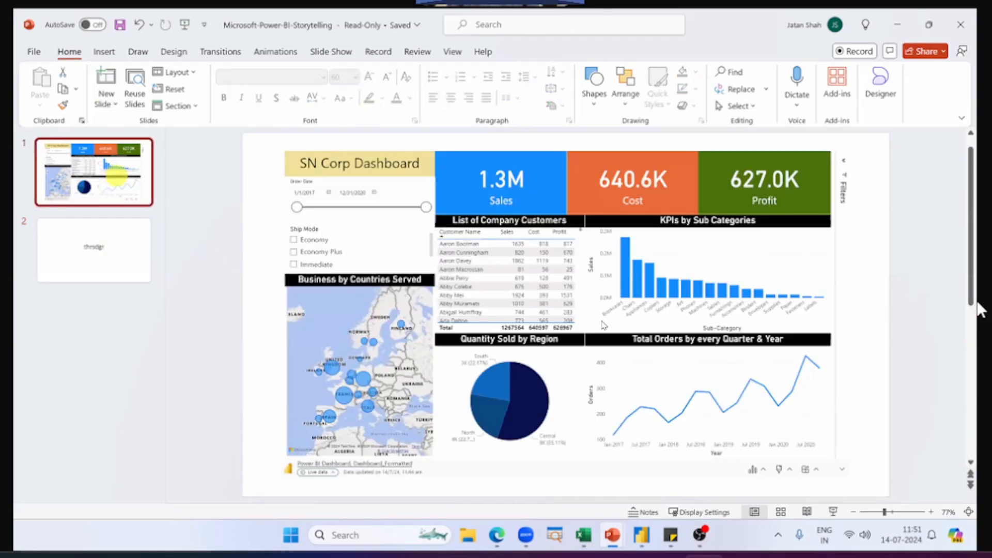
pyautogui.click(807, 512)
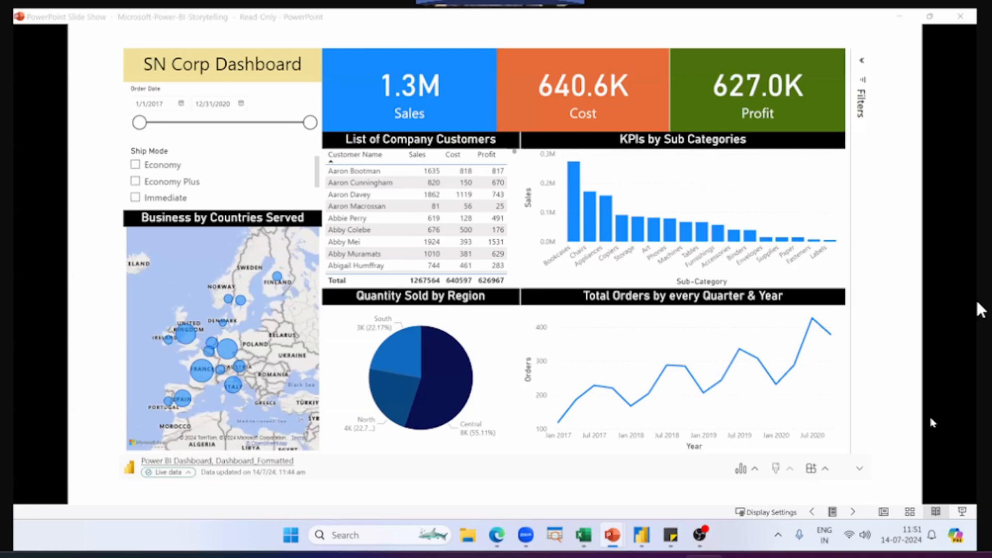
pyautogui.click(445, 367)
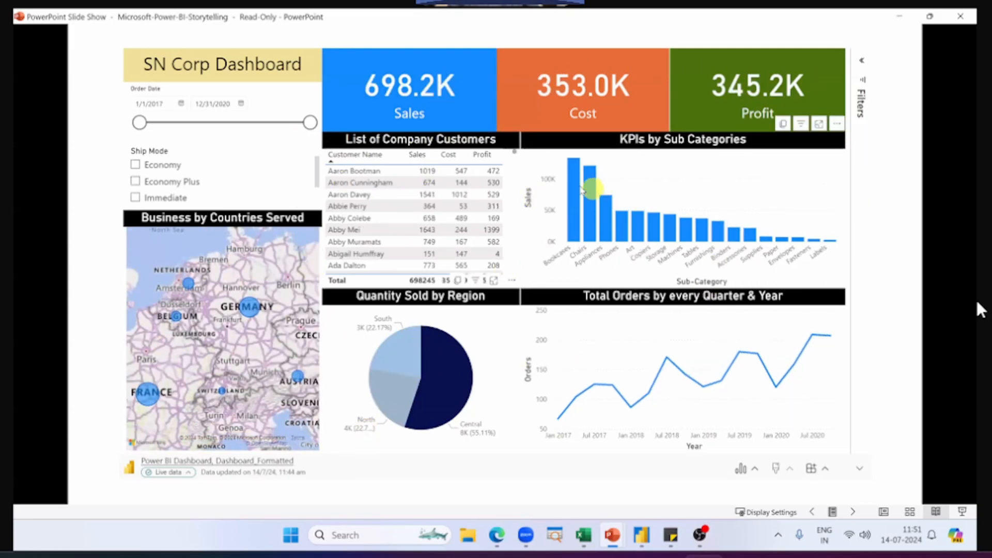
pyautogui.click(573, 182)
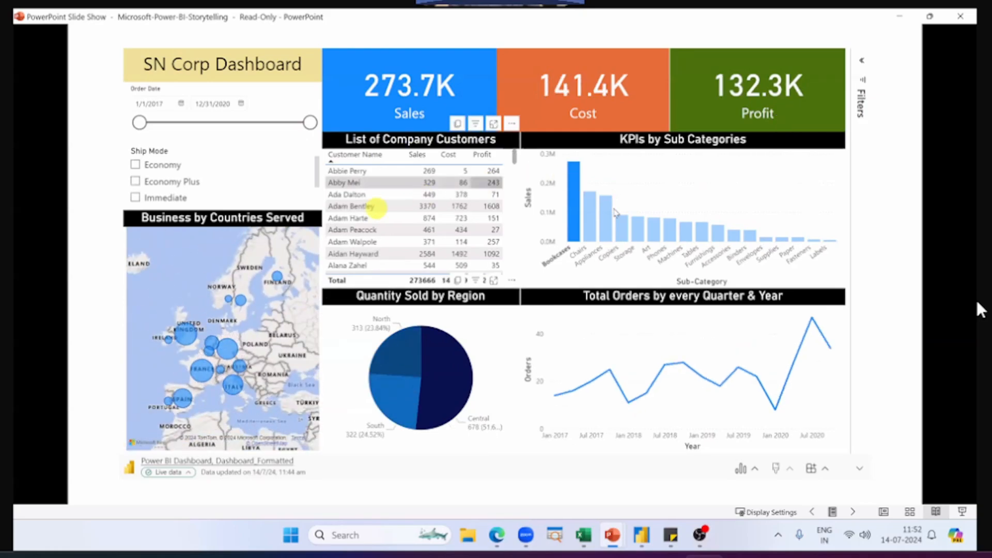
pyautogui.moveTo(514, 164); pyautogui.dragTo(519, 244)
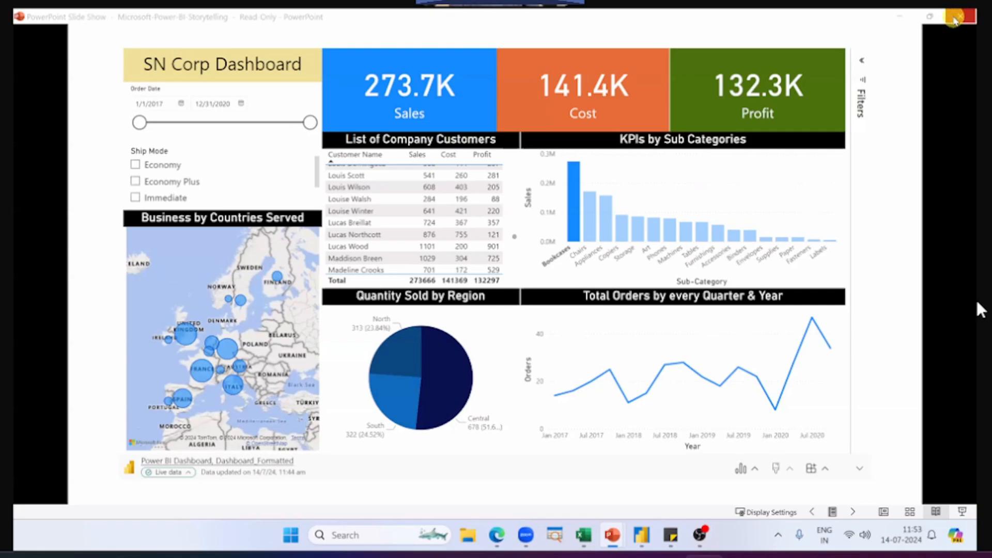
# Step: Close the presentation without saving it and switch back to the Power BI report in the browser
pyautogui.click(956, 18)
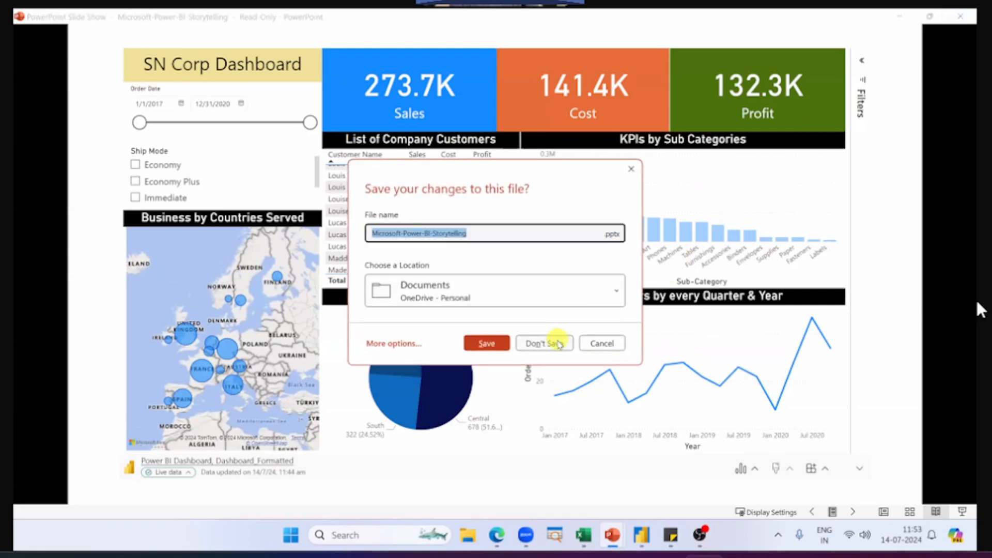
pyautogui.click(554, 340)
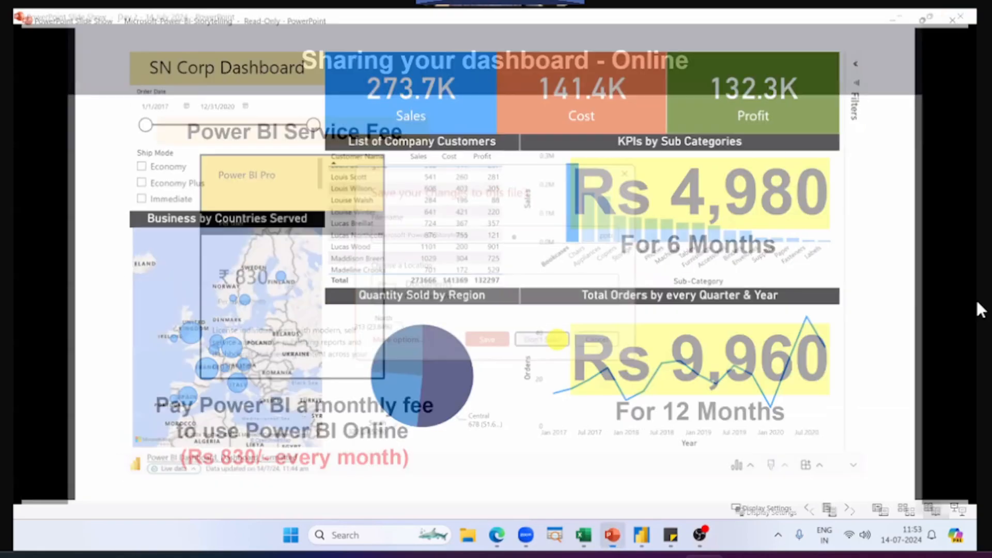
pyautogui.hotkey('alt', 'Tab')
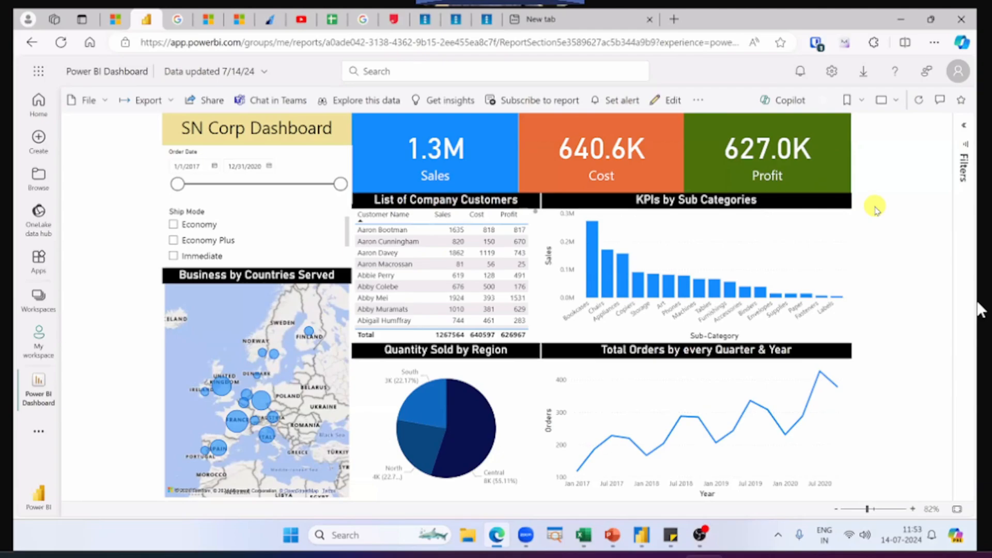
# Step: Open the report for editing and auto-create a mobile layout for the Dashboard_Formatted page
pyautogui.click(671, 104)
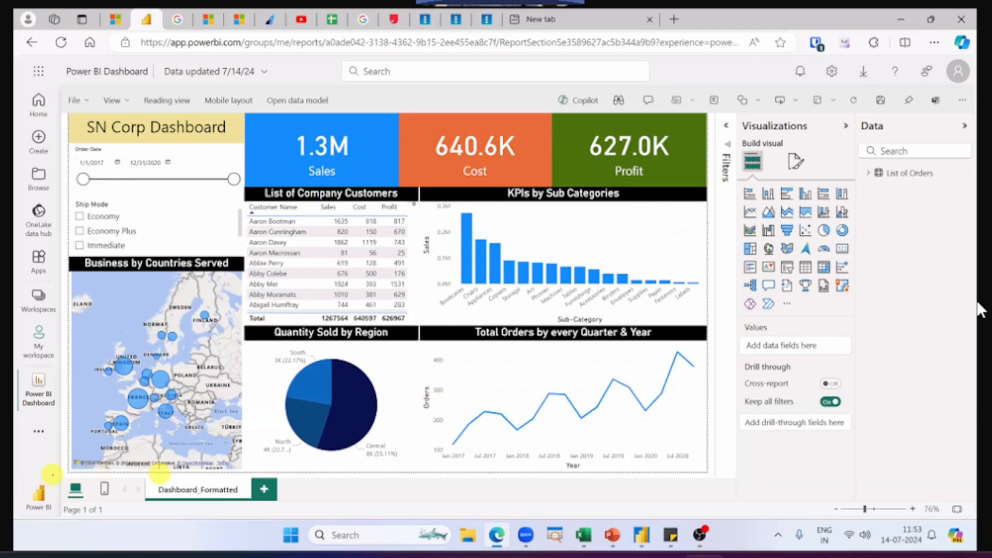
pyautogui.moveTo(52, 475)
pyautogui.mouseDown()
pyautogui.moveTo(114, 504)
pyautogui.moveTo(117, 492)
pyautogui.mouseUp()
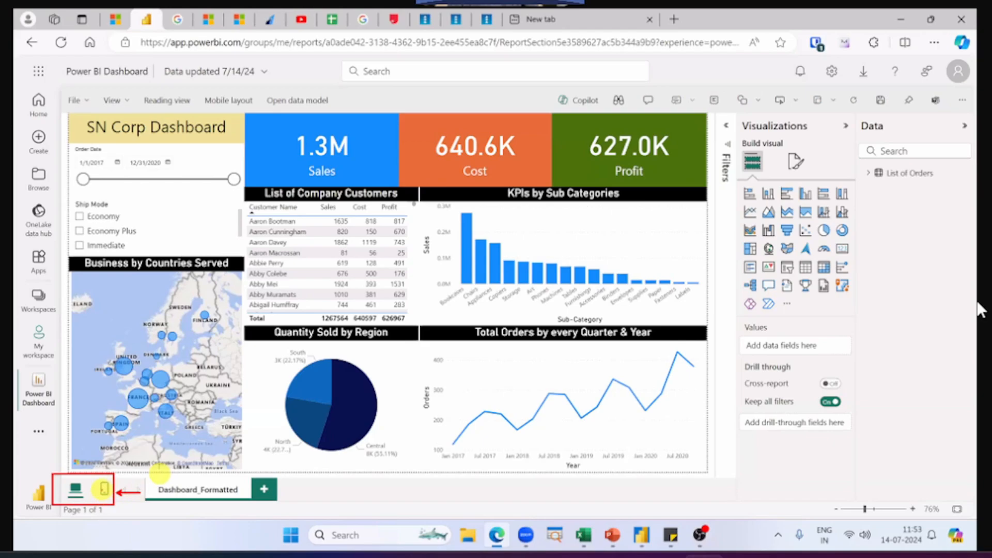
pyautogui.click(103, 490)
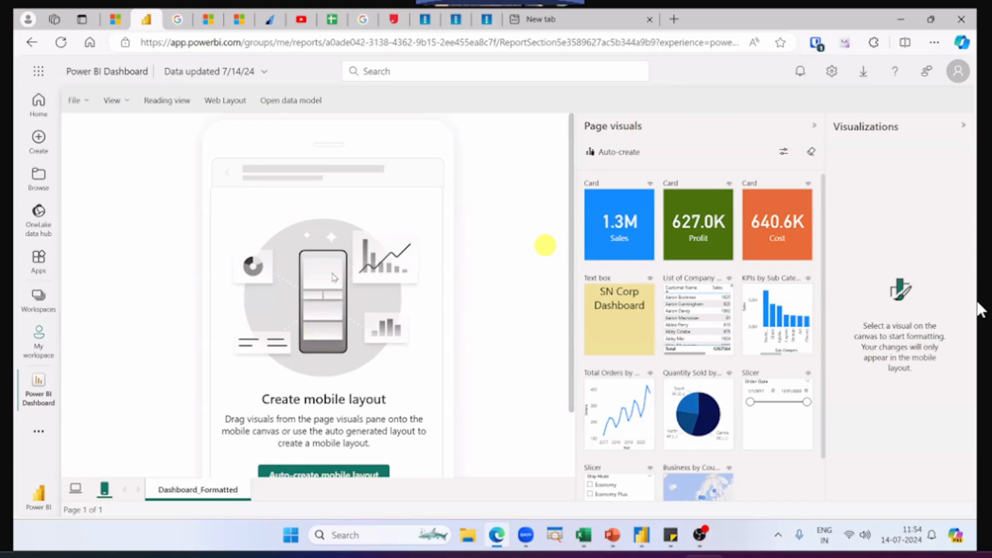
pyautogui.scroll(-2, 393, 331)
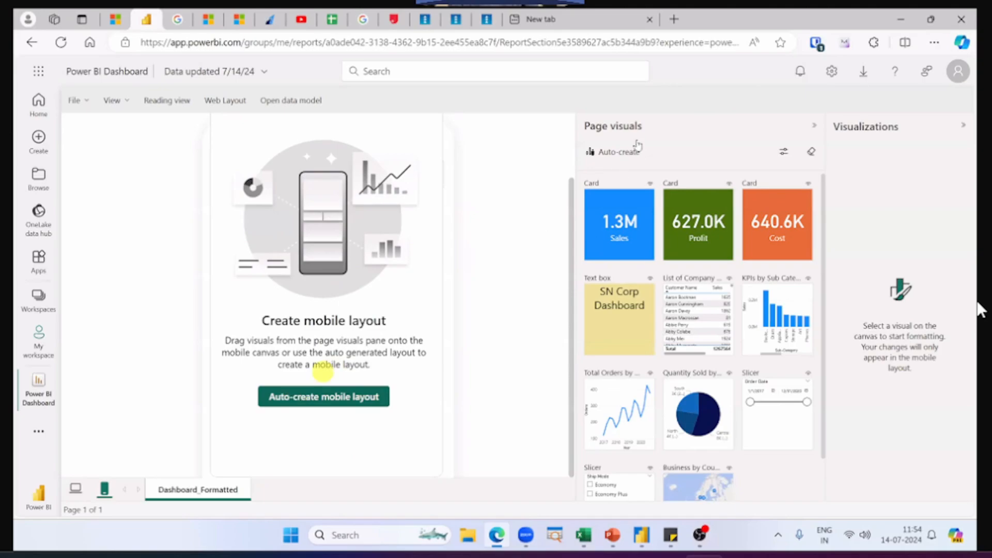
pyautogui.click(627, 153)
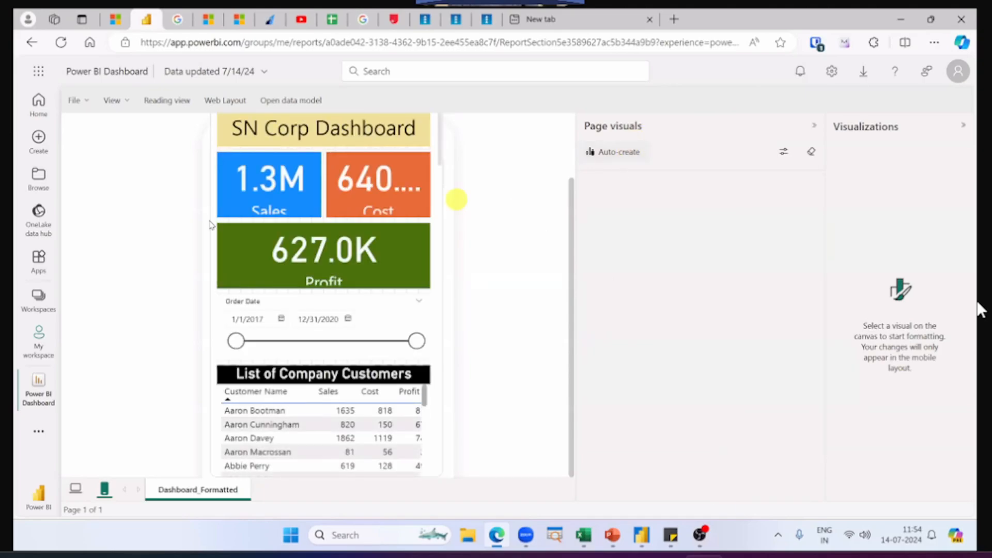
# Step: Examine how the dashboard's visuals are arranged throughout the auto-created mobile layout
pyautogui.scroll(-10, 248, 239)
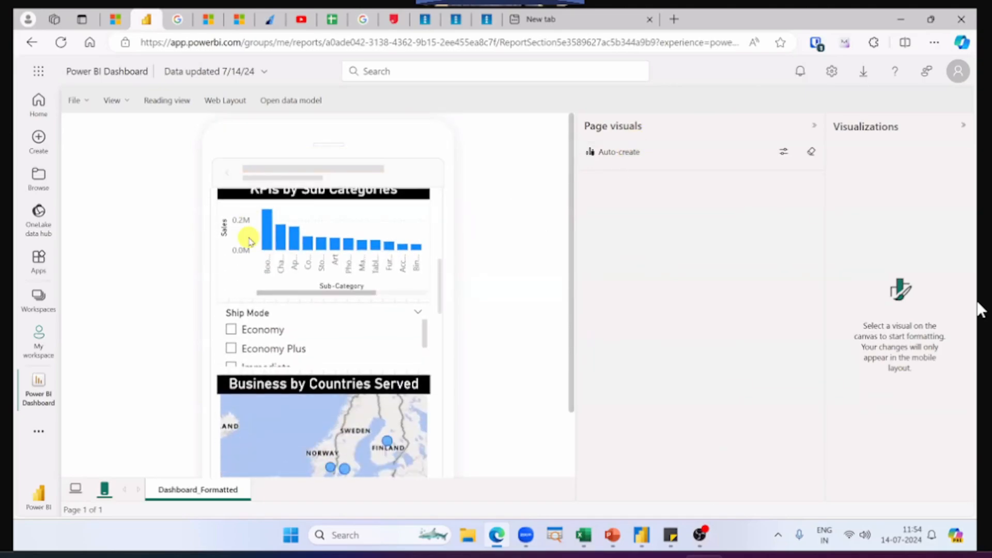
pyautogui.scroll(-2, 263, 334)
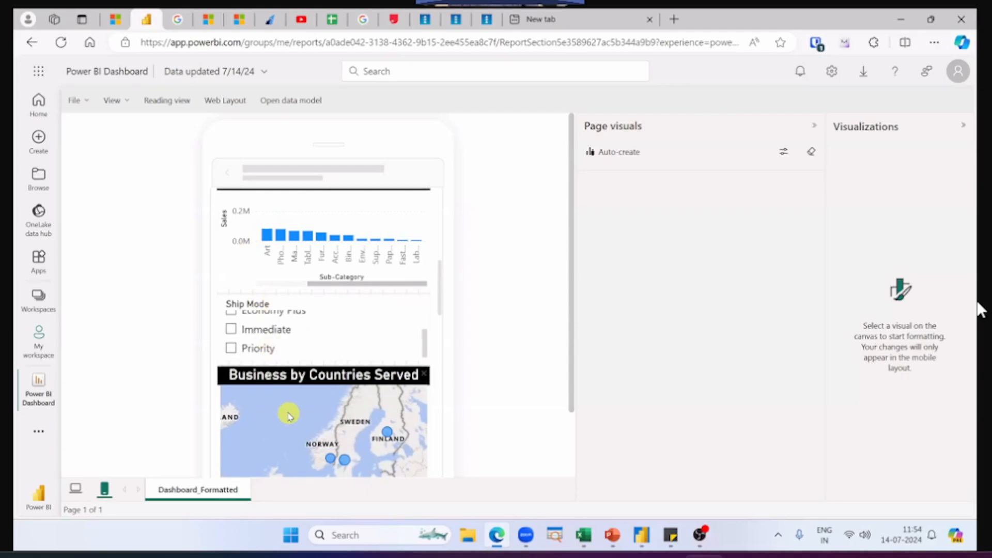
pyautogui.scroll(-3, 288, 414)
pyautogui.scroll(-10, 441, 328)
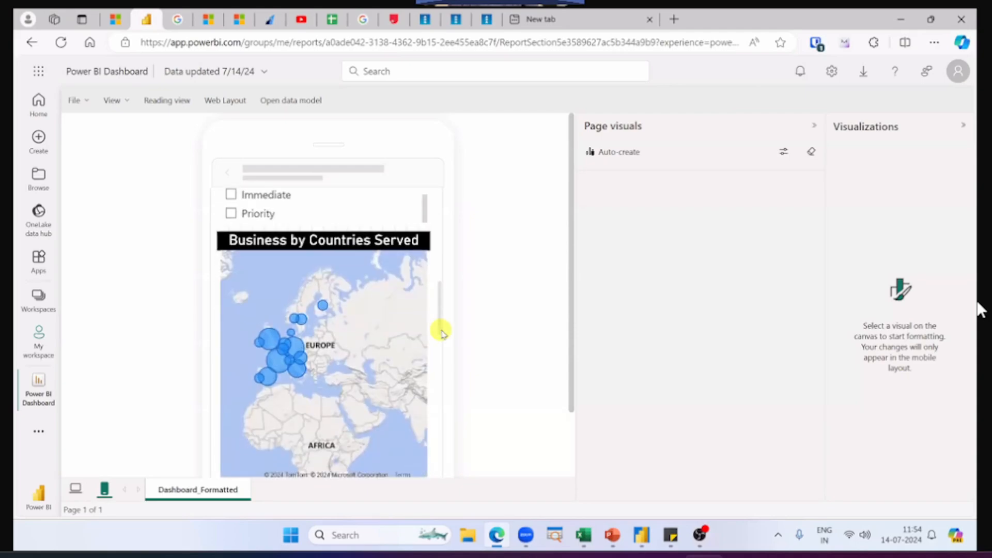
pyautogui.scroll(-2, 441, 330)
pyautogui.scroll(10, 441, 331)
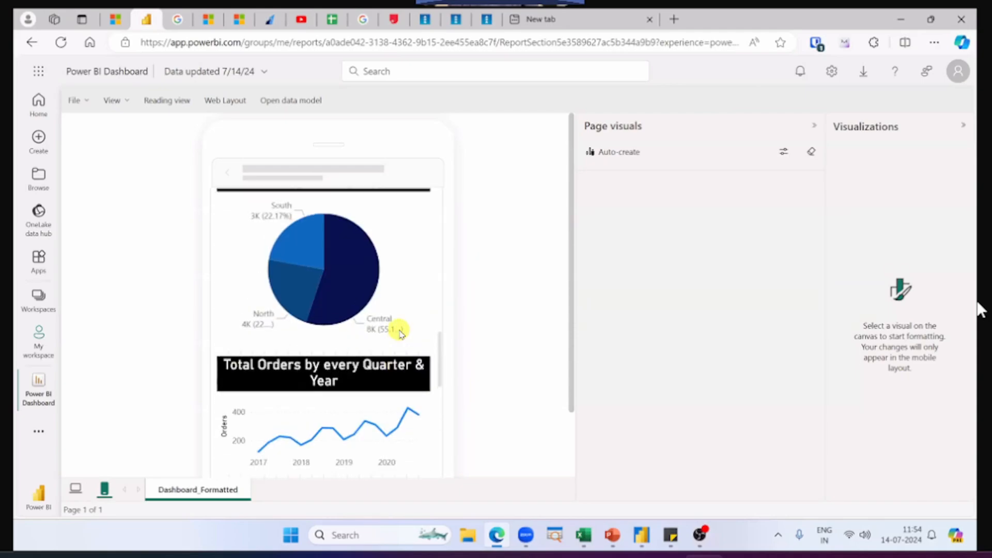
pyautogui.scroll(3, 389, 328)
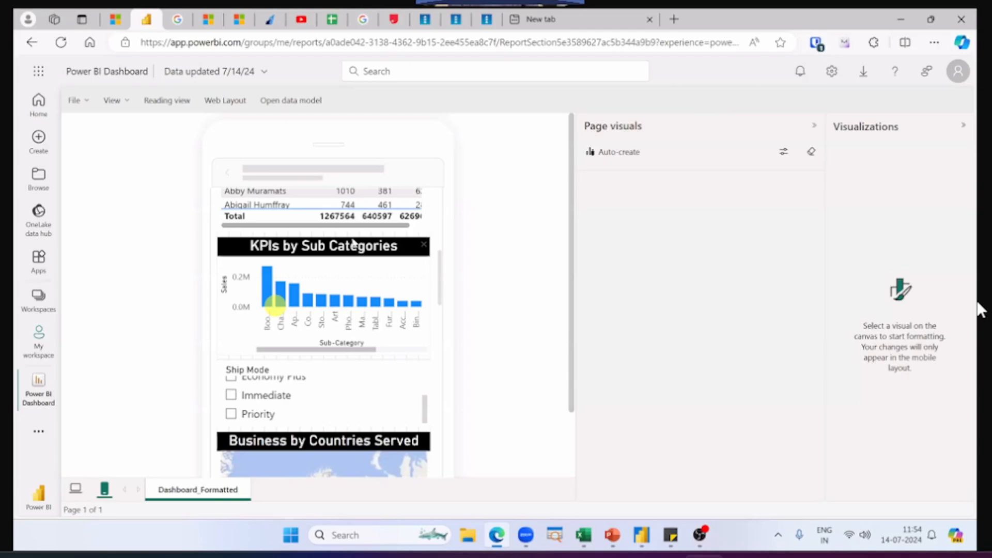
# Step: Search the web for "power bi mobile app" in a new tab and open the Microsoft Power BI listing on Google Play
pyautogui.click(674, 19)
pyautogui.write('power bi ')
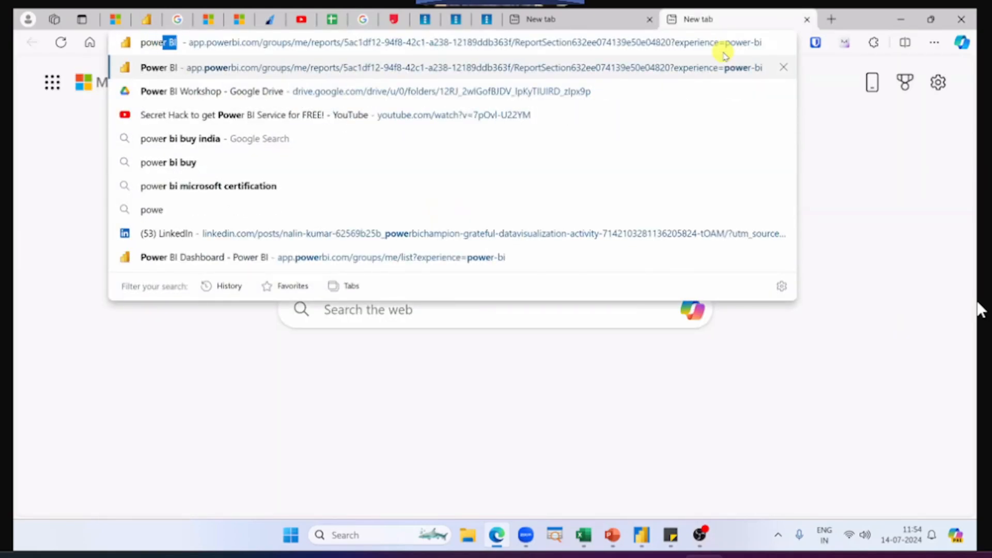
pyautogui.write('mobile app')
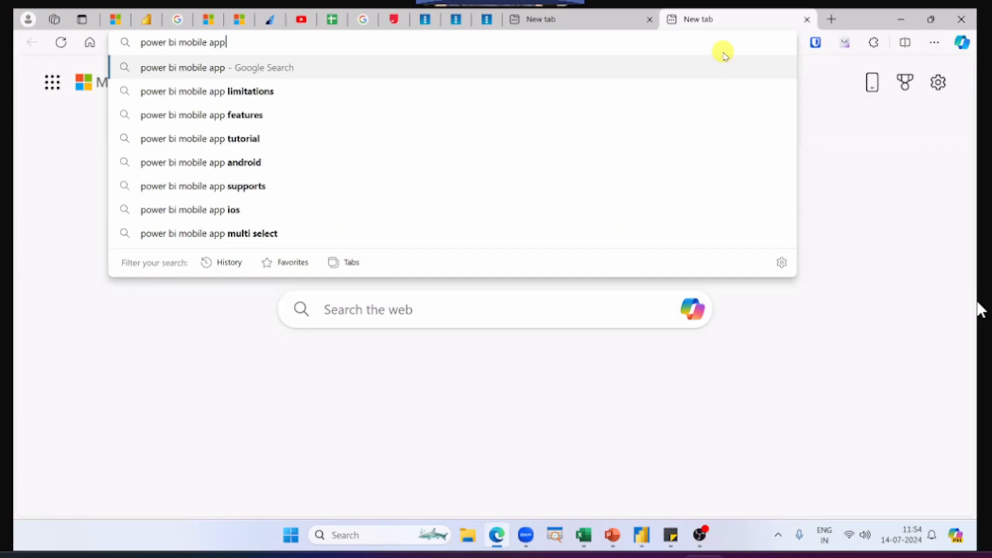
pyautogui.press('Return')
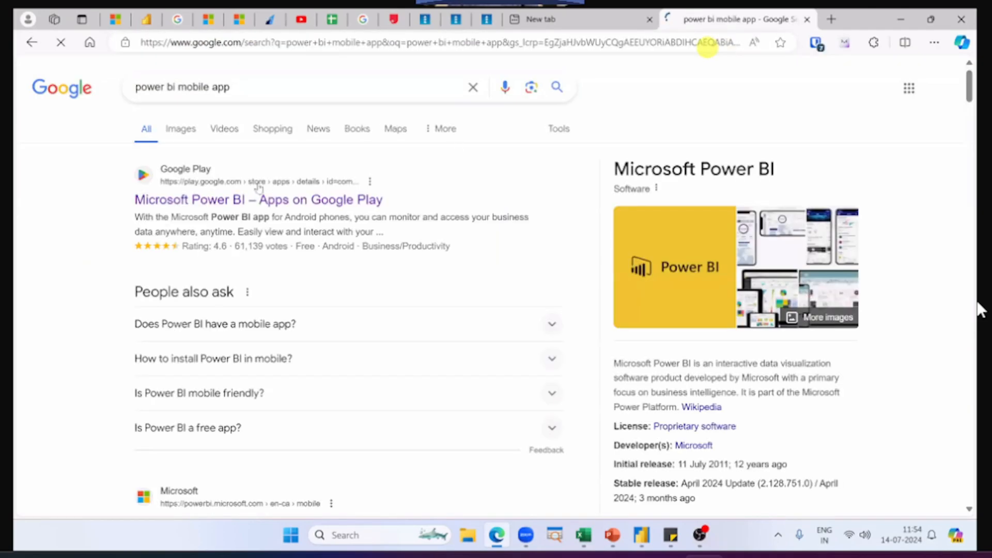
pyautogui.middleClick(261, 198)
pyautogui.scroll(-1, 261, 191)
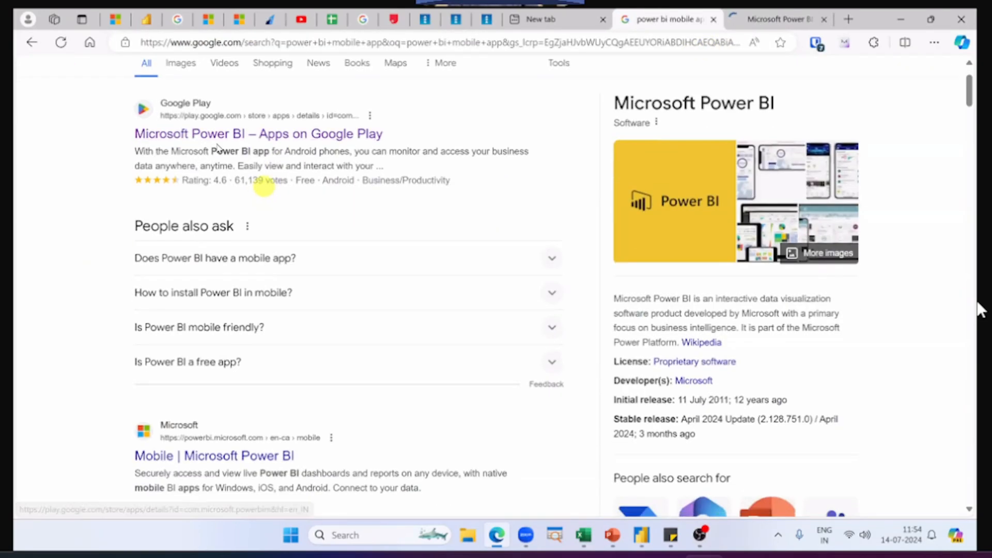
pyautogui.click(765, 19)
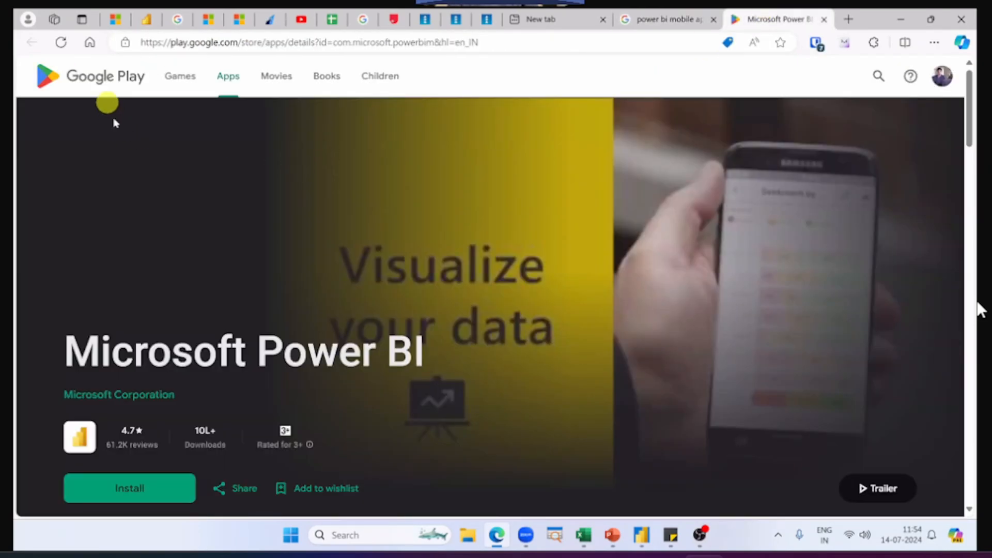
# Step: Look through the Microsoft Power BI app's preview screenshots on the Google Play listing, and close the enlarged preview
pyautogui.scroll(-3, 139, 215)
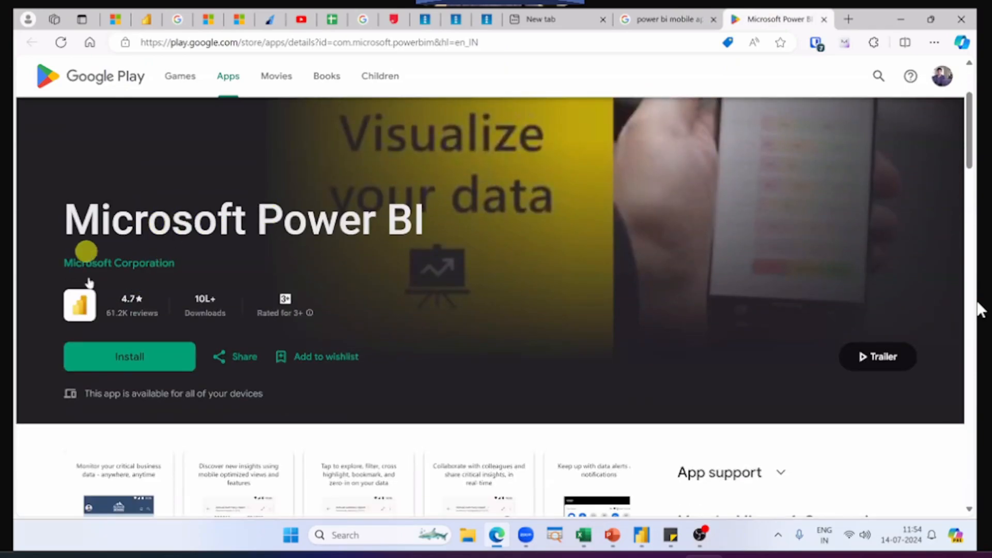
pyautogui.scroll(-2, 103, 268)
pyautogui.scroll(-3, 138, 239)
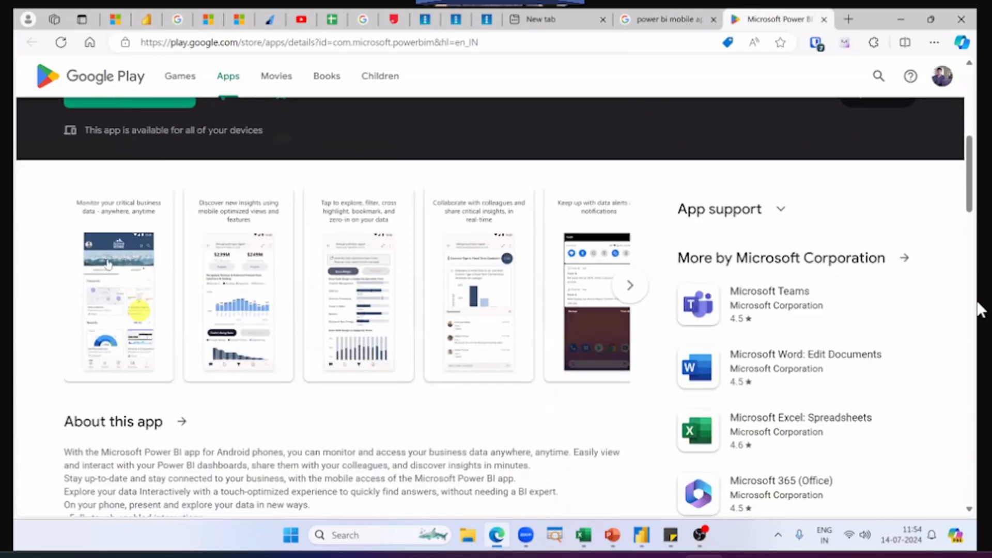
pyautogui.click(116, 262)
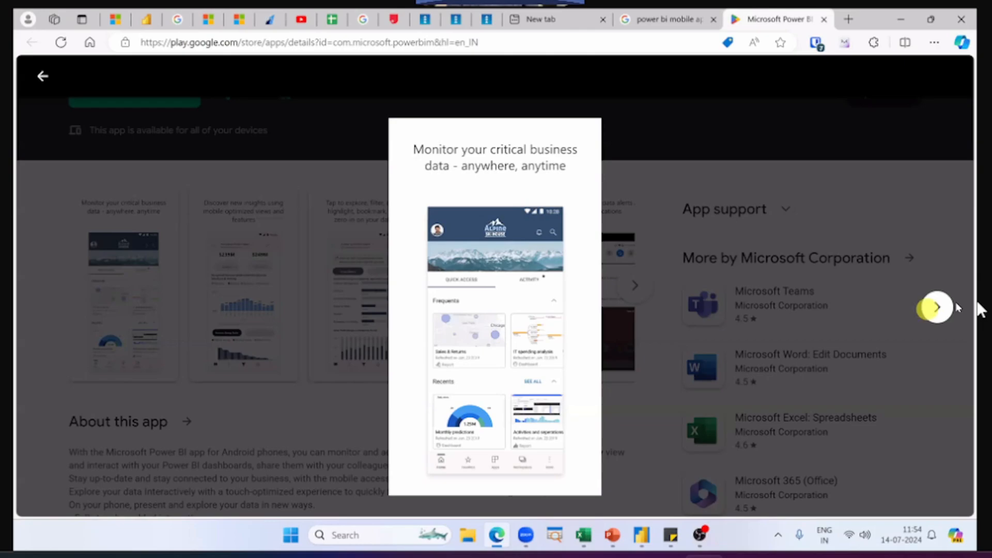
pyautogui.click(937, 307)
pyautogui.click(937, 307)
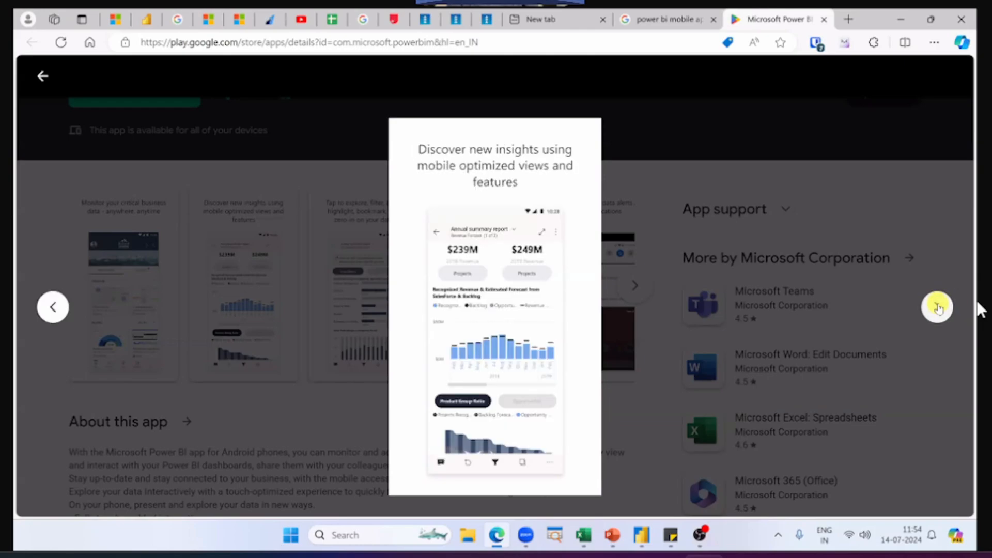
pyautogui.click(938, 307)
pyautogui.click(758, 139)
# Step: Search the web for "power bi mobile app ios" and view the Microsoft Power BI listing on the App Store
pyautogui.hotkey('ctrl', 'shift', 'Tab')
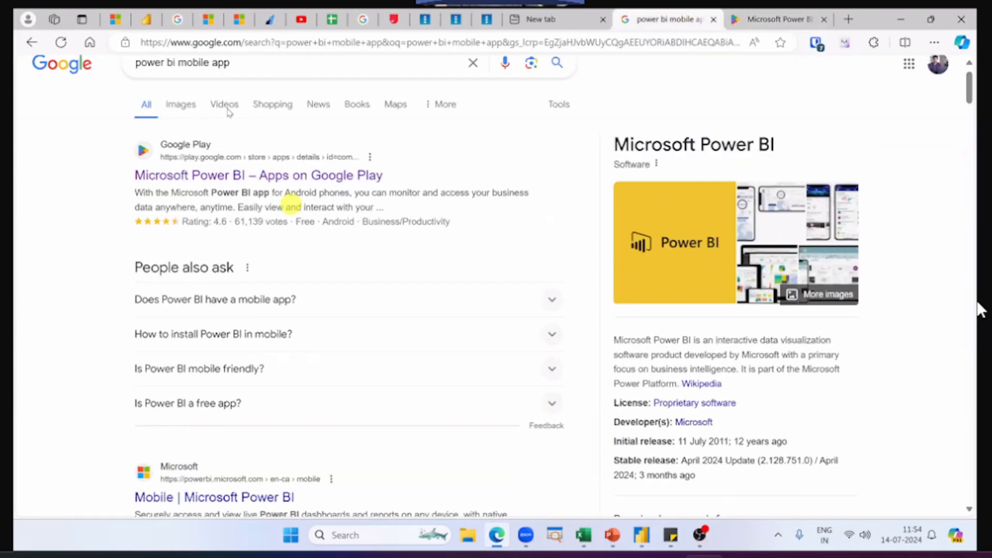
pyautogui.click(239, 88)
pyautogui.write('ios')
pyautogui.press('Return')
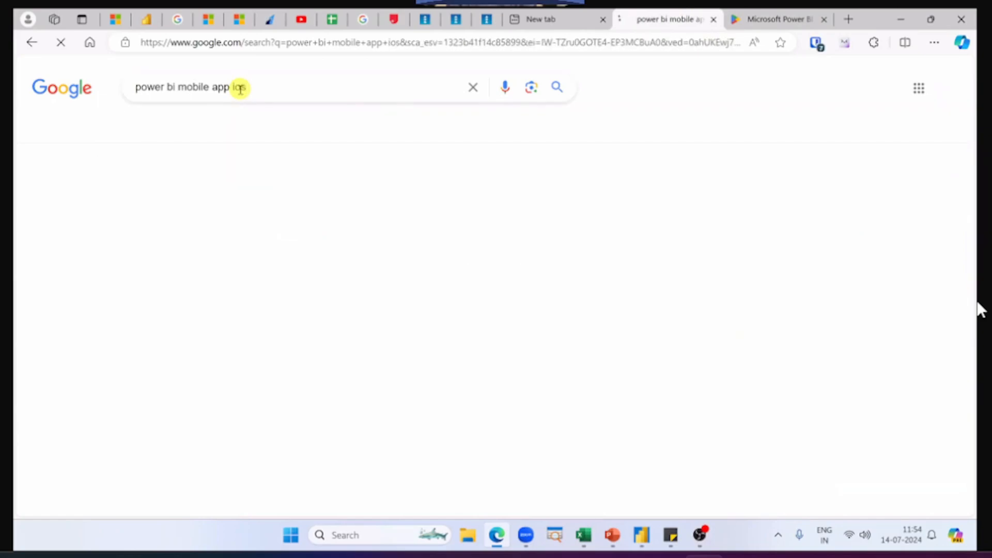
pyautogui.middleClick(279, 198)
pyautogui.hotkey('ctrl', 'Tab')
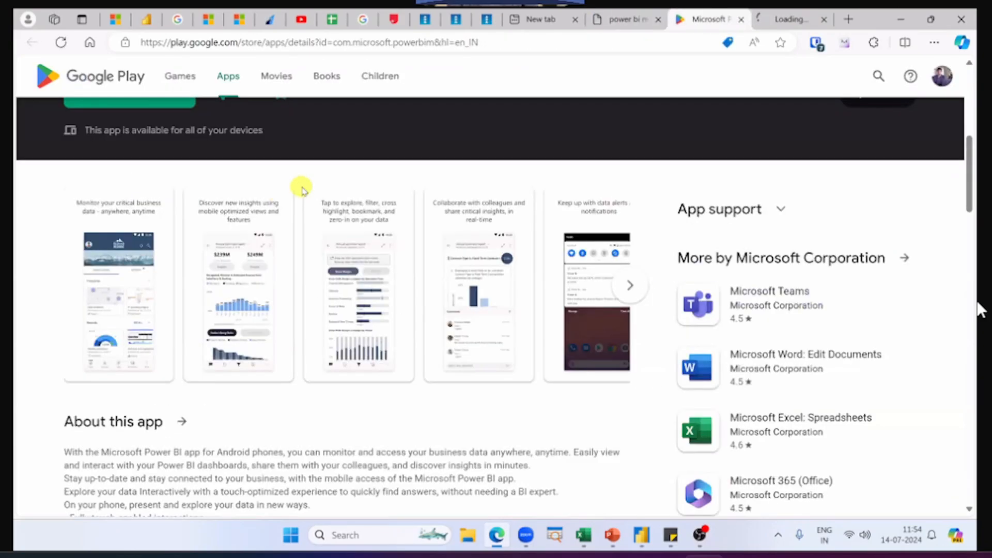
pyautogui.hotkey('ctrl', 'Tab')
pyautogui.scroll(-4, 207, 243)
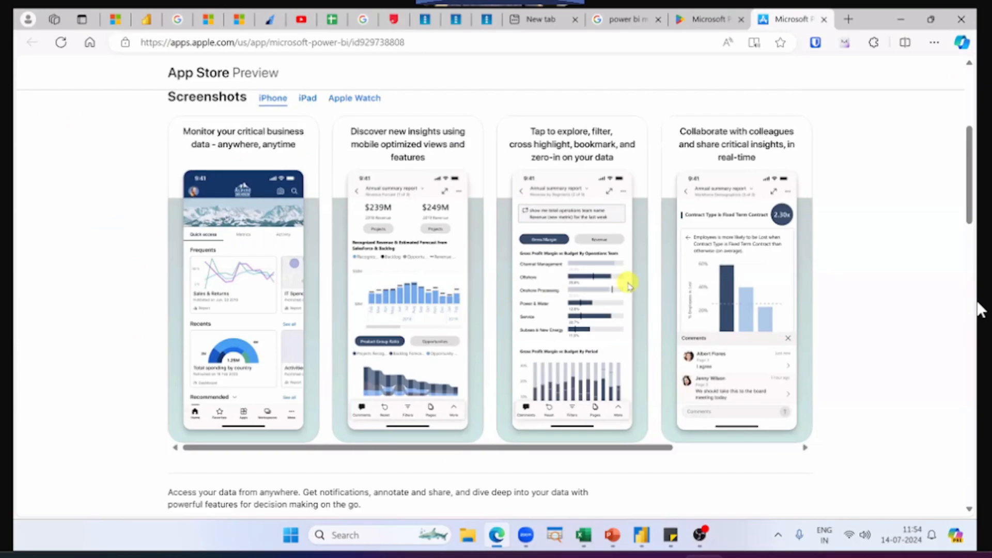
pyautogui.scroll(5, 628, 285)
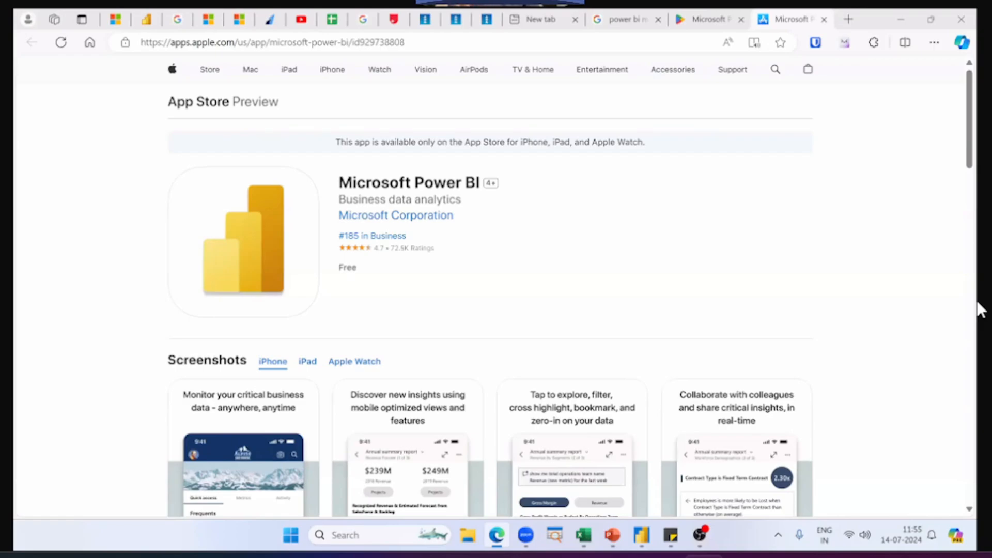
pyautogui.click(784, 207)
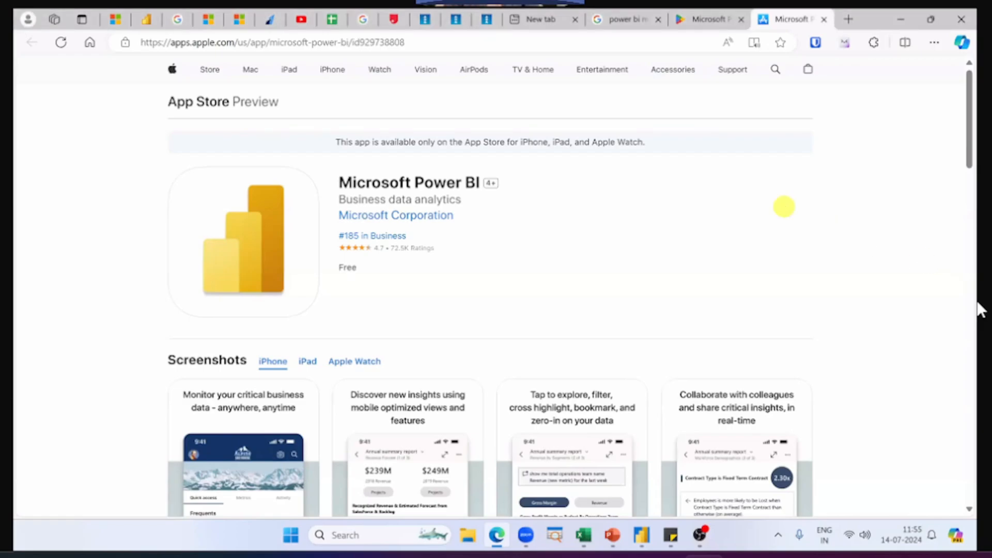
# Step: Close the App Store, Google Play and search results pages and return to the Power BI report's mobile layout
pyautogui.hotkey('ctrl', 'w')
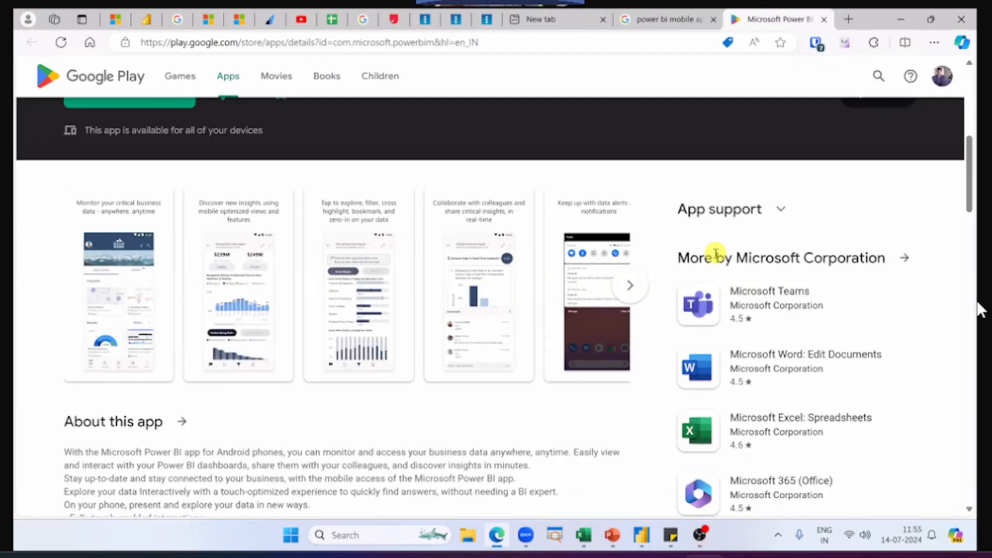
pyautogui.hotkey('ctrl', 'w')
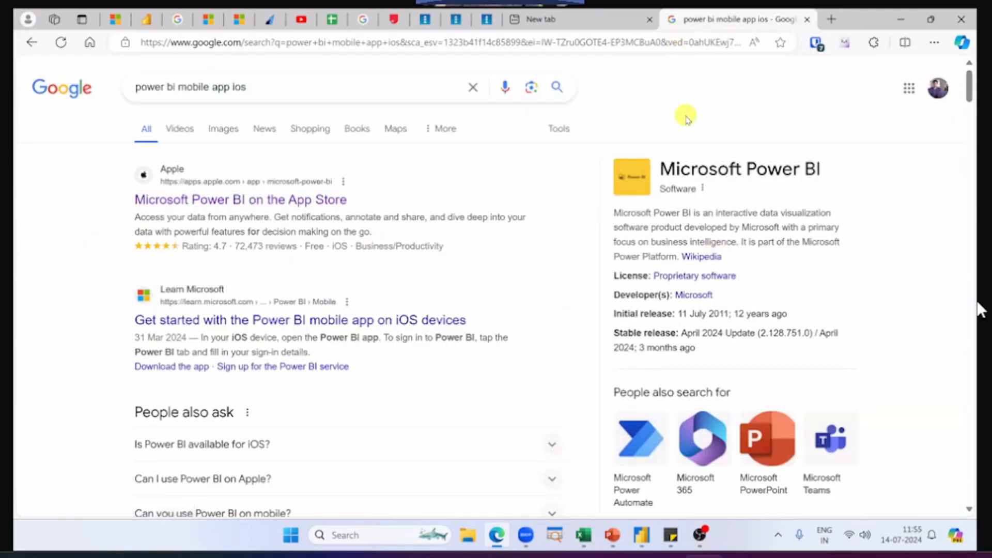
pyautogui.hotkey('ctrl', 'w')
pyautogui.click(136, 15)
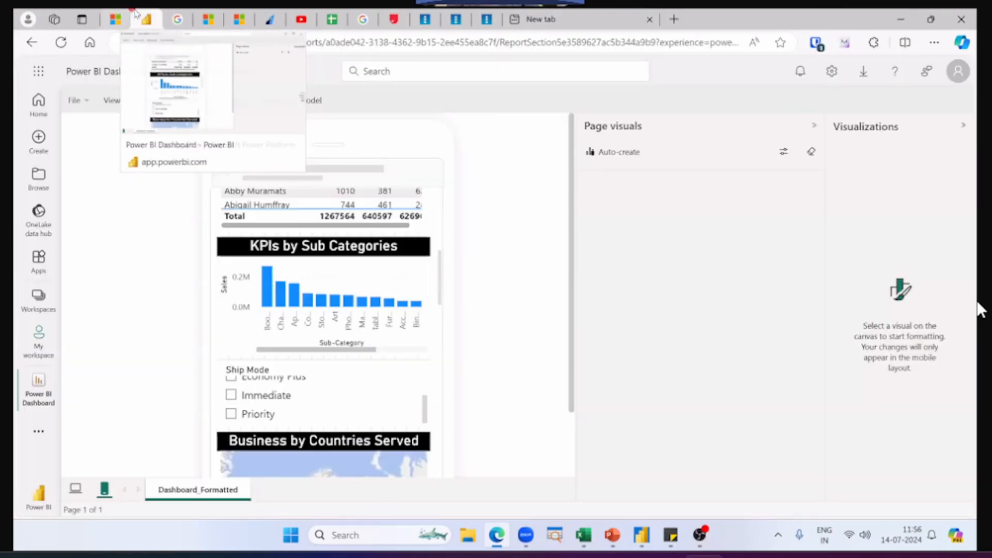
# Step: Leave the report for My workspace without saving its changes, and reopen the Power BI Dashboard report in reading view
pyautogui.click(41, 338)
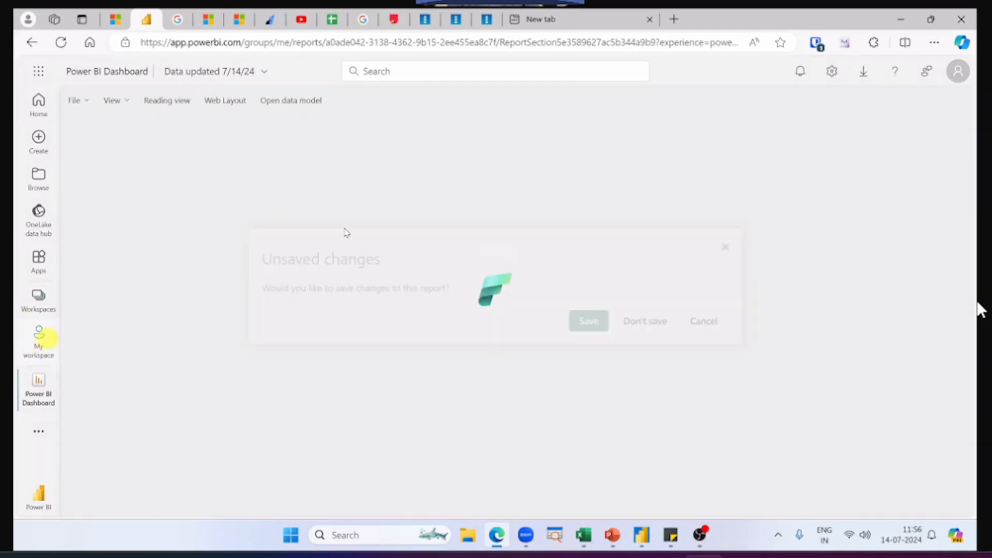
pyautogui.click(627, 321)
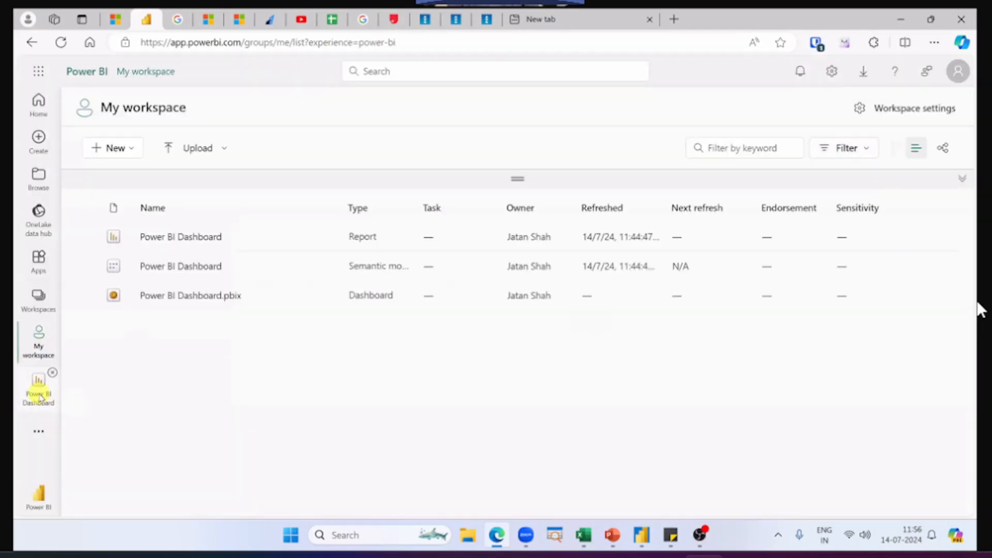
pyautogui.click(39, 394)
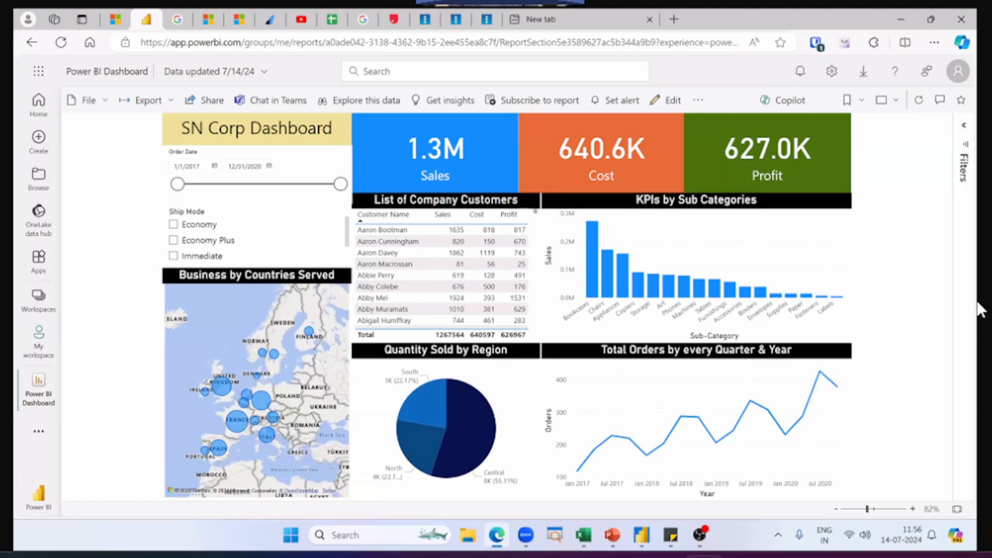
pyautogui.click(77, 103)
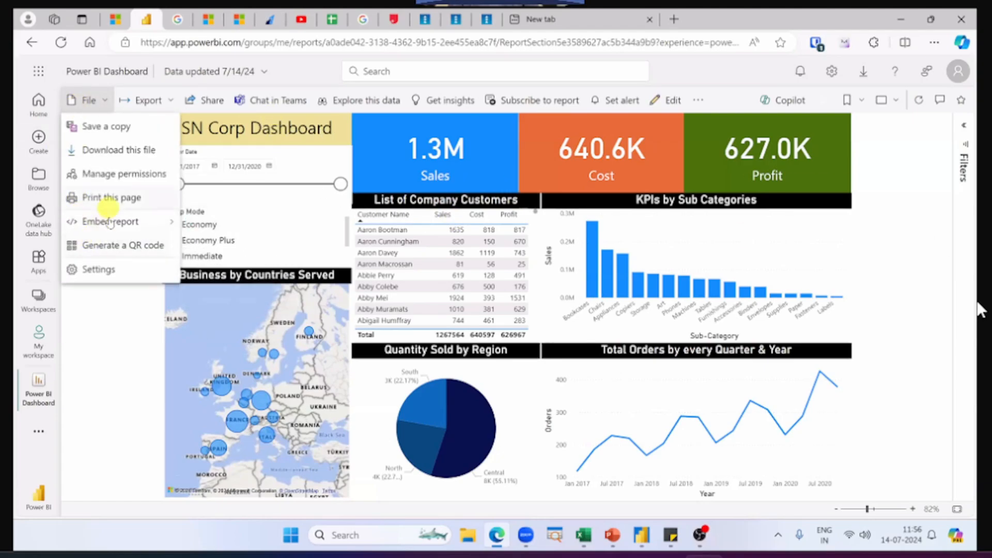
pyautogui.moveTo(108, 222)
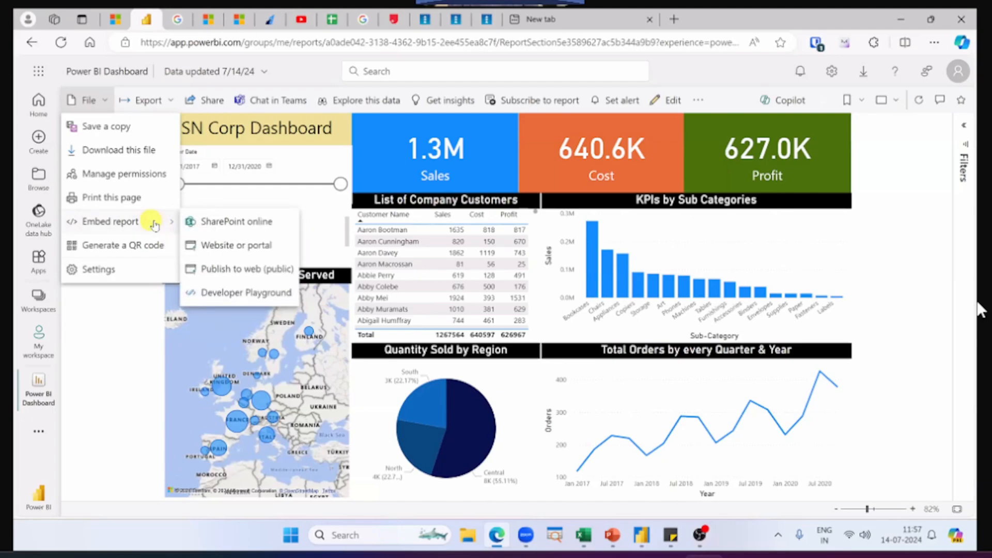
pyautogui.click(231, 269)
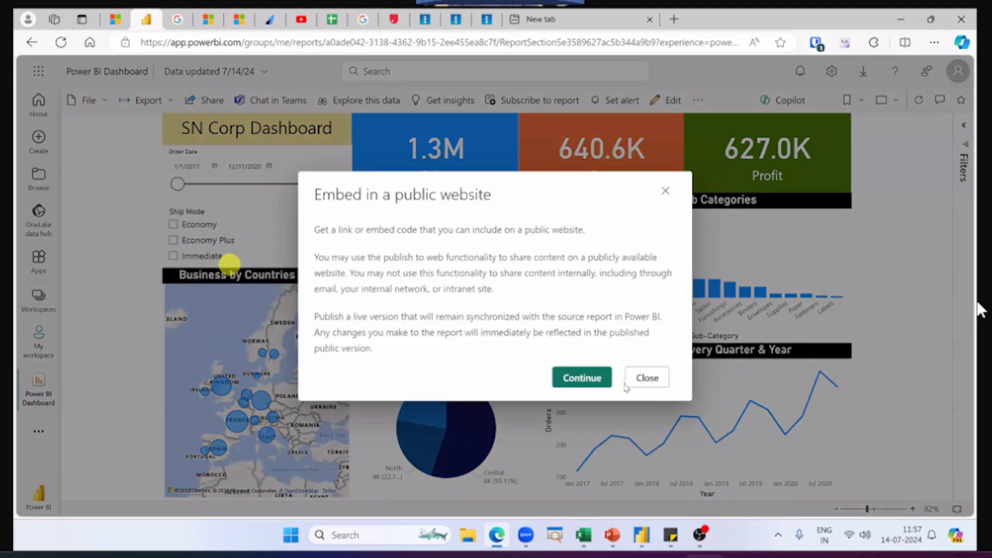
pyautogui.click(598, 383)
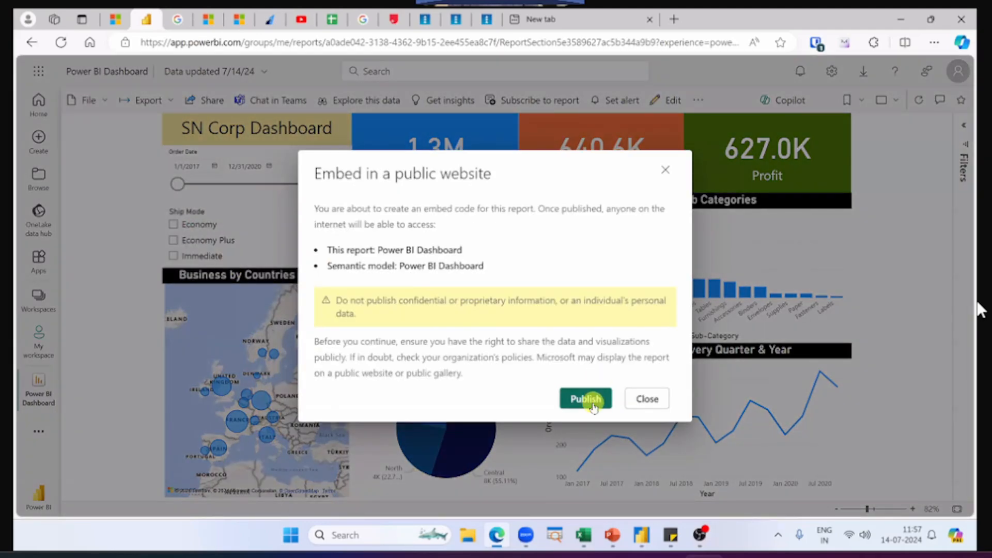
pyautogui.click(644, 400)
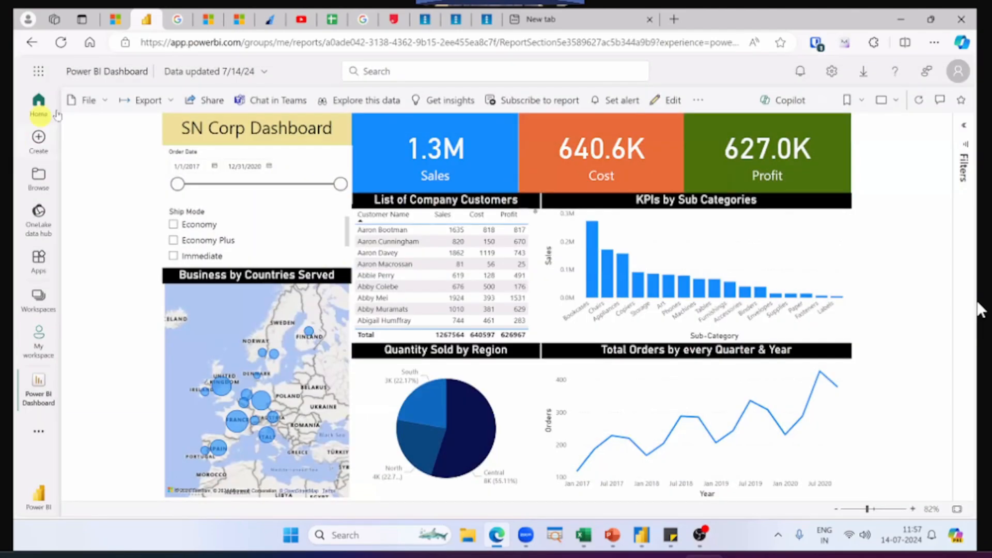
# Step: Publish the Power BI Dashboard report to the web as a public embed
pyautogui.click(88, 102)
pyautogui.moveTo(133, 217)
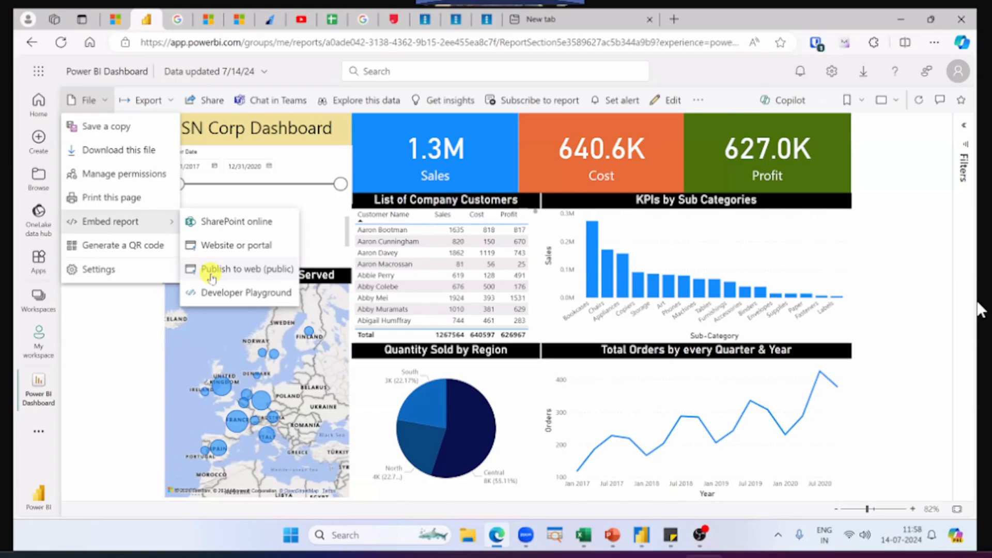
pyautogui.click(212, 270)
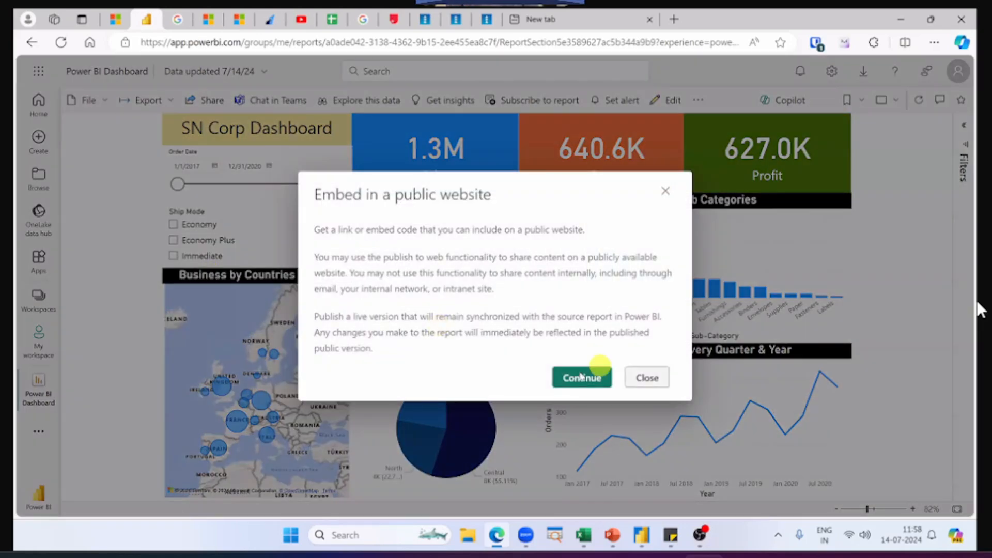
pyautogui.click(581, 376)
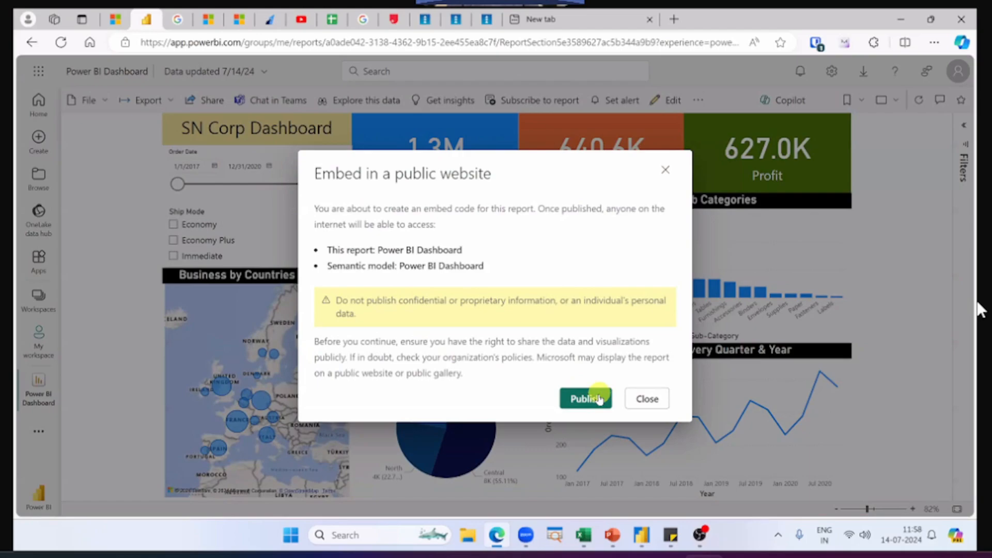
pyautogui.click(583, 400)
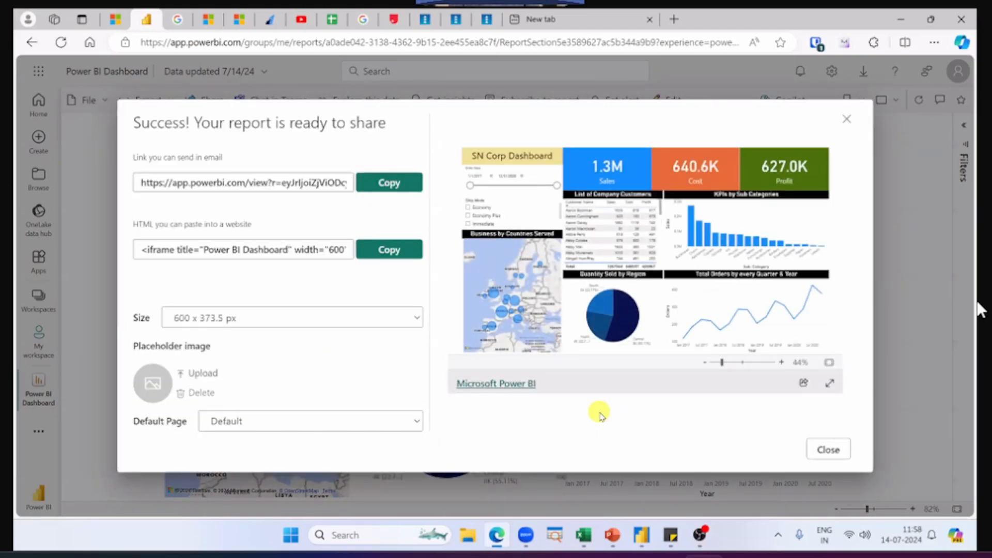
# Step: Copy the published report's public link intended for sending in email
pyautogui.click(386, 186)
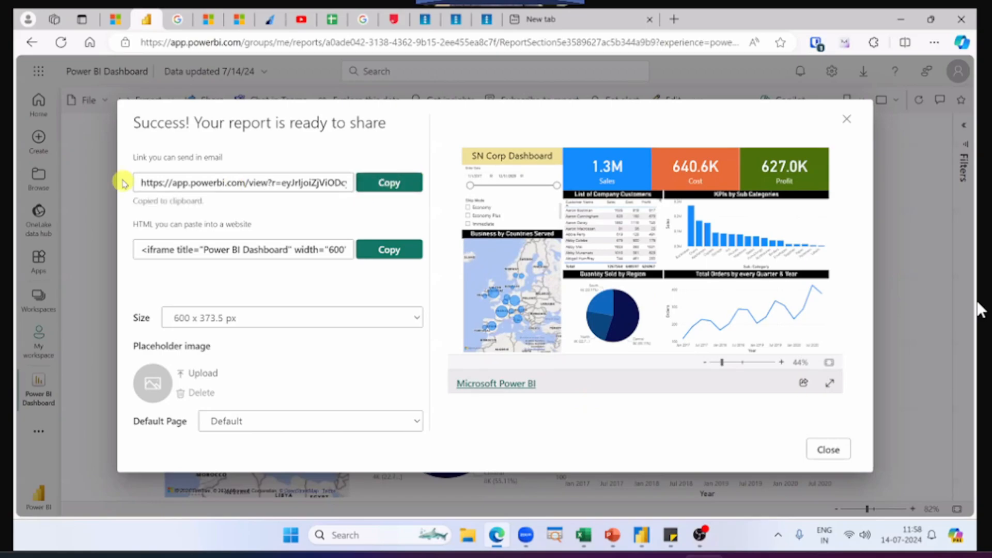
pyautogui.click(183, 184)
pyautogui.click(233, 184)
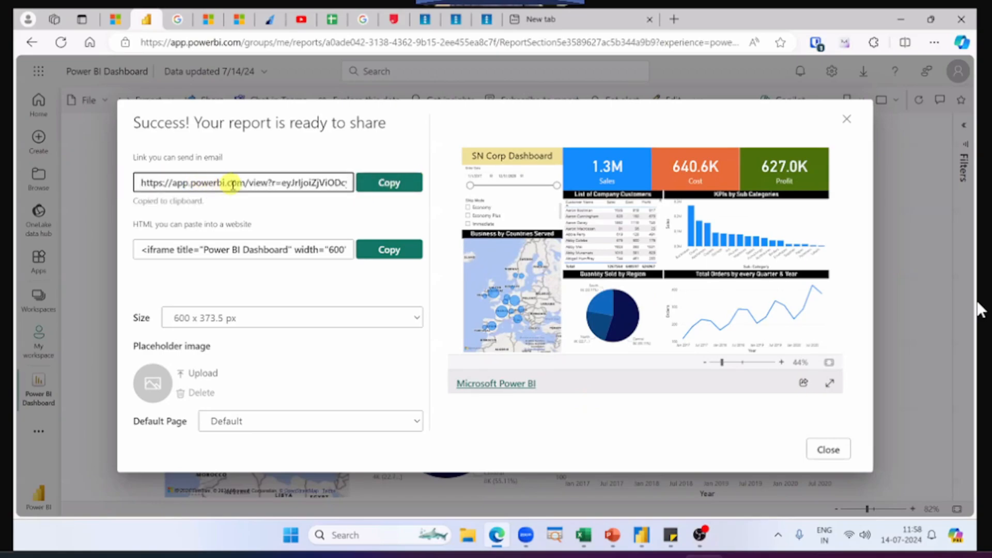
pyautogui.click(386, 184)
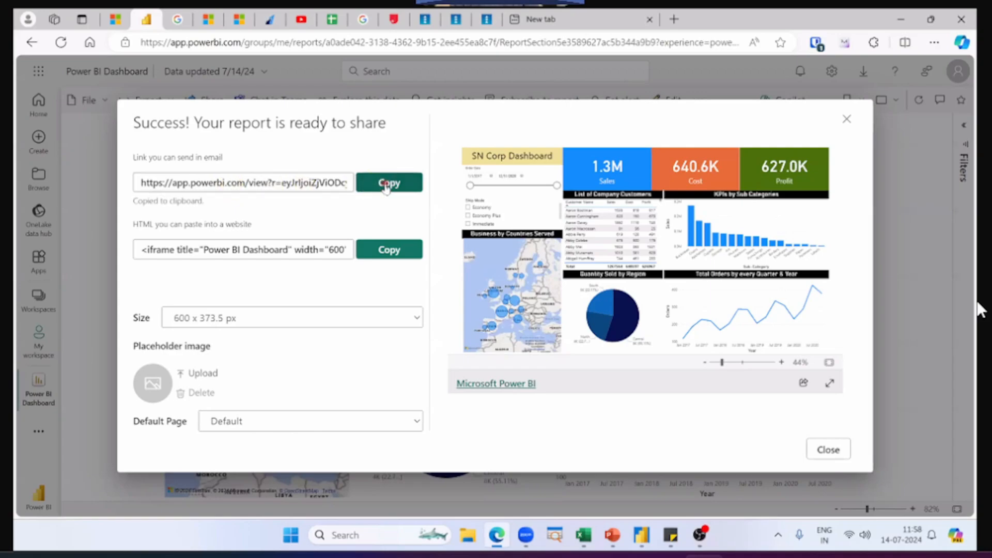
pyautogui.click(386, 186)
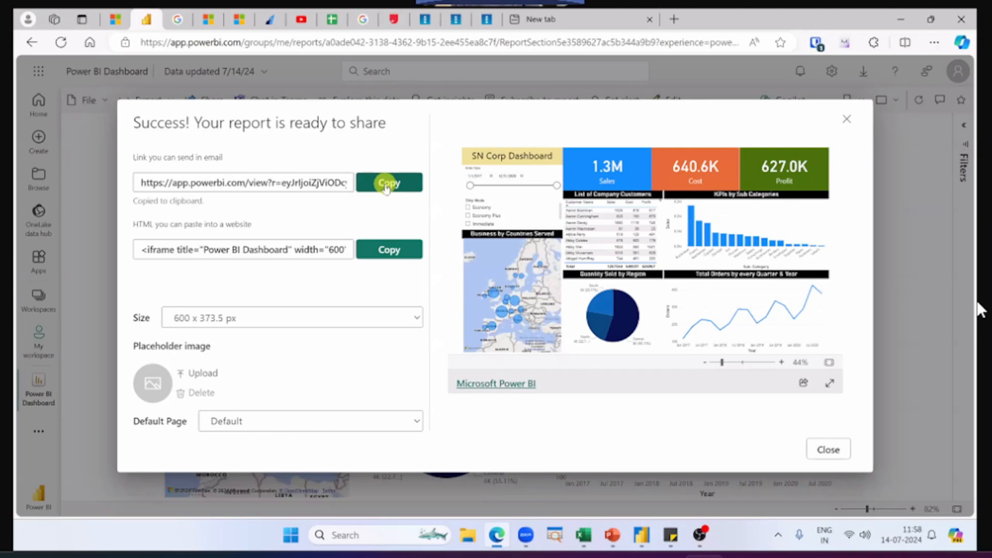
# Step: Open the copied public report link in a new InPrivate browser window
pyautogui.hotkey('ctrl', 'shift', 'n')
pyautogui.hotkey('ctrl', 'v')
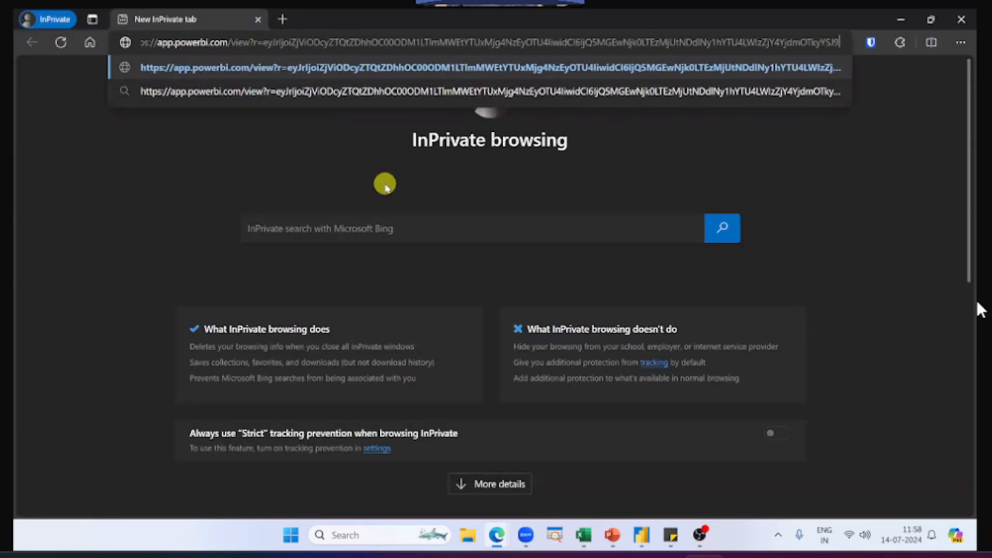
pyautogui.press('Return')
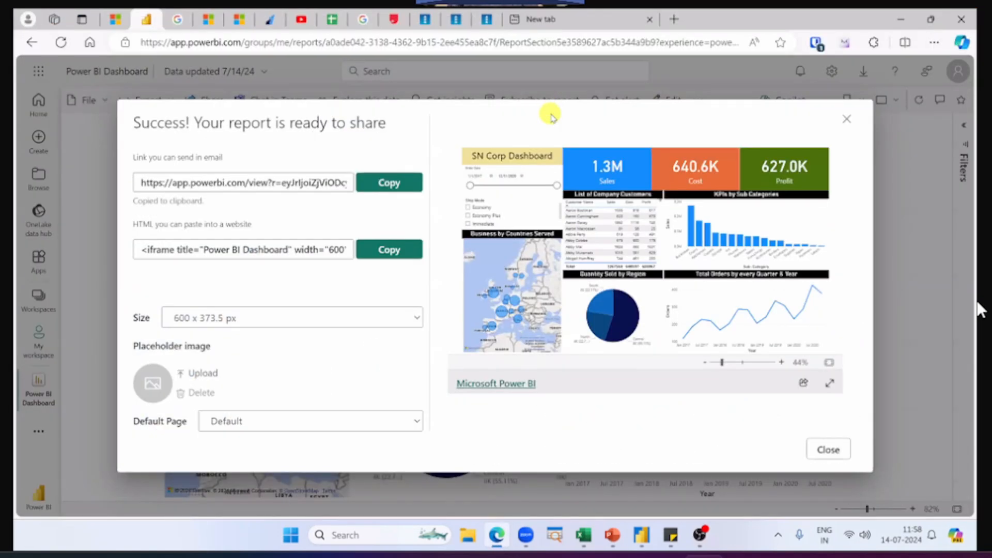
# Step: Load the copied public report link again in another fresh InPrivate window
pyautogui.hotkey('ctrl', 'shift', 'n')
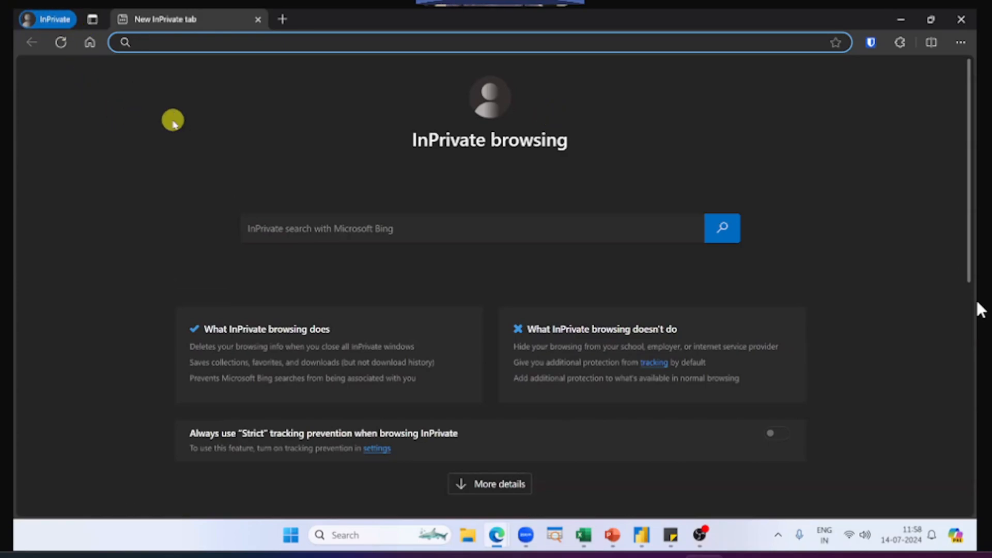
pyautogui.hotkey('ctrl', 'v')
pyautogui.press('Return')
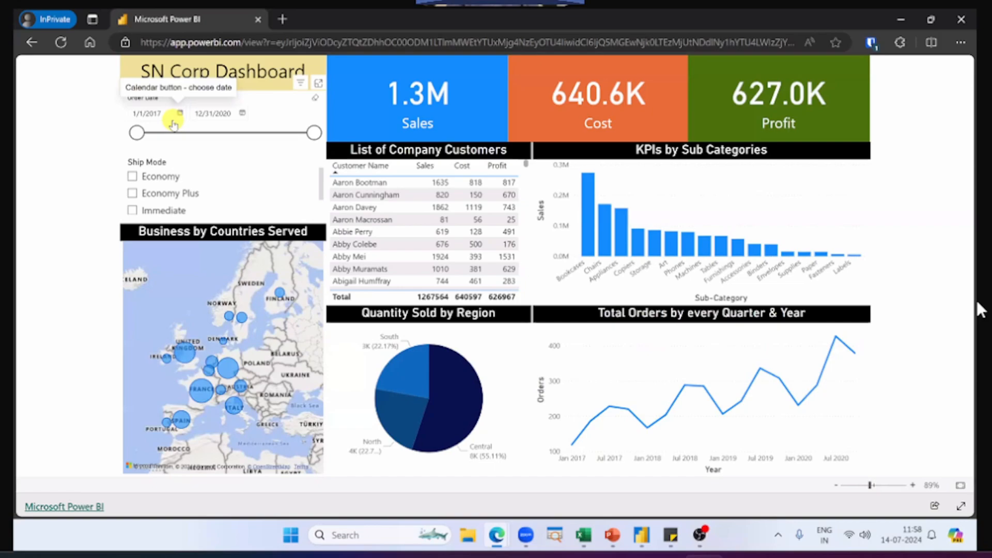
# Step: Switch from the QR code image back to the public report in the InPrivate window
pyautogui.click(981, 309)
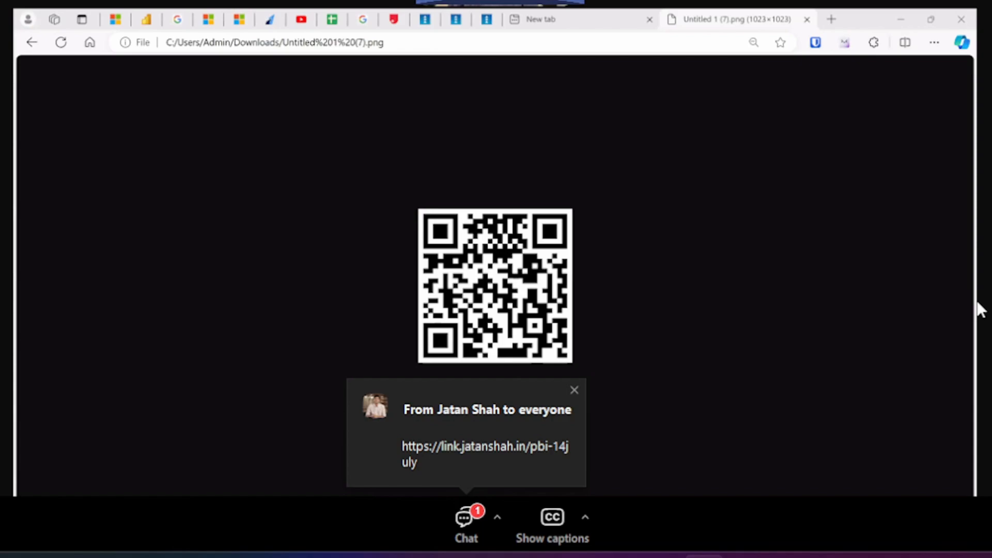
pyautogui.hotkey('alt', 'Tab')
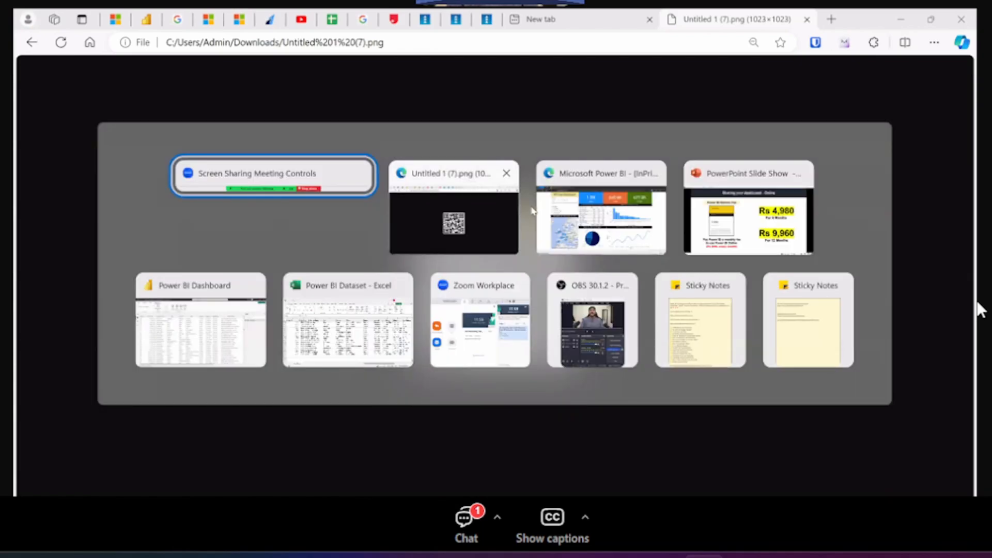
pyautogui.click(602, 217)
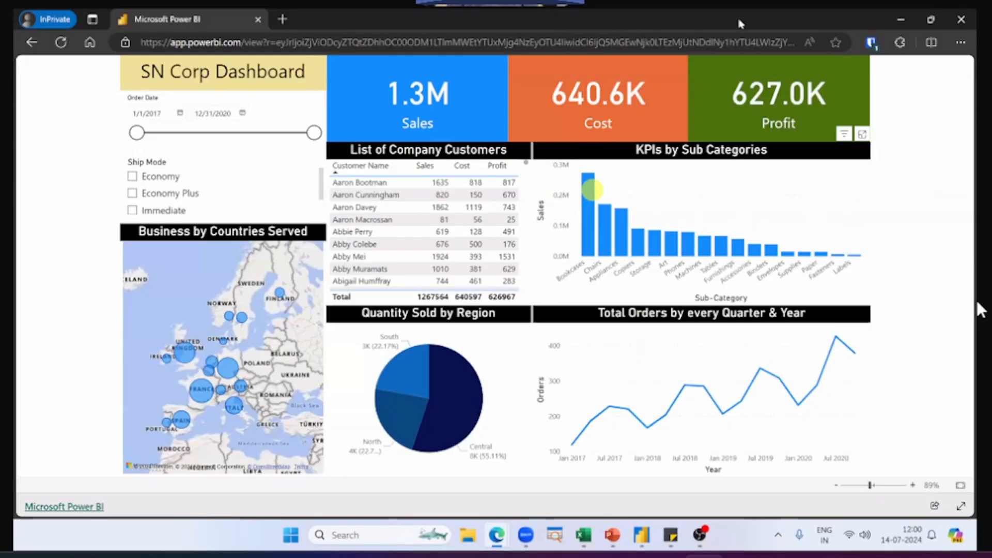
# Step: Open the copied public report link in a new tab of the regular browser window
pyautogui.hotkey('alt', 'Tab')
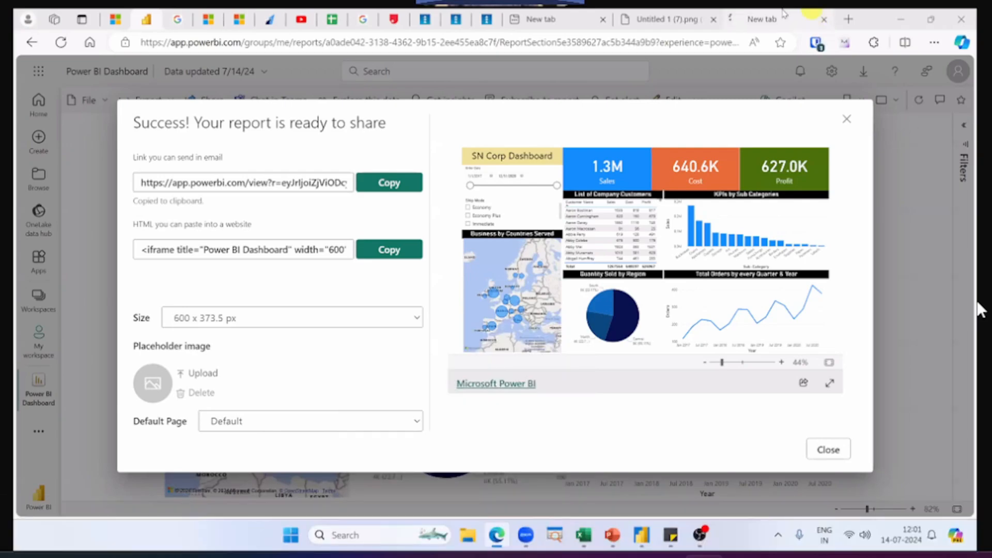
pyautogui.click(767, 20)
pyautogui.click(723, 41)
pyautogui.hotkey('ctrl', 'v')
pyautogui.press('Return')
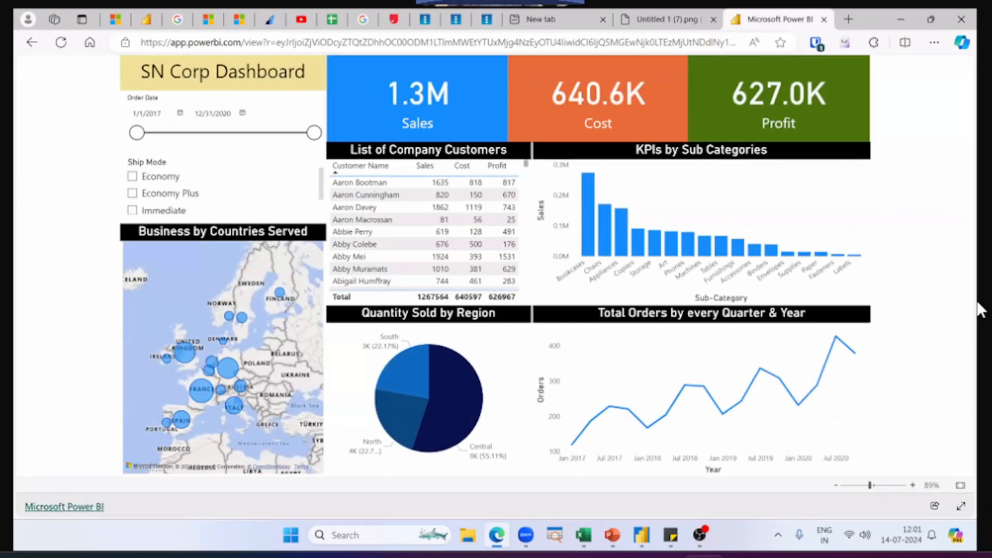
pyautogui.click(978, 303)
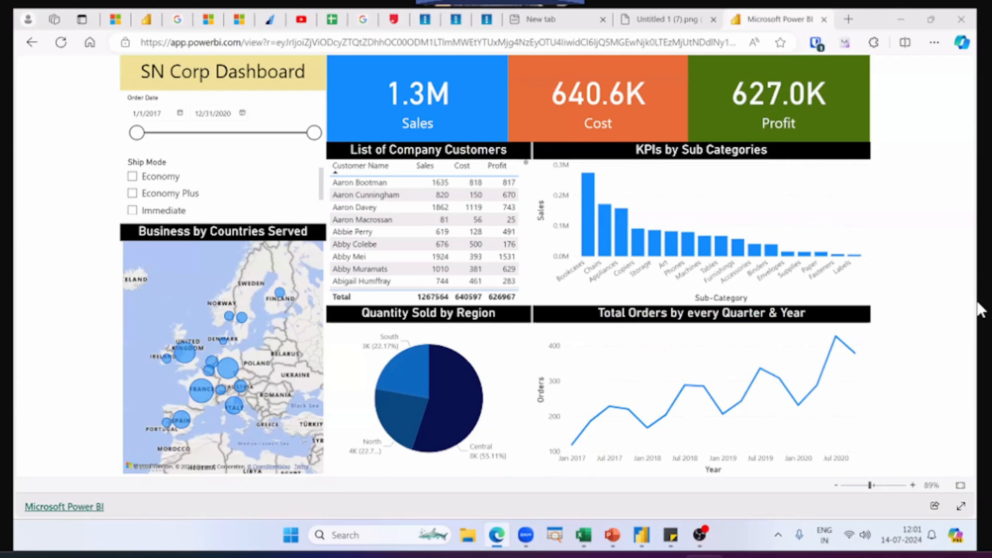
# Step: Close the QR code image tab and reveal the first practice question in the PowerPoint slide show
pyautogui.click(714, 19)
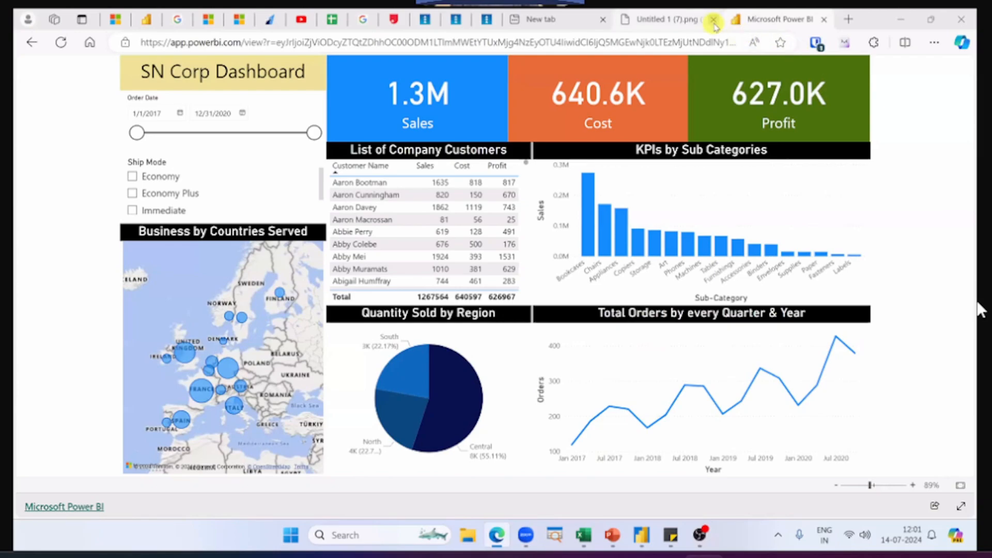
pyautogui.hotkey('alt', 'Tab')
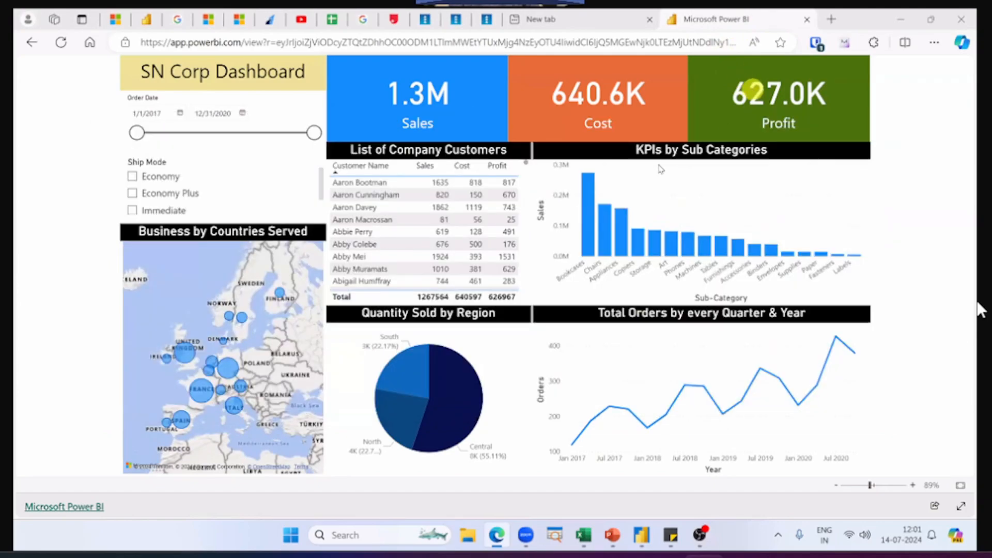
pyautogui.hotkey('alt', 'Tab')
pyautogui.click(639, 203)
pyautogui.click(639, 203)
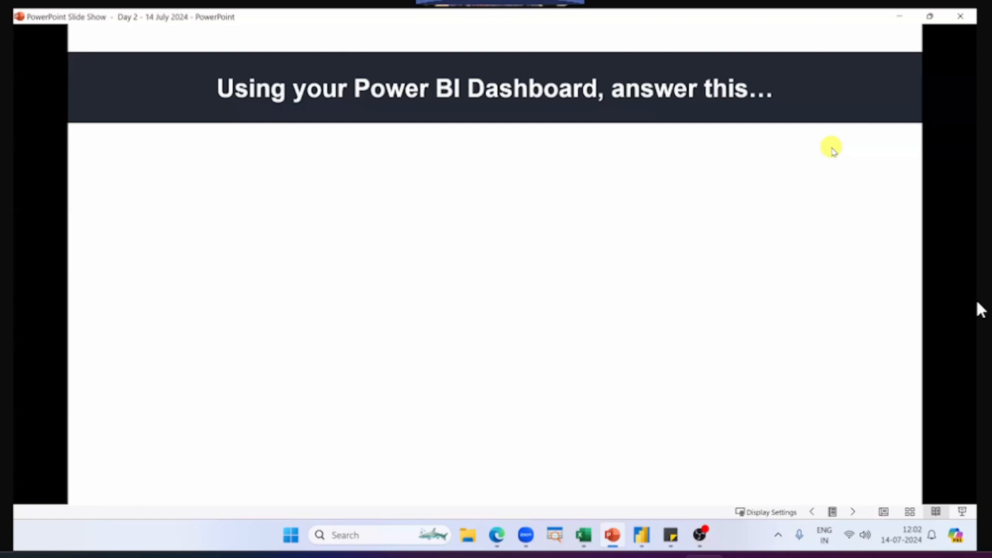
pyautogui.click(833, 149)
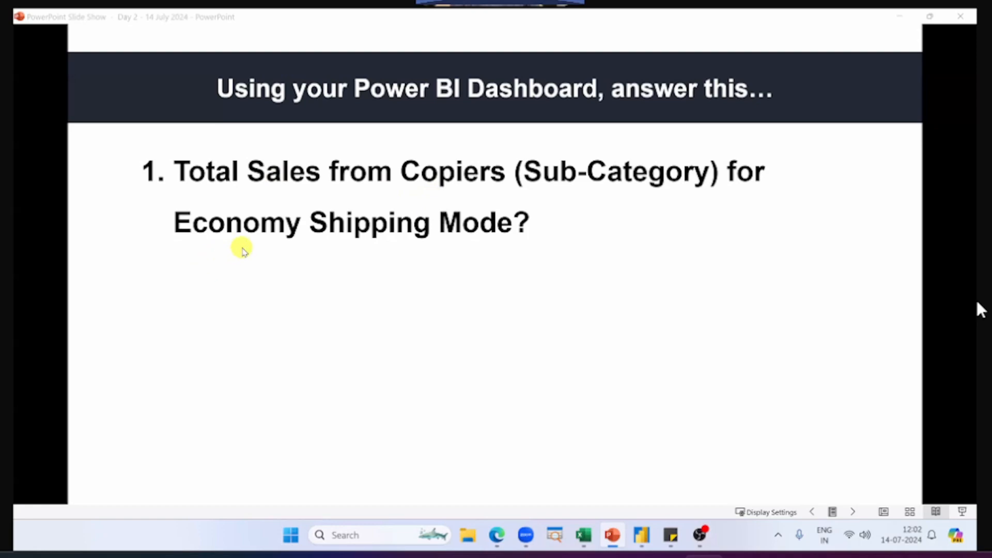
# Step: Switch to the Power BI Dashboard file in Power BI Desktop and display its report view
pyautogui.hotkey('alt', 'Tab')
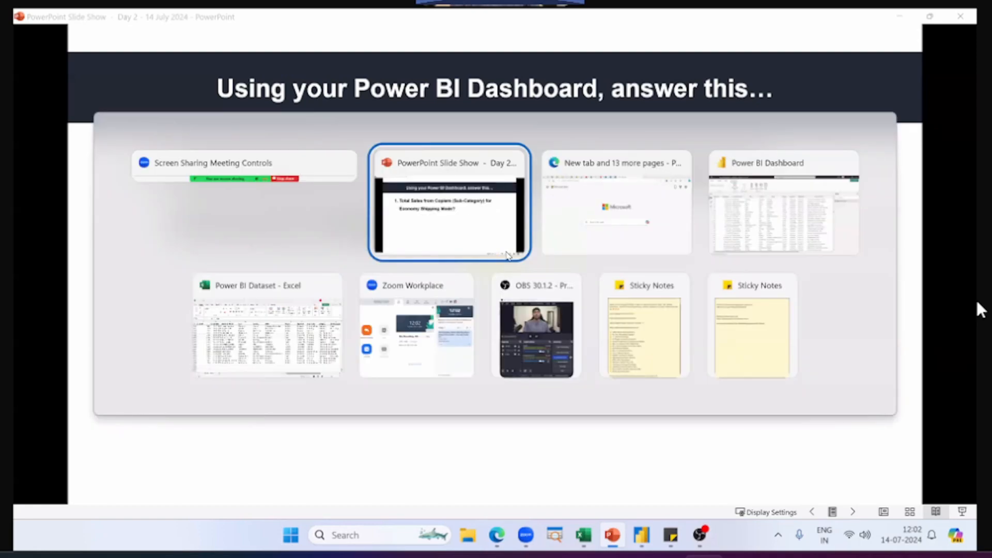
pyautogui.click(765, 220)
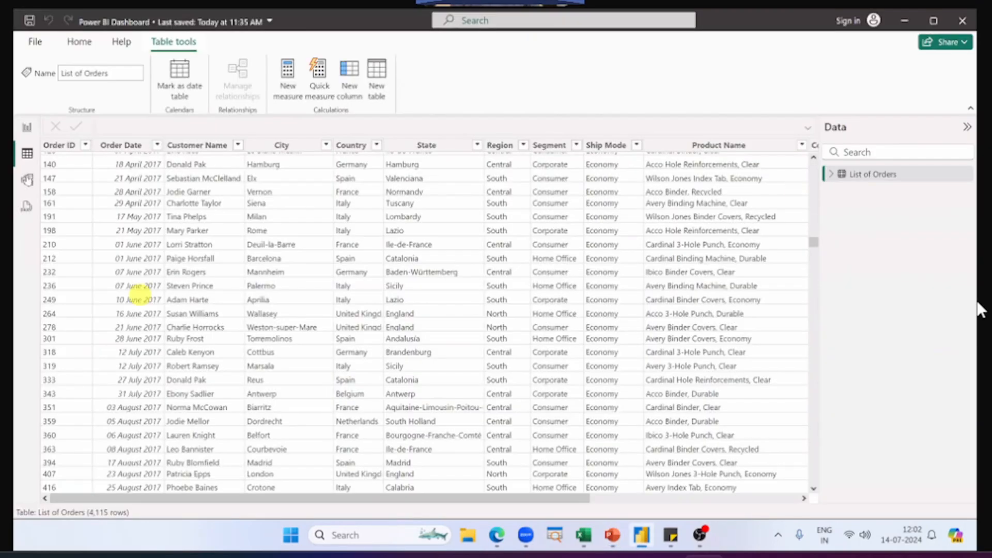
pyautogui.click(24, 130)
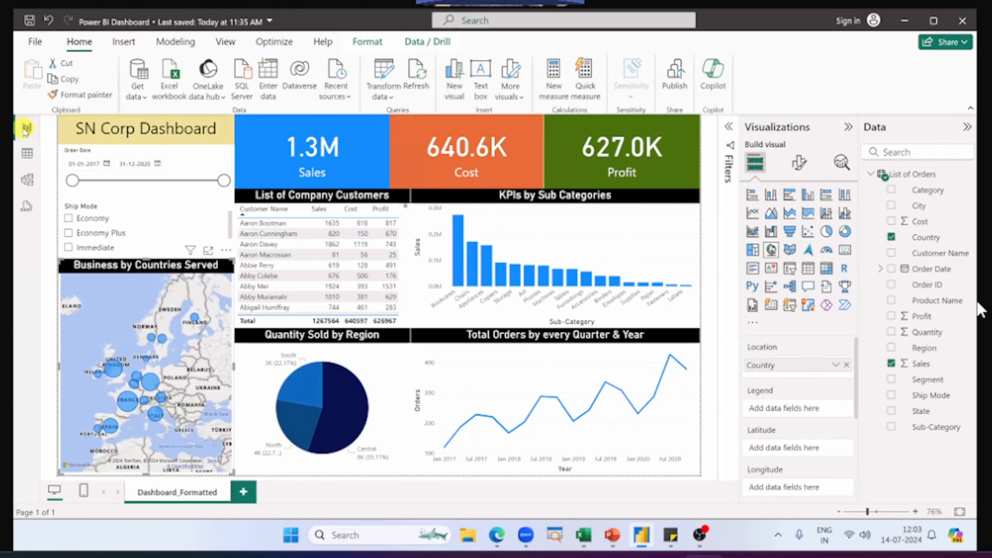
# Step: Recheck the first question in PowerPoint and filter the dashboard in Power BI Desktop to the Economy ship mode
pyautogui.hotkey('alt', 'Tab')
pyautogui.press('Tab')
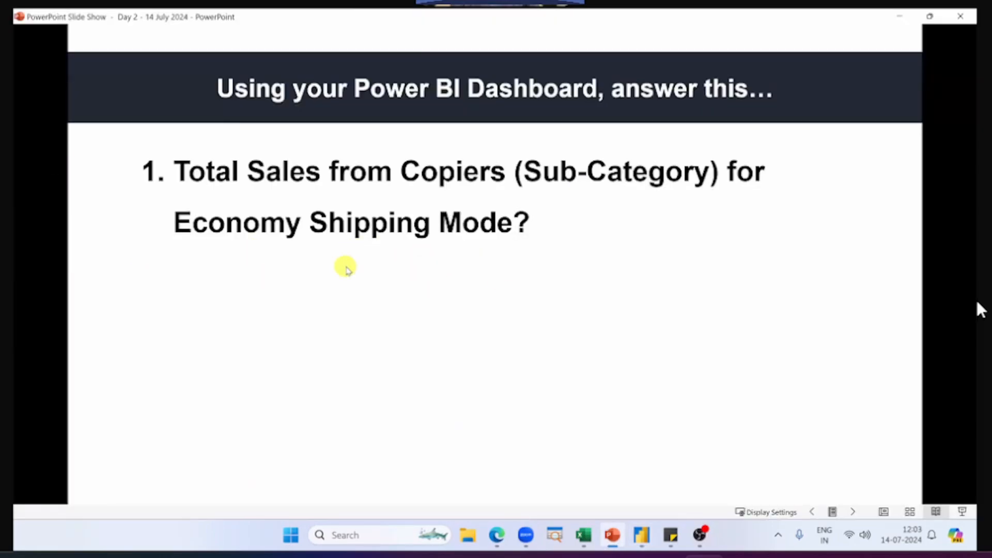
pyautogui.hotkey('alt', 'Tab')
pyautogui.press('Tab')
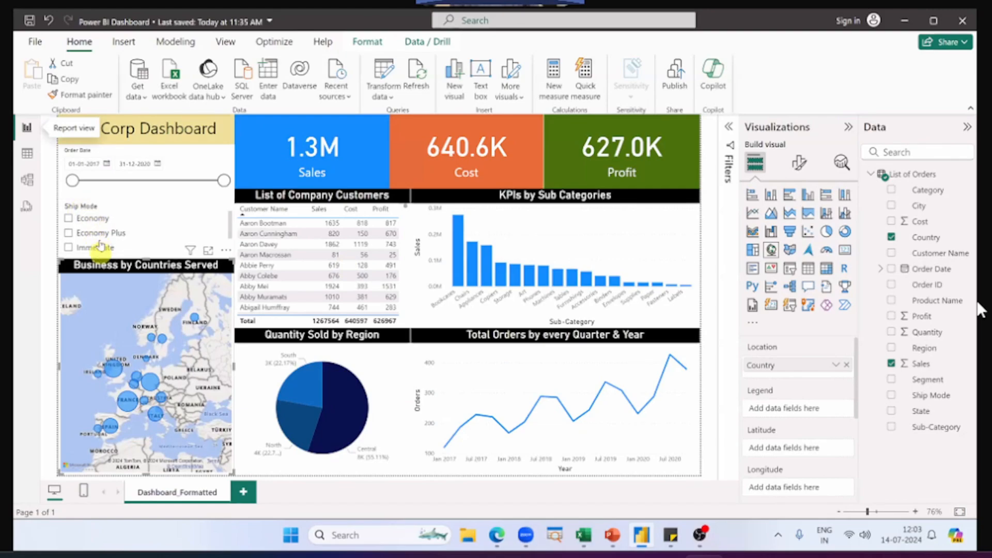
pyautogui.click(68, 218)
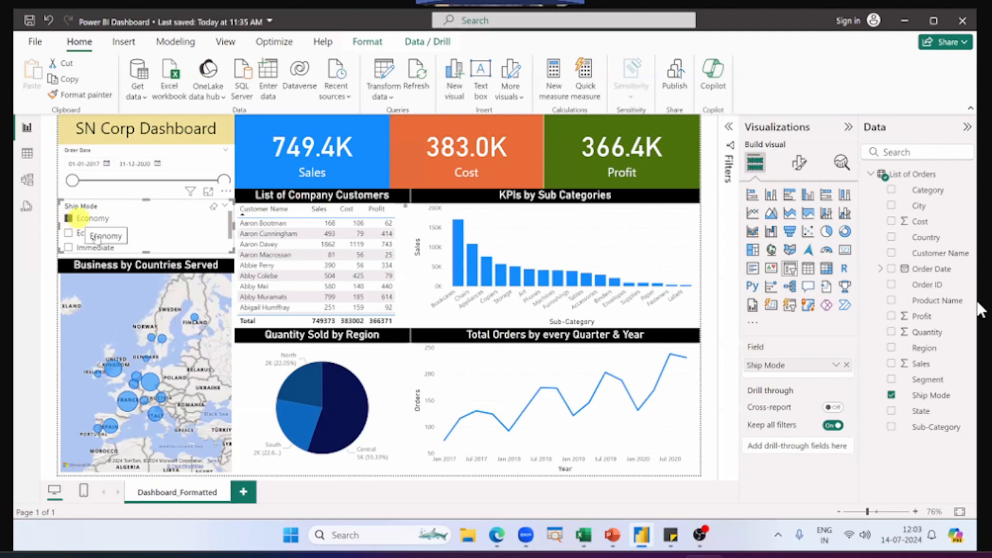
# Step: Examine the Copiers sales in the KPIs by Sub Categories chart, cross-filtering the dashboard by that bar and releasing it again
pyautogui.hotkey('alt', 'Tab')
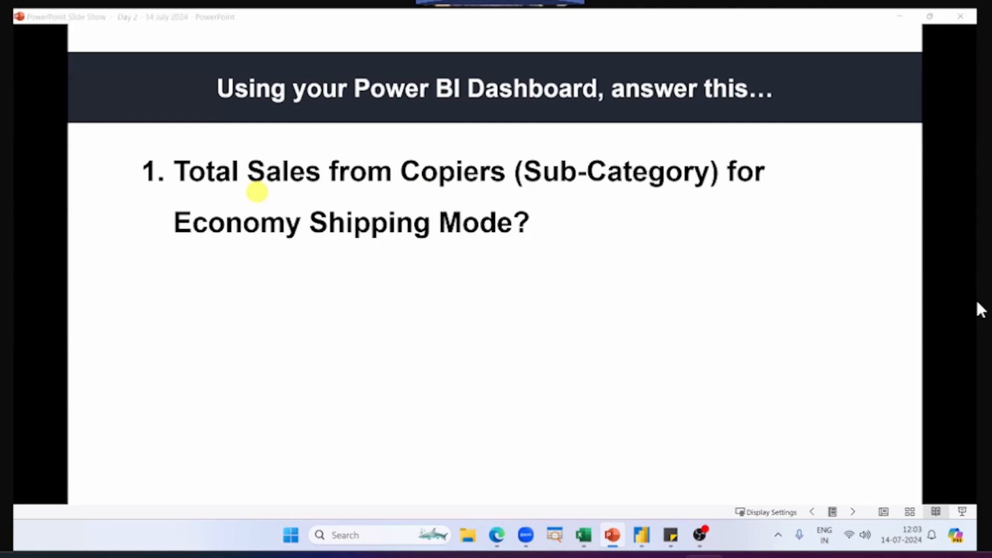
pyautogui.hotkey('alt', 'Tab')
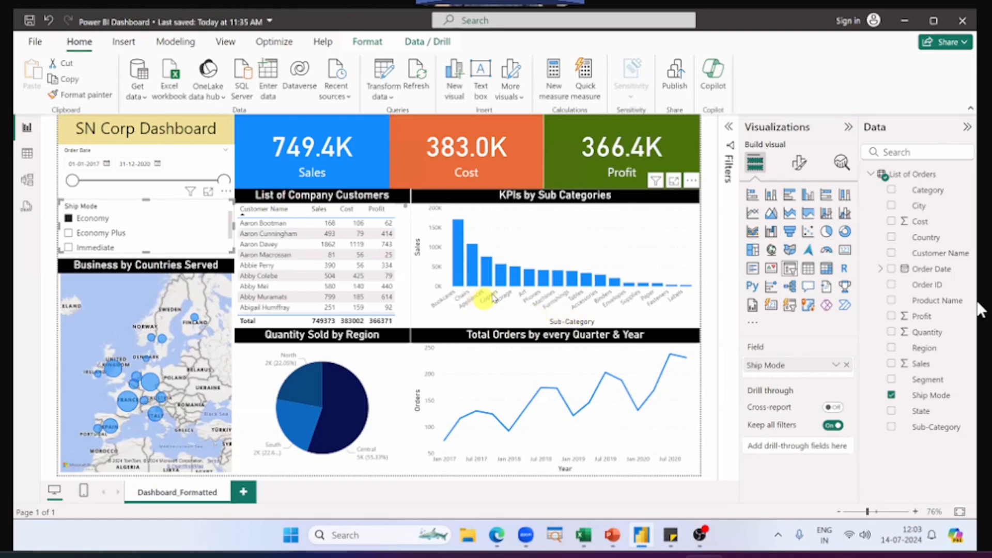
pyautogui.moveTo(504, 281)
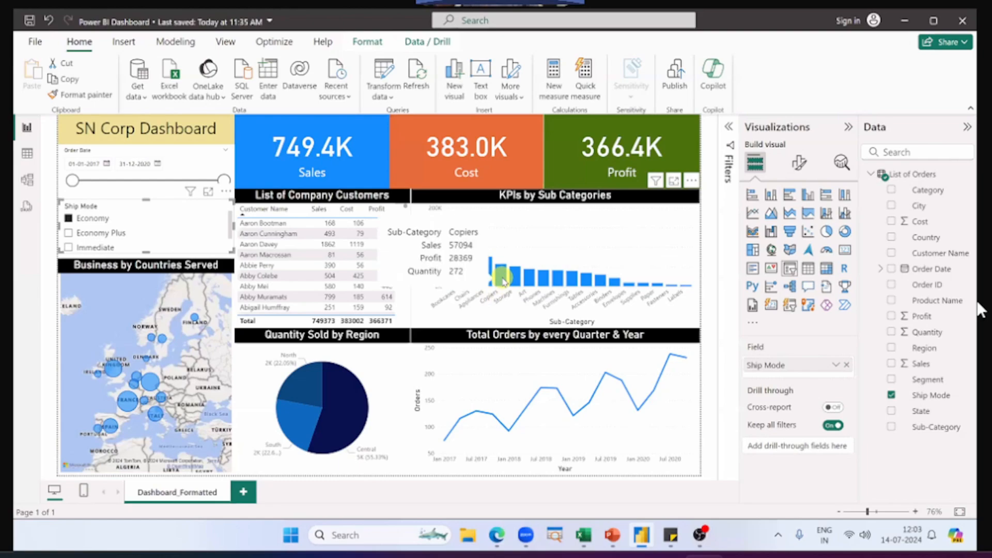
pyautogui.click(502, 279)
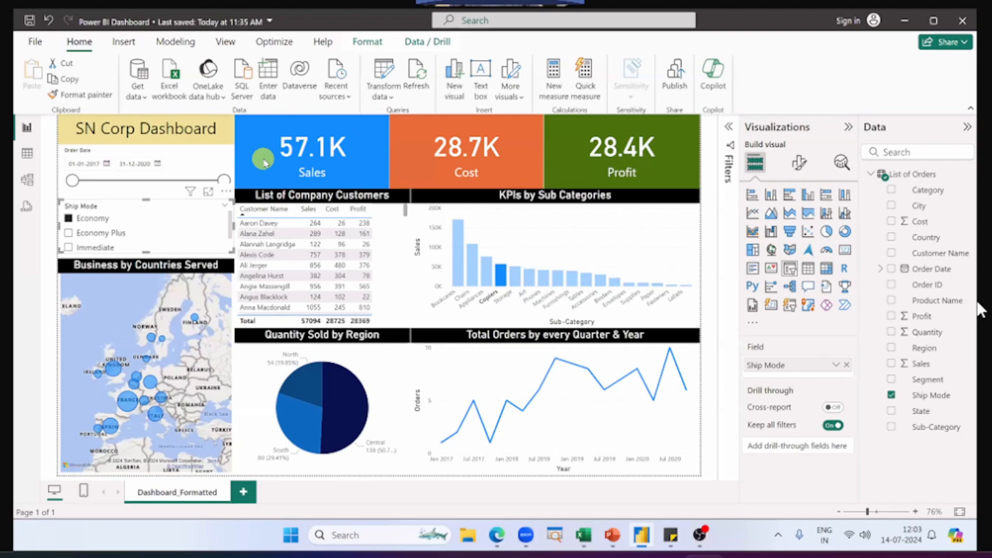
pyautogui.click(500, 281)
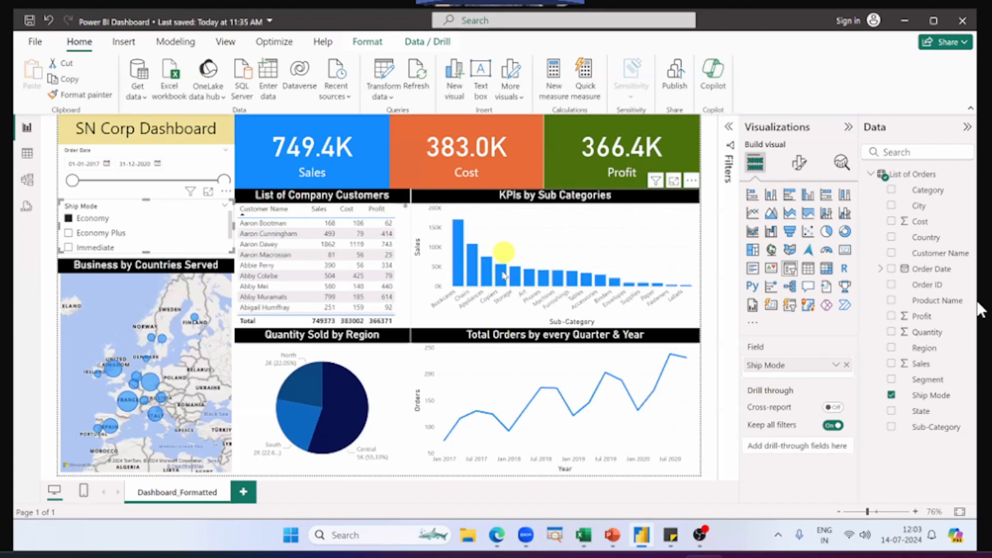
pyautogui.moveTo(504, 274)
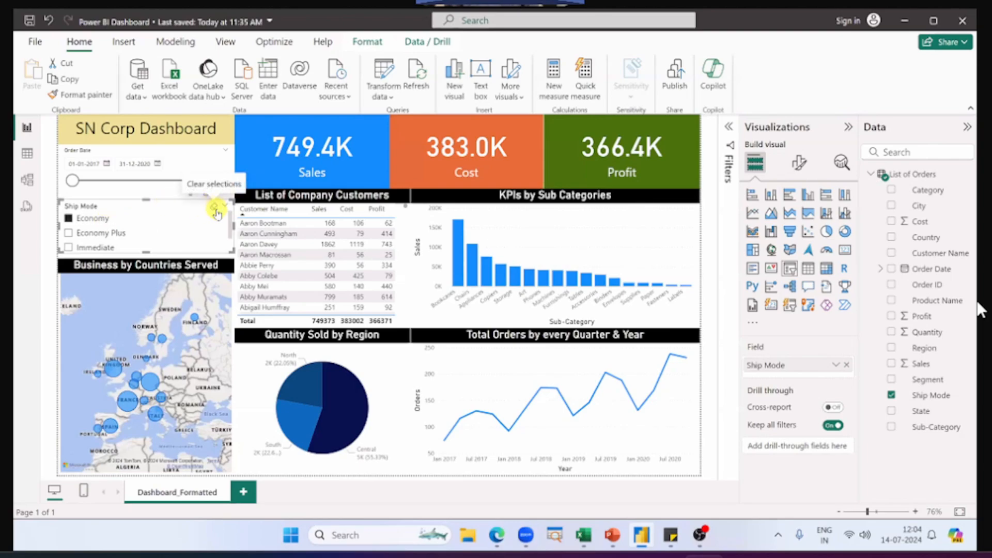
# Step: Clear the Ship Mode slicer's selection and read the second practice question in the PowerPoint slide show
pyautogui.click(214, 209)
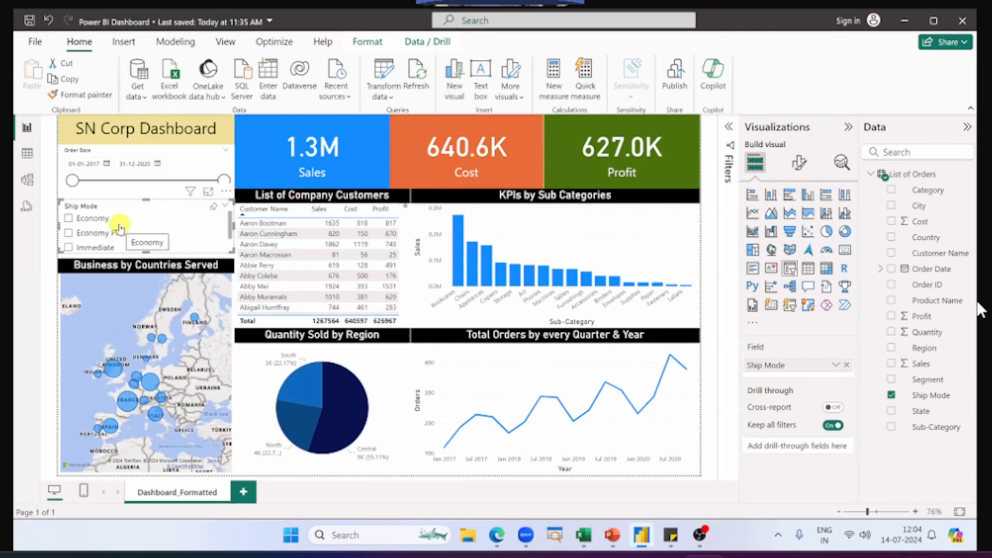
pyautogui.hotkey('alt', 'Tab')
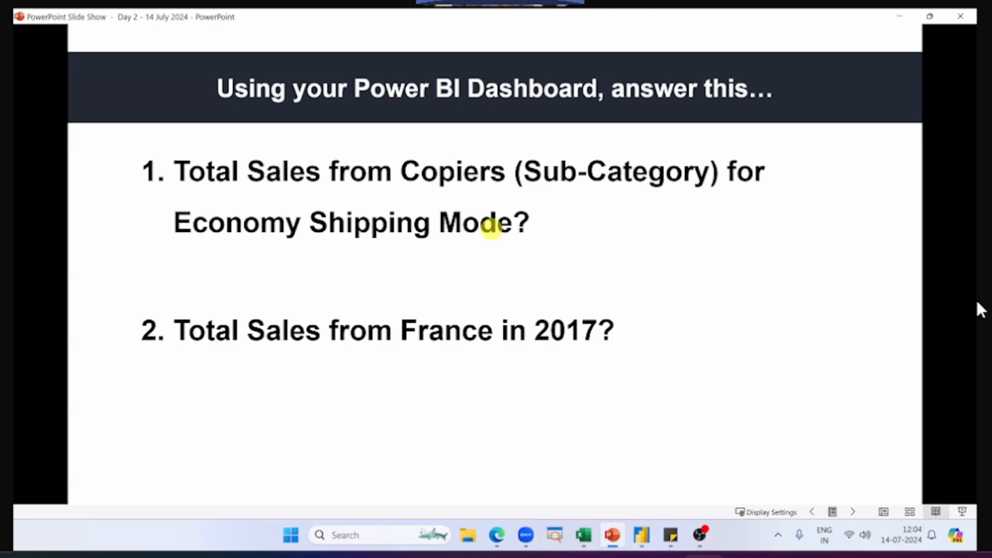
# Step: Return to Power BI Desktop and set the Order Date slicer's end date to 31-12-2017
pyautogui.hotkey('alt', 'Tab')
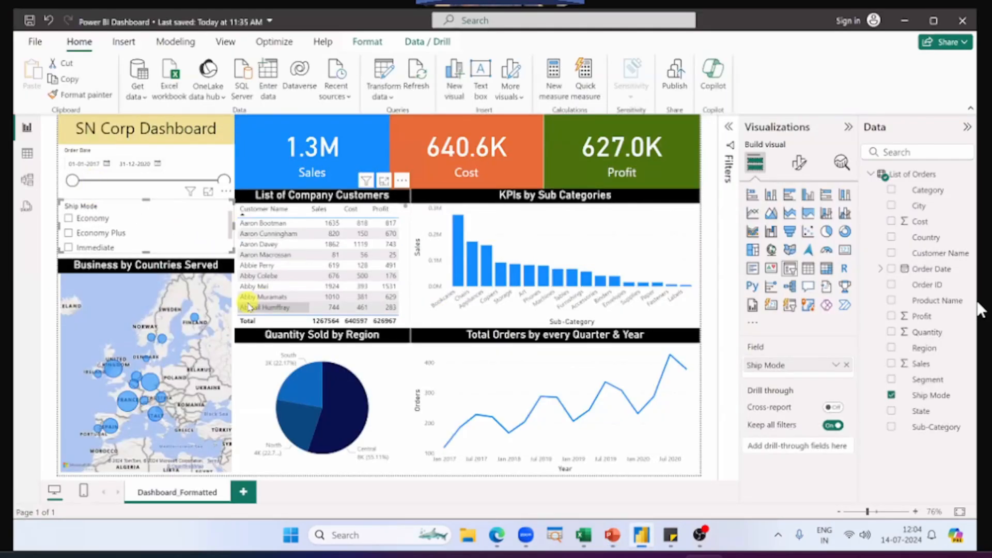
pyautogui.click(79, 156)
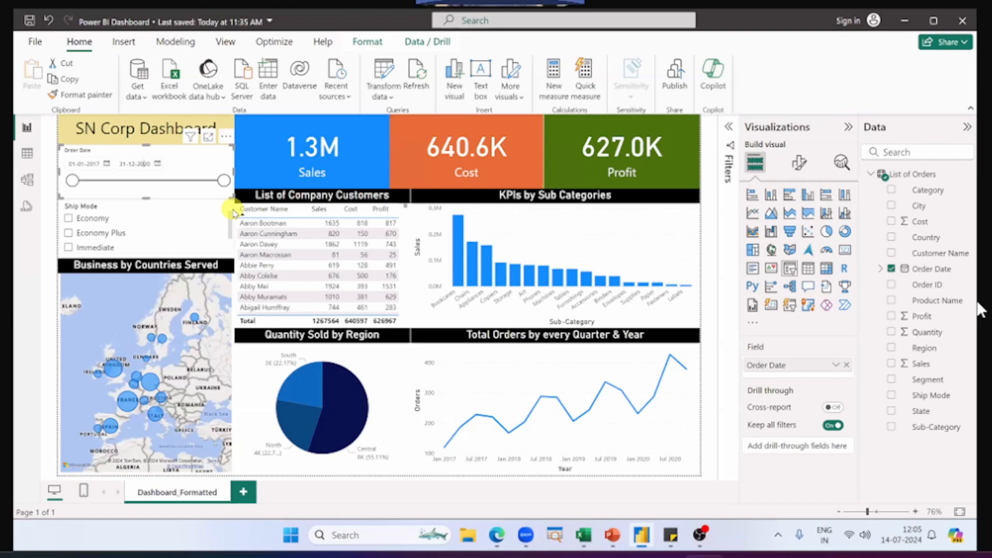
pyautogui.hotkey('shift', 'End')
pyautogui.write('17')
pyautogui.press('Return')
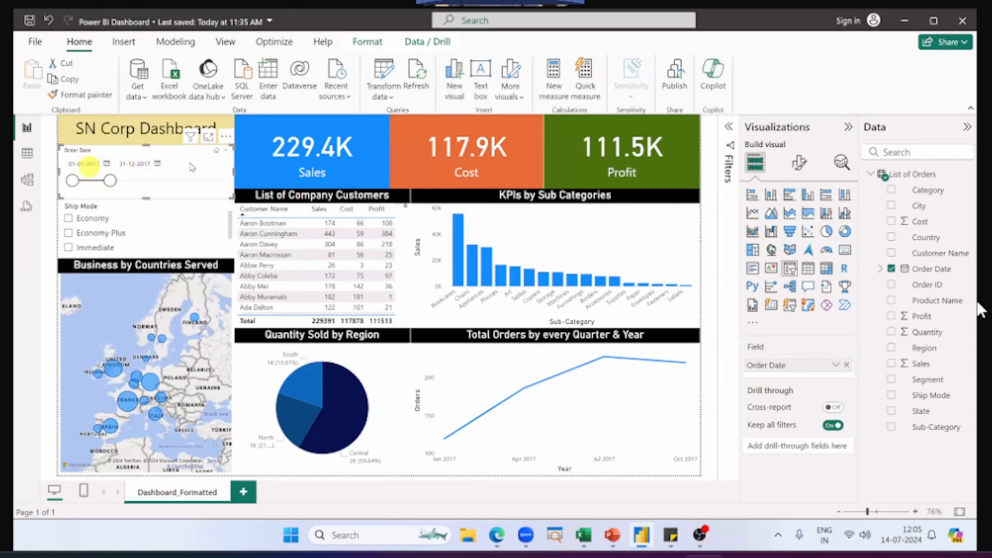
# Step: Recheck the second question in PowerPoint and read France's sales on the Business by Countries Served map in Power BI Desktop
pyautogui.hotkey('alt', 'Tab')
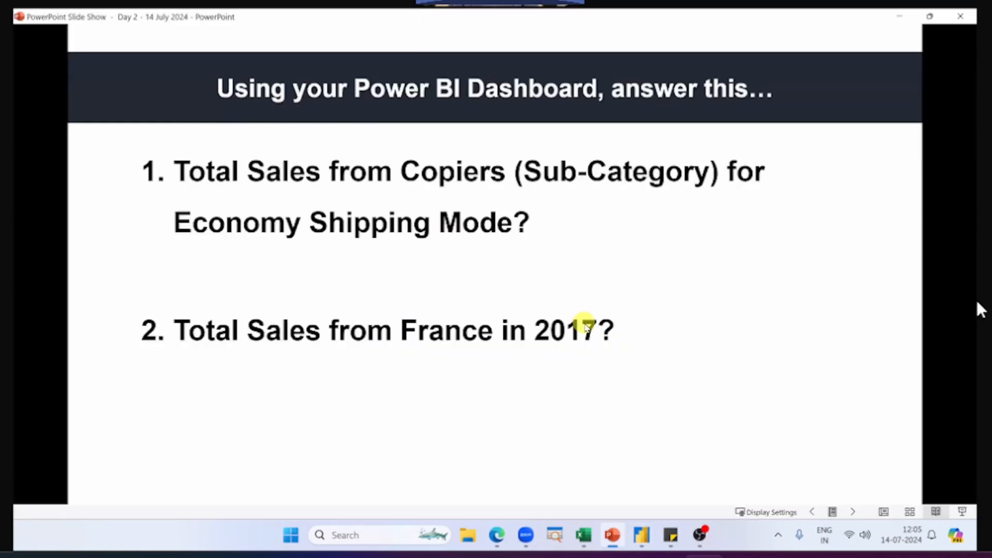
pyautogui.hotkey('alt', 'Tab')
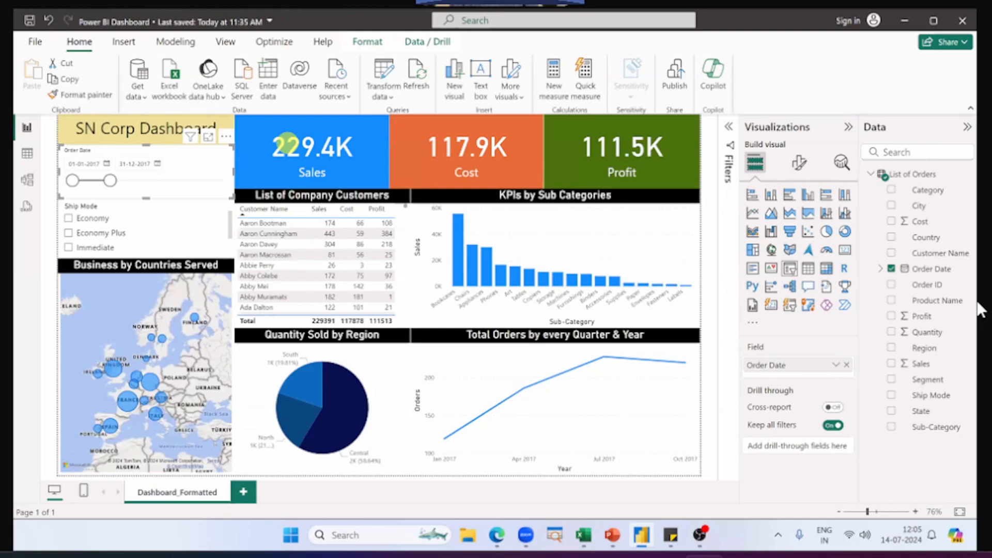
pyautogui.hotkey('alt', 'Tab')
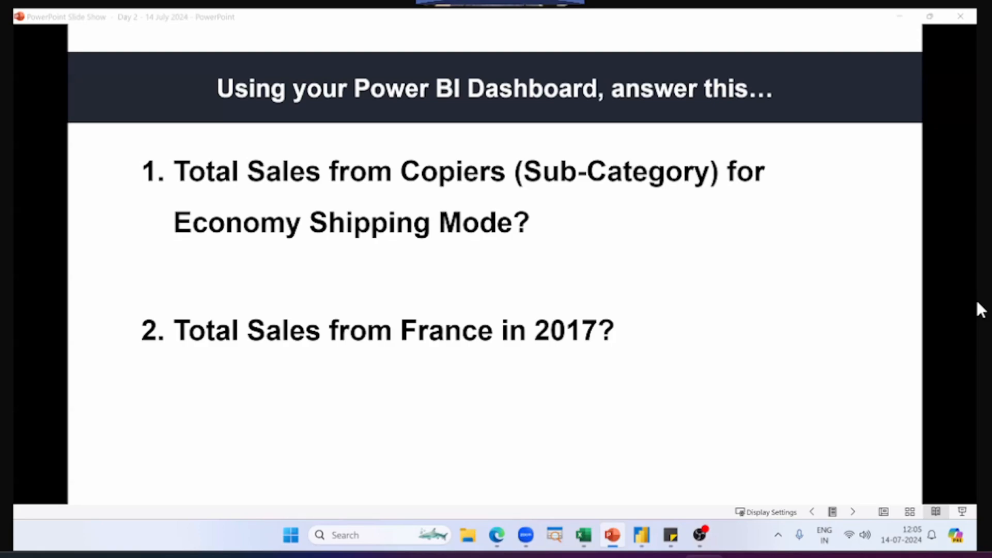
pyautogui.hotkey('alt', 'Tab')
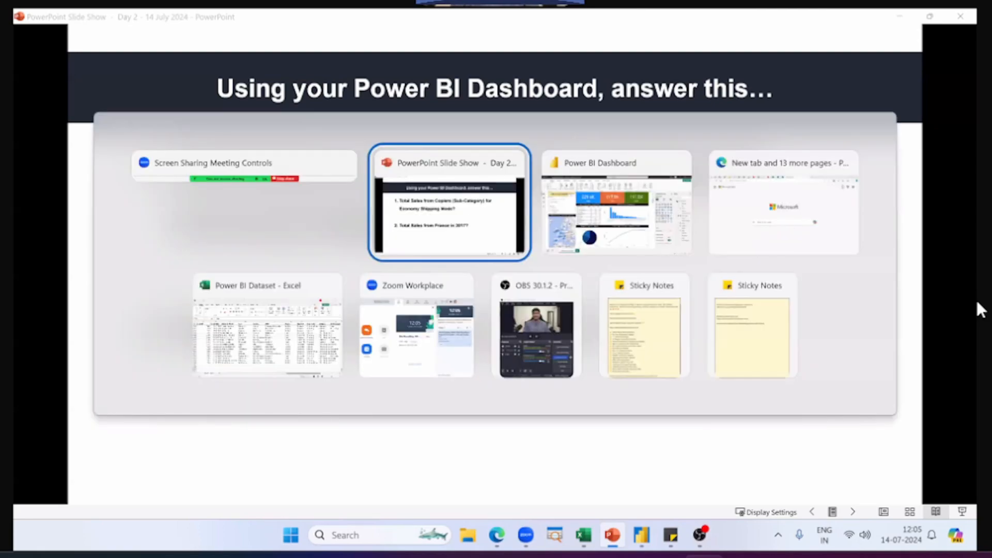
pyautogui.hotkey('alt', 'Tab')
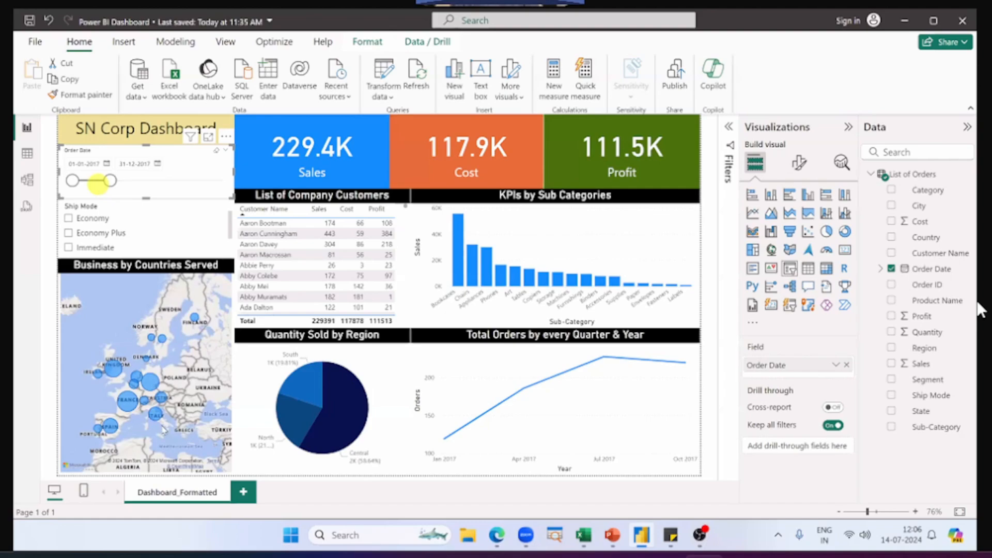
pyautogui.moveTo(126, 399)
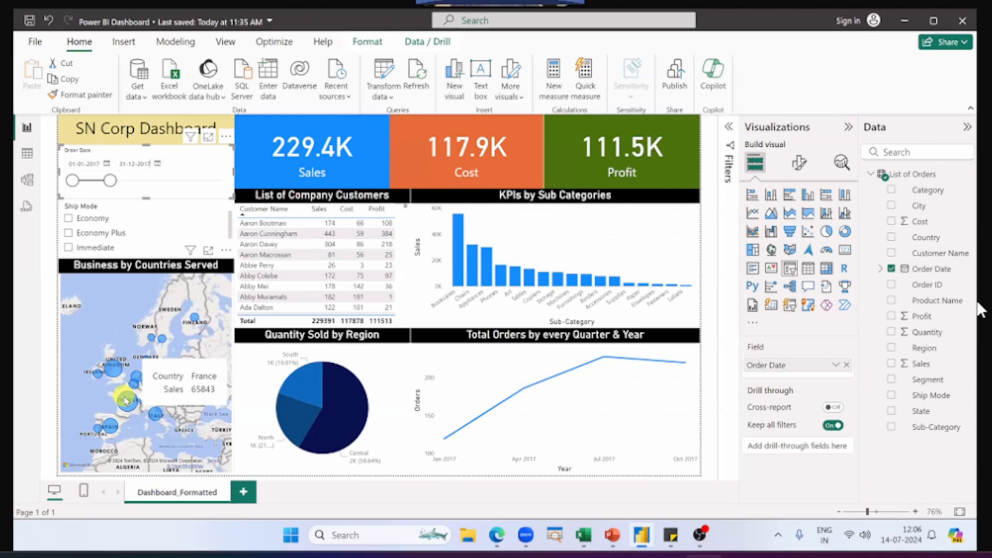
# Step: Cross-filter the dashboard by France on the Business by Countries Served map, and clear both the Order Date slicer and the France selection
pyautogui.click(126, 399)
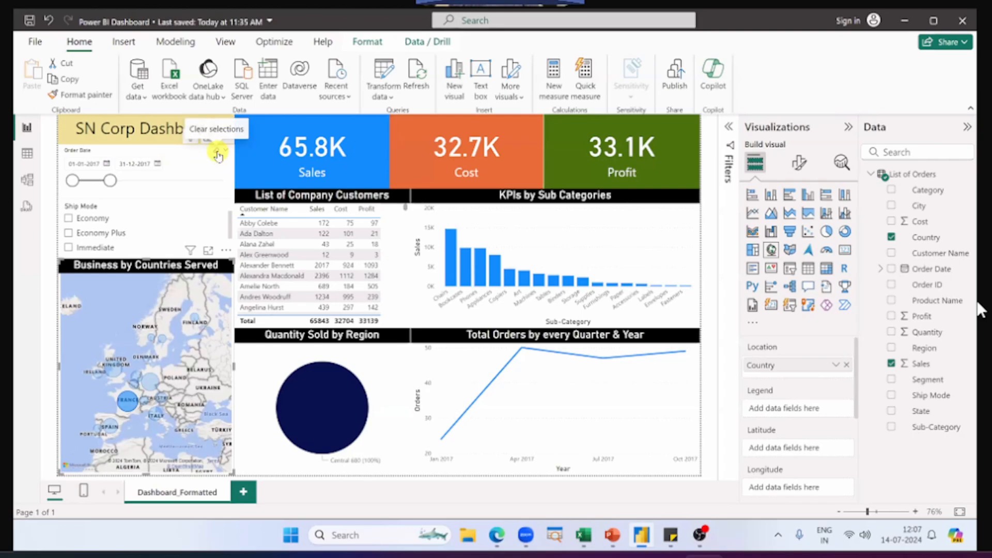
pyautogui.click(218, 155)
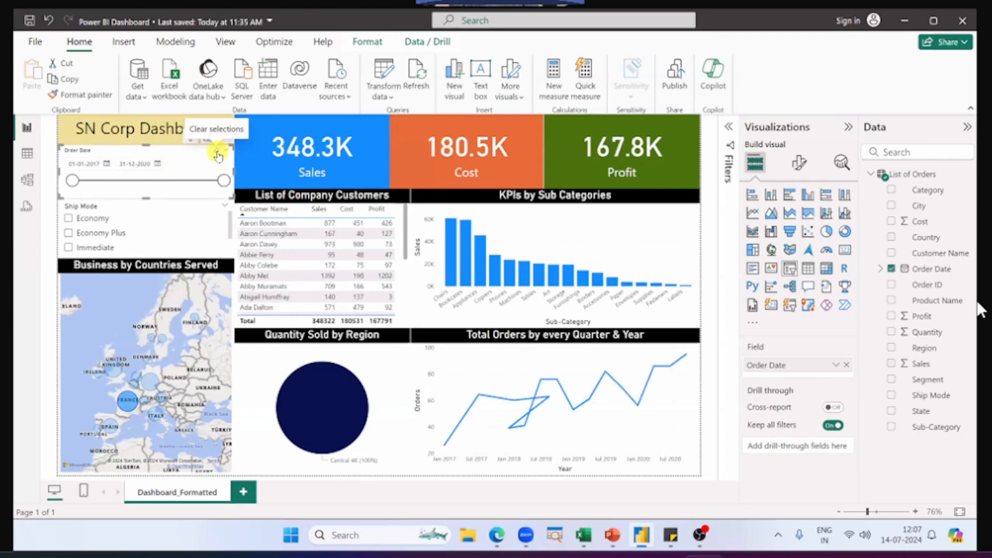
pyautogui.click(361, 148)
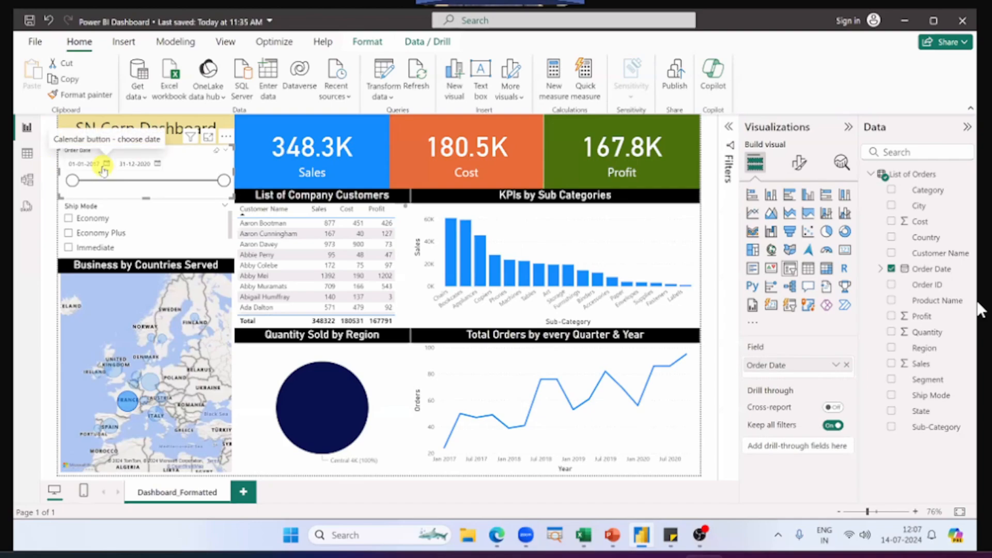
pyautogui.click(129, 402)
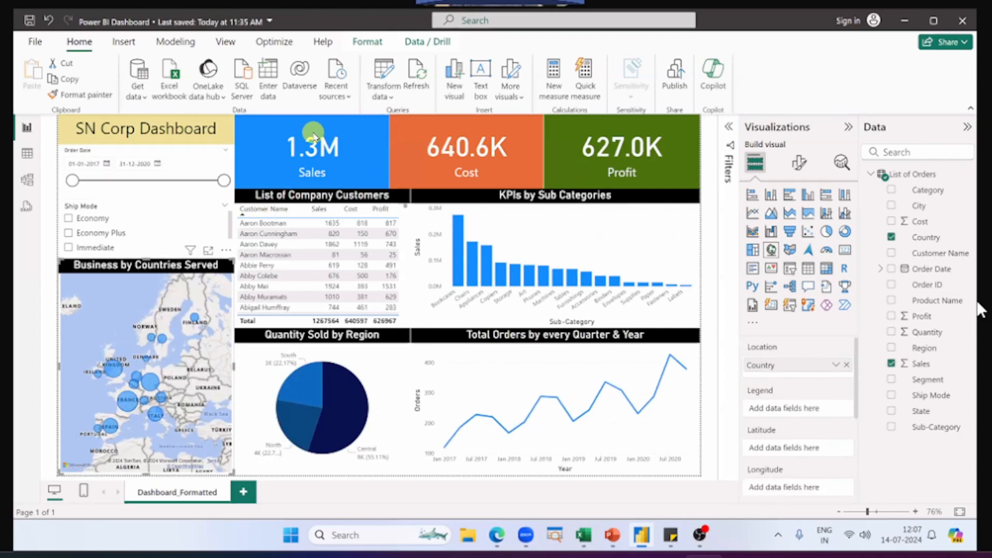
# Step: Reveal the third practice question in the PowerPoint slide show and check it against the dashboard in Power BI Desktop
pyautogui.hotkey('alt', 'Tab')
pyautogui.press('Tab')
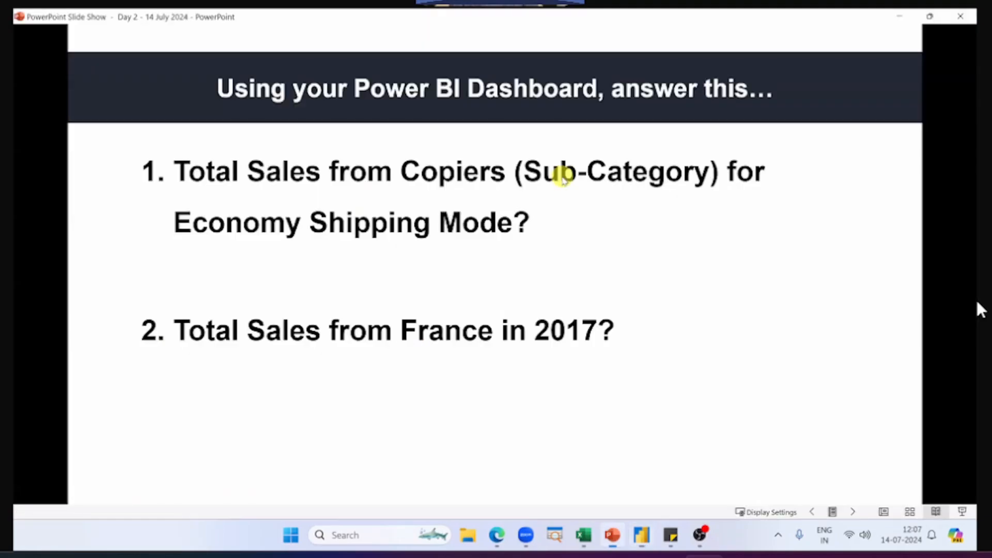
pyautogui.click(563, 177)
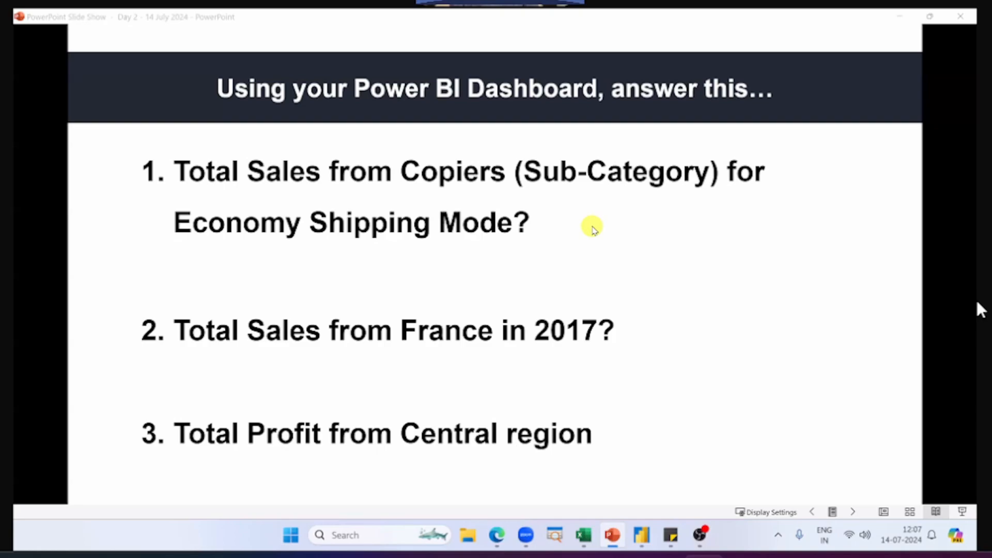
pyautogui.hotkey('alt', 'Tab')
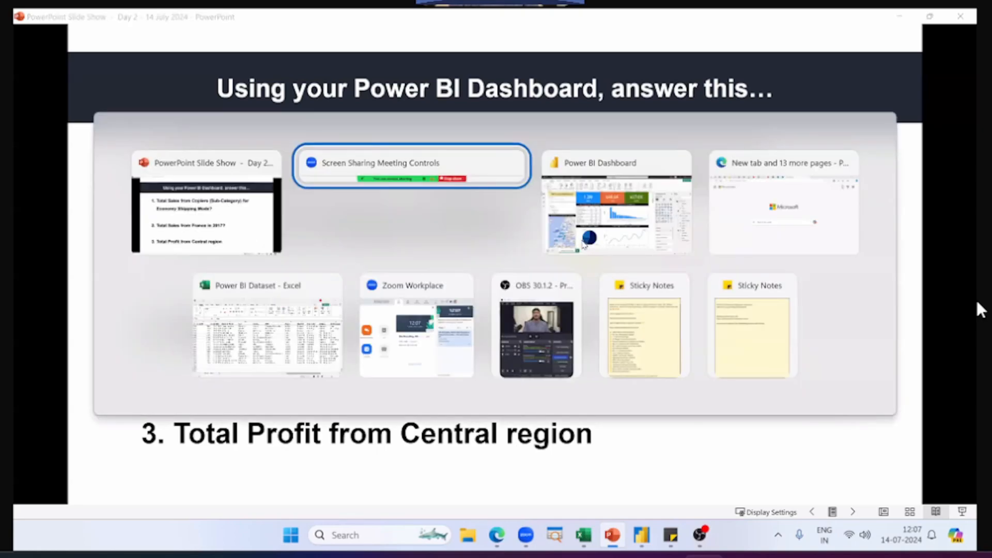
pyautogui.hotkey('alt', 'Tab')
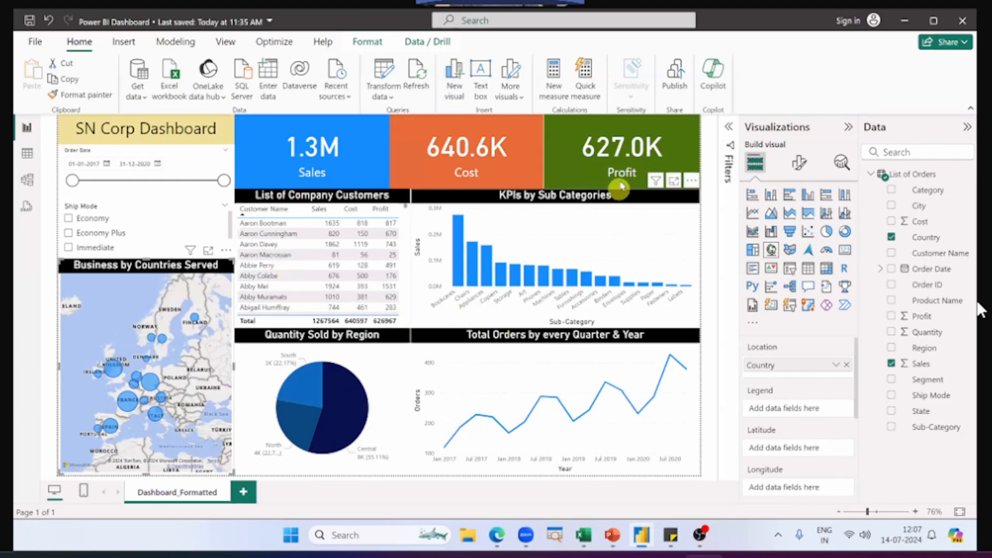
pyautogui.press('alt')
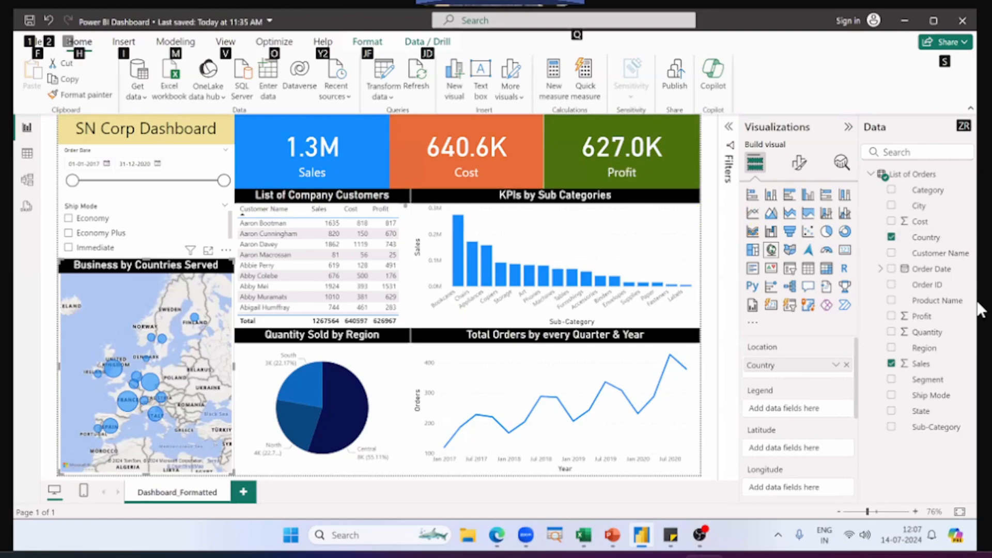
pyautogui.hotkey('alt', 'Tab')
pyautogui.hotkey('alt', 'Tab')
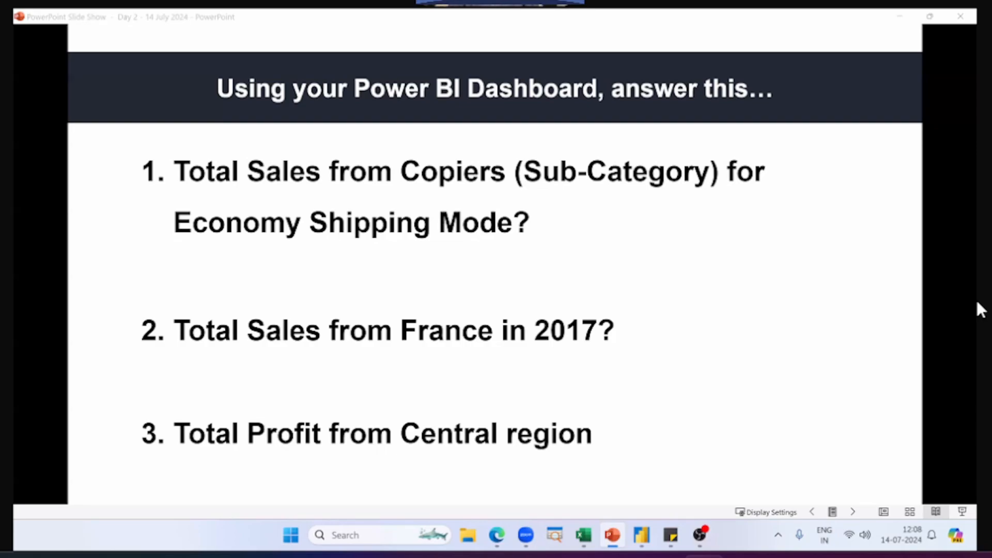
pyautogui.hotkey('alt', 'Tab')
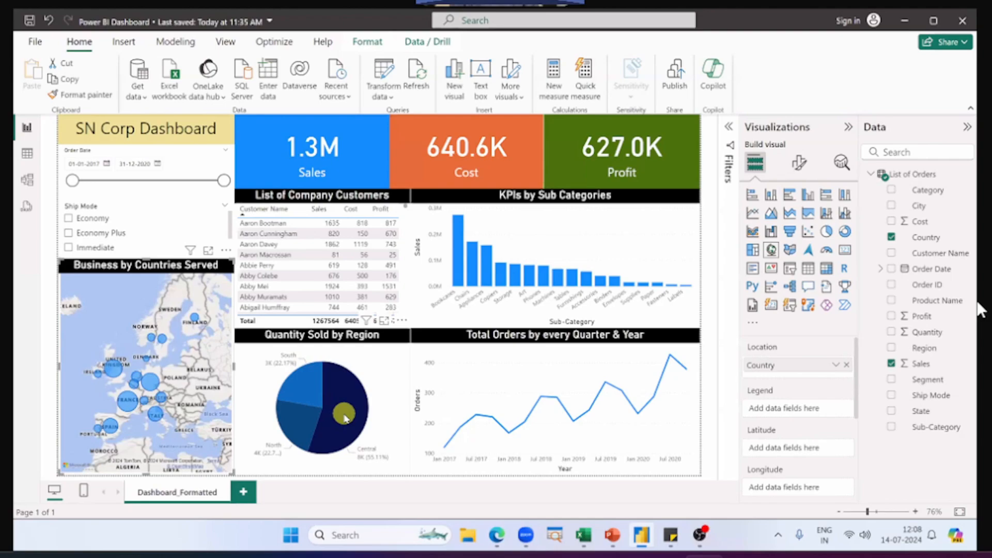
# Step: Examine the Central region's profit by selecting and releasing its slice in the Quantity Sold by Region pie, and recheck the question in PowerPoint
pyautogui.click(348, 408)
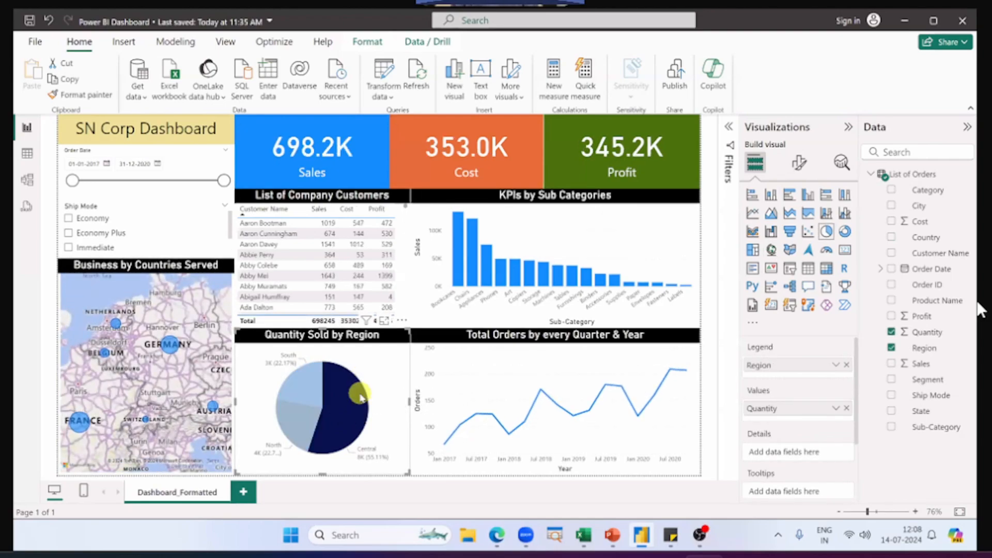
pyautogui.moveTo(358, 393)
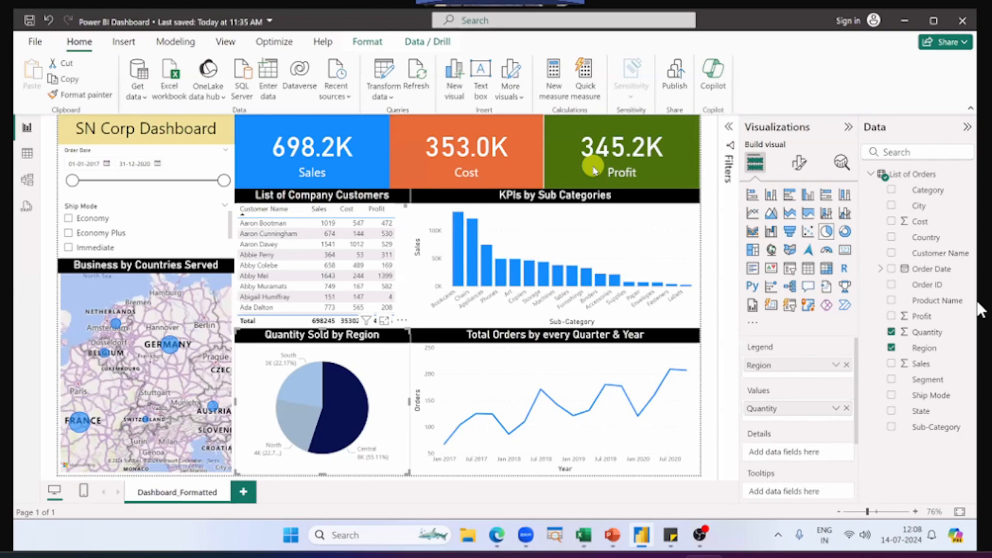
pyautogui.click(347, 417)
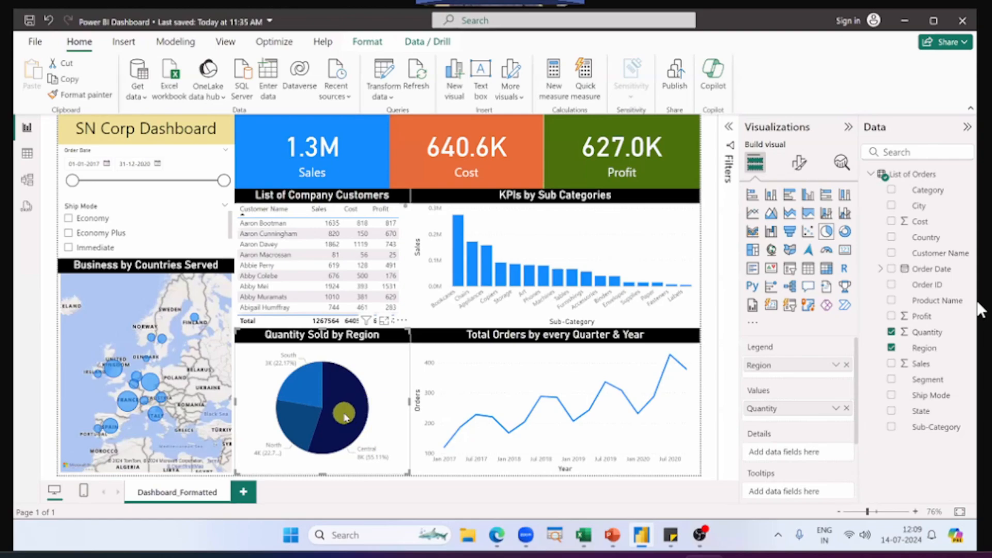
pyautogui.hotkey('alt', 'Tab')
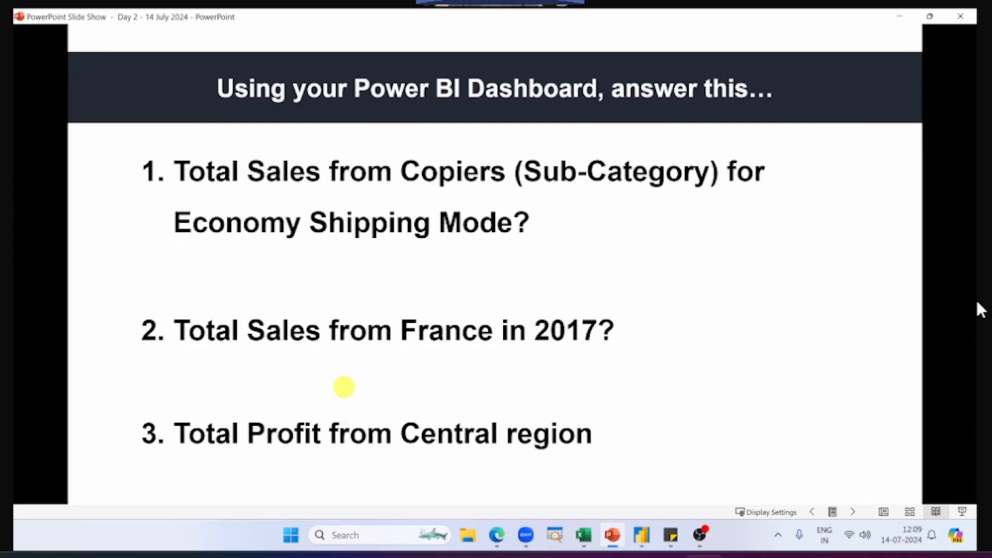
pyautogui.hotkey('alt', 'Tab')
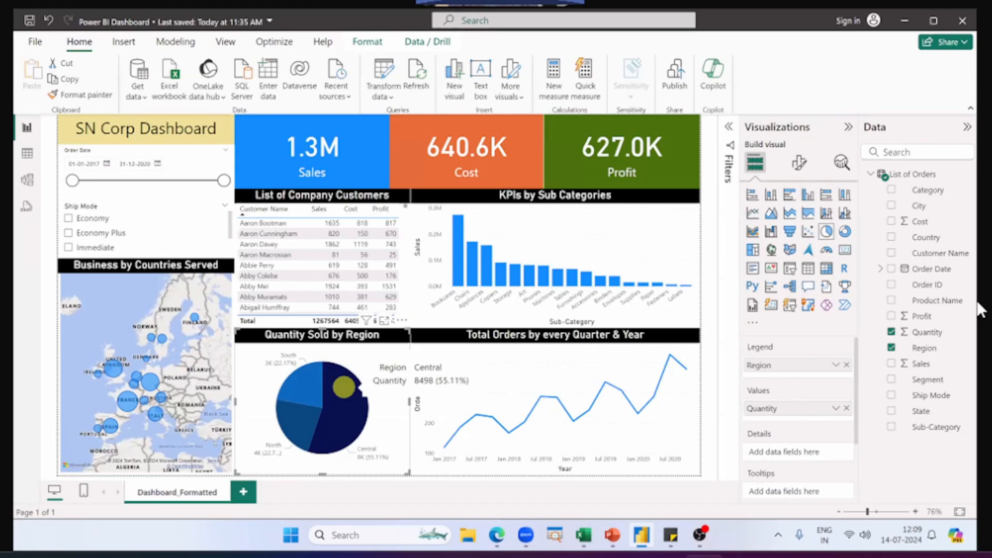
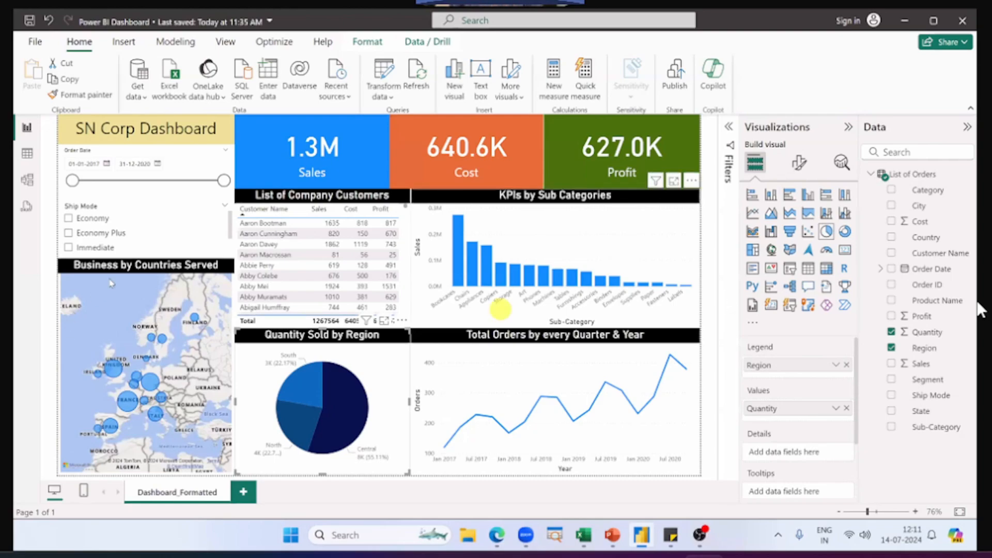
# Step: Delete the Business by Countries Served map and its title from the dashboard, and review the AI visuals available to insert
pyautogui.press('Delete')
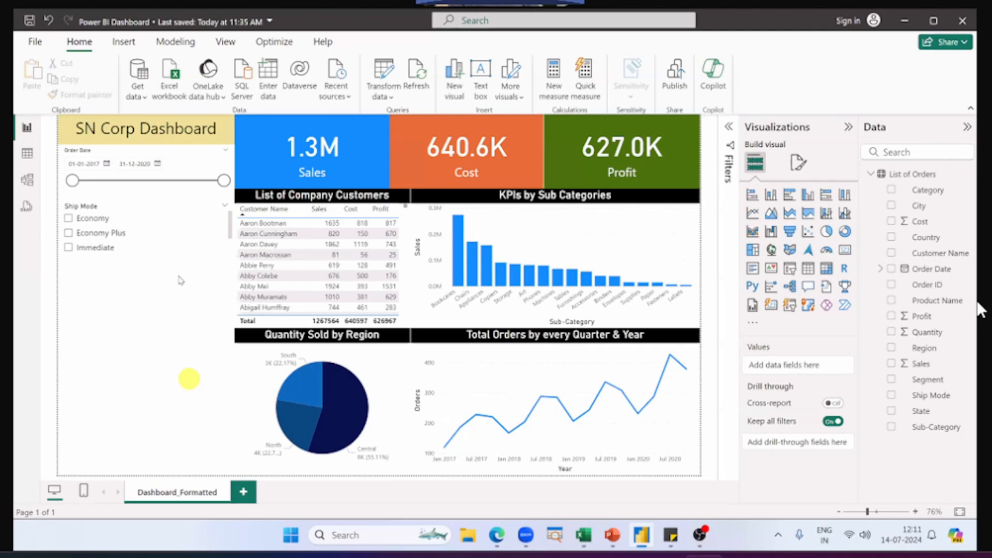
pyautogui.click(124, 42)
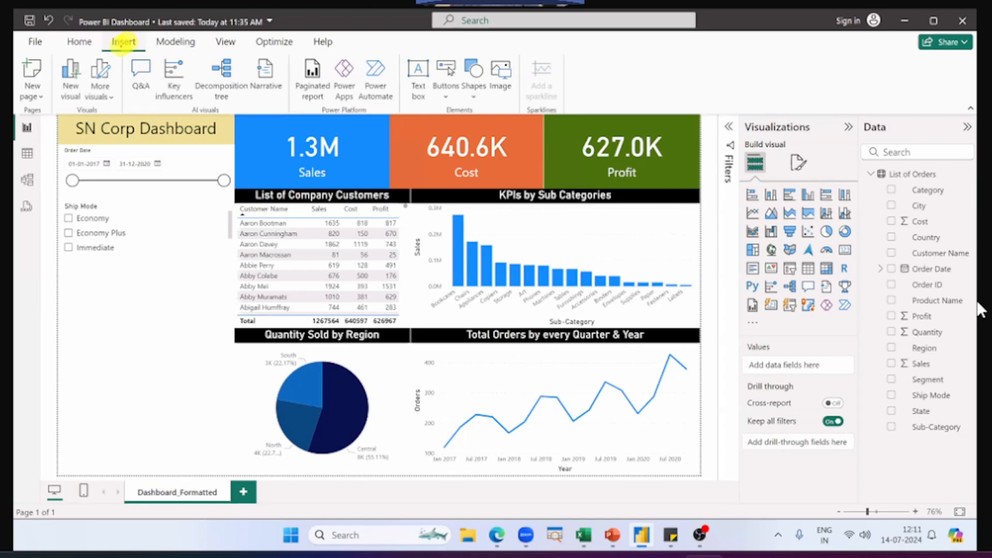
pyautogui.moveTo(120, 51); pyautogui.dragTo(292, 118)
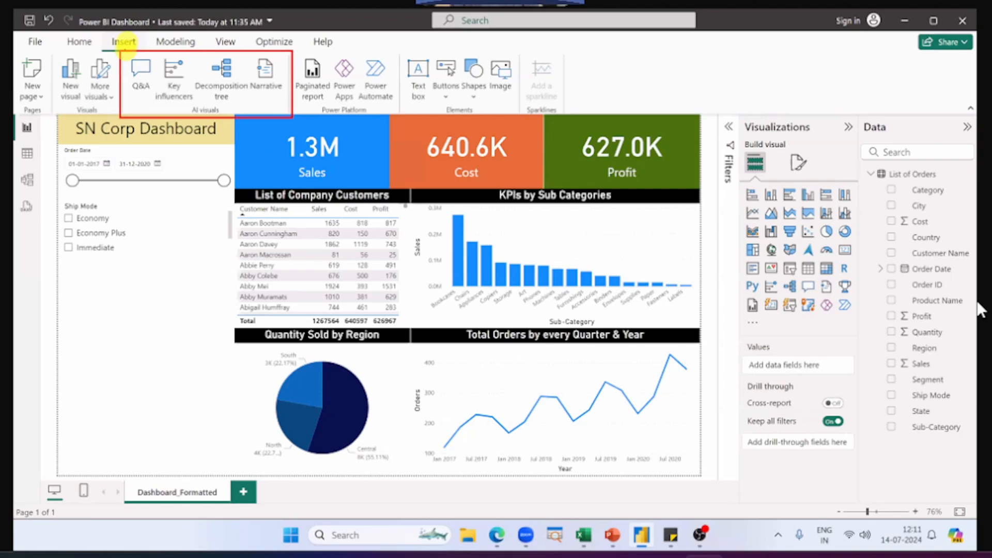
pyautogui.moveTo(95, 35); pyautogui.dragTo(145, 50)
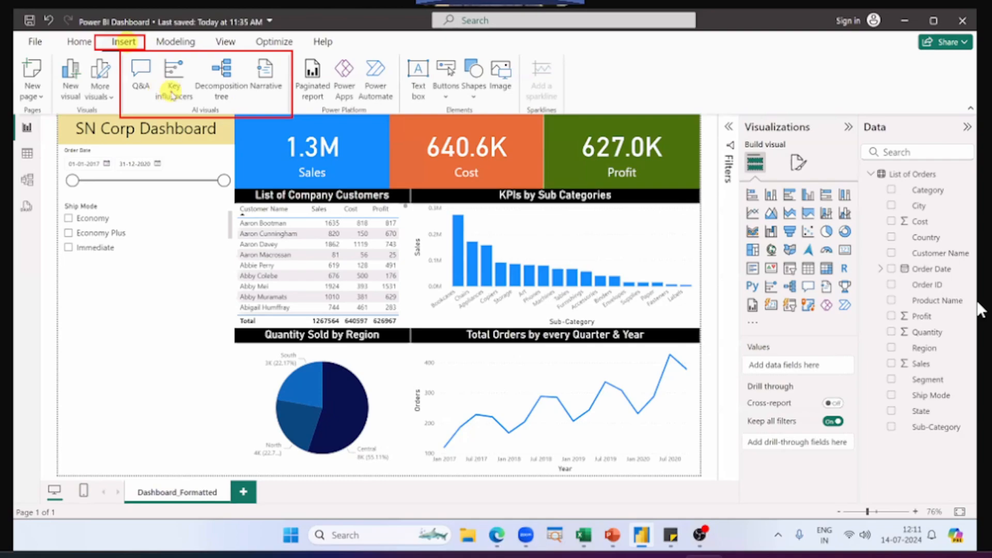
pyautogui.press('Escape')
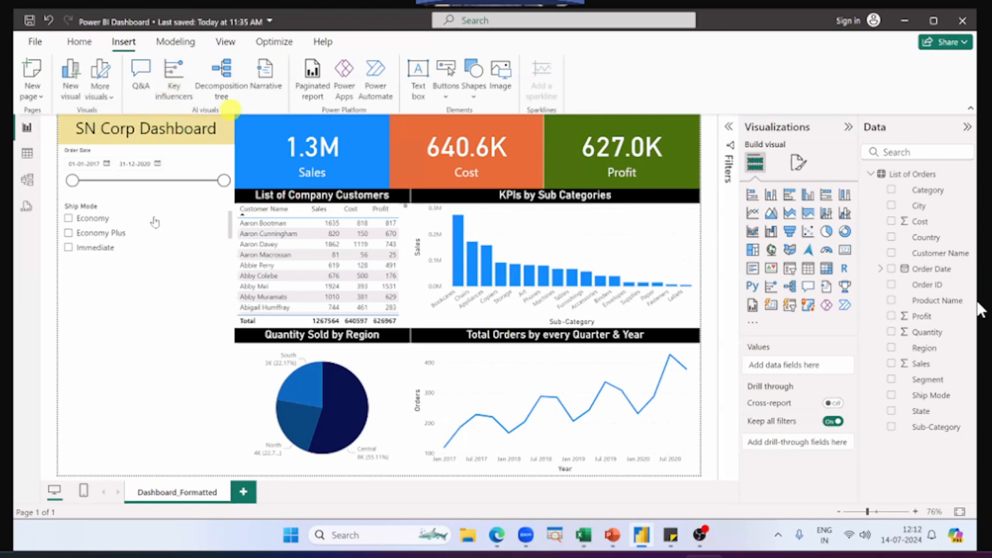
pyautogui.click(201, 174)
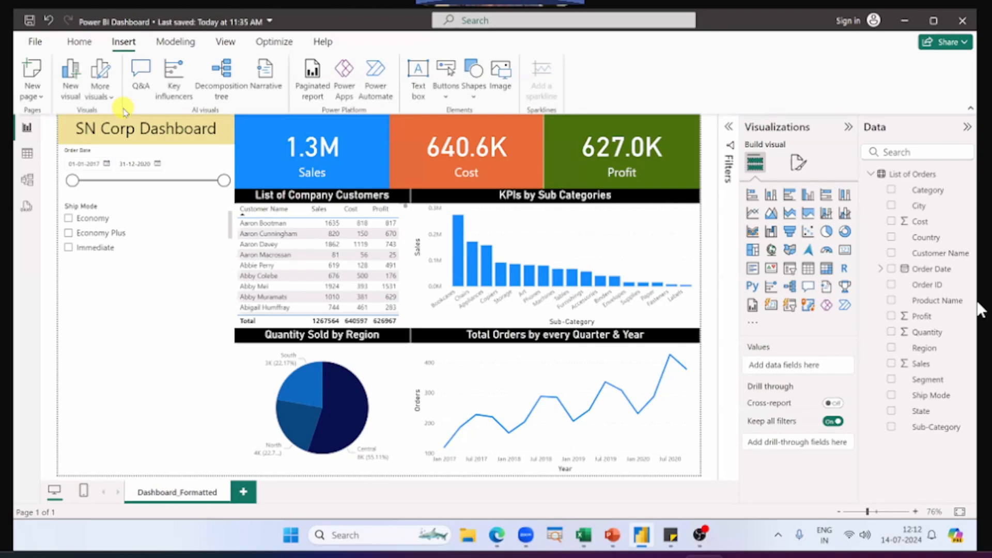
pyautogui.click(126, 264)
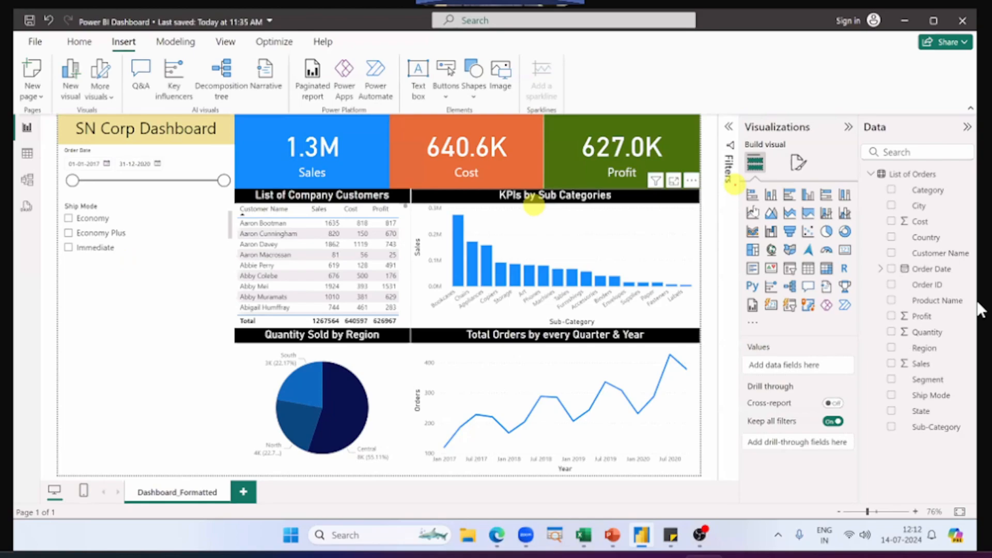
# Step: Examine the gallery of standard visuals and the options for getting or importing more visuals
pyautogui.moveTo(738, 182); pyautogui.dragTo(865, 318)
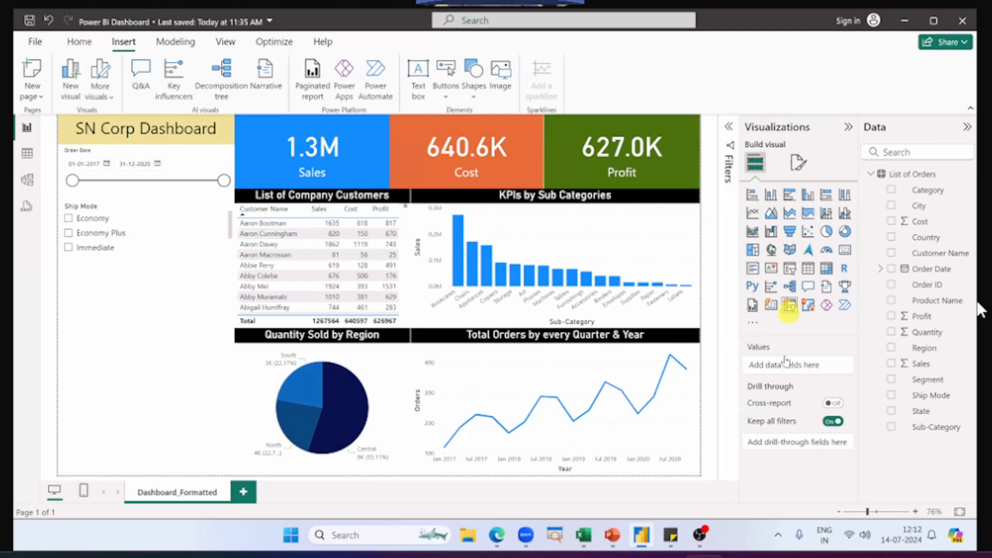
pyautogui.click(753, 323)
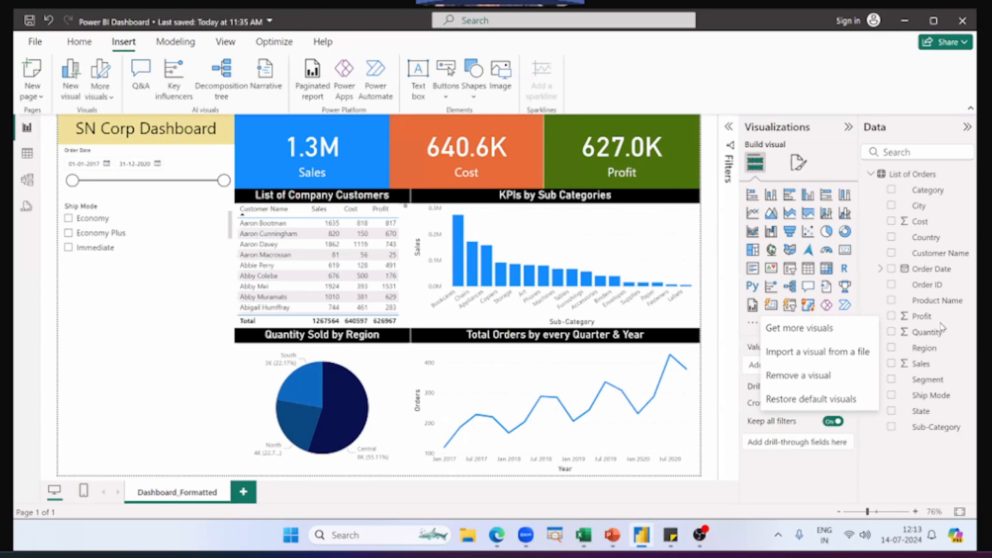
pyautogui.click(146, 357)
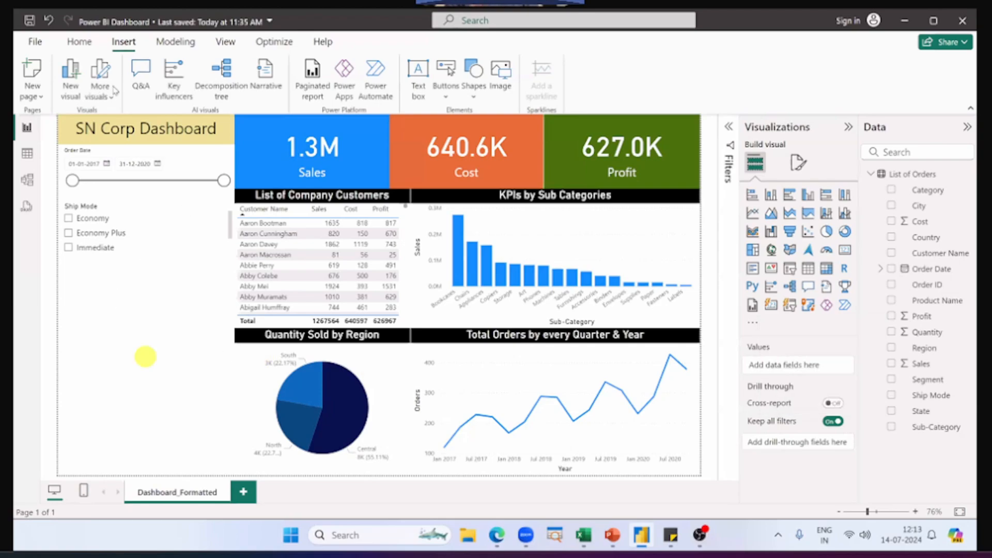
# Step: Insert a Q&A visual in the empty area below the Ship Mode slicer and extend it to the bottom of the report page
pyautogui.click(141, 74)
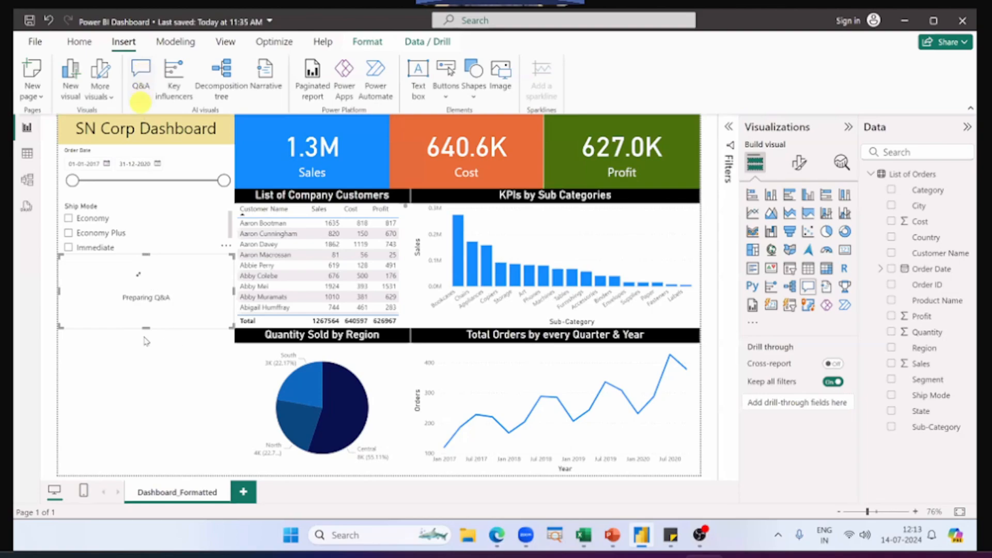
pyautogui.click(148, 281)
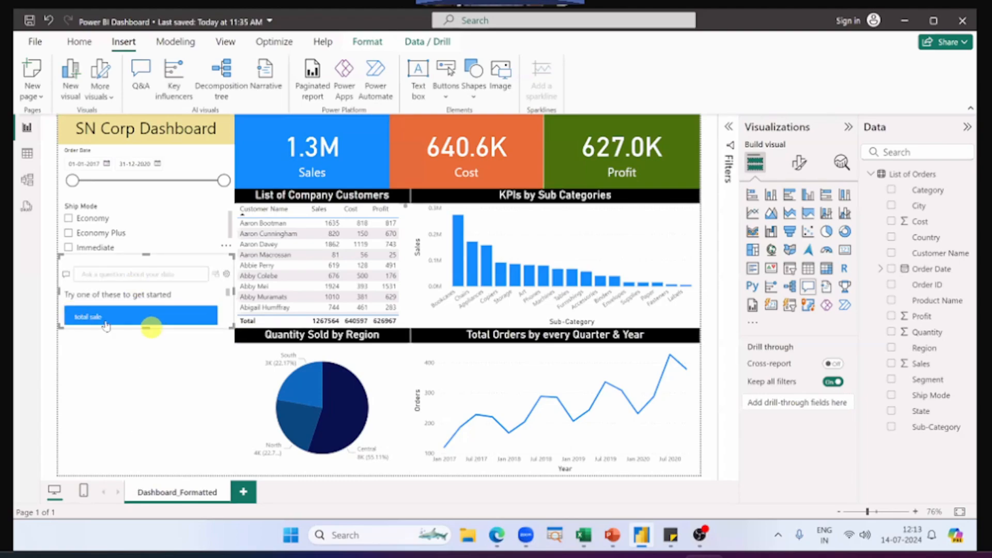
pyautogui.moveTo(144, 328); pyautogui.dragTo(137, 475)
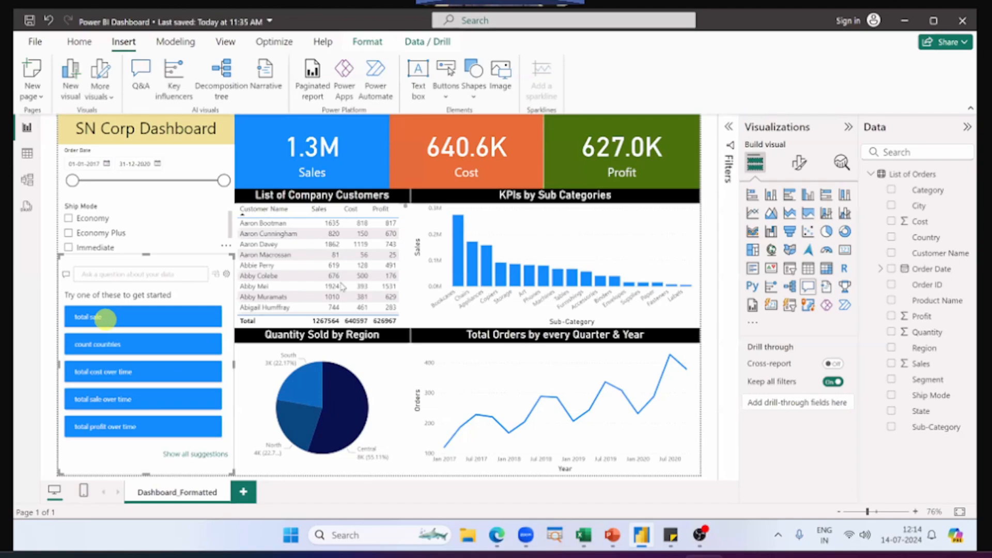
# Step: Recheck the practice questions in PowerPoint and ask the Q&A visual in Power BI Desktop for "total profit"
pyautogui.hotkey('alt', 'Tab')
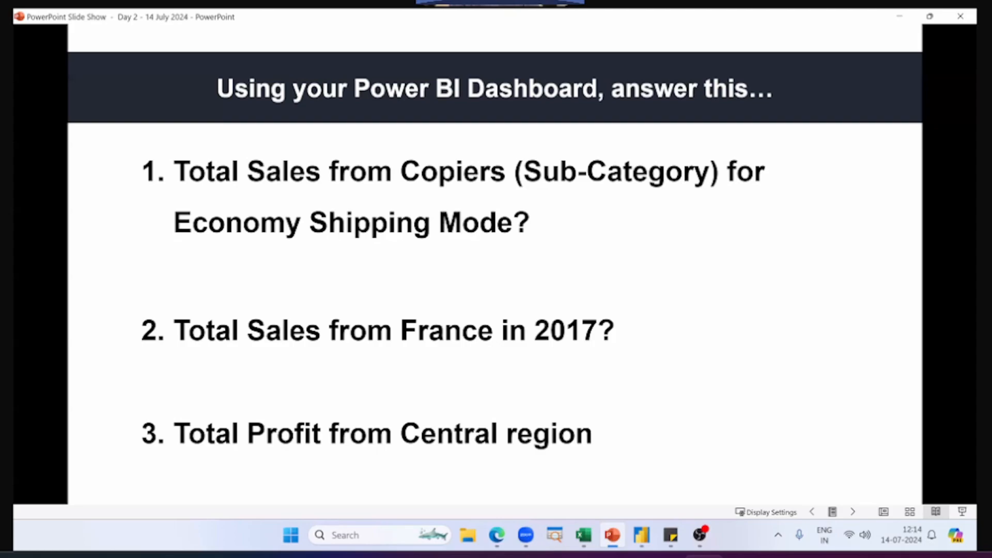
pyautogui.hotkey('alt', 'Tab')
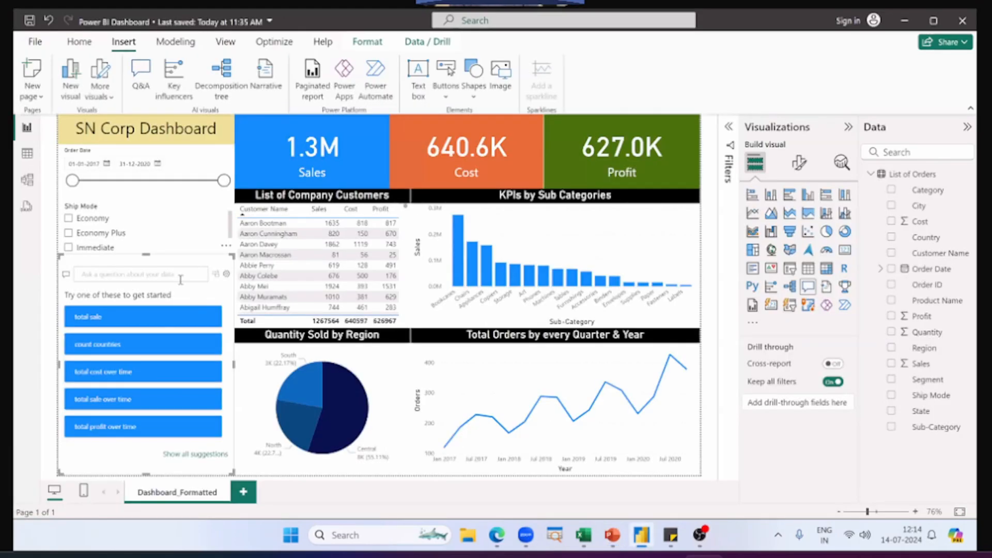
pyautogui.click(180, 280)
pyautogui.click(120, 270)
pyautogui.write('total')
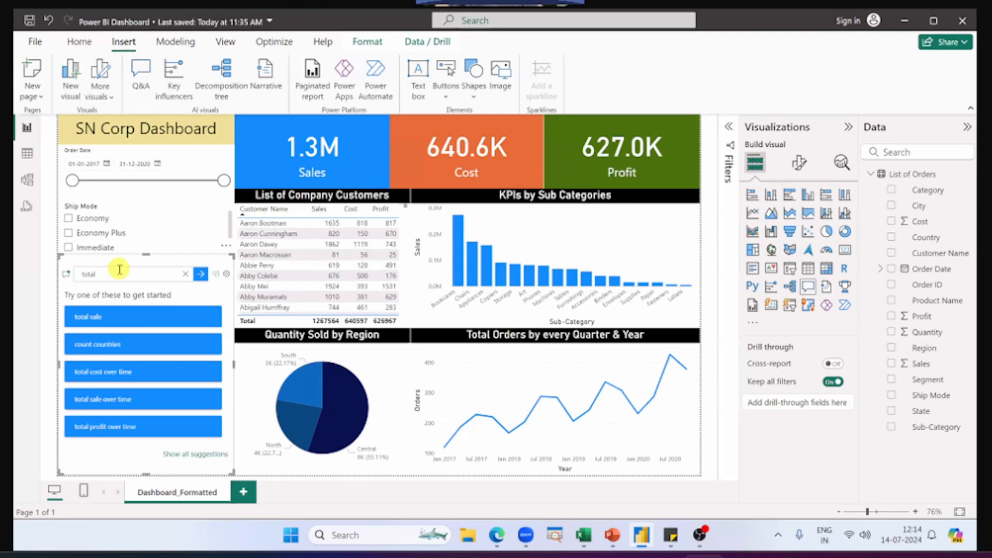
pyautogui.write(' profit')
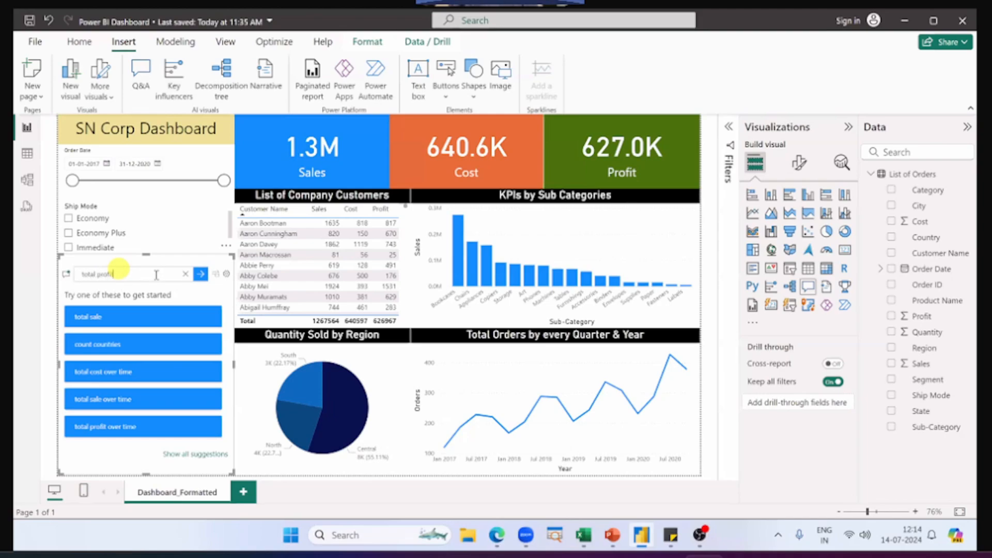
pyautogui.click(200, 276)
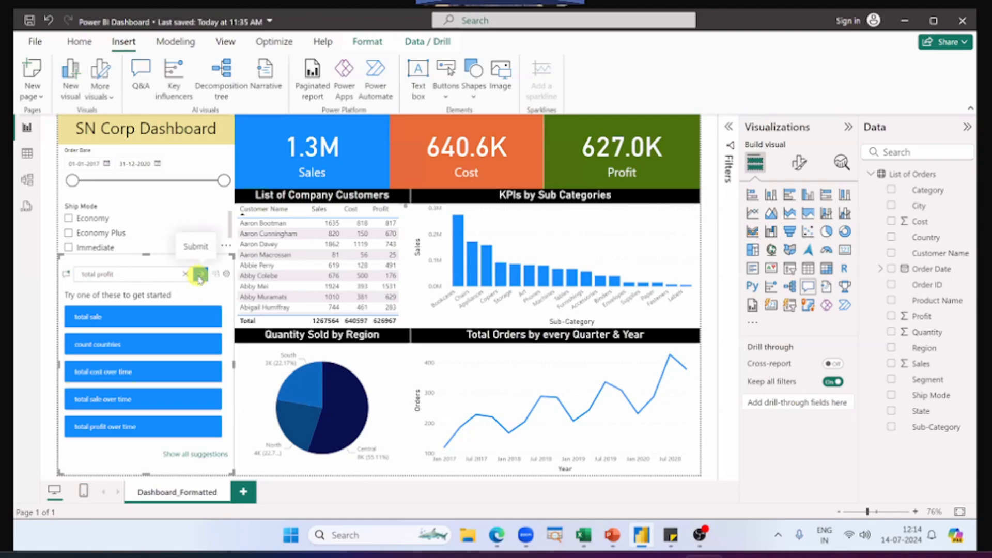
pyautogui.click(201, 274)
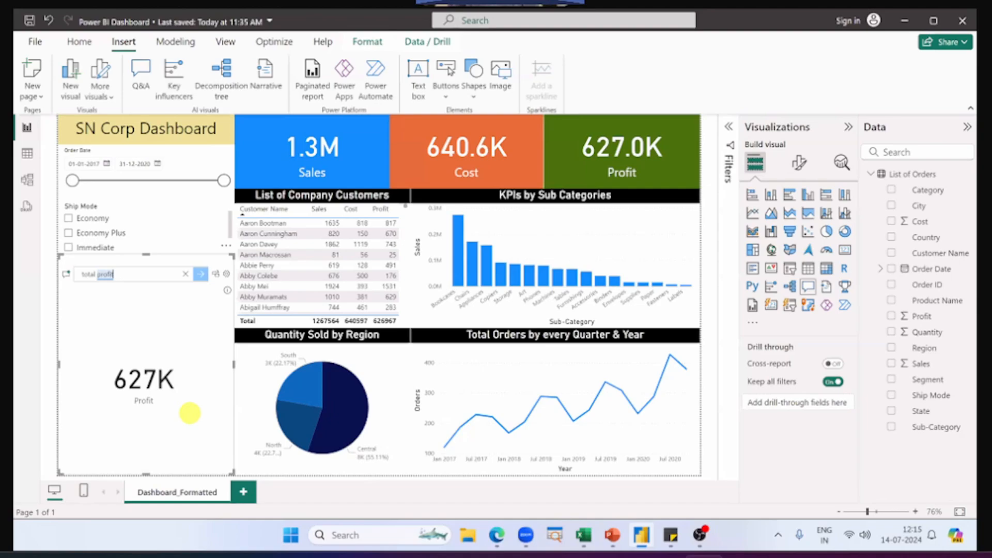
pyautogui.press('Return')
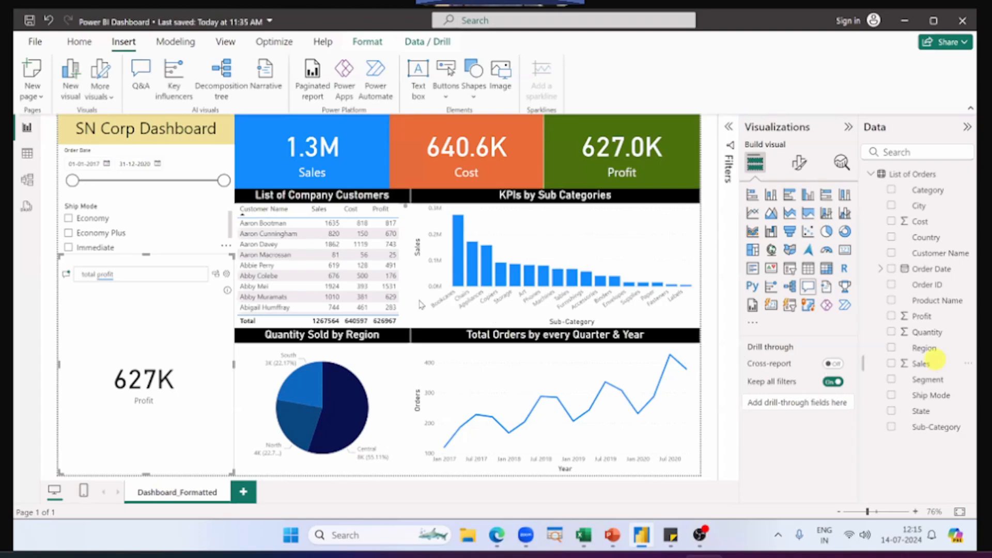
# Step: Recheck the first practice question in PowerPoint and ask the Q&A visual in Power BI Desktop for "total sales for copiers for Economy"
pyautogui.click(191, 276)
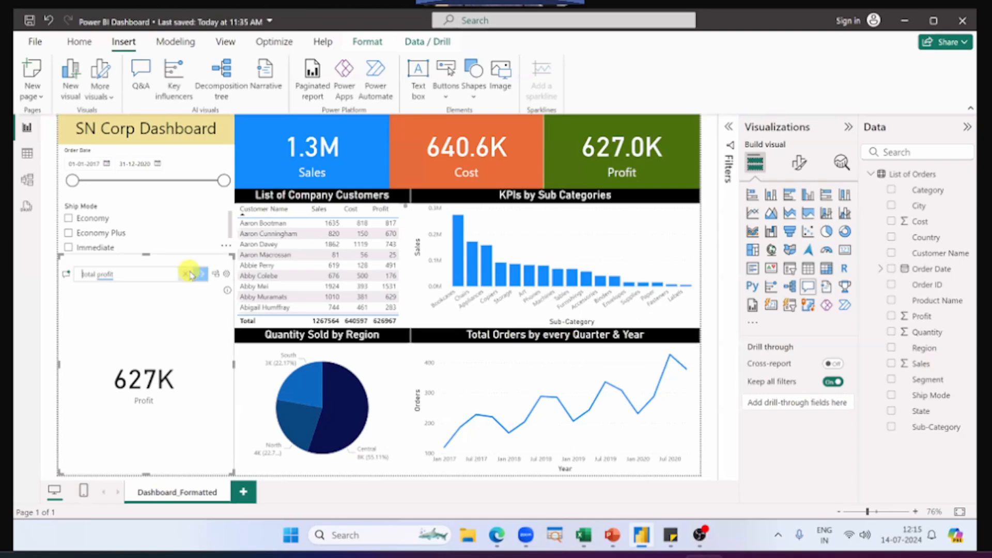
pyautogui.hotkey('alt', 'Tab')
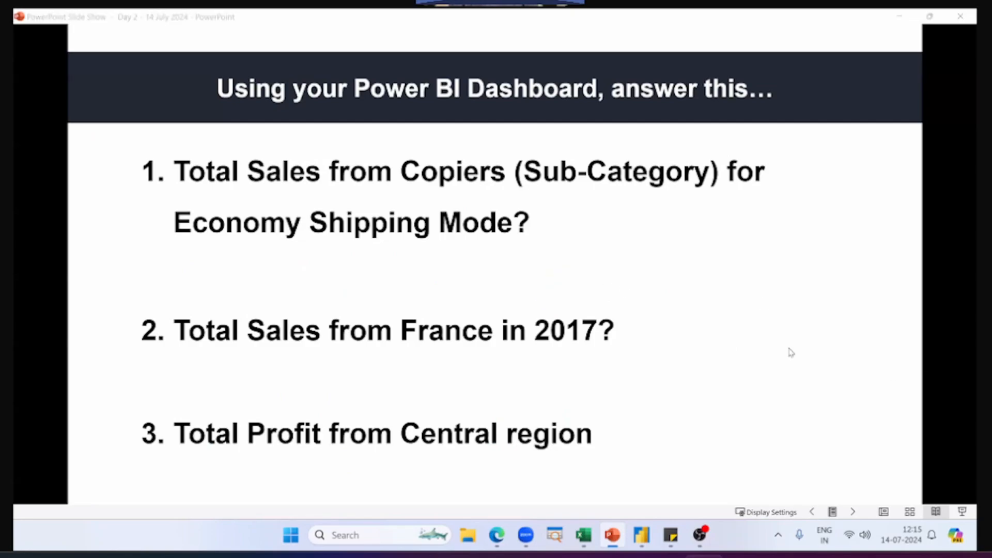
pyautogui.click(262, 264)
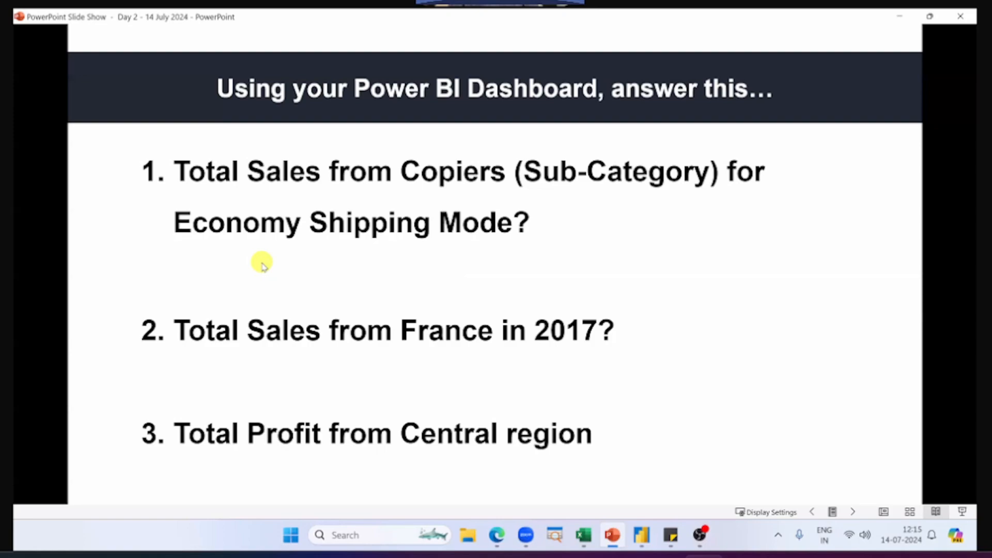
pyautogui.hotkey('alt', 'Tab')
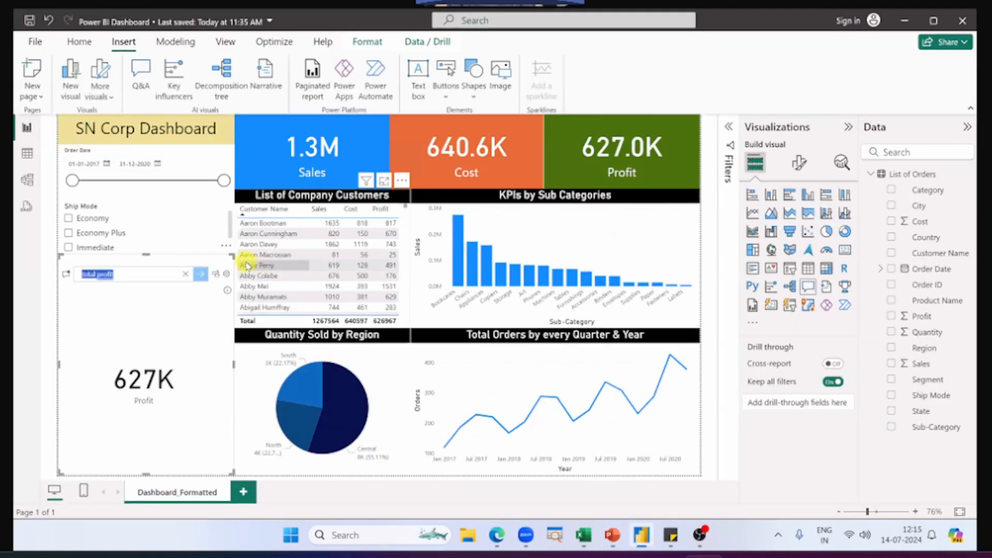
pyautogui.write('total sa')
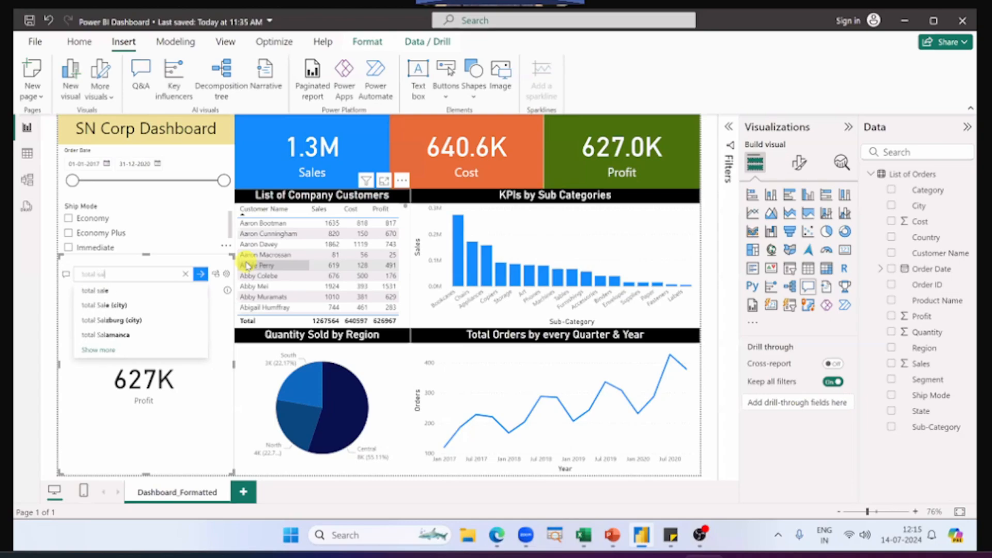
pyautogui.write('les')
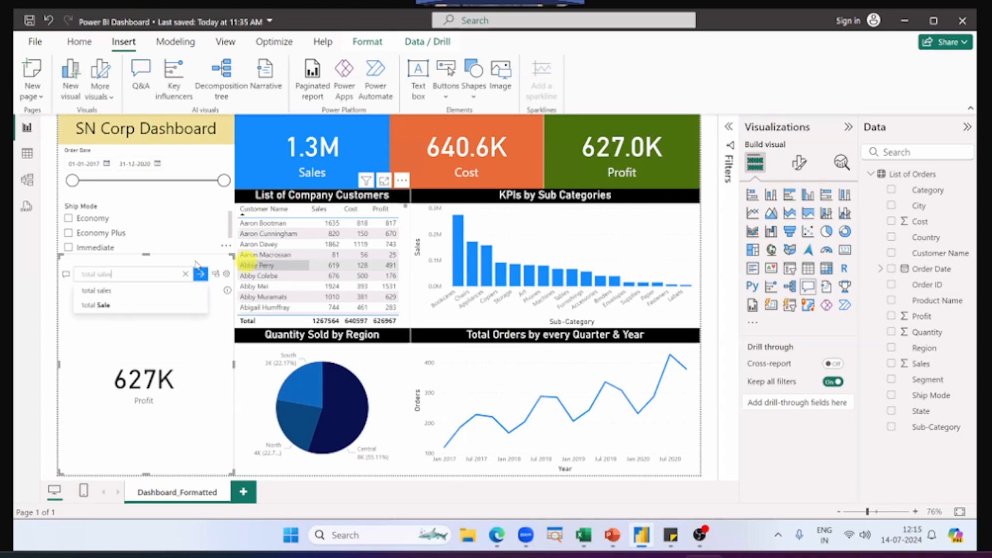
pyautogui.write(' for copi')
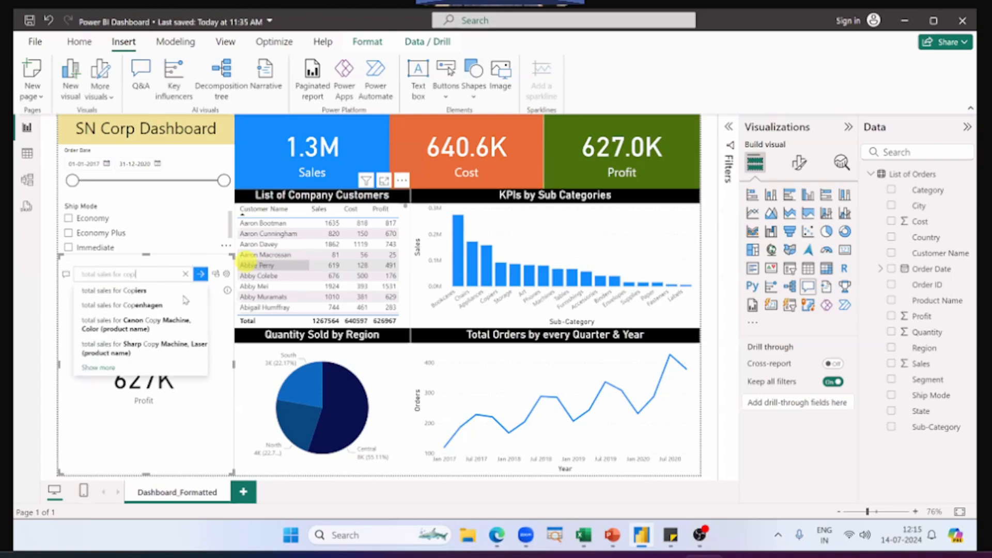
pyautogui.write('ers')
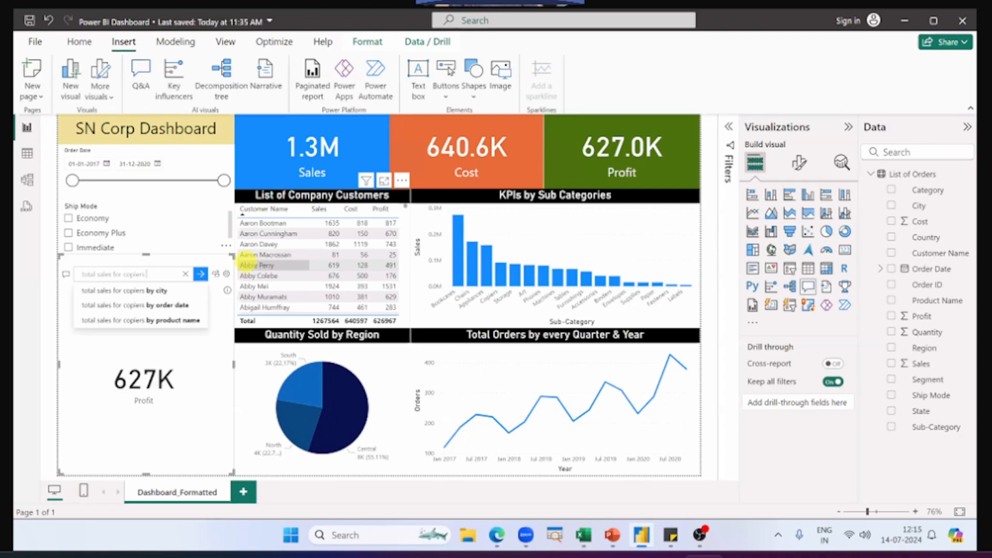
pyautogui.write(' for Economy')
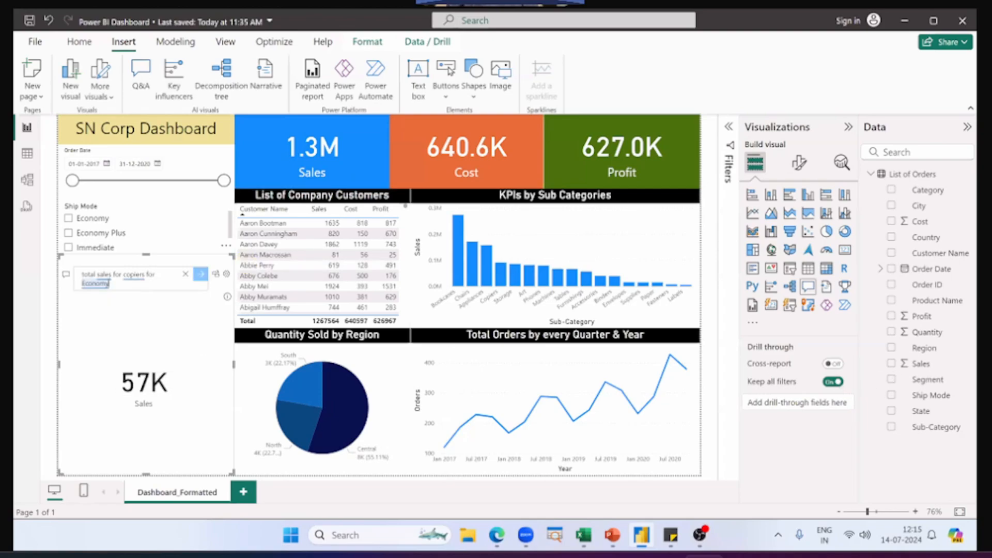
pyautogui.press('Return')
# Step: Recheck the second practice question in PowerPoint and ask the Q&A visual in Power BI Desktop for "total sales from france in 2017"
pyautogui.hotkey('alt', 'Tab')
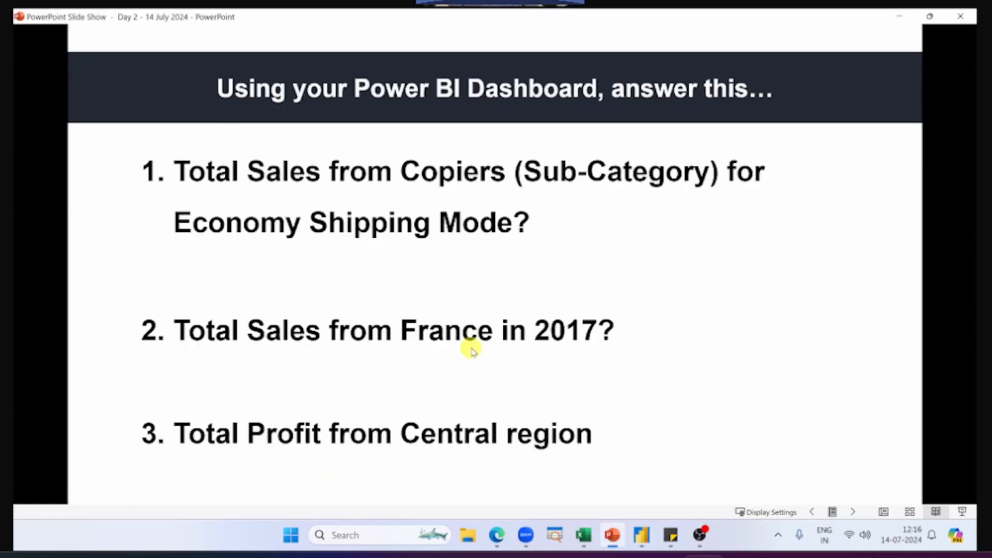
pyautogui.hotkey('alt', 'Tab')
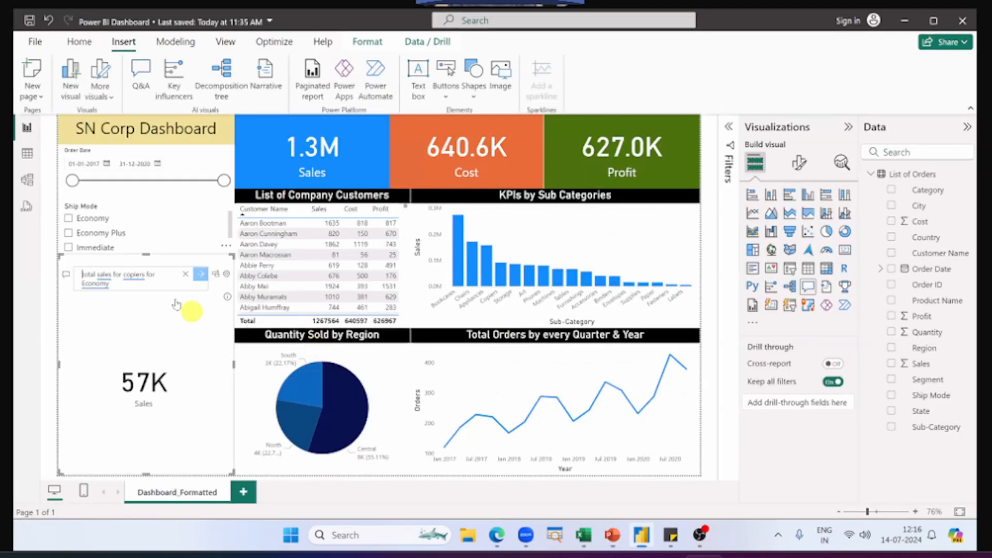
pyautogui.write('total sale')
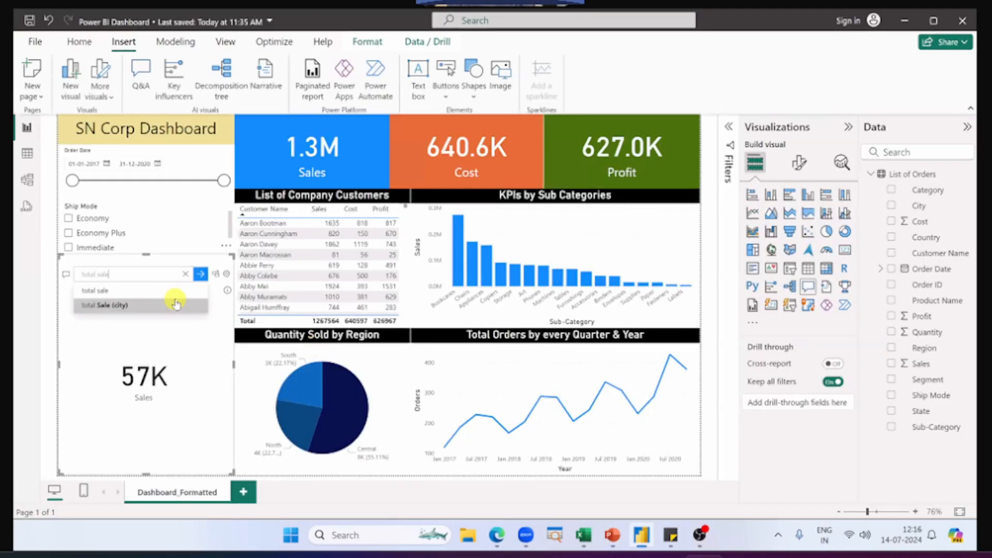
pyautogui.write('s from fra')
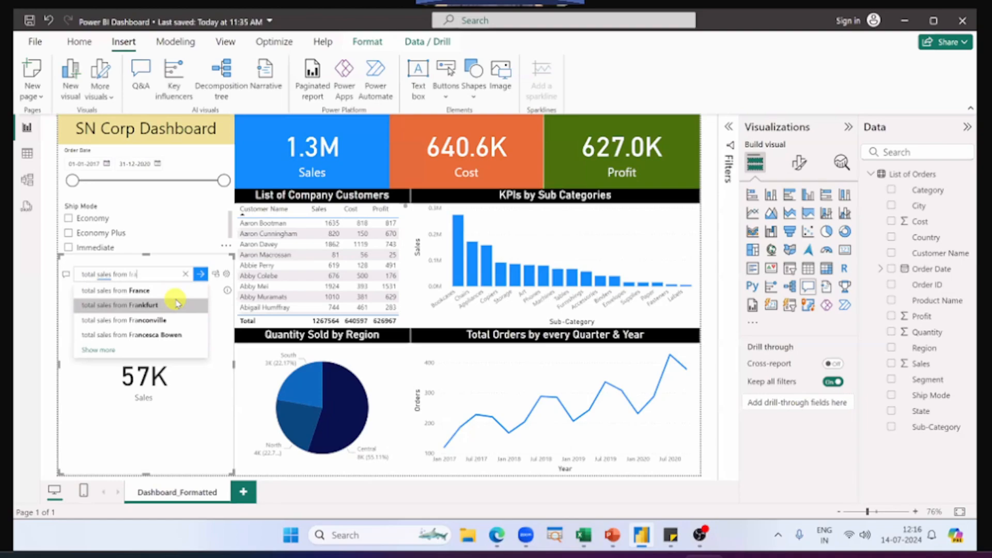
pyautogui.write('nce in 2017')
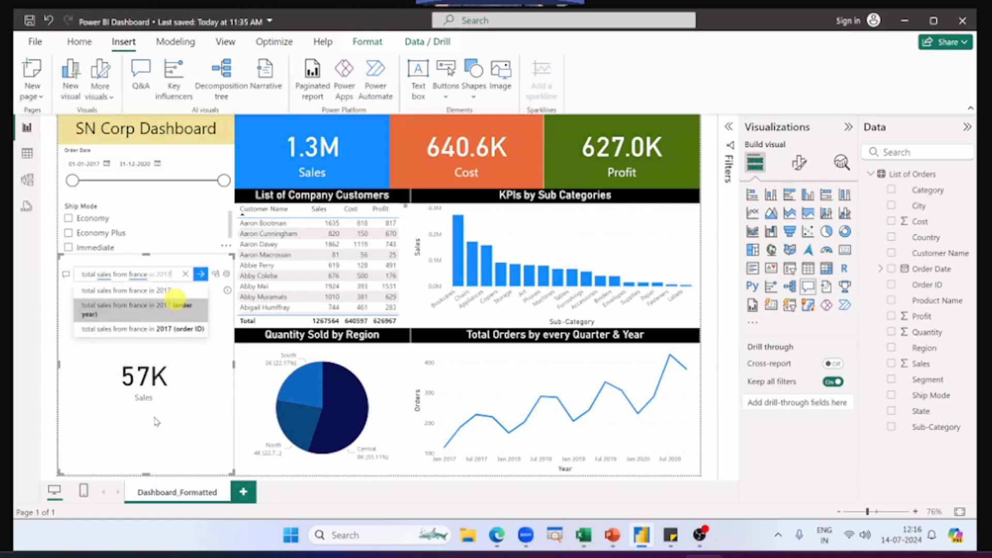
pyautogui.press('Return')
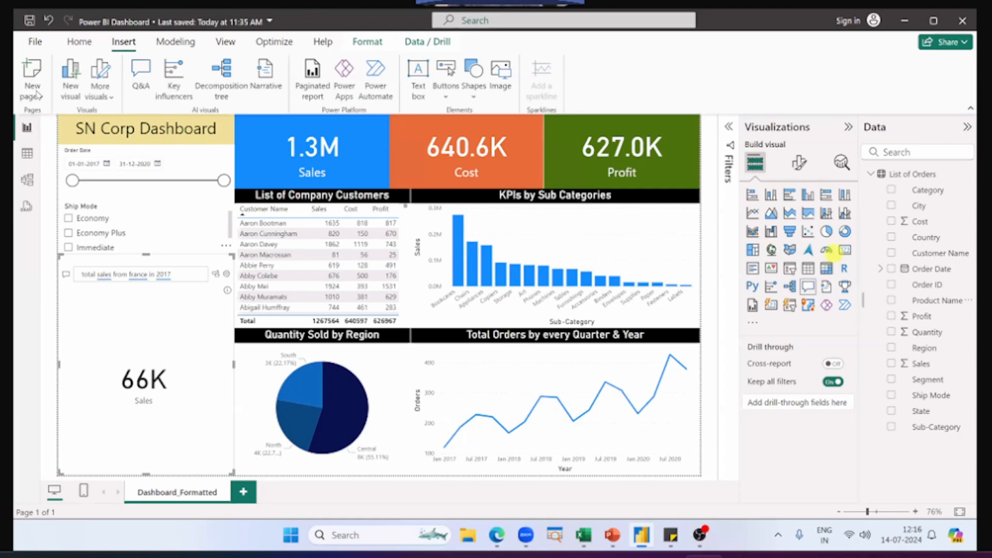
pyautogui.click(75, 43)
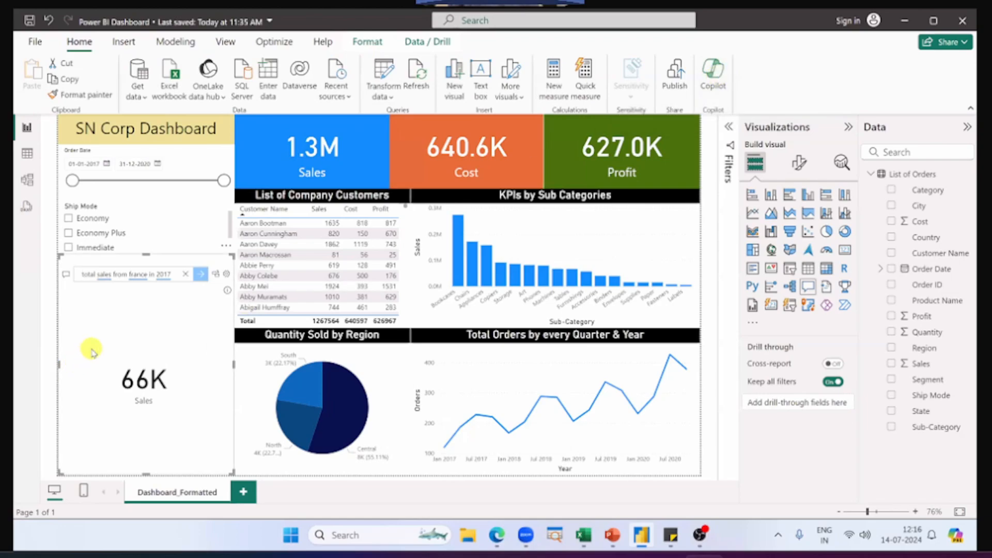
# Step: Clear the previous question in the Q&A visual and ask it for "sales by sub-category"
pyautogui.doubleClick(172, 274)
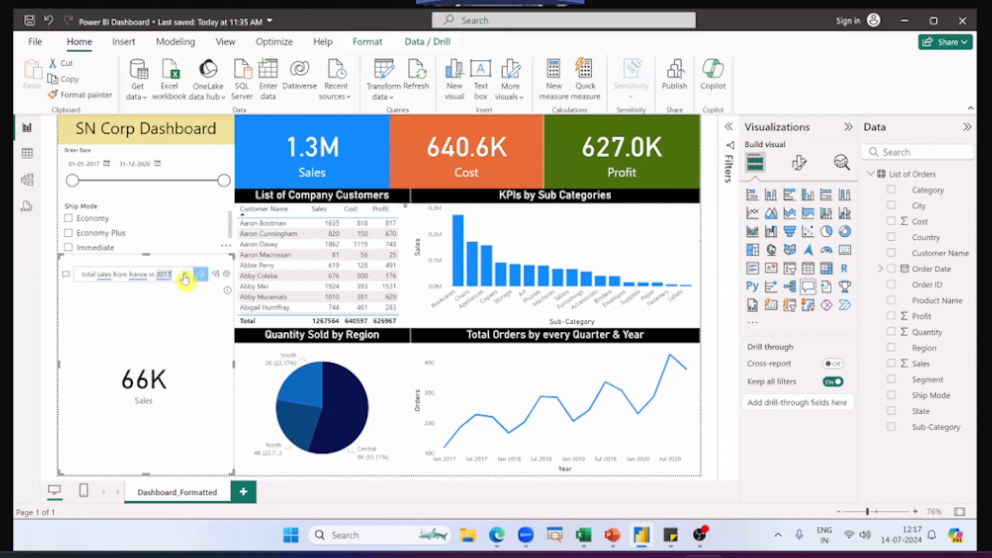
pyautogui.click(185, 276)
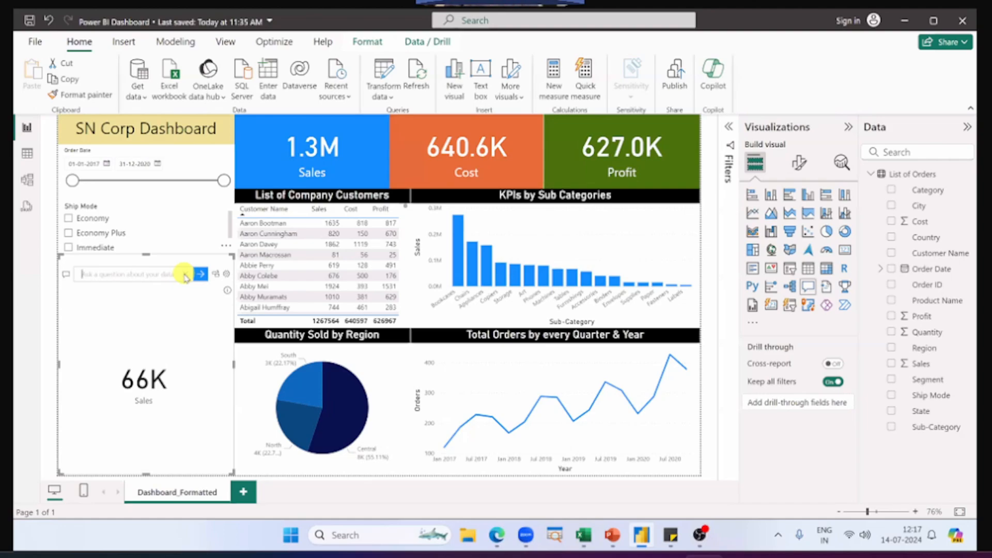
pyautogui.click(483, 201)
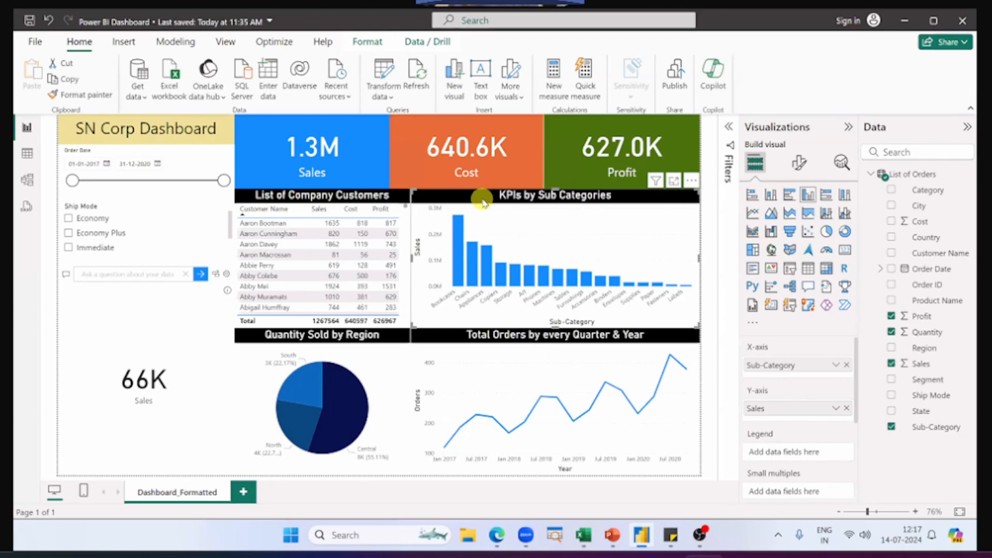
pyautogui.click(123, 271)
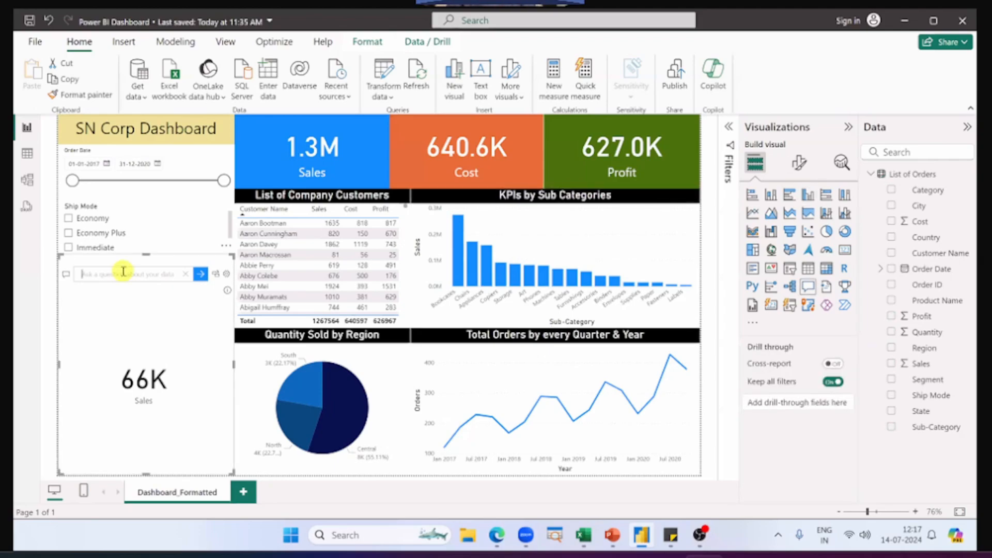
pyautogui.write('sale')
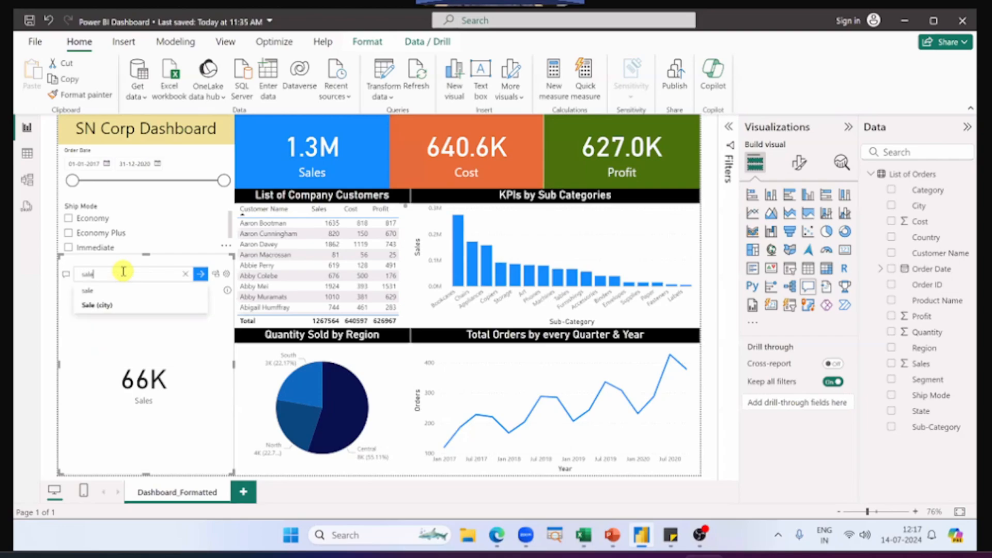
pyautogui.write('s by')
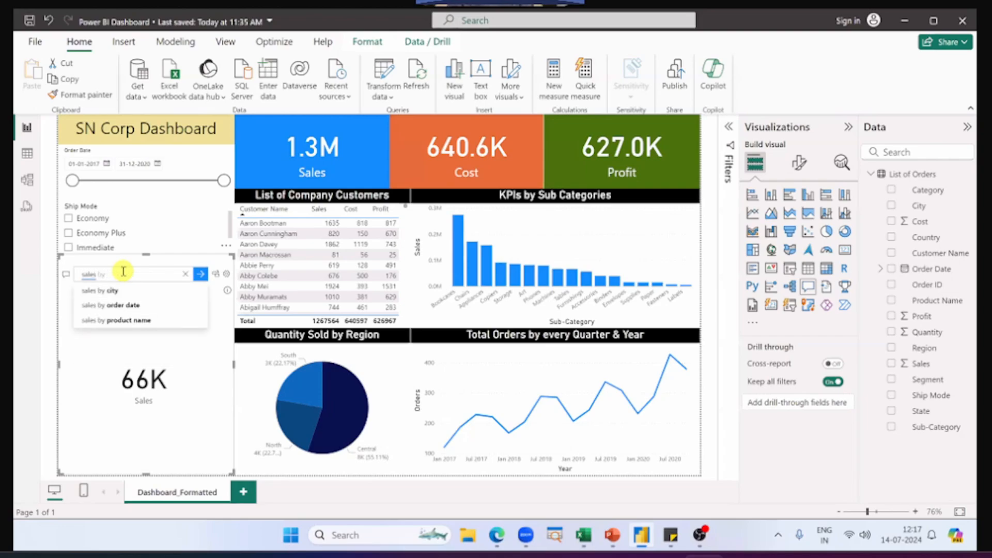
pyautogui.write(' su')
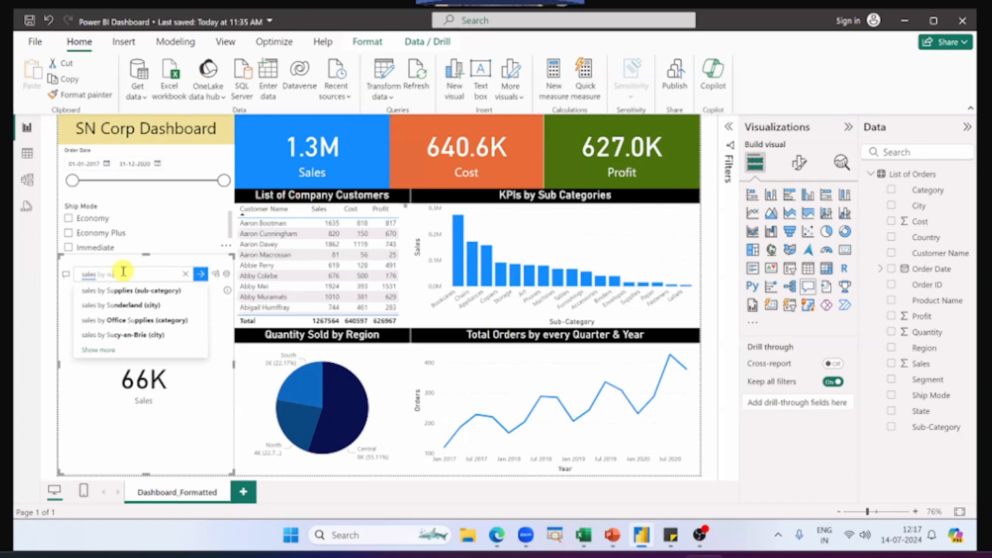
pyautogui.write('b')
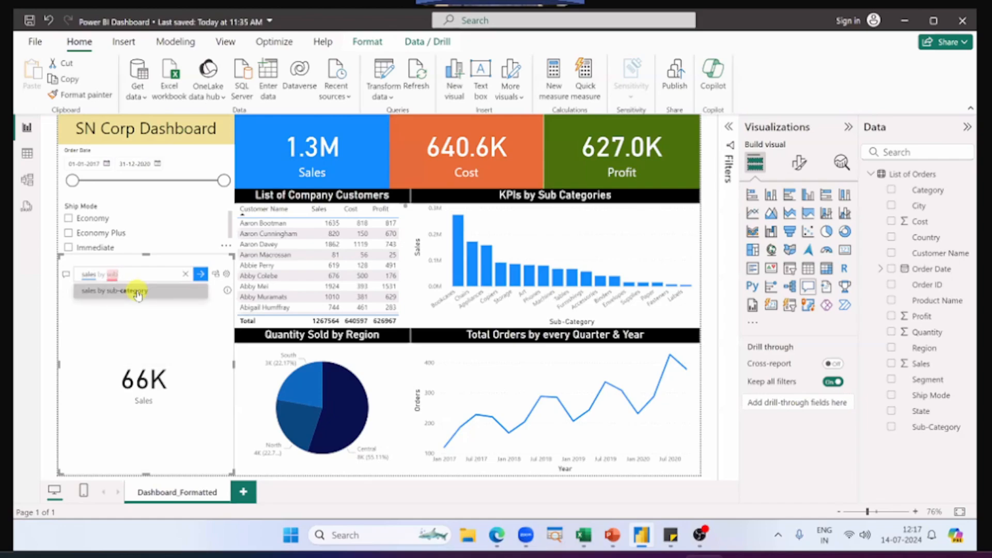
pyautogui.click(137, 292)
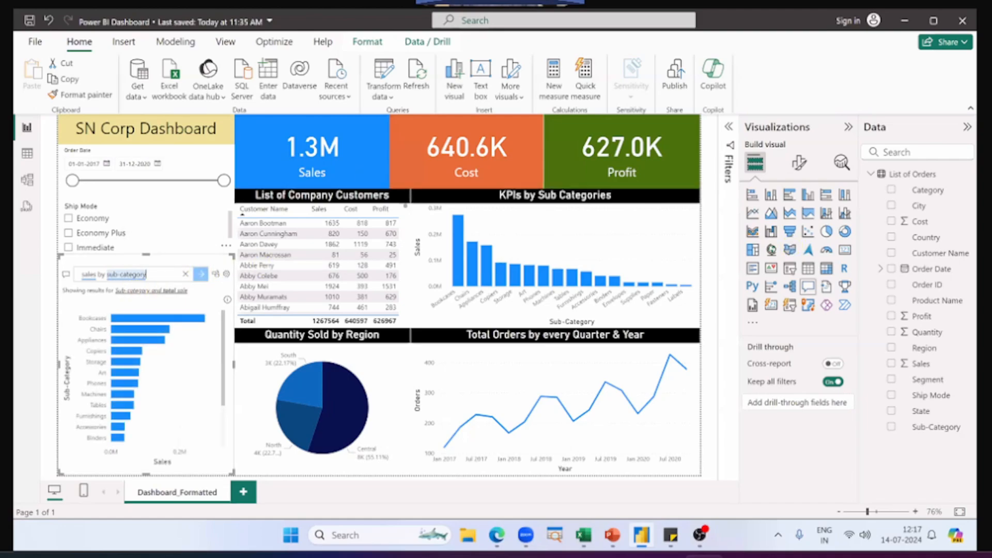
pyautogui.press('Return')
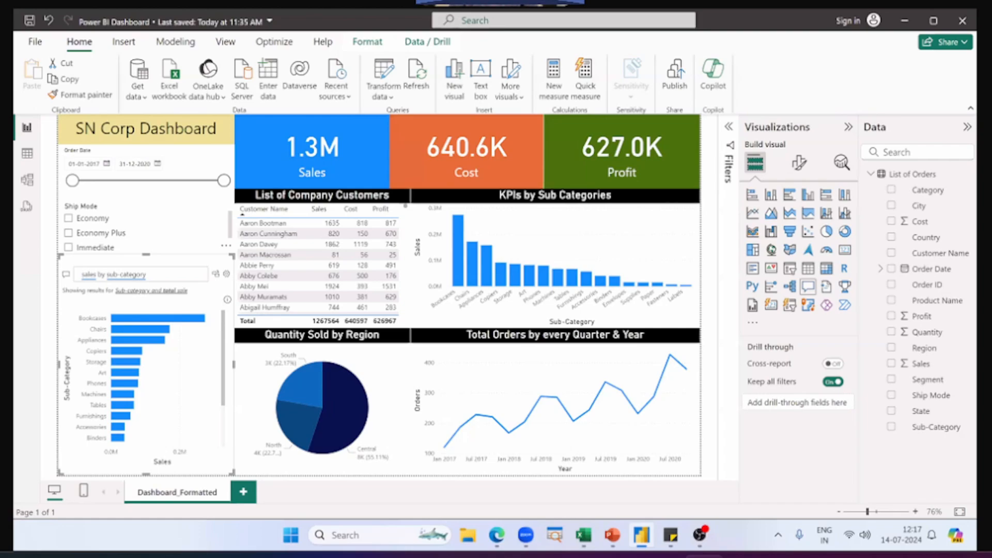
# Step: Extend the Q&A question to "sales by sub-category as column chart" and submit it
pyautogui.click(615, 247)
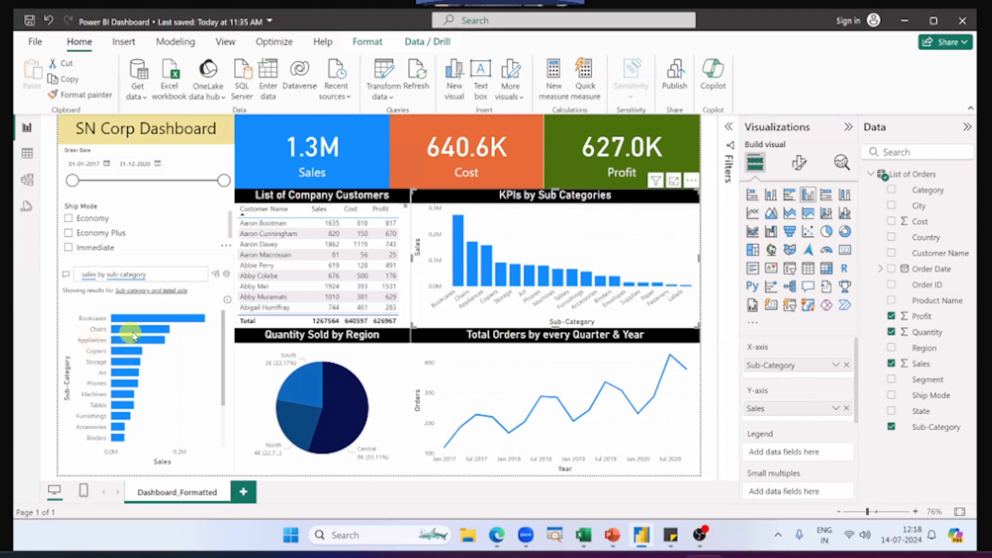
pyautogui.moveTo(133, 335)
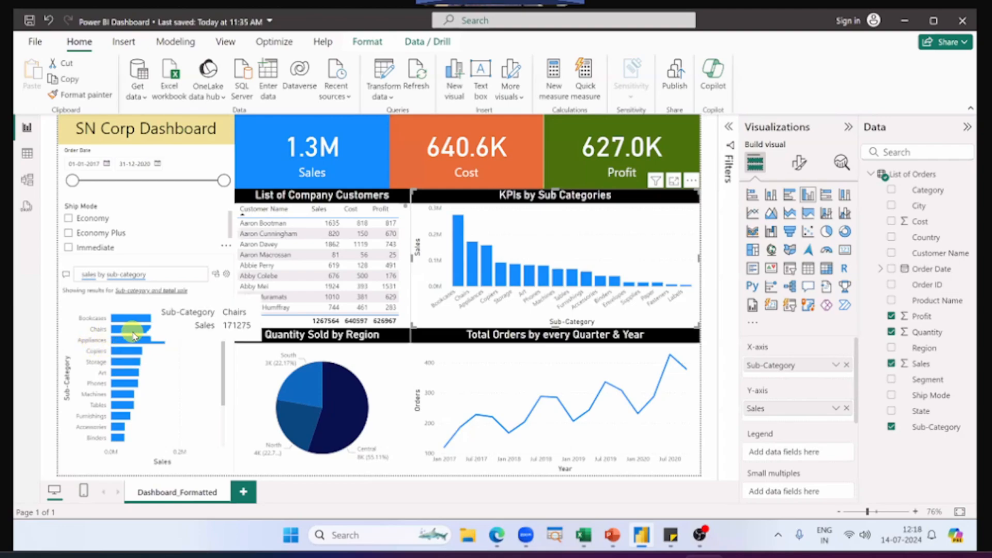
pyautogui.click(162, 272)
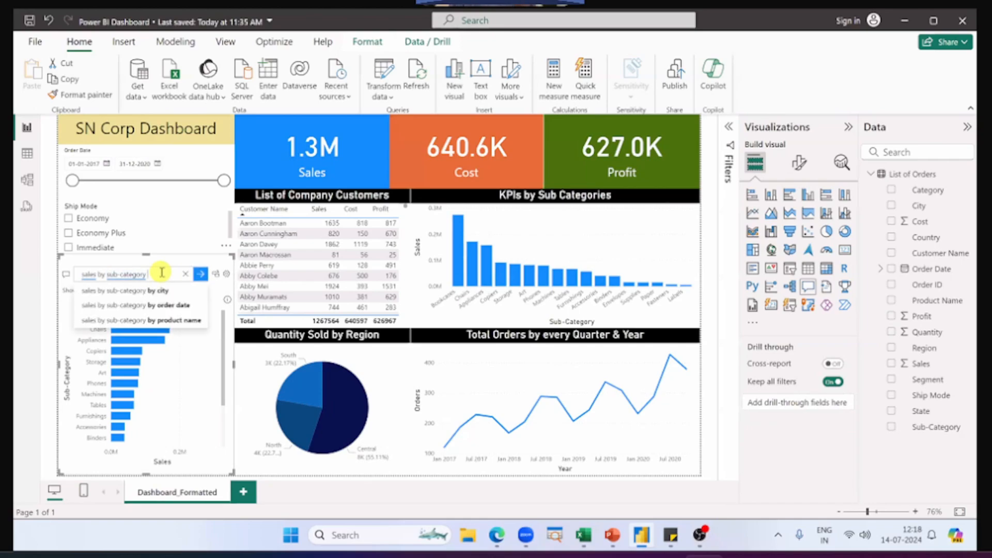
pyautogui.write('as')
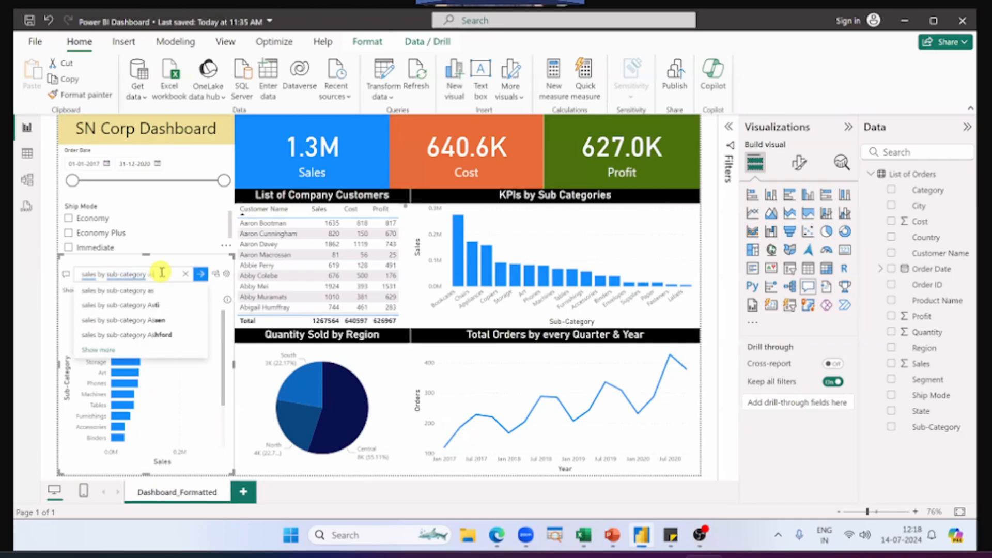
pyautogui.write(' column')
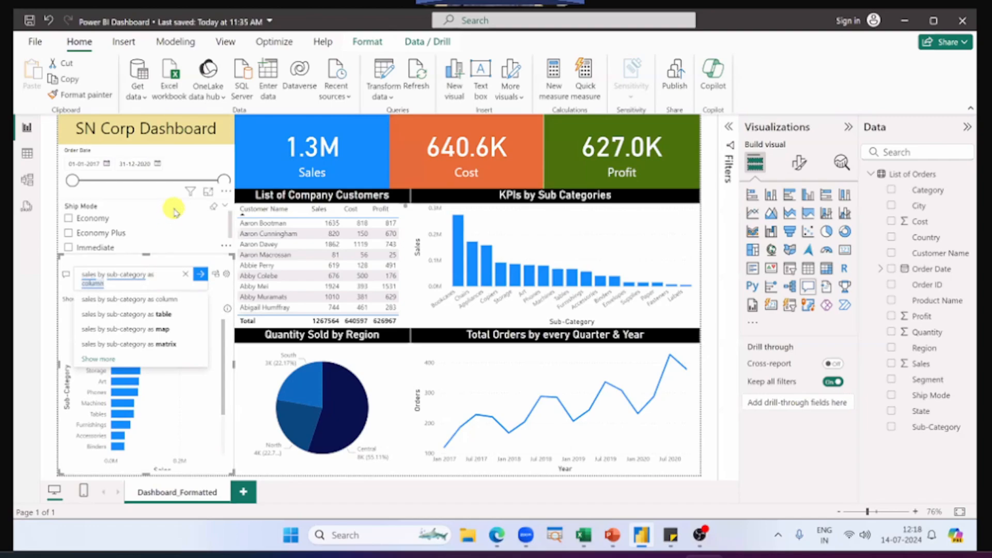
pyautogui.write(' chart')
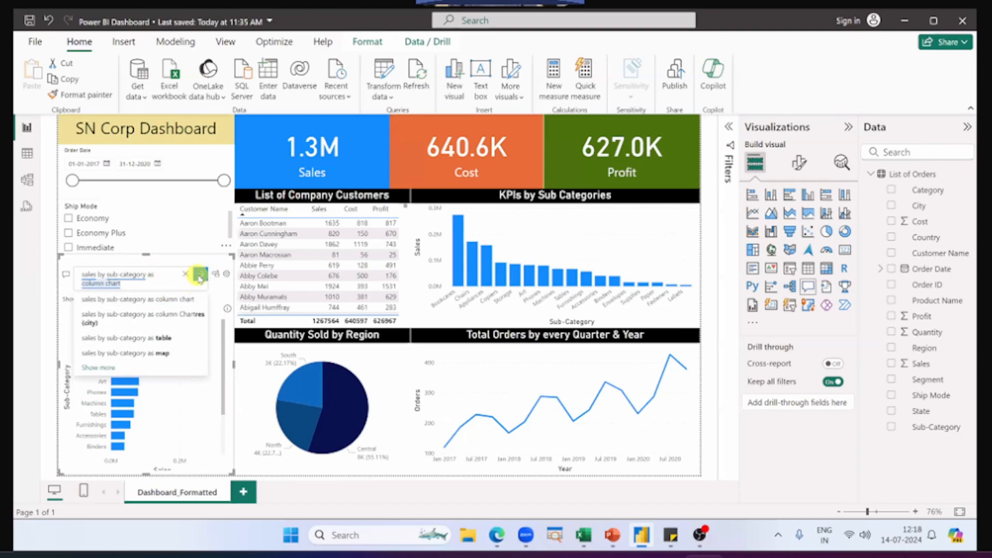
pyautogui.click(200, 277)
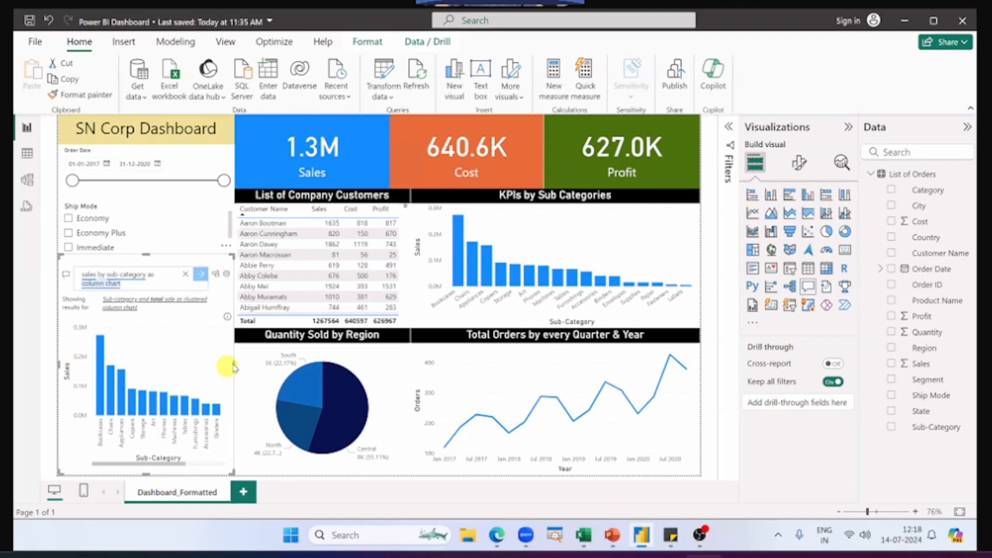
# Step: Widen the Q&A visual over the pie chart and lower its upper edge, then select the KPIs by Sub Categories chart for comparison
pyautogui.moveTo(234, 368); pyautogui.dragTo(346, 386)
pyautogui.moveTo(201, 256); pyautogui.dragTo(202, 285)
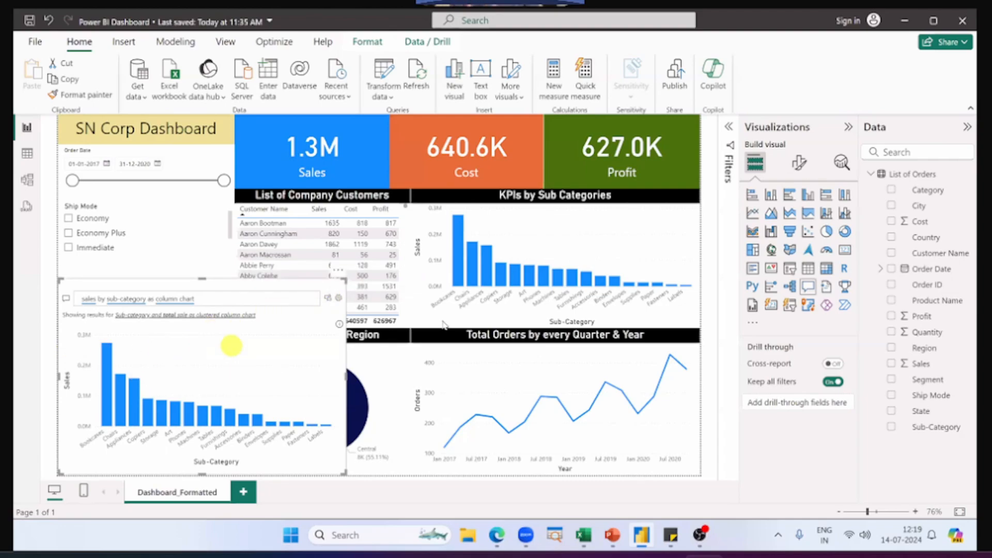
pyautogui.click(553, 217)
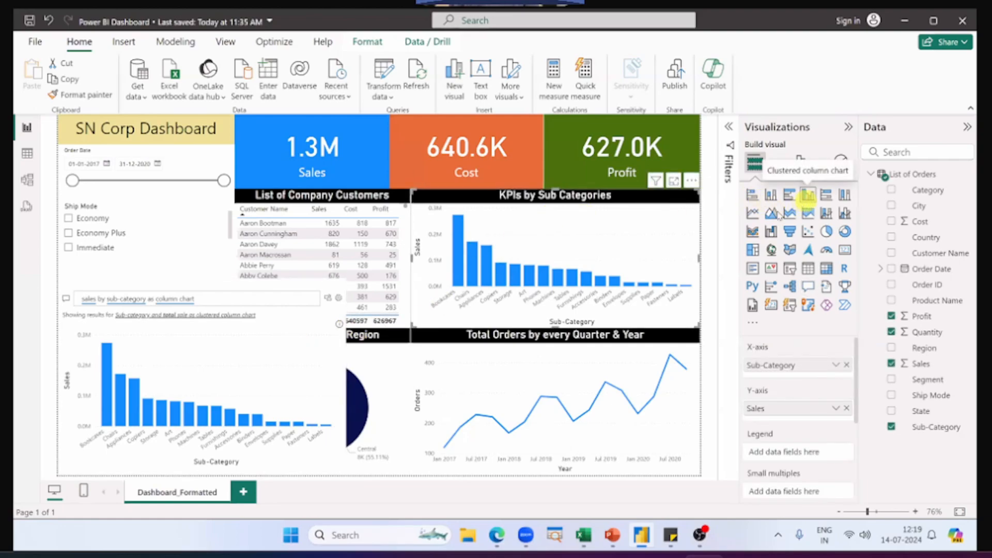
# Step: Turn the Q&A result into a standard visual and reduce its height by lowering its upper edge
pyautogui.click(303, 363)
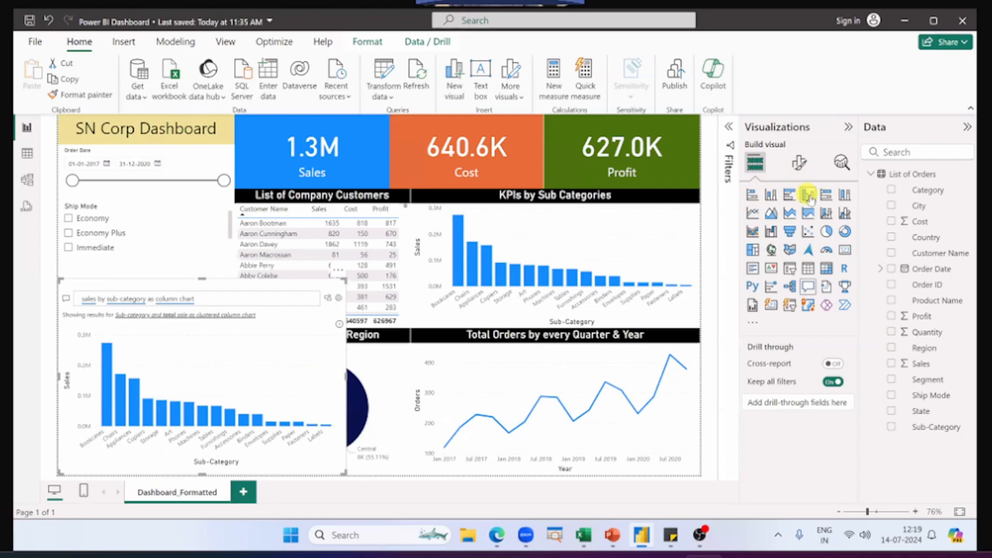
pyautogui.click(329, 300)
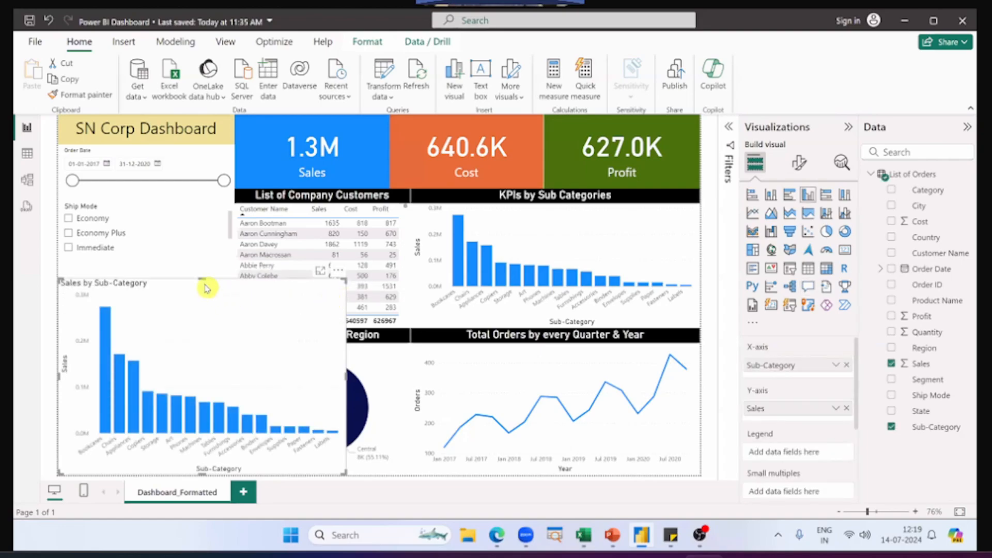
pyautogui.moveTo(204, 283); pyautogui.dragTo(204, 306)
# Step: Compare the converted Sales by Sub-Category chart with the KPIs by Sub Categories chart, and switch to the PowerPoint slide show
pyautogui.click(535, 225)
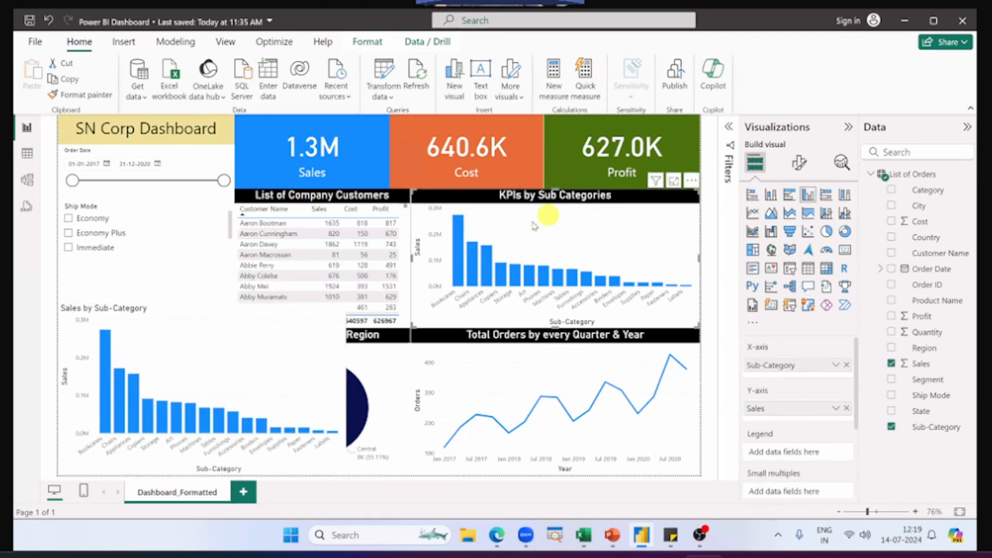
pyautogui.click(223, 341)
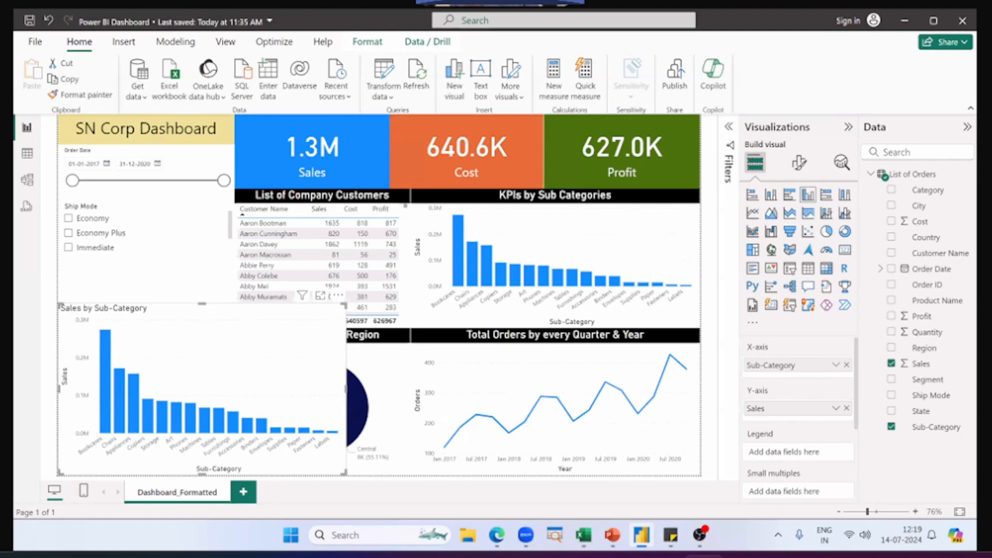
pyautogui.hotkey('alt', 'Tab')
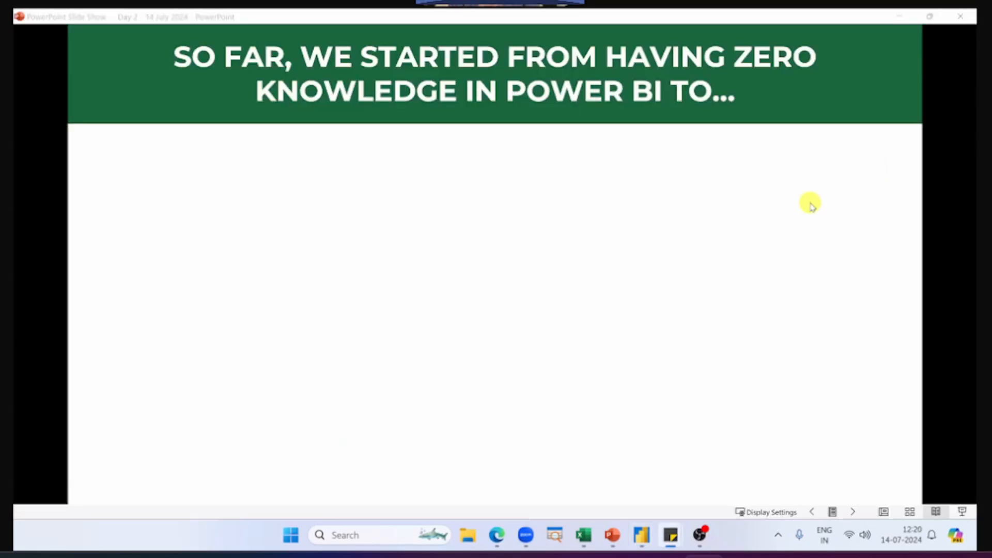